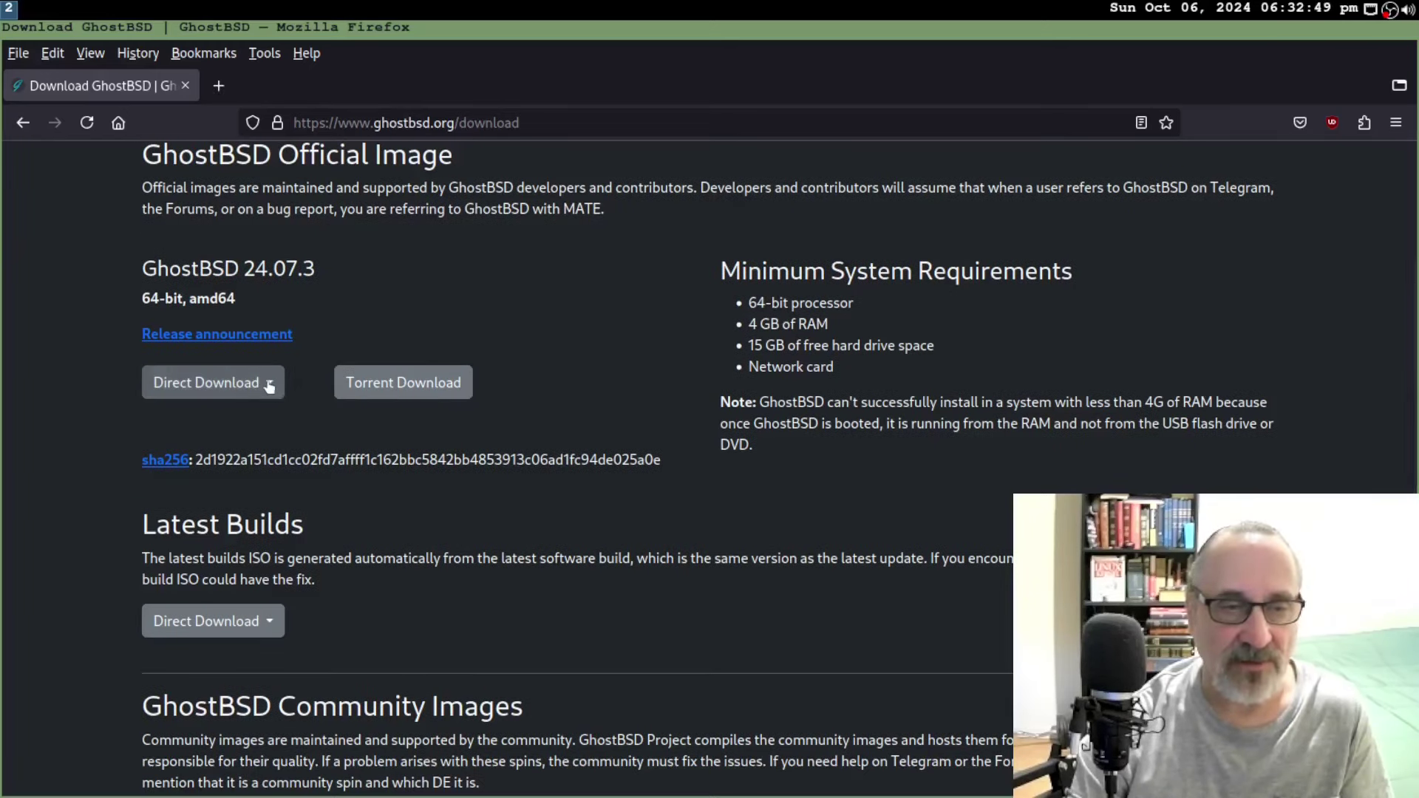
Step: Start the GhostBSD 24.07.3 ISO download from the Canadian mirror, then cancel it
left_click(270, 387)
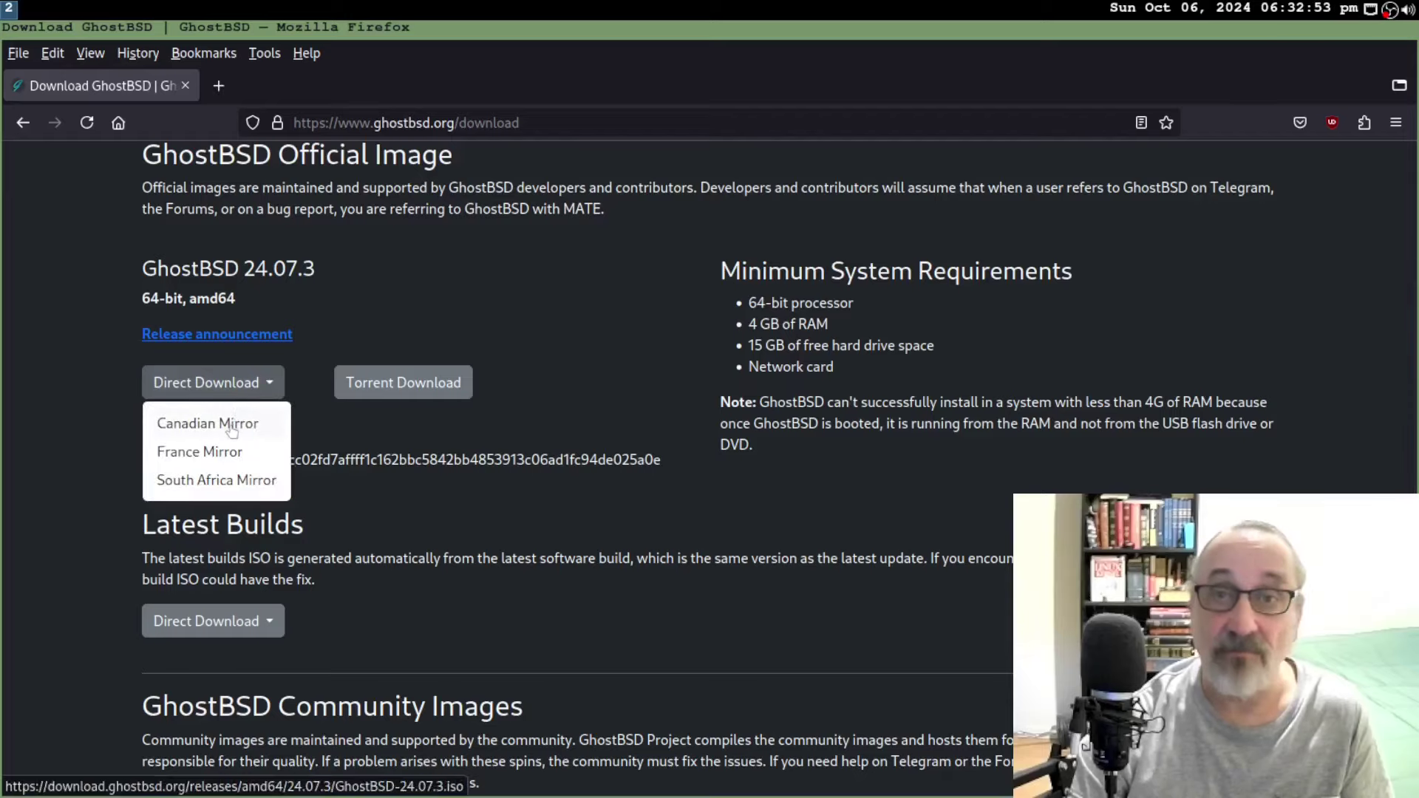
left_click(231, 428)
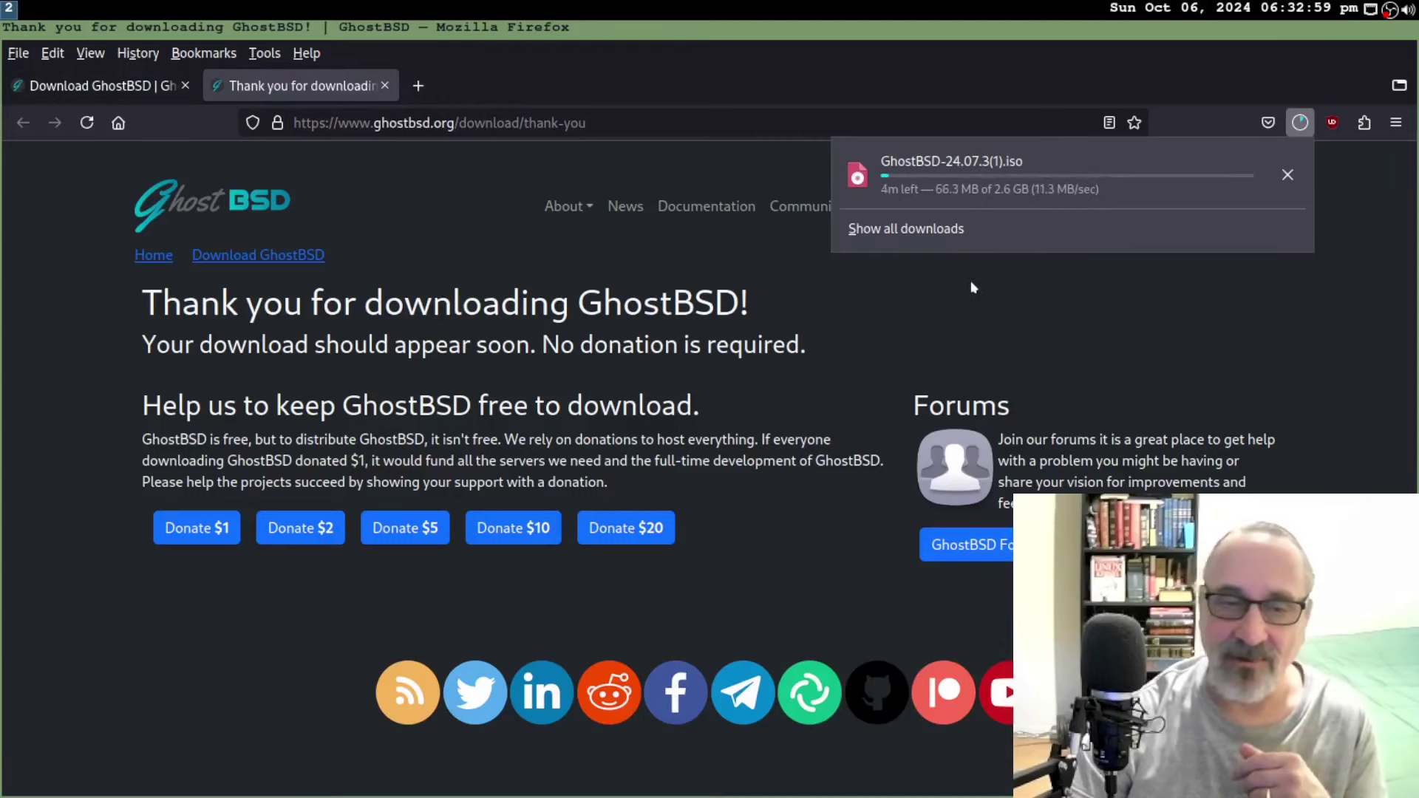
left_click(1288, 174)
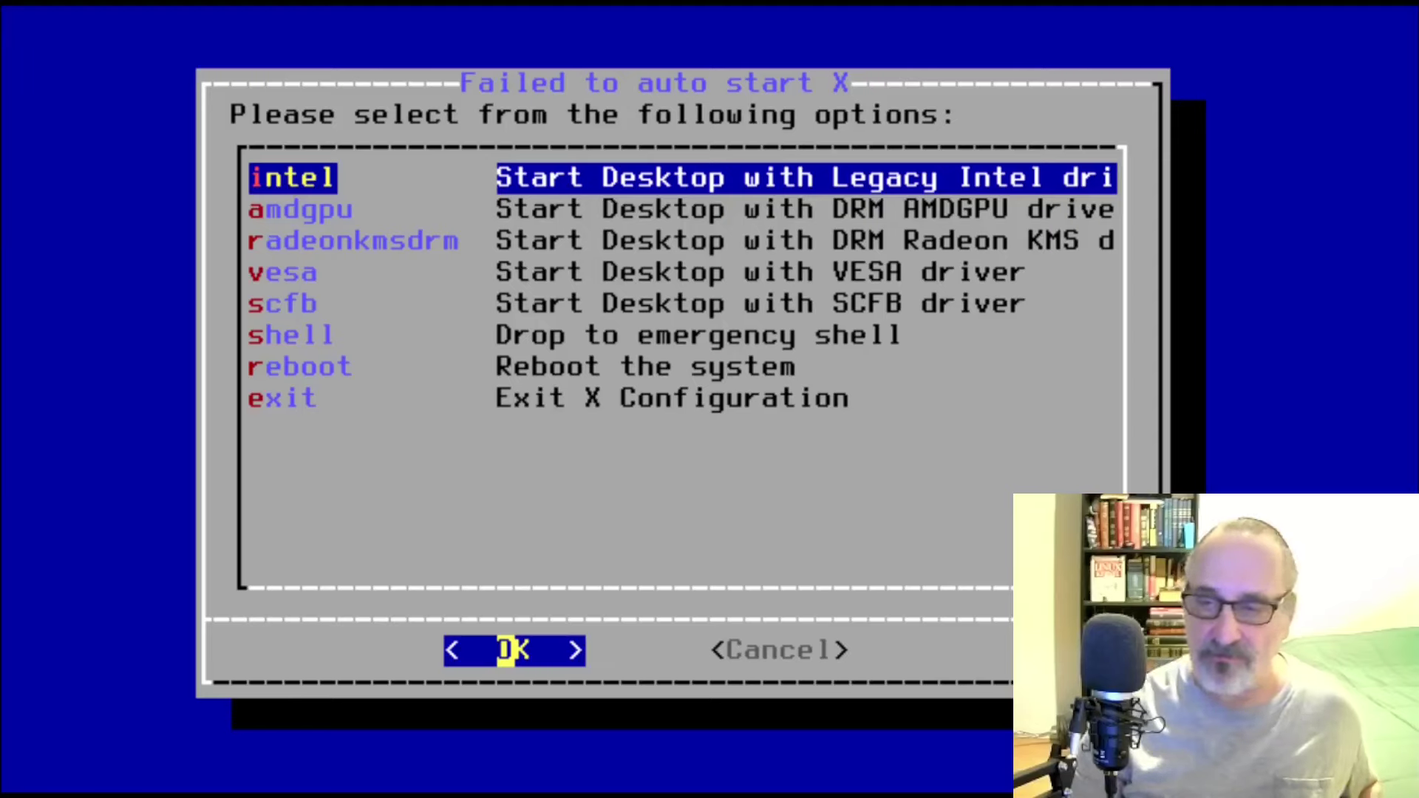
Step: Pick the intel driver in the 'Failed to auto start X' menu to reach the live desktop
key("Down")
key("Down")
key("Down")
key("Down")
key("Up")
key("Up")
key("Up")
key("Up")
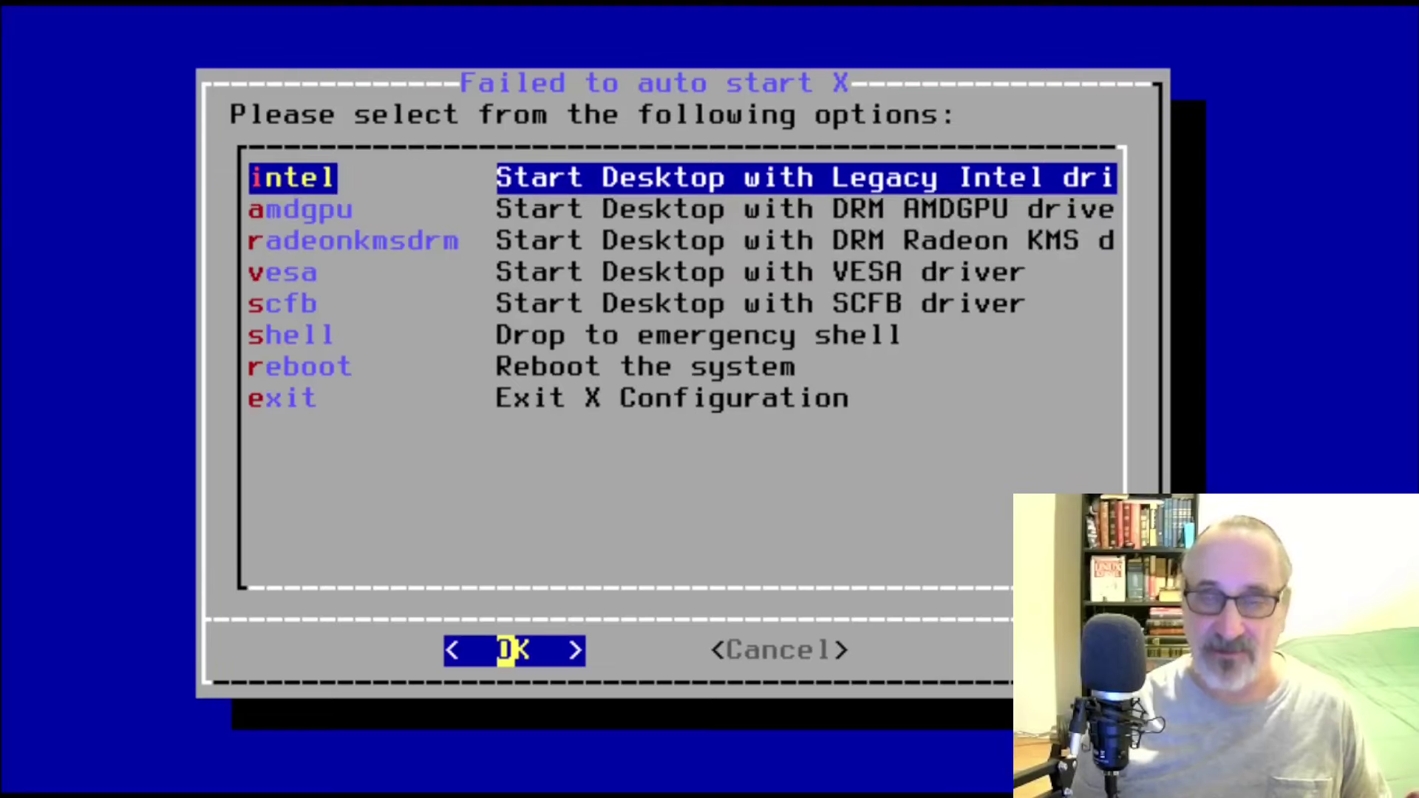
key("Return")
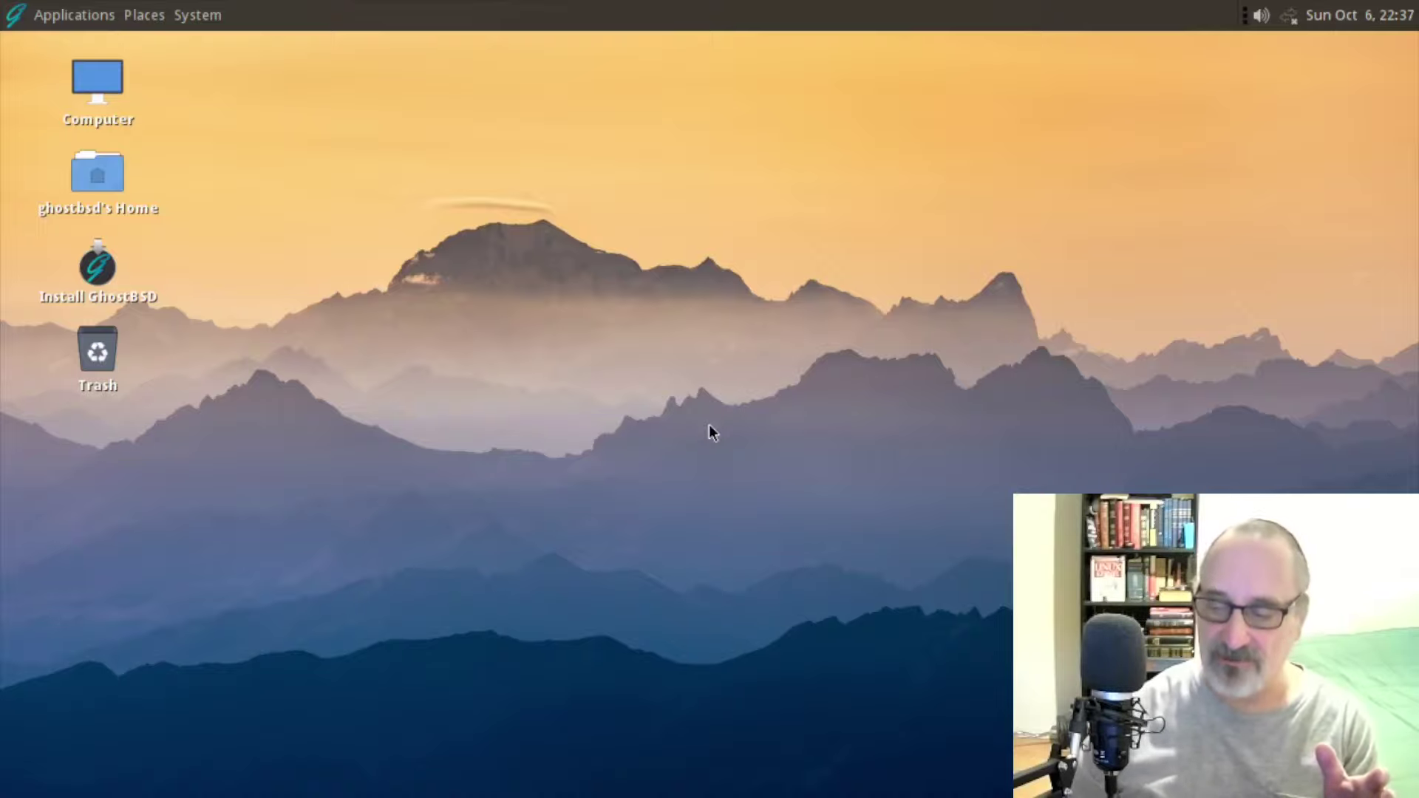
Step: Launch the installer, keep English and choose the English (Canada) keyboard layout
left_click(99, 272)
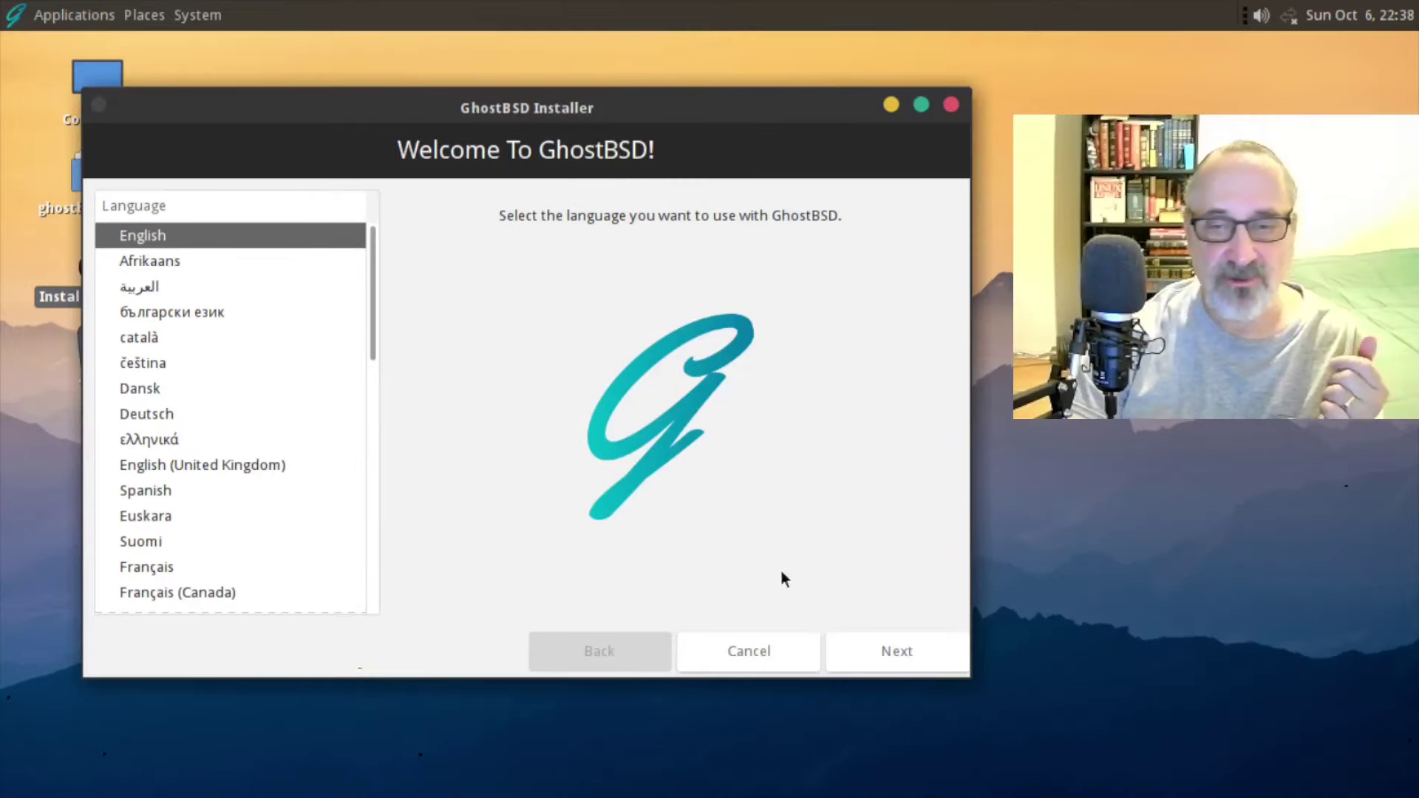
left_click(889, 664)
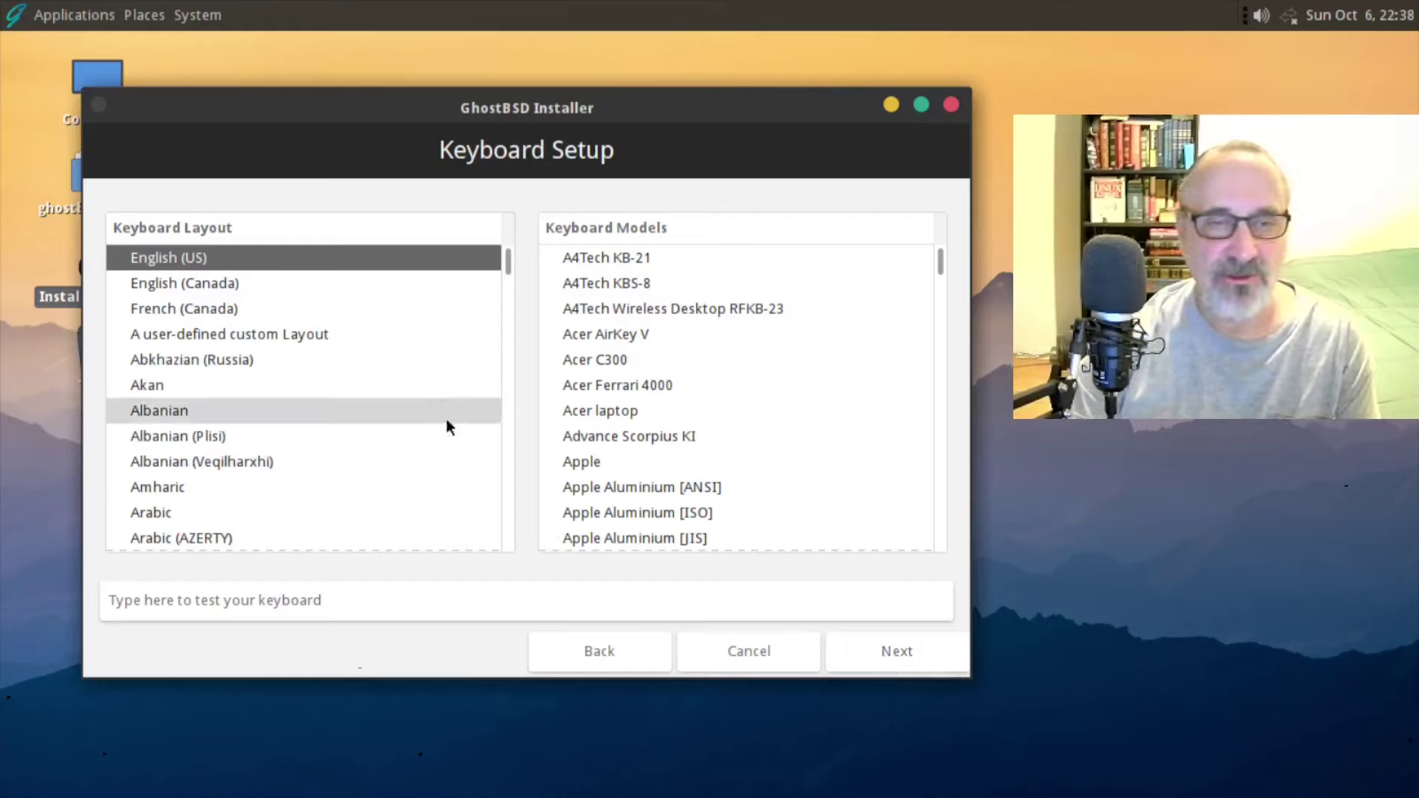
left_click(325, 287)
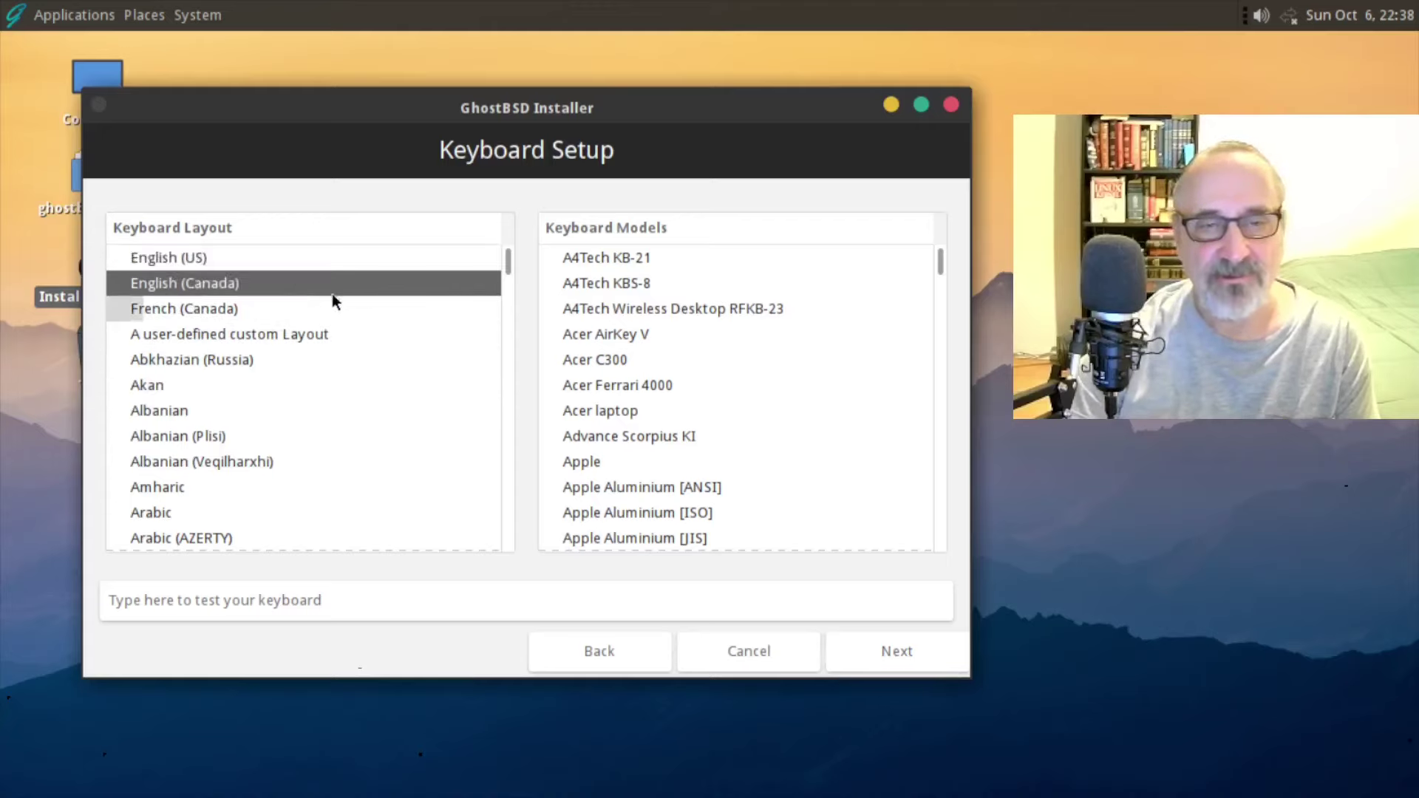
left_click(906, 653)
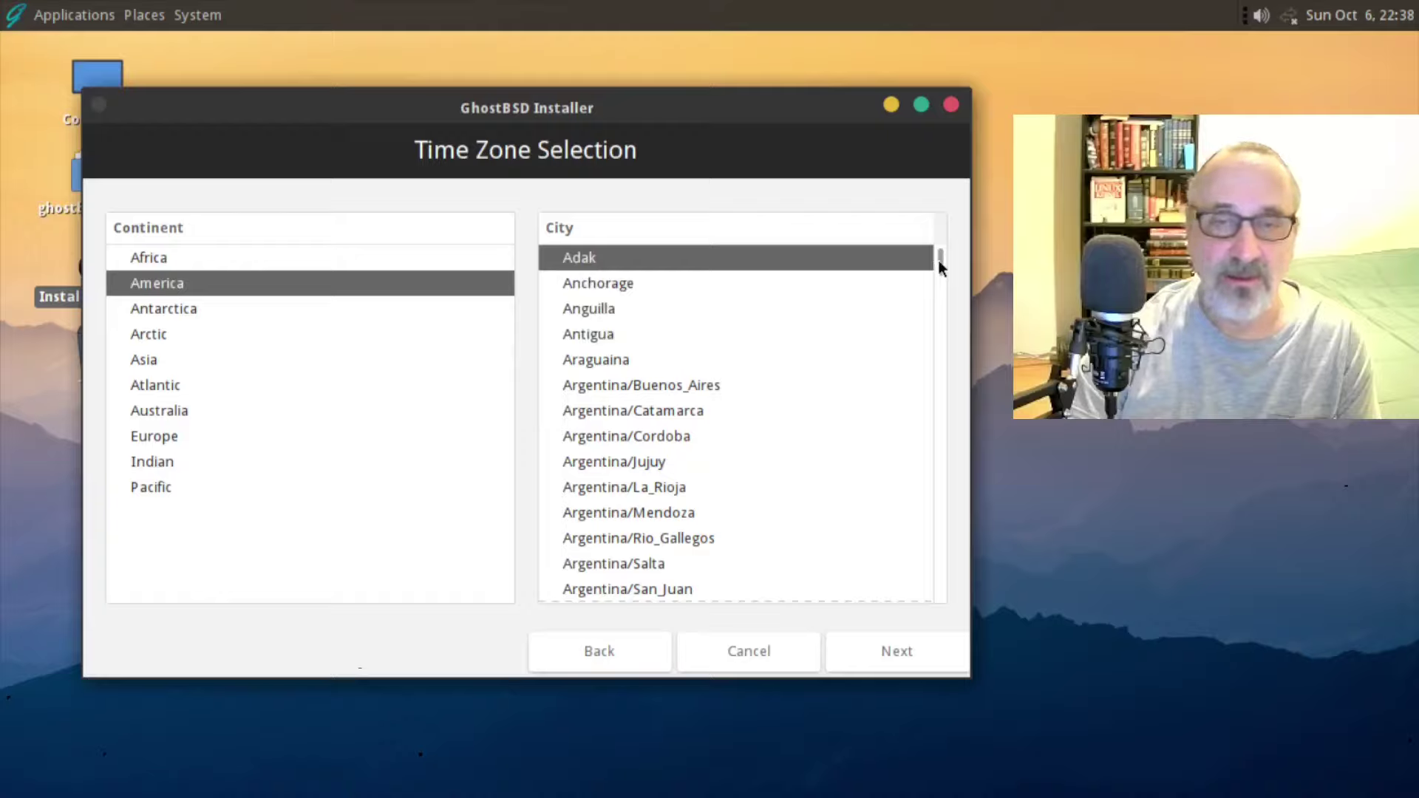
Step: Set the time zone to America/Toronto and continue to installation type
left_click_drag(940, 263, 939, 581)
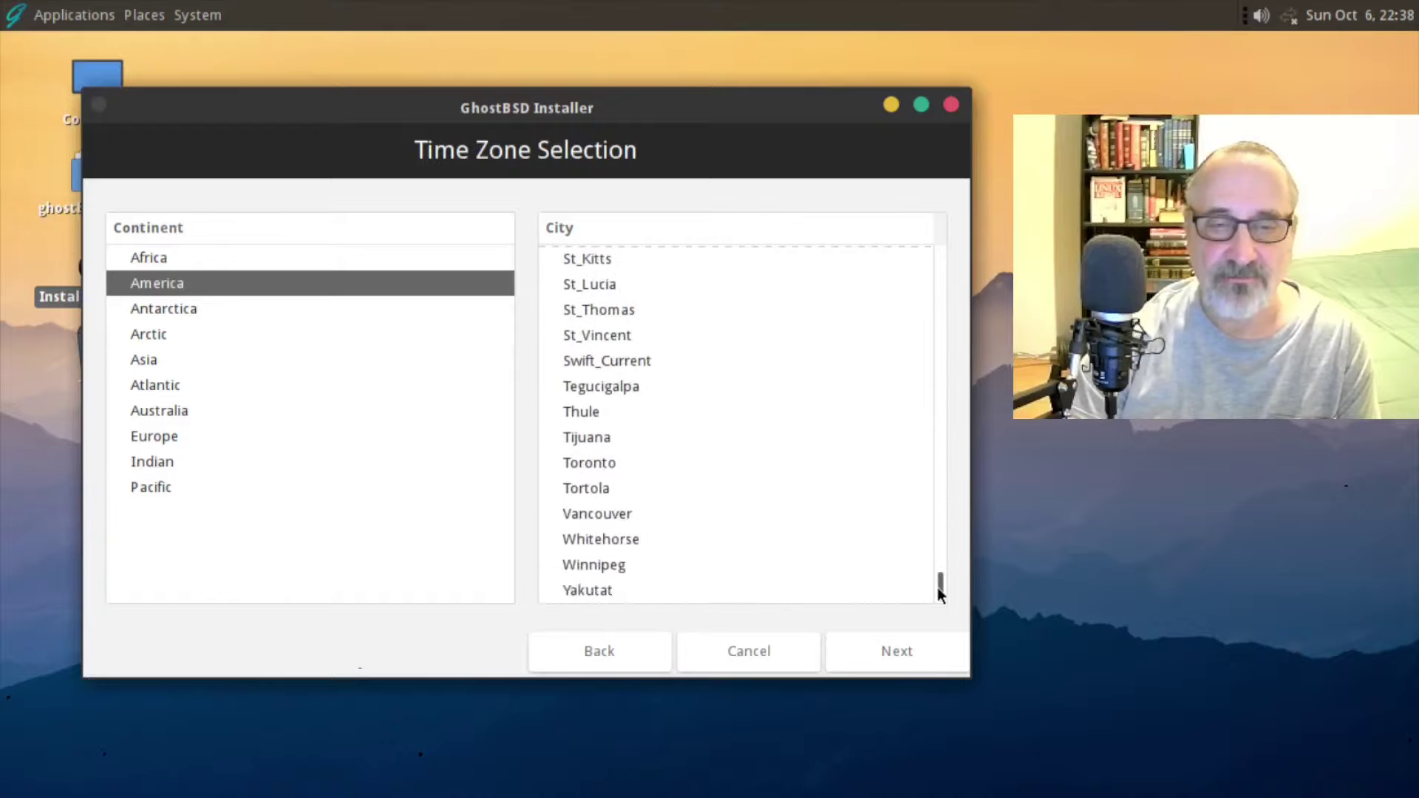
left_click(598, 462)
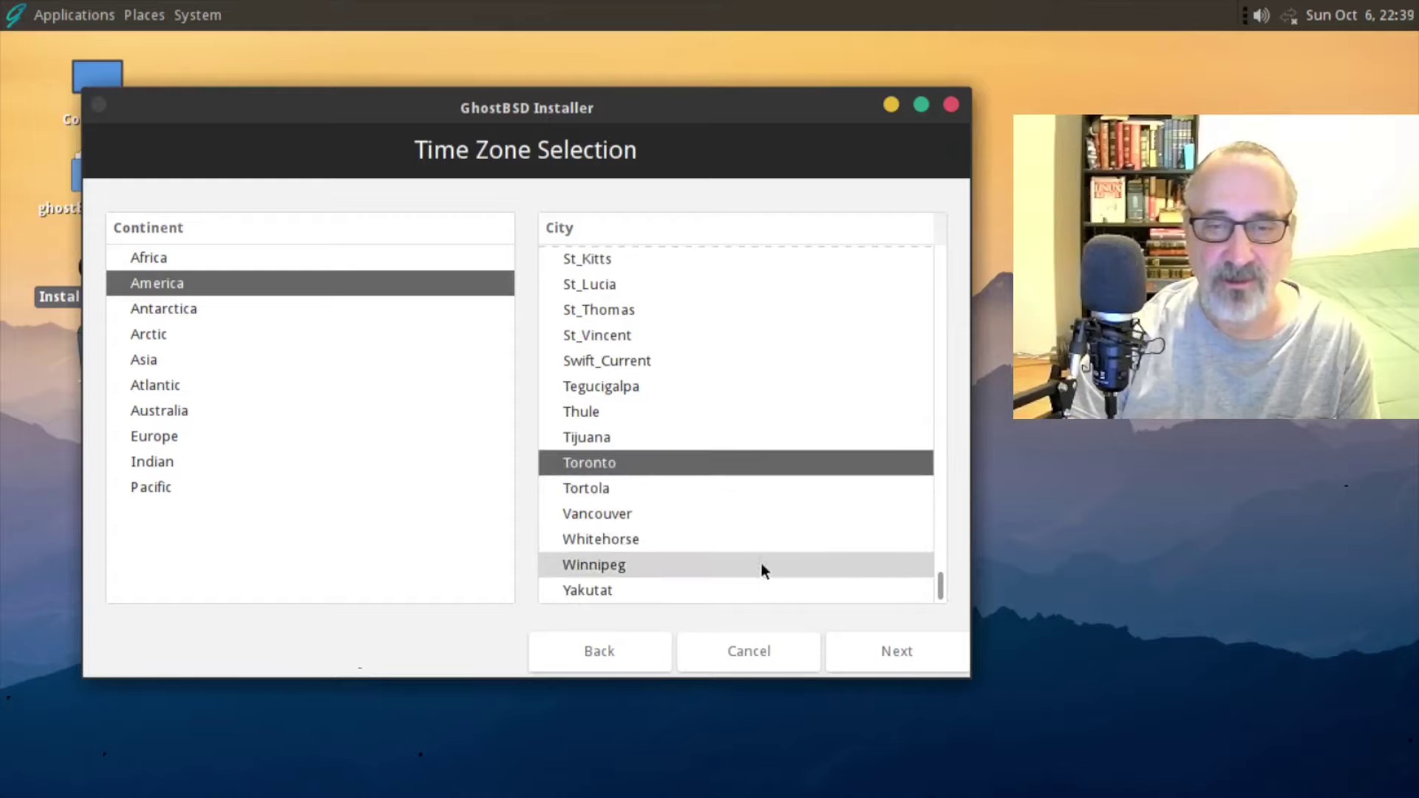
left_click(903, 660)
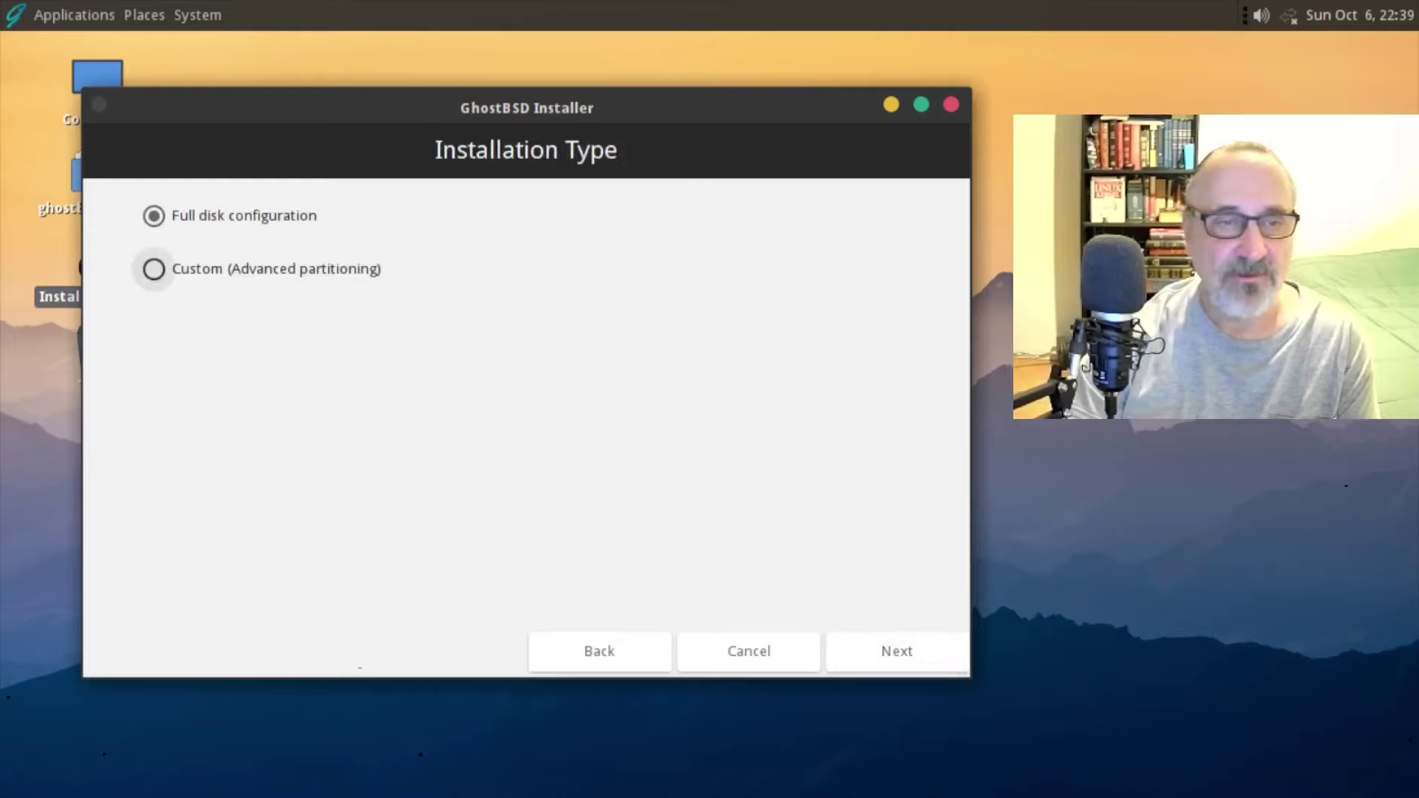
Step: Use full-disk ZFS on vtbd0 with a 1048 MB swap size
left_click(897, 650)
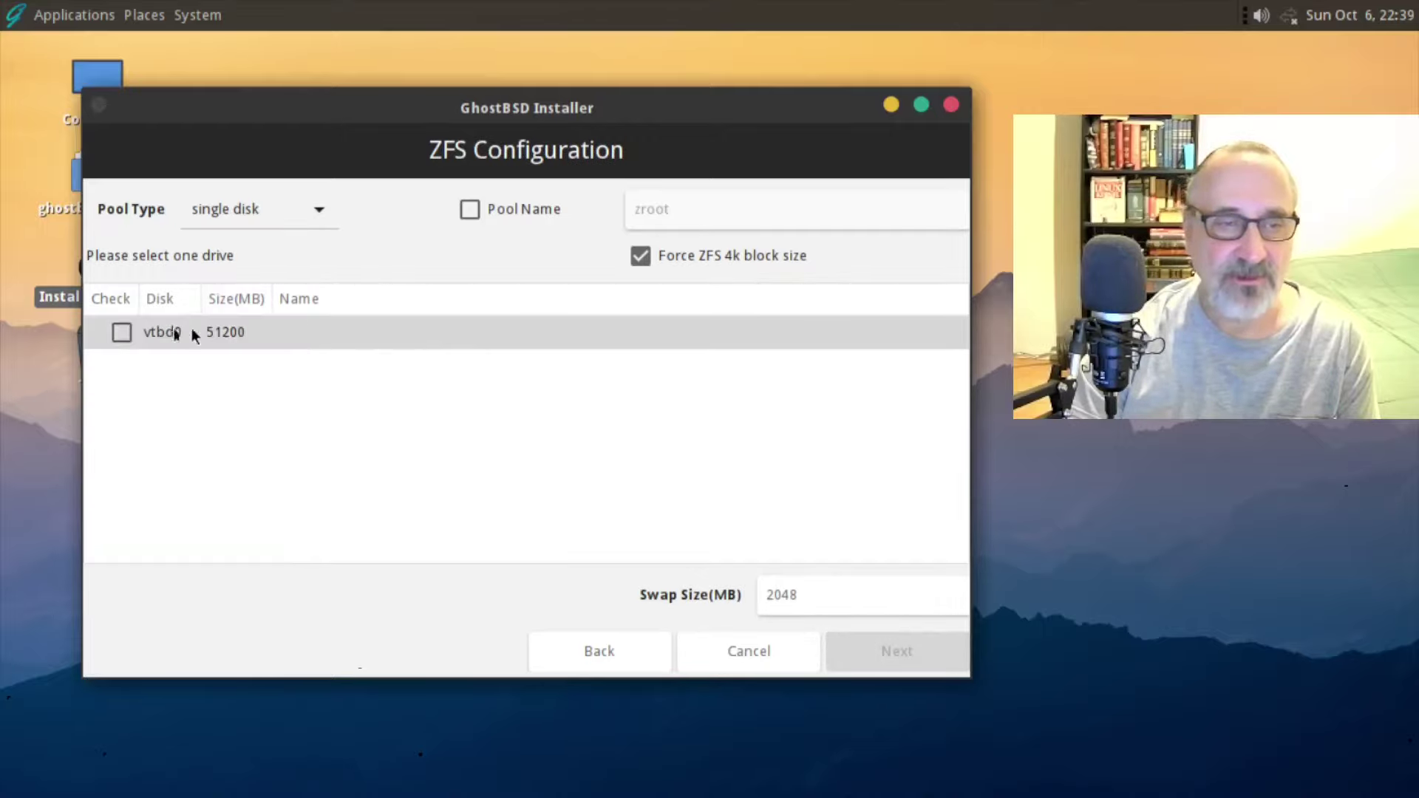
left_click(122, 334)
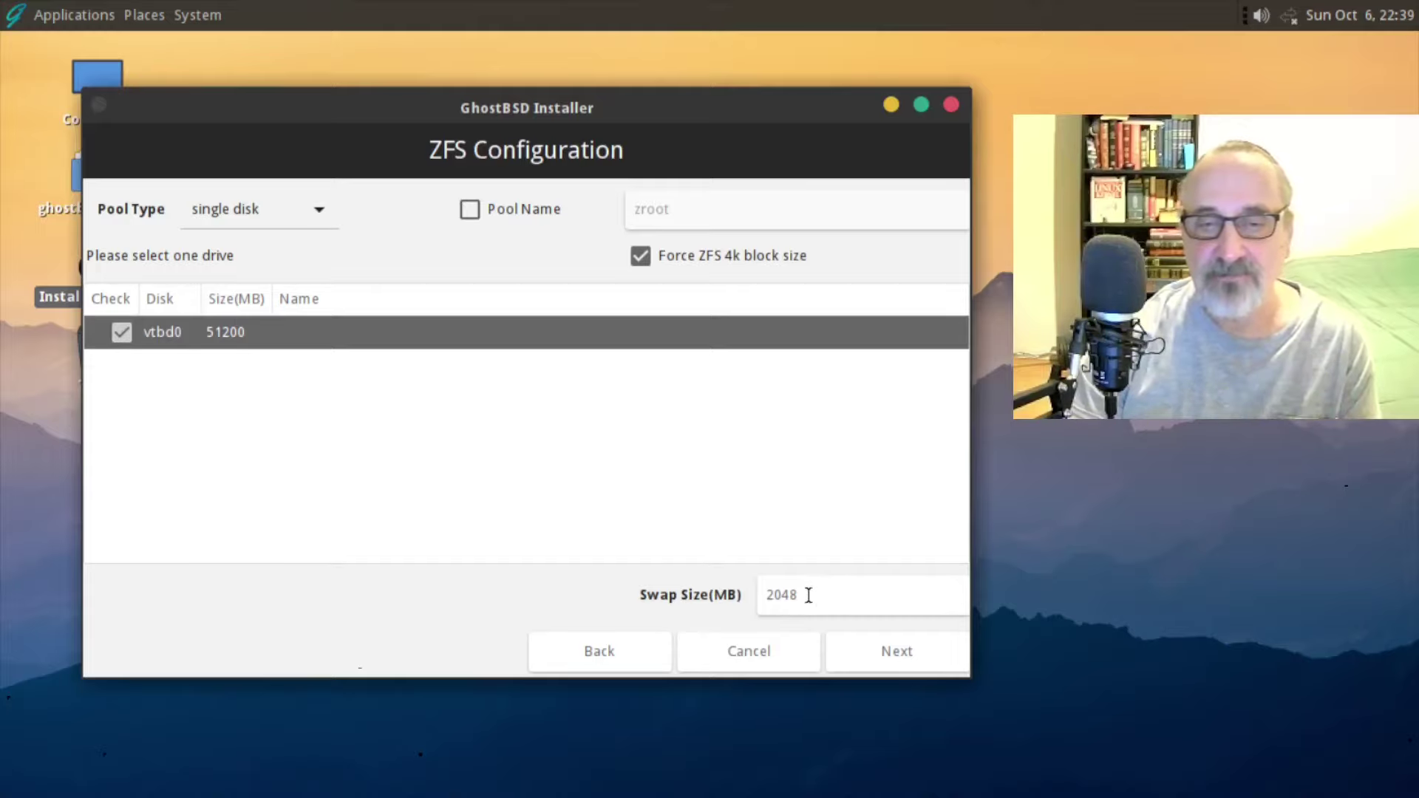
left_click(773, 595)
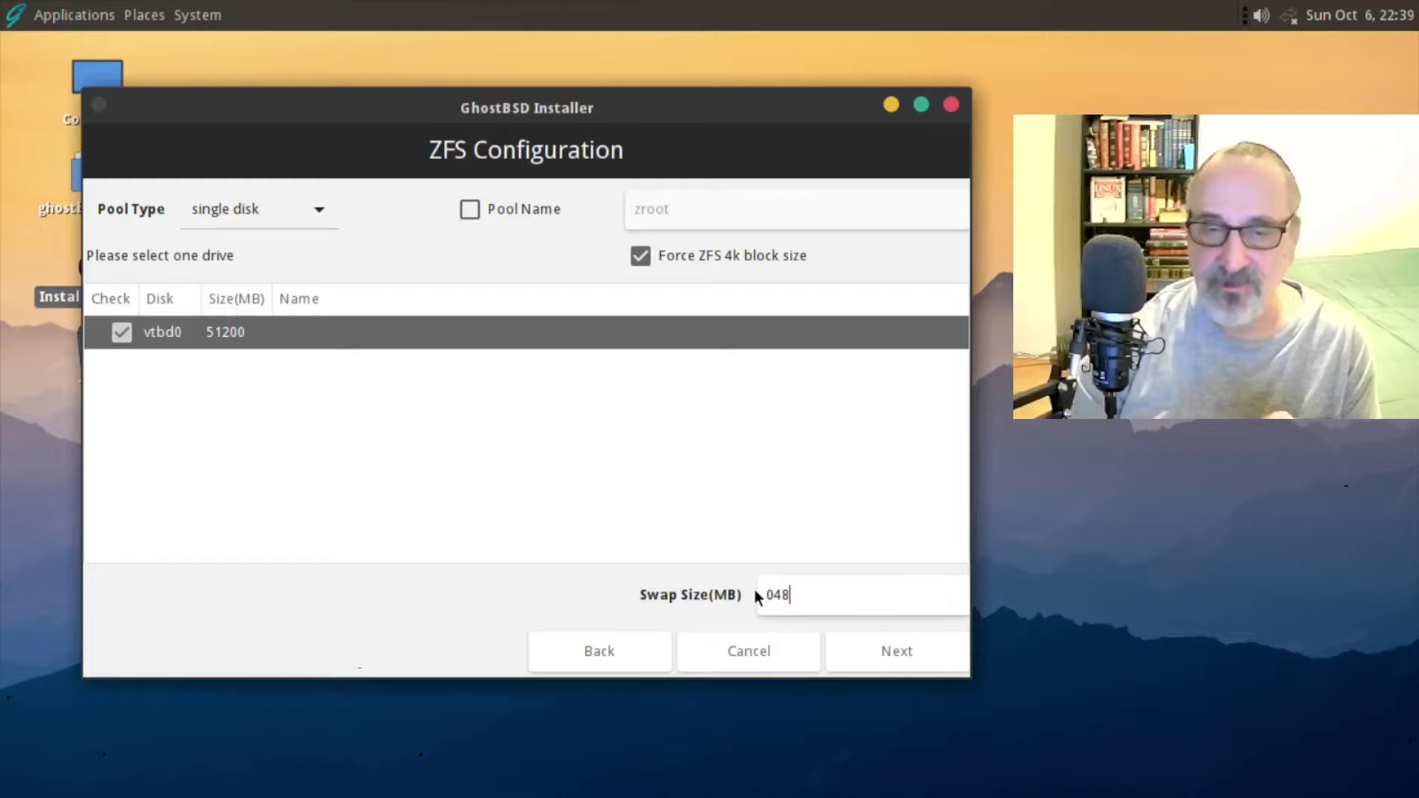
type("1")
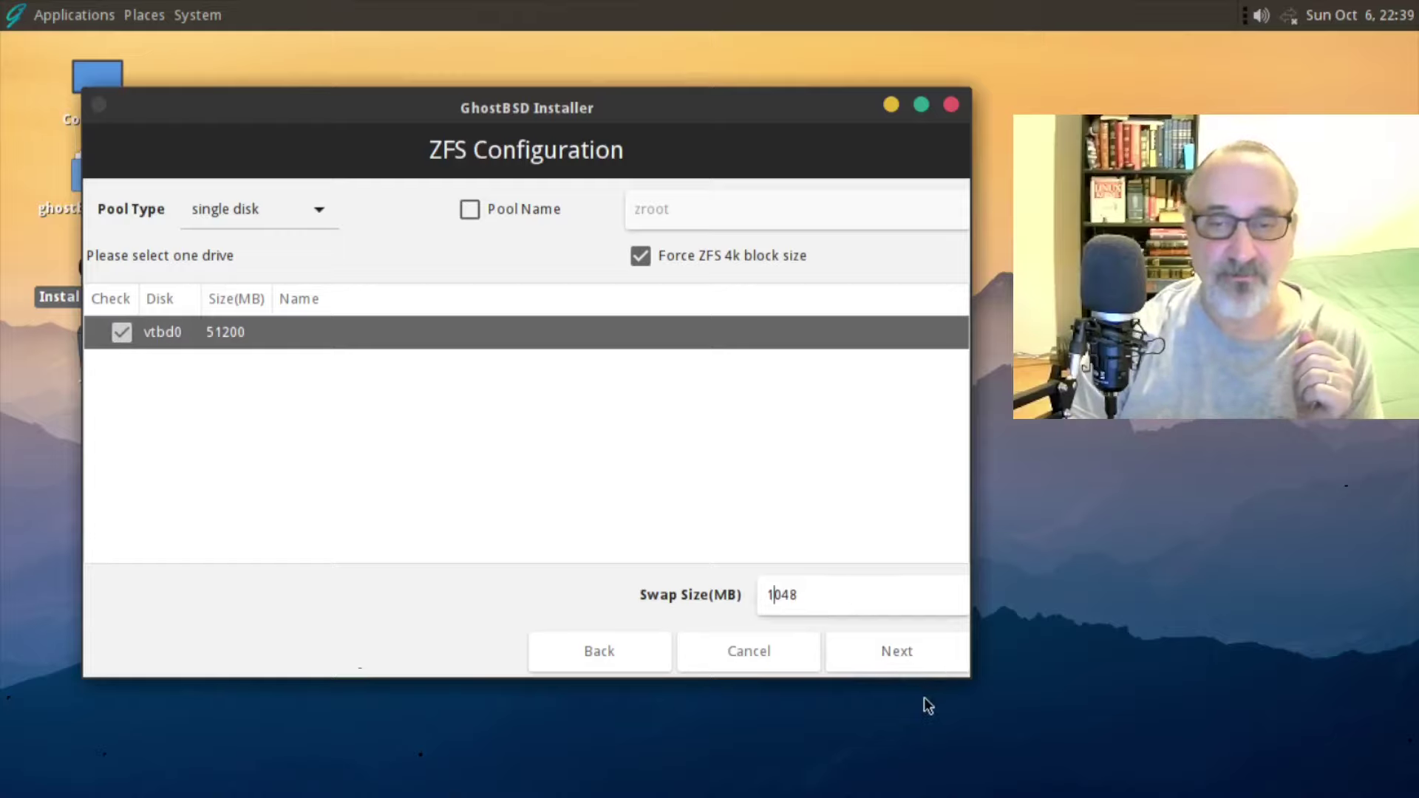
left_click(888, 649)
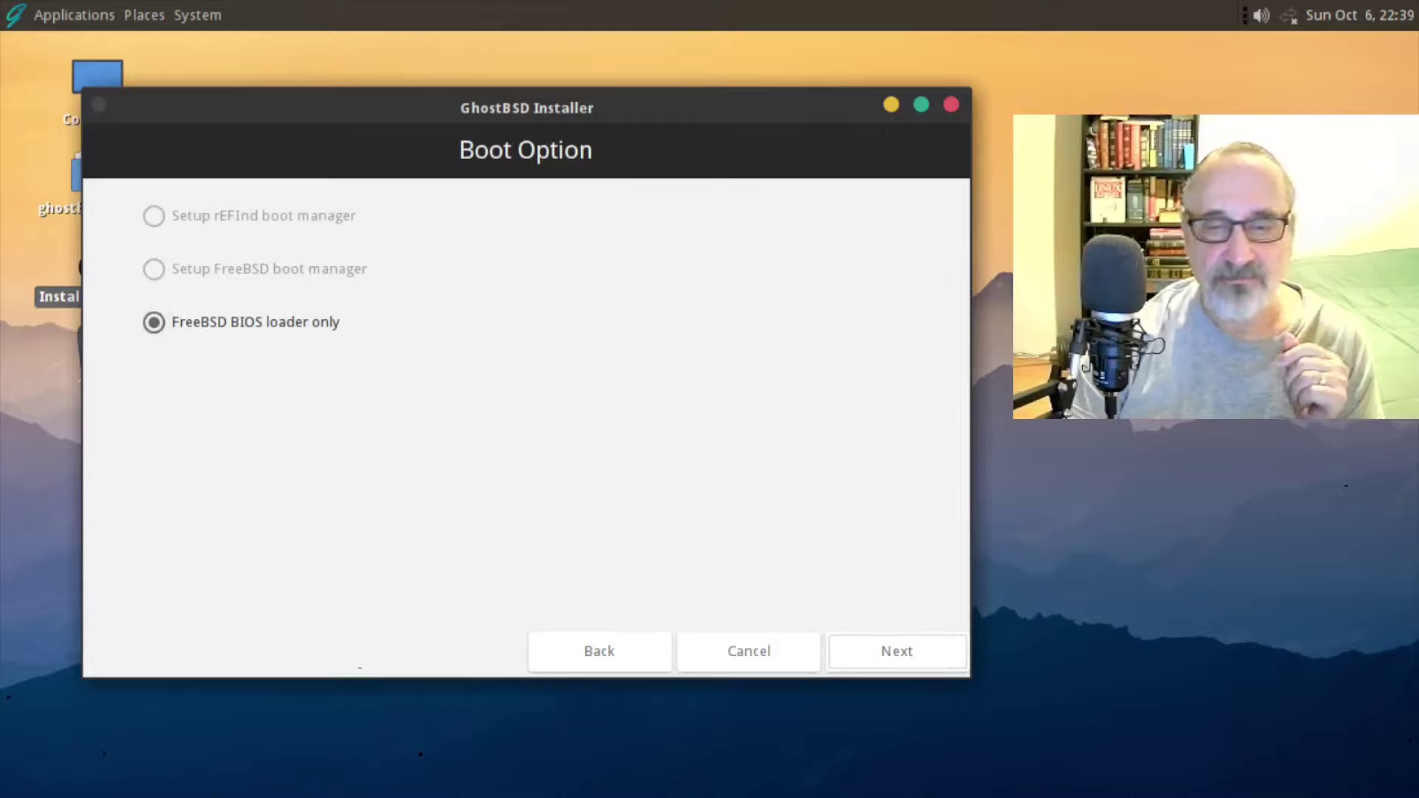
Step: Keep the BIOS loader, enter the admin user's real name and matching password, then install
left_click(912, 657)
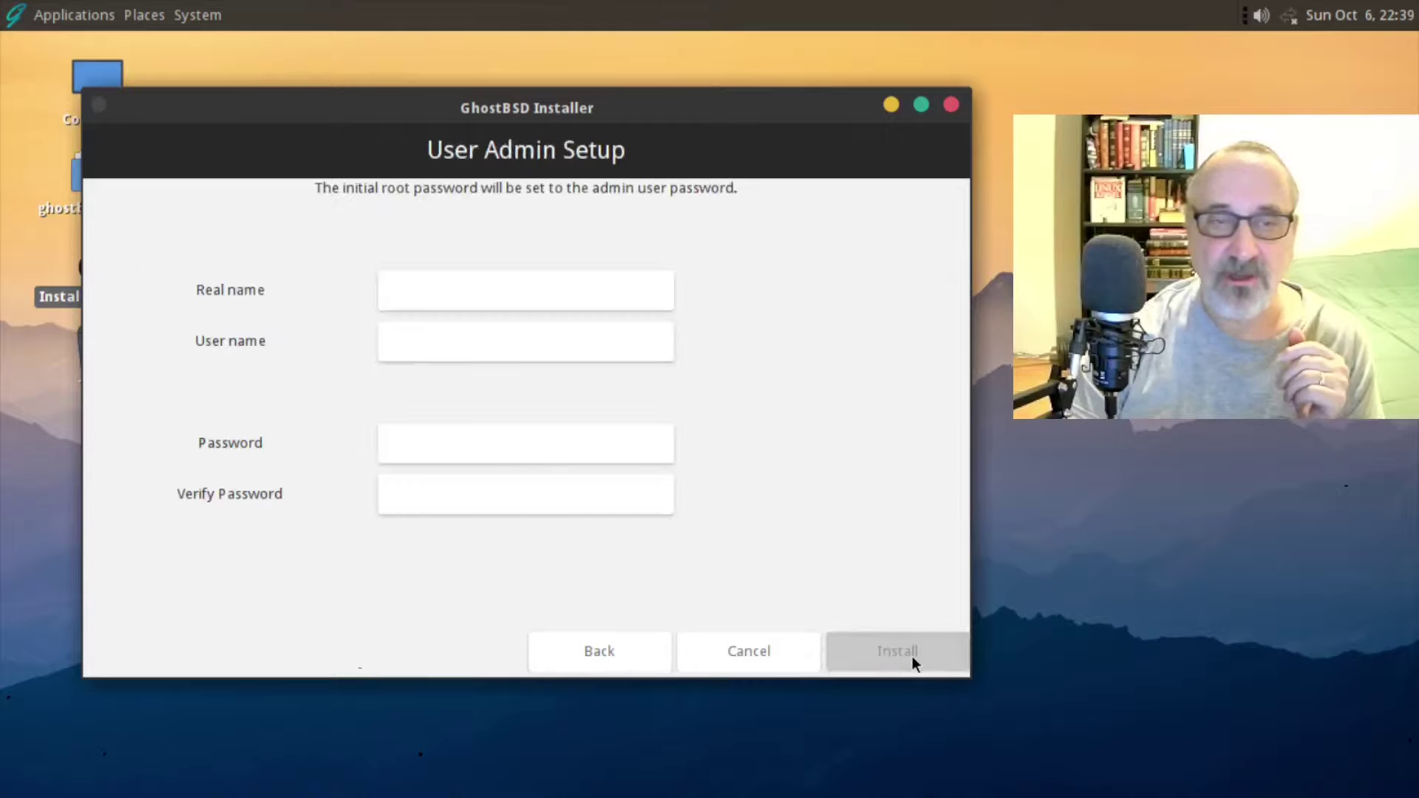
left_click(494, 297)
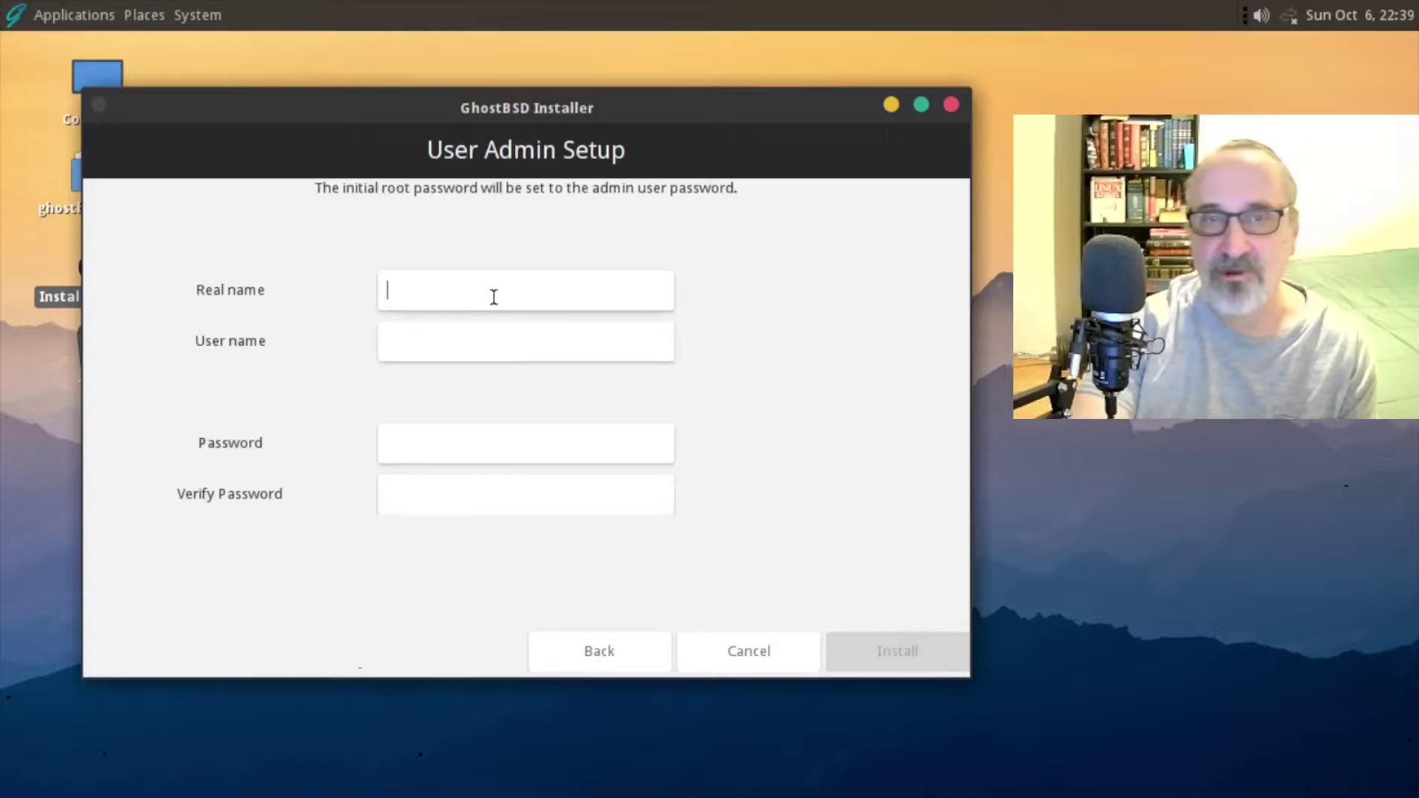
type("mench")
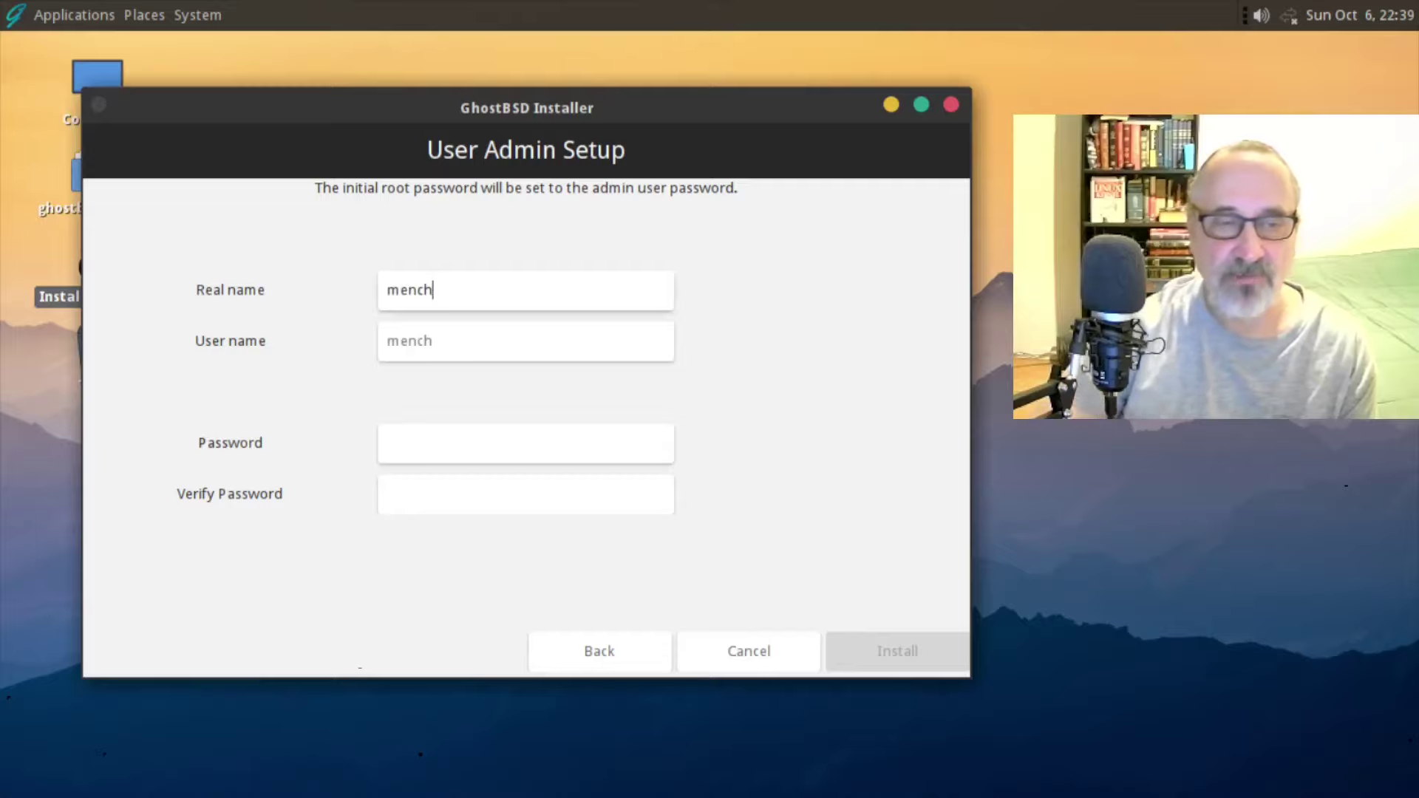
left_click(460, 442)
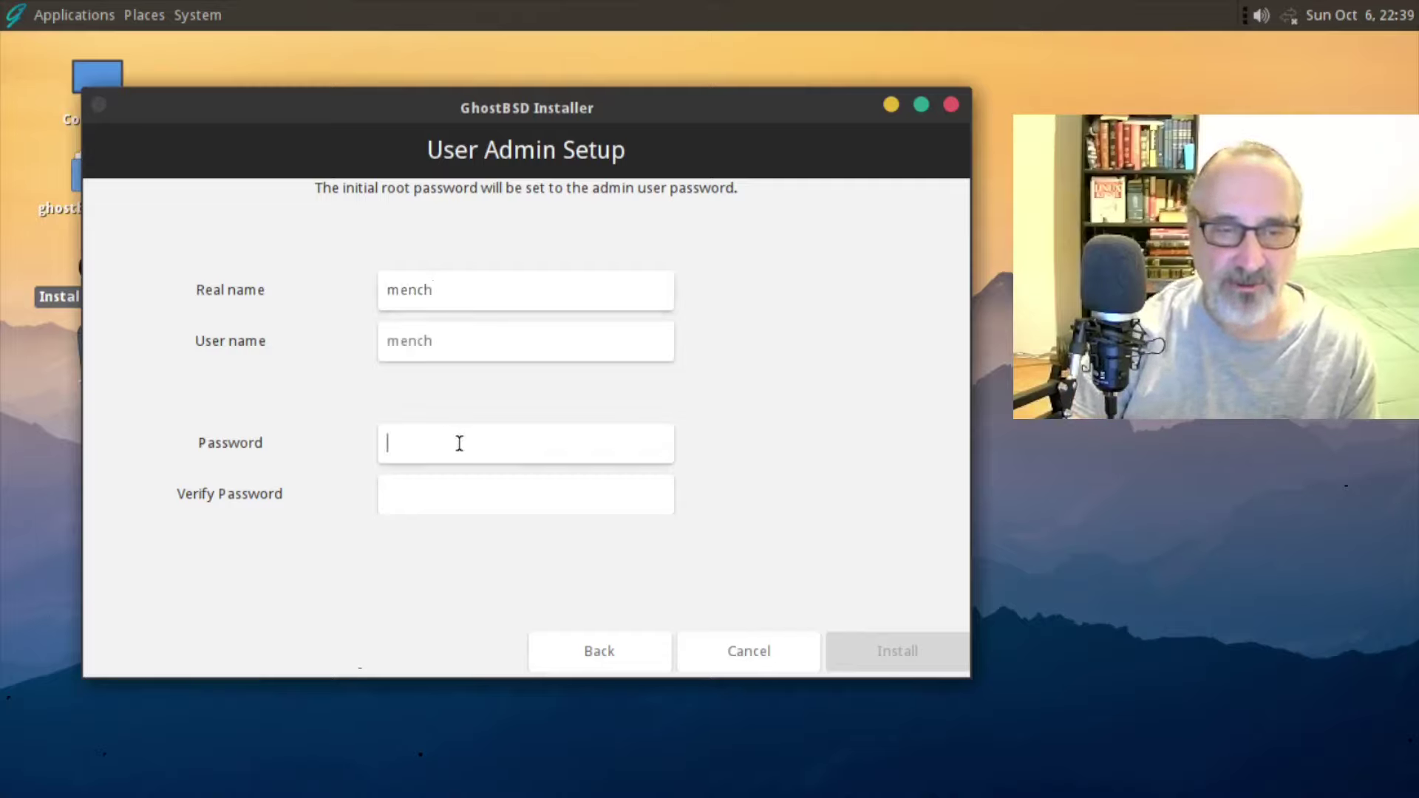
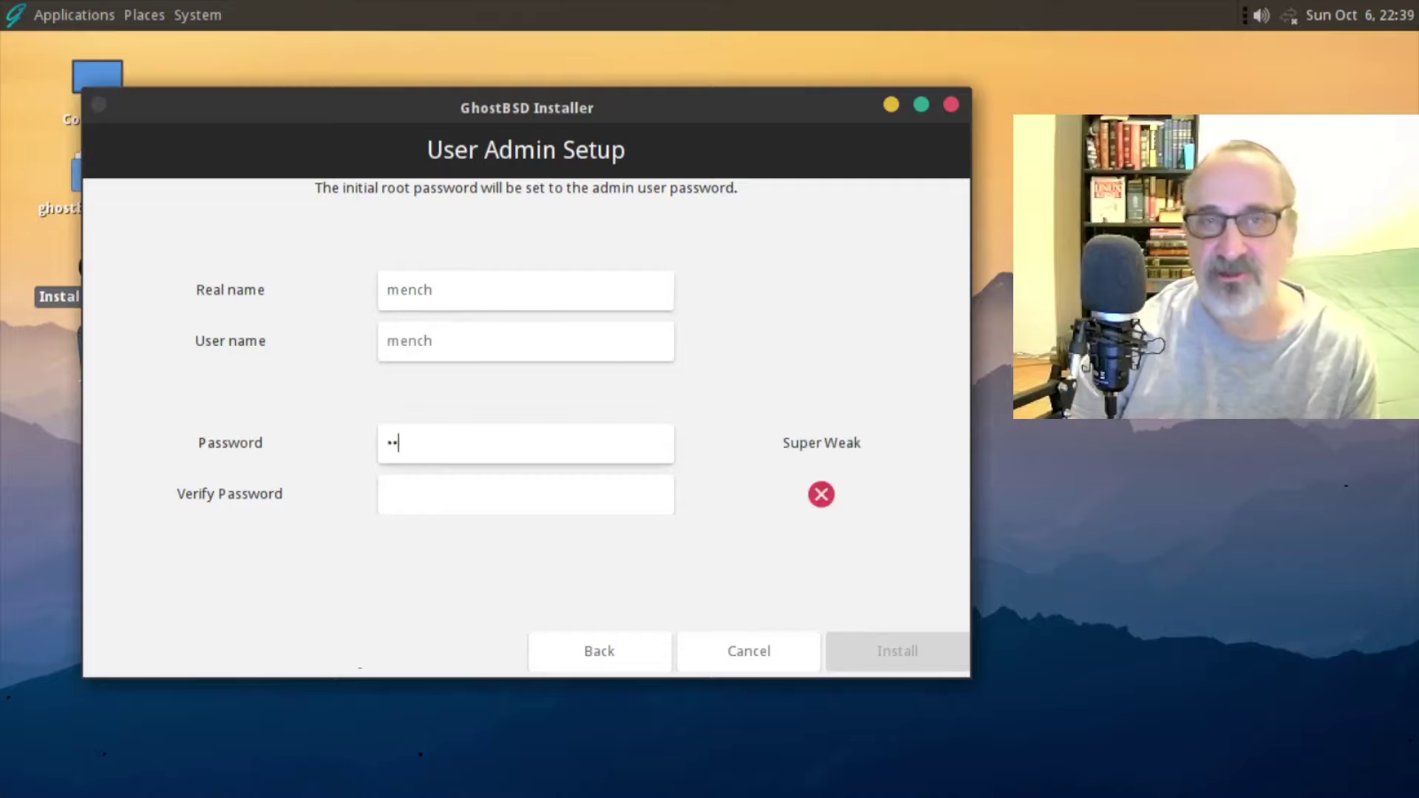
left_click(408, 486)
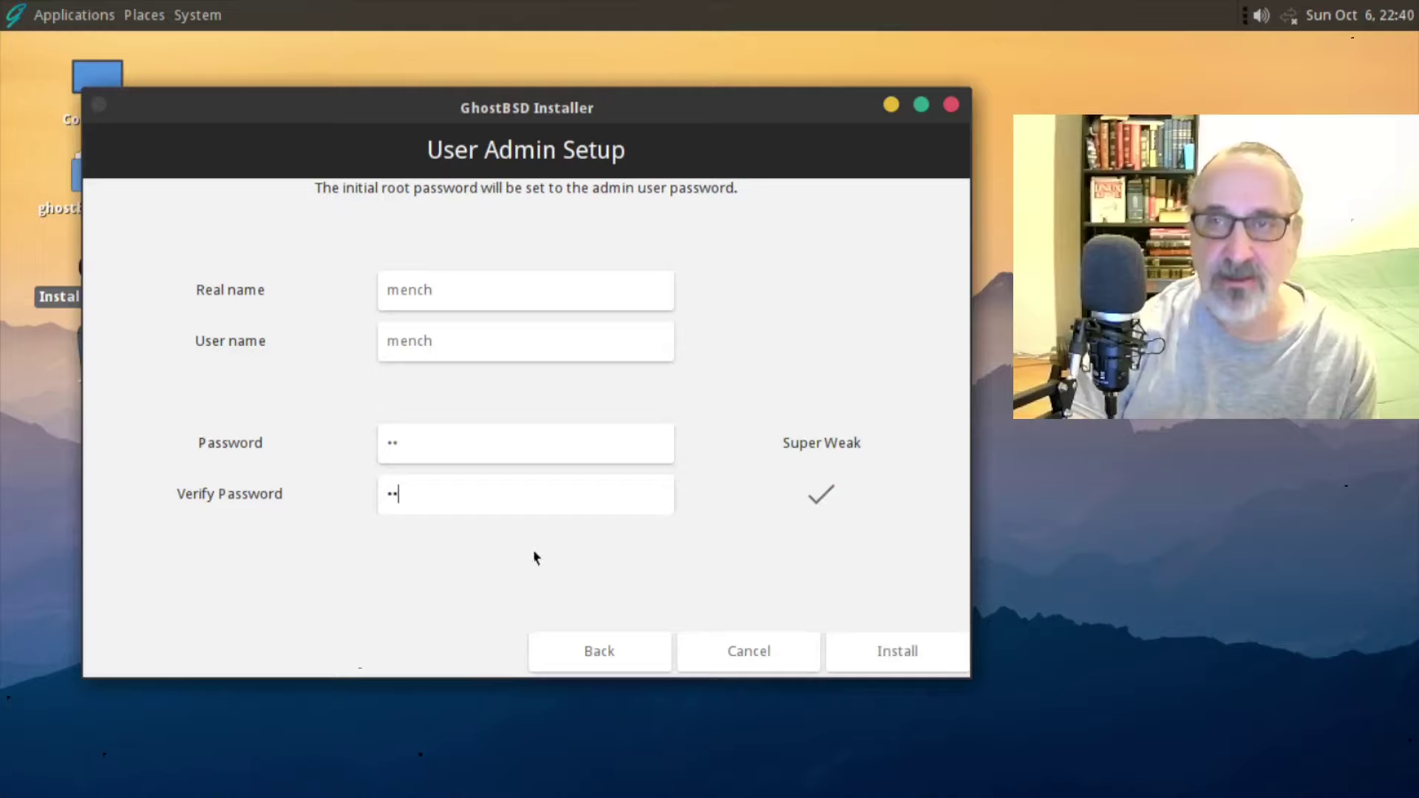
left_click(900, 653)
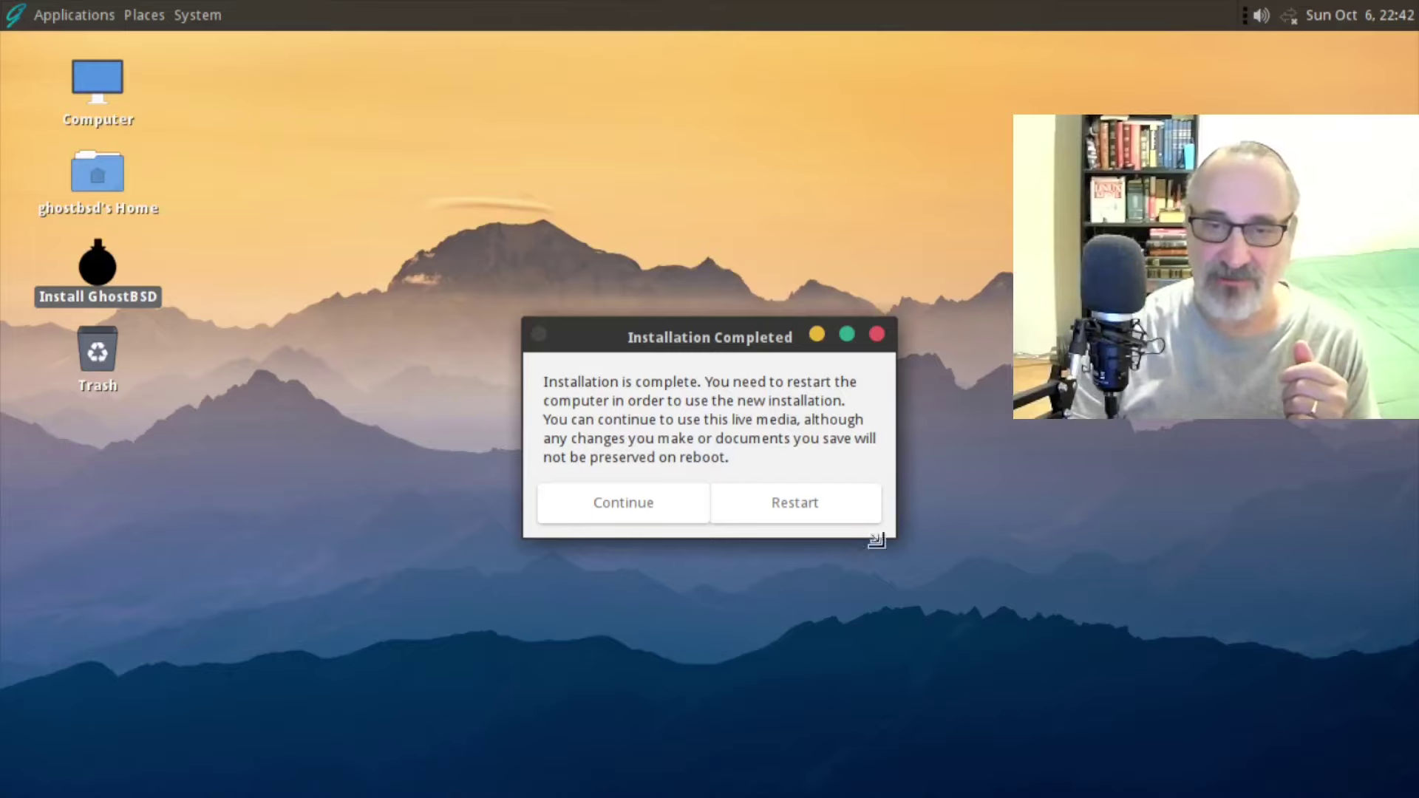
Step: Restart into the newly installed GhostBSD once installation completes
left_click(849, 501)
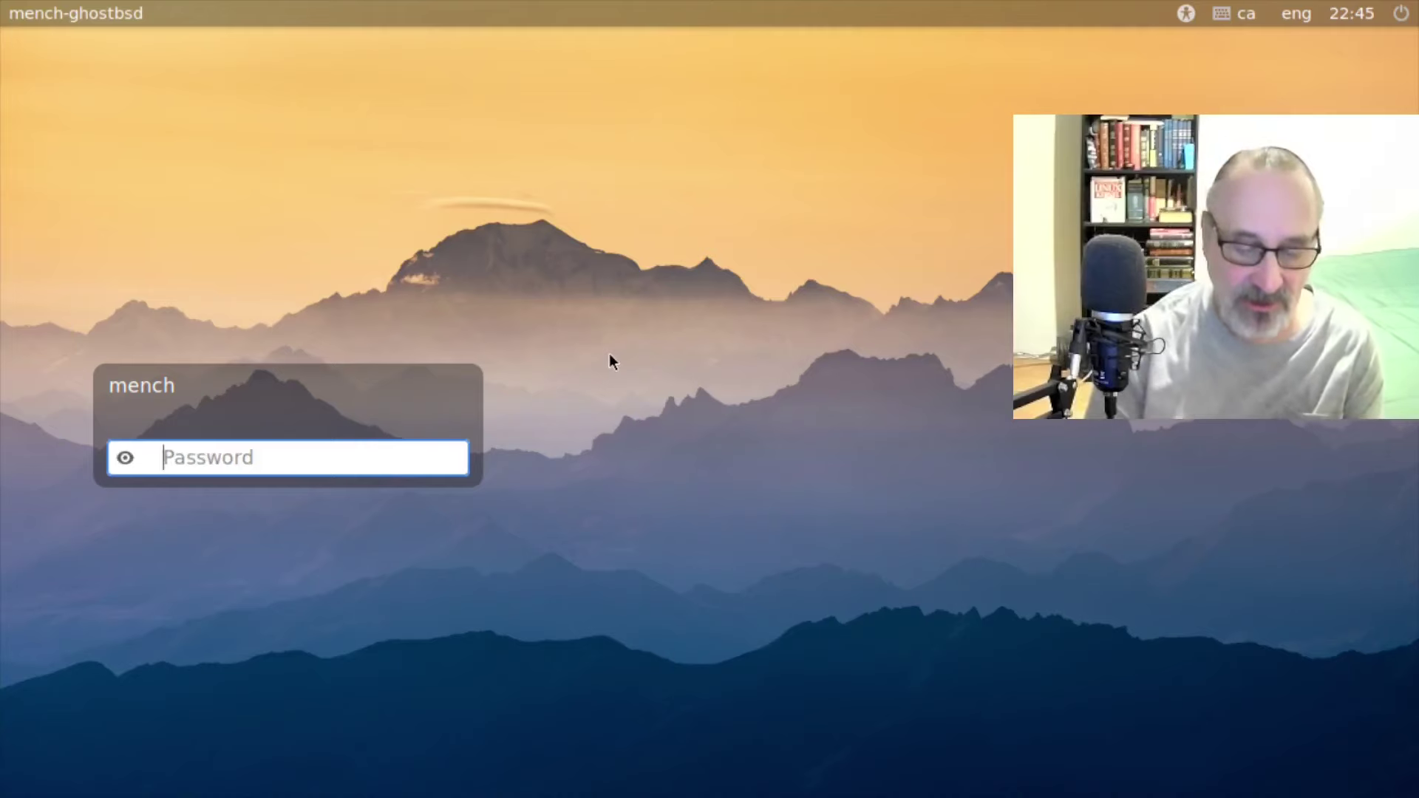
Step: Log in with the user's password to load the installed MATE desktop
type("●●")
key("Return")
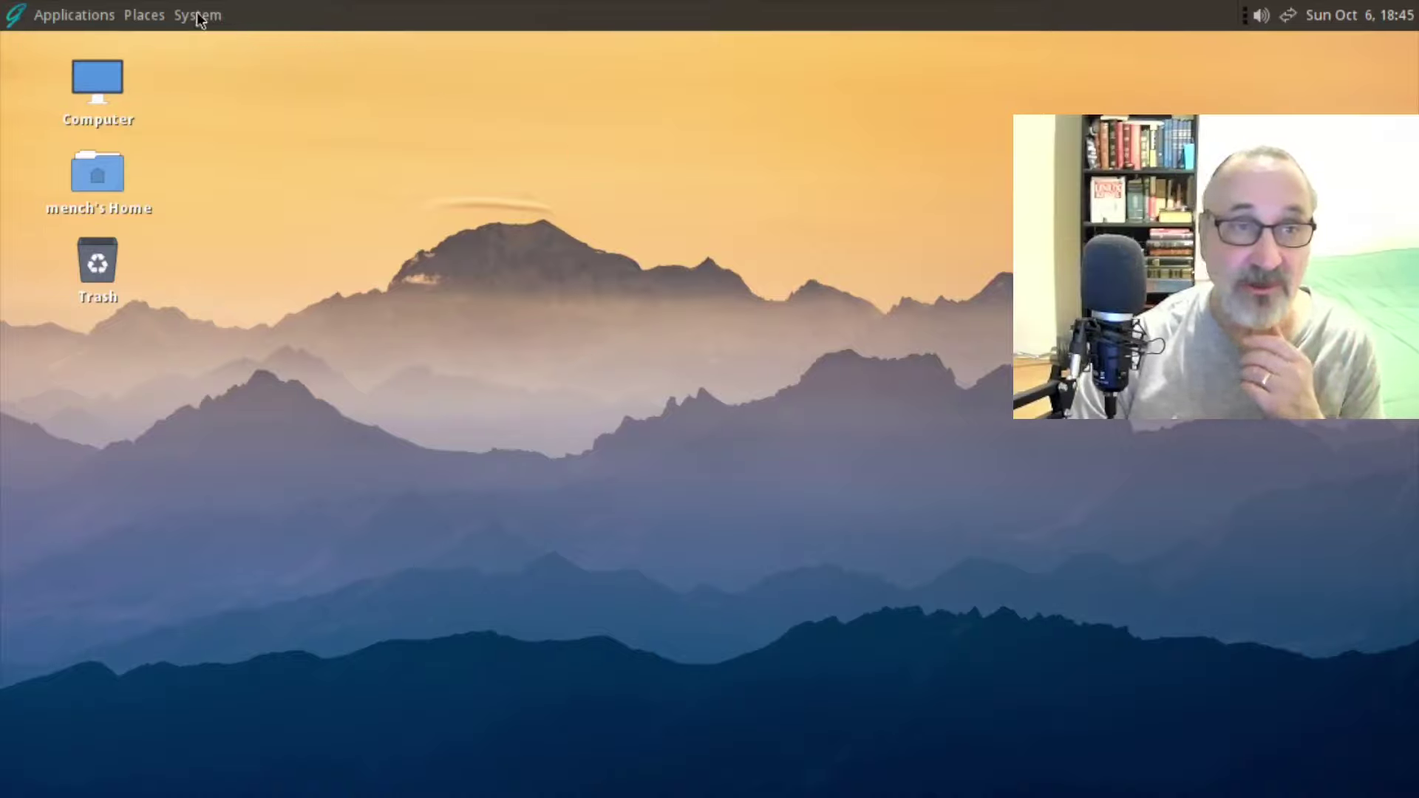
Step: Browse the Applications menu, then show System > Administration with Update Station
left_click(62, 17)
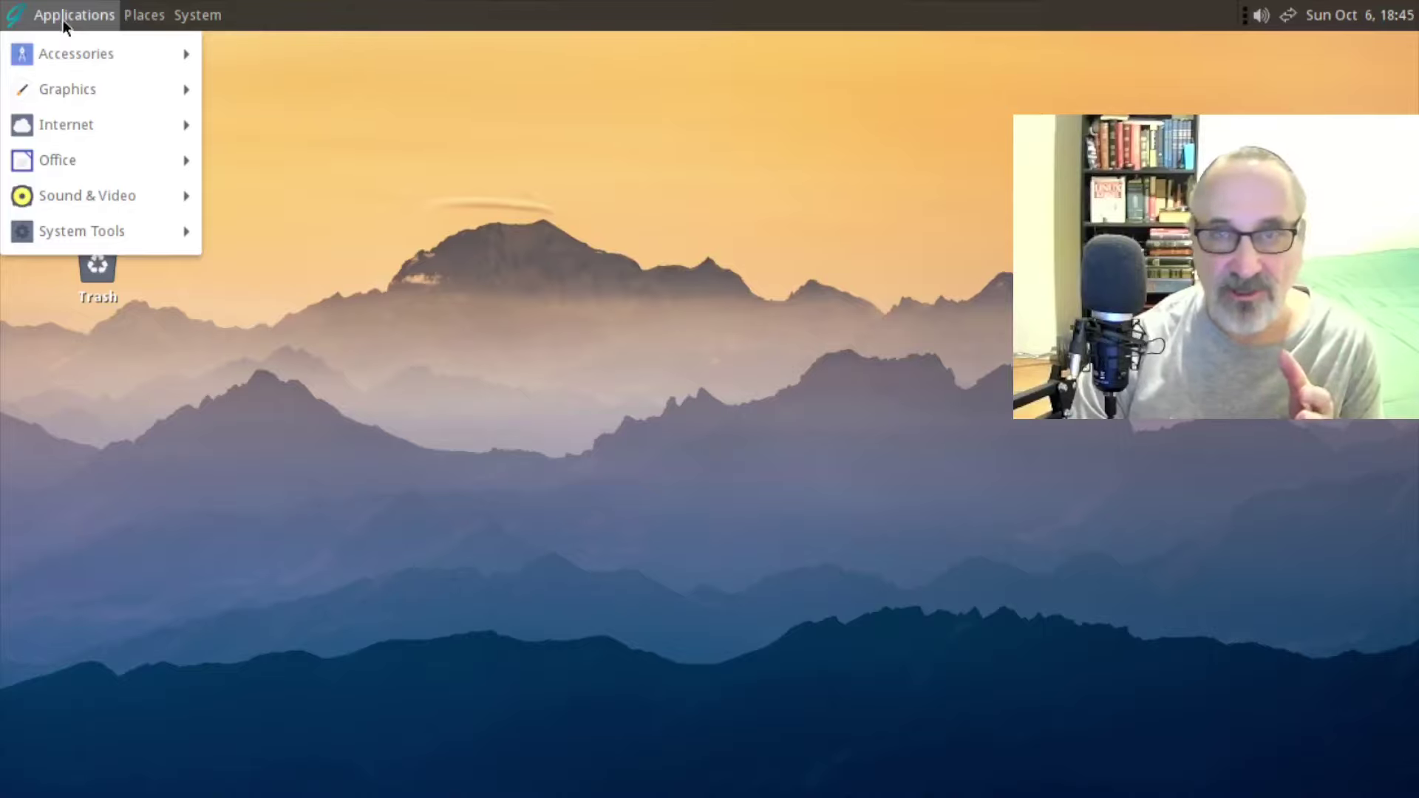
mouse_move(68, 43)
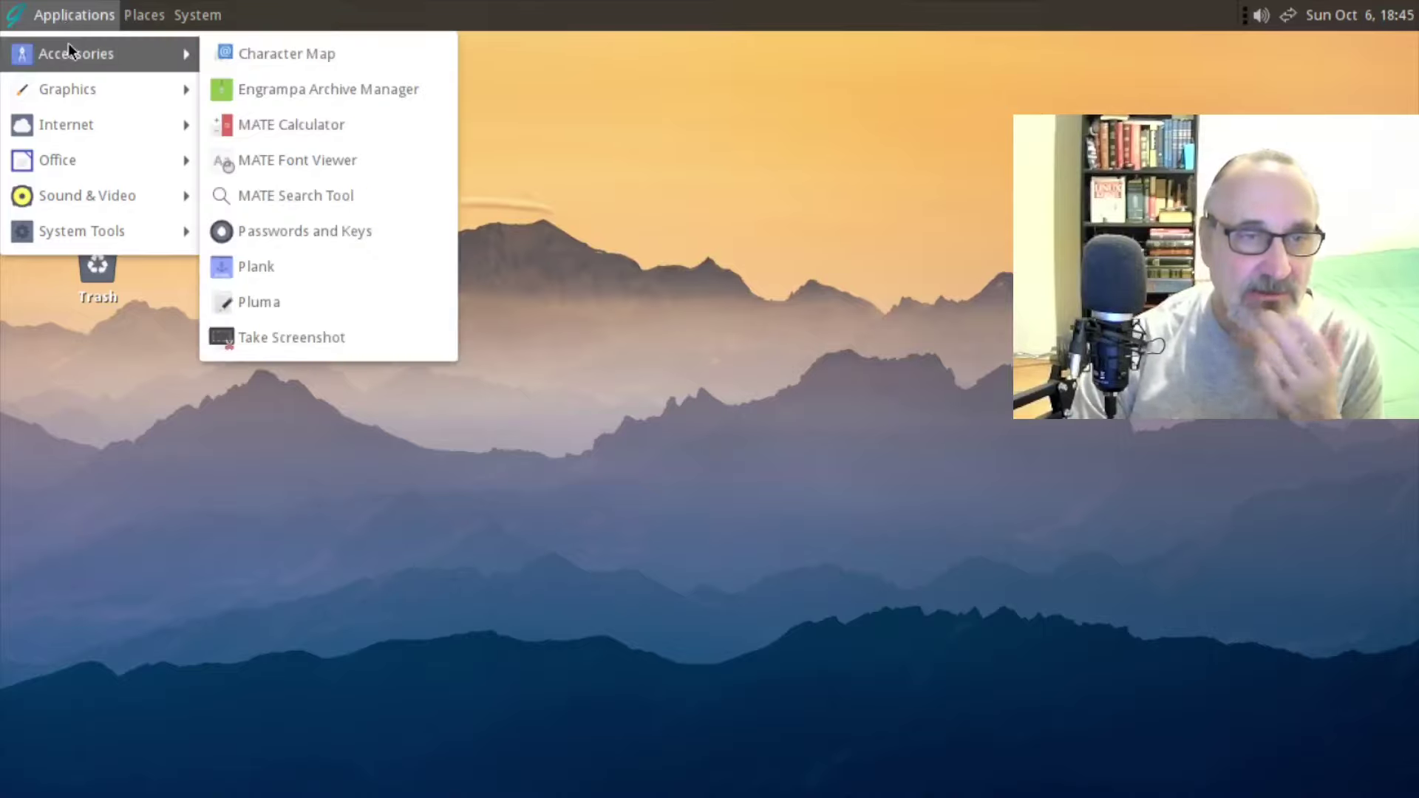
mouse_move(197, 15)
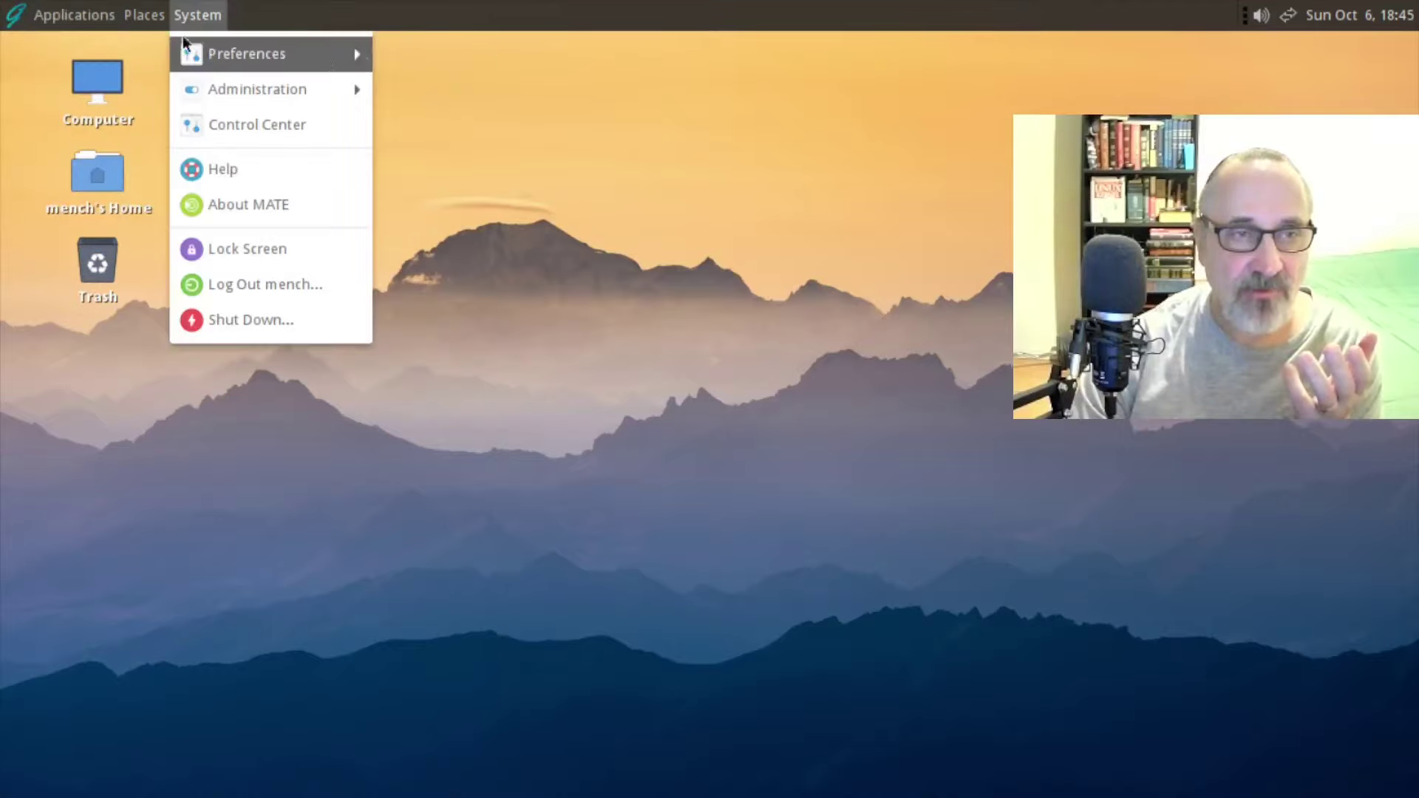
mouse_move(73, 14)
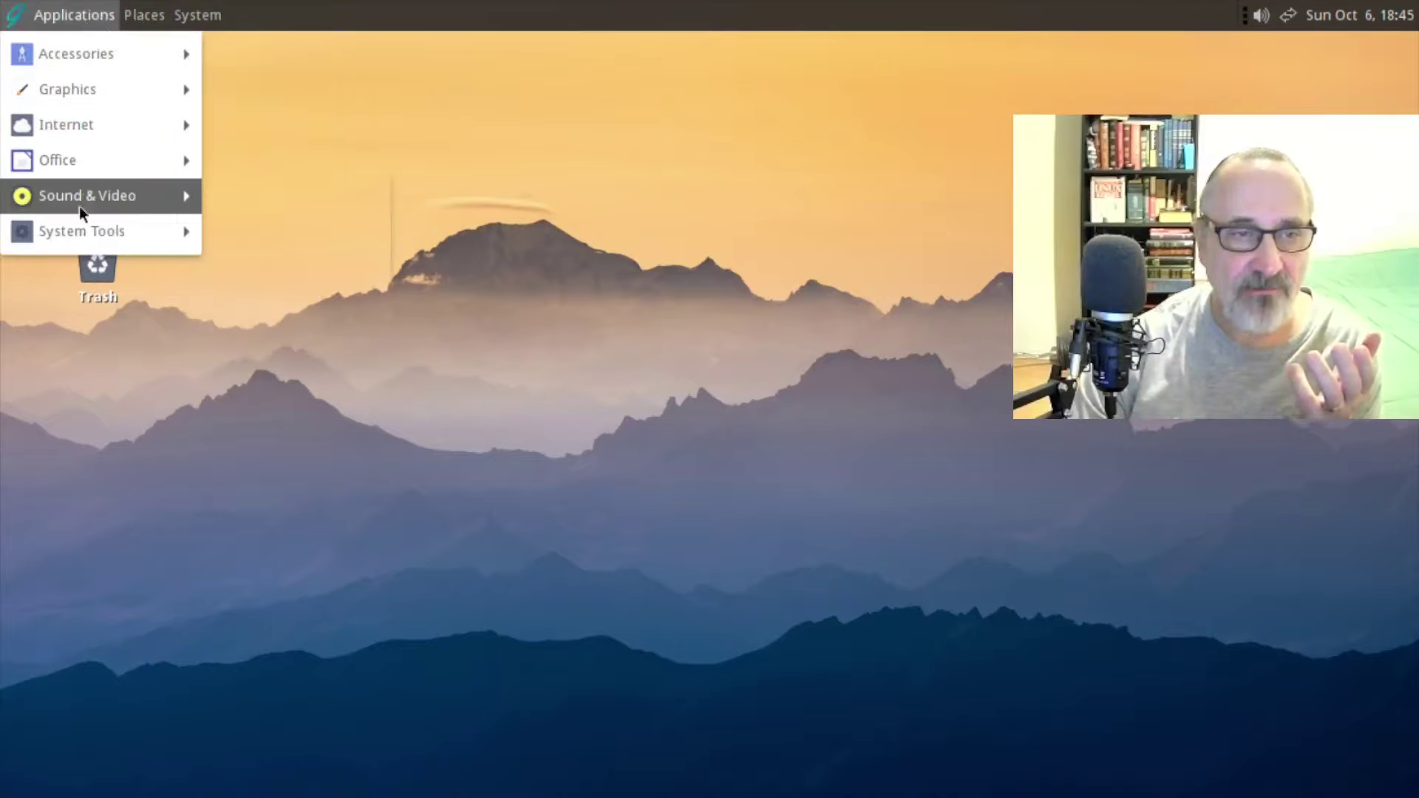
left_click(189, 24)
mouse_move(214, 71)
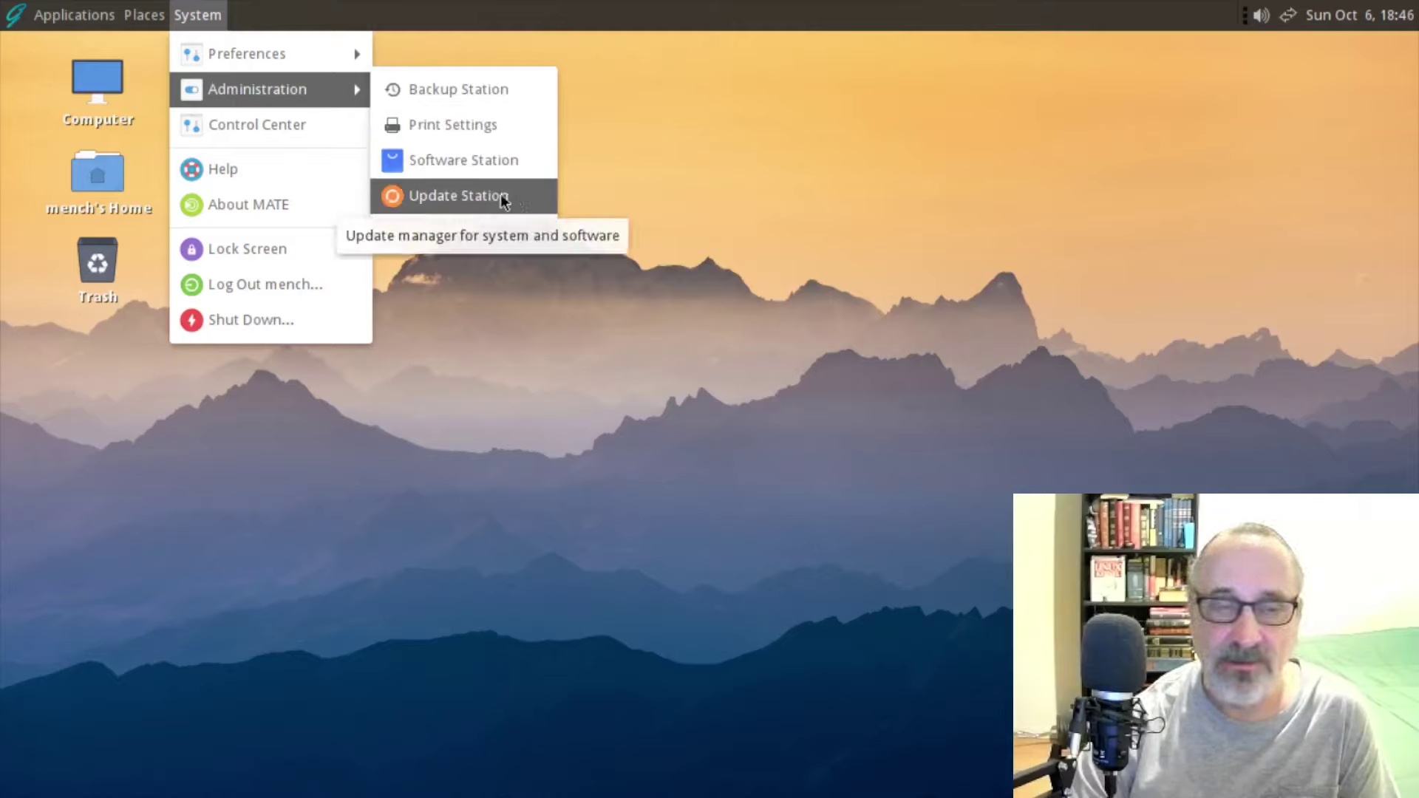
Step: Launch Update Station and close its 'No Update Available' notice
left_click(463, 195)
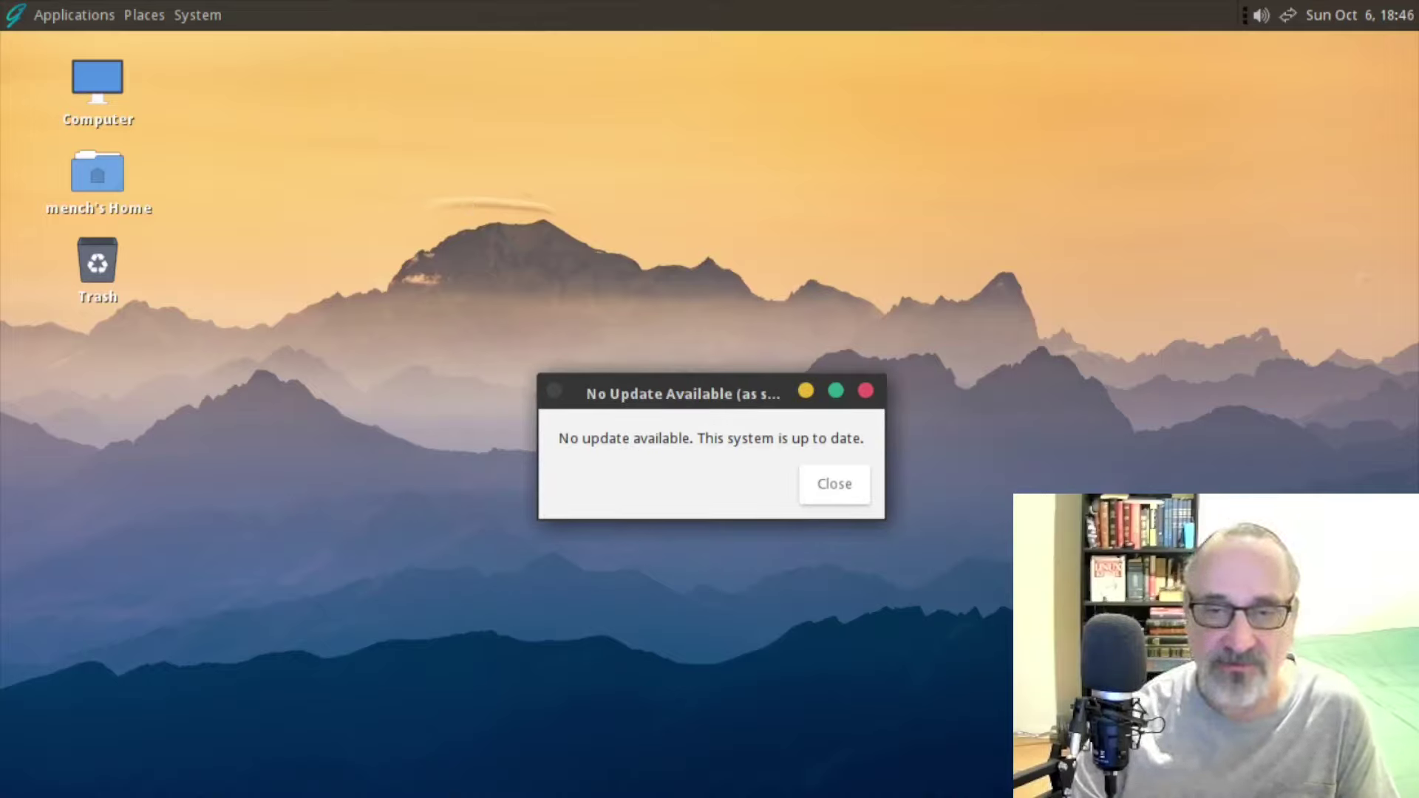
left_click(830, 482)
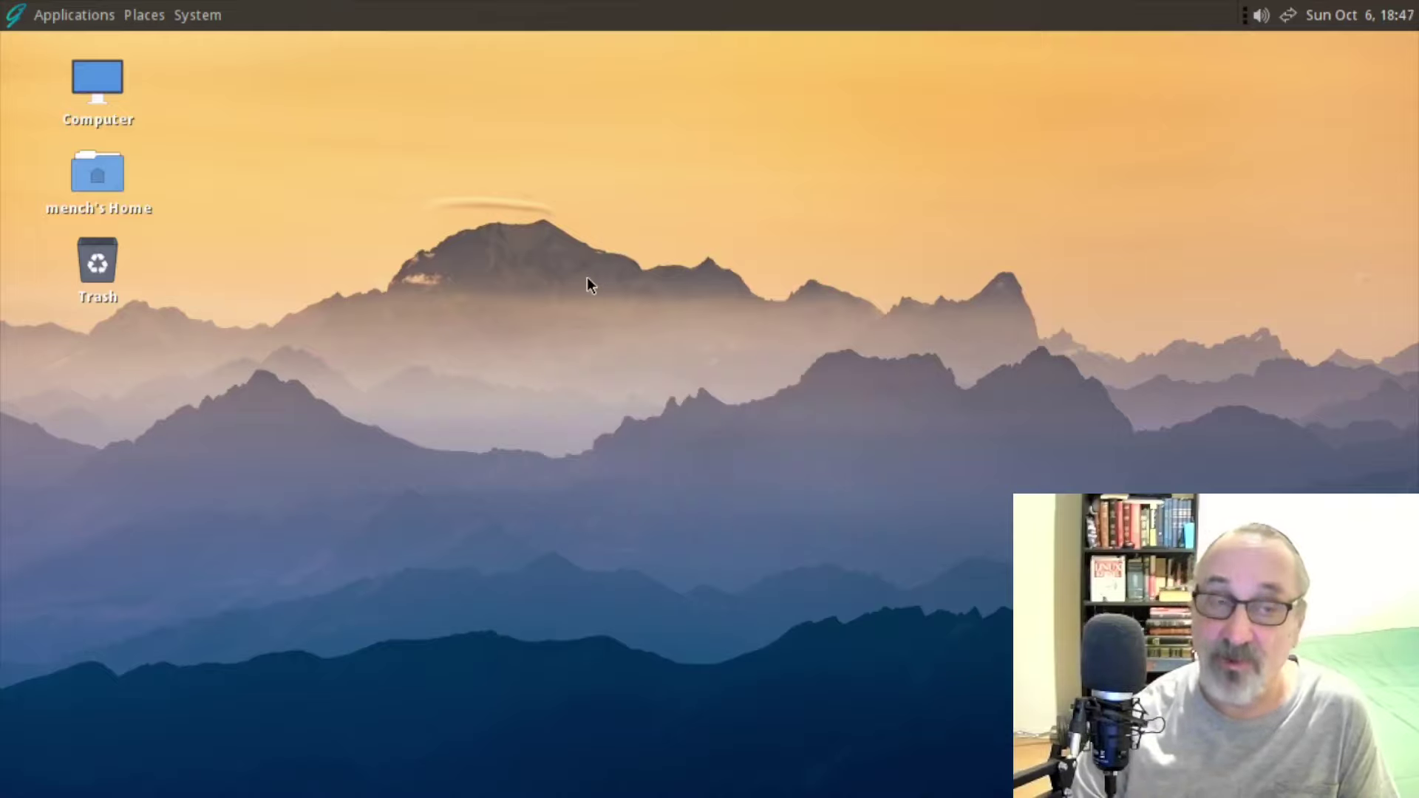
Step: Browse the Applications menu categories
left_click(47, 16)
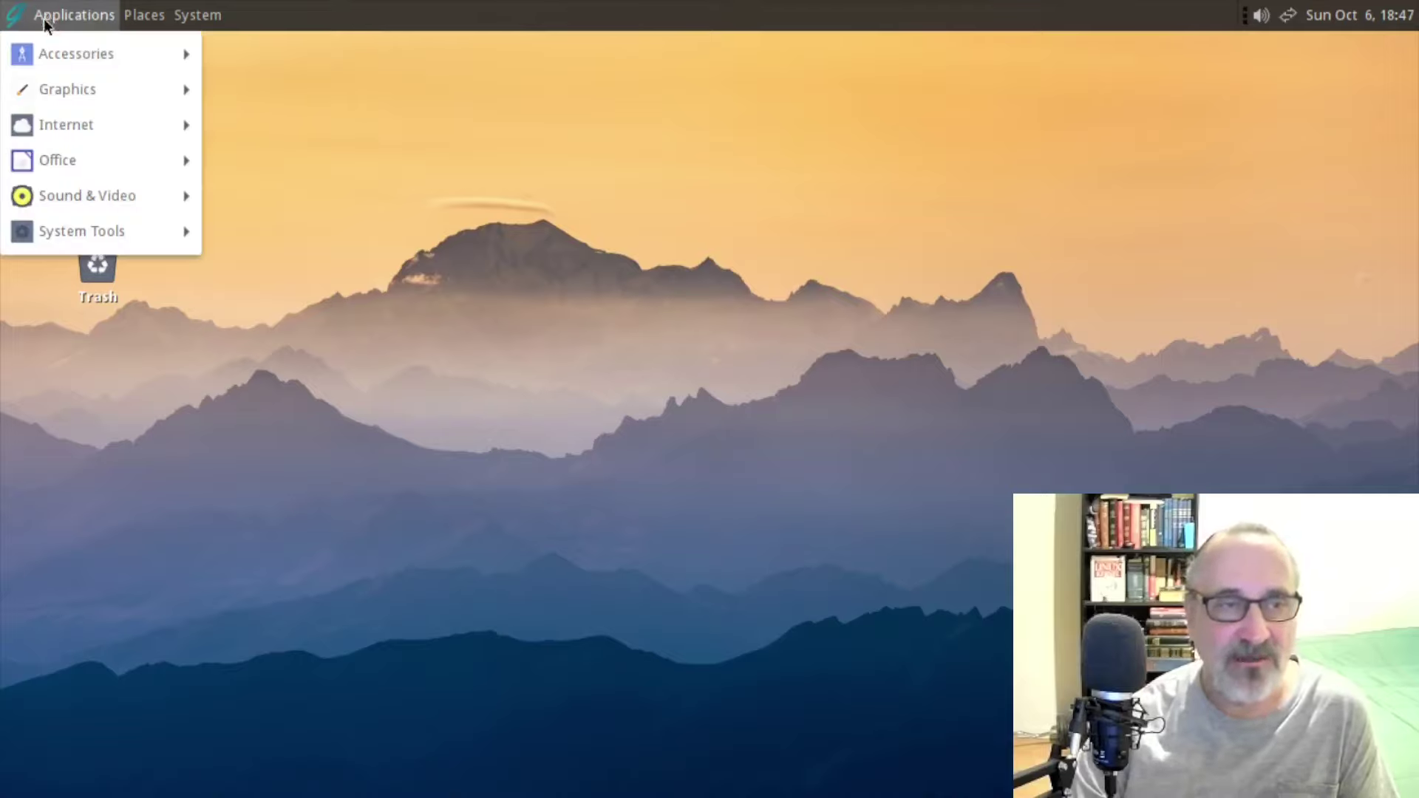
mouse_move(69, 161)
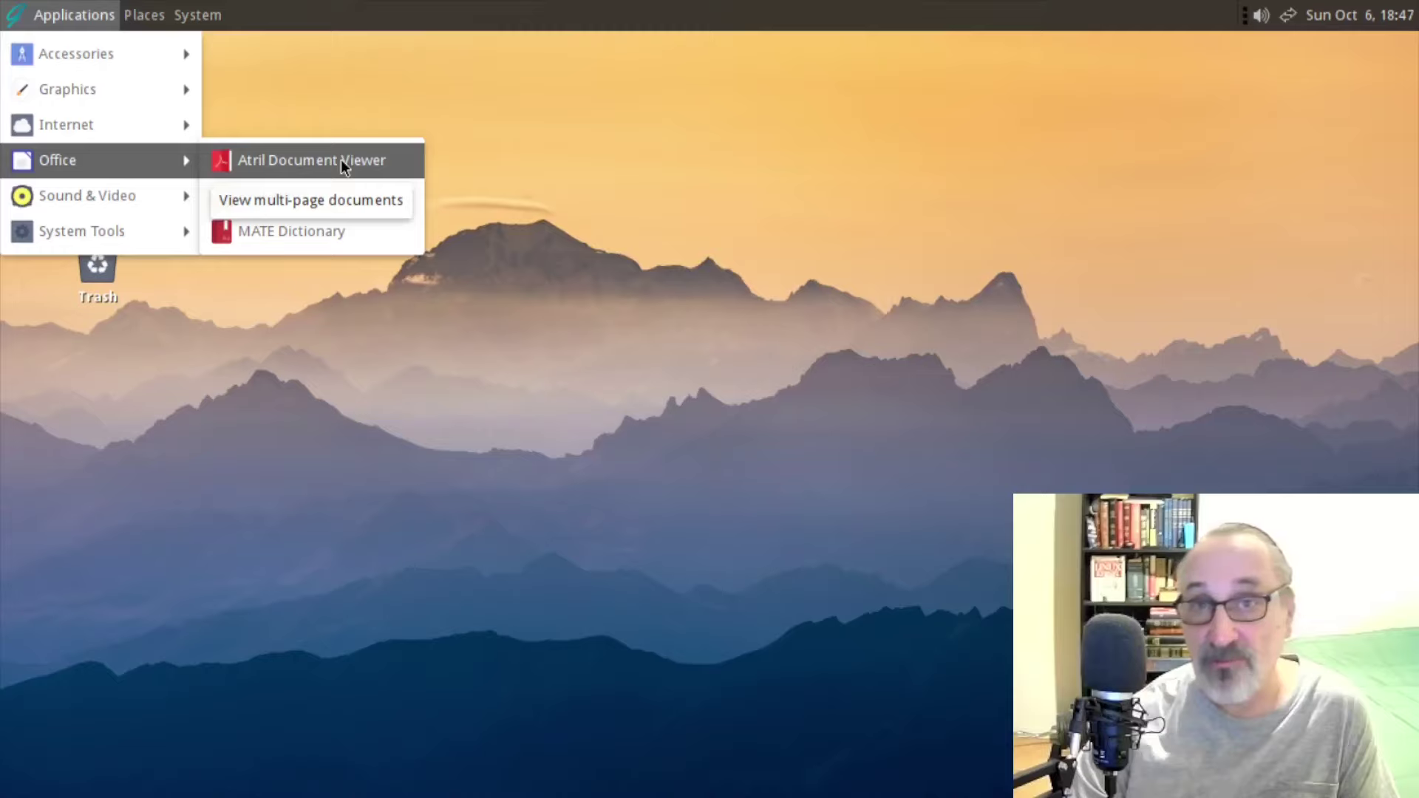
mouse_move(149, 197)
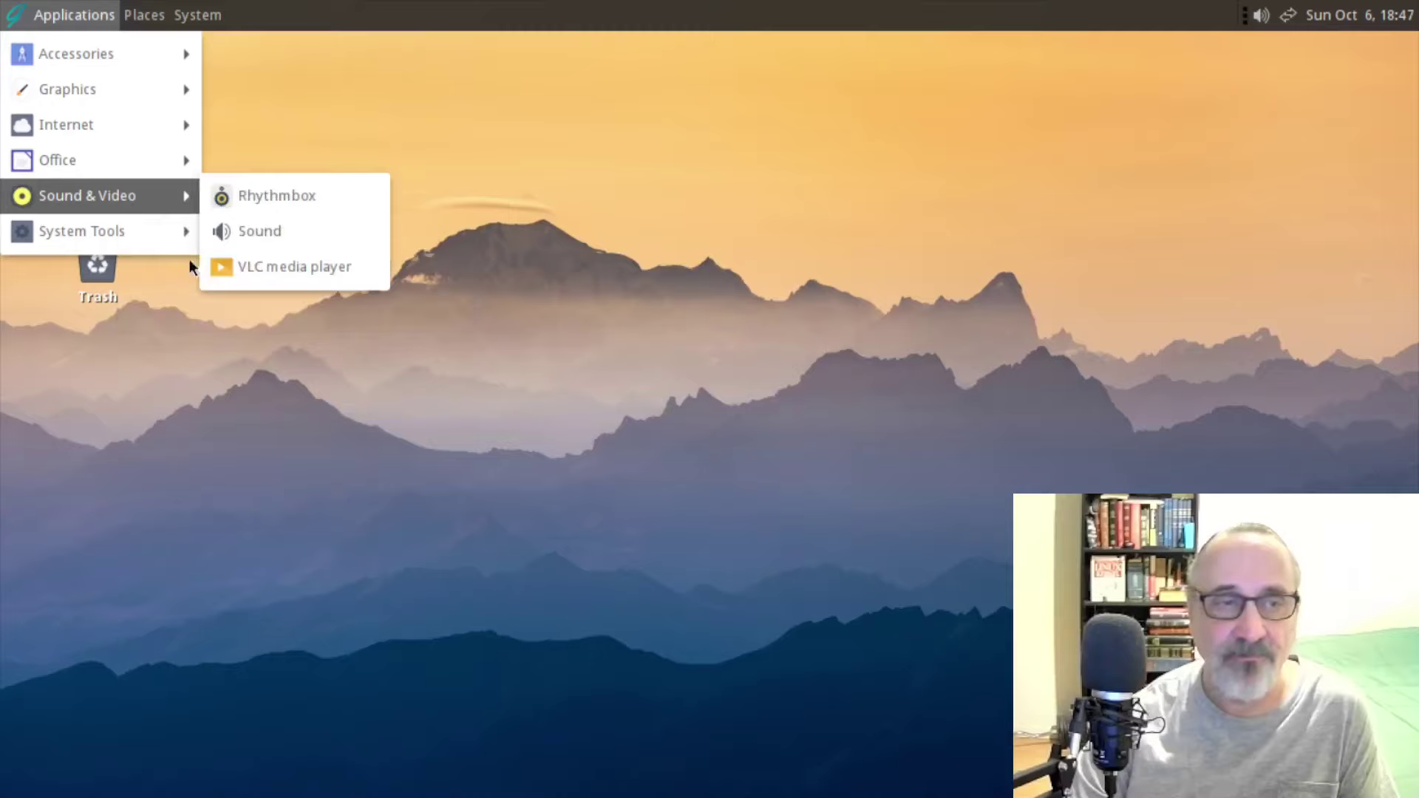
mouse_move(130, 124)
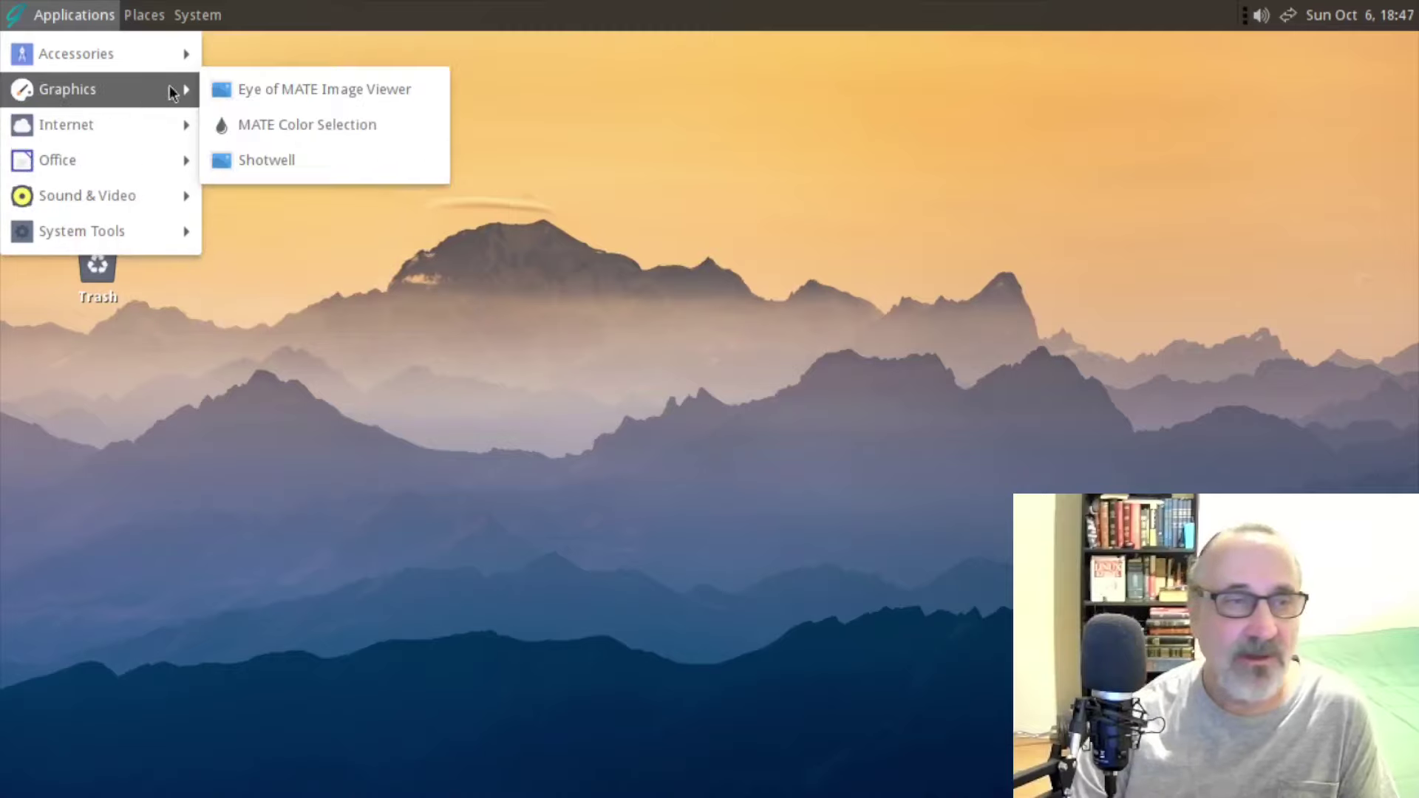
mouse_move(140, 48)
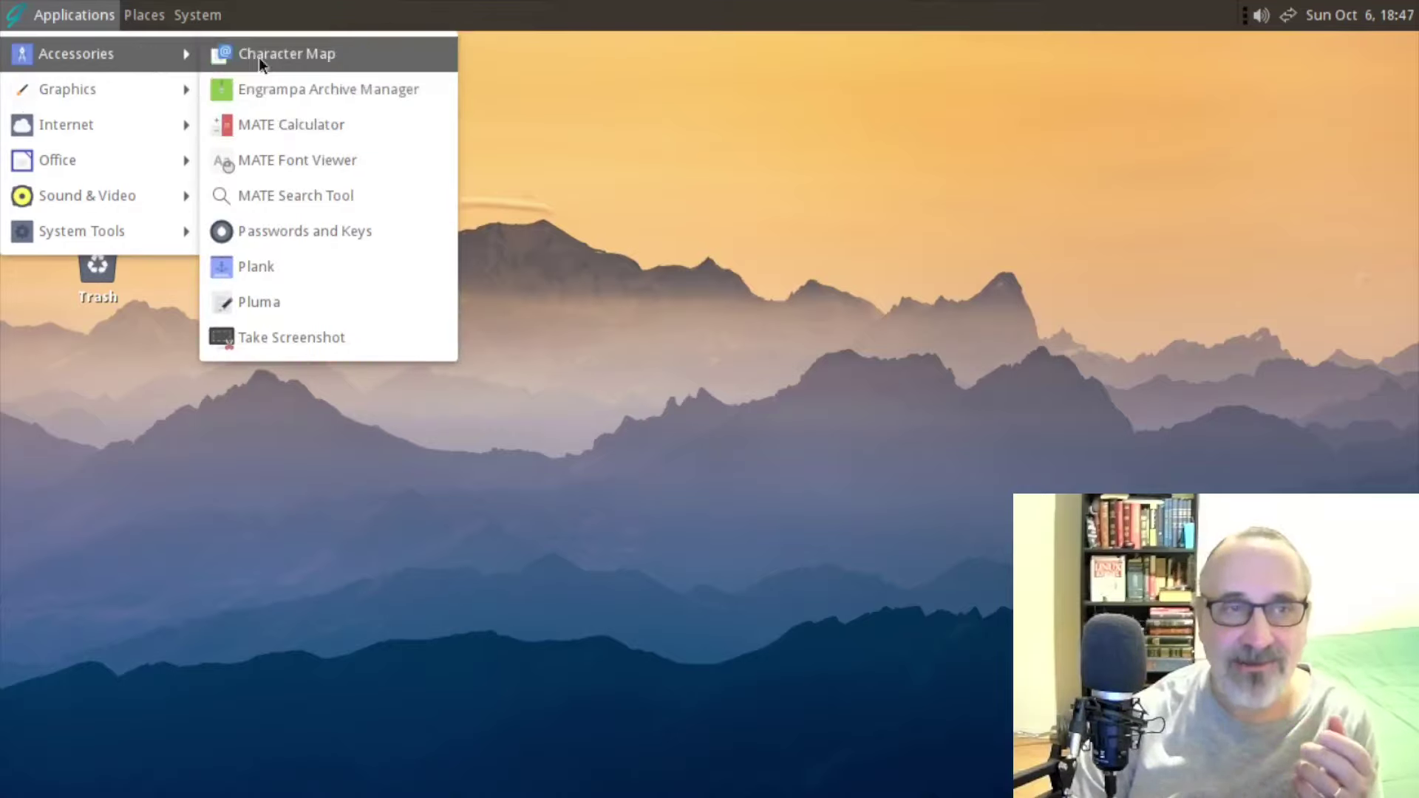
Step: Look through the Places and System menus, then close them
left_click(140, 17)
mouse_move(198, 21)
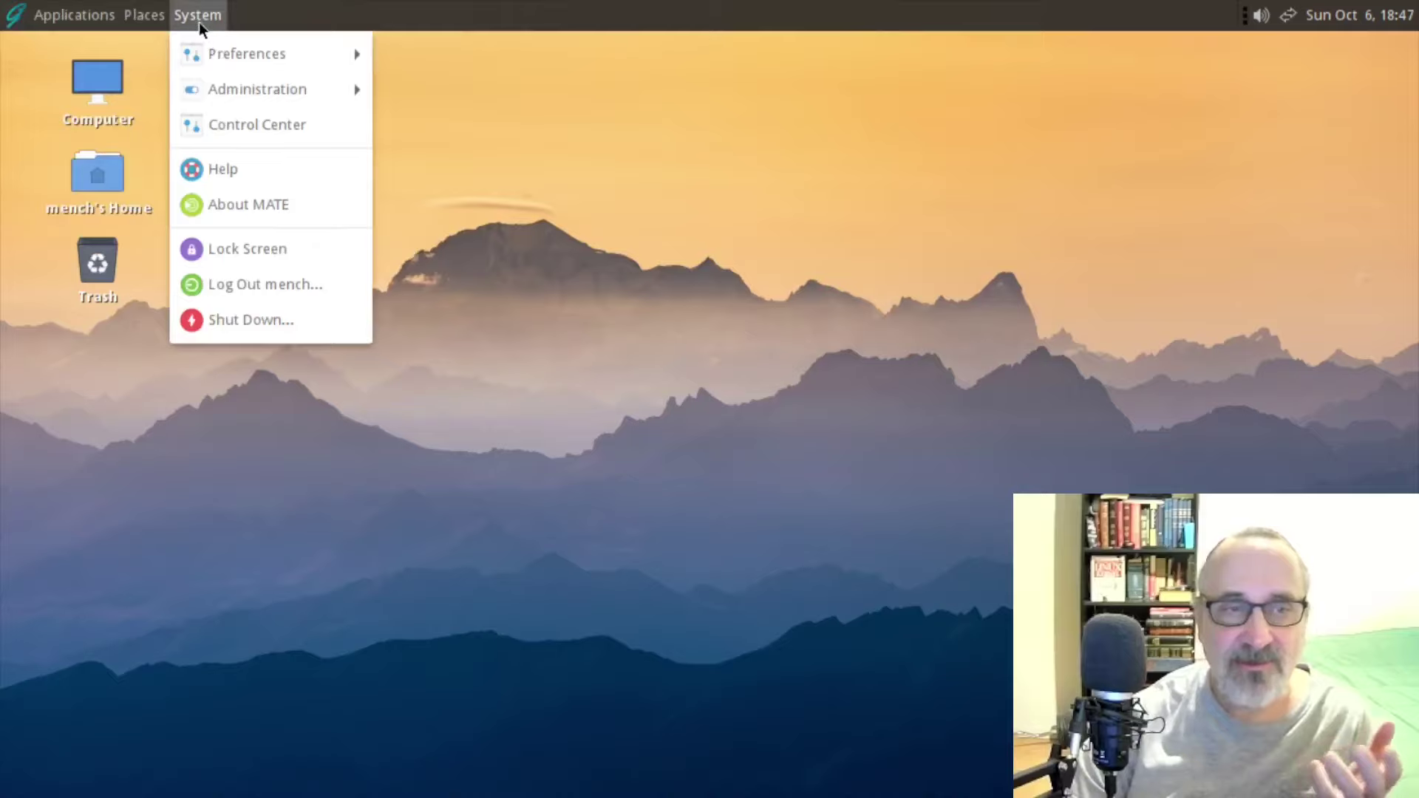
mouse_move(252, 53)
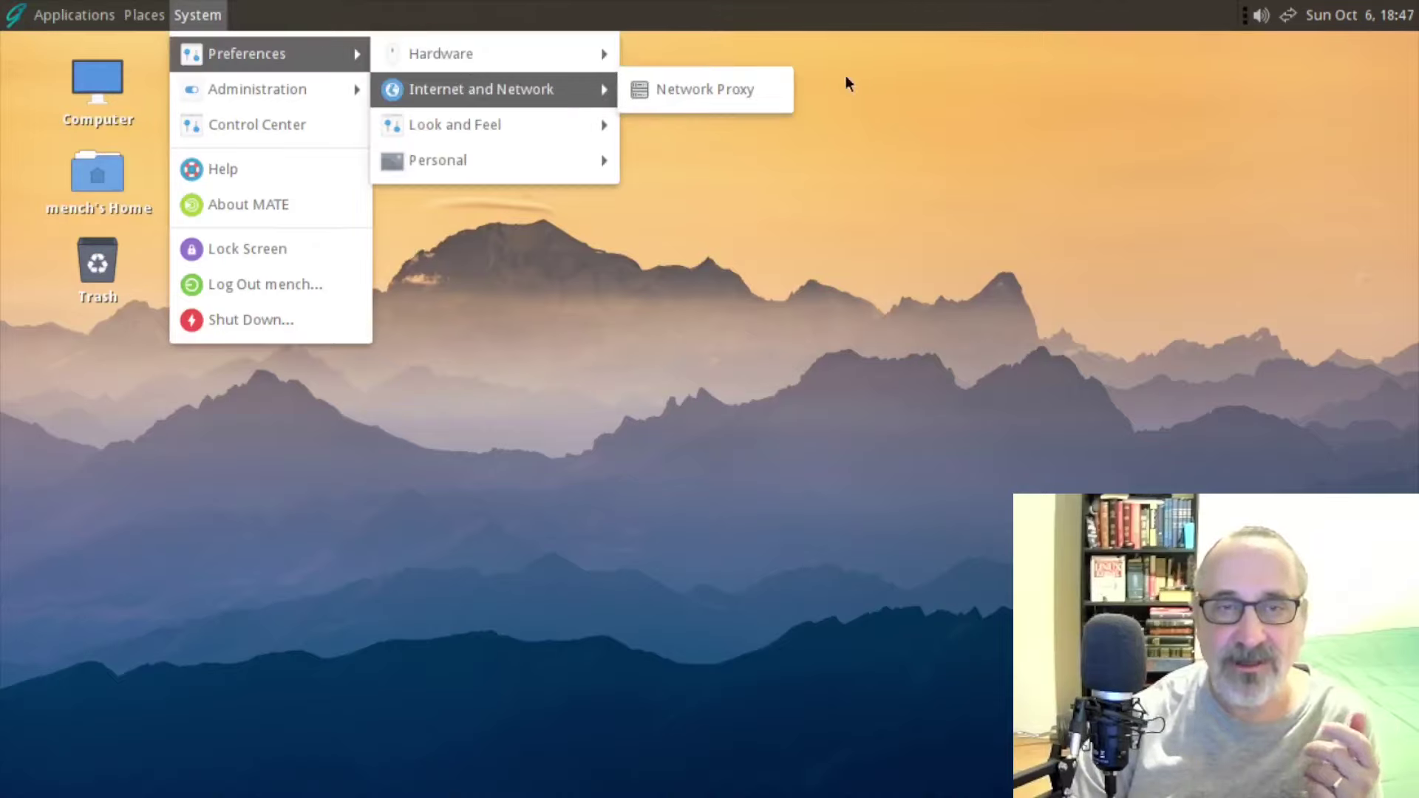
left_click(884, 85)
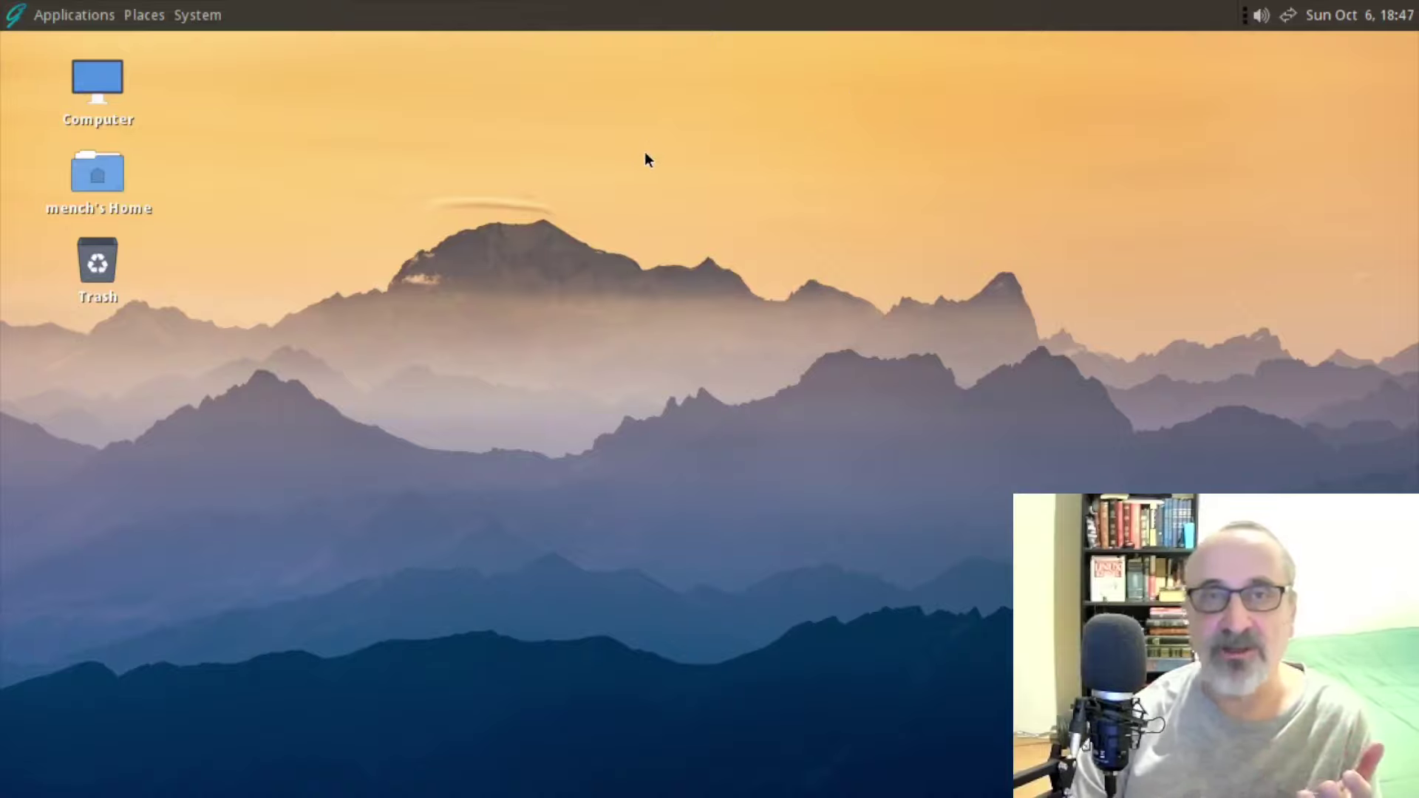
left_click(190, 23)
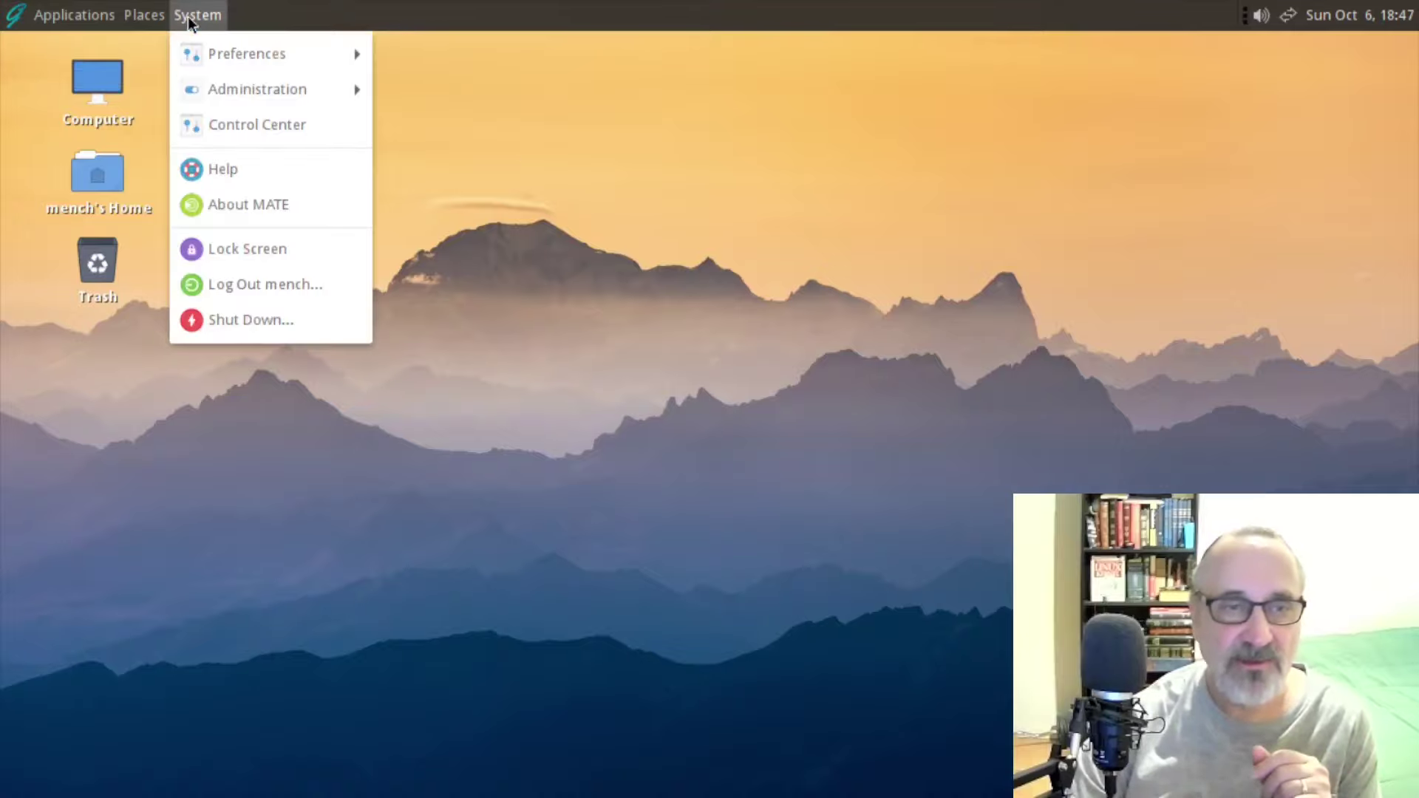
mouse_move(135, 20)
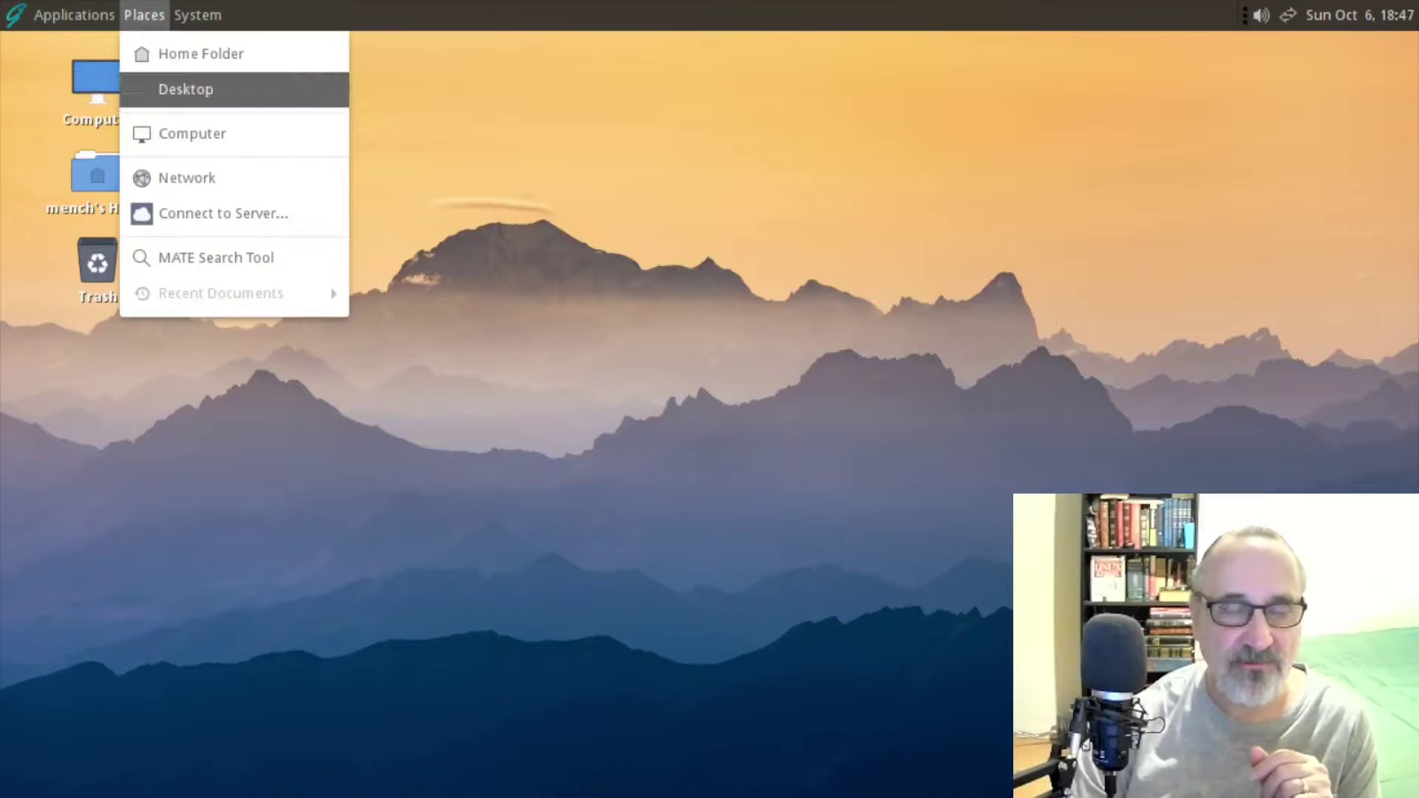
left_click(343, 72)
Step: Browse the Applications menu again without launching anything
left_click(53, 16)
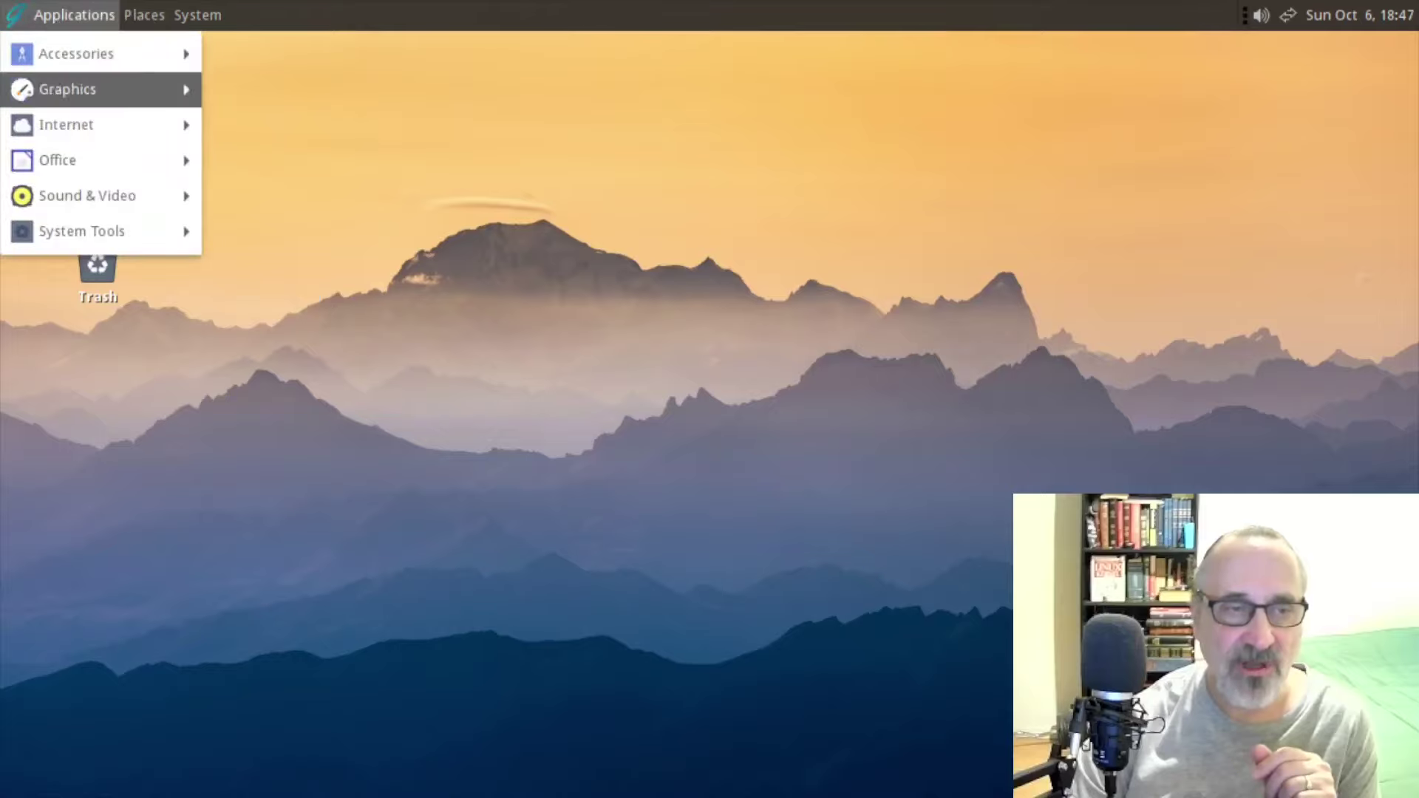
mouse_move(63, 210)
mouse_move(79, 239)
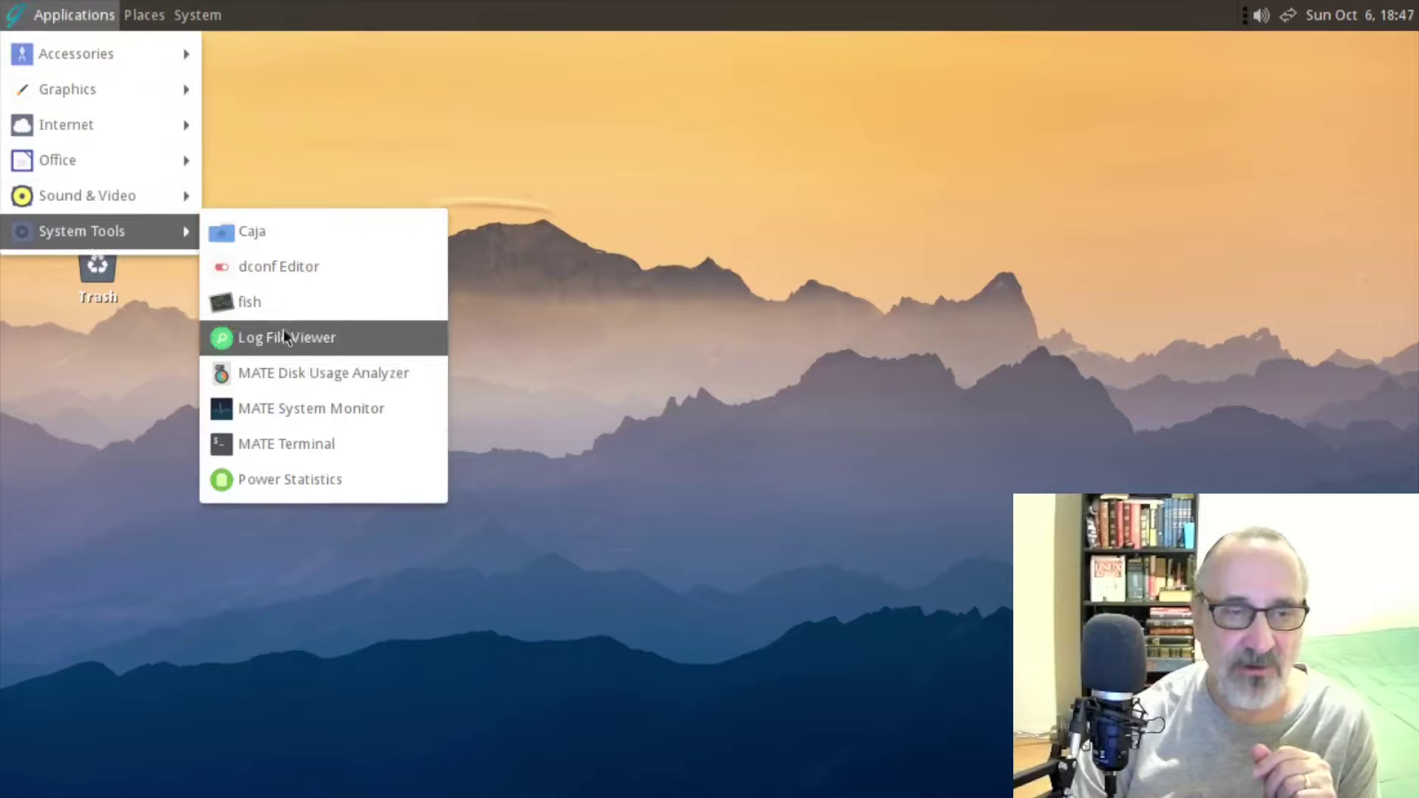
left_click(531, 347)
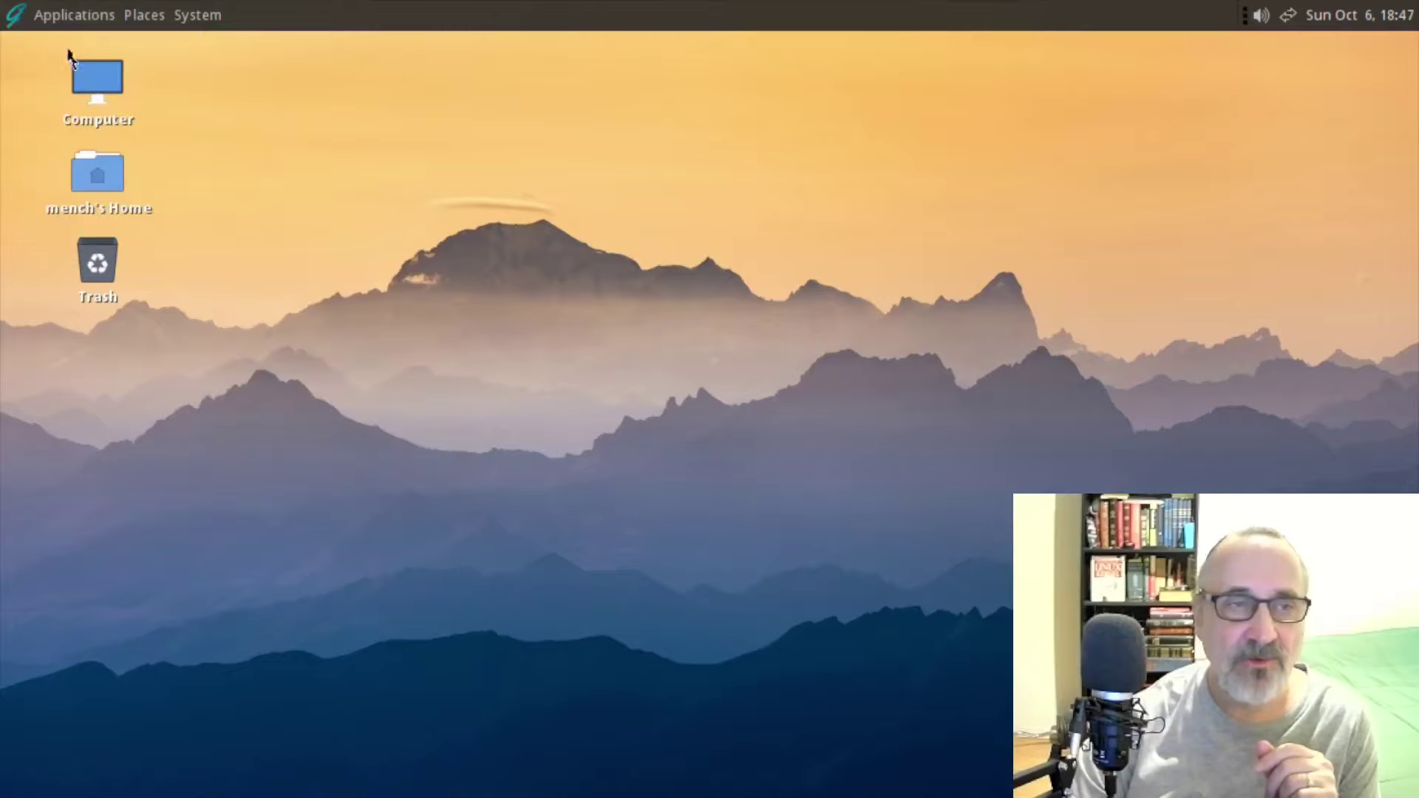
left_click(64, 22)
mouse_move(74, 54)
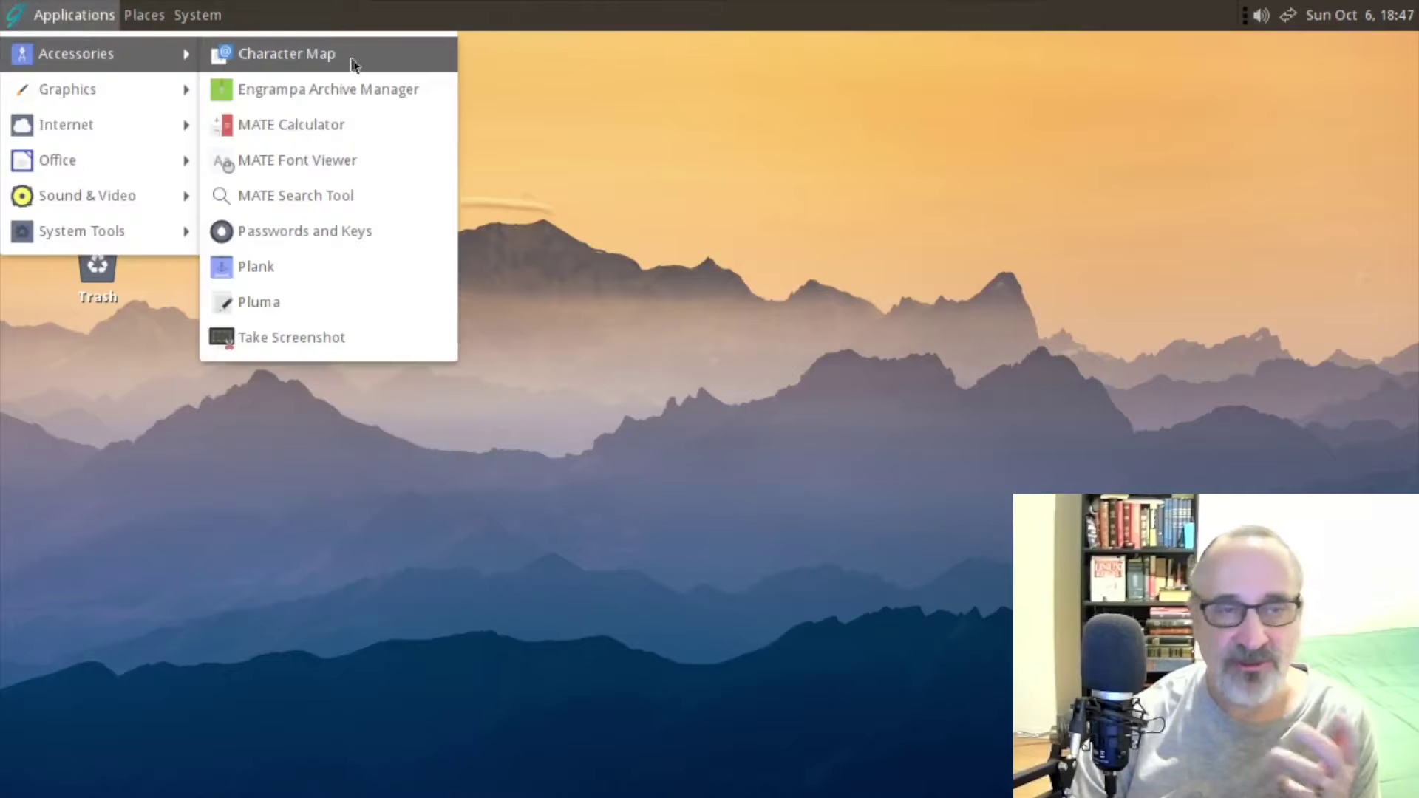
mouse_move(202, 21)
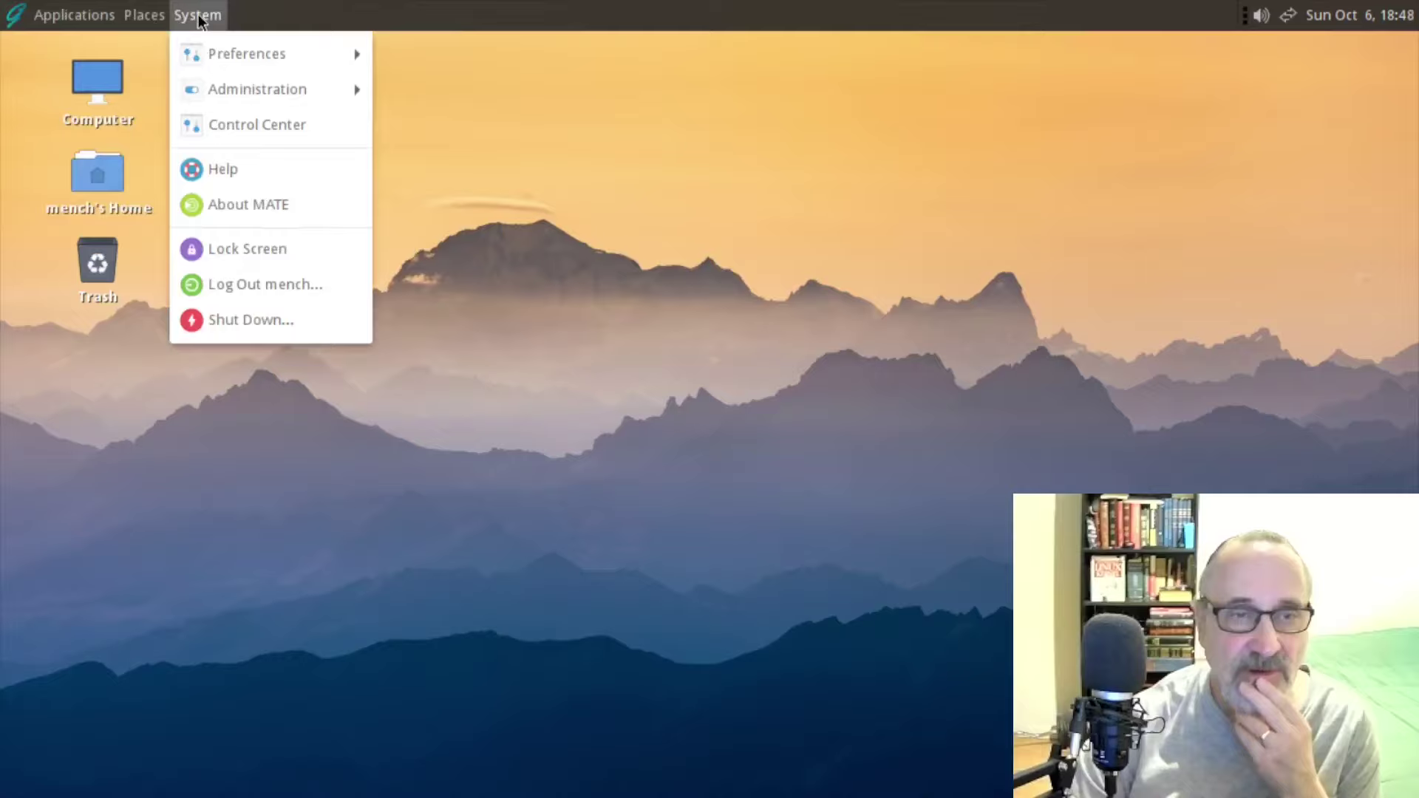
Step: Show System > Administration, listing Software Station and Update Station
left_click(594, 86)
left_click(194, 20)
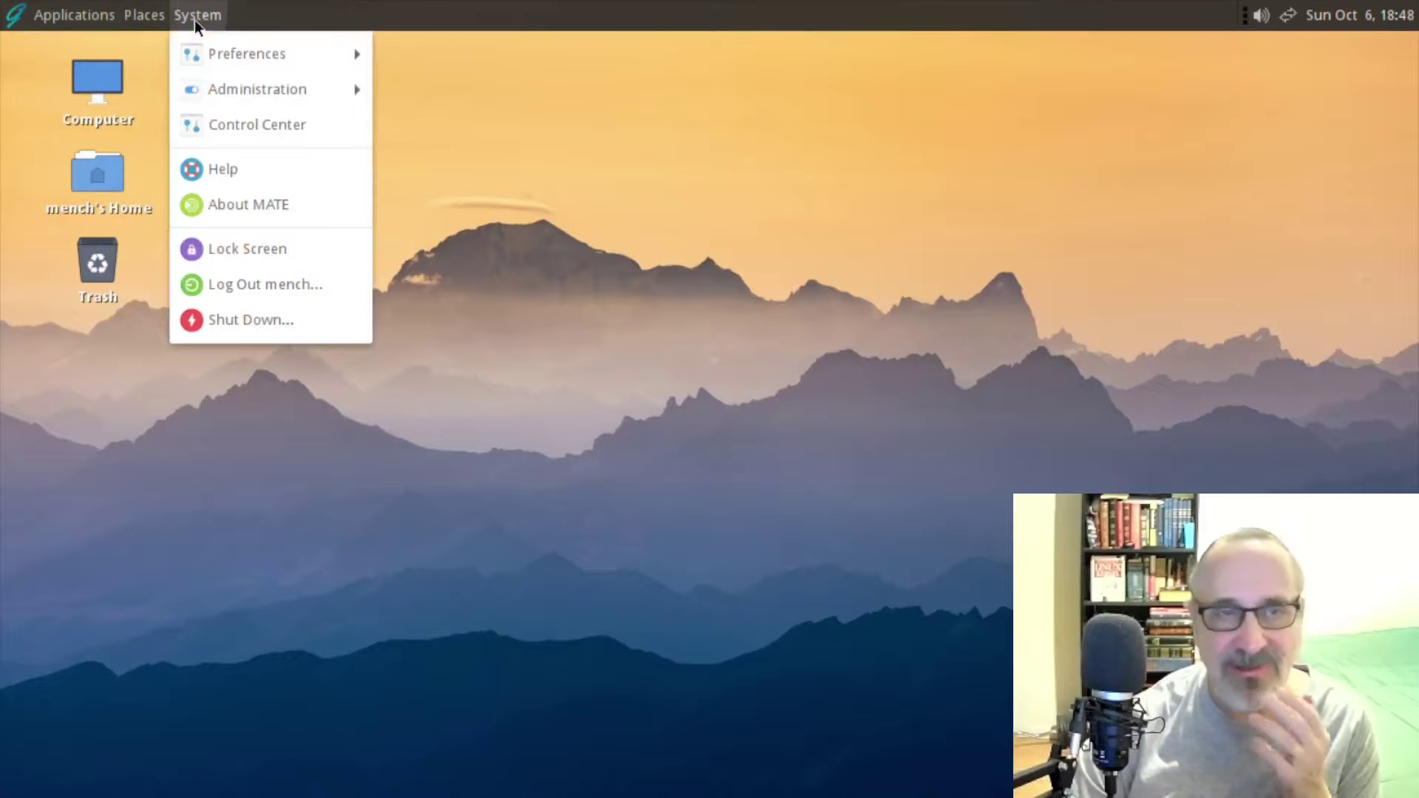
mouse_move(261, 53)
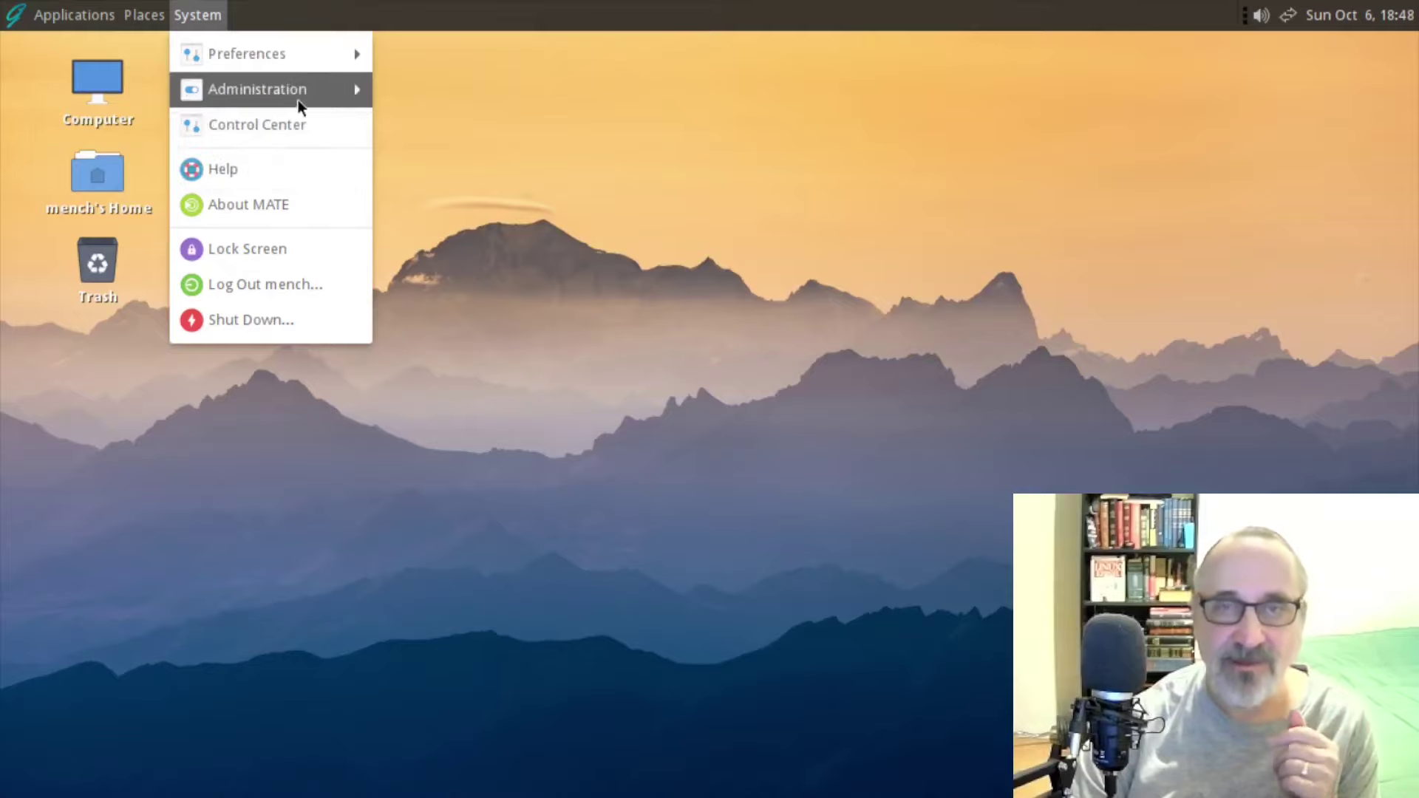
mouse_move(299, 104)
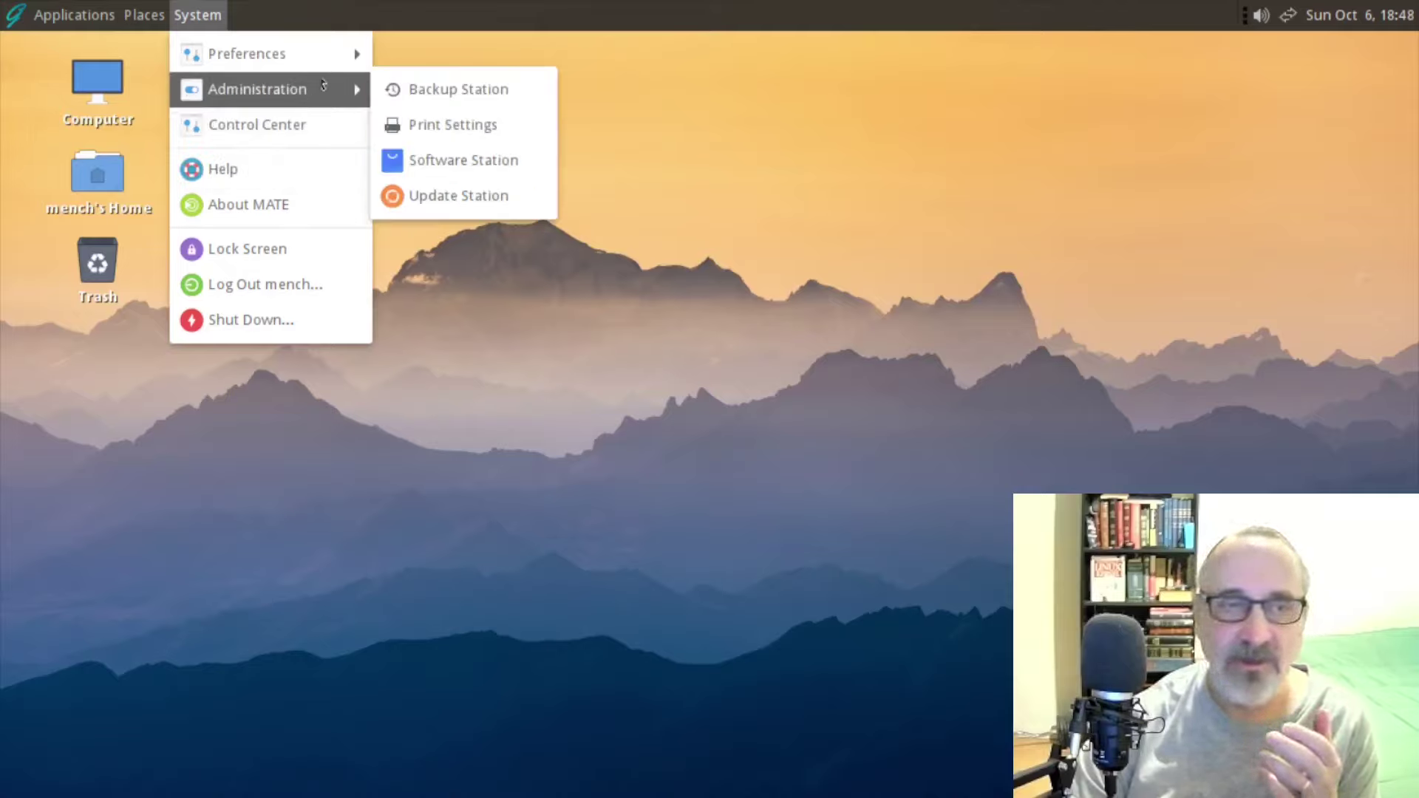
left_click(636, 108)
left_click(189, 16)
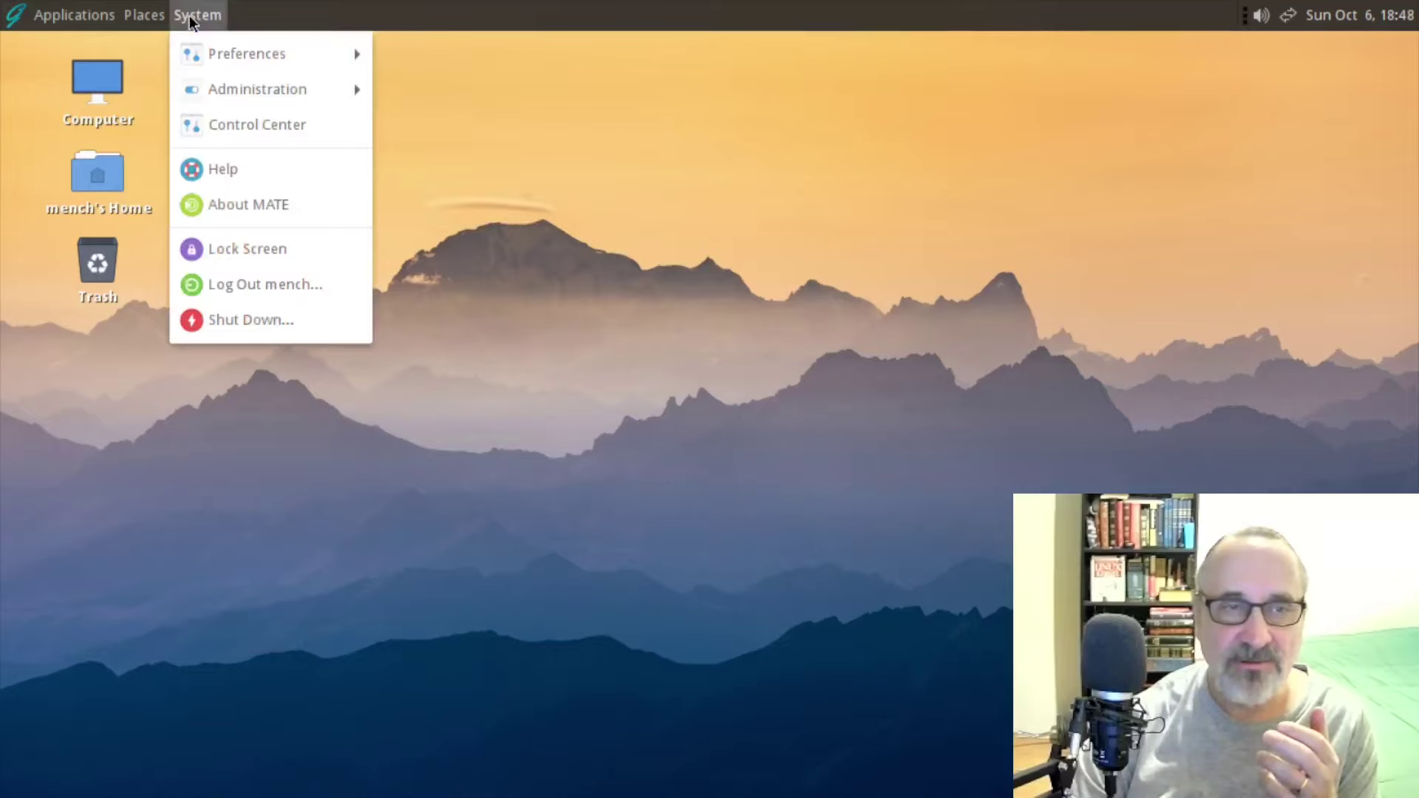
mouse_move(218, 91)
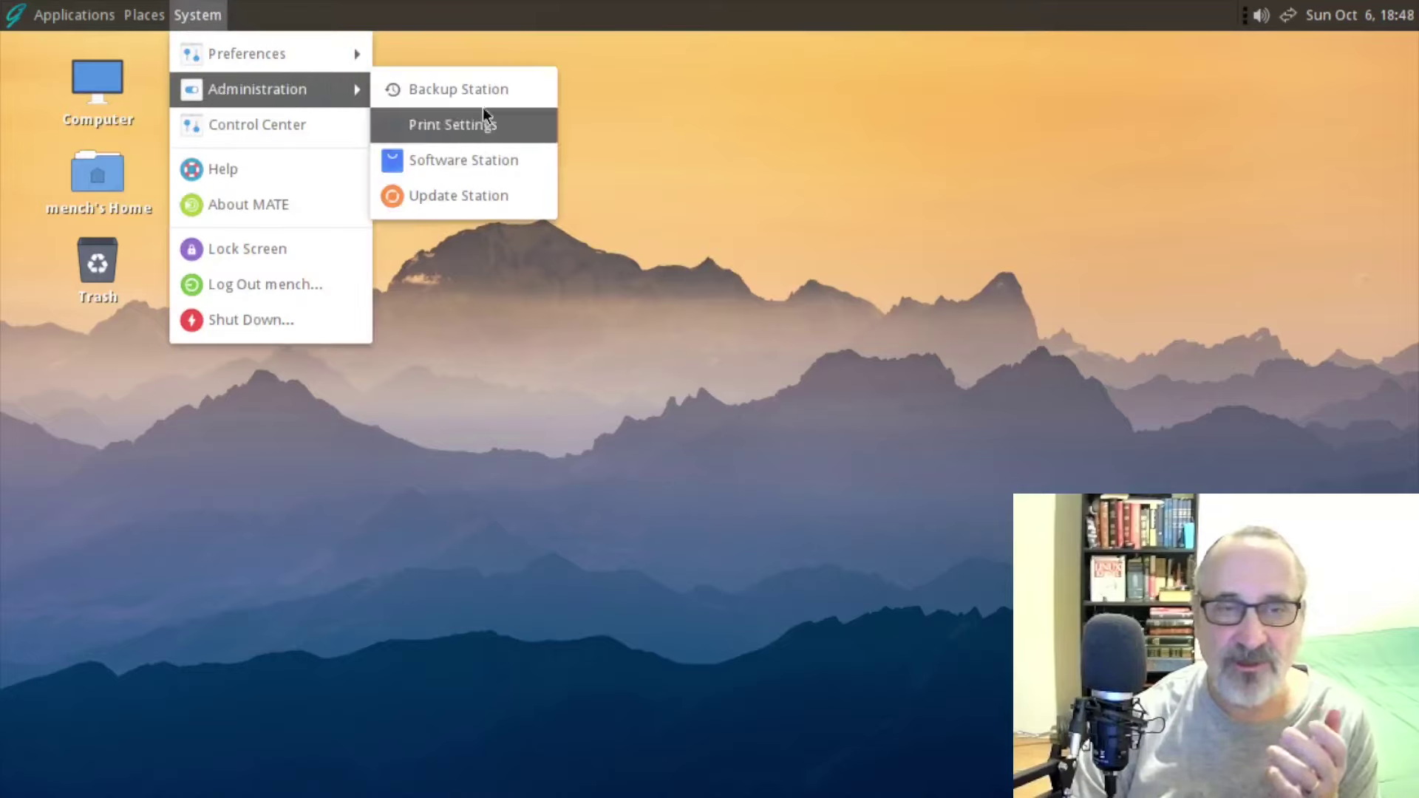
Step: Start Software Station as superuser with the account password and maximize it to show 36121 packages
left_click(518, 161)
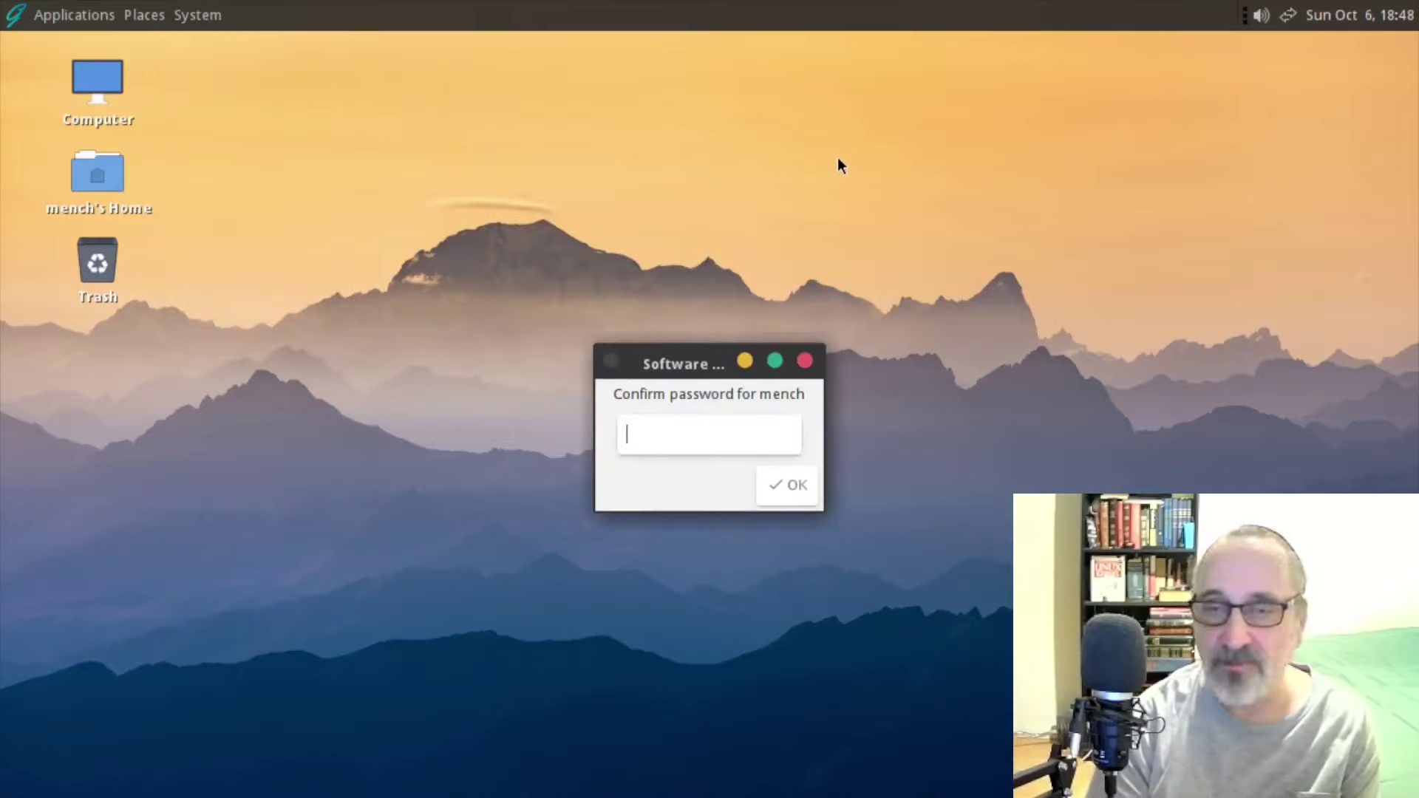
type("••")
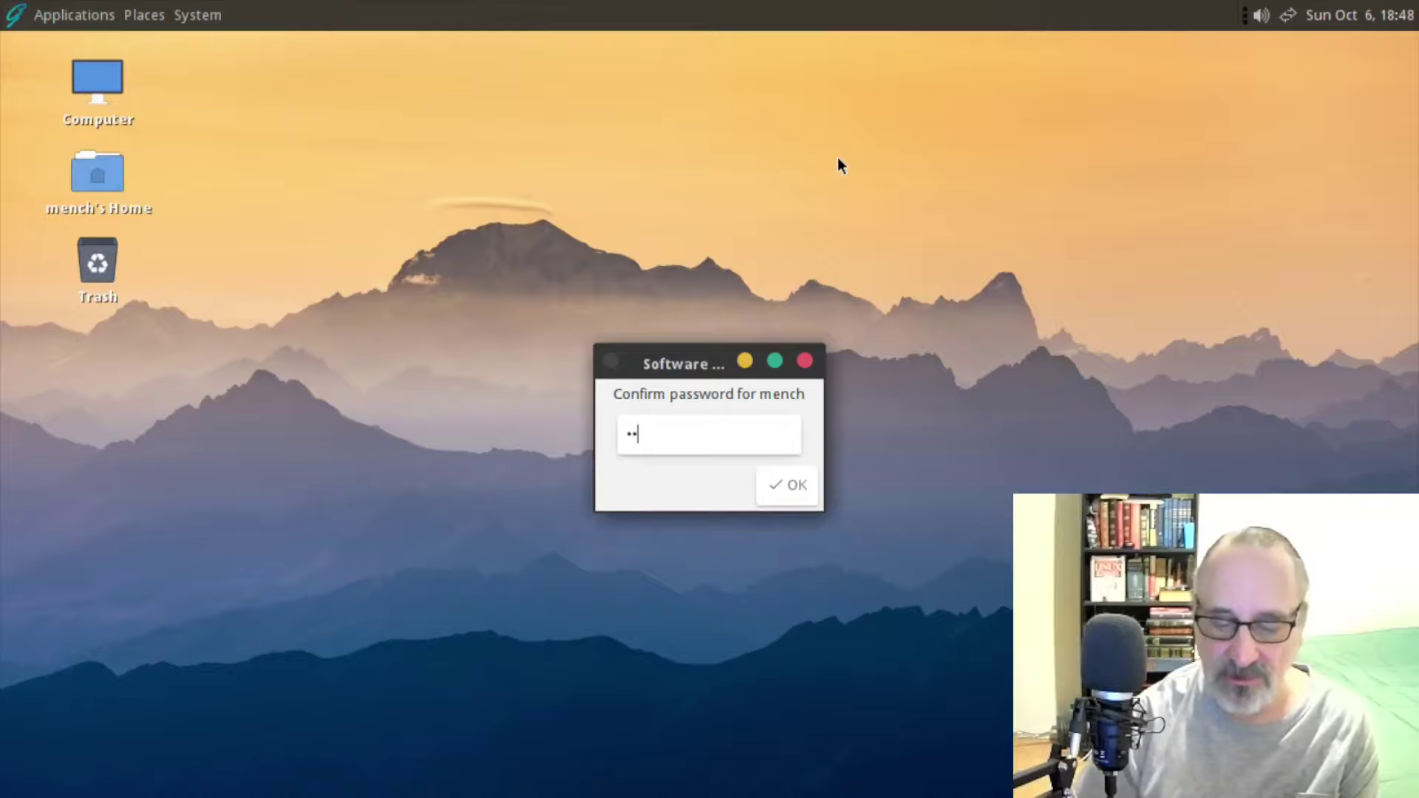
key("Return")
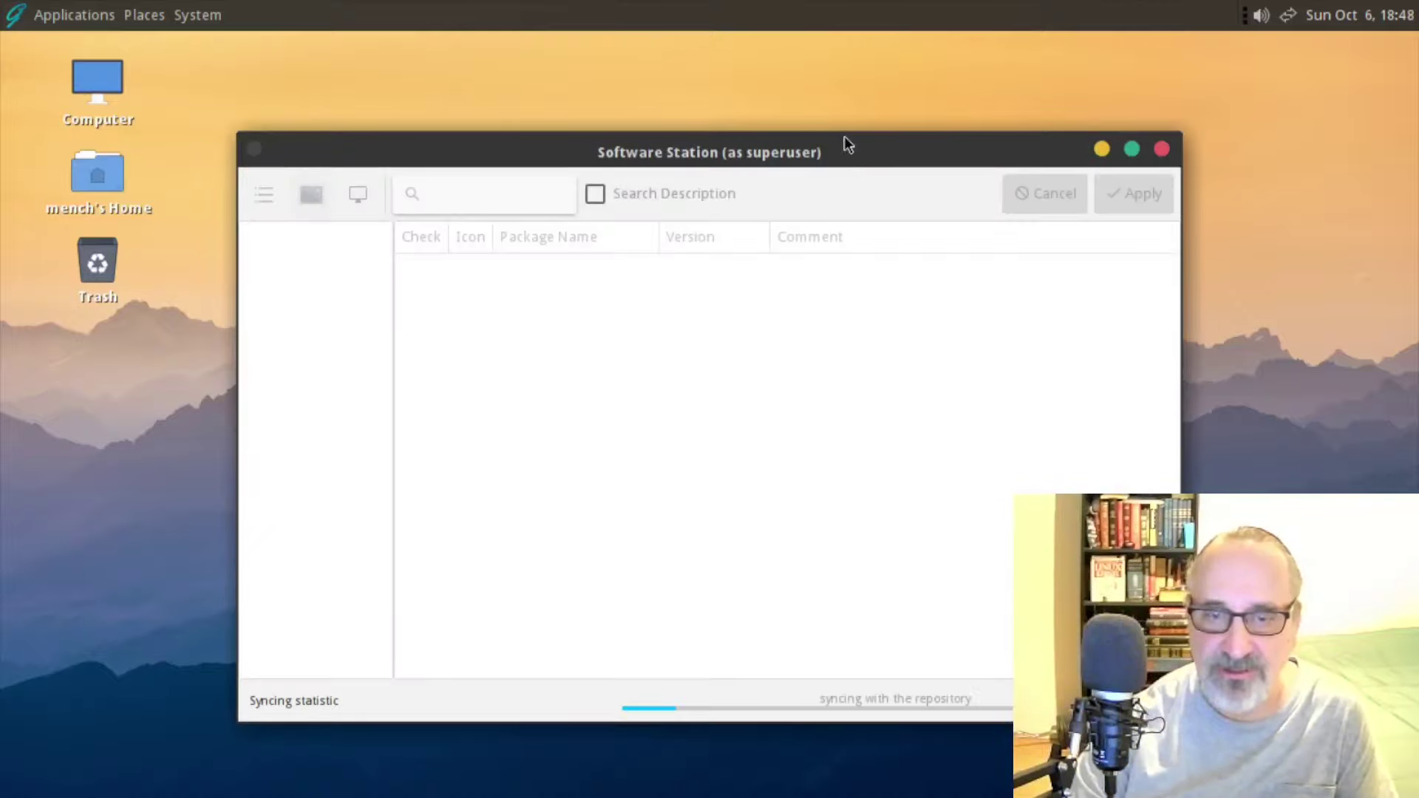
left_click_drag(844, 137, 633, 43)
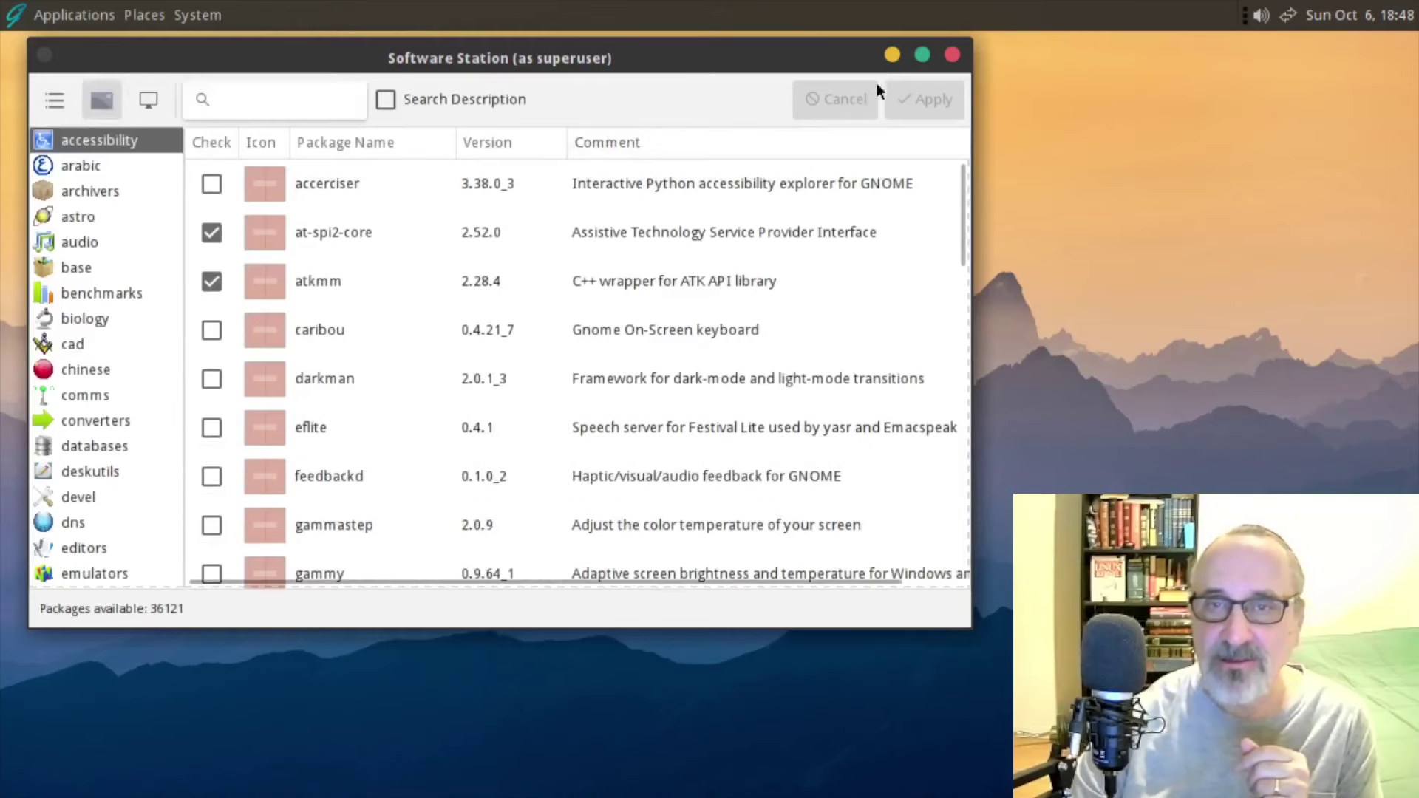
left_click(923, 55)
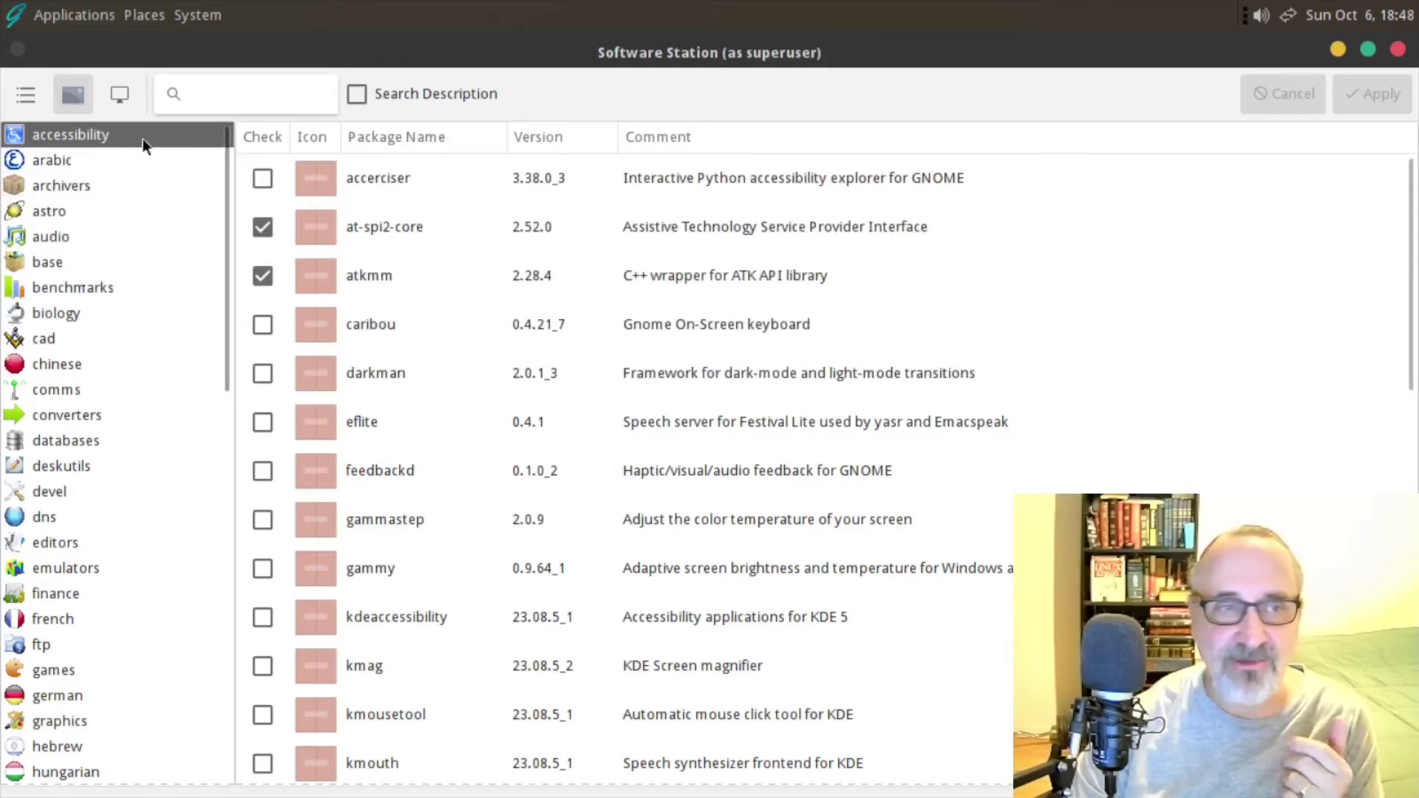
Step: Search for htop, mark htop 3.3.0_4 for installation, apply it, and close Software Station
left_click(219, 89)
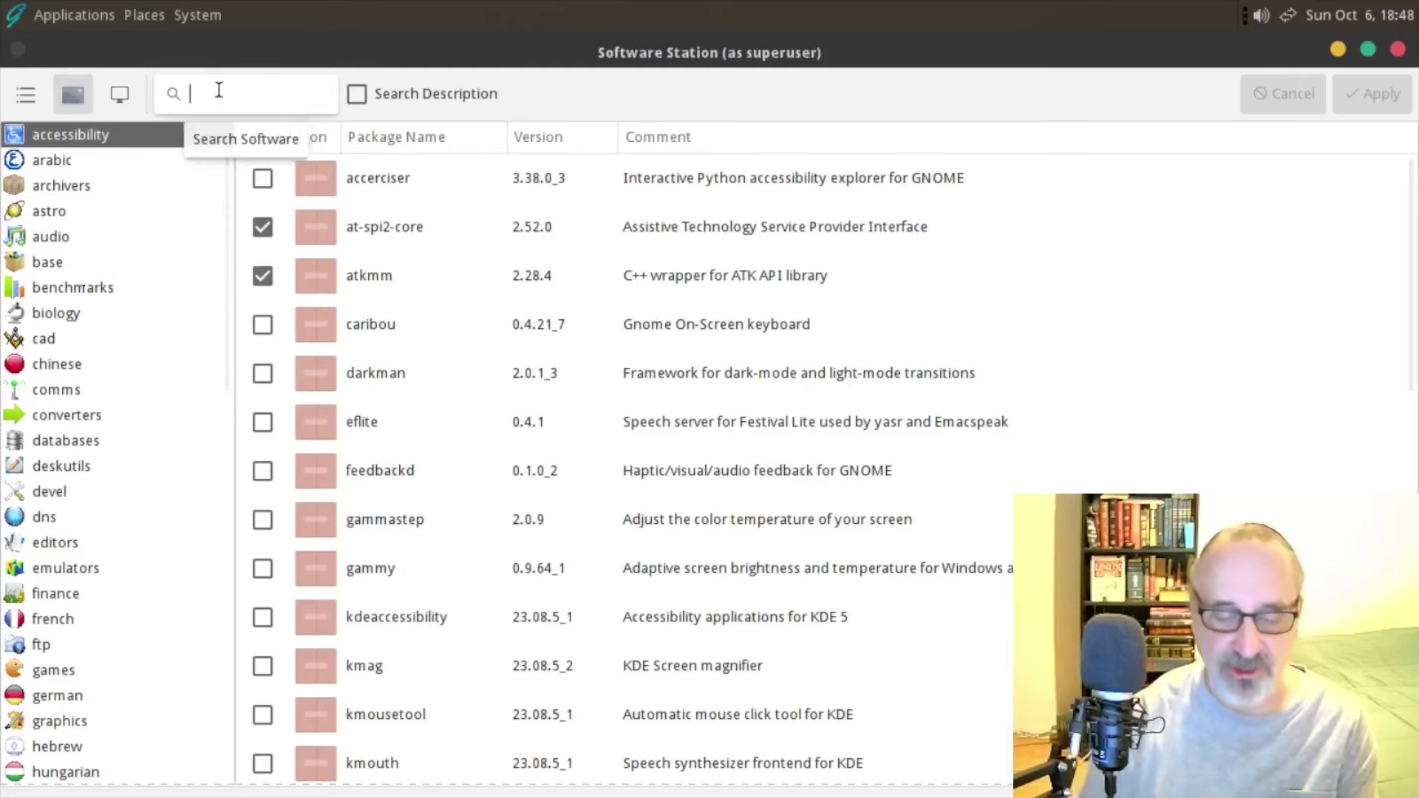
type("htop")
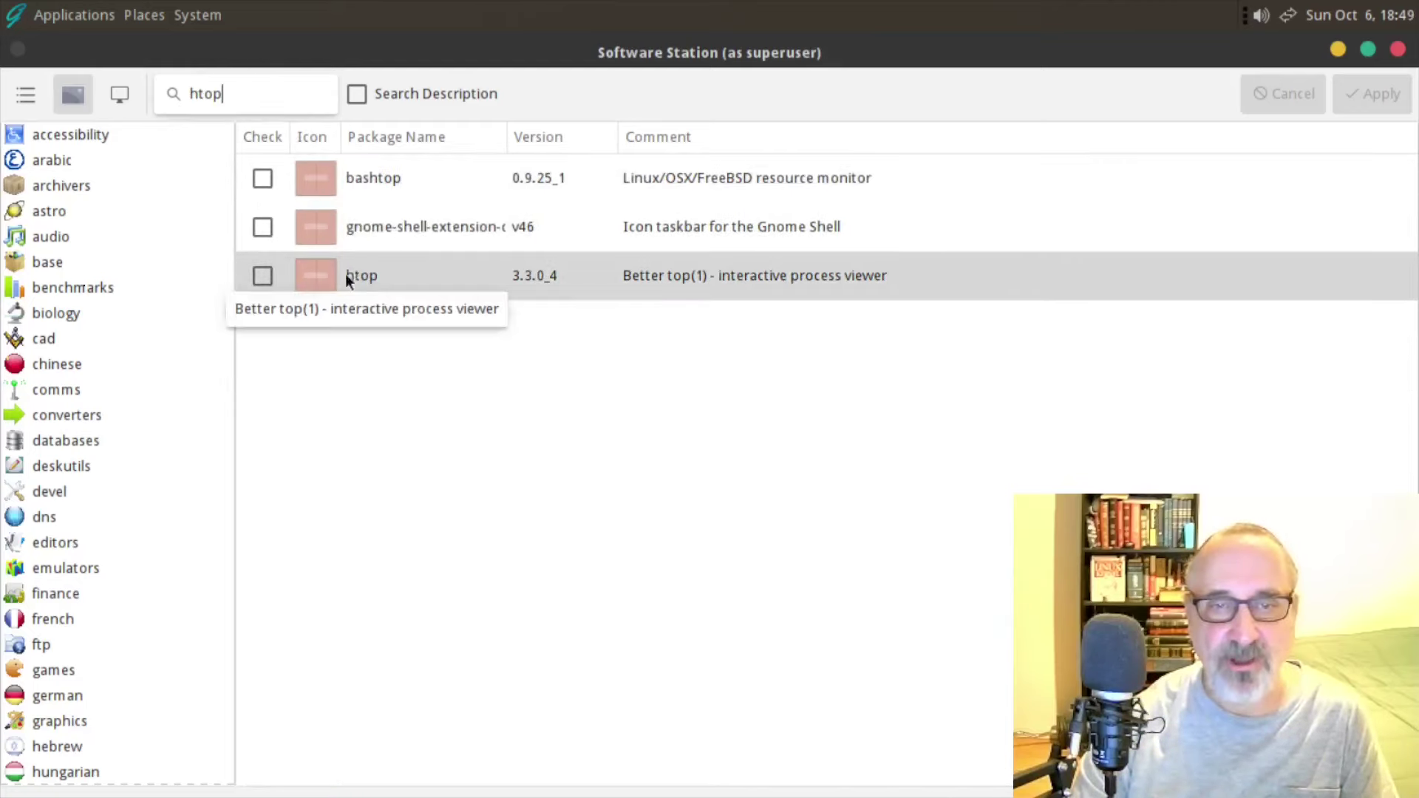
left_click(264, 278)
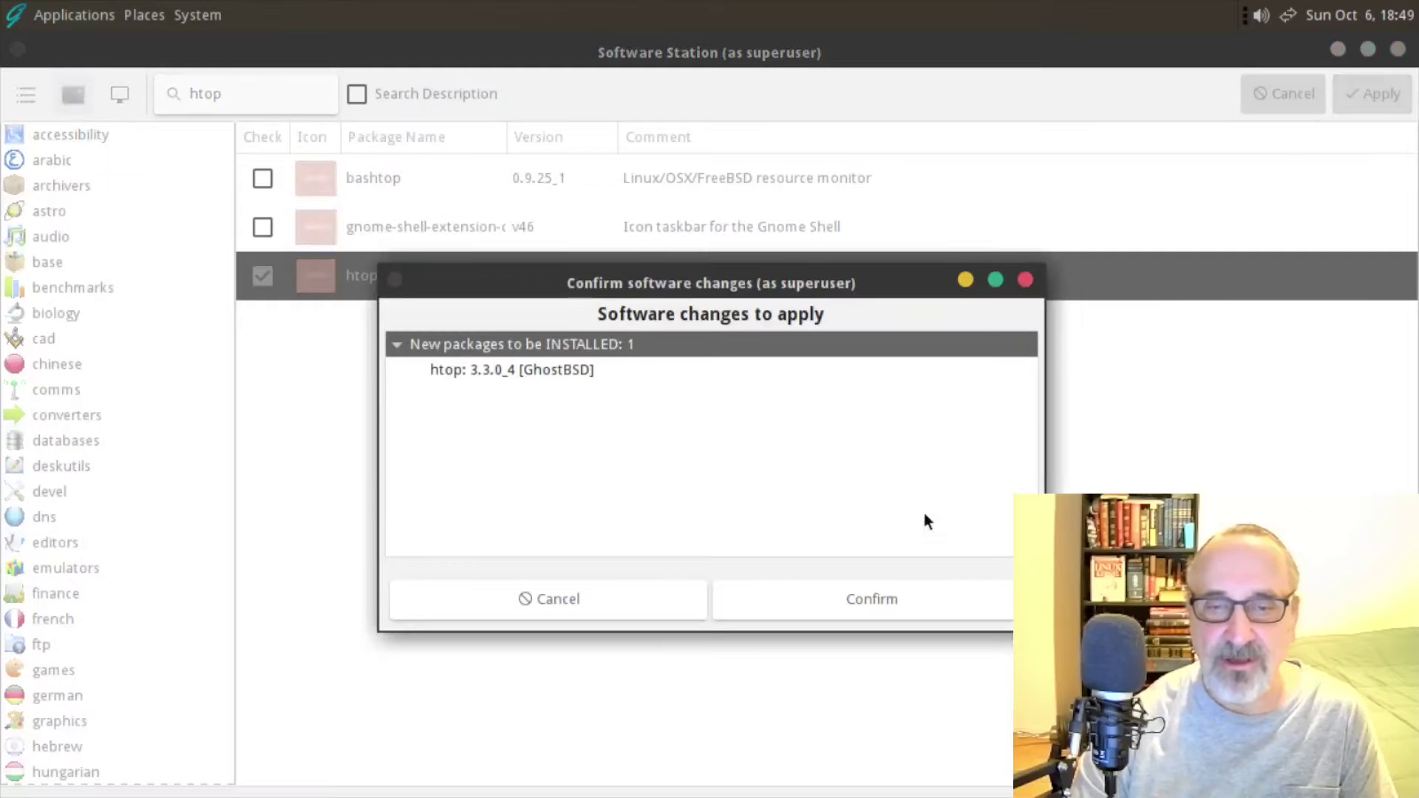
left_click(871, 607)
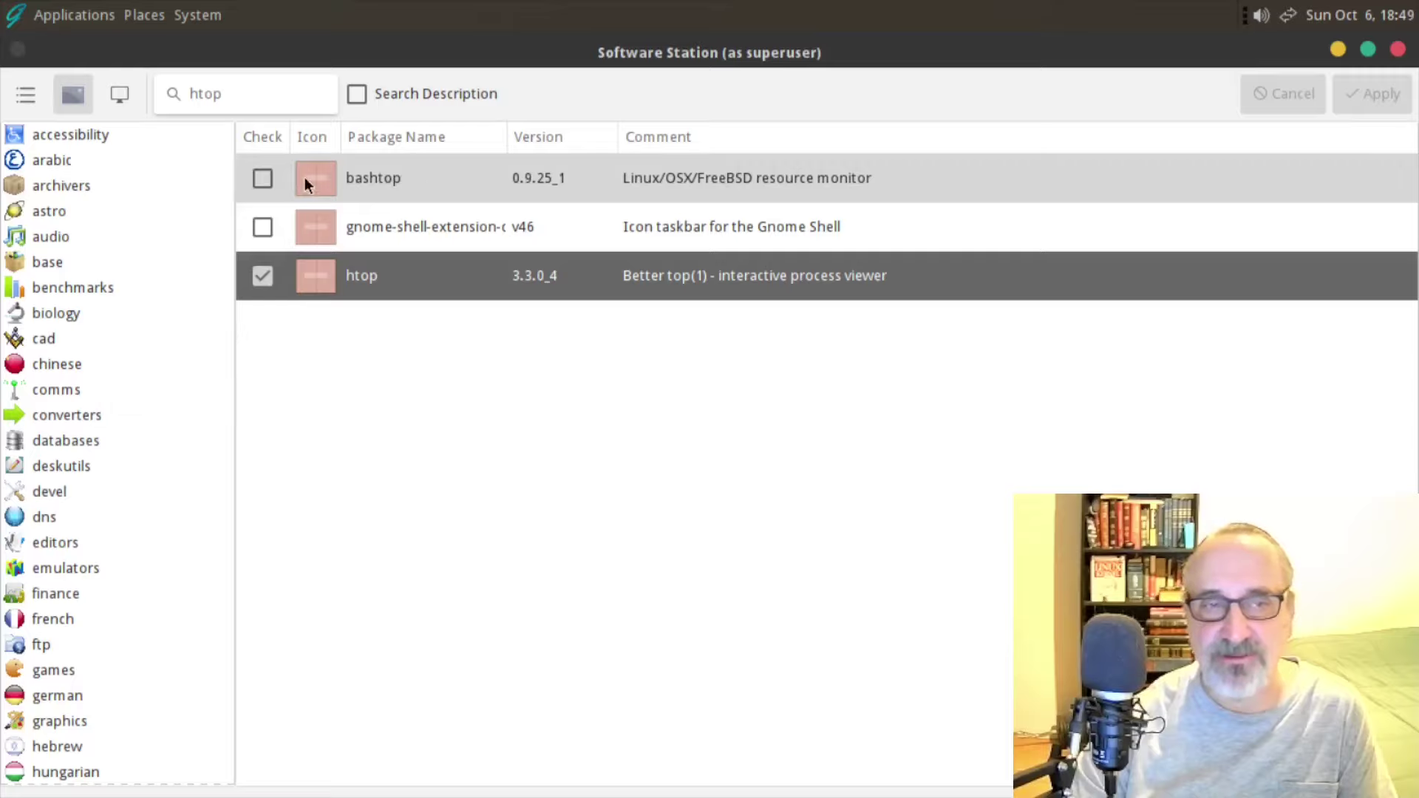
left_click(1397, 49)
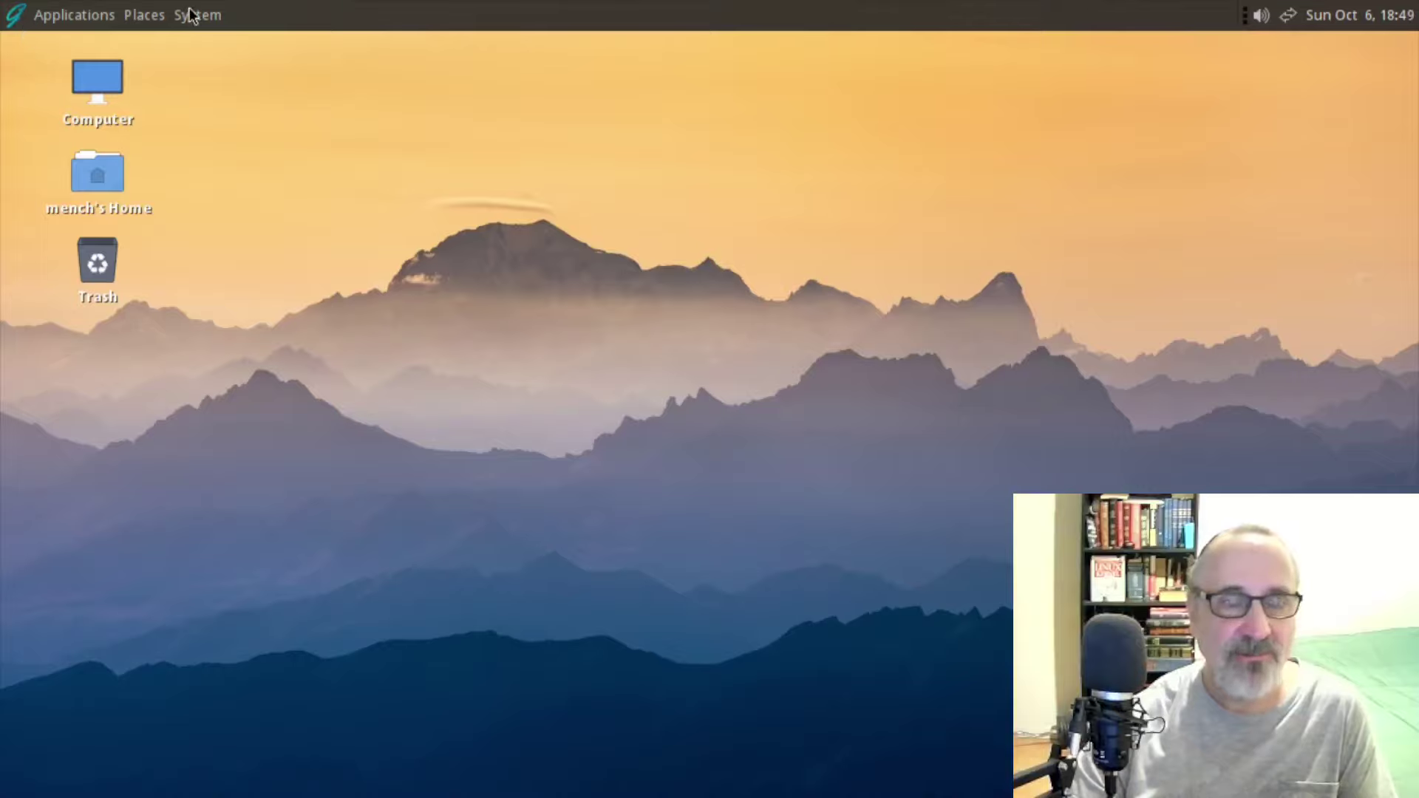
left_click(73, 16)
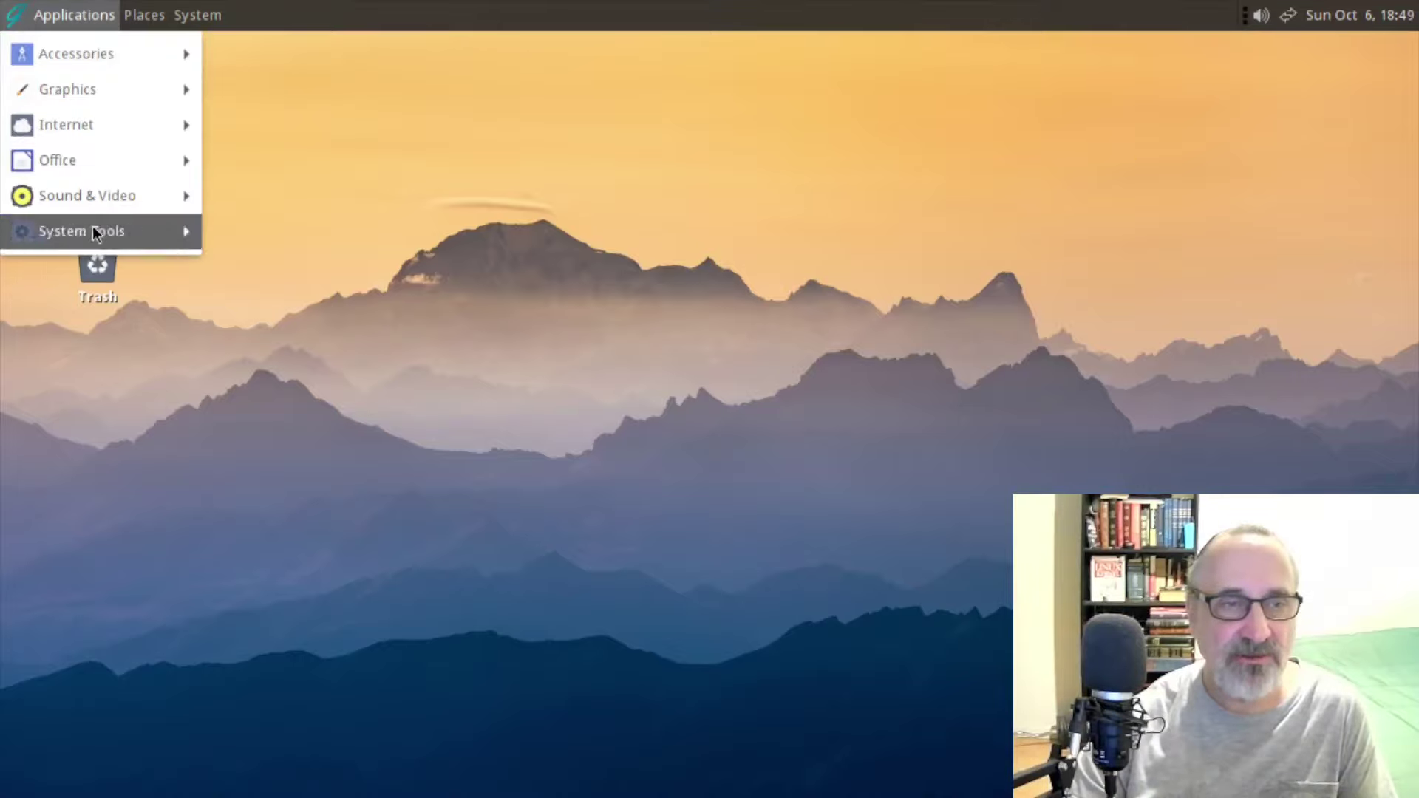
mouse_move(92, 224)
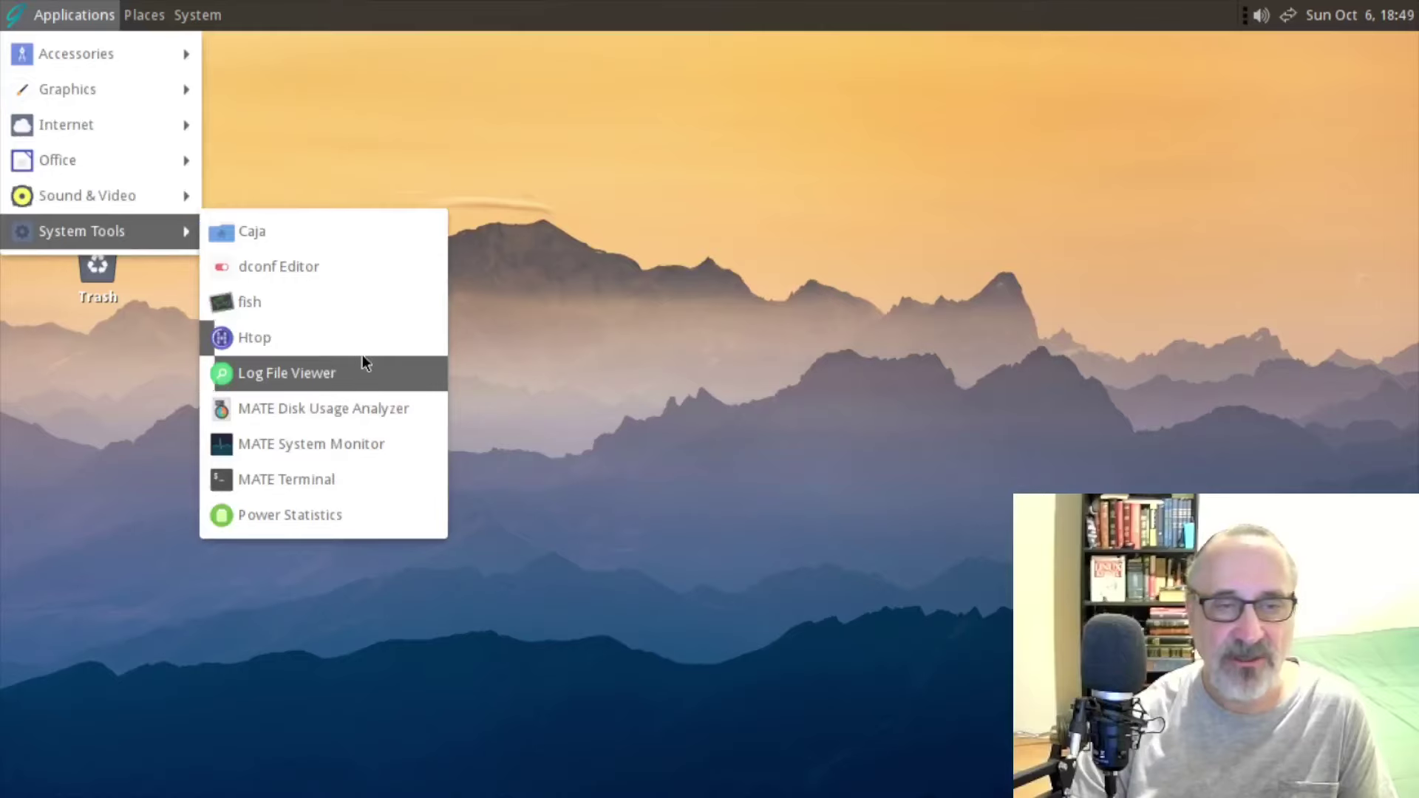
left_click(384, 337)
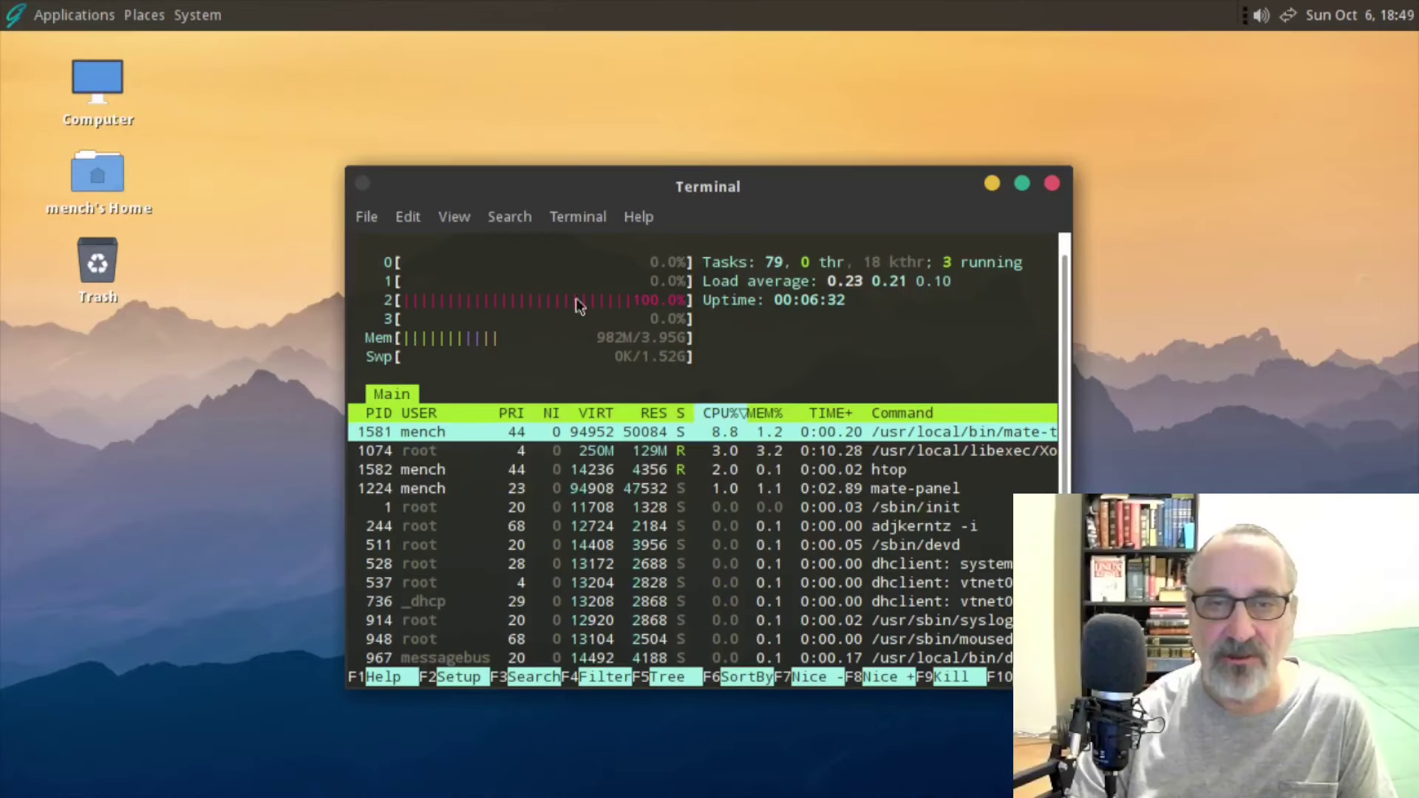
left_click(1024, 185)
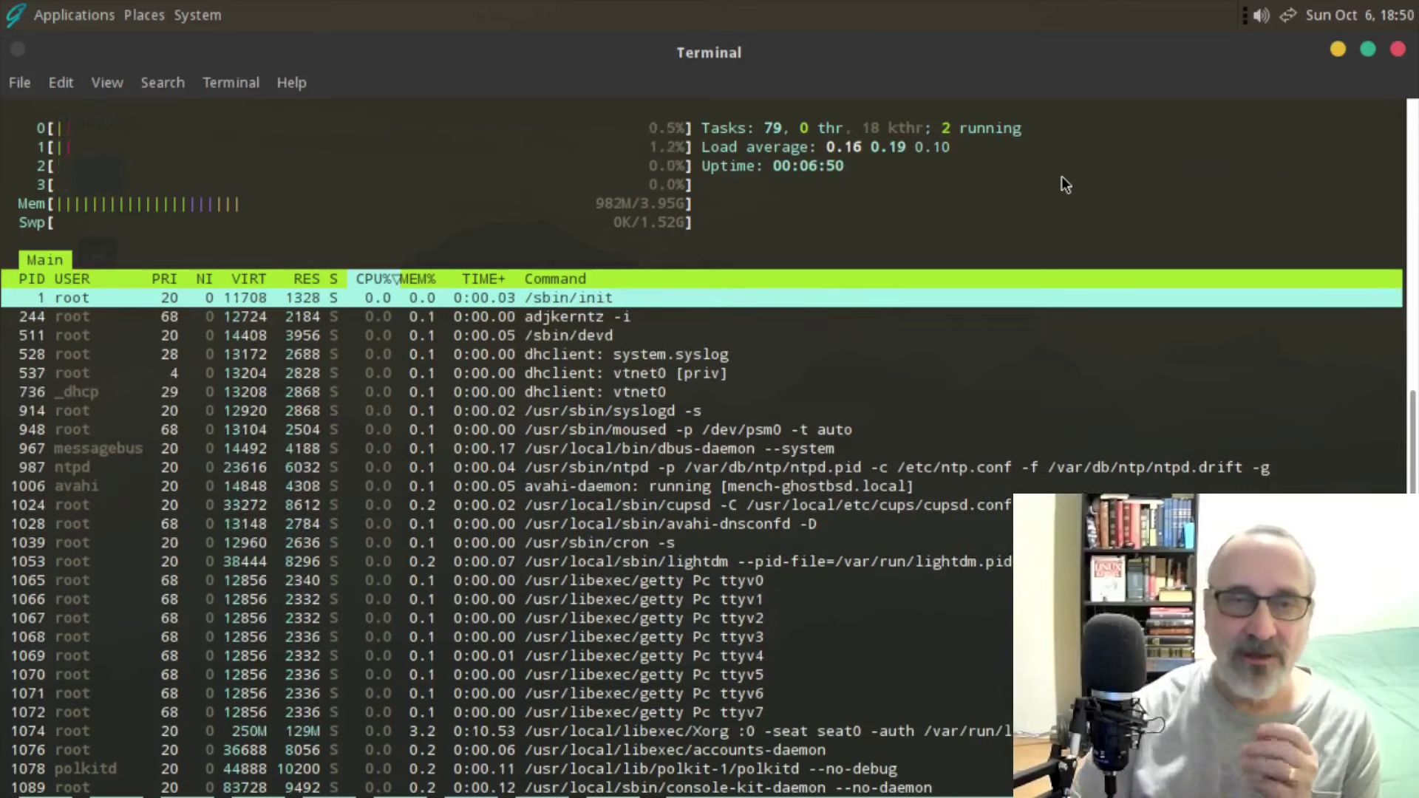
left_click(1398, 49)
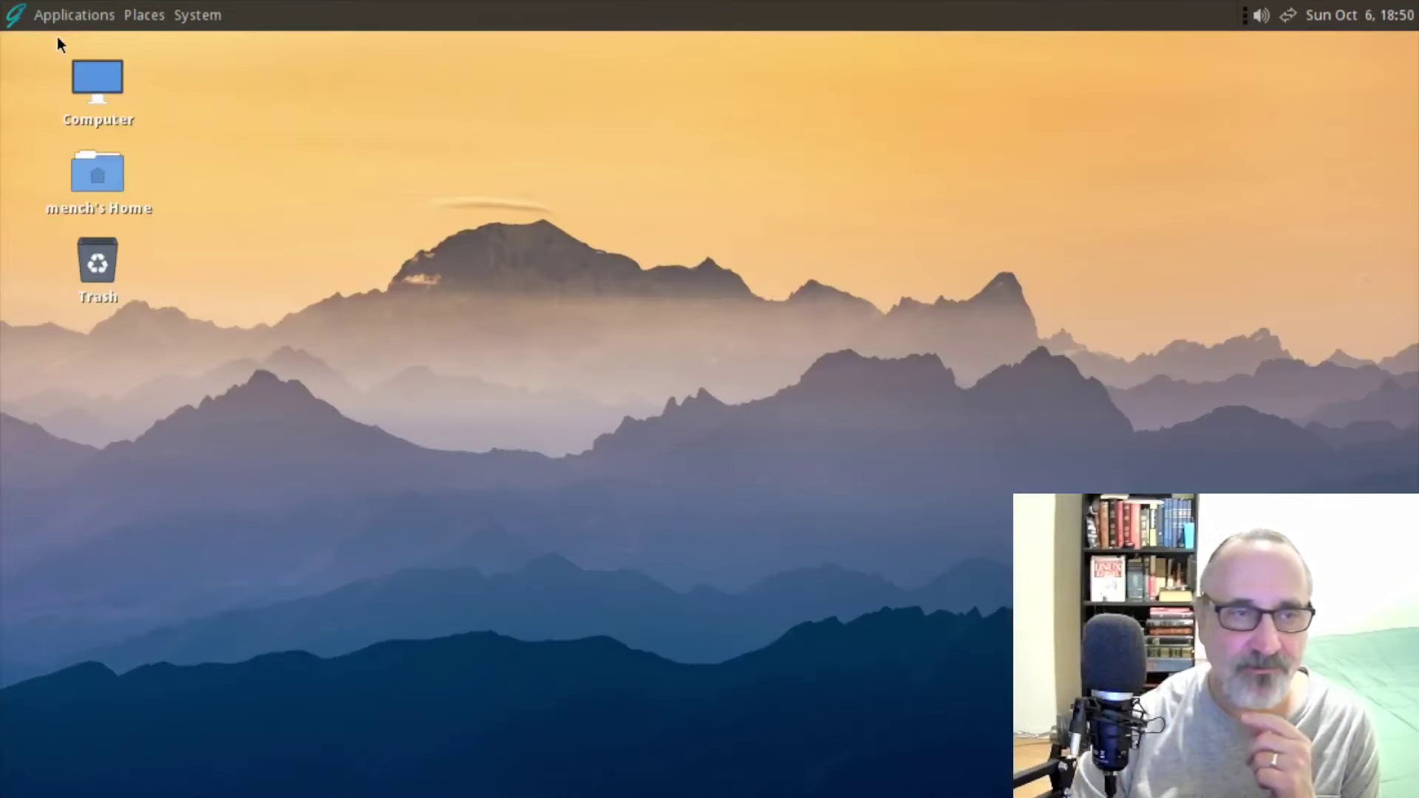
Step: Launch MATE Terminal from Applications > System Tools
left_click(74, 15)
mouse_move(81, 231)
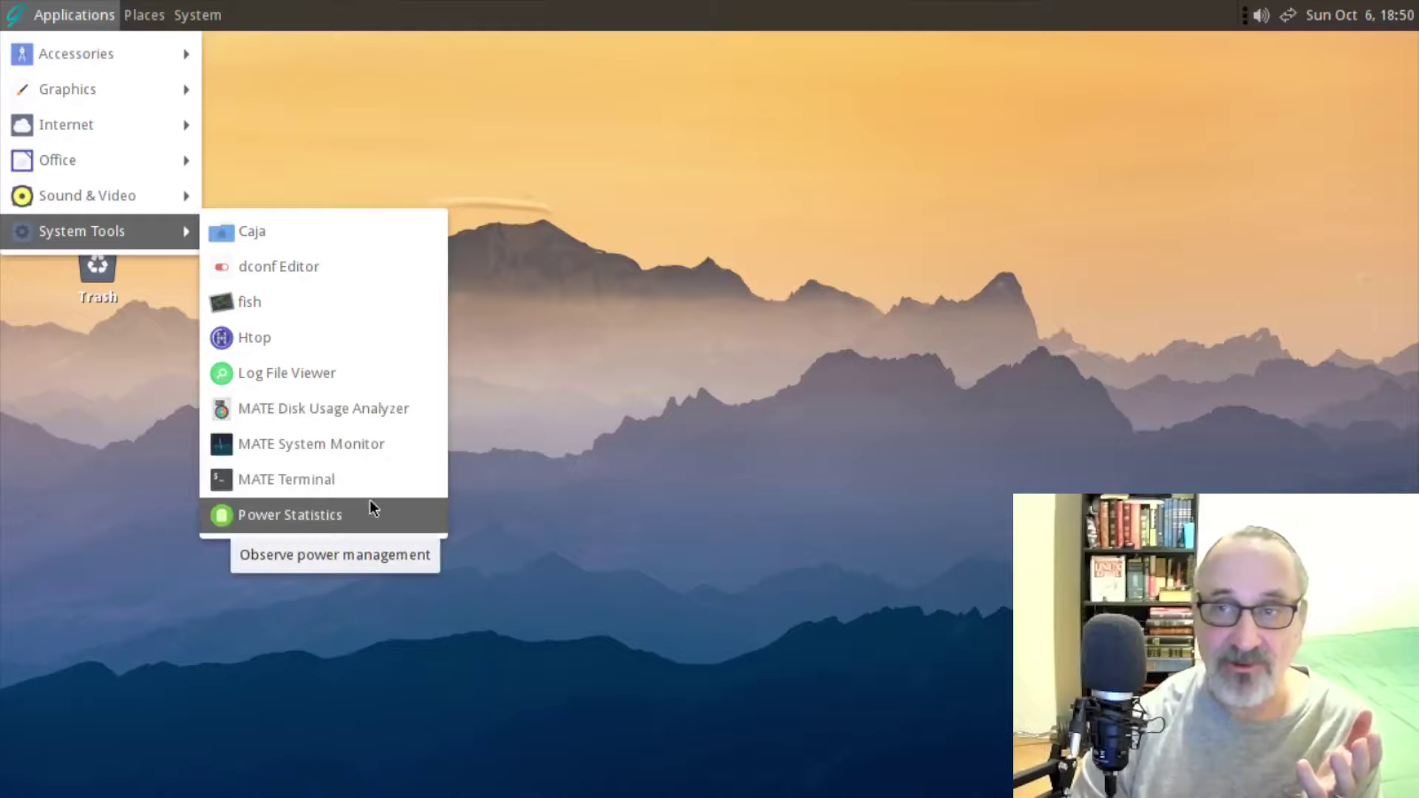
left_click(369, 481)
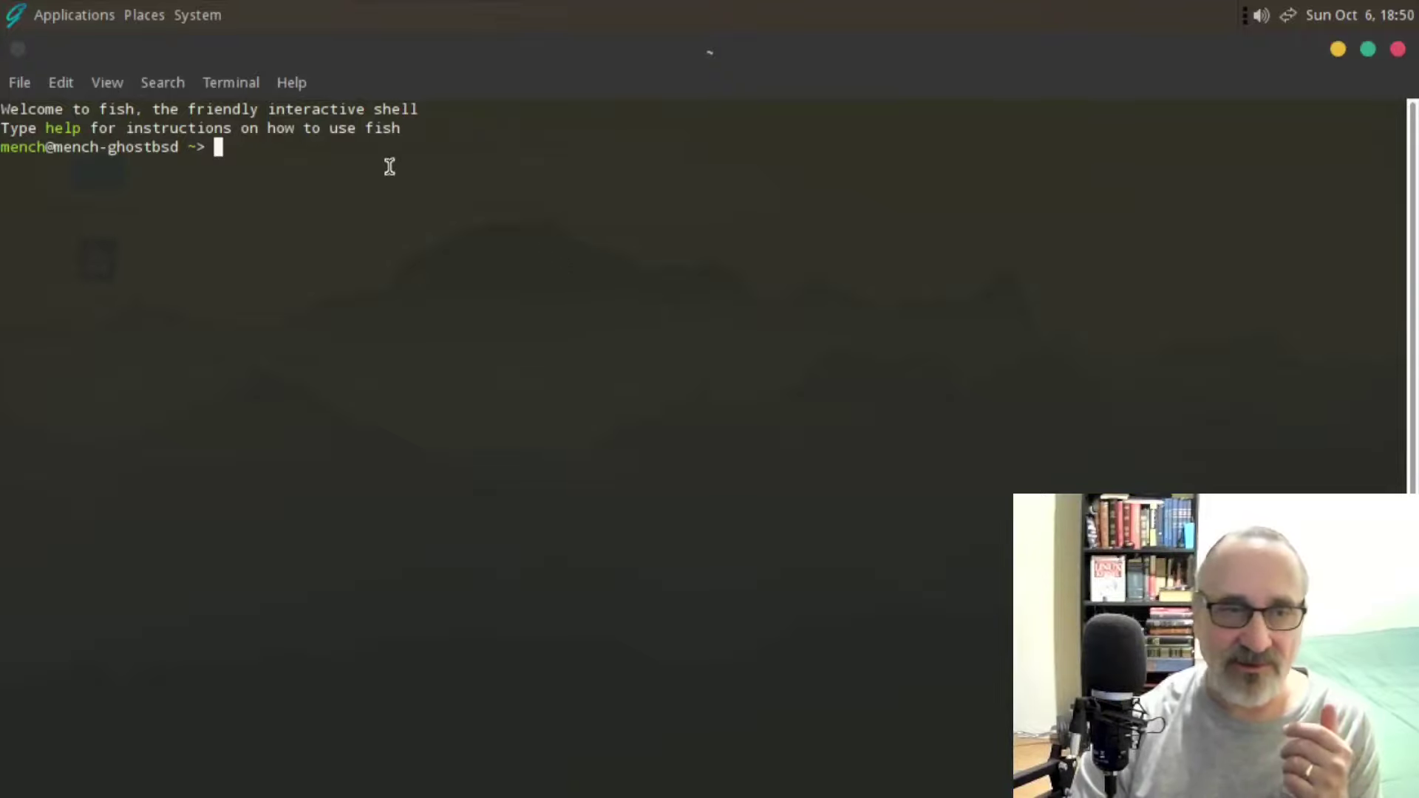
Step: Open the terminal's Profile Preferences from the Edit menu
right_click(447, 198)
left_click(60, 82)
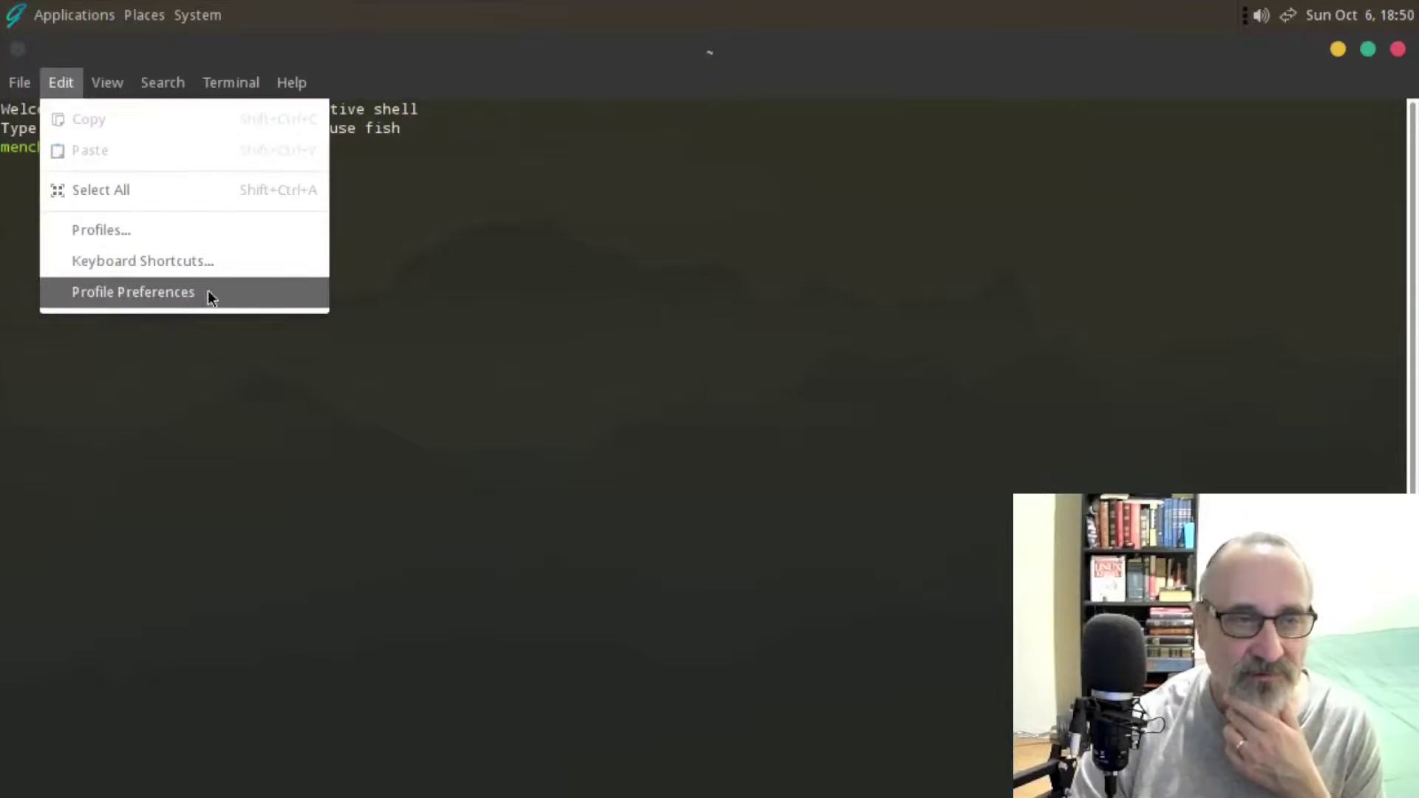
left_click(435, 308)
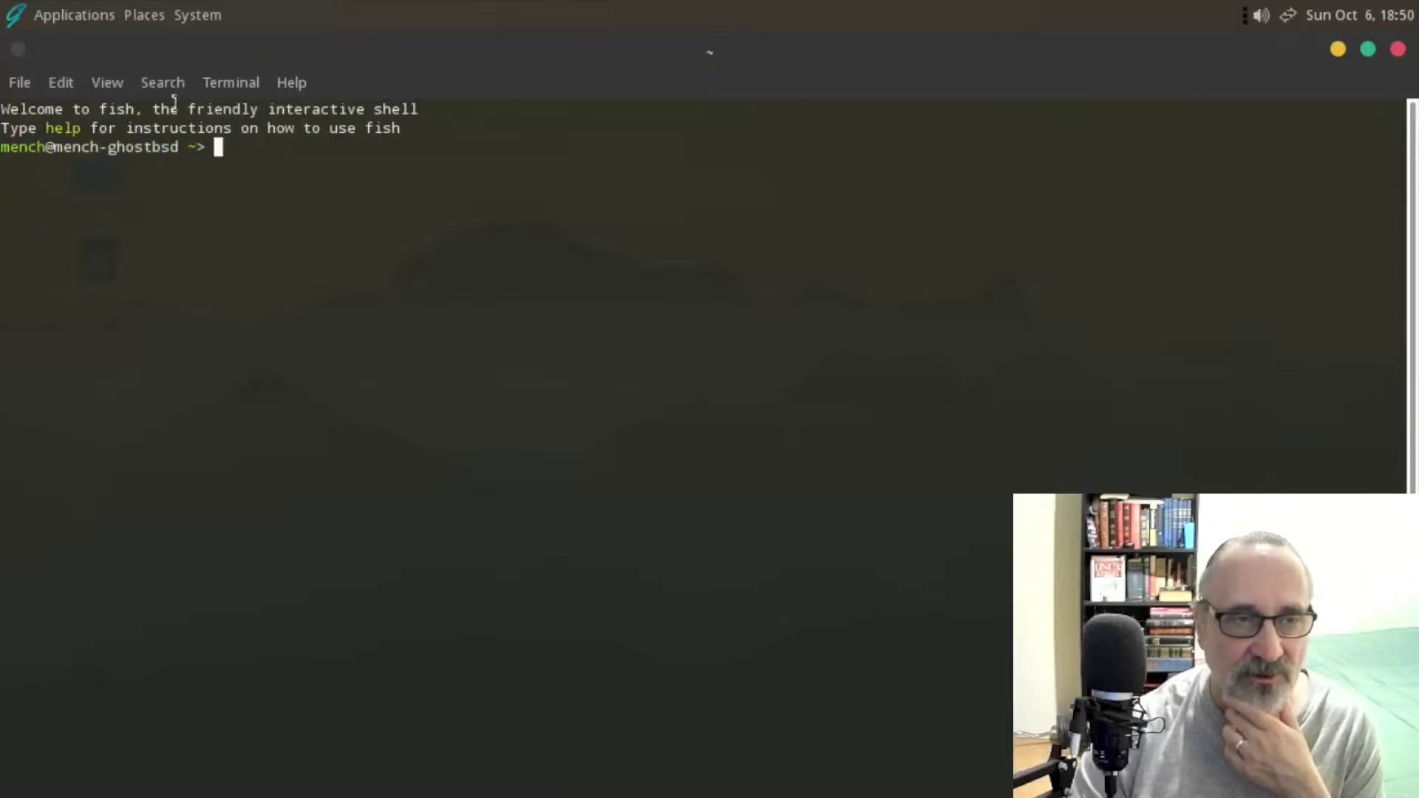
left_click(59, 84)
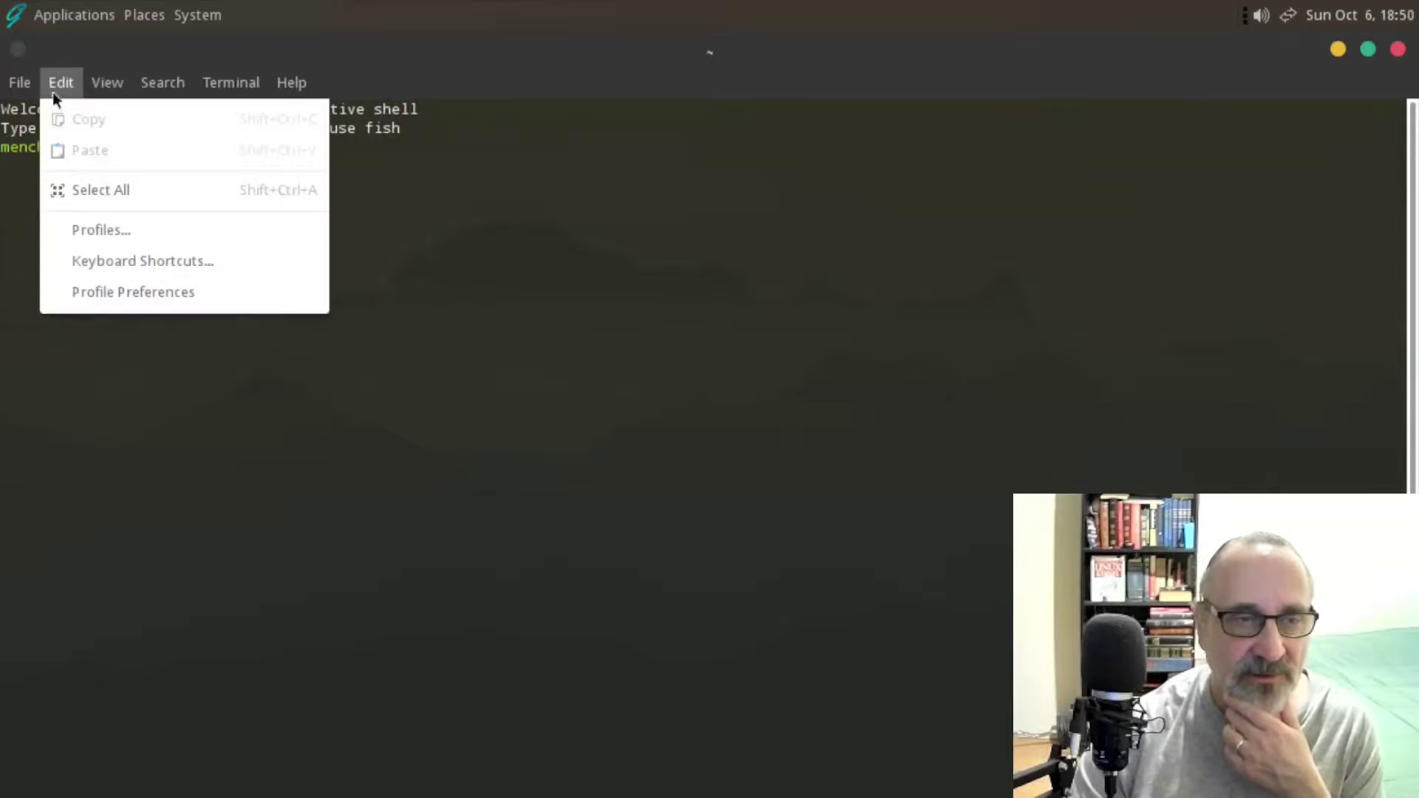
left_click(181, 291)
Step: Give the Default profile a solid, opaque background colour
left_click(773, 145)
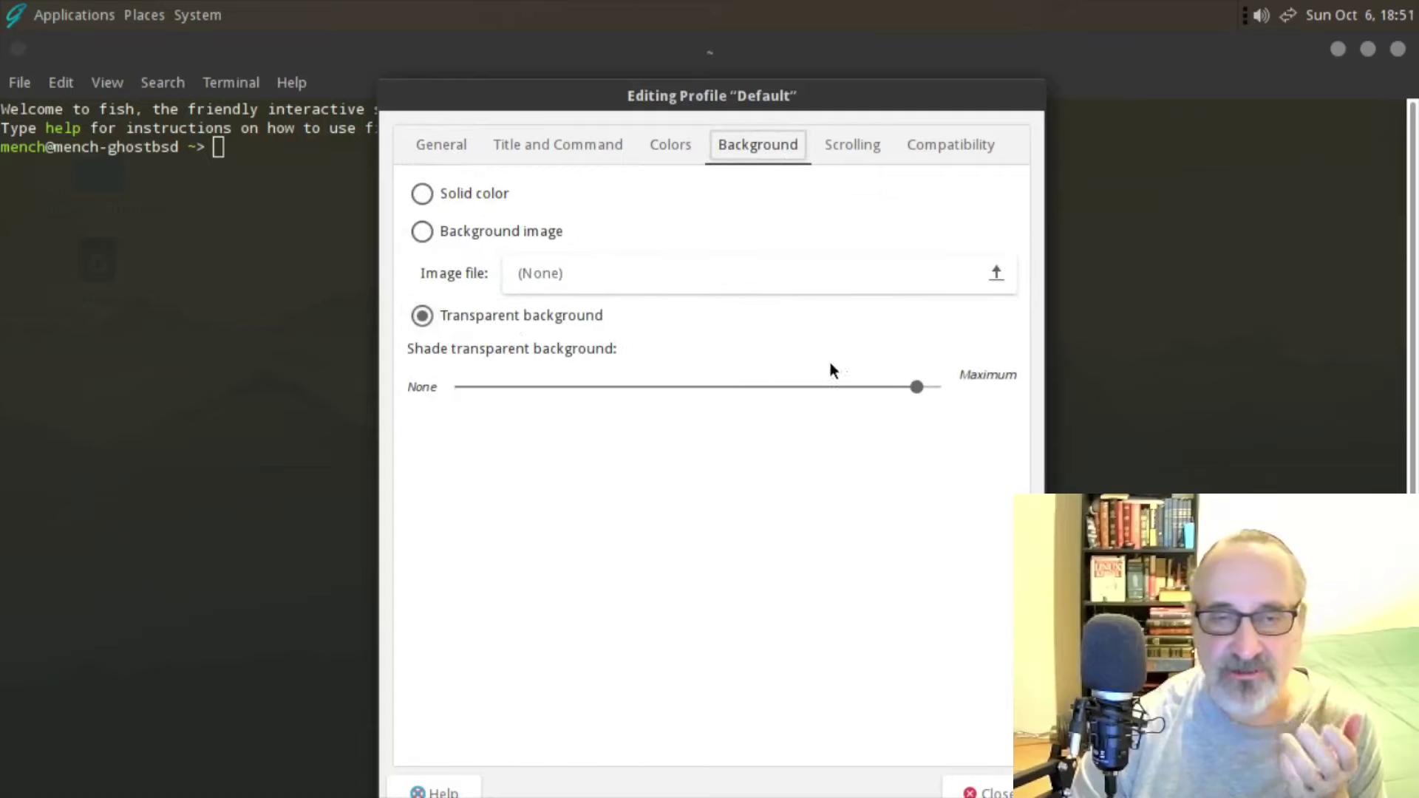
left_click_drag(916, 386, 814, 385)
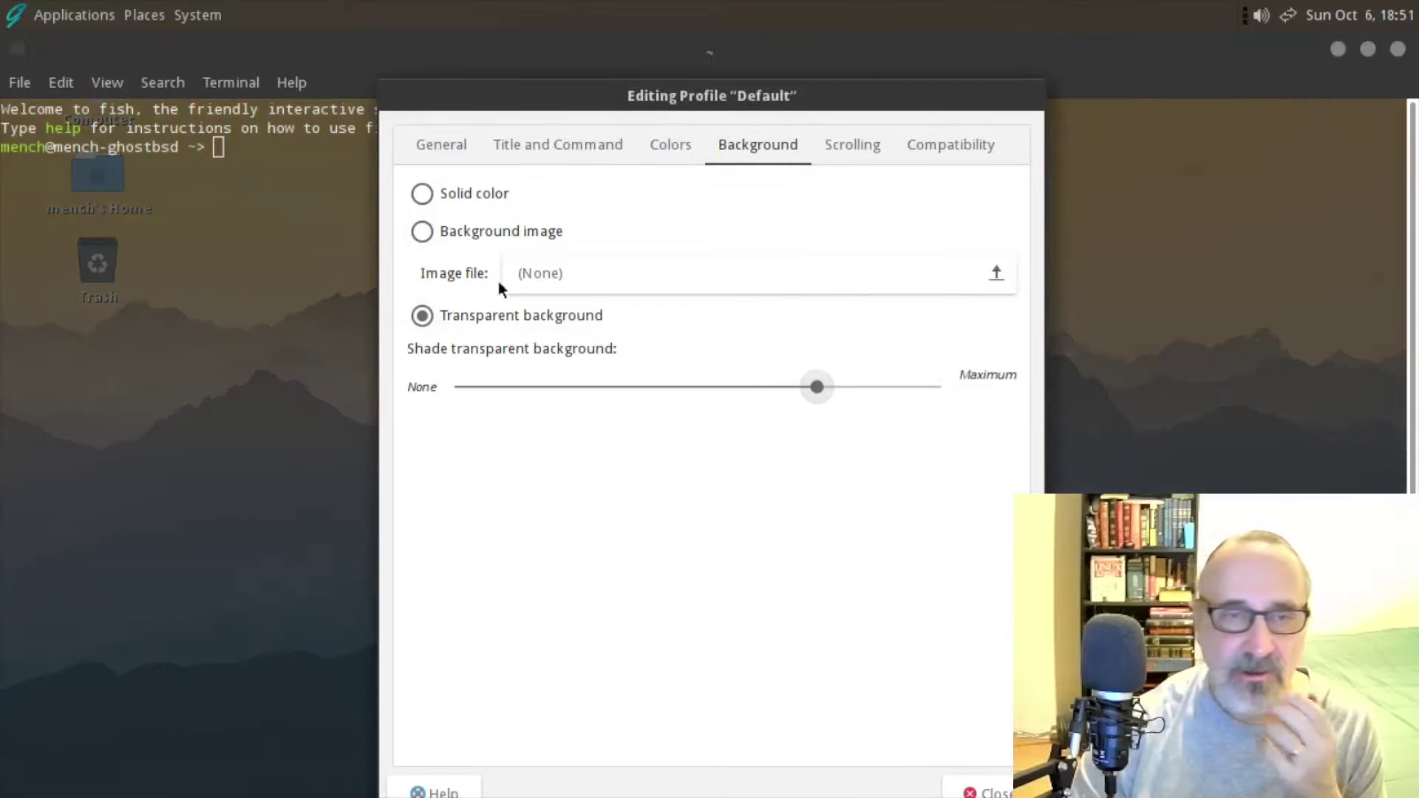
left_click(424, 191)
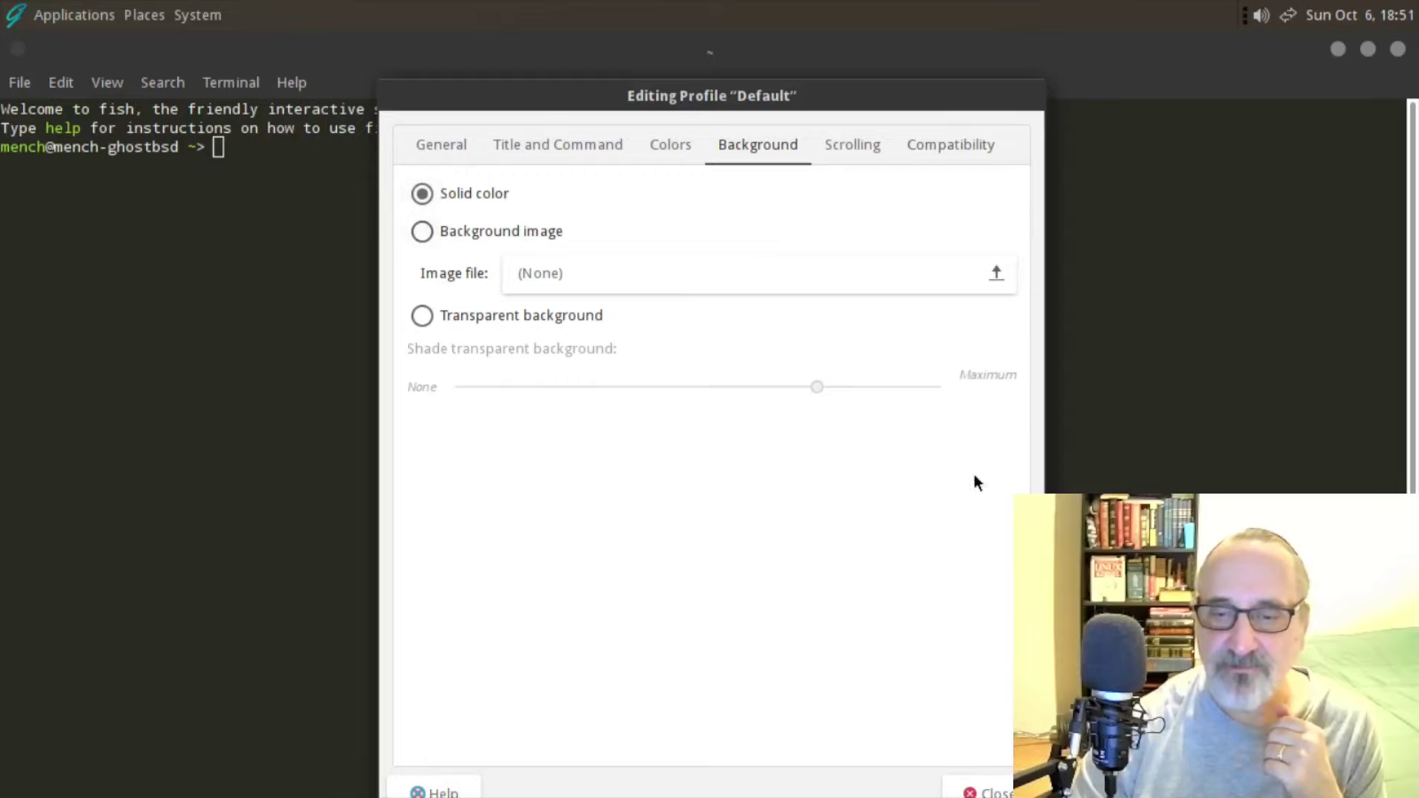
Step: Replace the system font with Monospace Bold size 14 and close the profile preferences
left_click(441, 144)
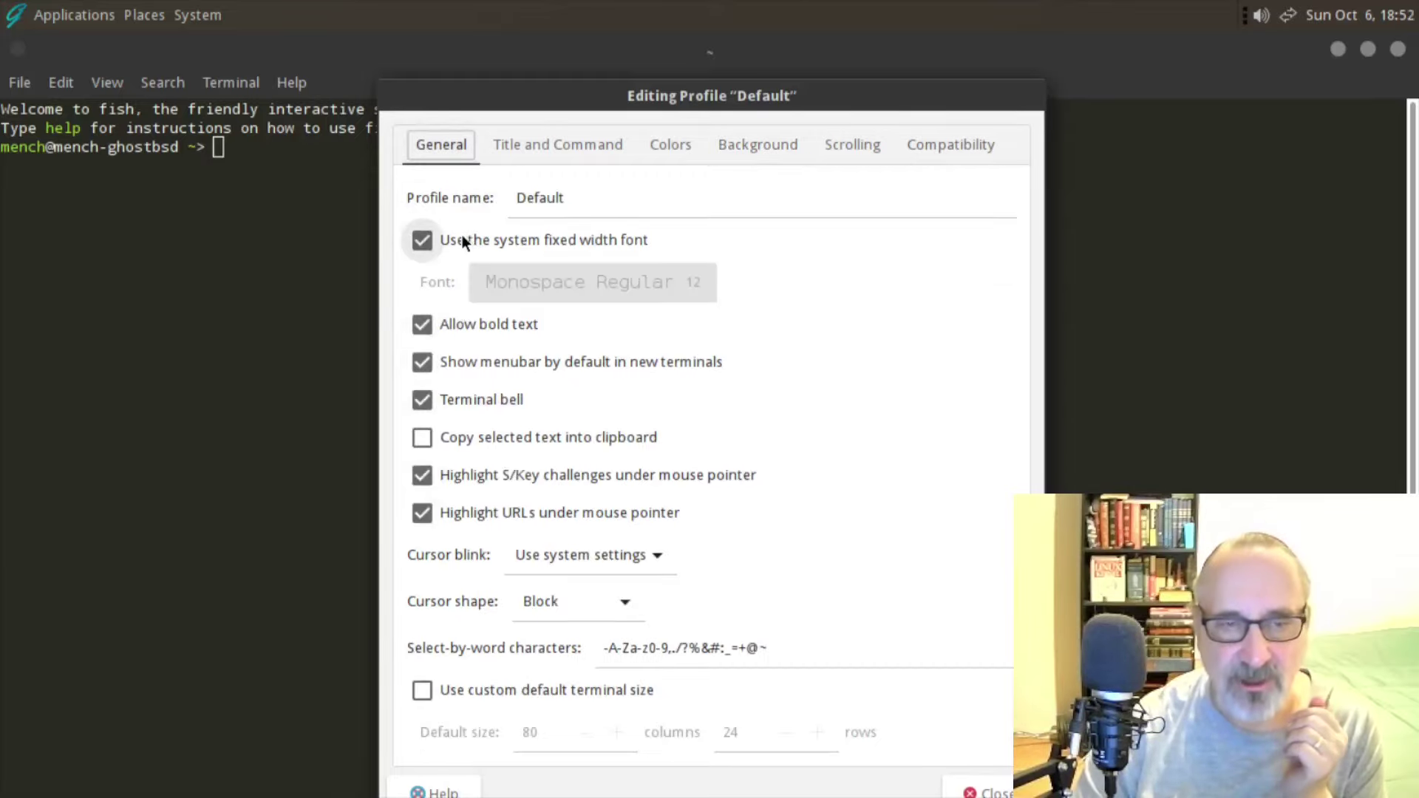
left_click(463, 238)
left_click(695, 287)
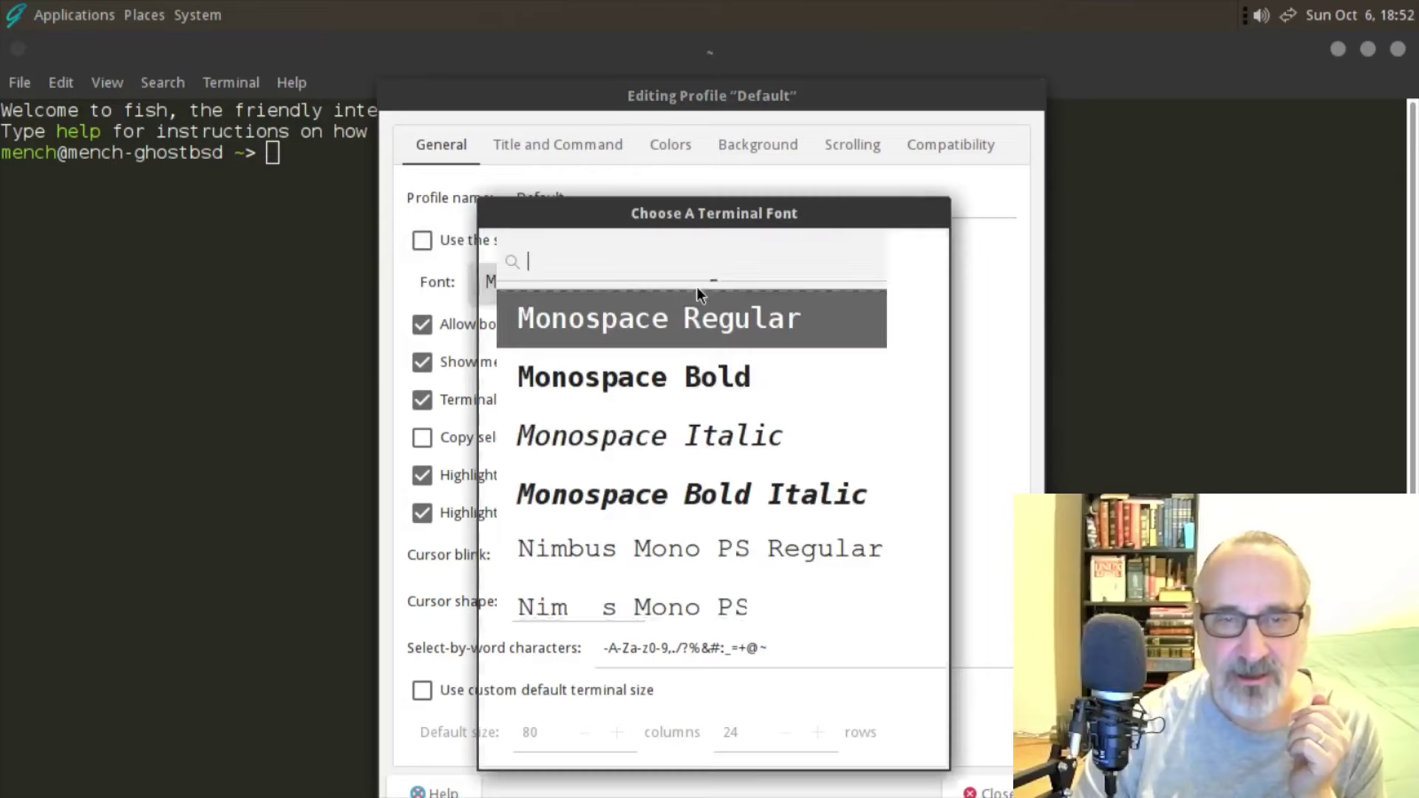
left_click(605, 379)
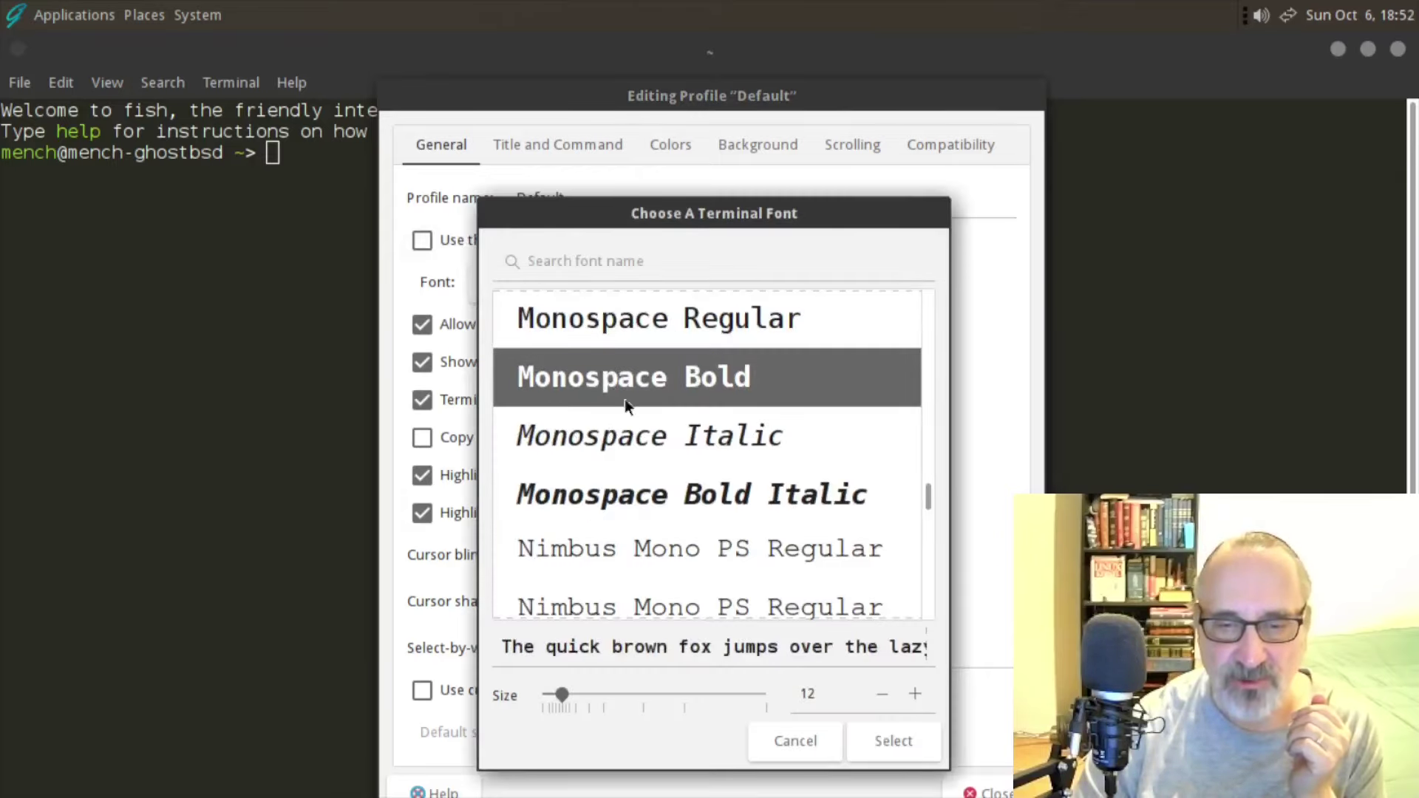
left_click(915, 694)
left_click(913, 693)
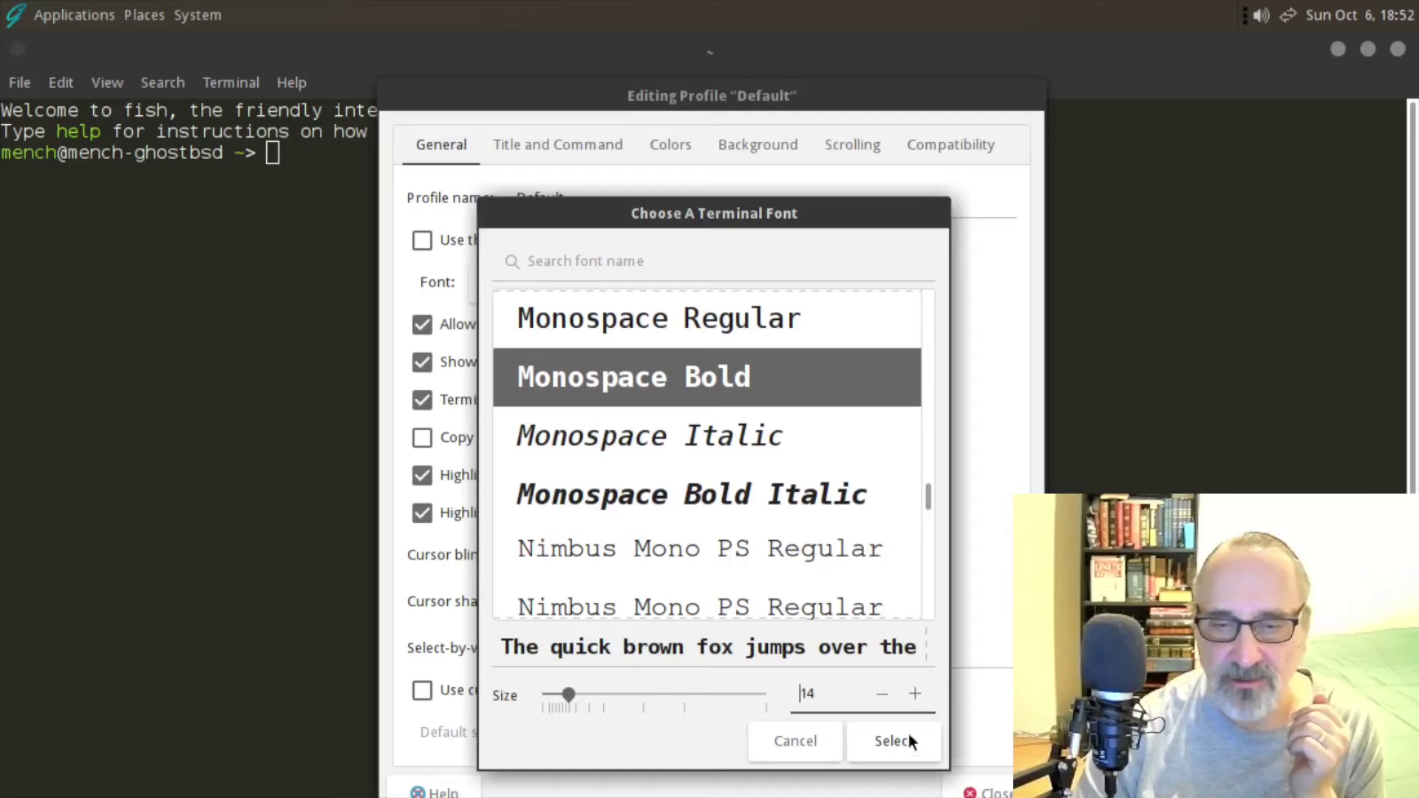
left_click(911, 738)
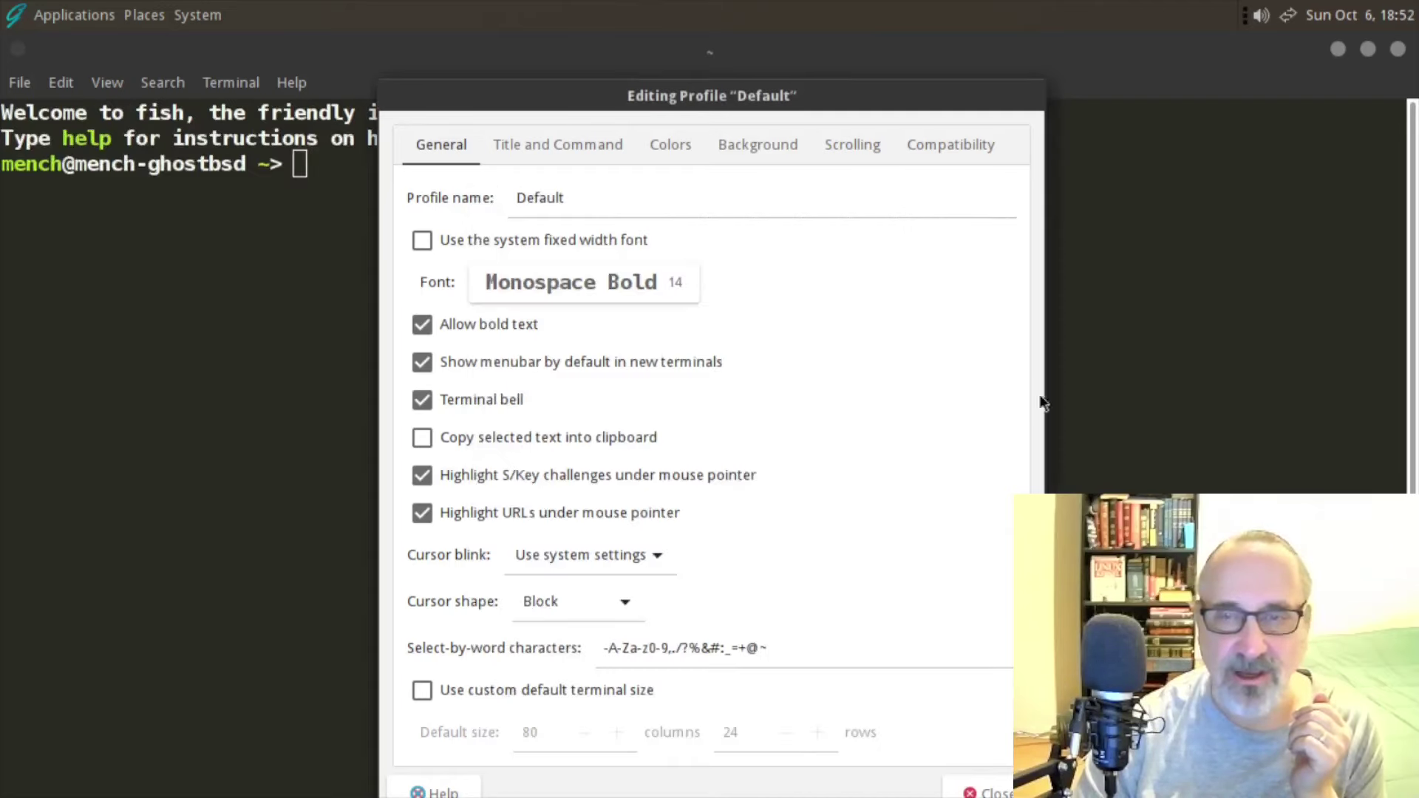
left_click(996, 793)
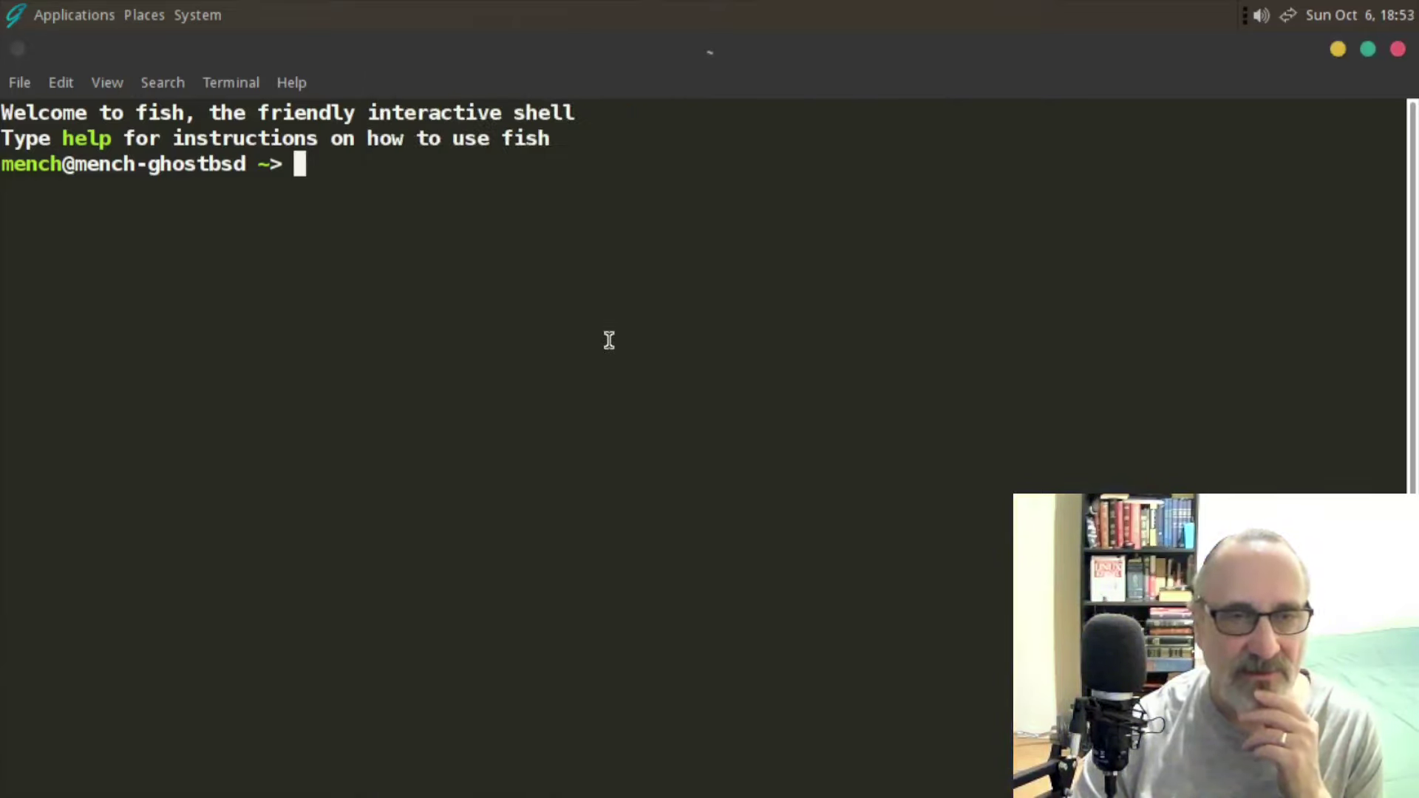
Step: Run neofetch to find the command is missing, then clear the screen
type("neofetch")
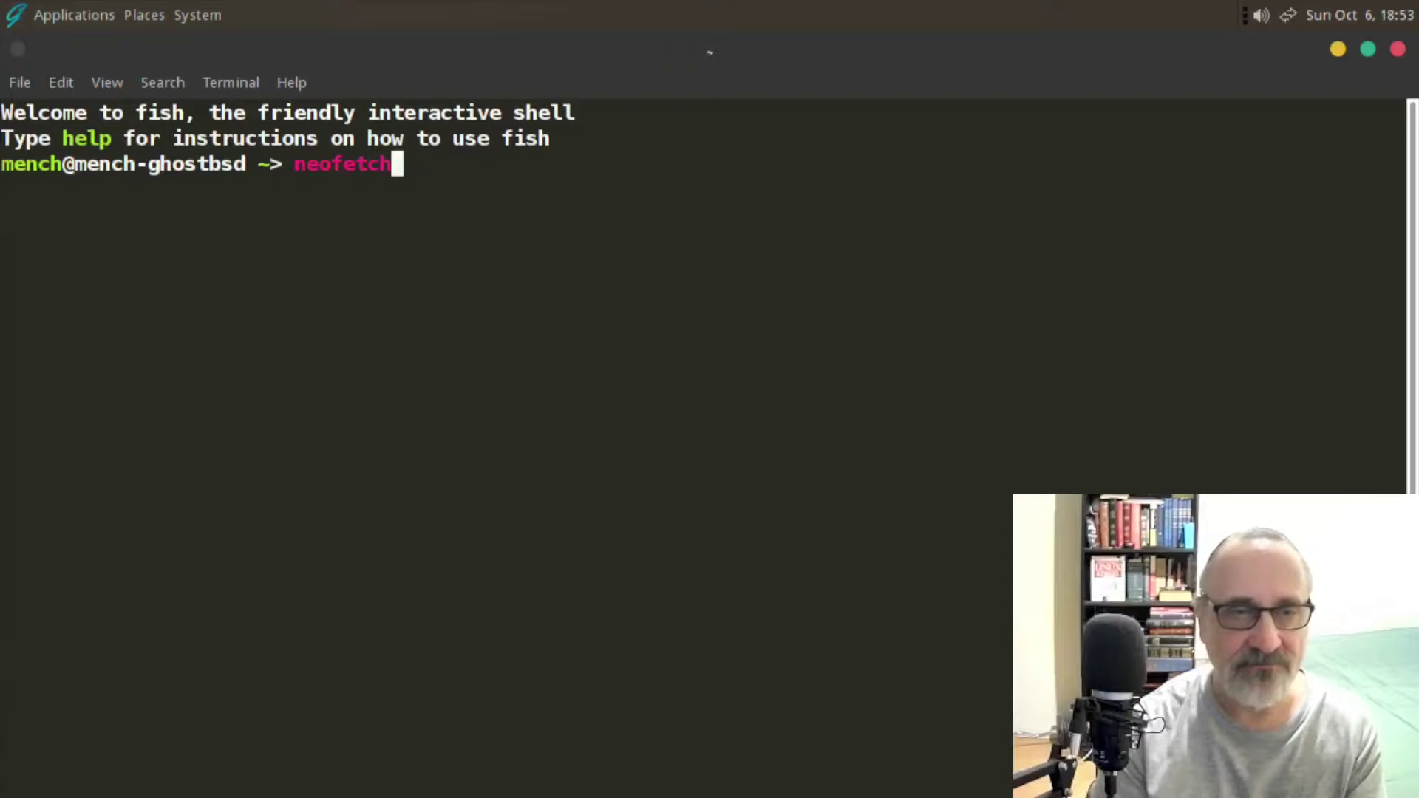
key("Return")
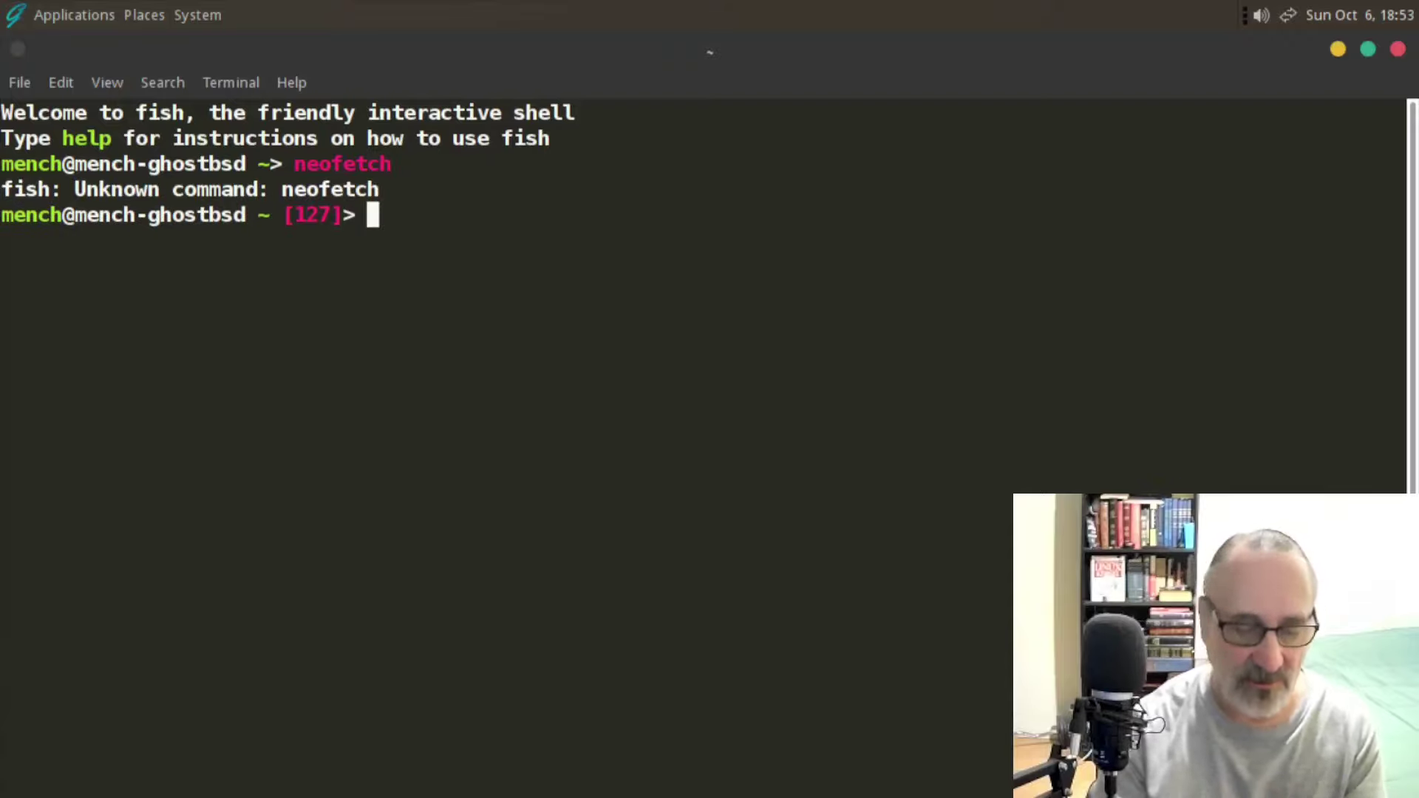
key("ctrl+l")
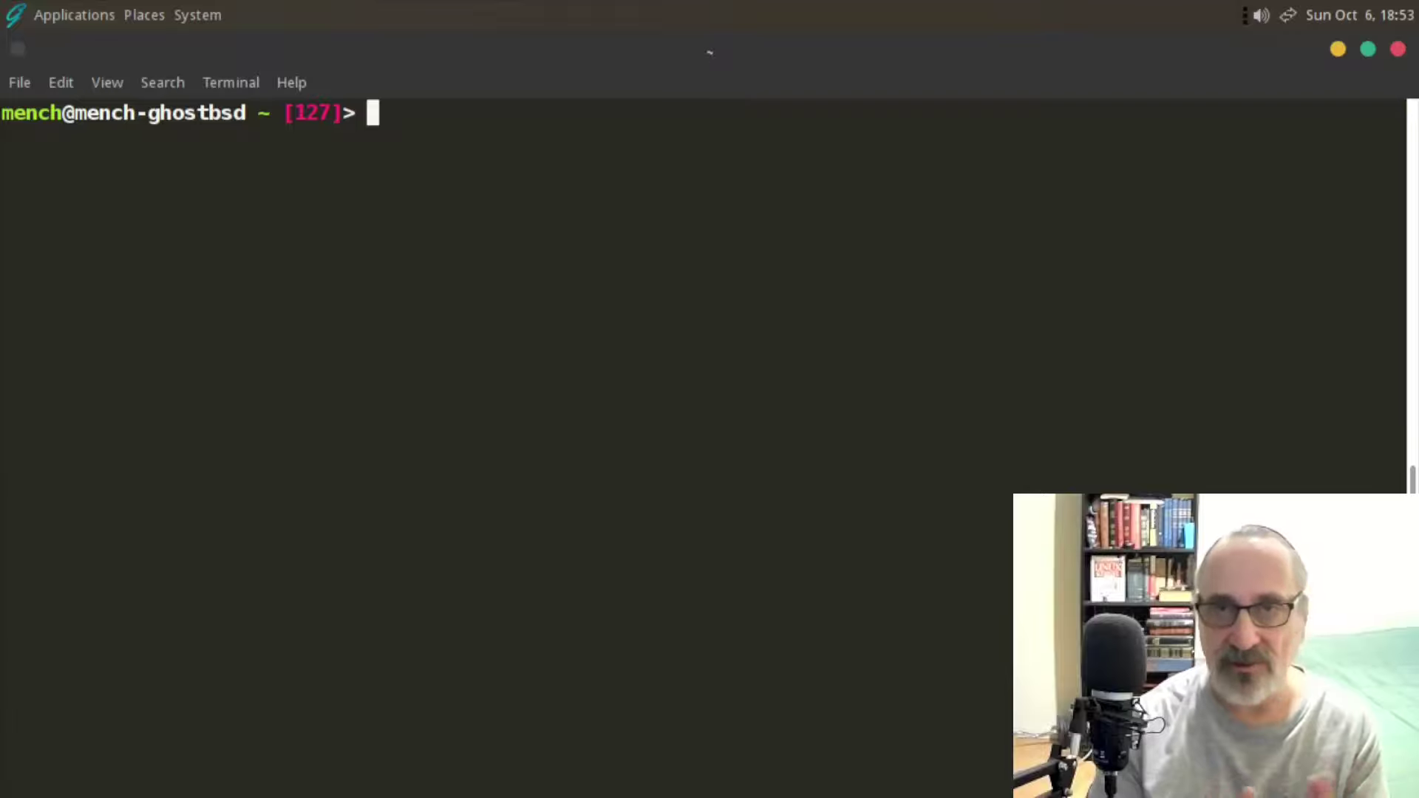
Step: Install neofetch 7.1.0_1 with 'sudo pkg install neofetch', answering y, then close the terminal
type("s")
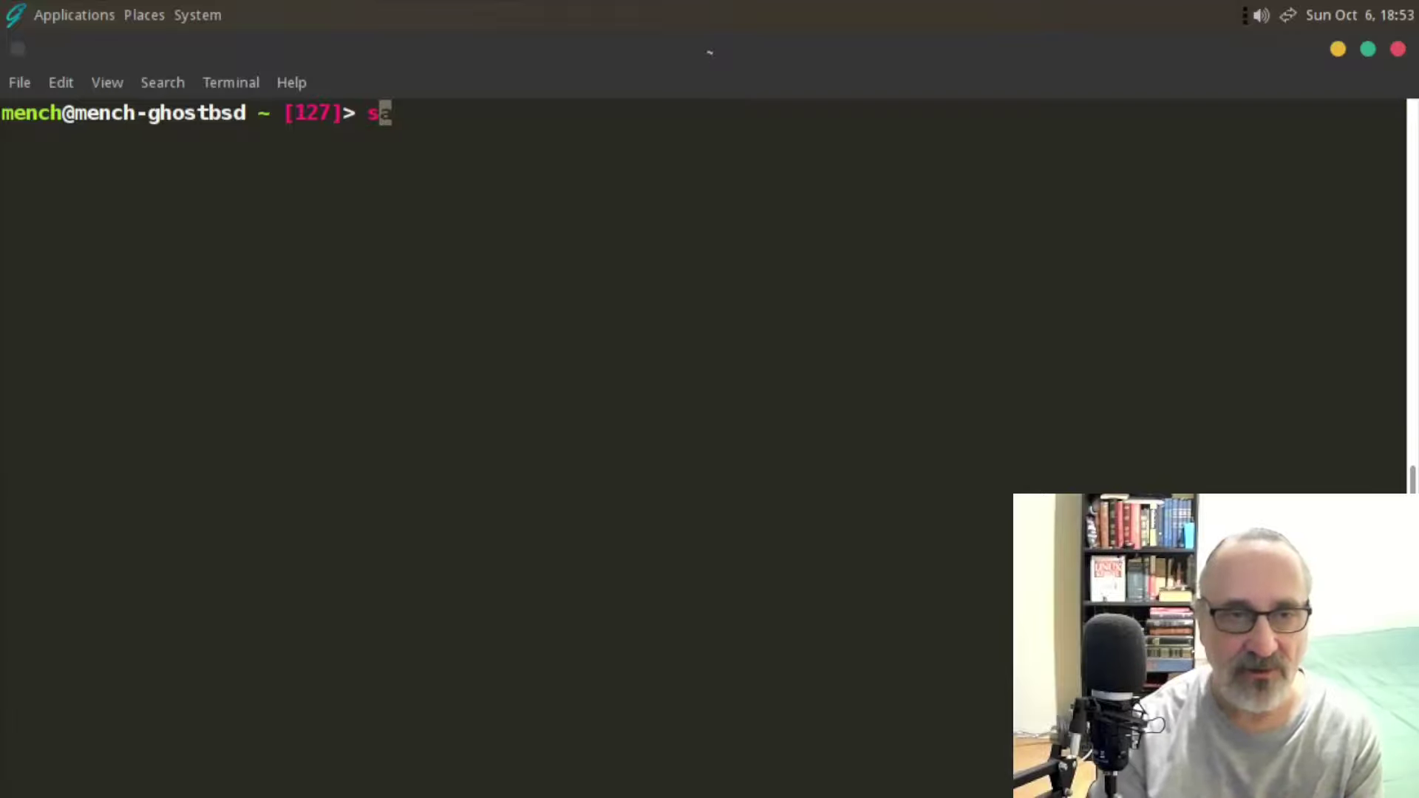
type("udo pkg ")
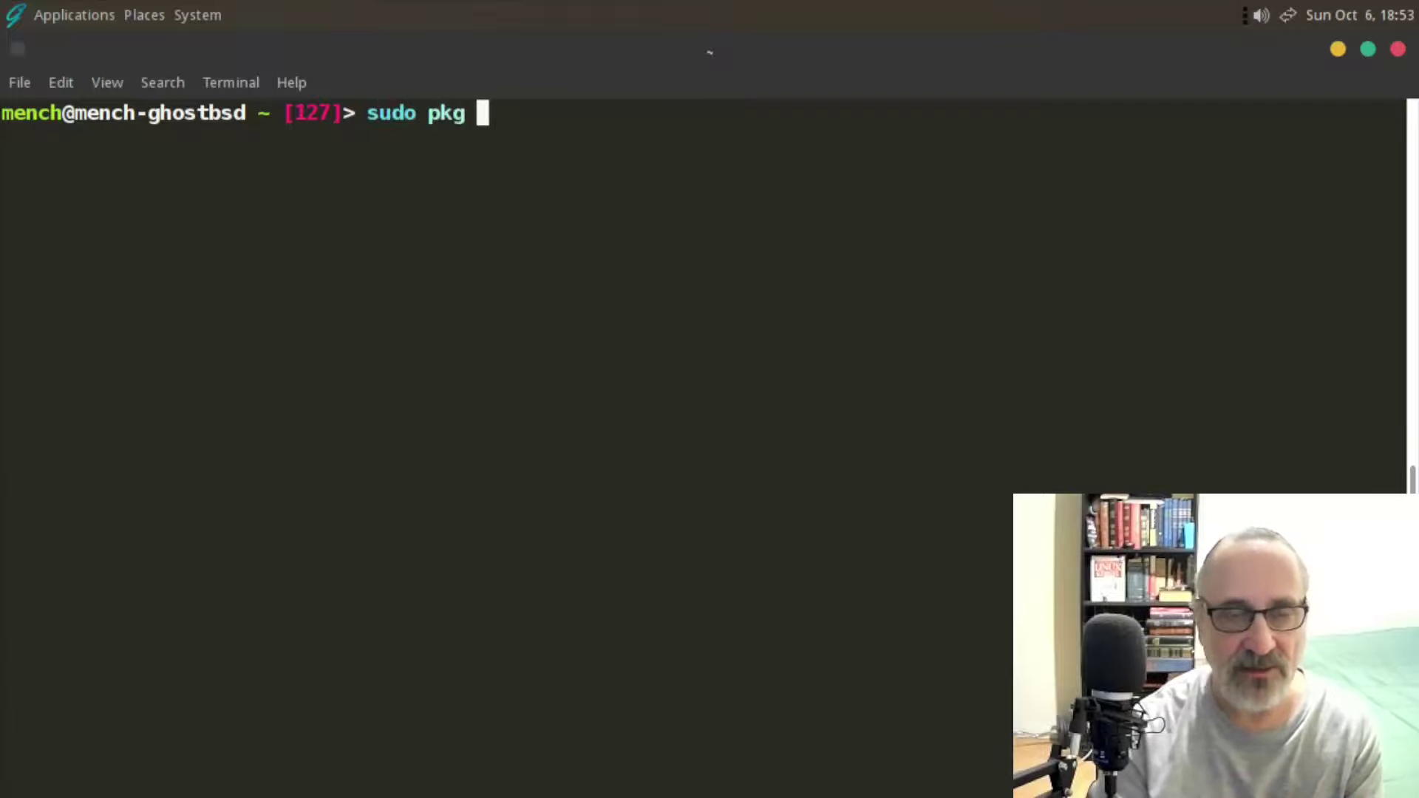
type("install neofetch")
key("Return")
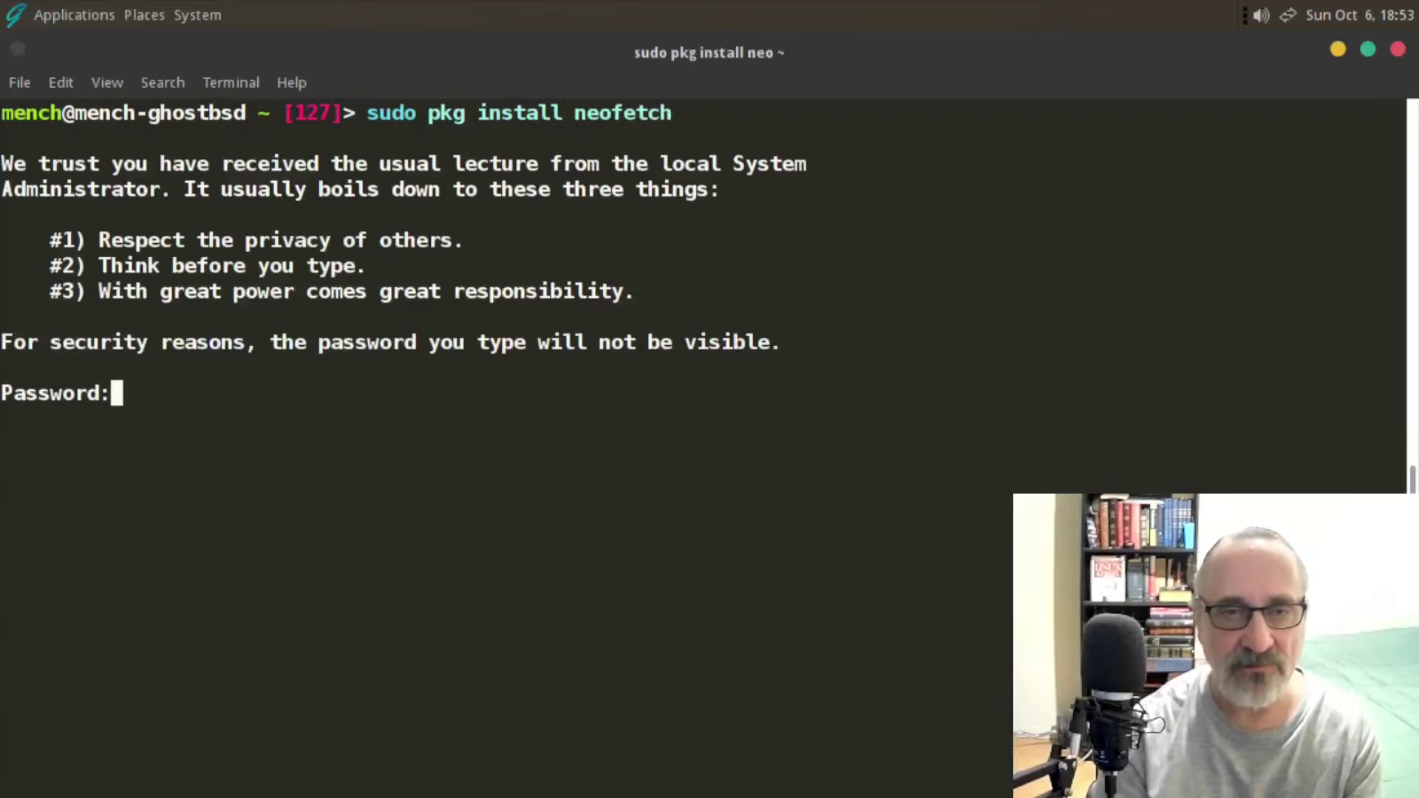
key("Return")
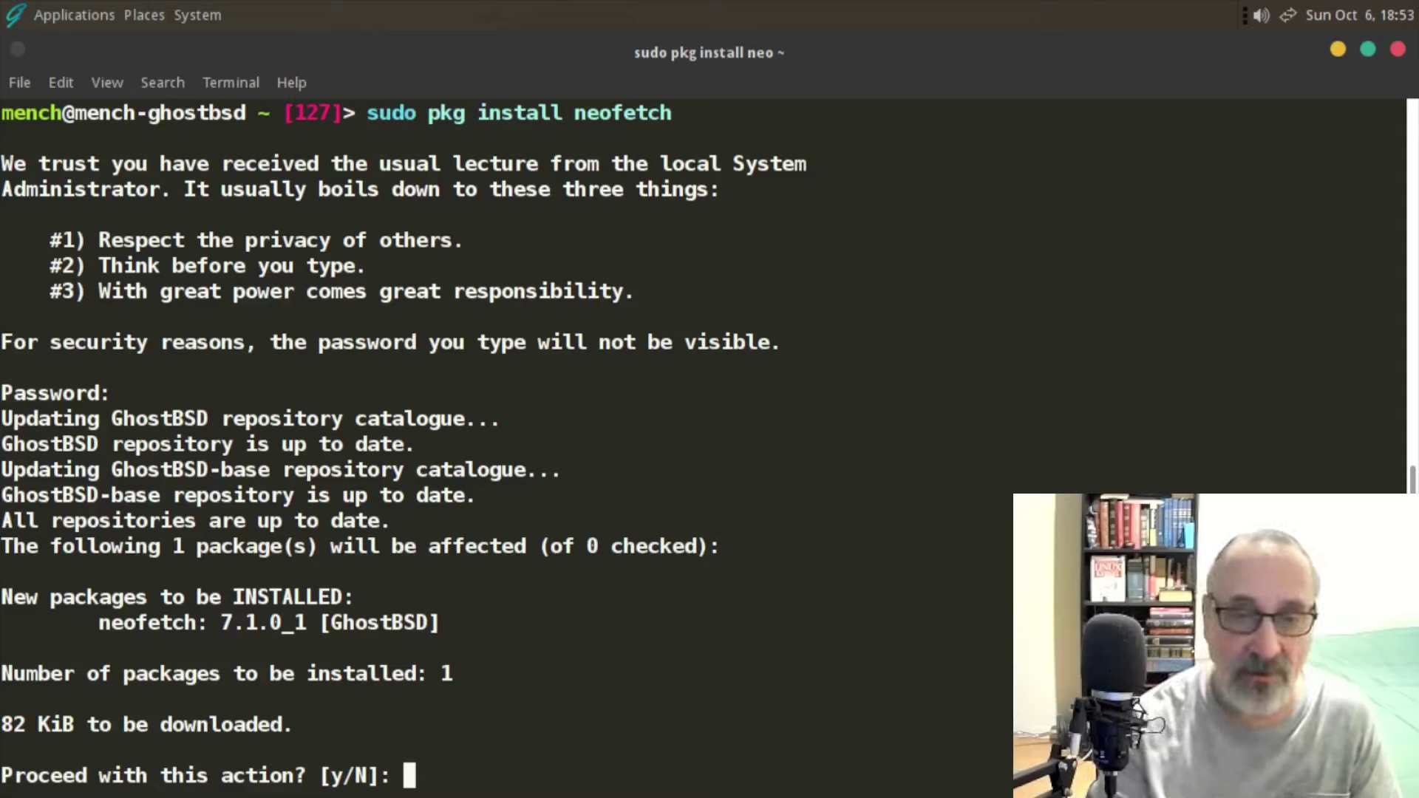
type("y")
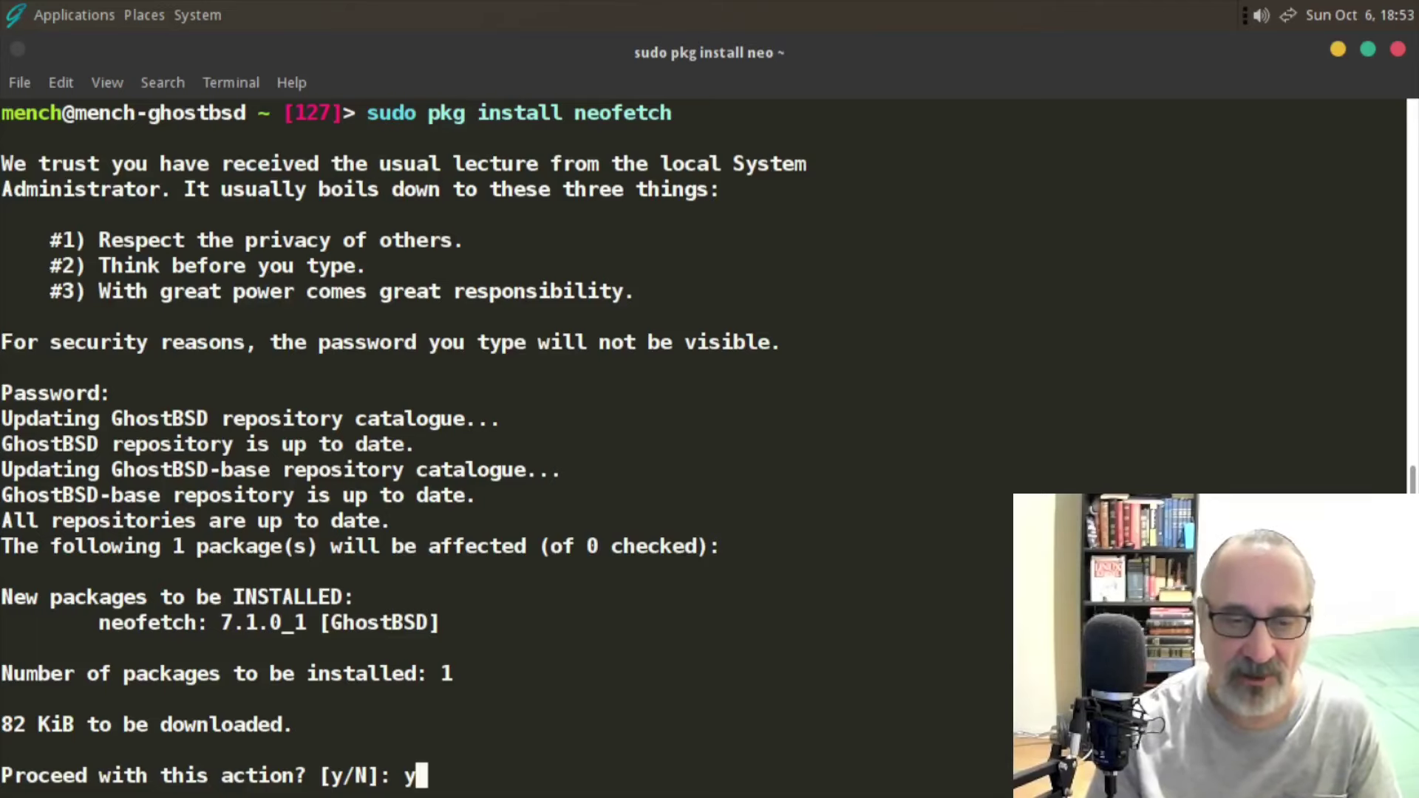
key("Return")
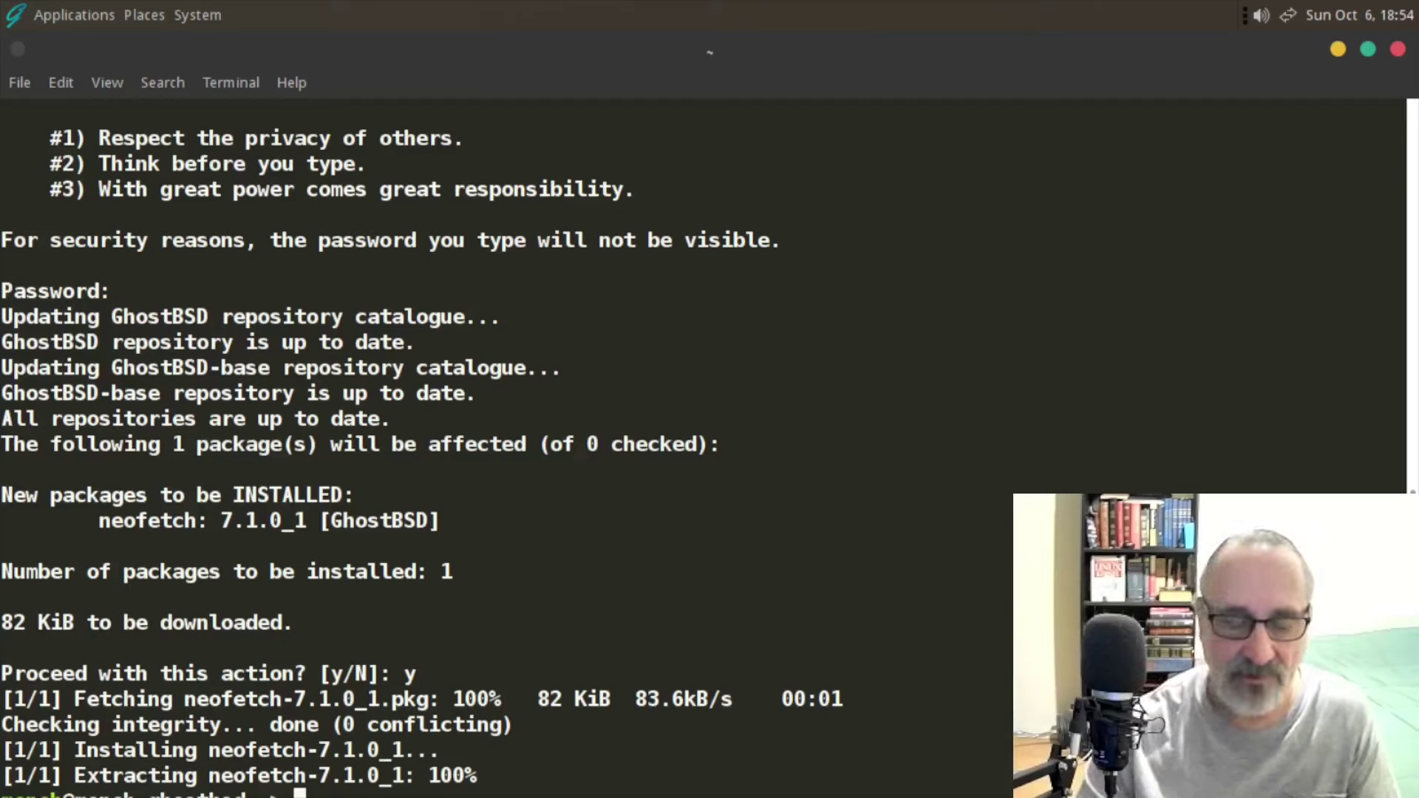
key("Return")
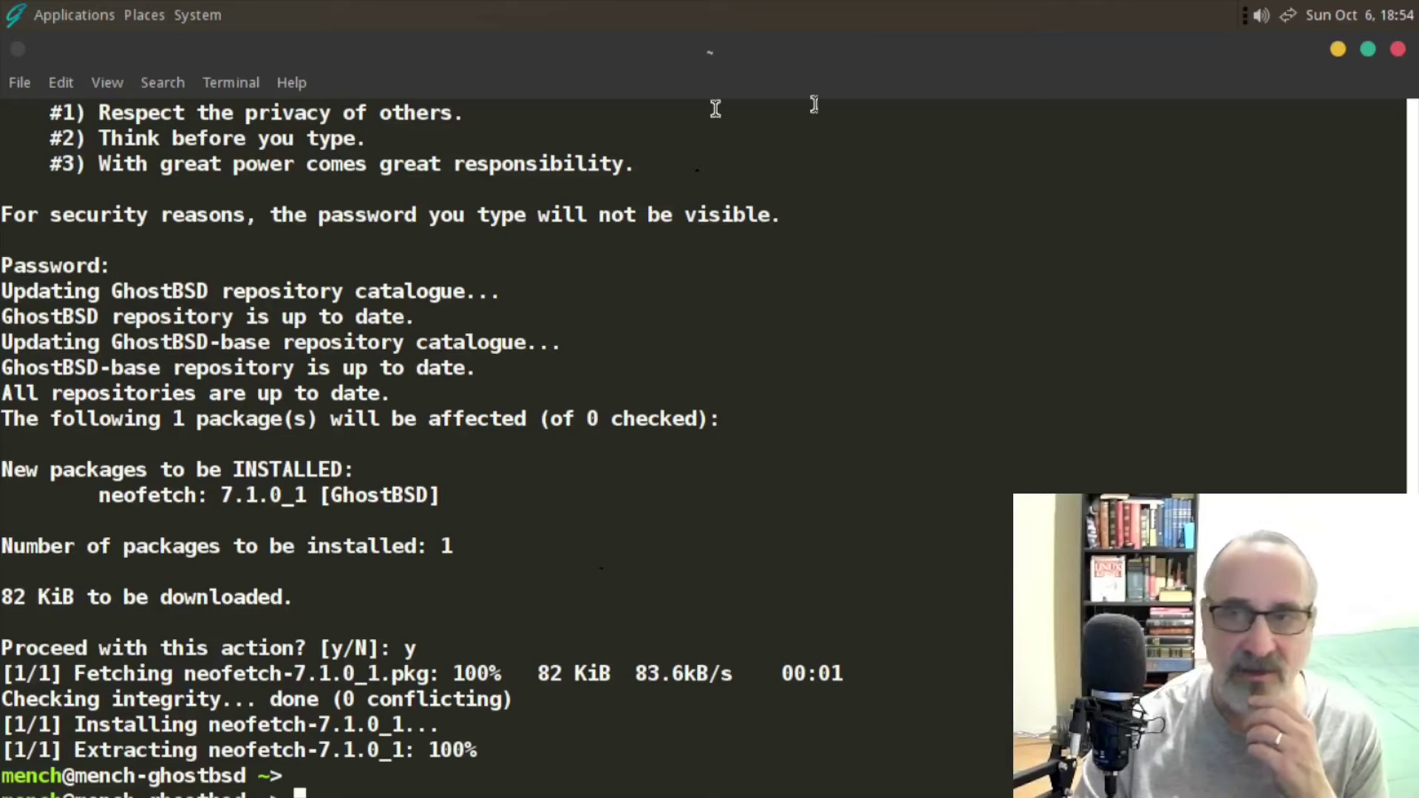
left_click(1406, 46)
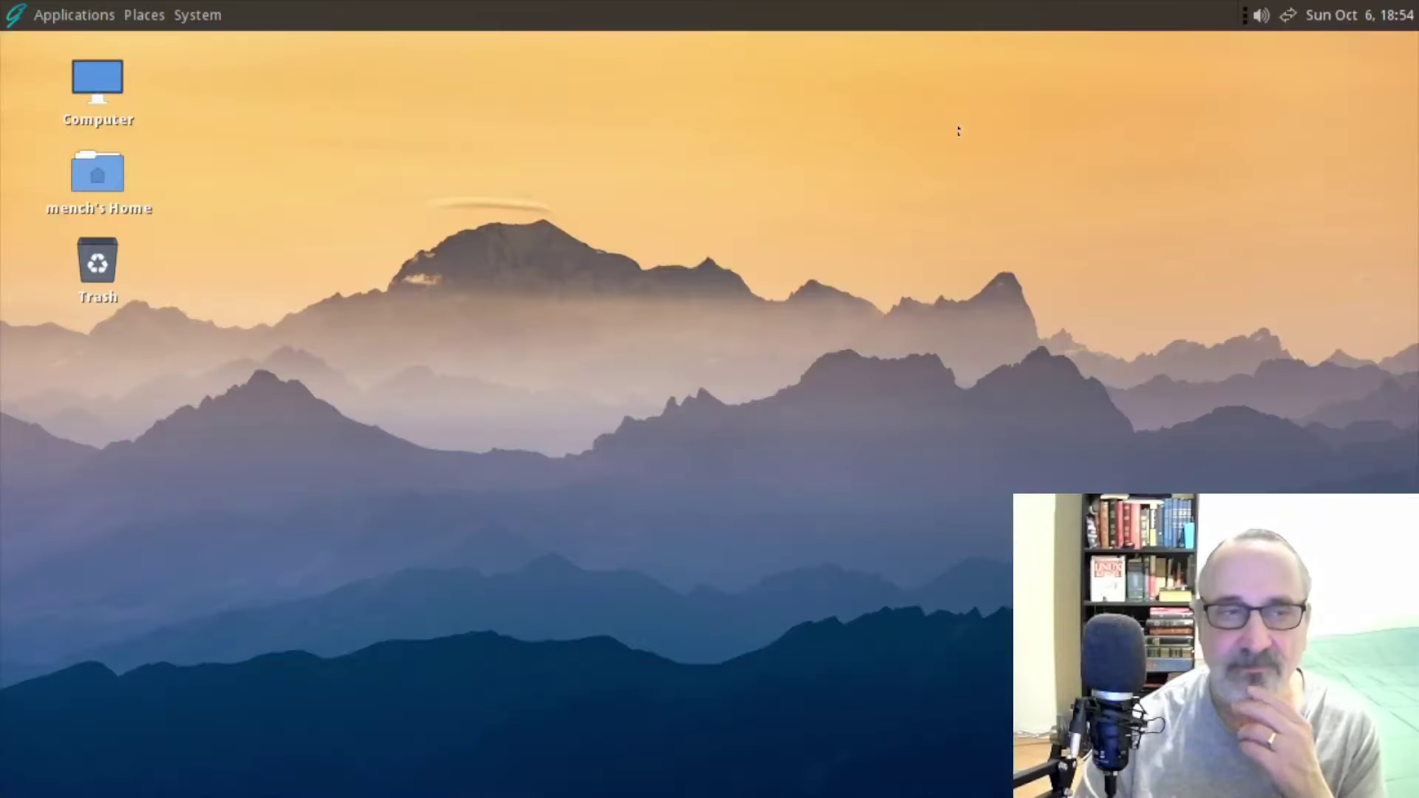
Step: Open the top-panel System menu to reveal its Control Center entry
left_click(190, 18)
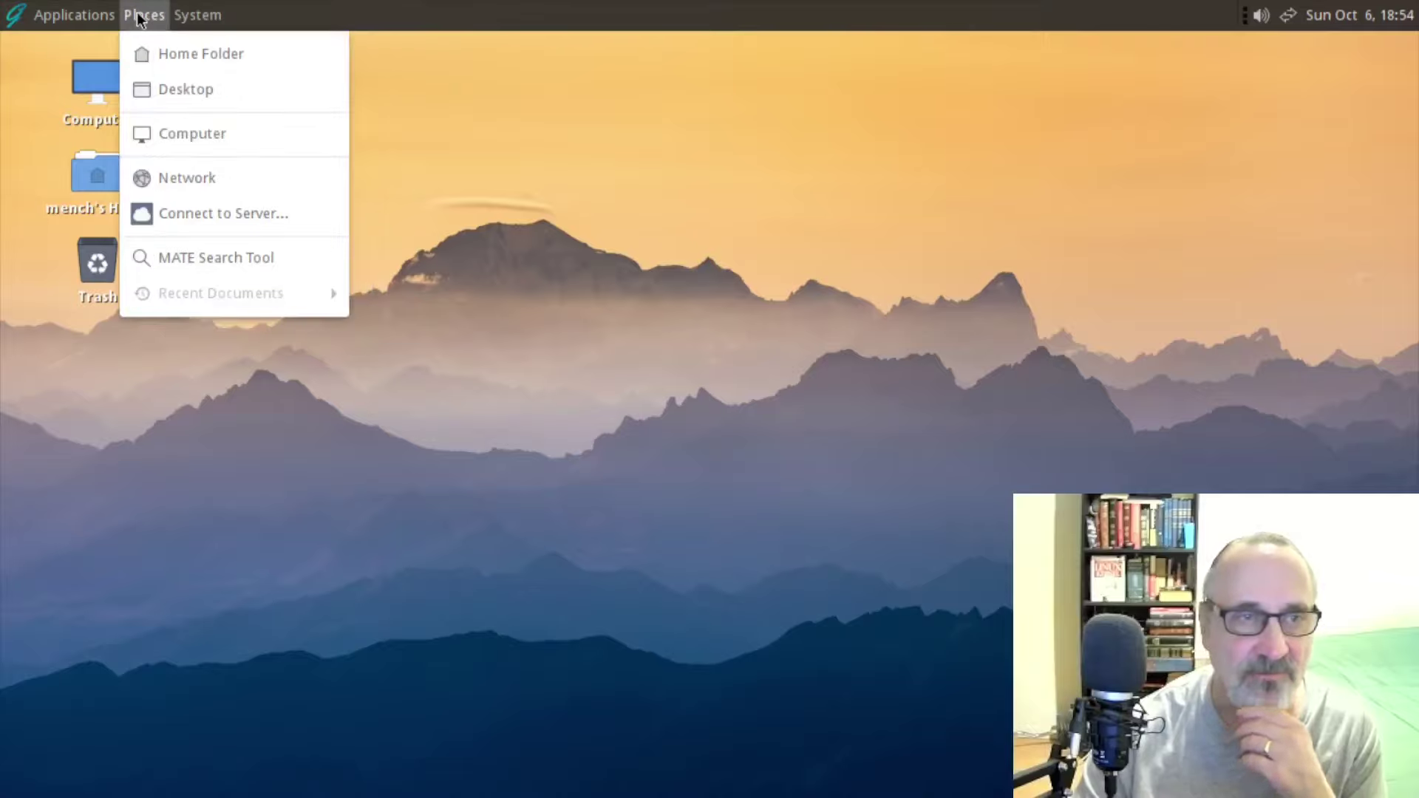
mouse_move(89, 20)
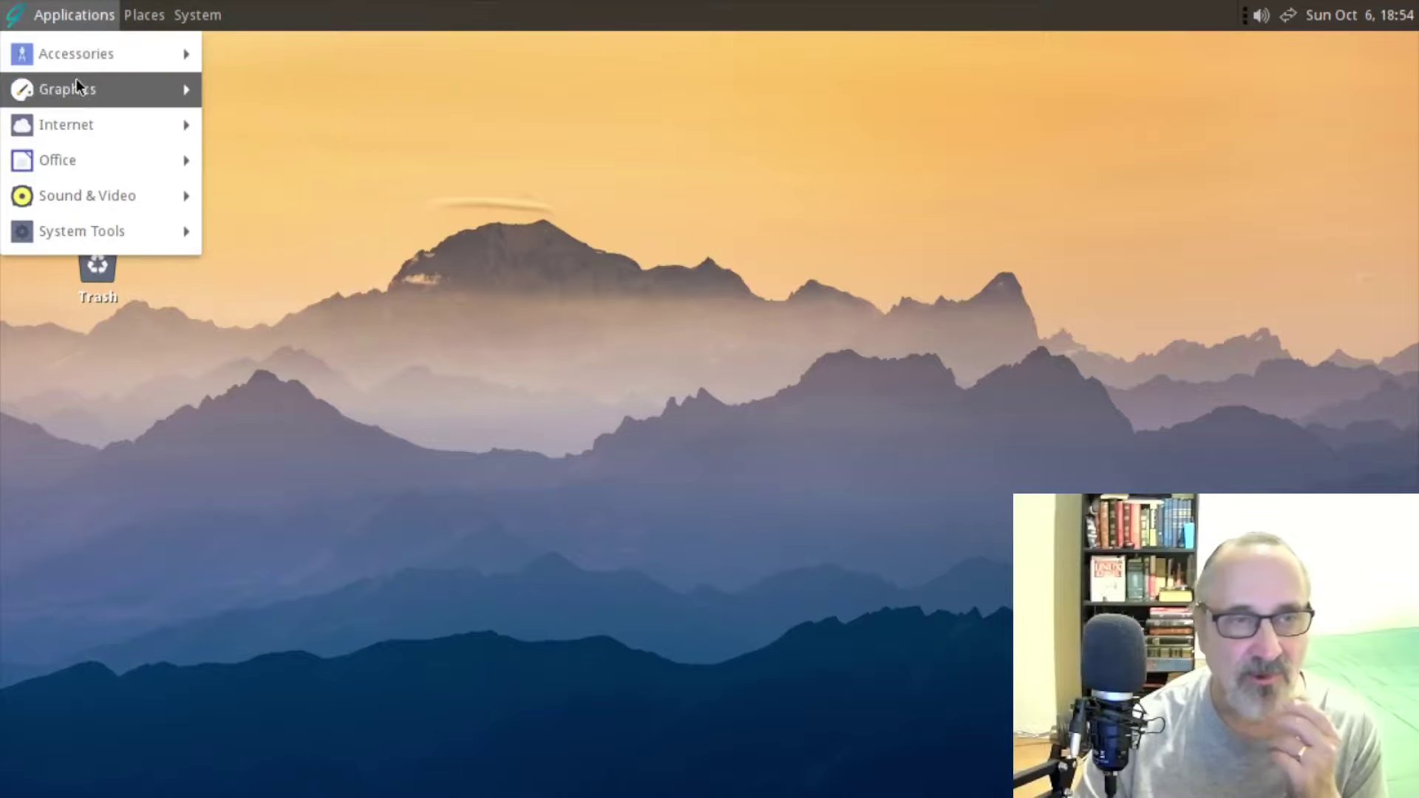
mouse_move(83, 209)
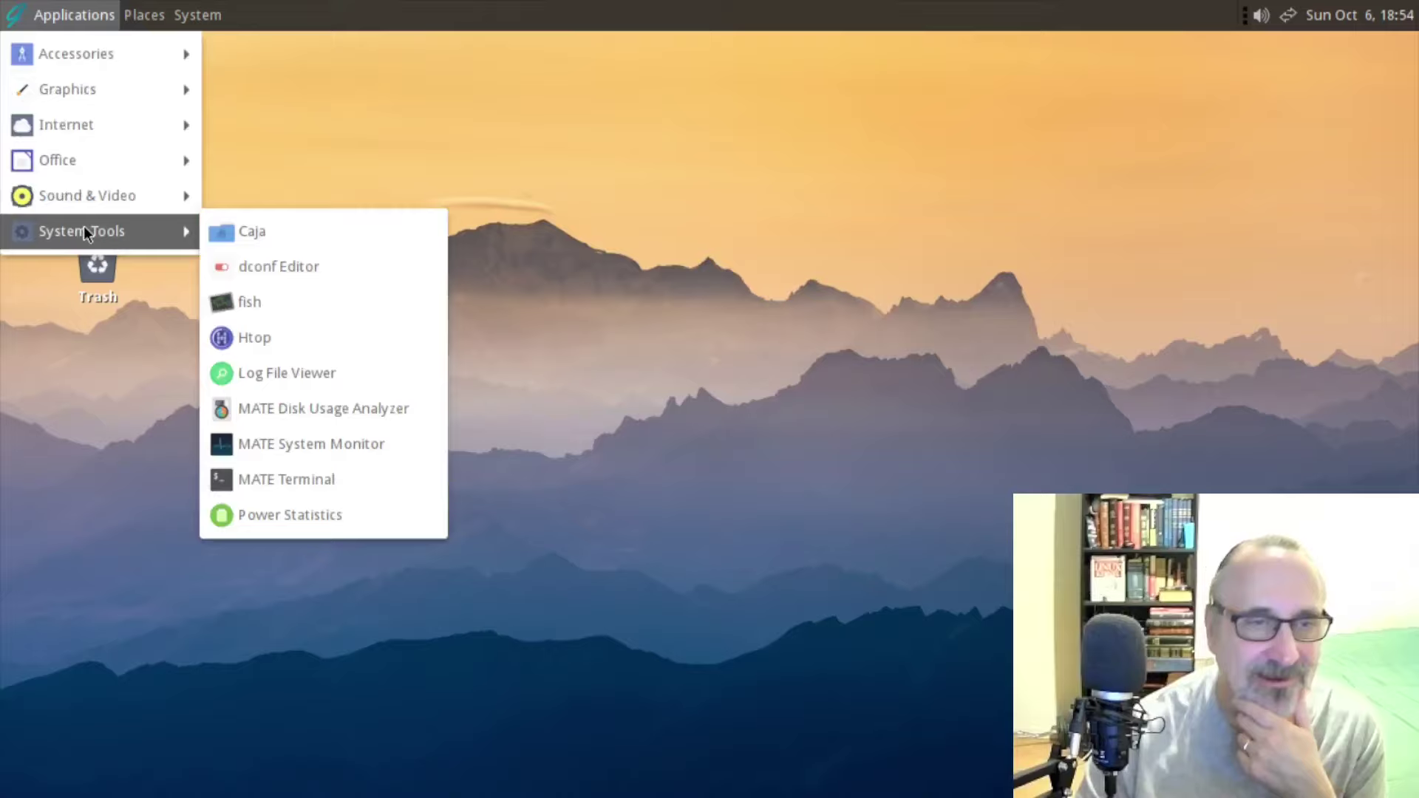
mouse_move(198, 15)
left_click(546, 115)
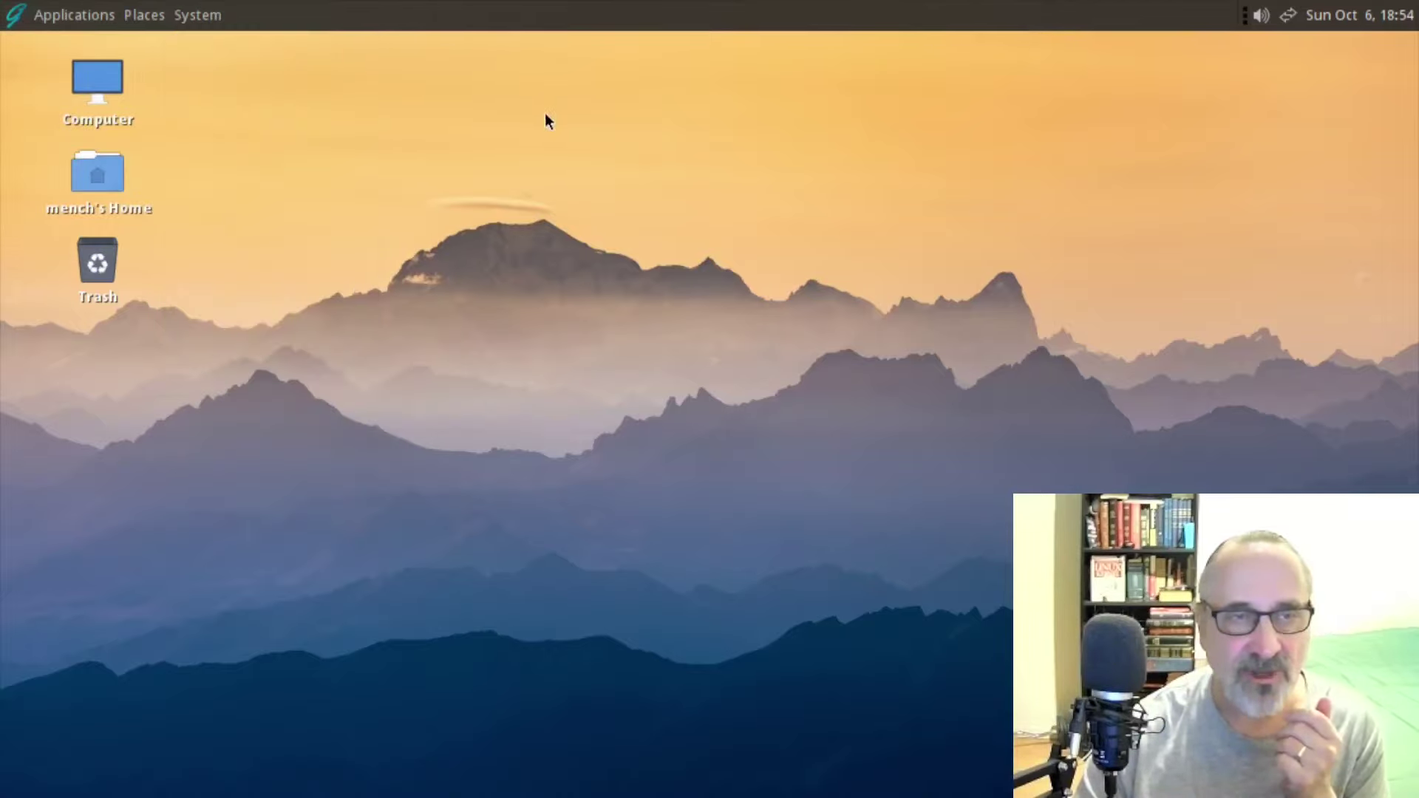
left_click(207, 16)
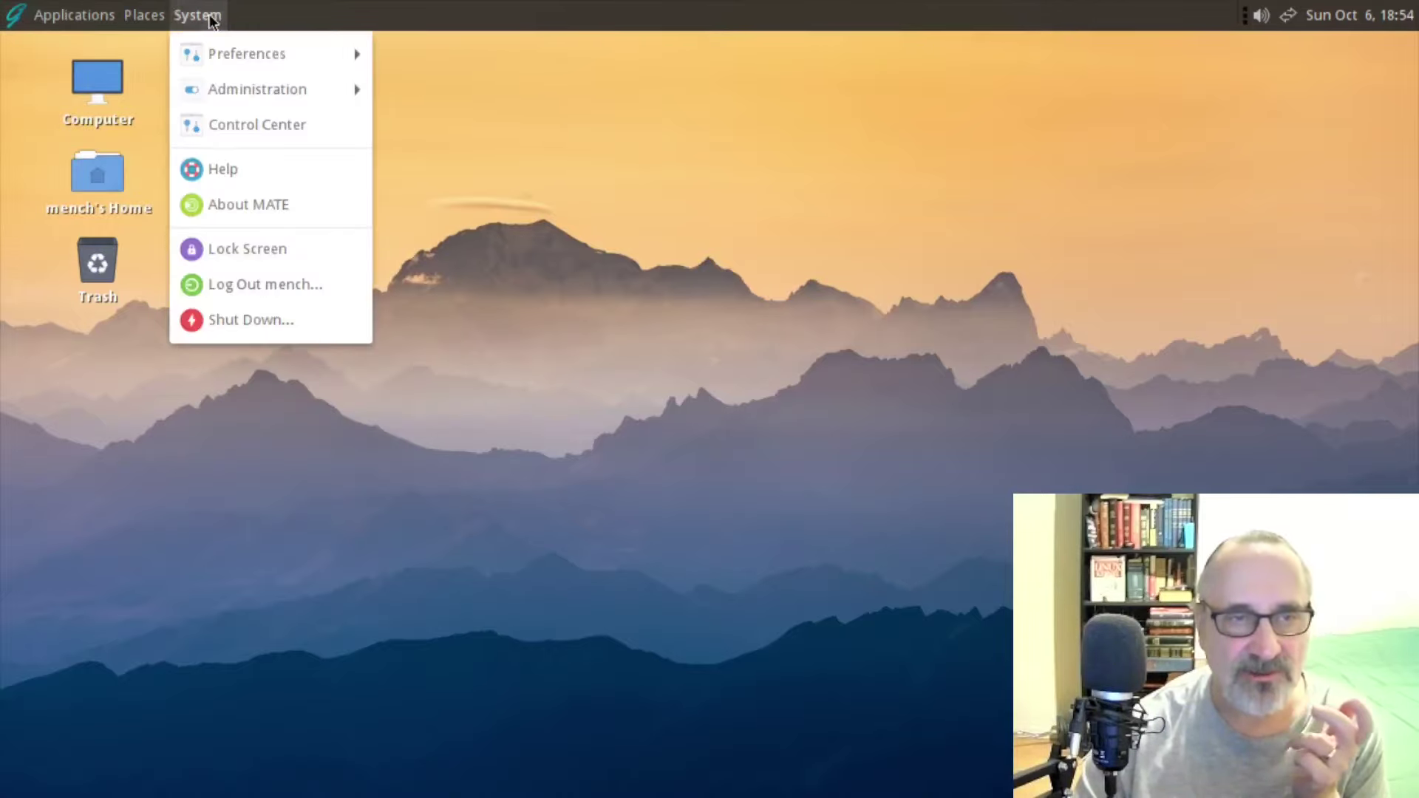
Step: Set the display resolution to 1280 x 720 in Control Center's Displays, keep it, and close
left_click(256, 124)
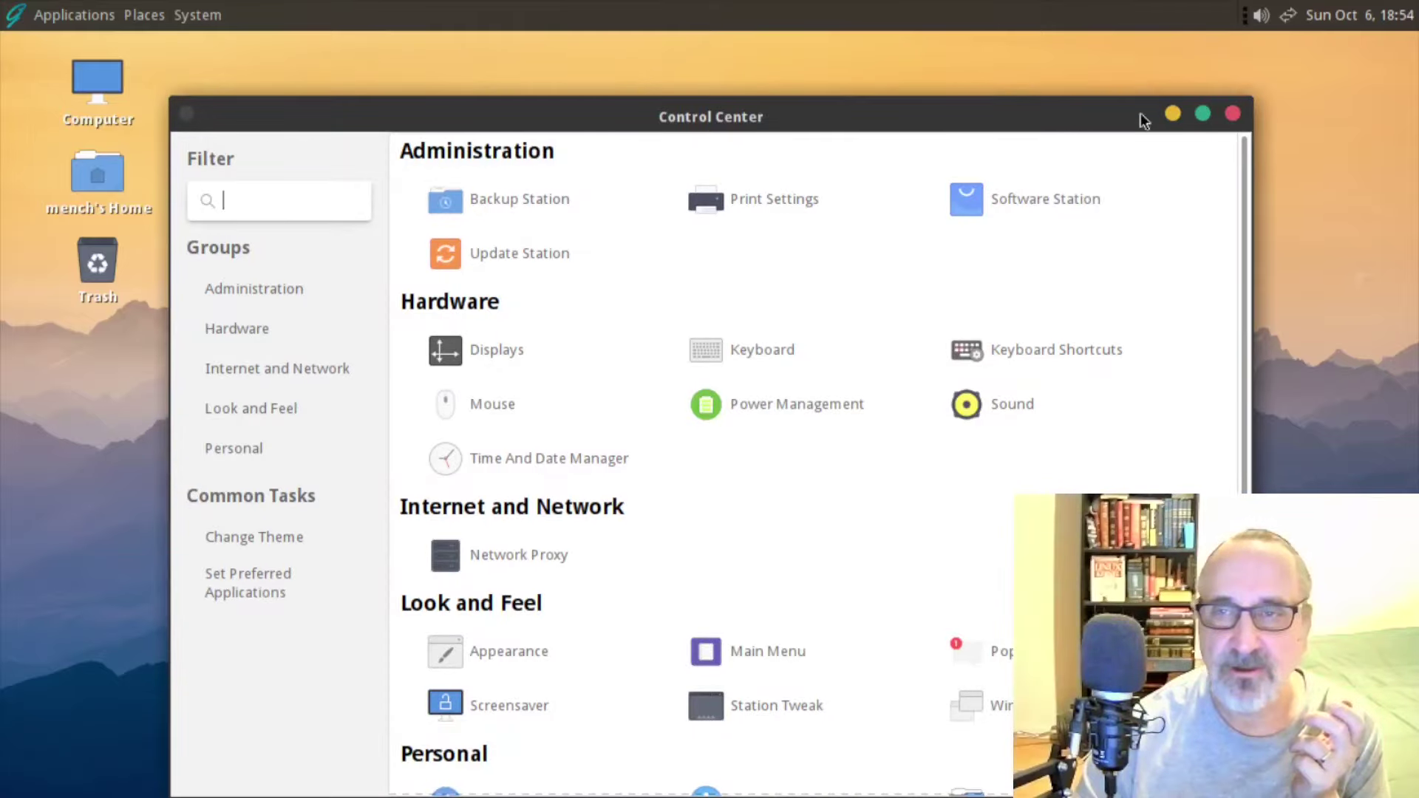
left_click(1203, 114)
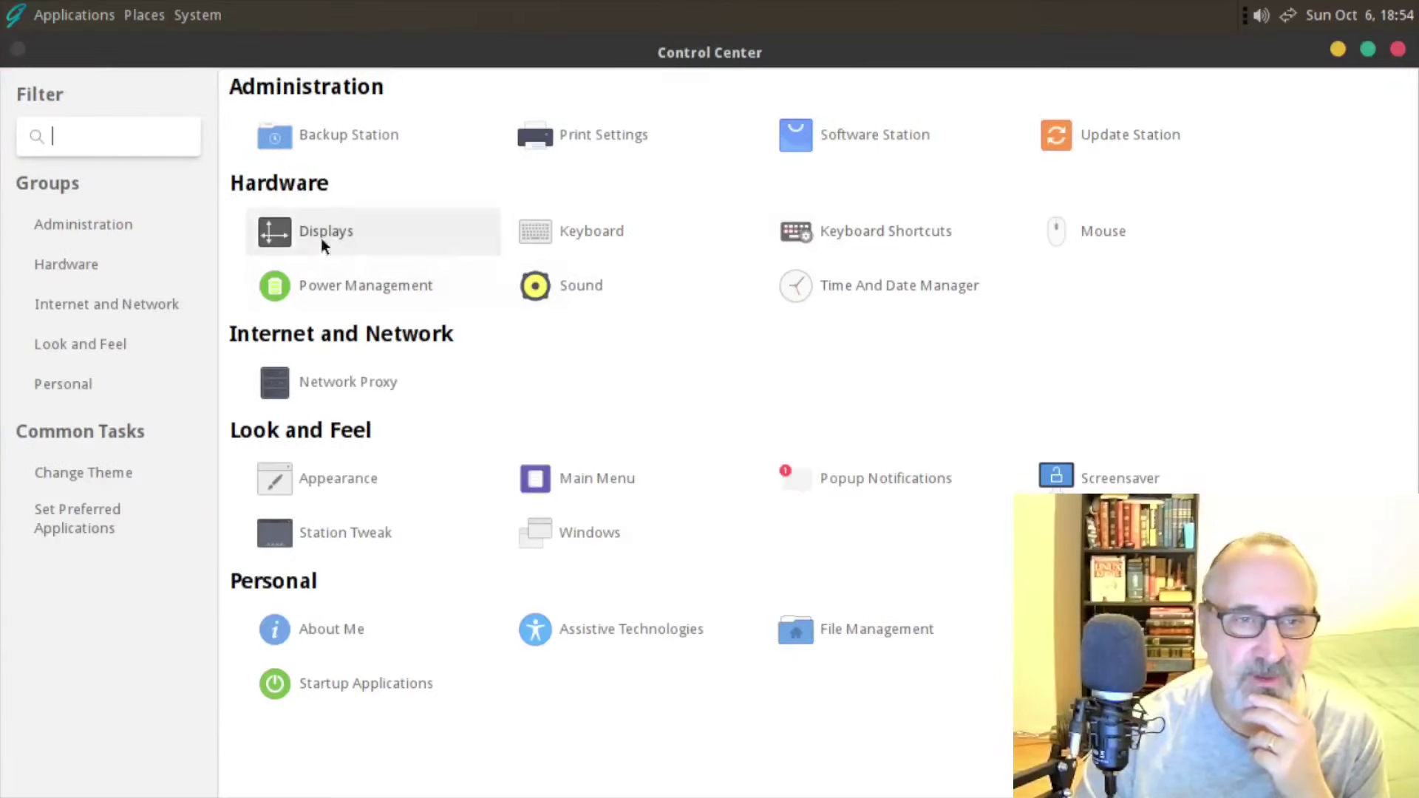
left_click(275, 232)
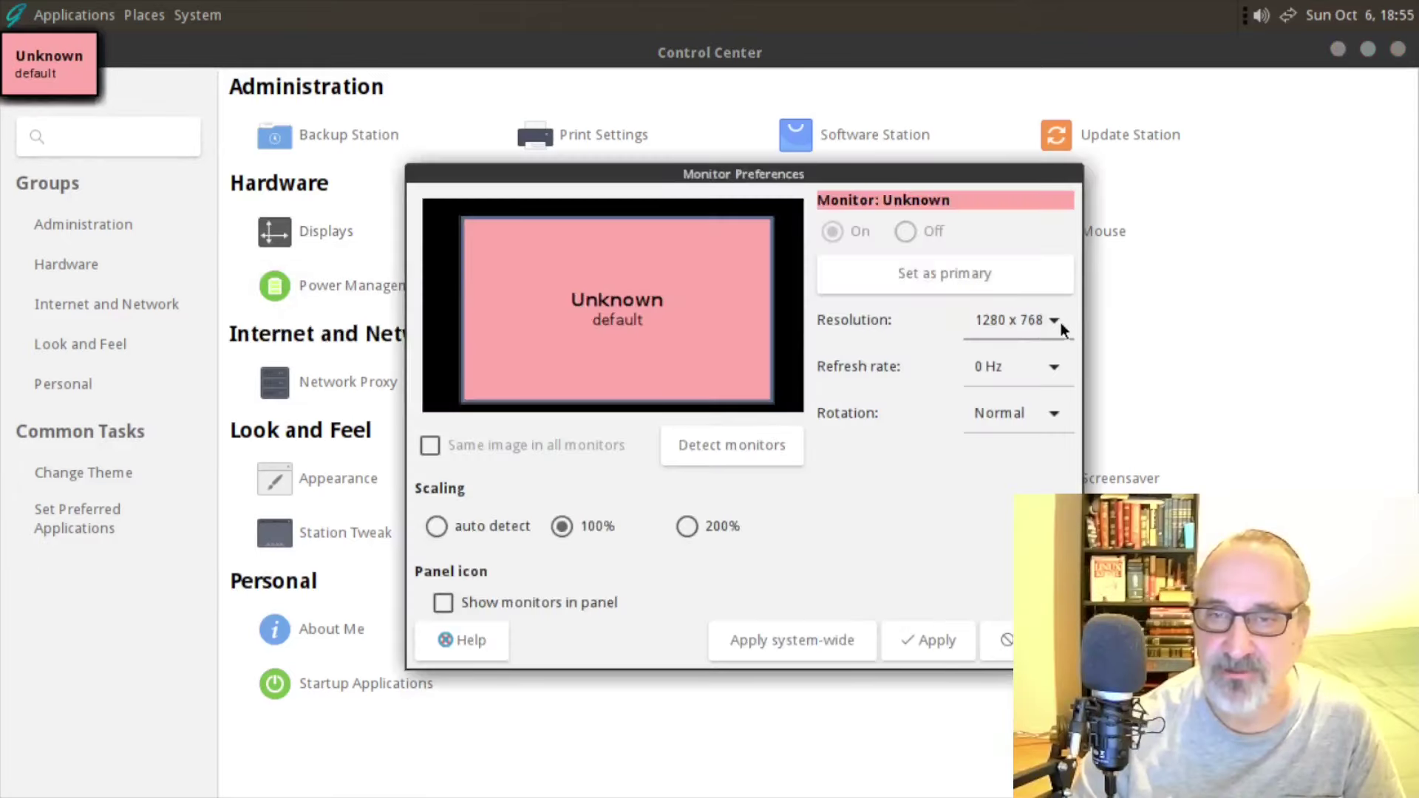
left_click(1058, 323)
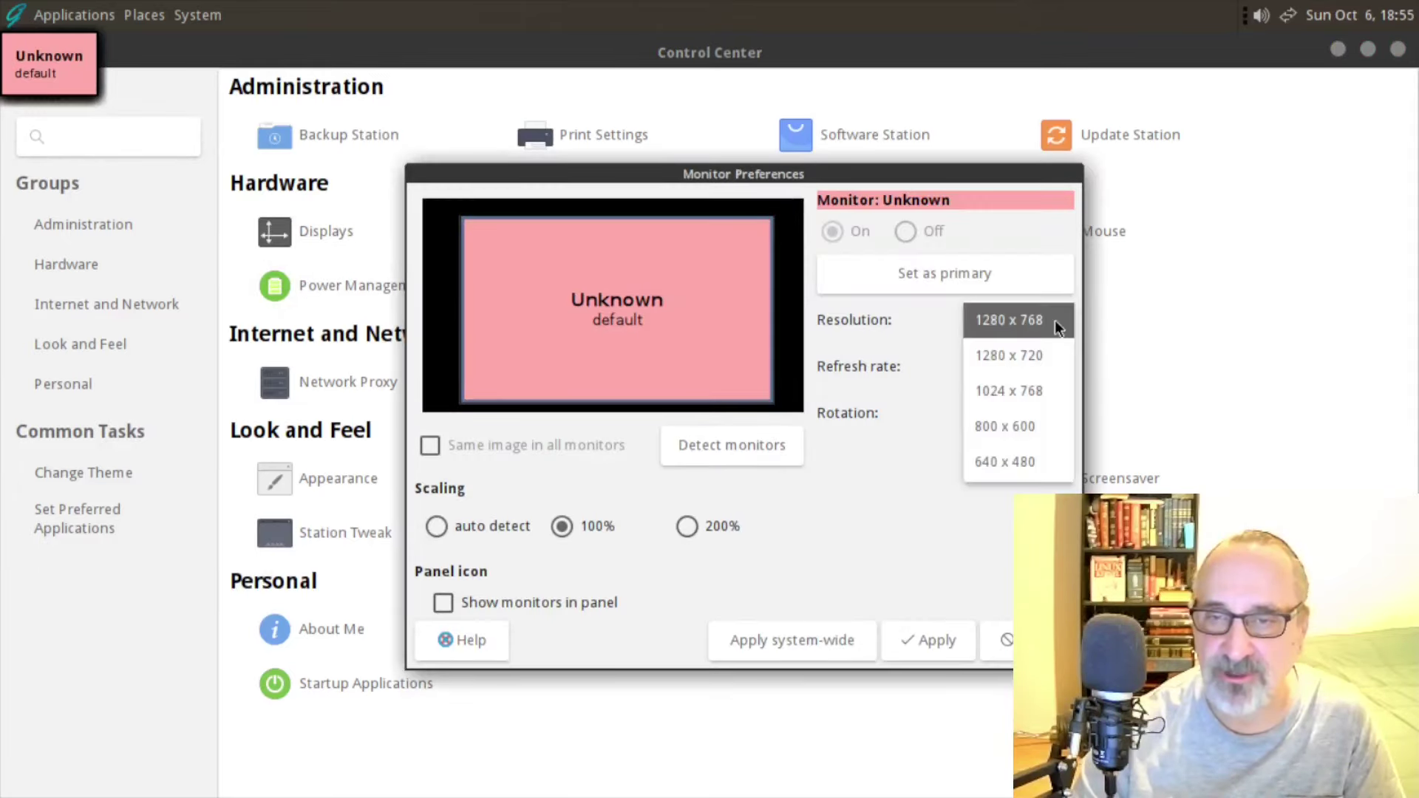
left_click(1023, 356)
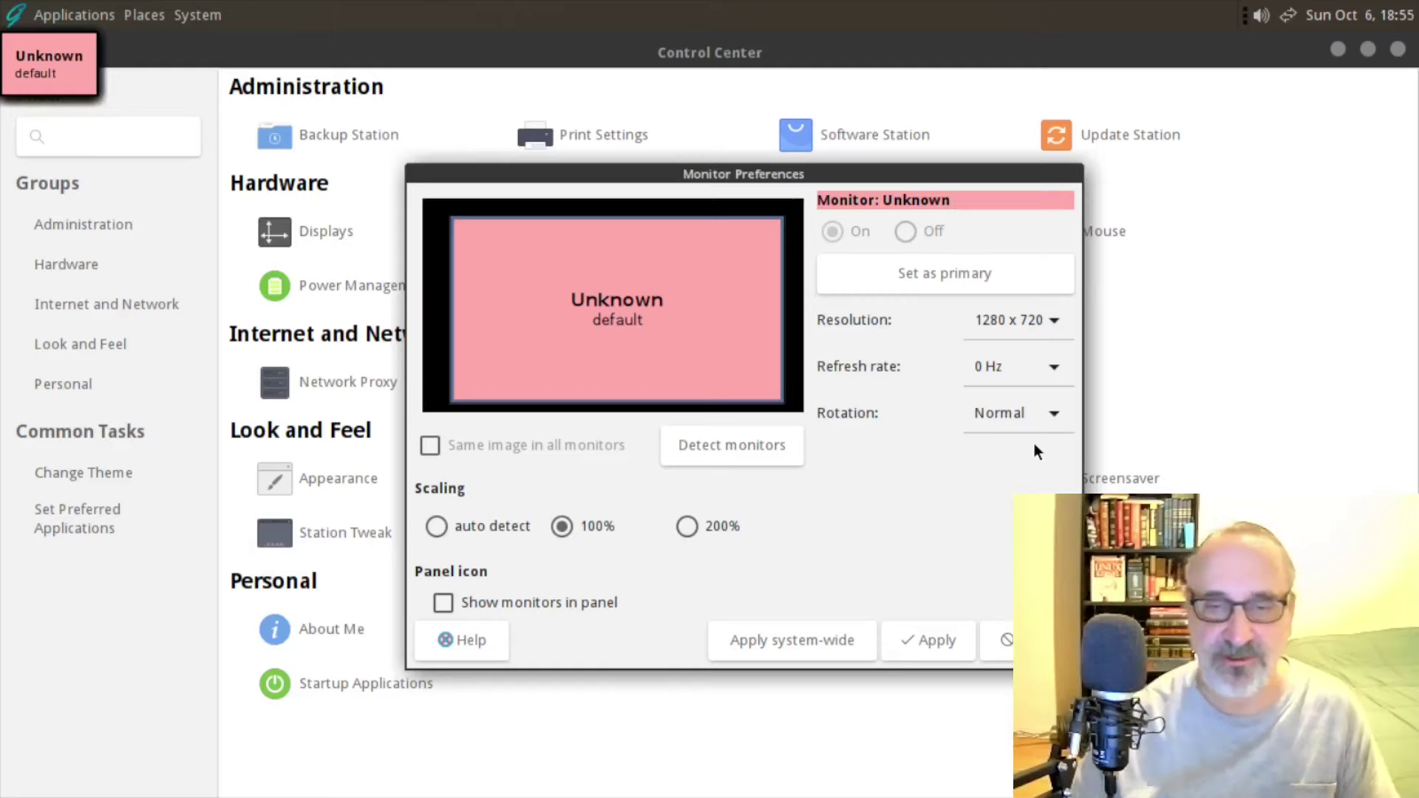
left_click(933, 642)
left_click(856, 427)
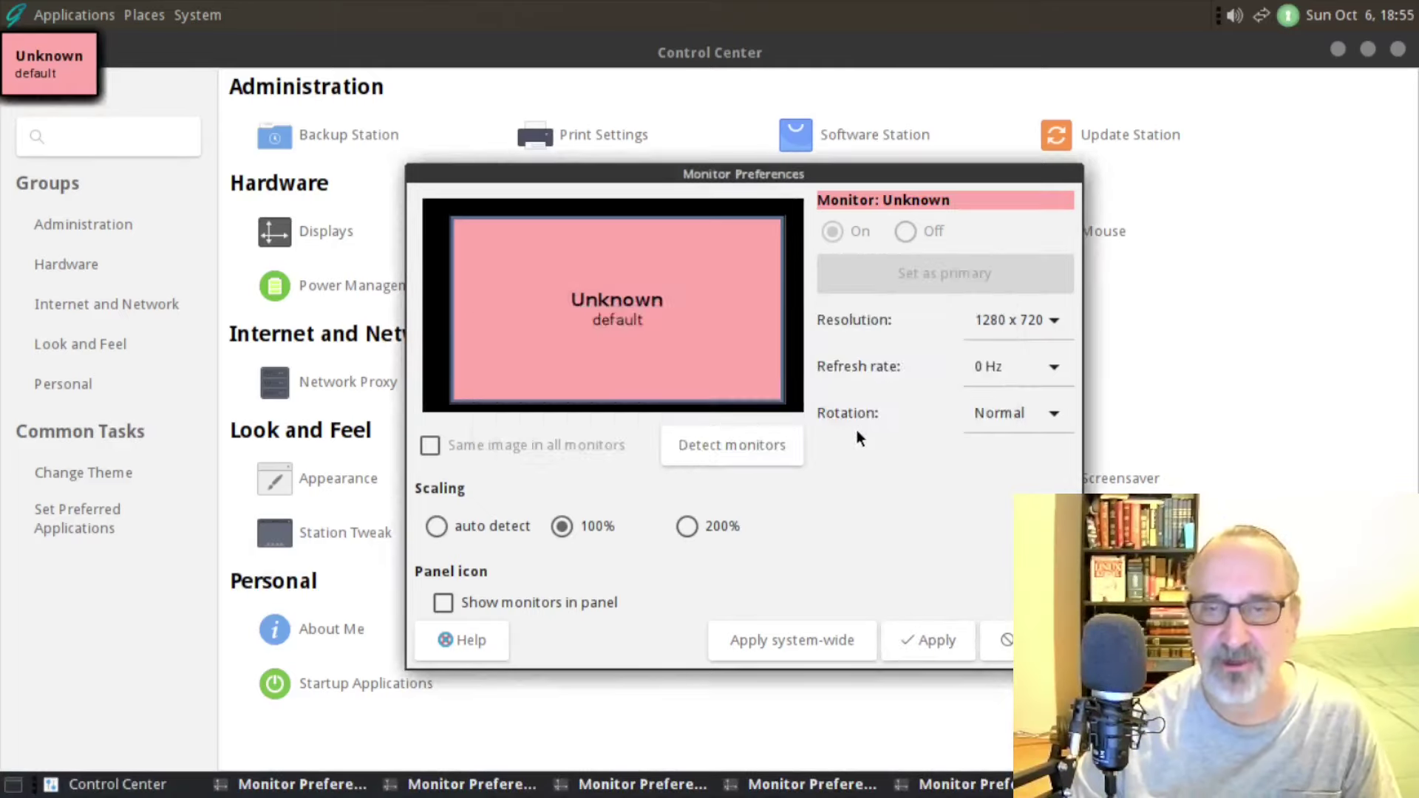
left_click(1027, 640)
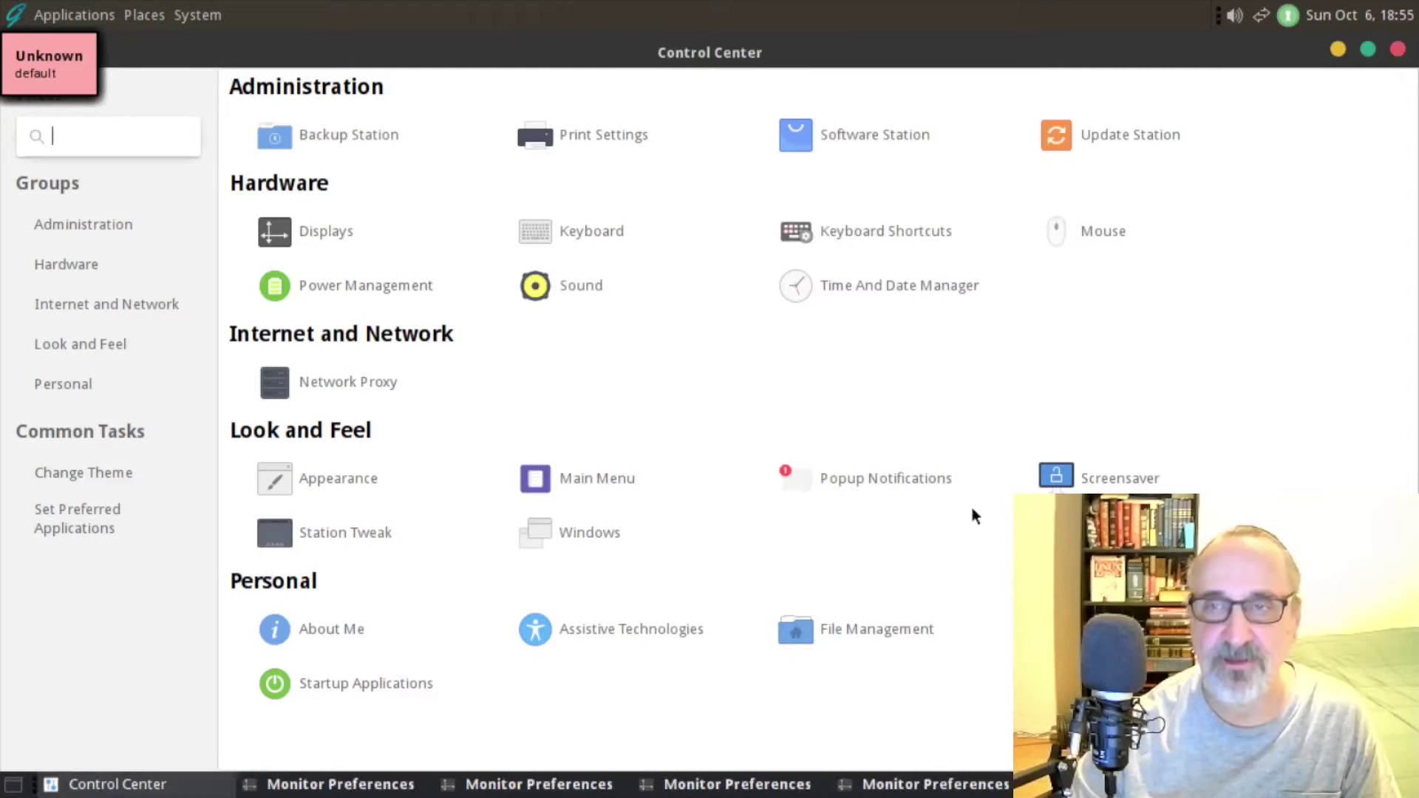
left_click(1398, 49)
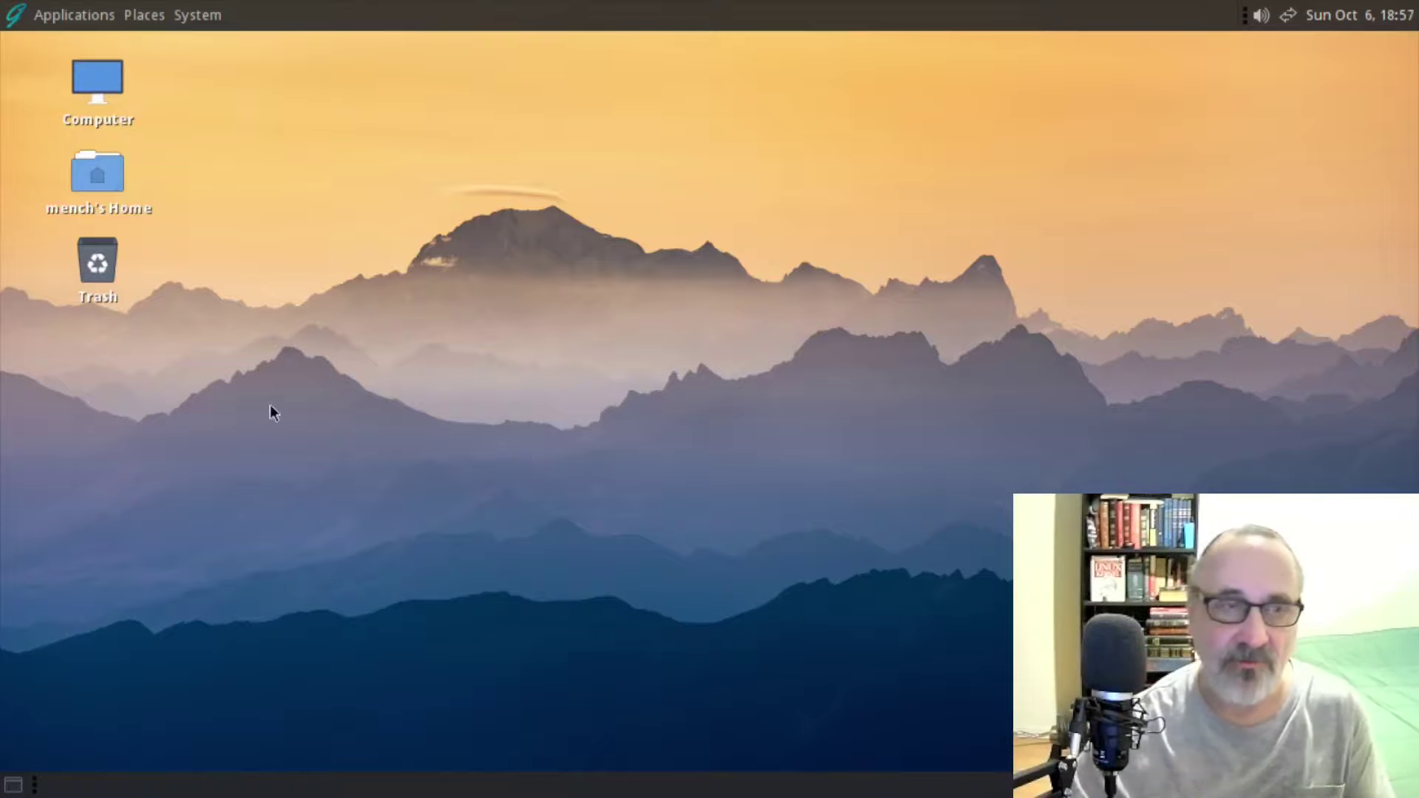
Step: Switch to the rightmost workspace and open the Applications menu
left_click(197, 14)
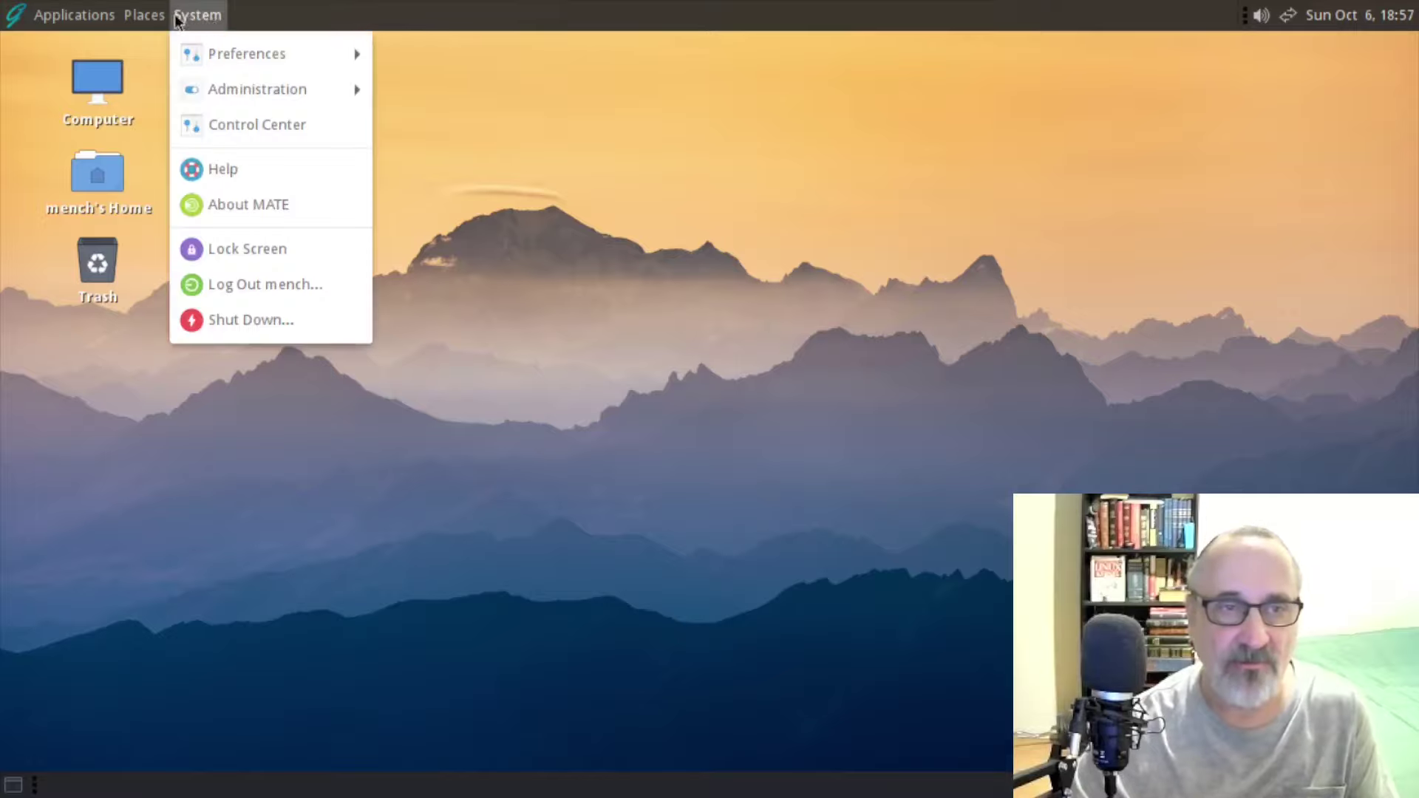
left_click(222, 288)
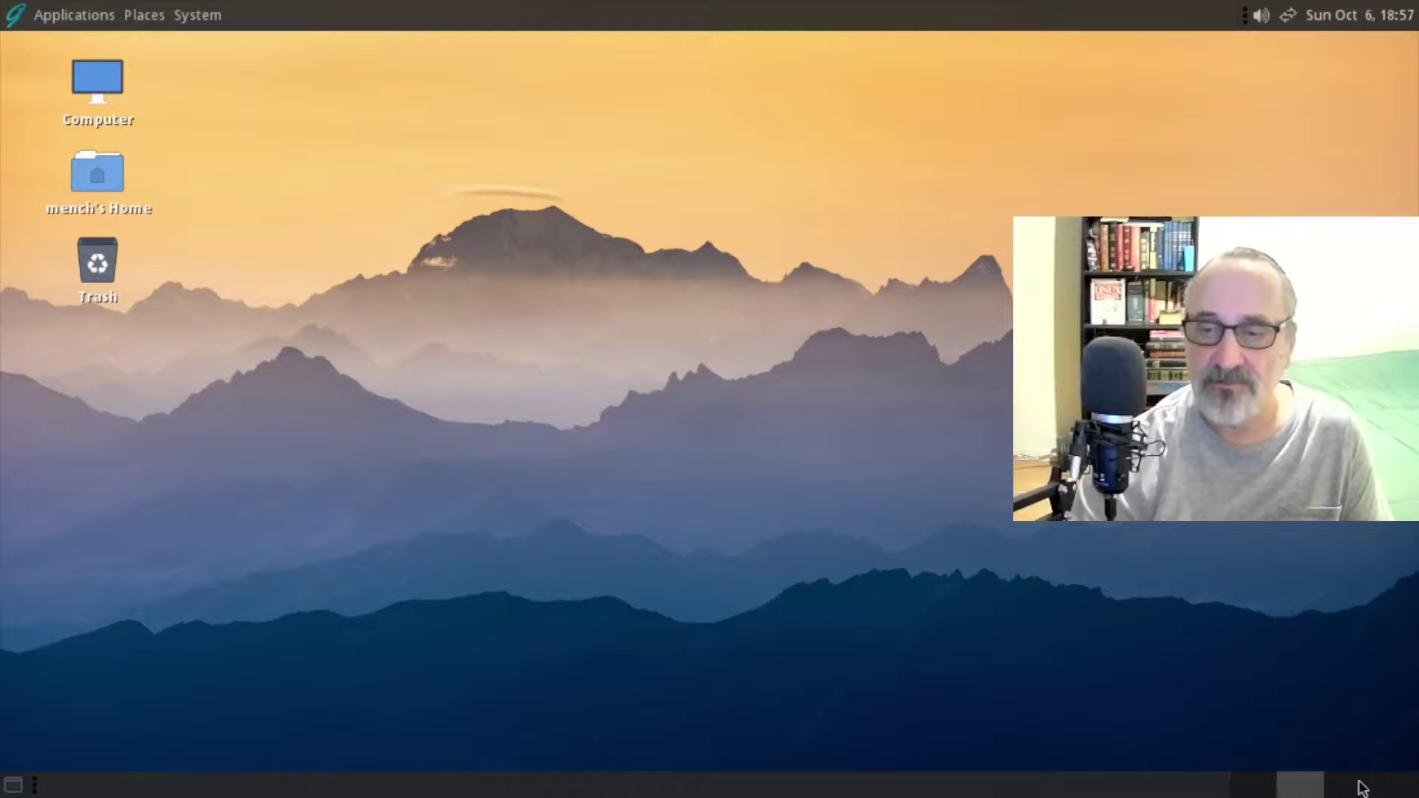
left_click(1397, 788)
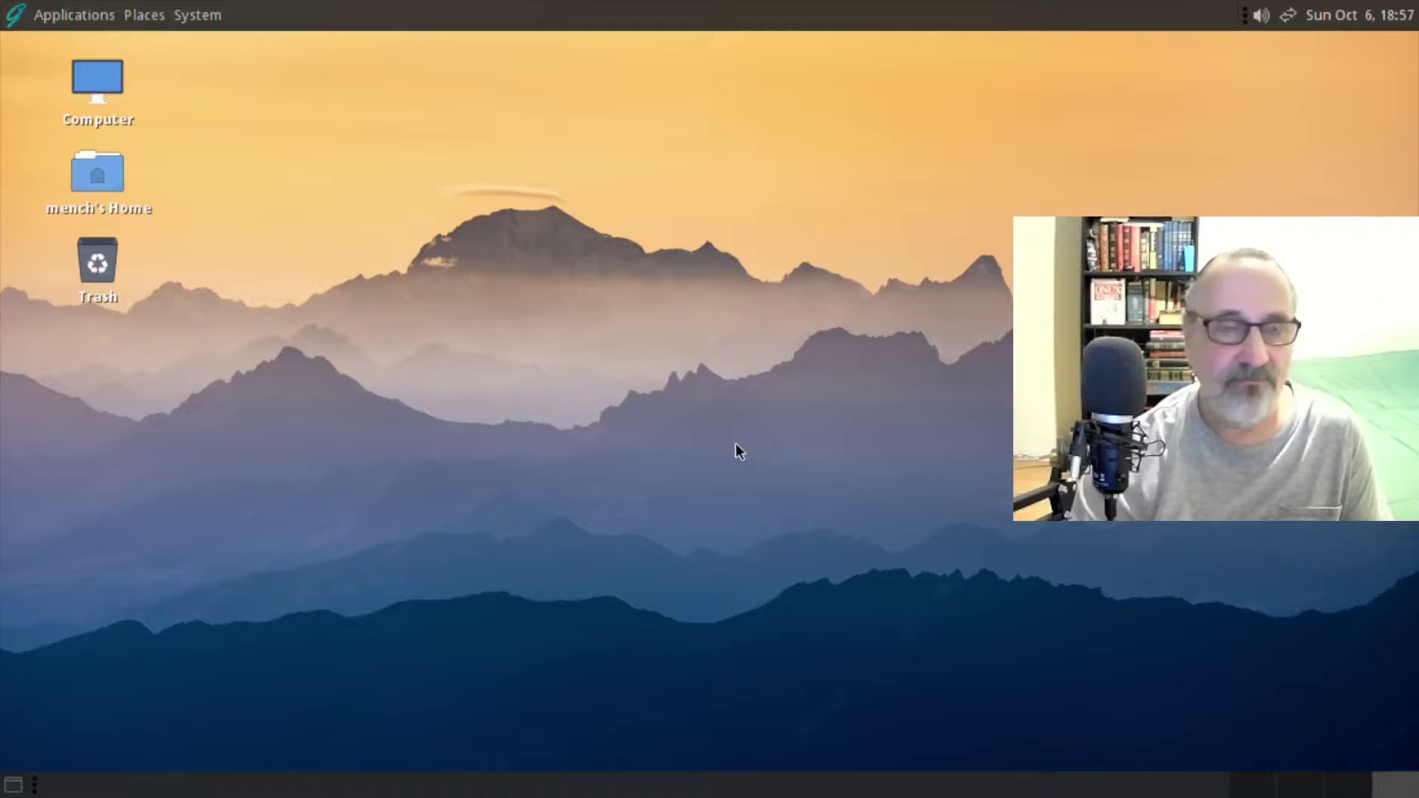
left_click(60, 16)
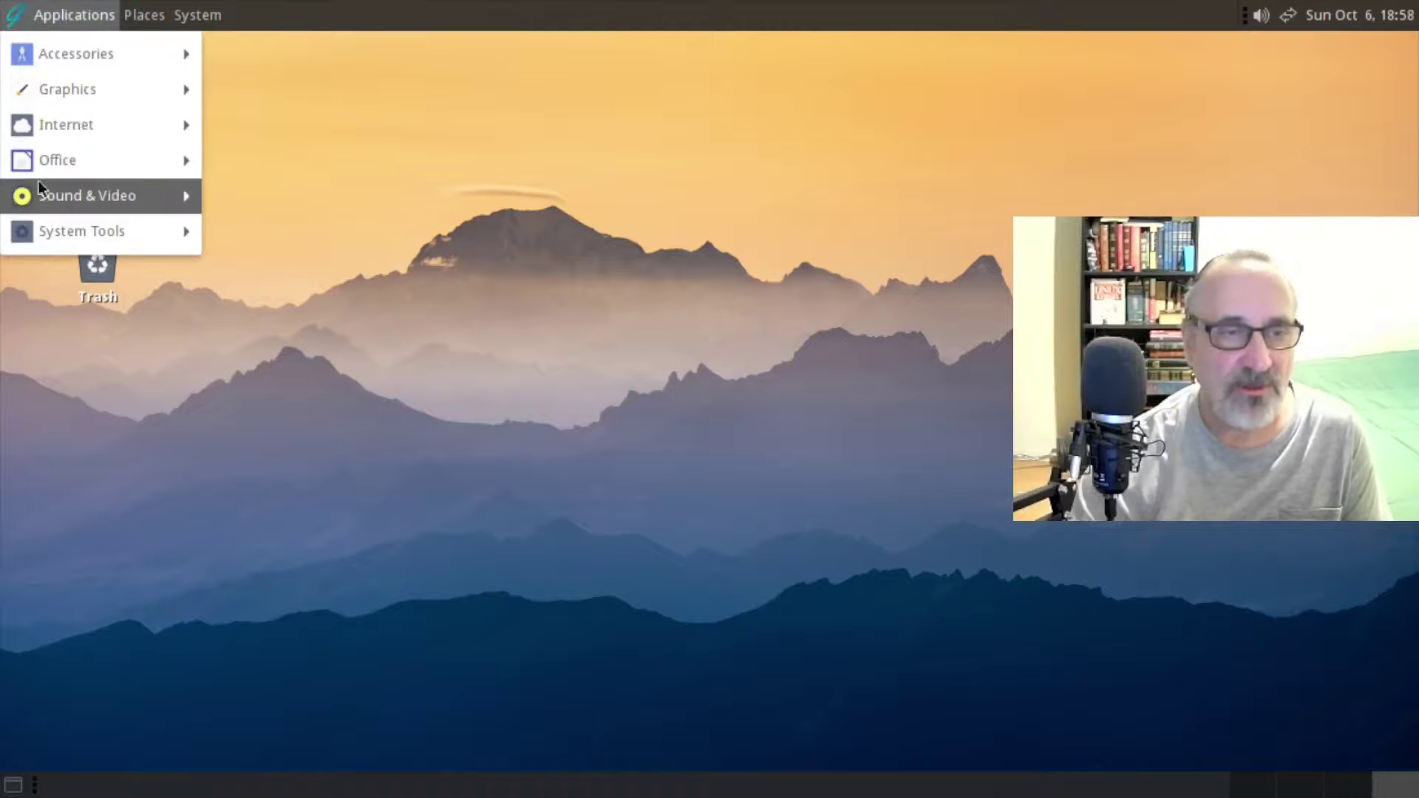
Step: Launch a fish terminal and run neofetch, showing GhostBSD 24.07.3 at 1280x720
mouse_move(53, 234)
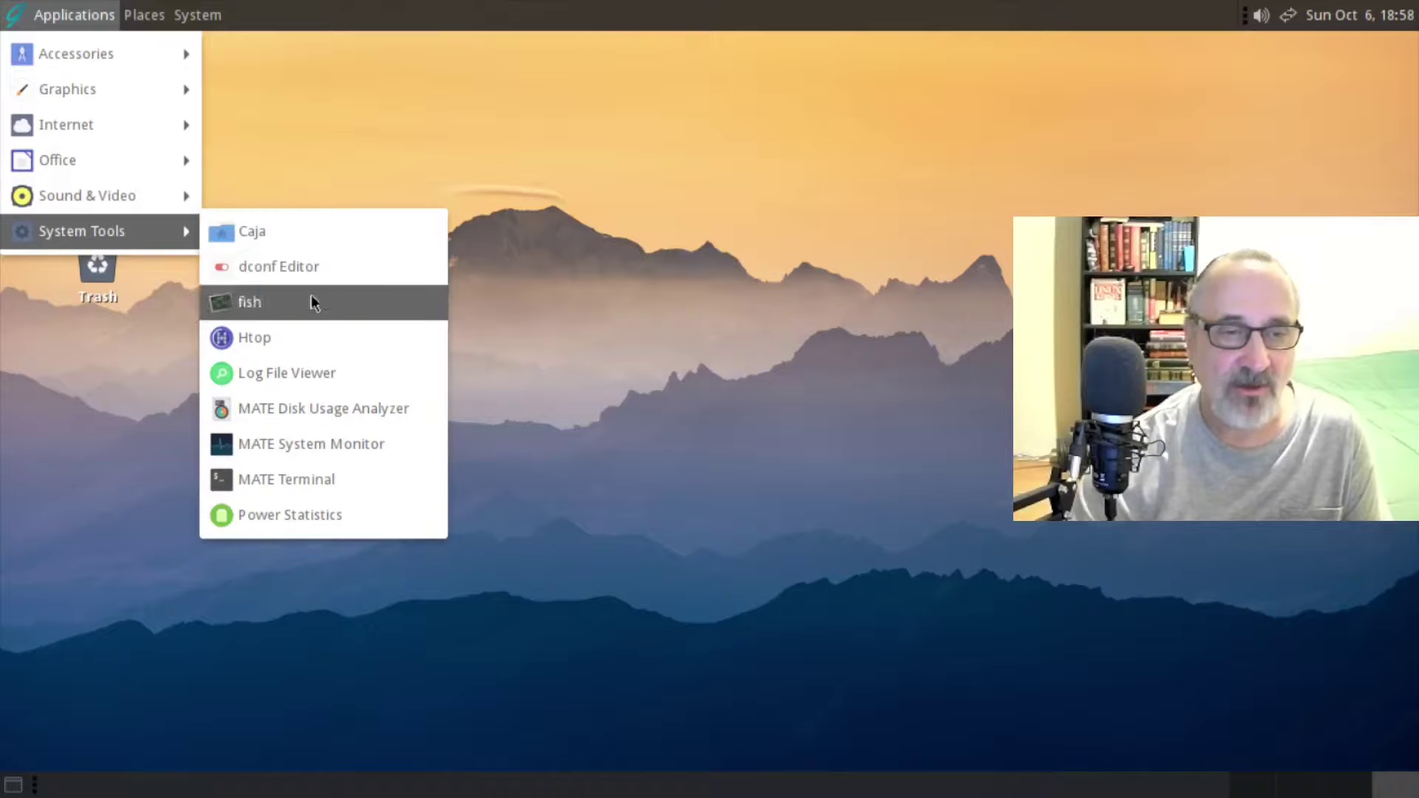
left_click(318, 485)
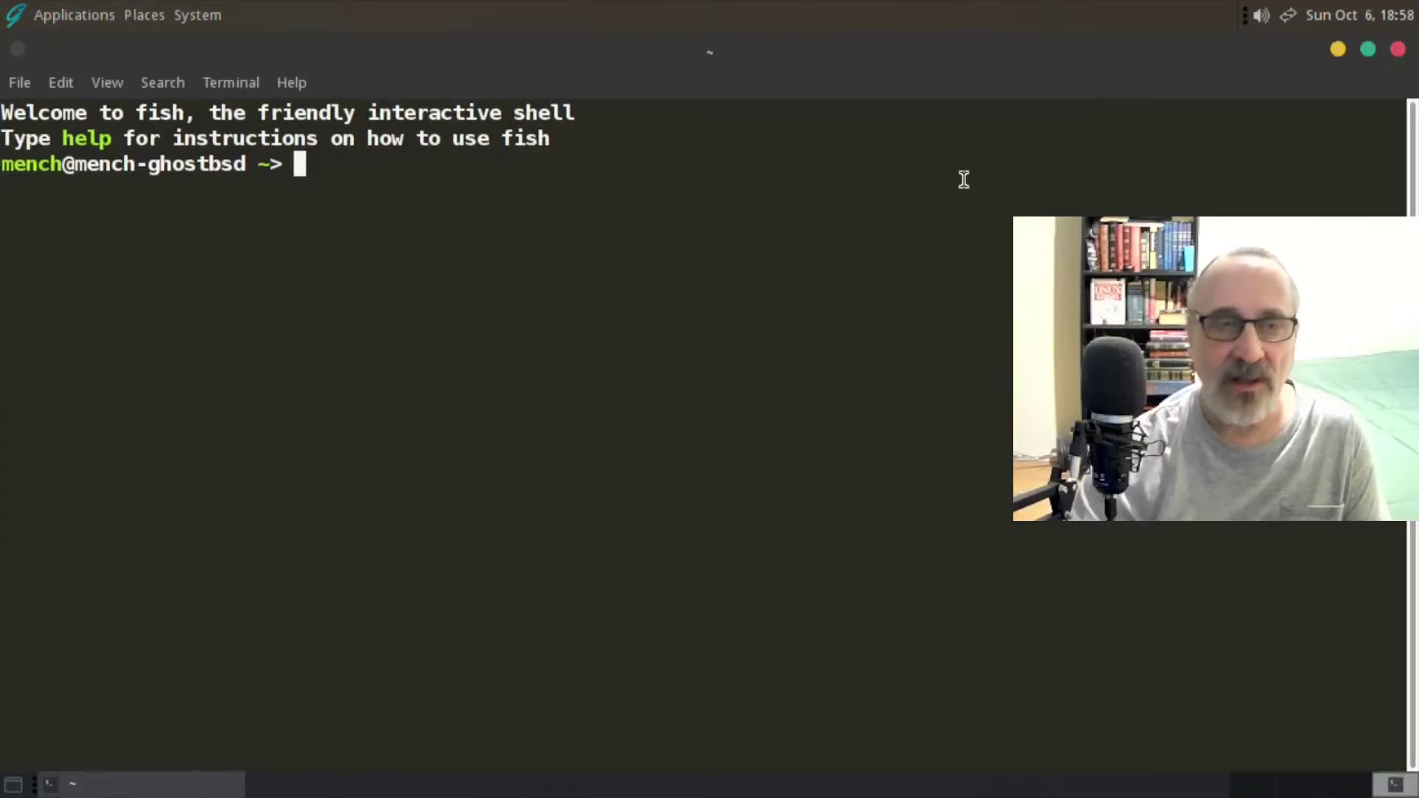
type("neofet")
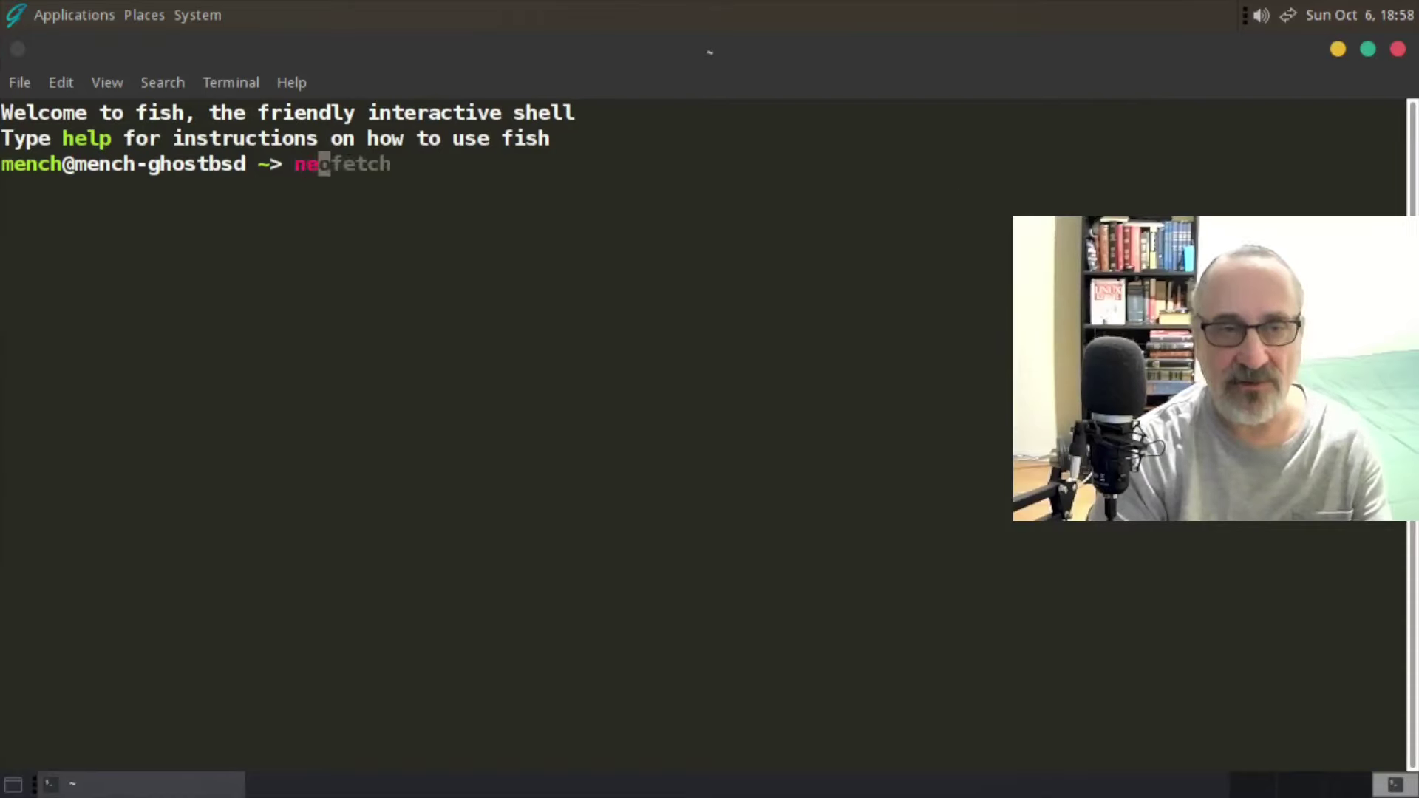
type("ch")
key("Return")
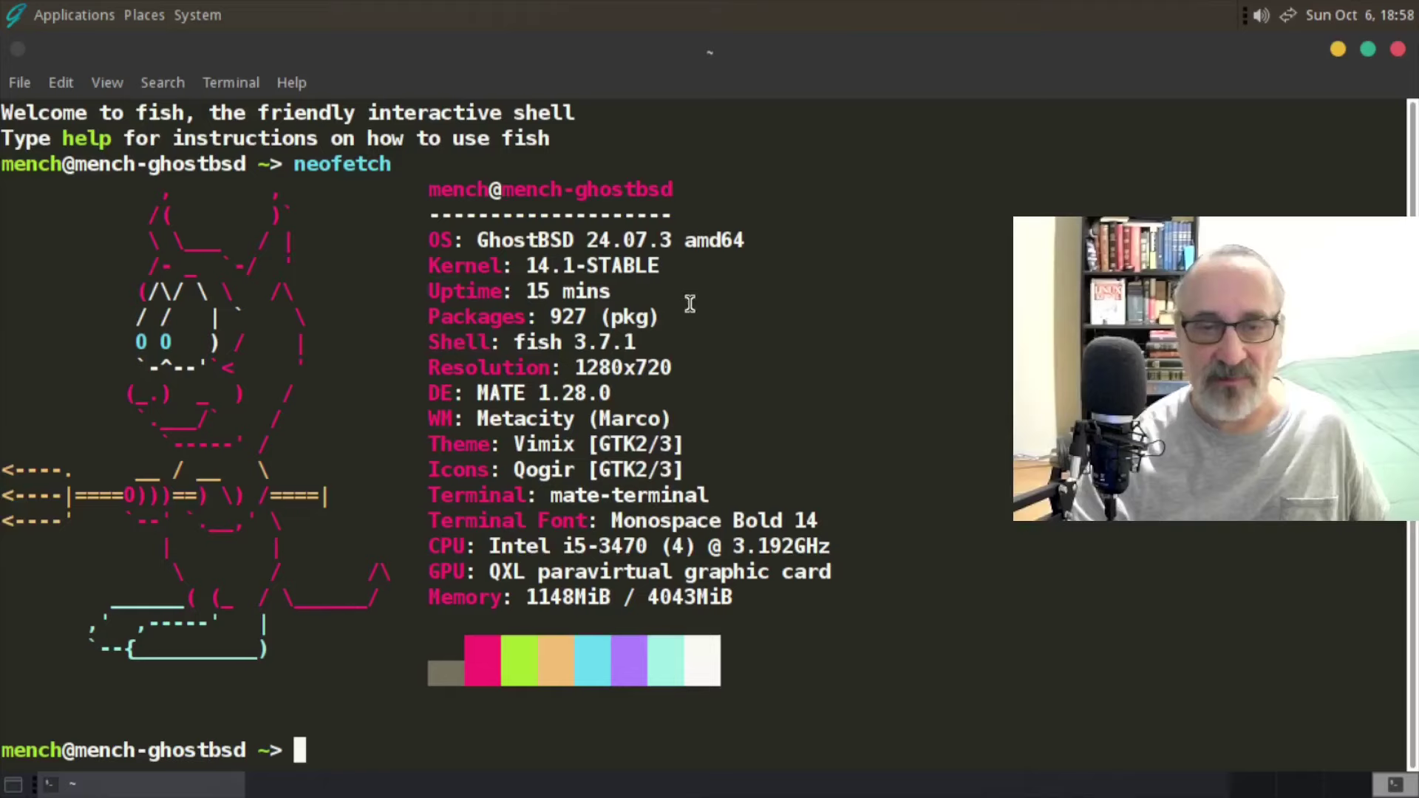
Step: Highlight the mate-terminal and MATE 1.28.0 output lines, then clear the screen
left_click_drag(724, 484, 434, 495)
left_click(646, 416)
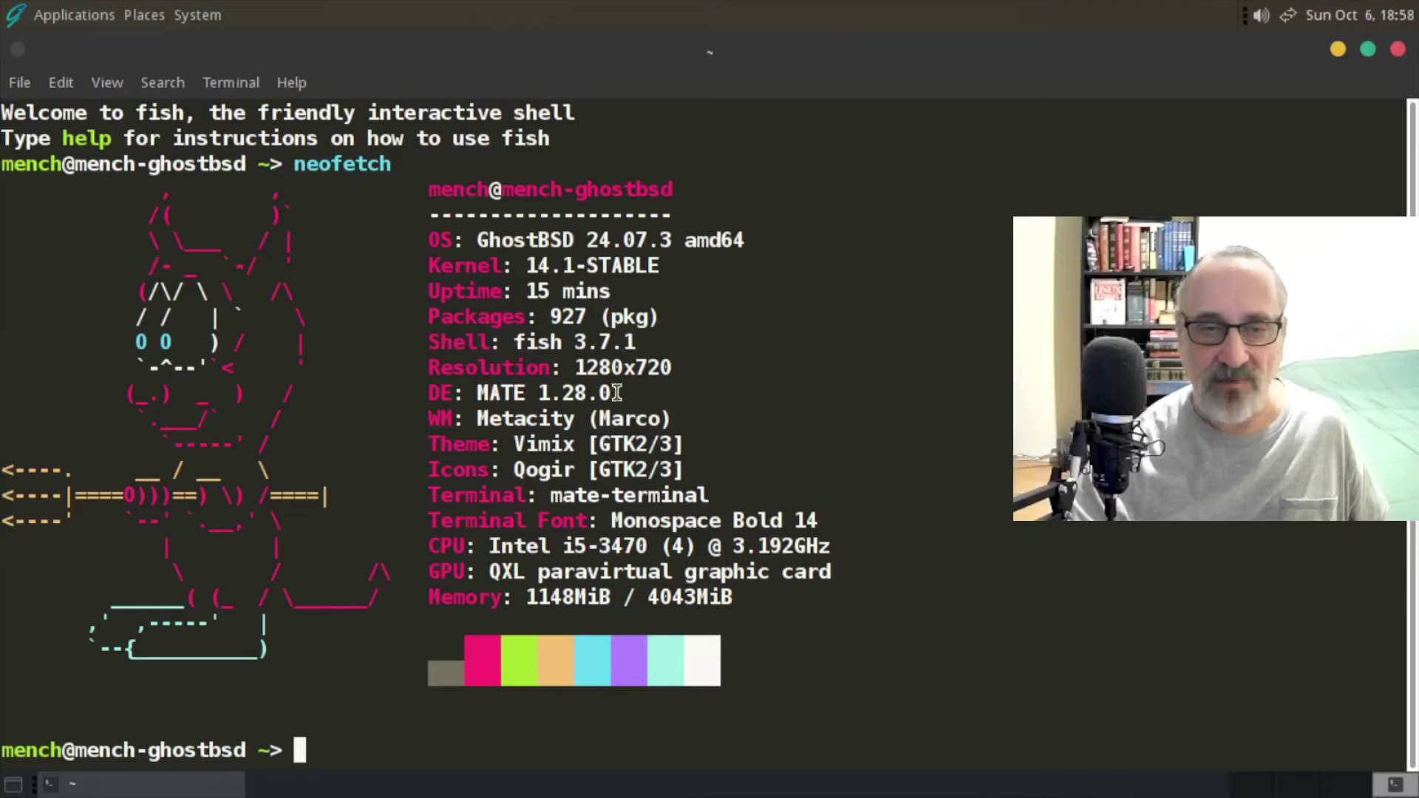
left_click_drag(617, 393, 427, 392)
left_click(427, 392)
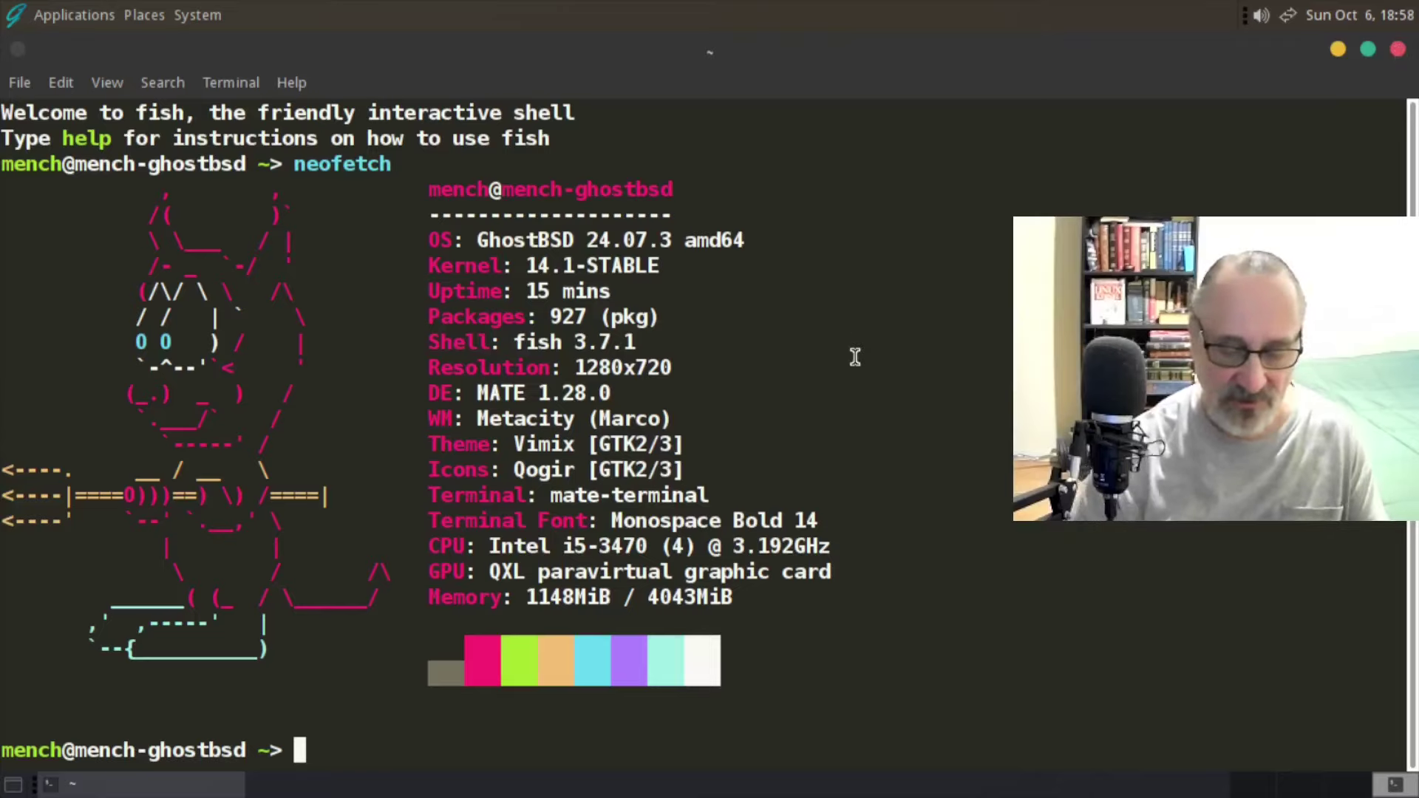
key("ctrl+l")
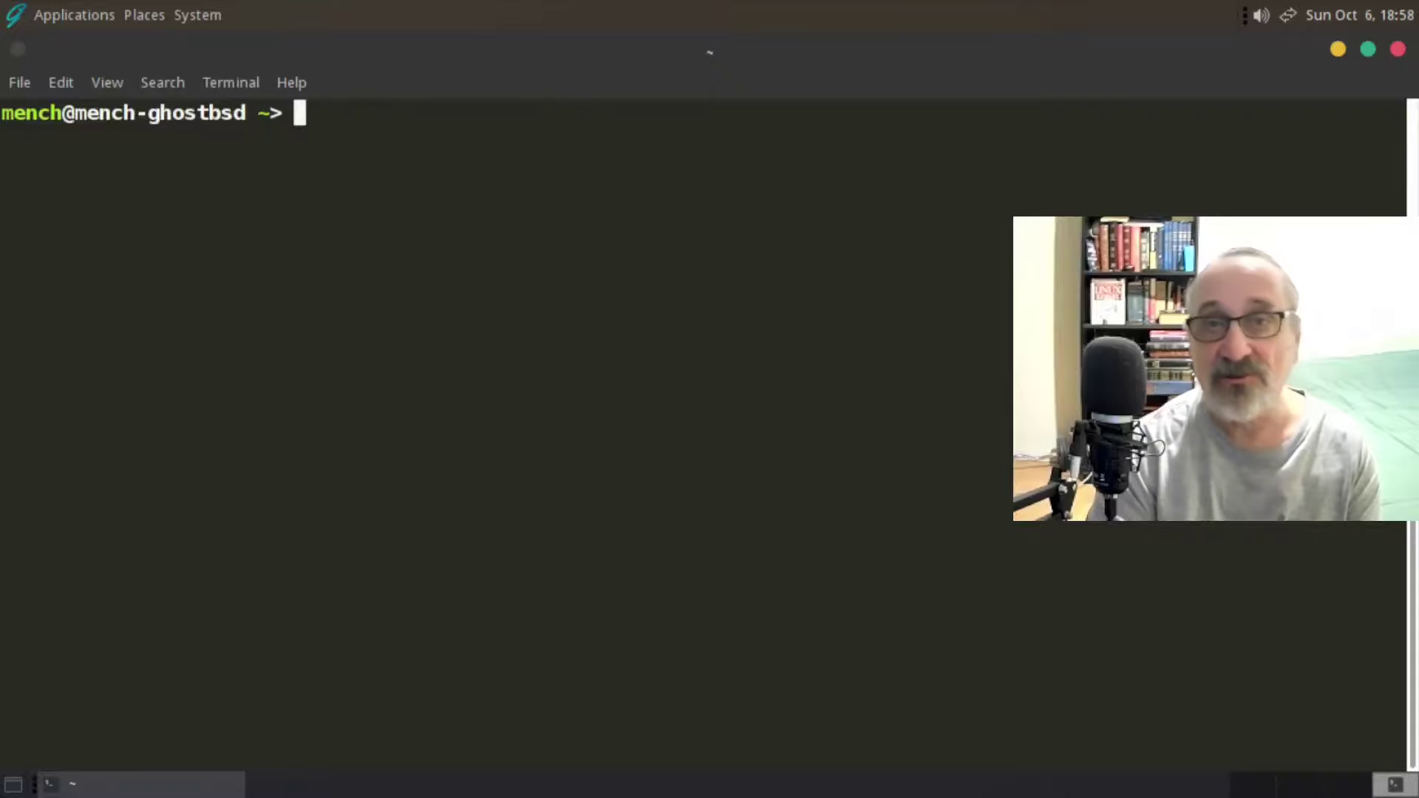
type("su")
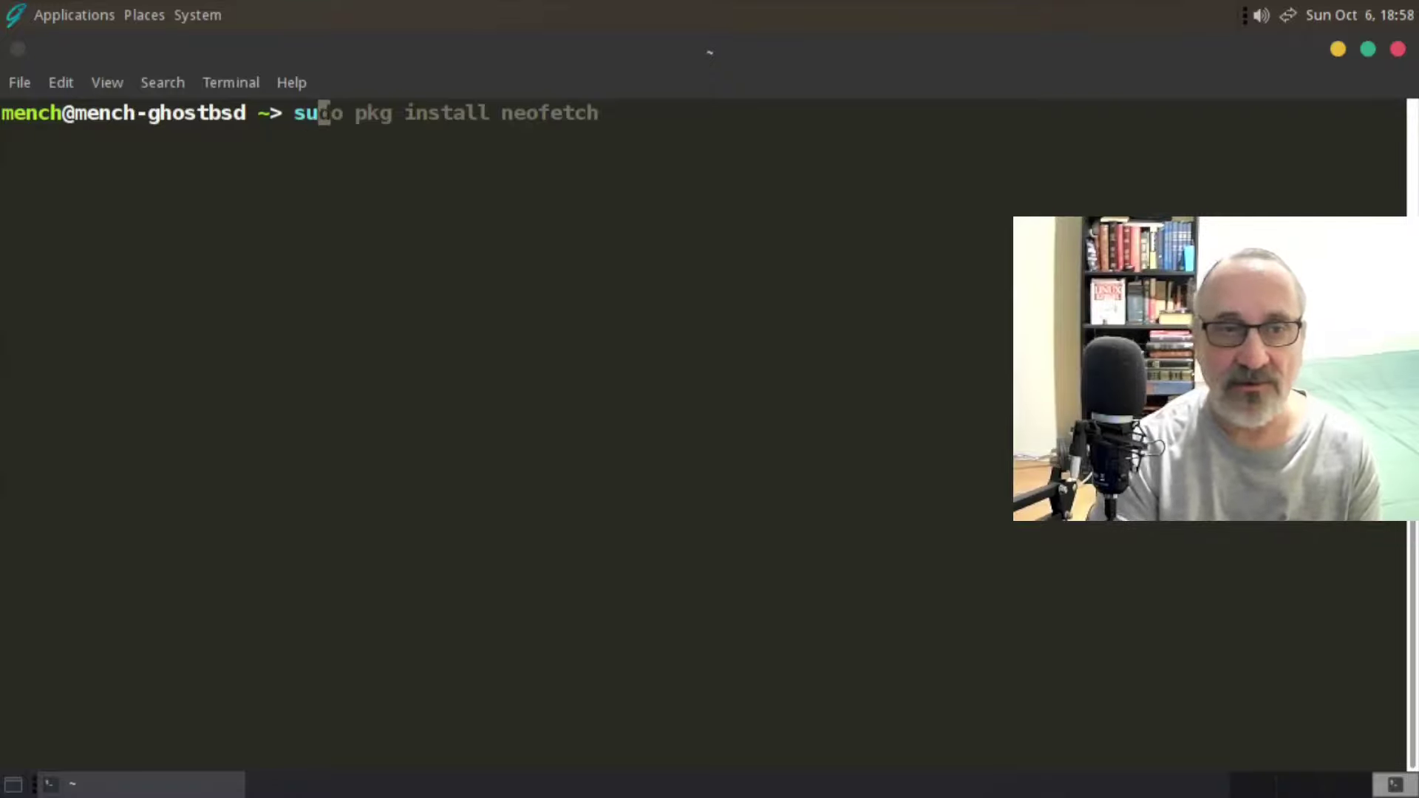
type("do pkg inst")
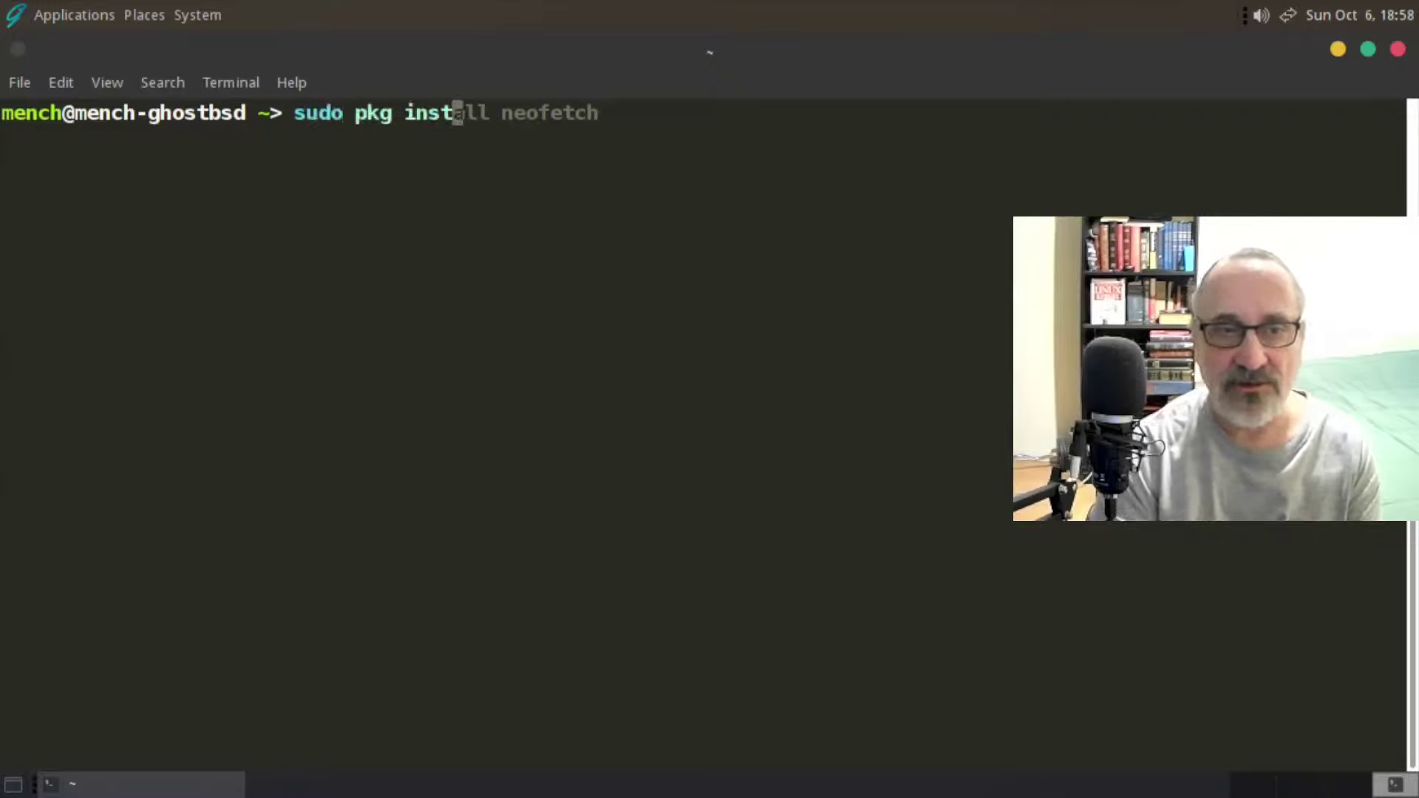
type("ll")
key("BackSpace")
key("BackSpace")
key("BackSpace")
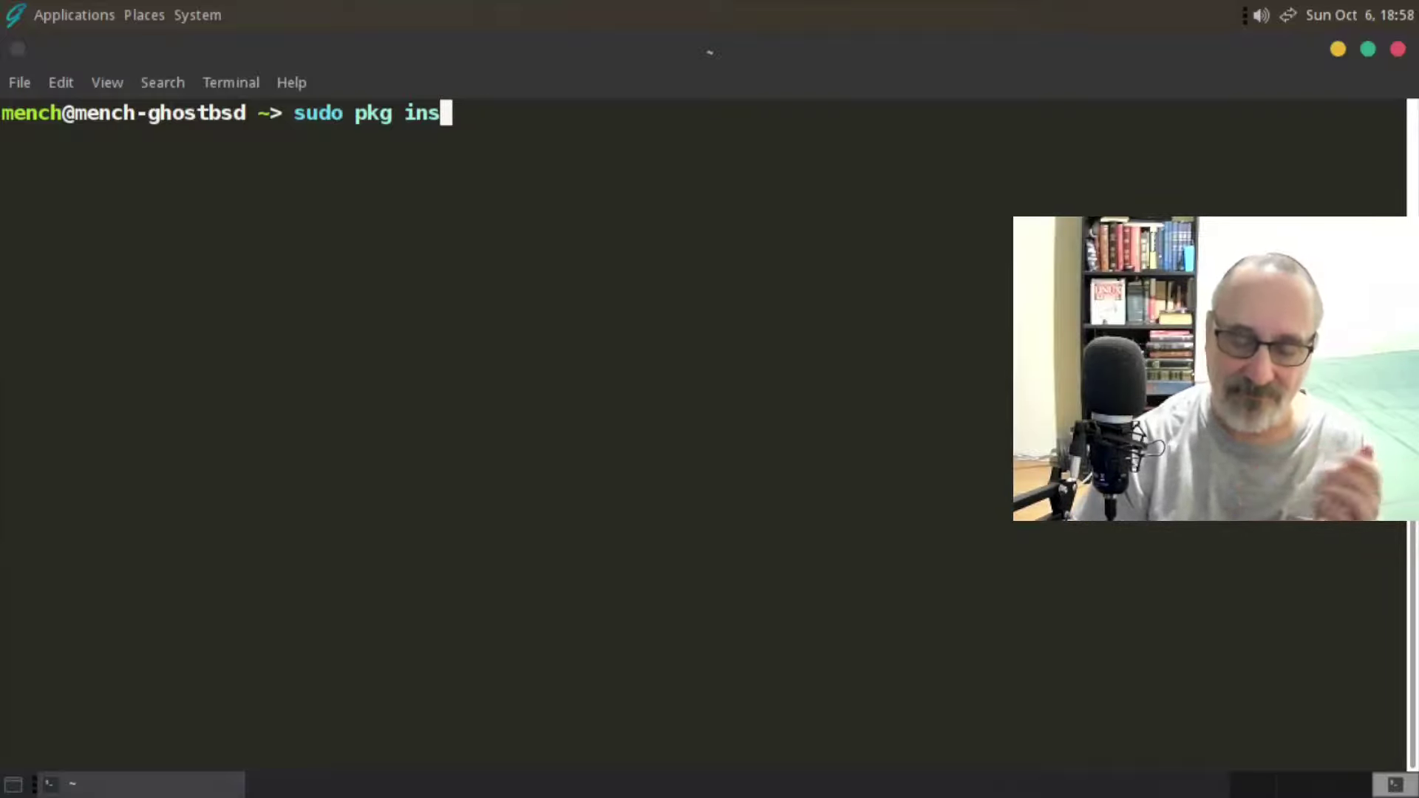
key("BackSpace")
key("BackSpace")
key("BackSpace")
key("BackSpace")
key("BackSpace")
key("BackSpace")
key("BackSpace")
key("BackSpace")
key("BackSpace")
key("BackSpace")
key("BackSpace")
key("BackSpace")
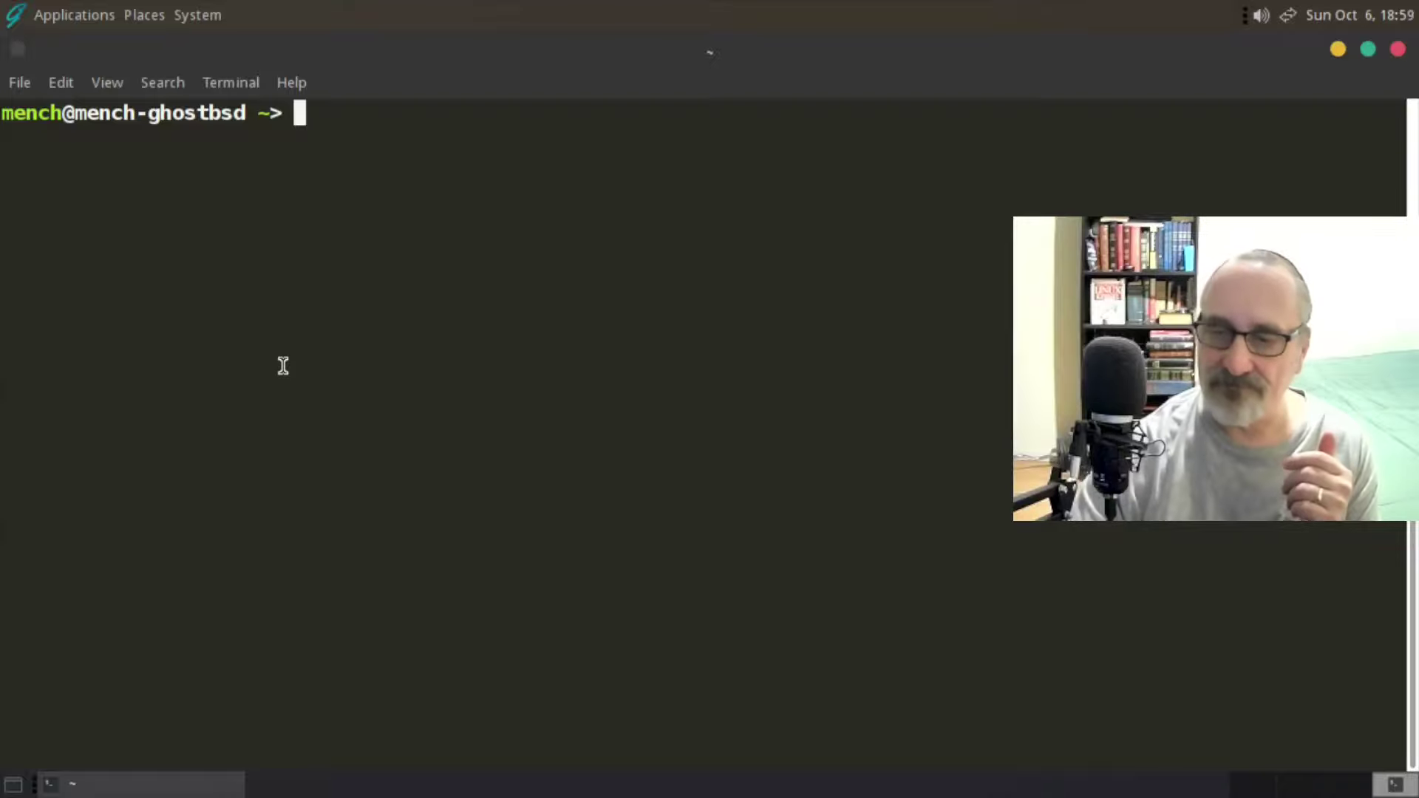
left_click(1359, 789)
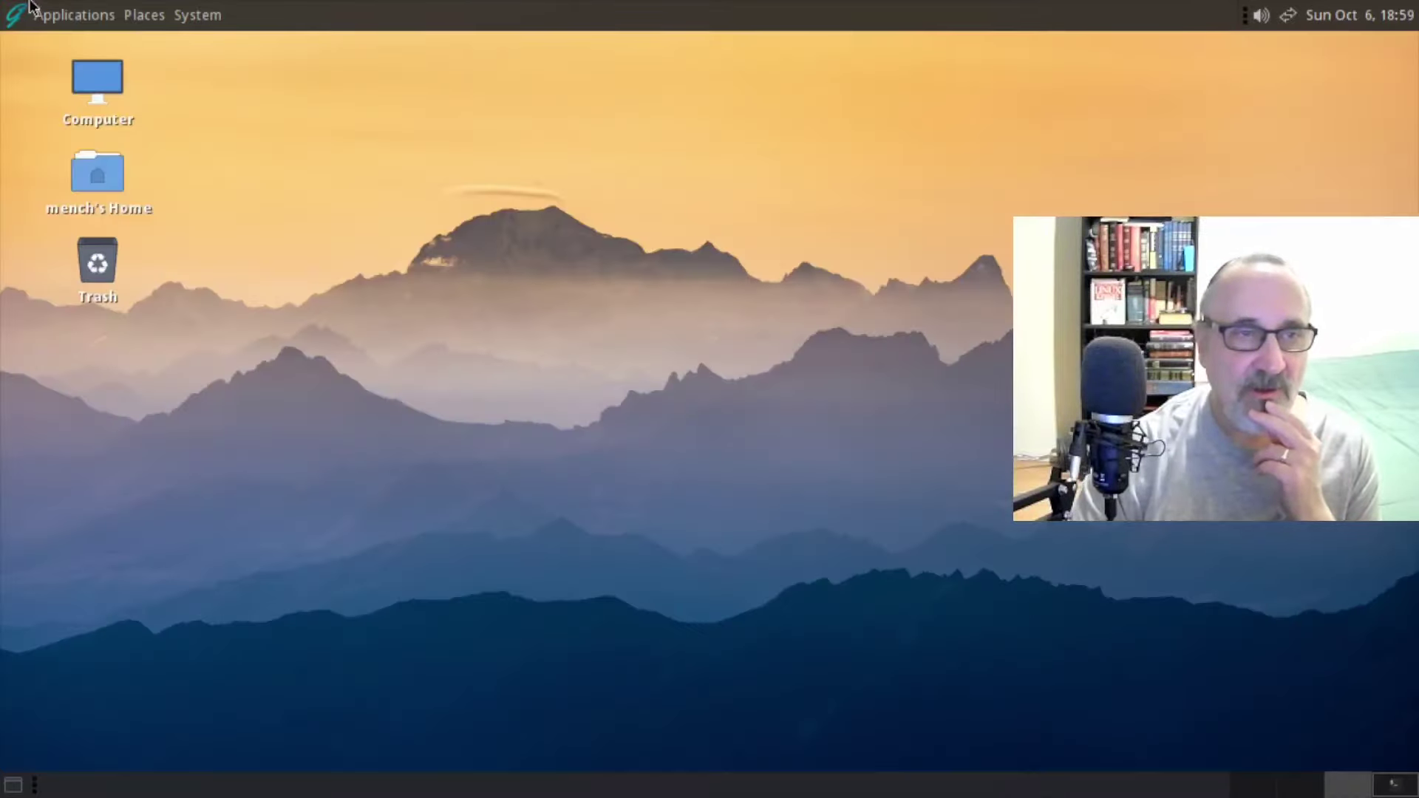
Step: Start Firefox Web Browser from the Applications menu
left_click(69, 16)
mouse_move(54, 201)
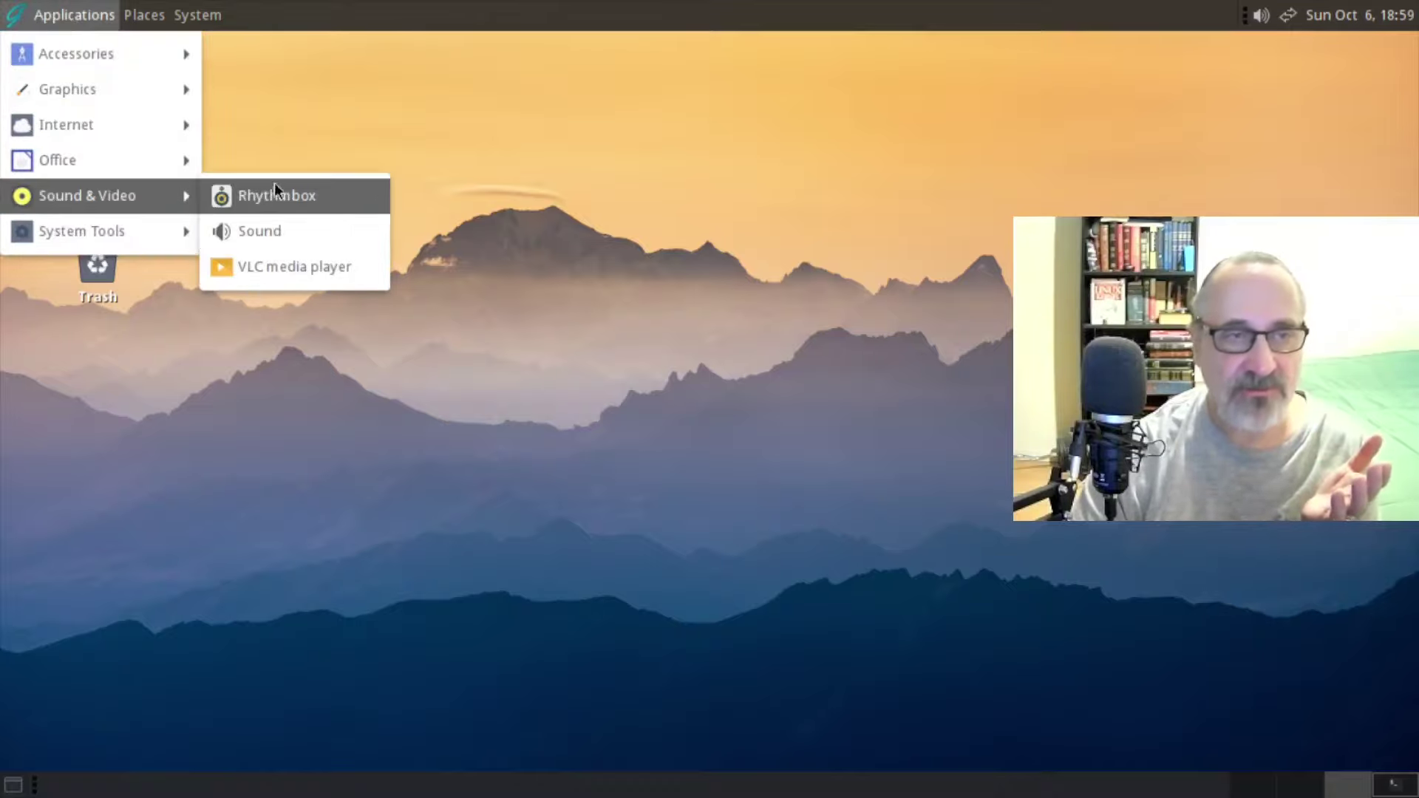
mouse_move(167, 132)
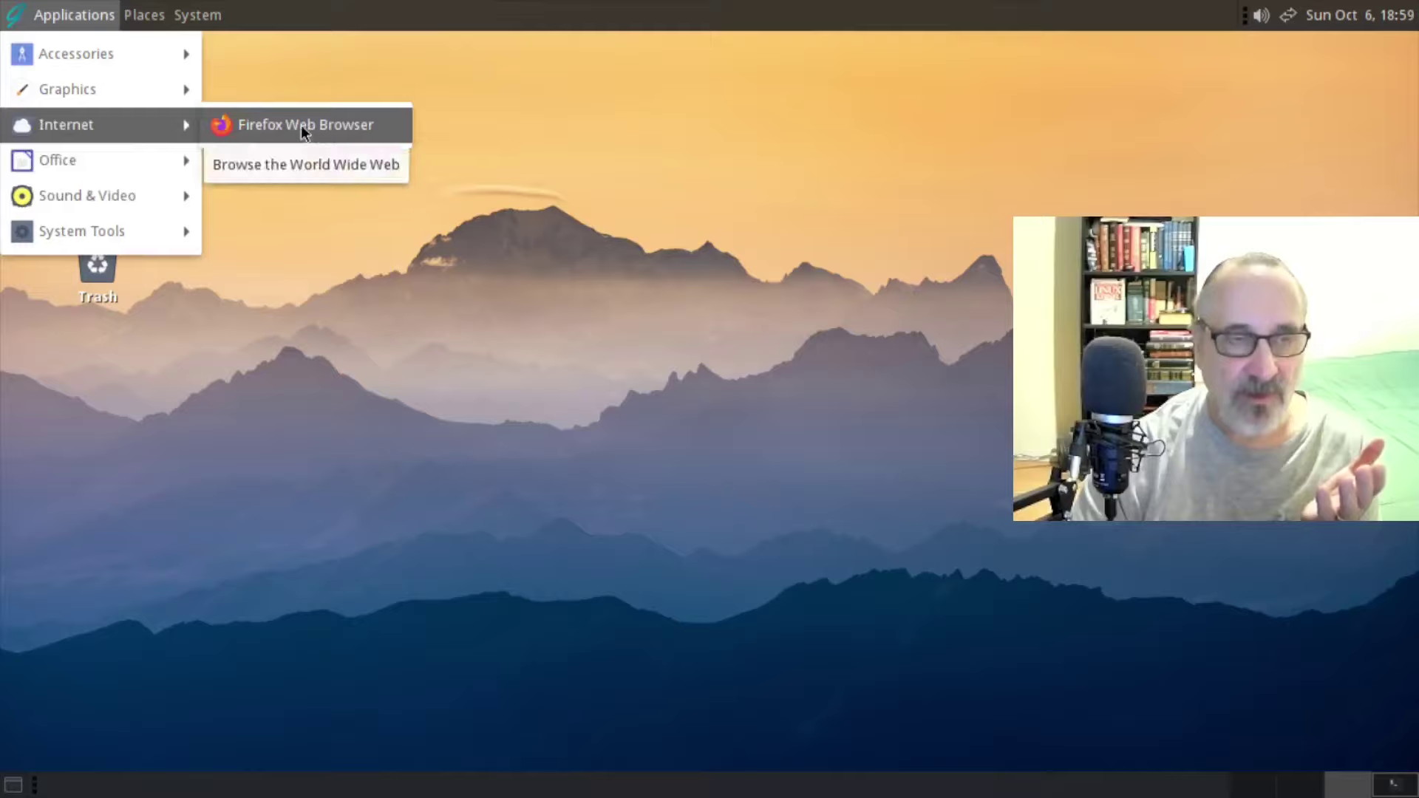
mouse_move(172, 53)
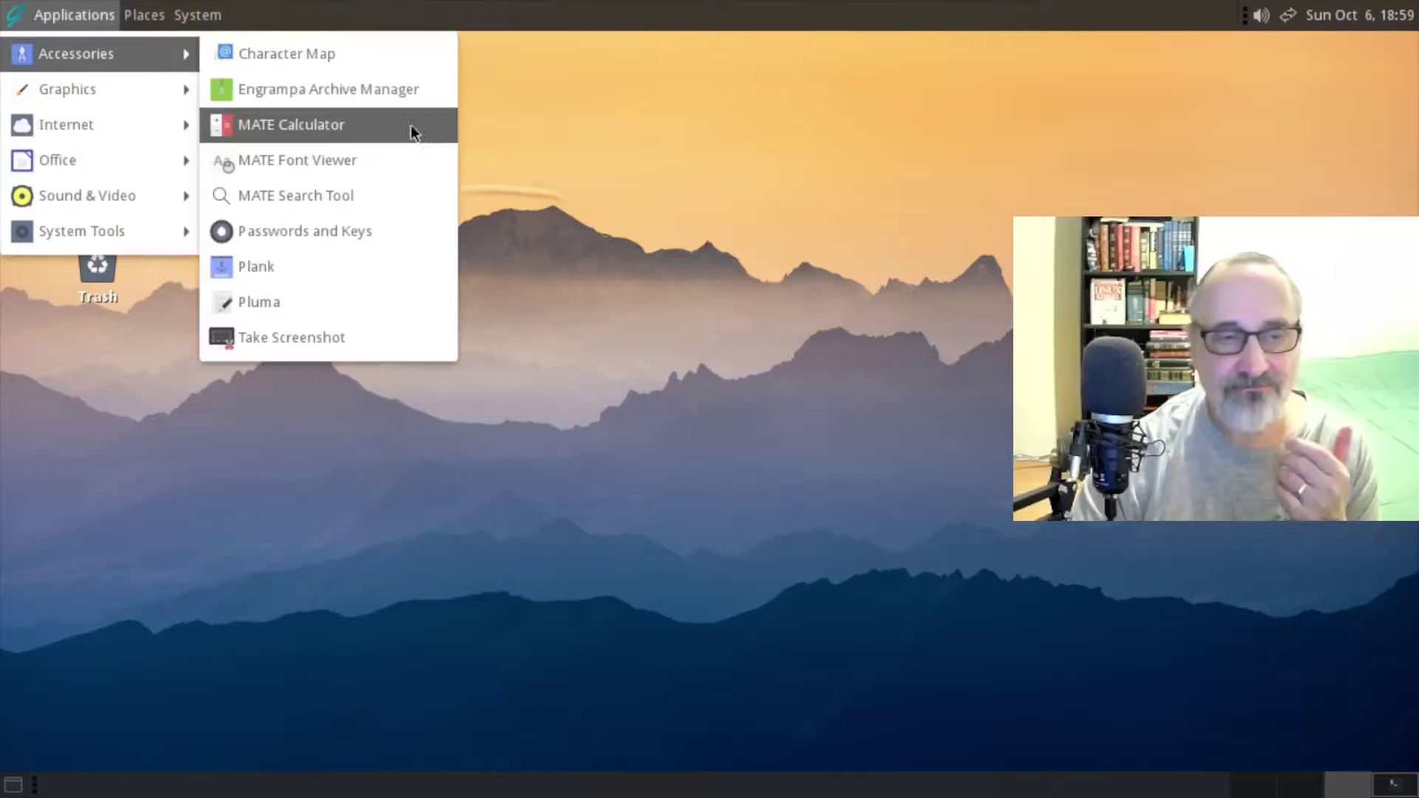
left_click(649, 216)
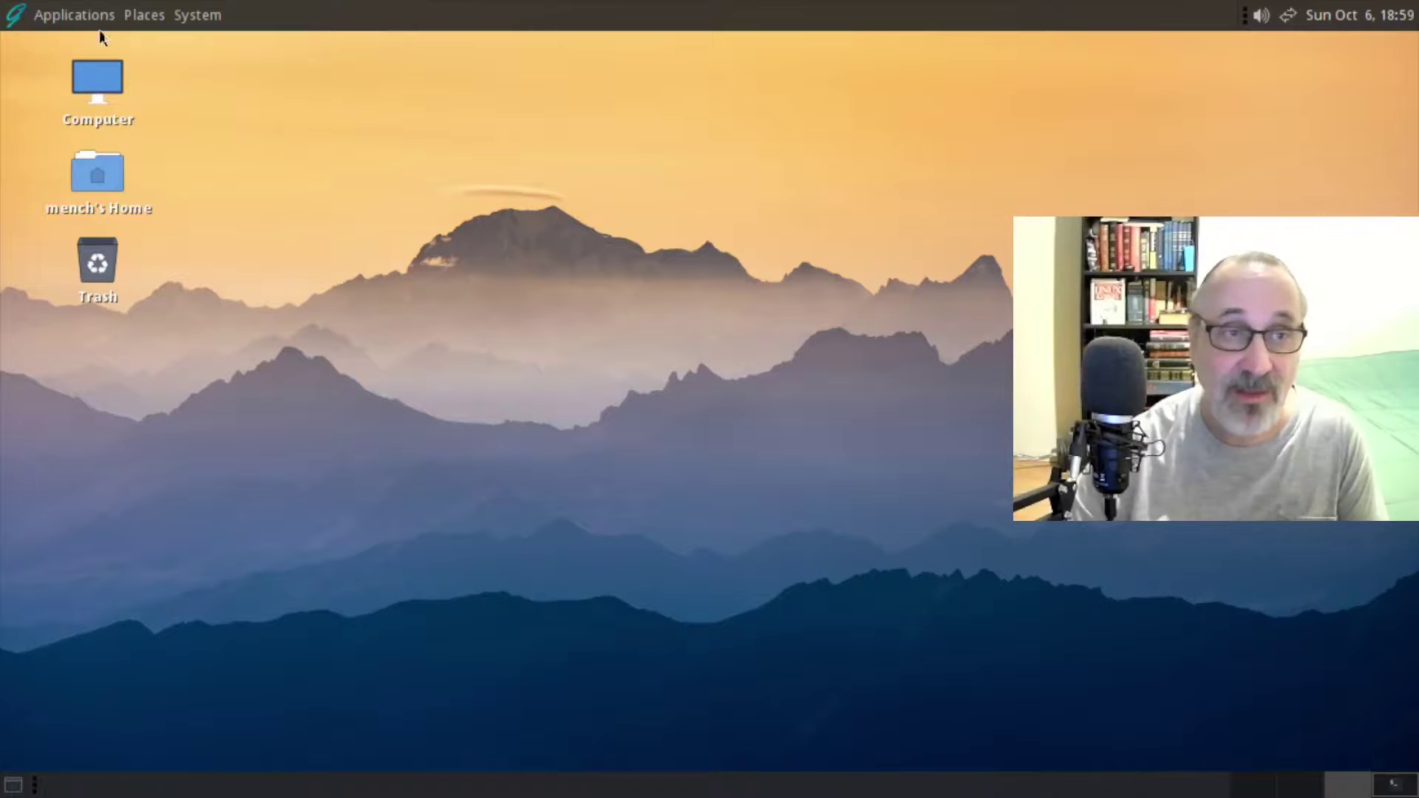
left_click(74, 15)
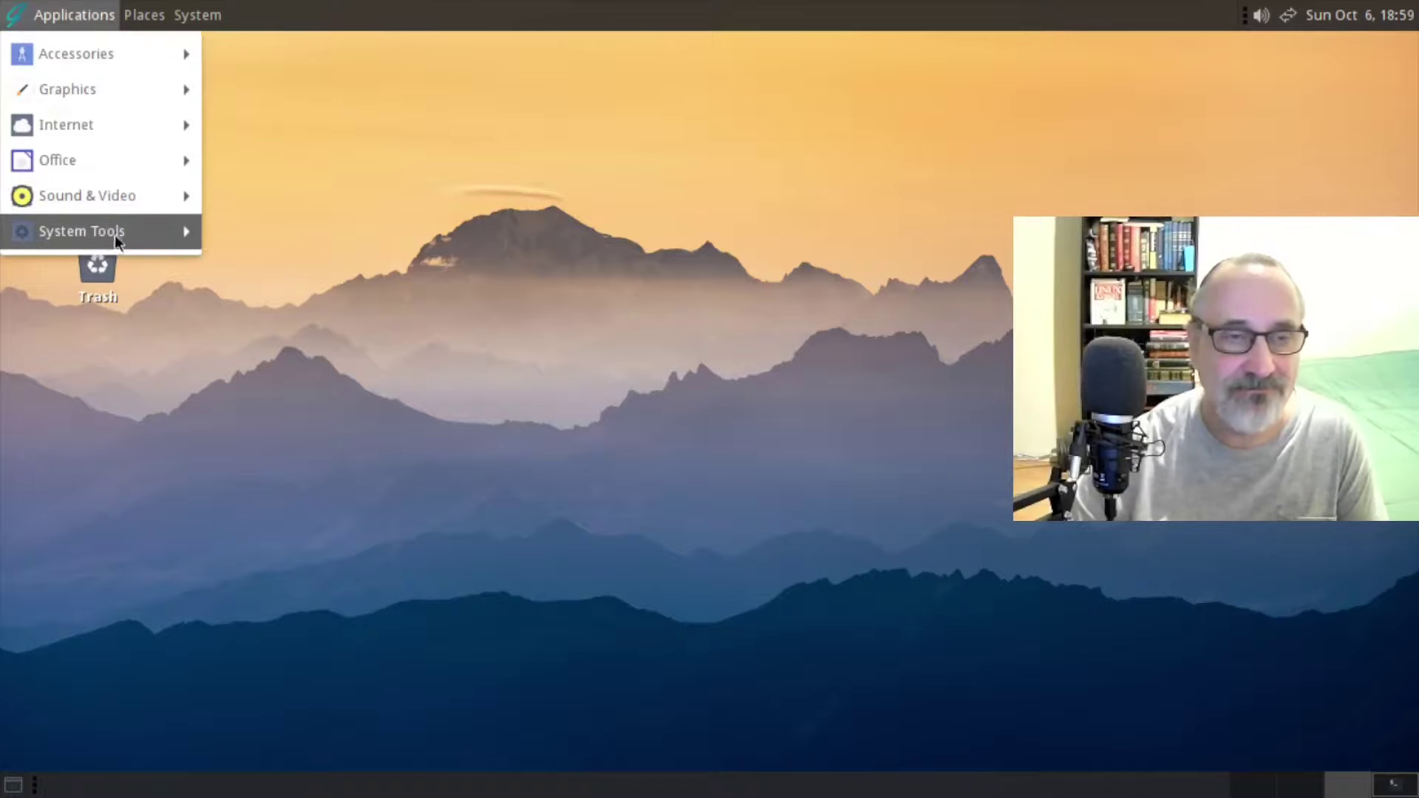
left_click(325, 124)
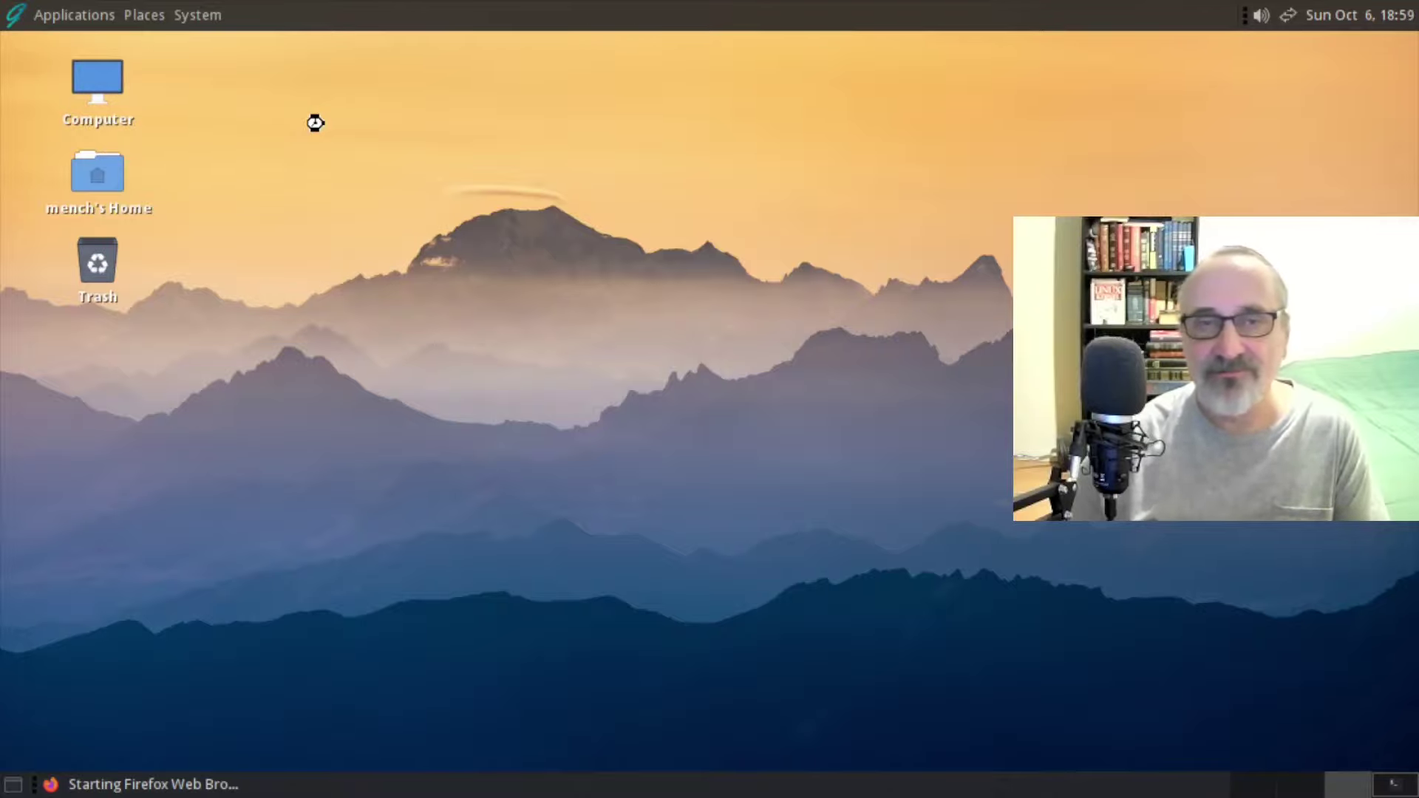
Step: Search the web for 'freebsd', go to freebsd.org and open the FreeBSD Handbook
type("freebsd")
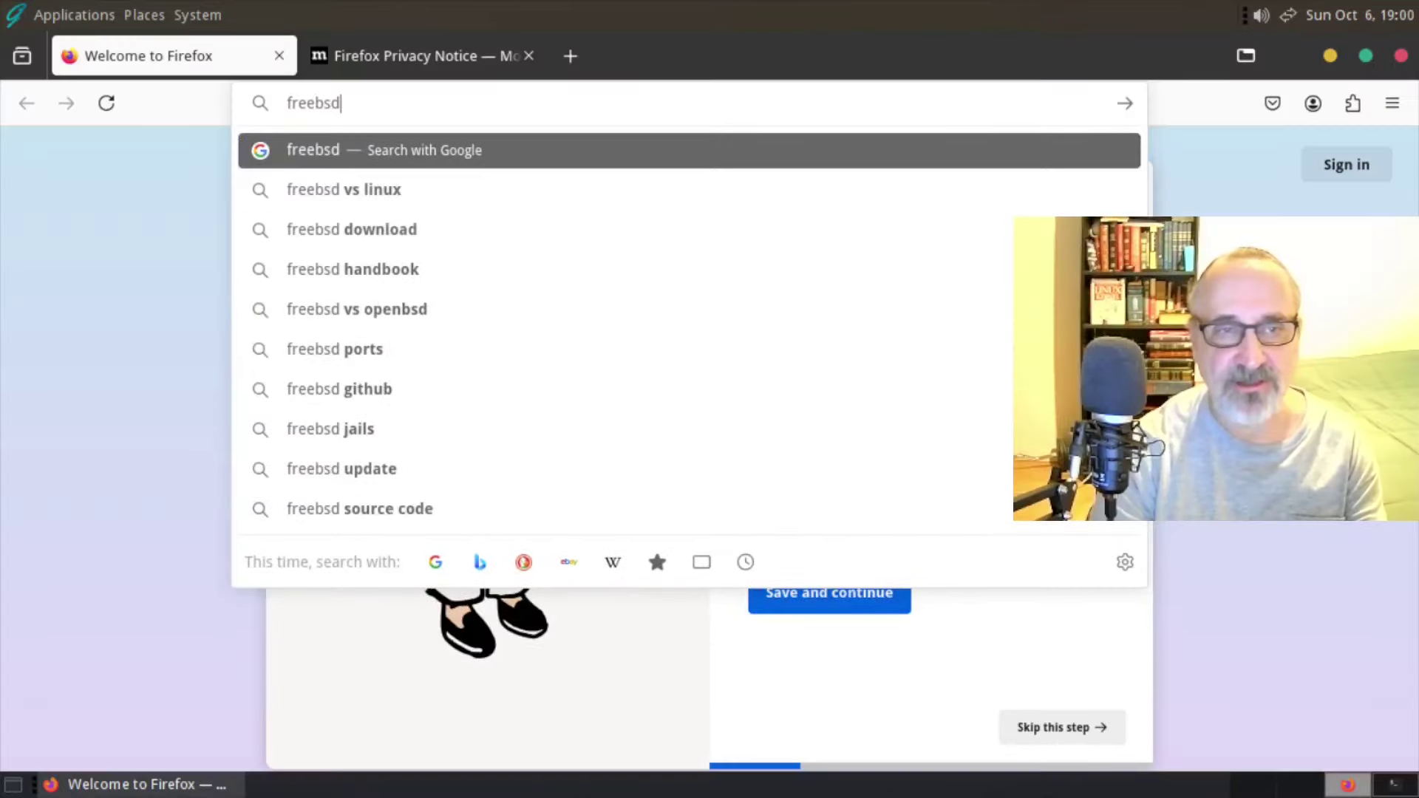
key("Return")
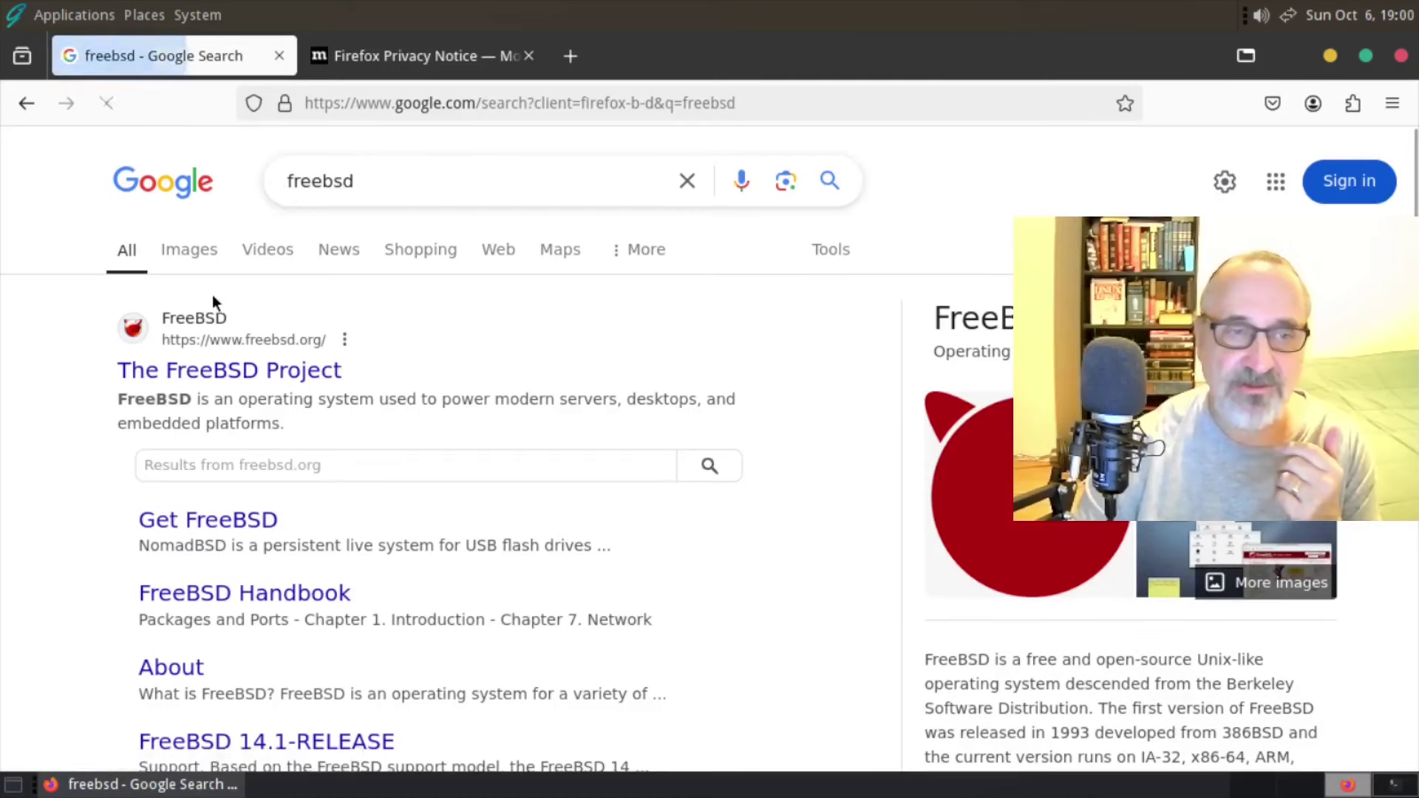
left_click(203, 373)
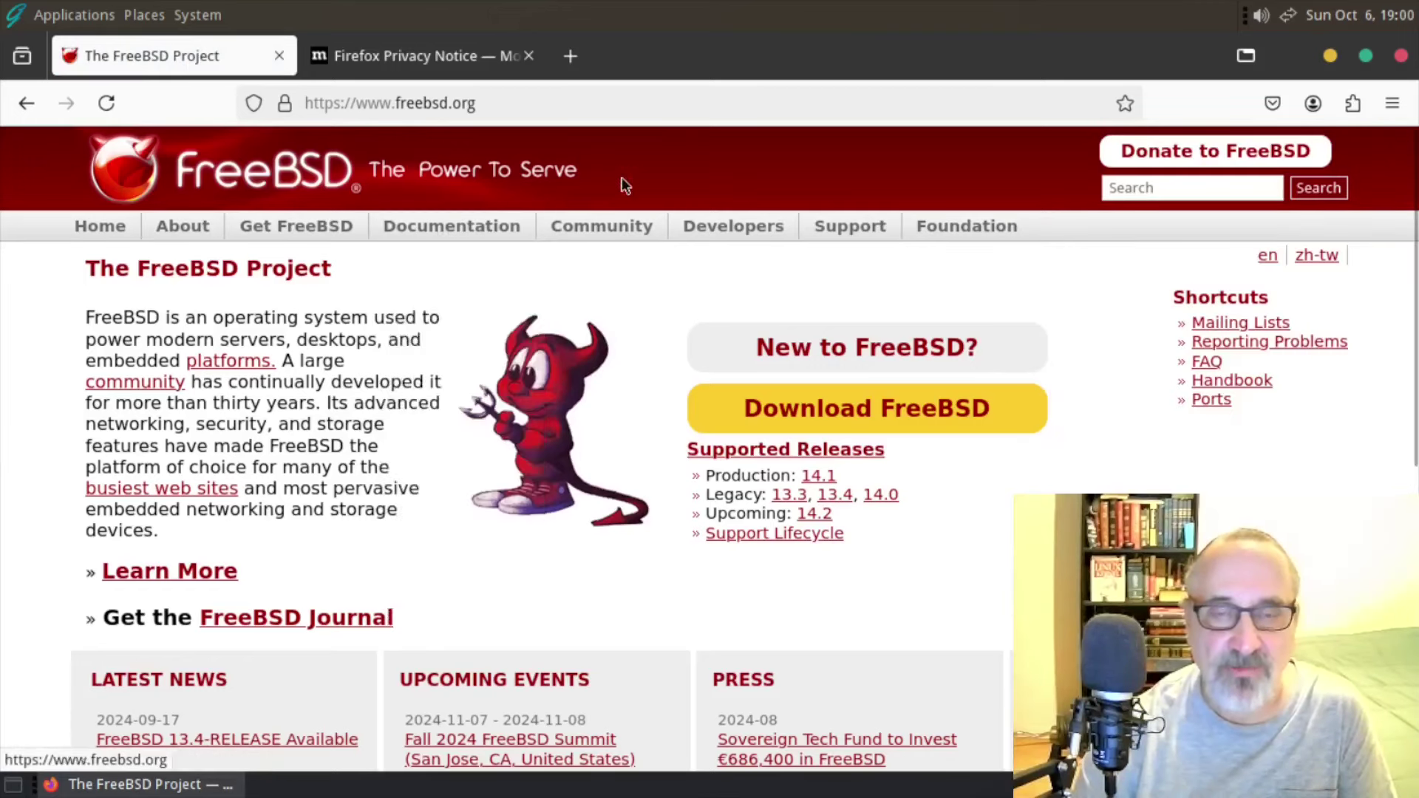
mouse_move(433, 228)
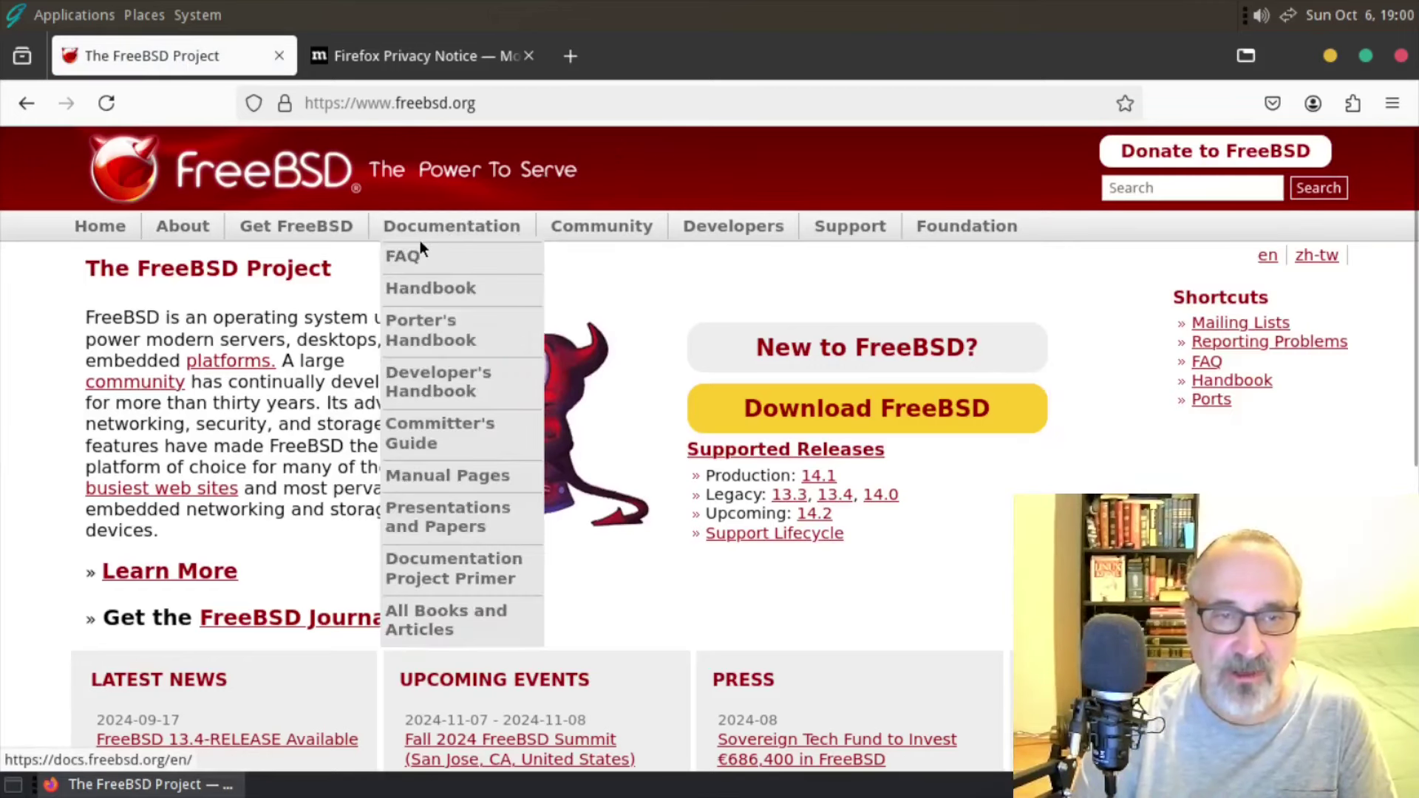
left_click(429, 288)
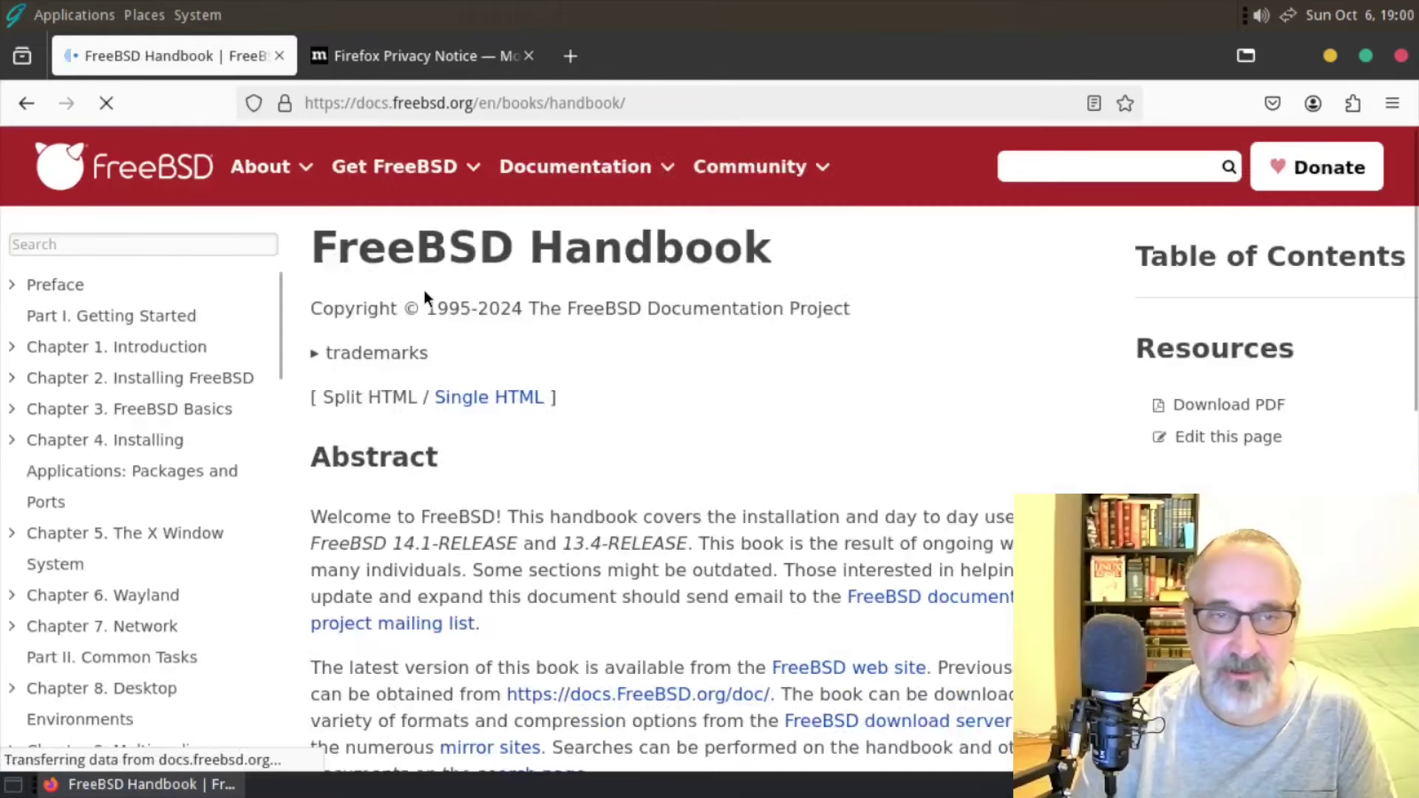
Step: Search the FreeBSD documentation for 'firewall'
left_click(1035, 166)
type("firewall")
key("Return")
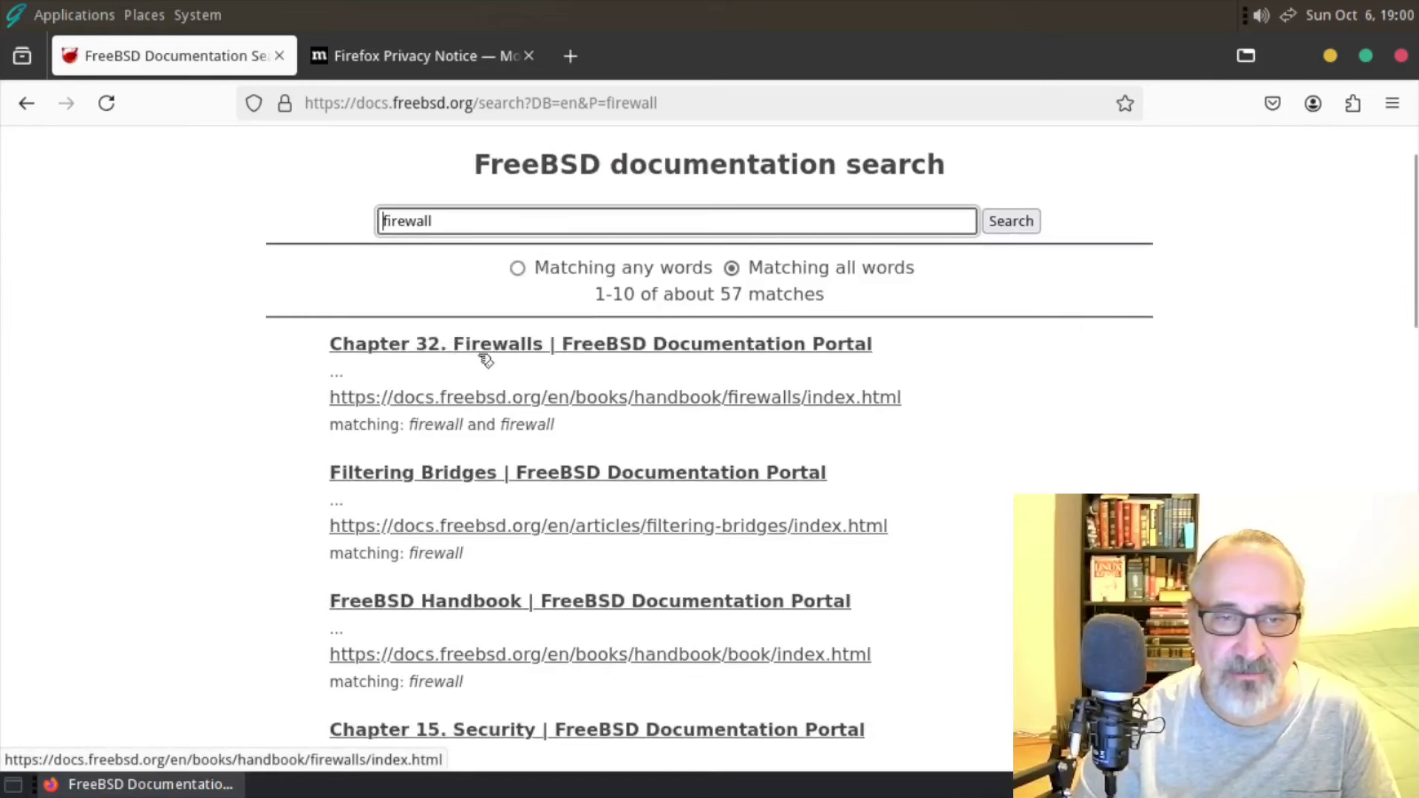
Step: Open the 'Chapter 32. Firewalls' result to view the Handbook's firewalls chapter
left_click(494, 342)
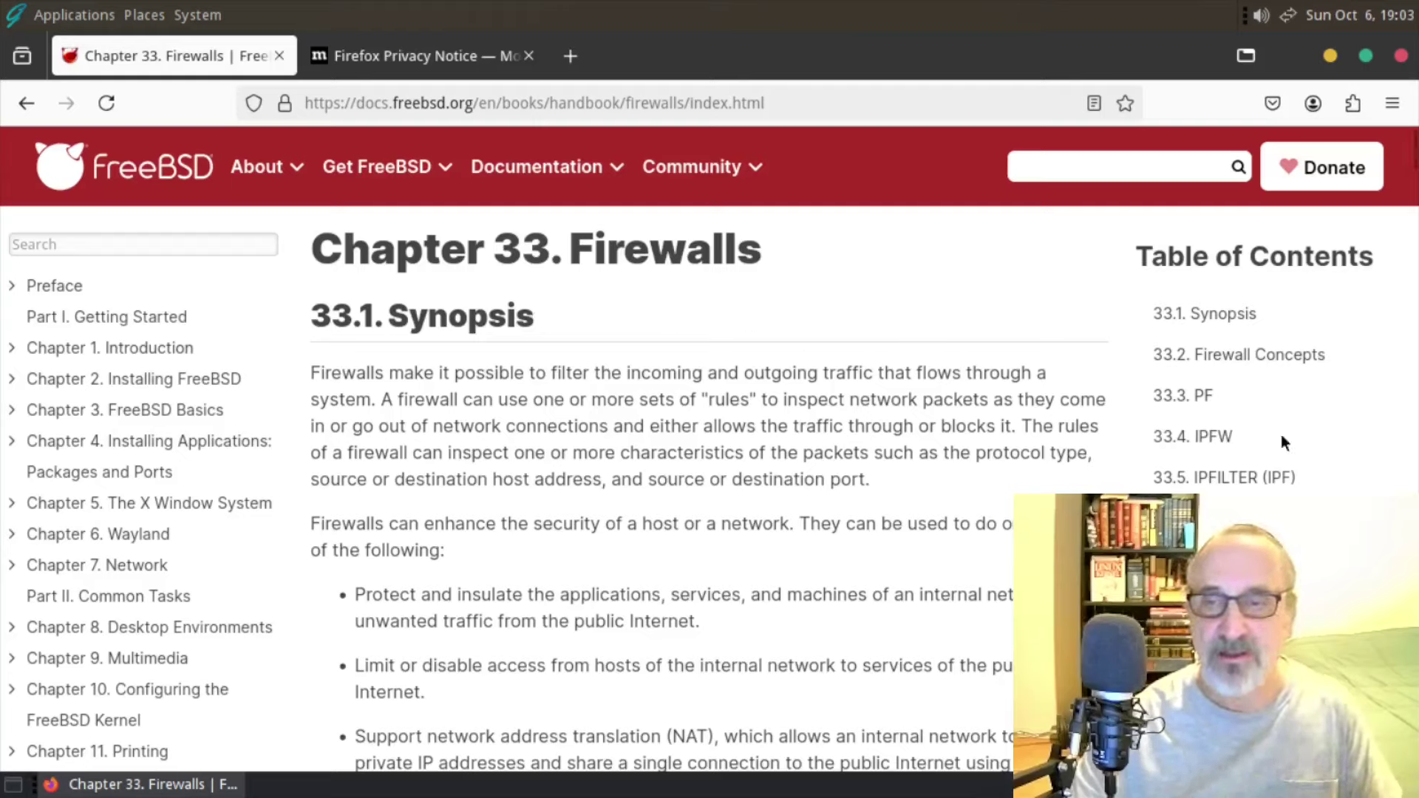
Step: Close Firefox and launch a maximized MATE Terminal from System Tools
left_click(1400, 56)
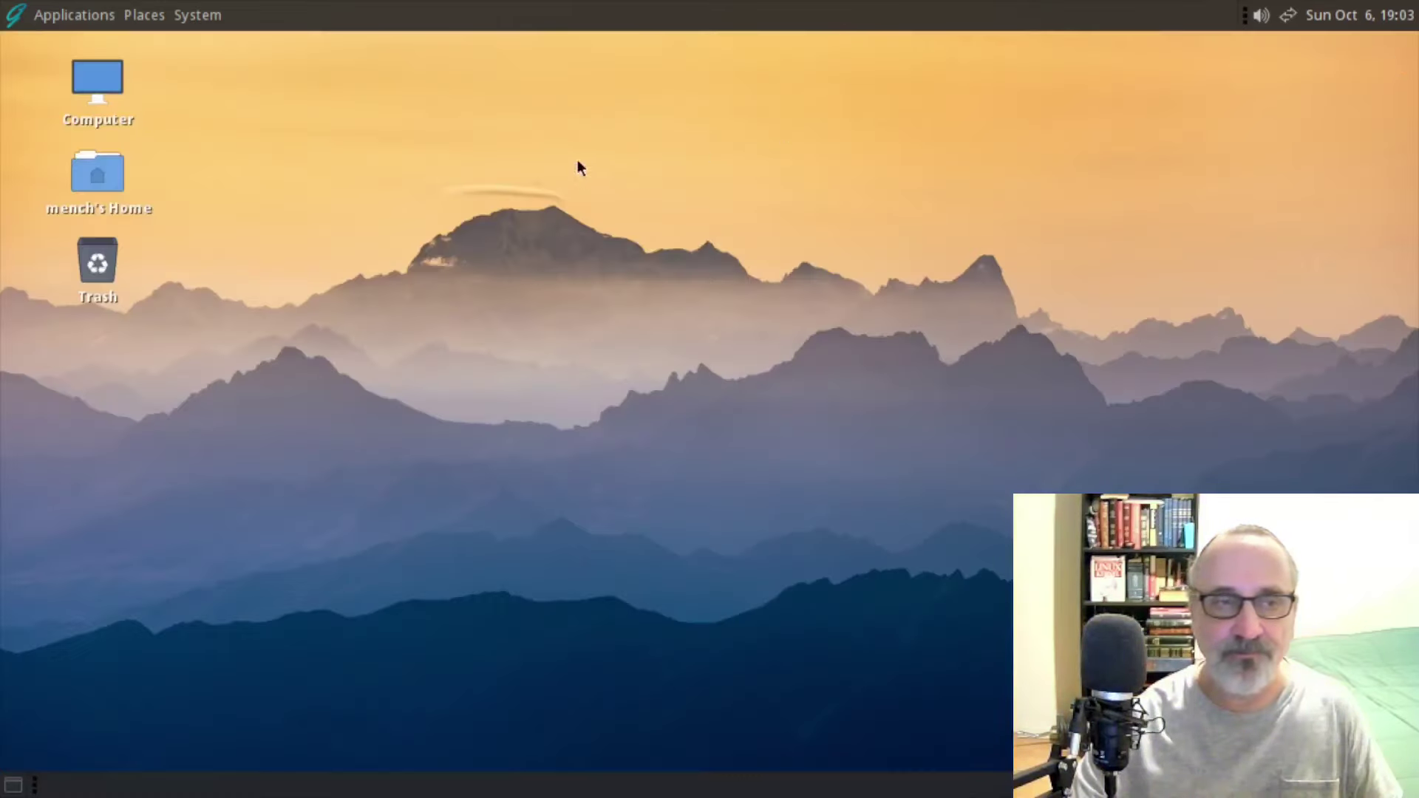
left_click(60, 16)
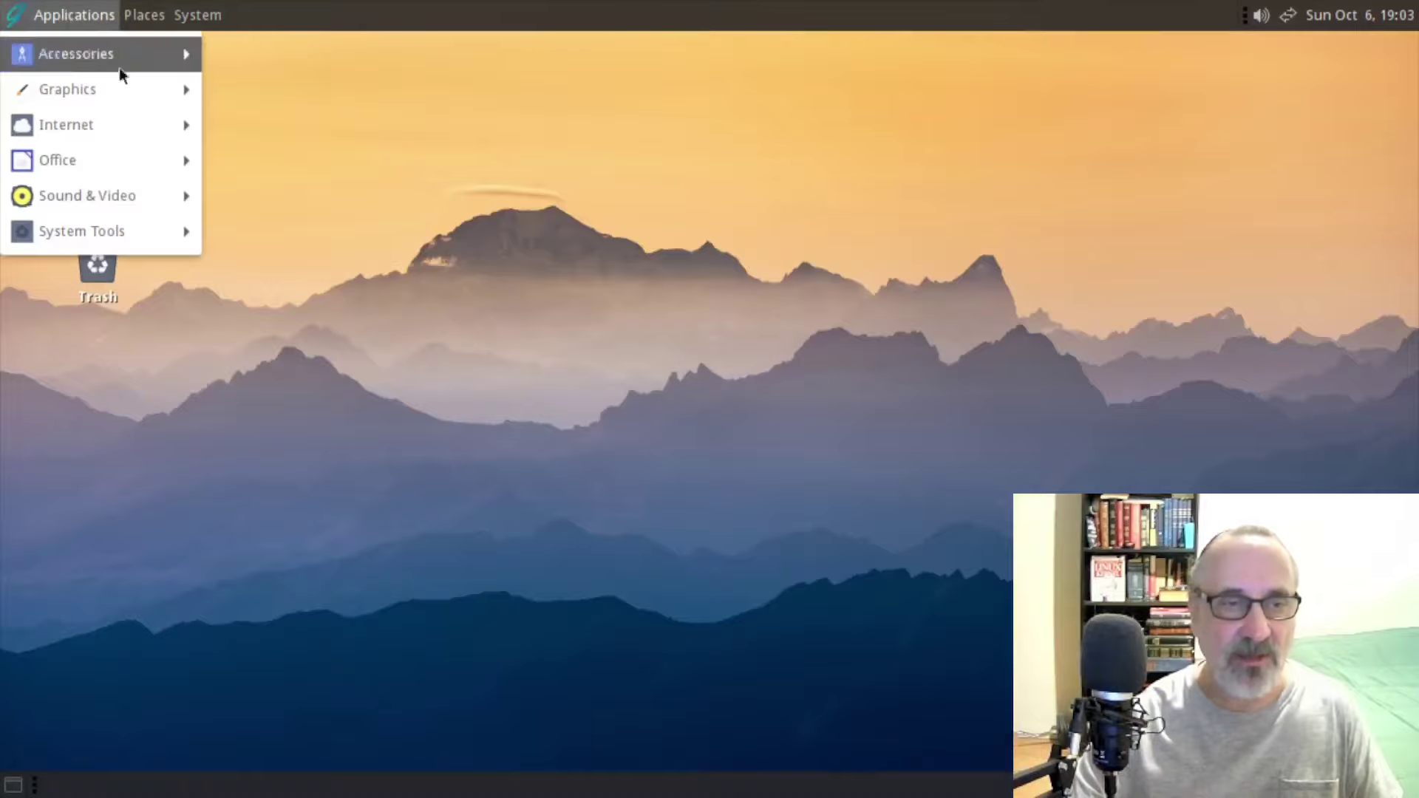
mouse_move(149, 242)
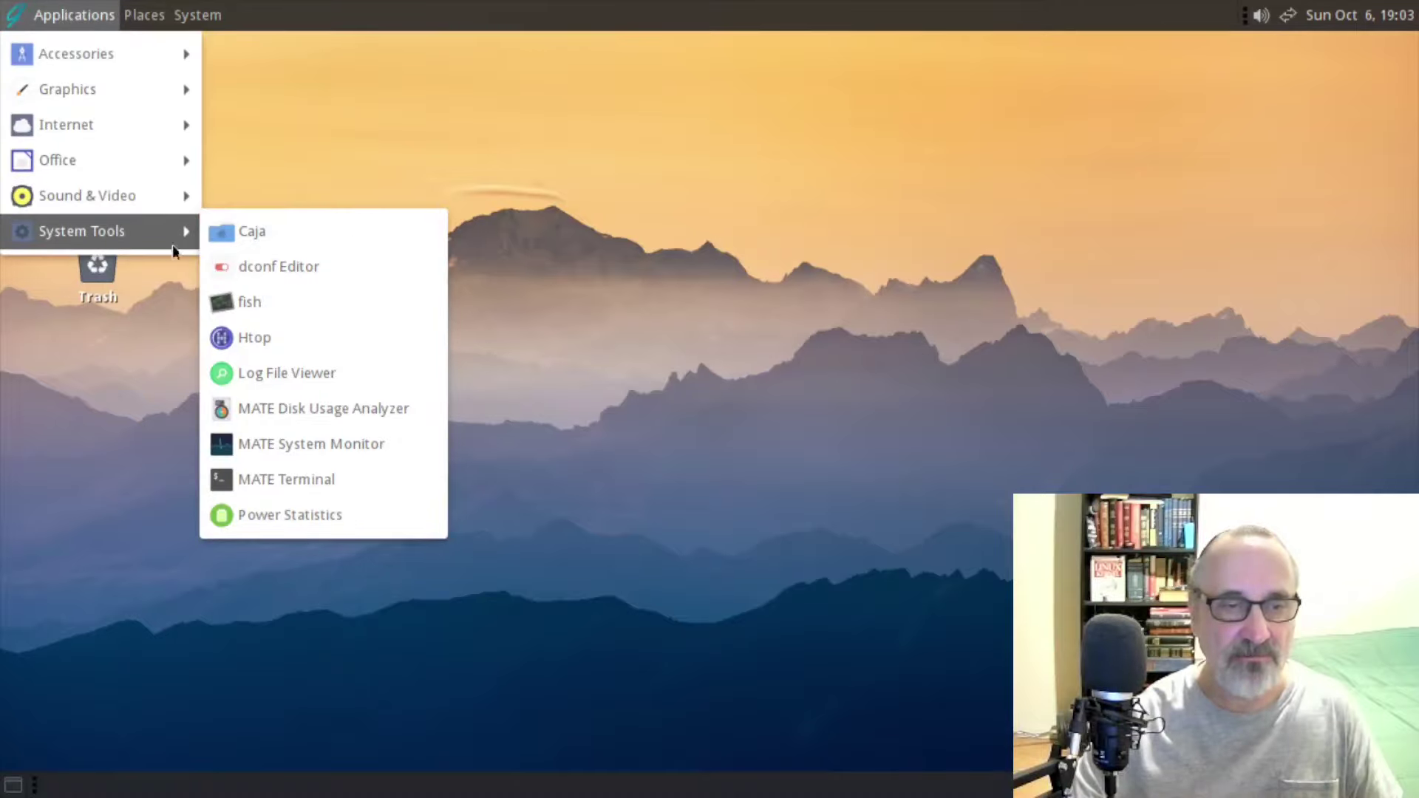
left_click(380, 485)
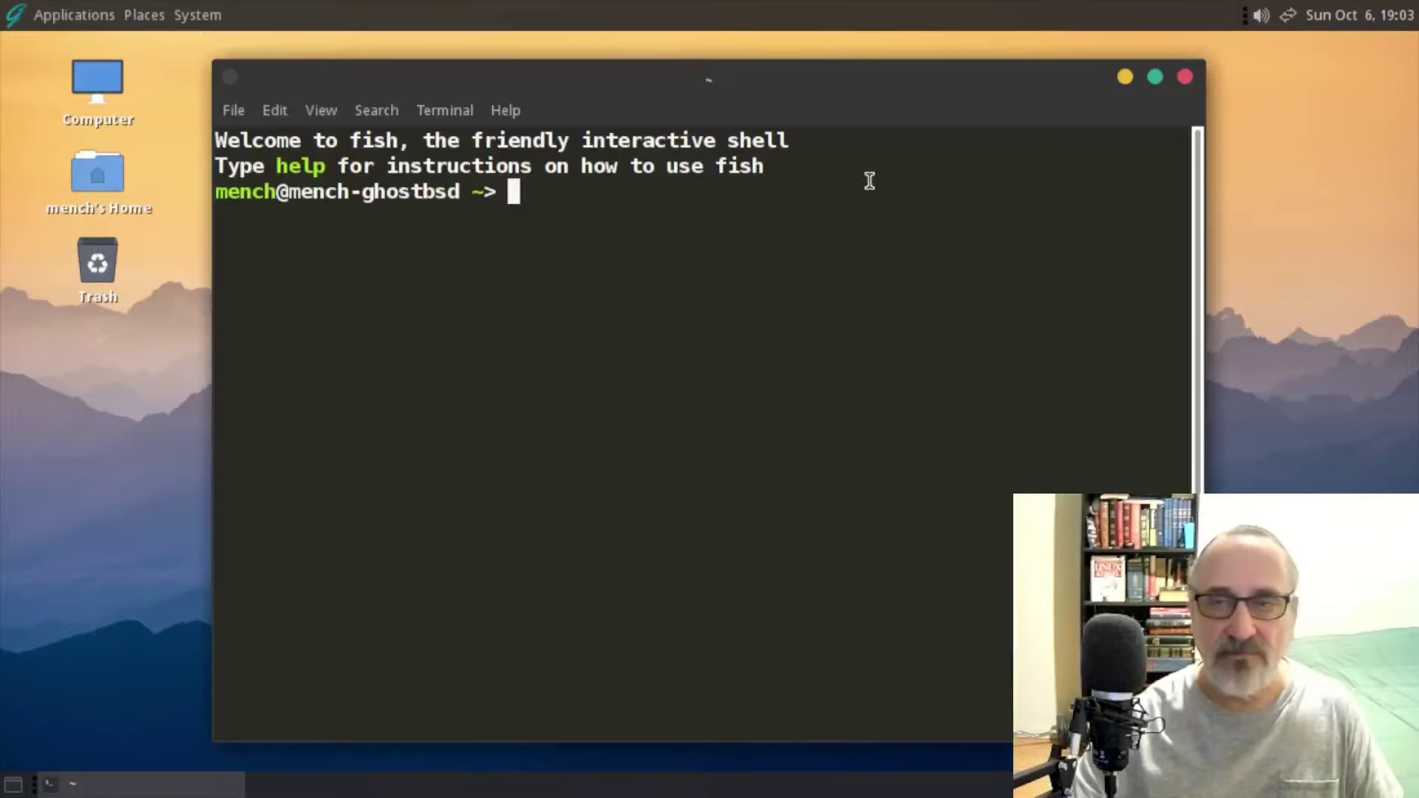
left_click(1154, 78)
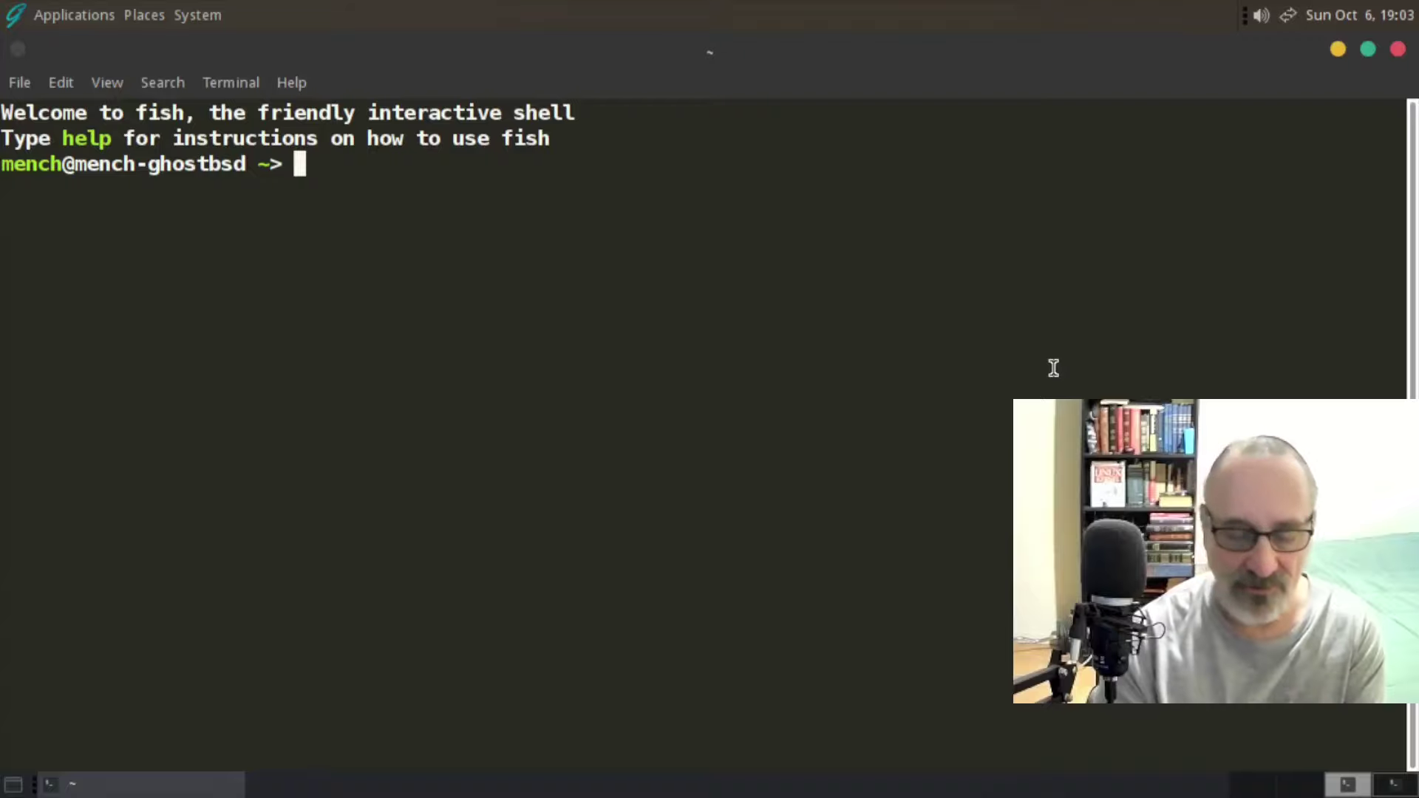
Step: Become root with su -, change to /etc and list all its files with ls -a
type("s")
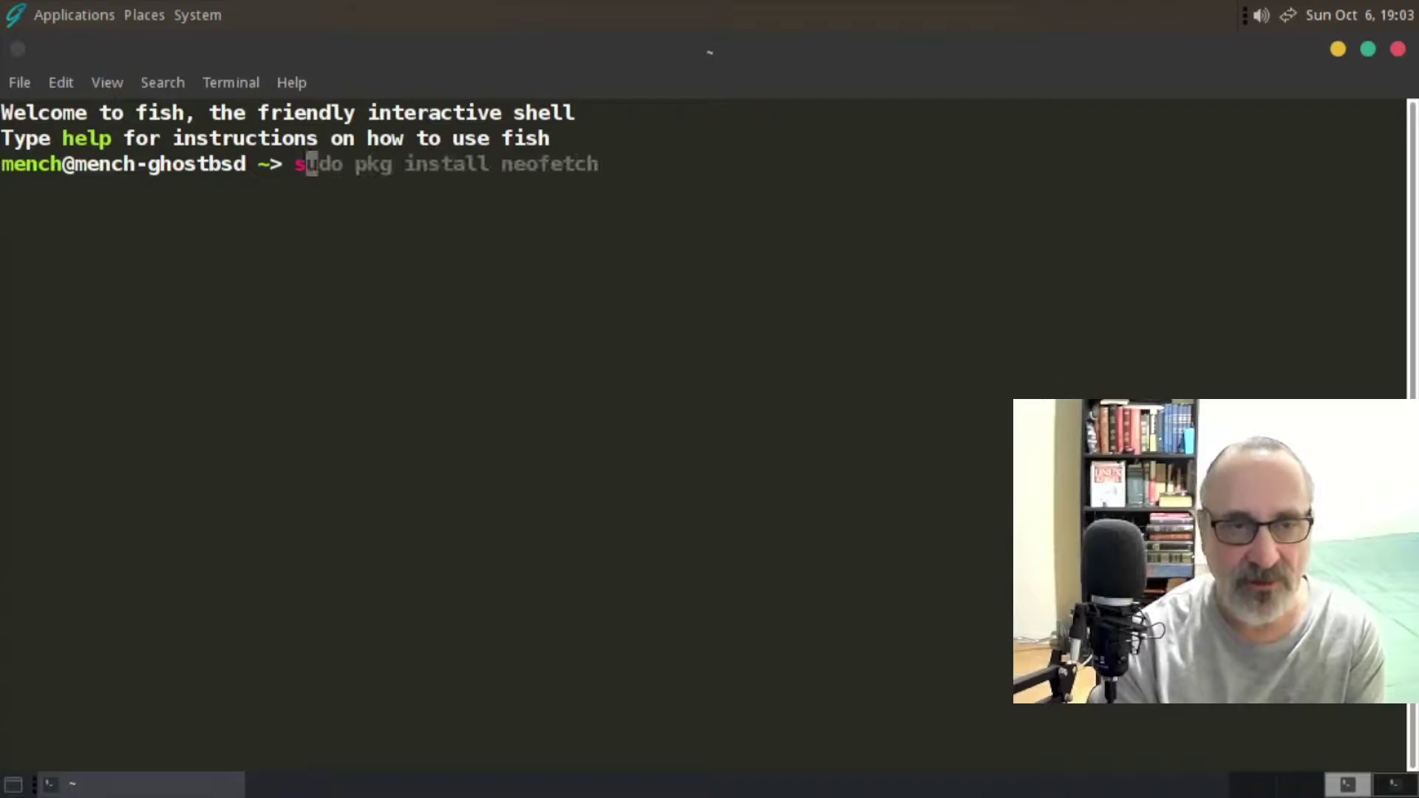
type("u -")
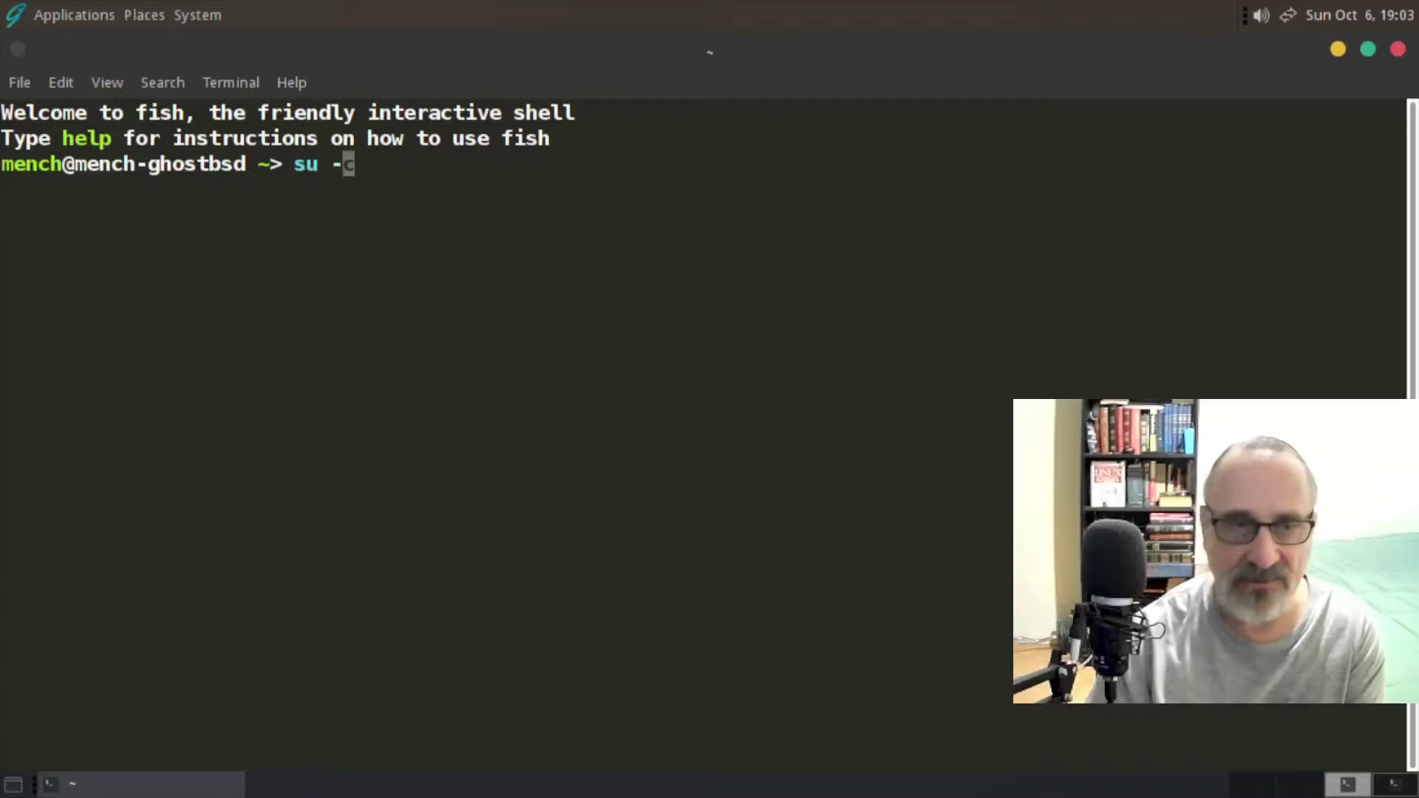
key("Return")
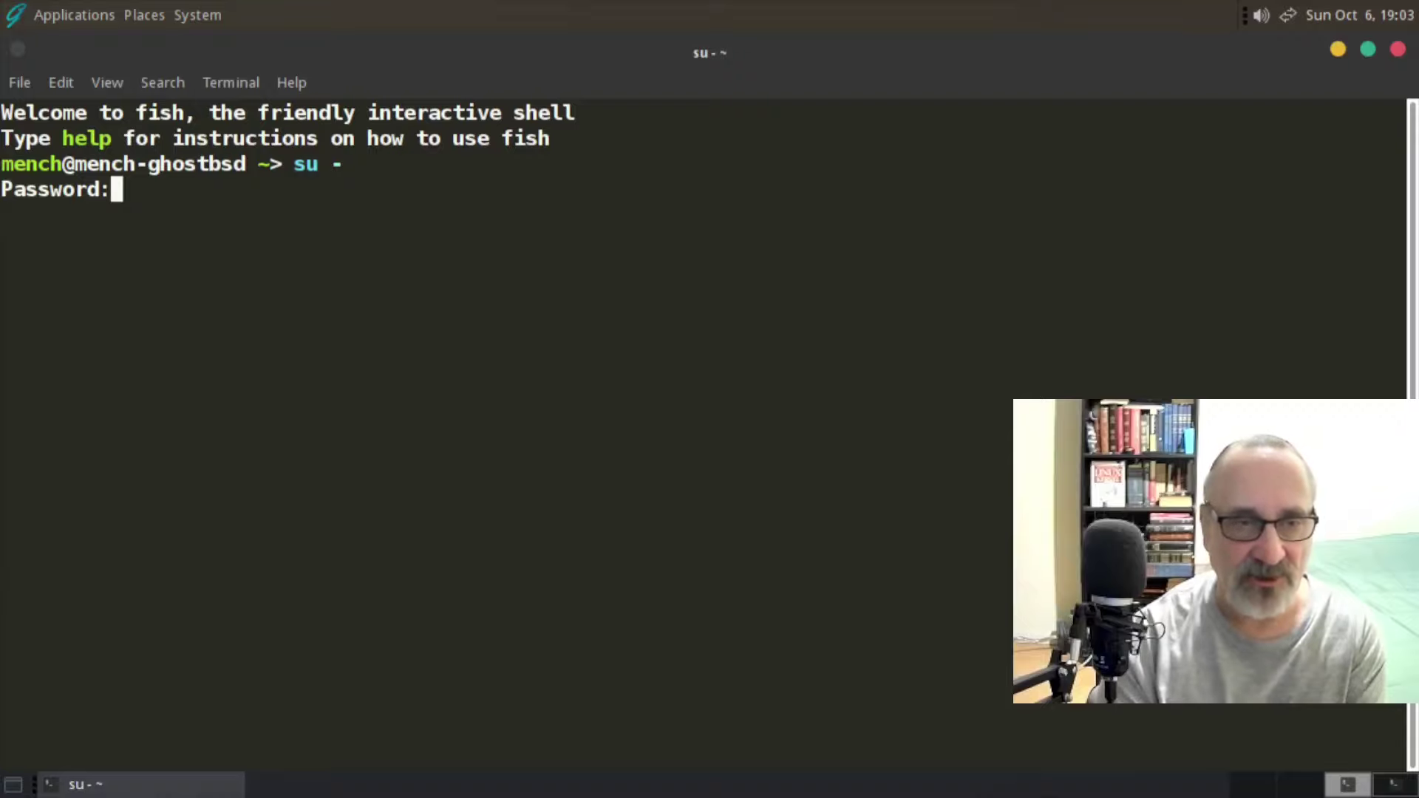
key("Return")
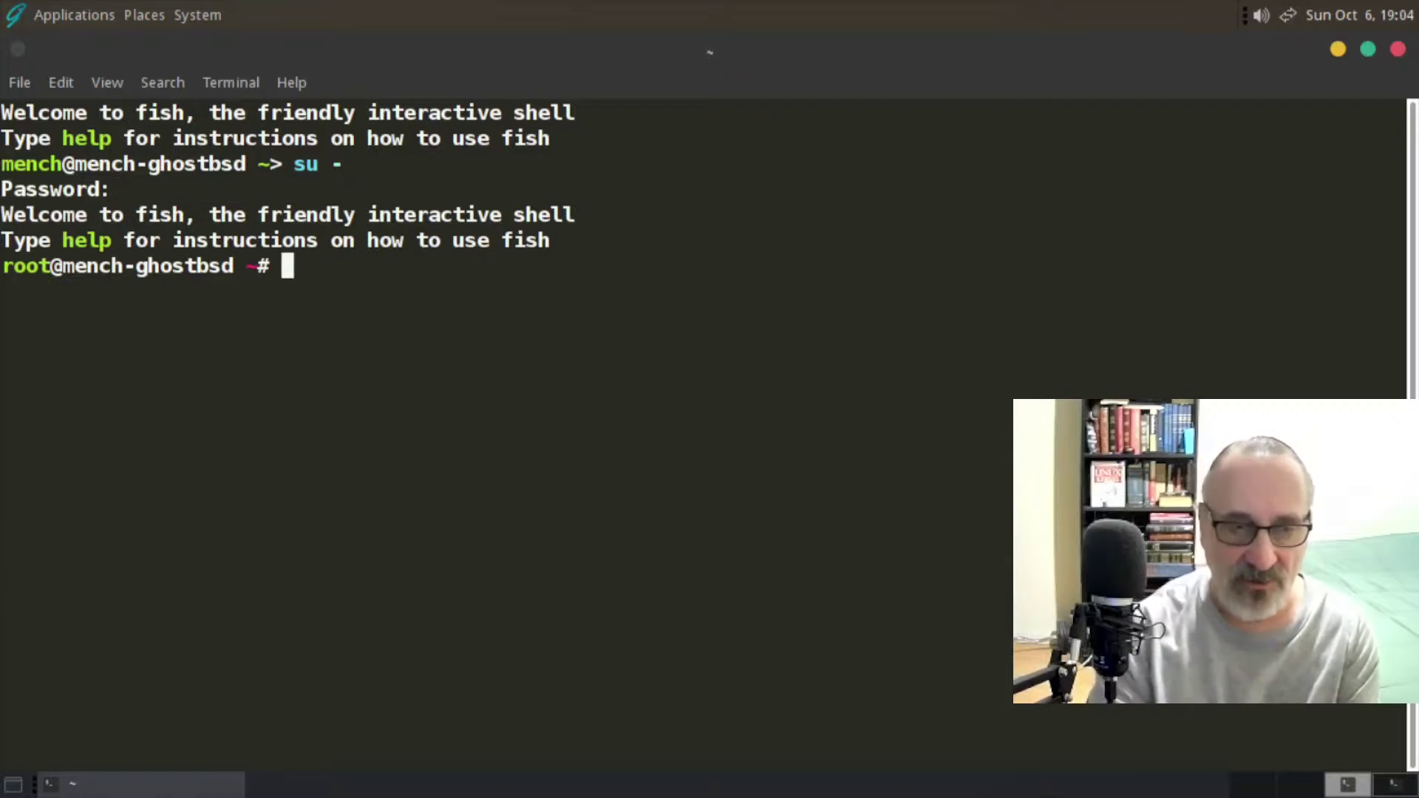
type("cd ")
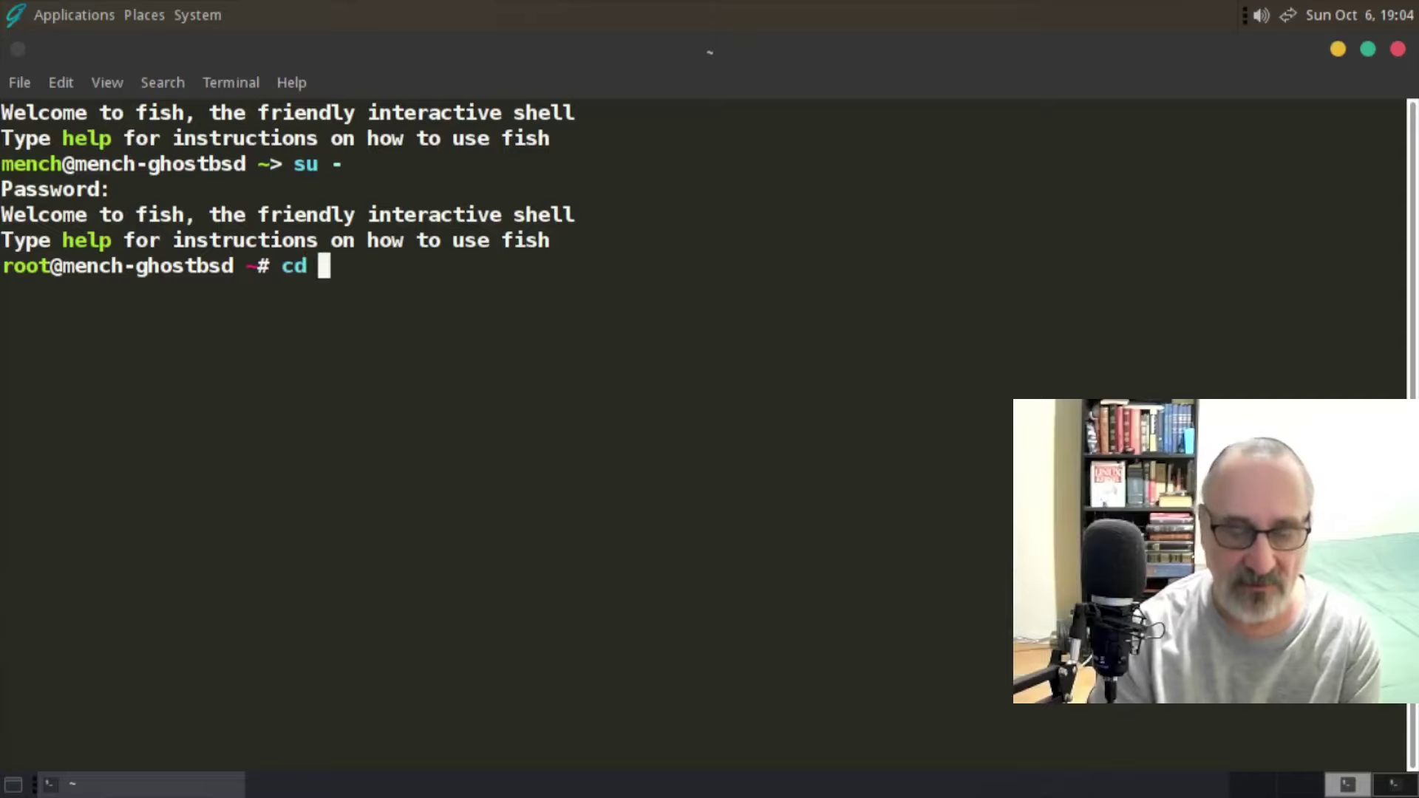
type("/etc/")
key("Return")
type("ls ")
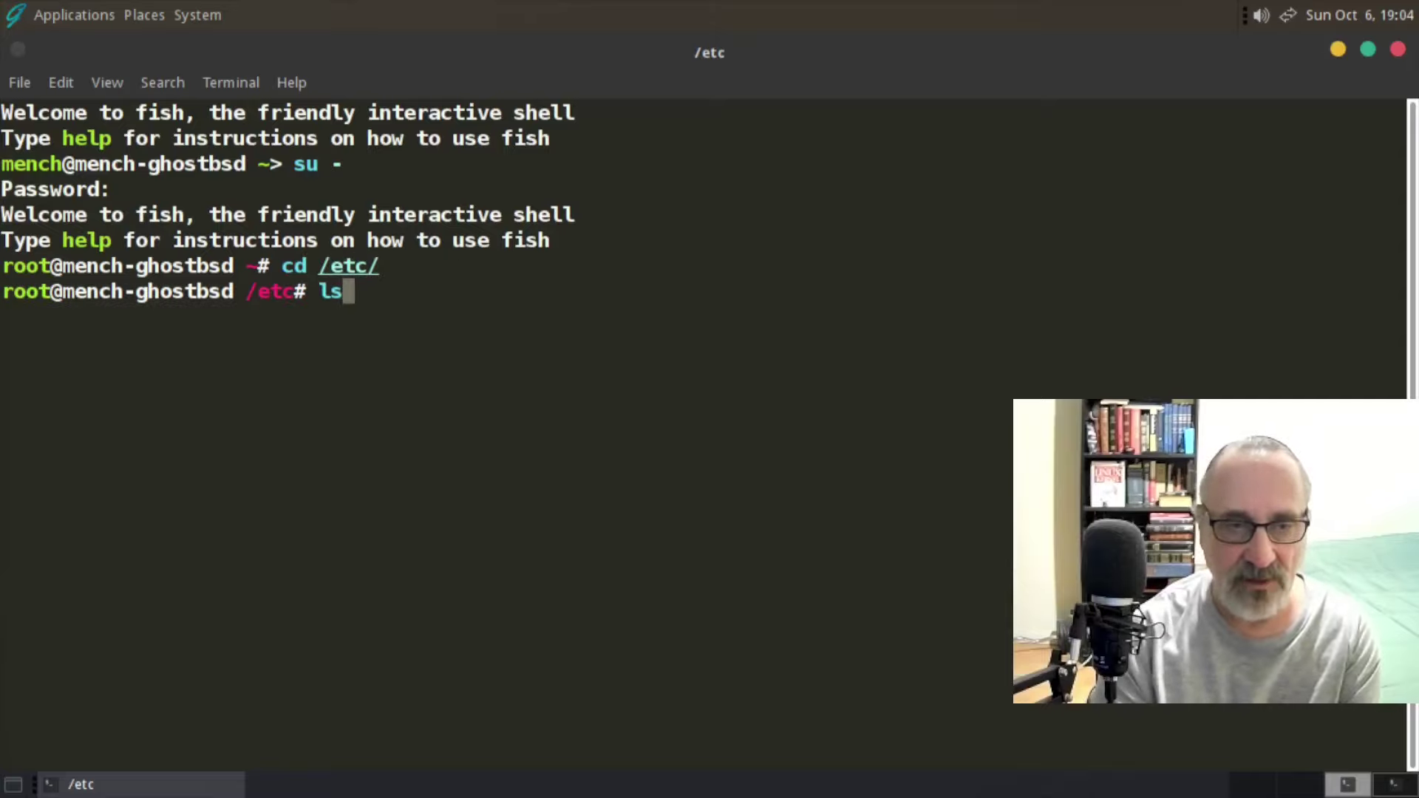
type("-a")
key("Return")
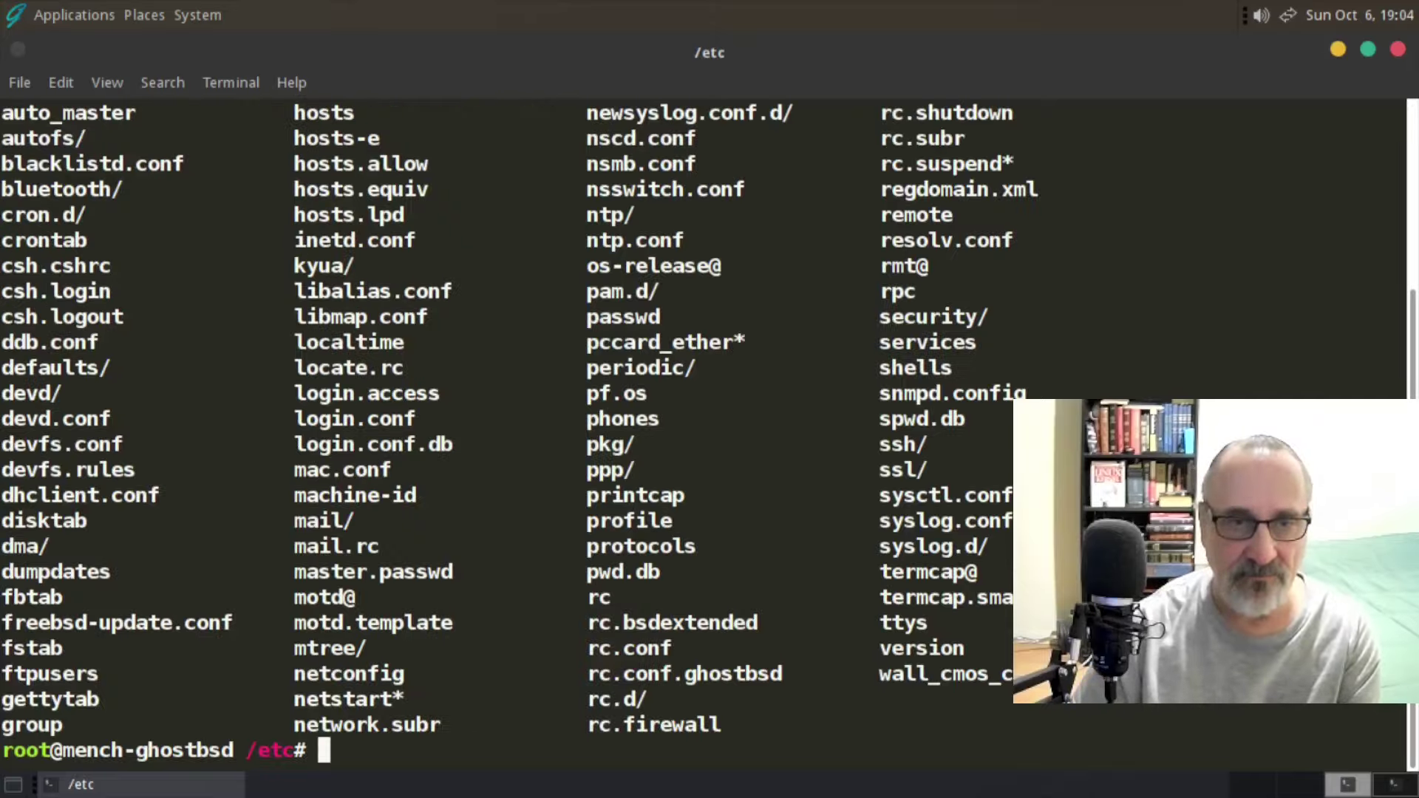
type("vi rc.c")
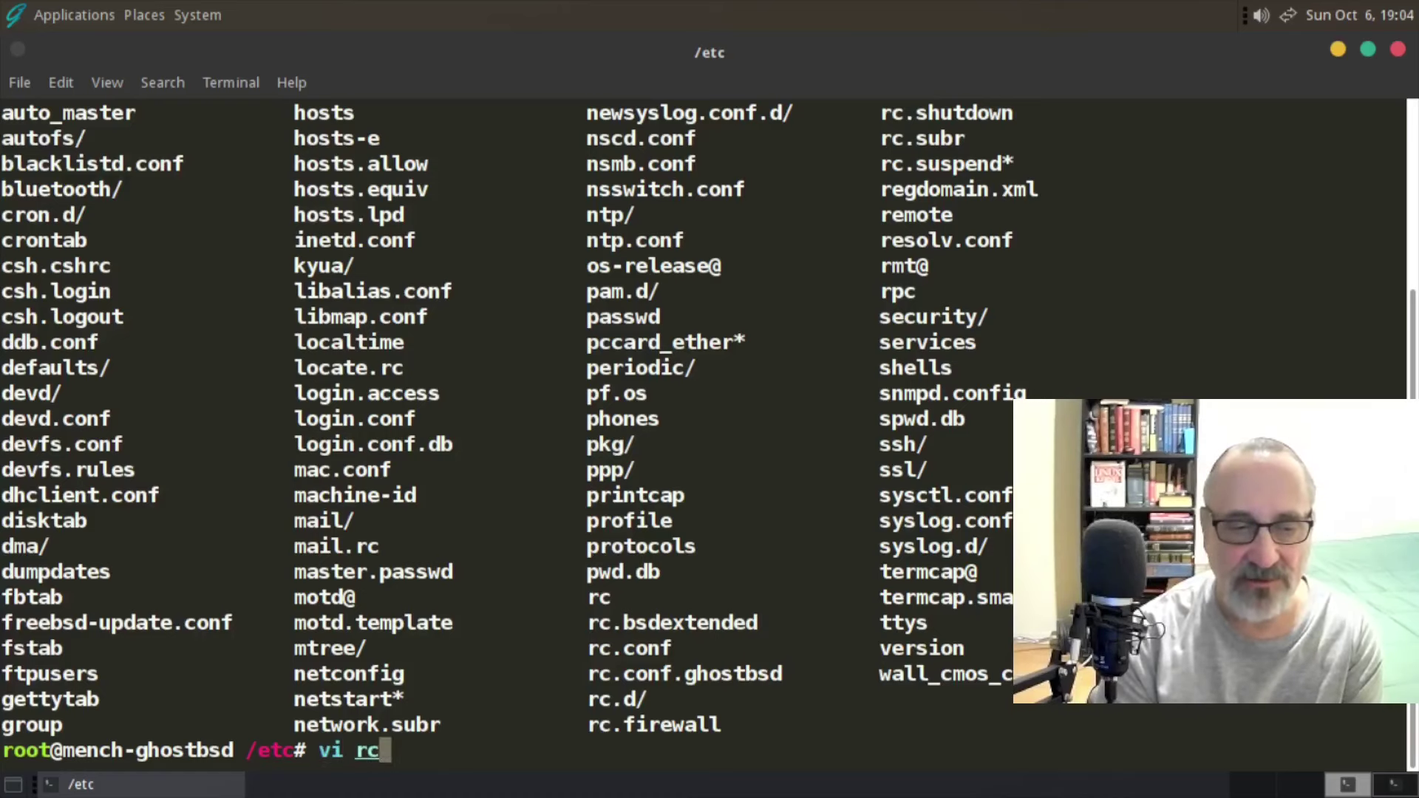
type("onf")
Step: View rc.conf in vi, quit with :q! without saving, and clear the screen
key("Return")
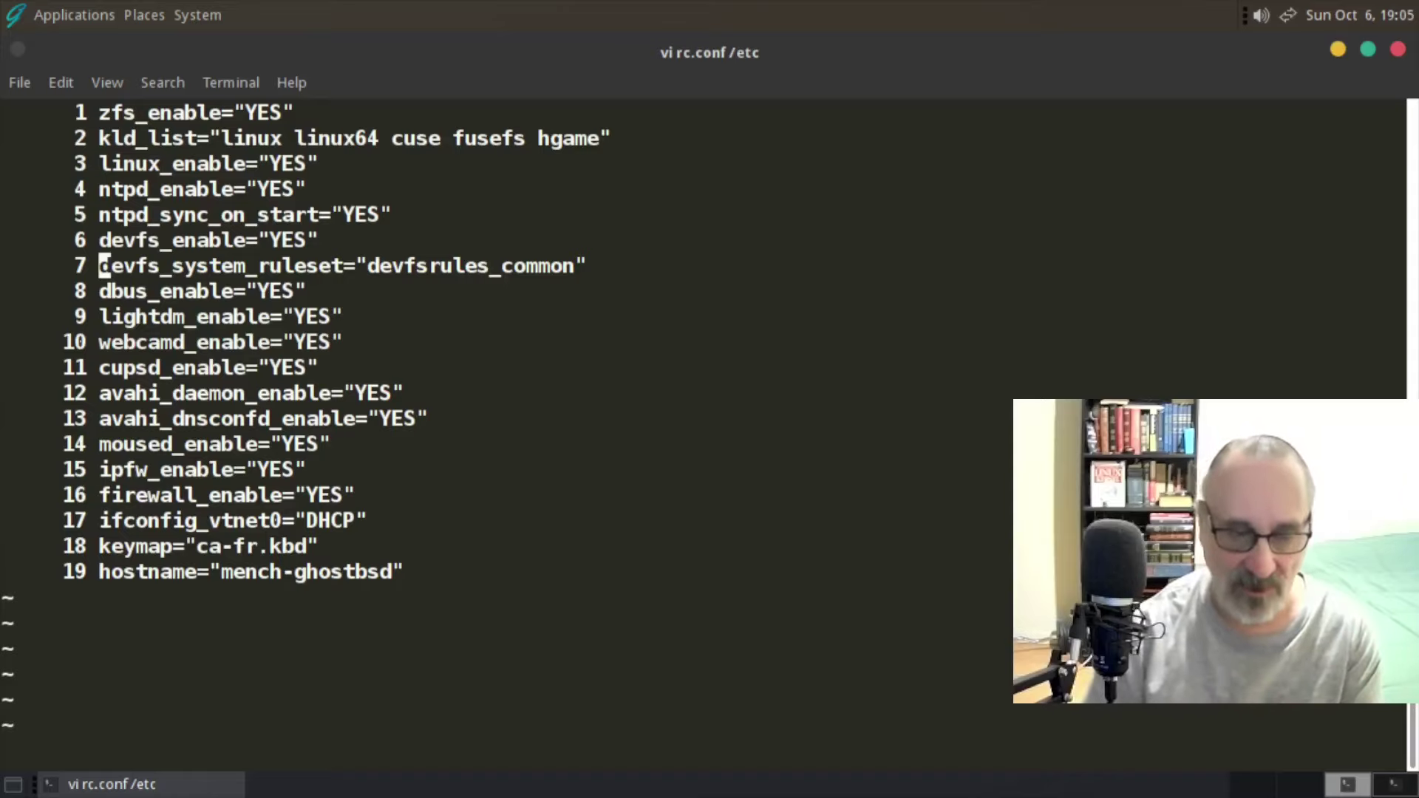
type(":")
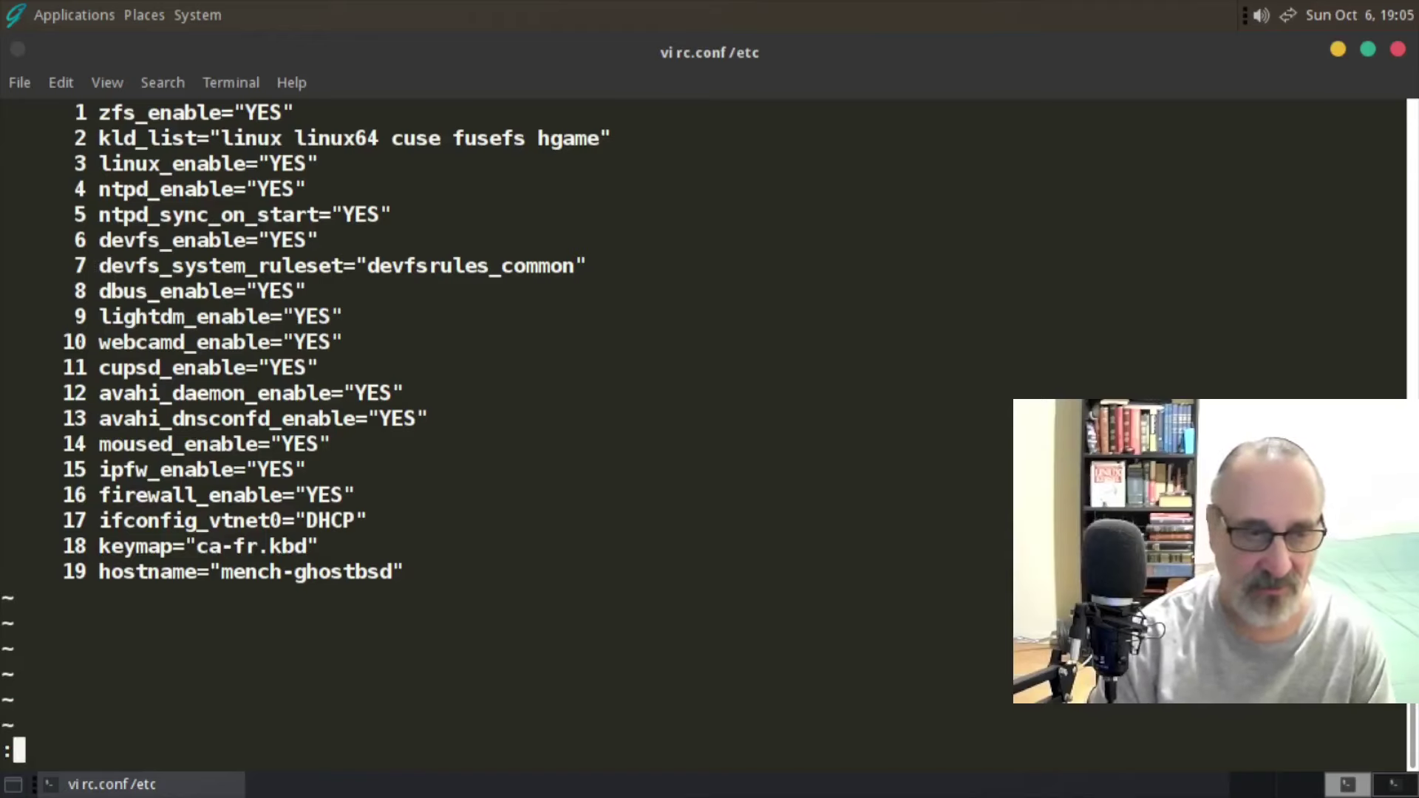
type("q!")
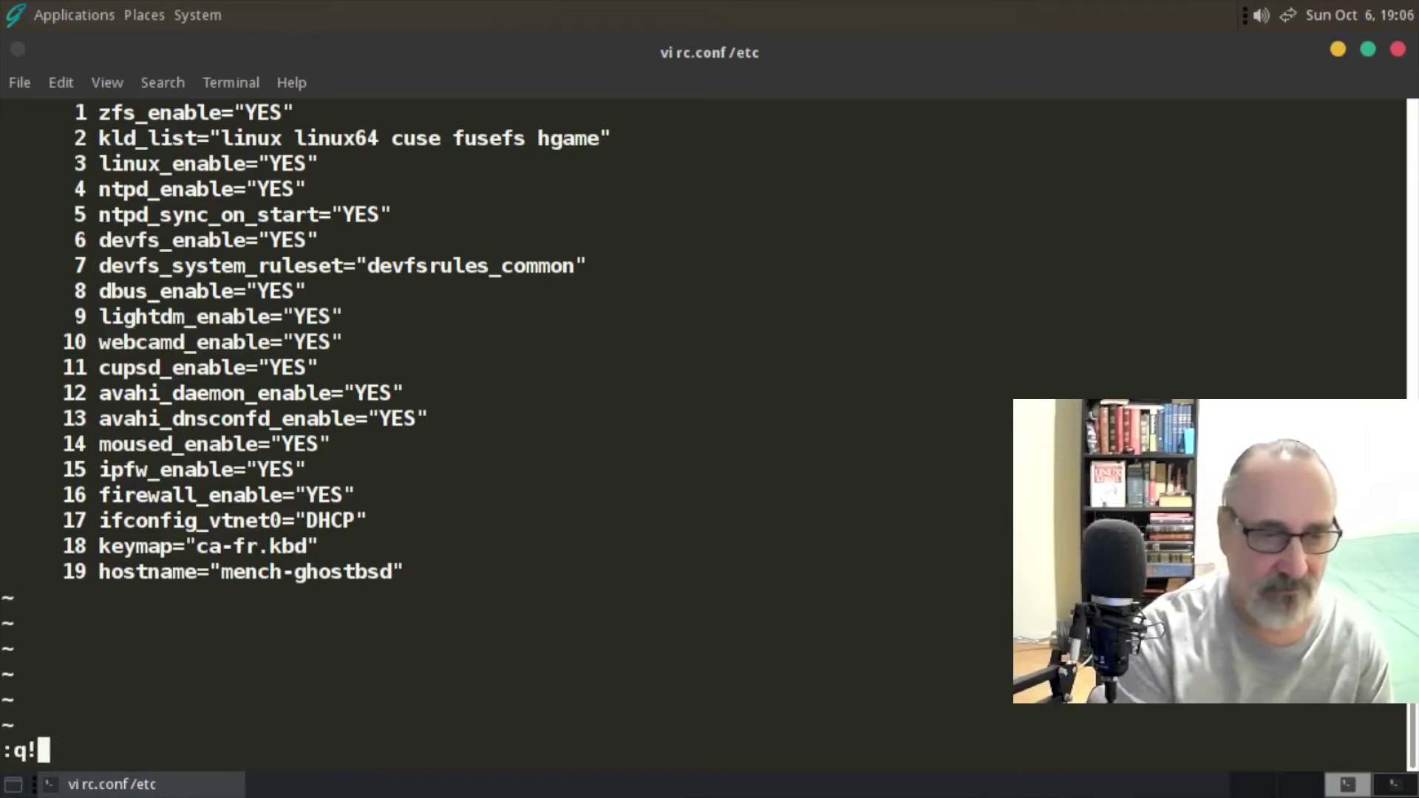
key("Return")
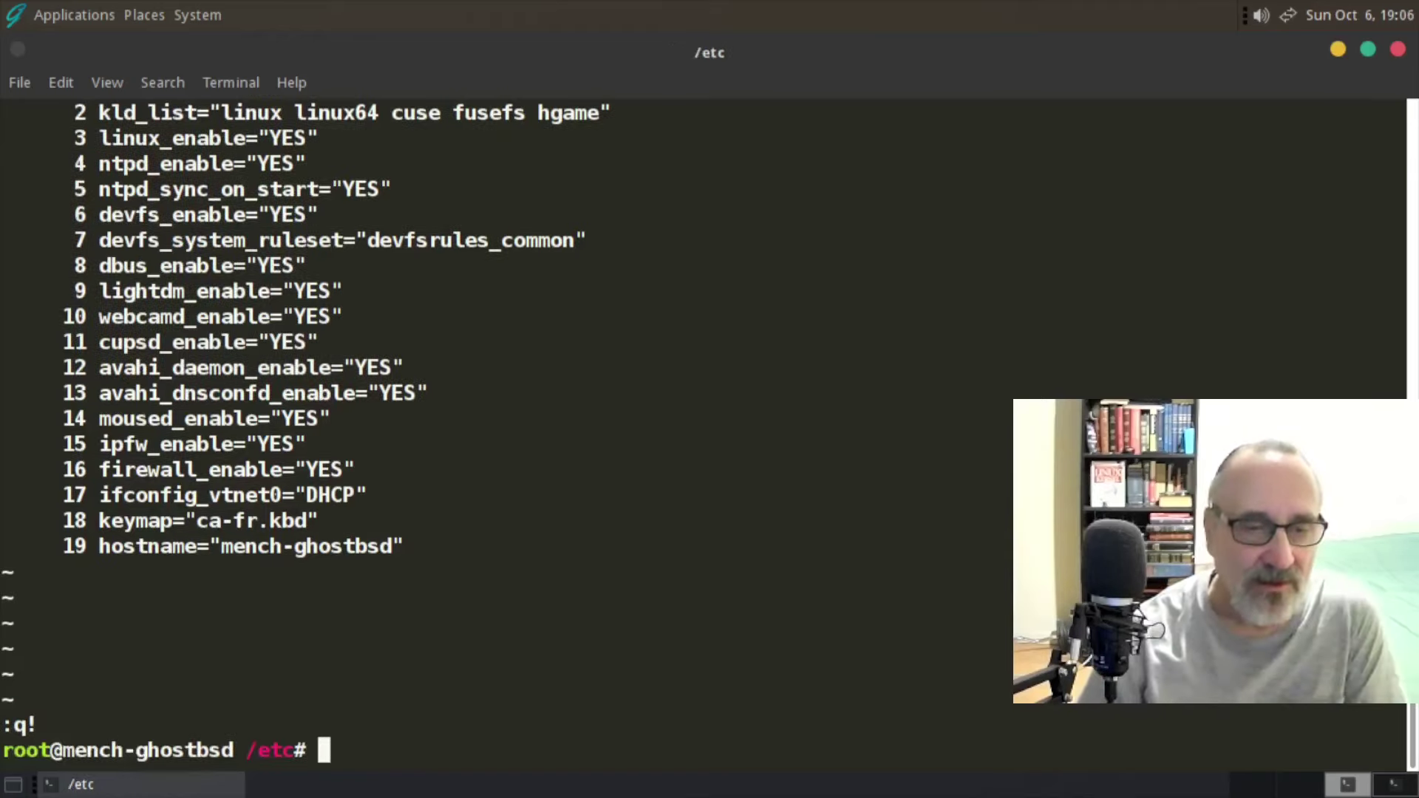
key("ctrl+l")
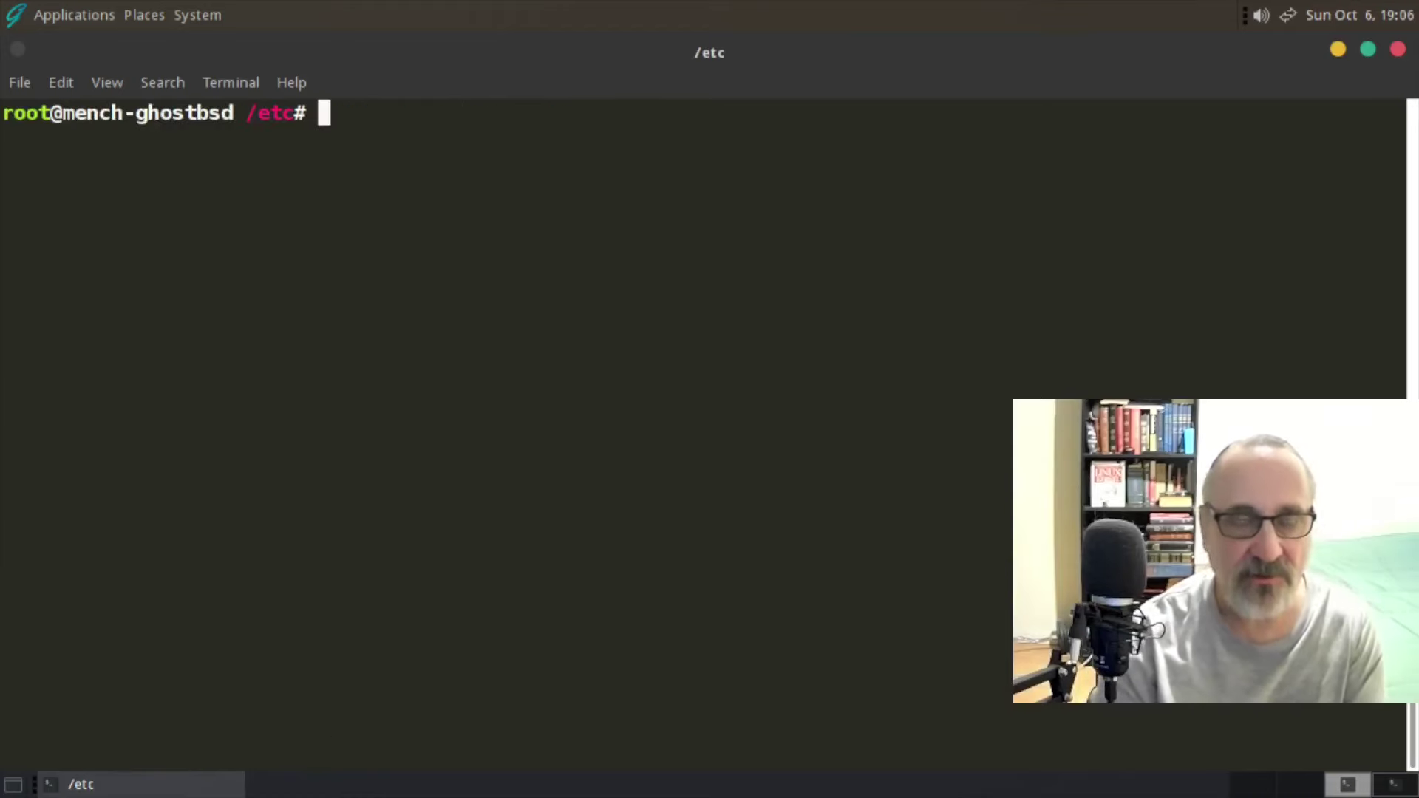
Step: List /etc again and highlight the rc.firewall file name in the output
type("ls")
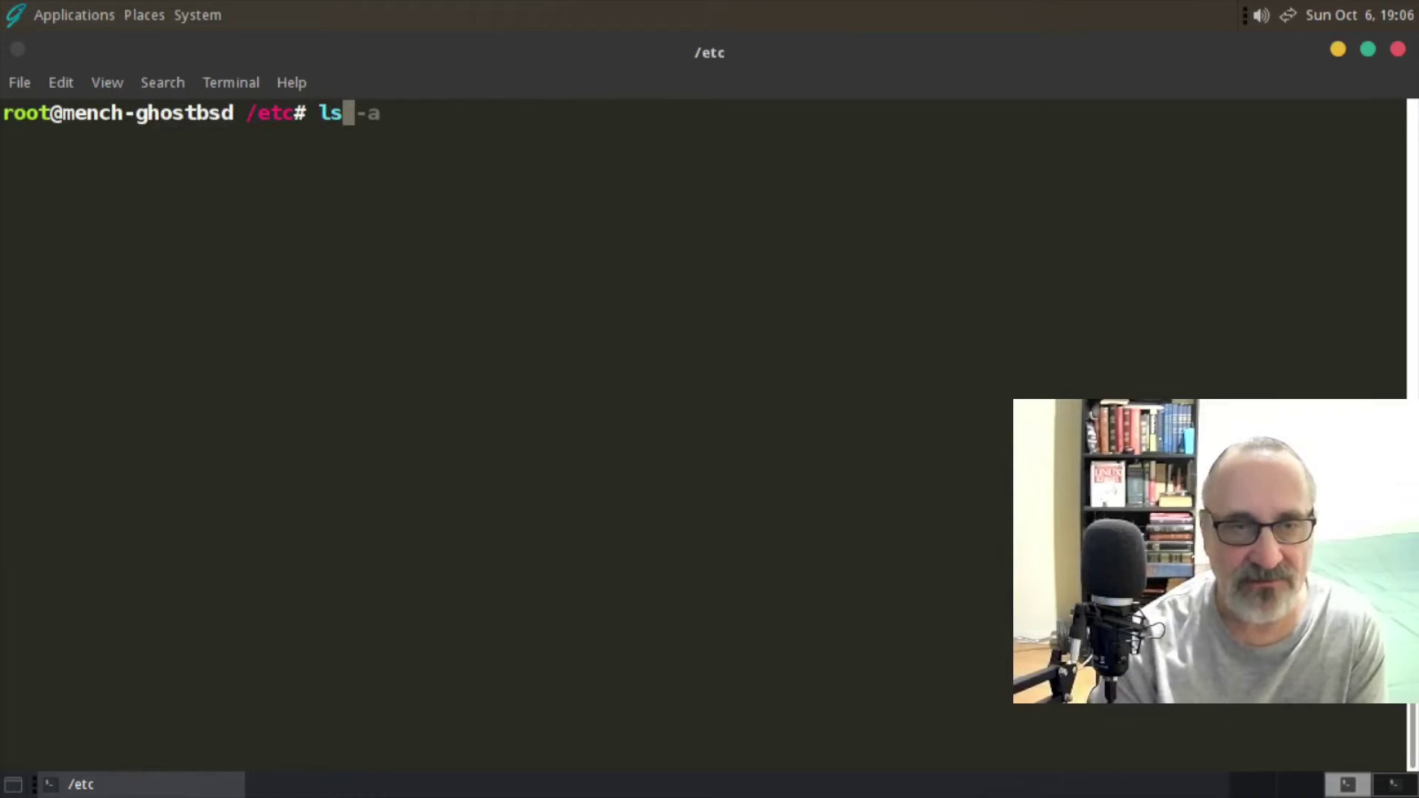
key("Return")
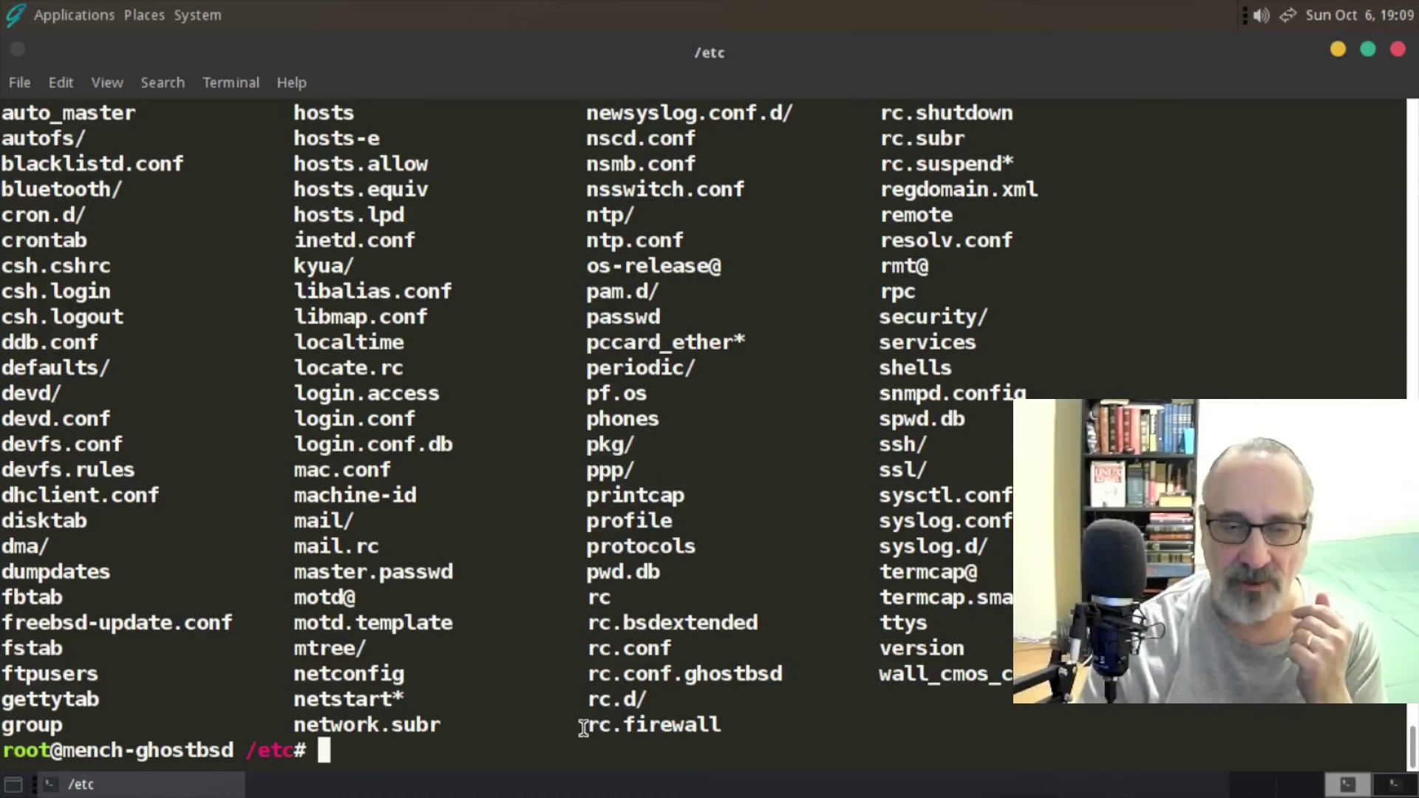
left_click_drag(583, 728, 725, 724)
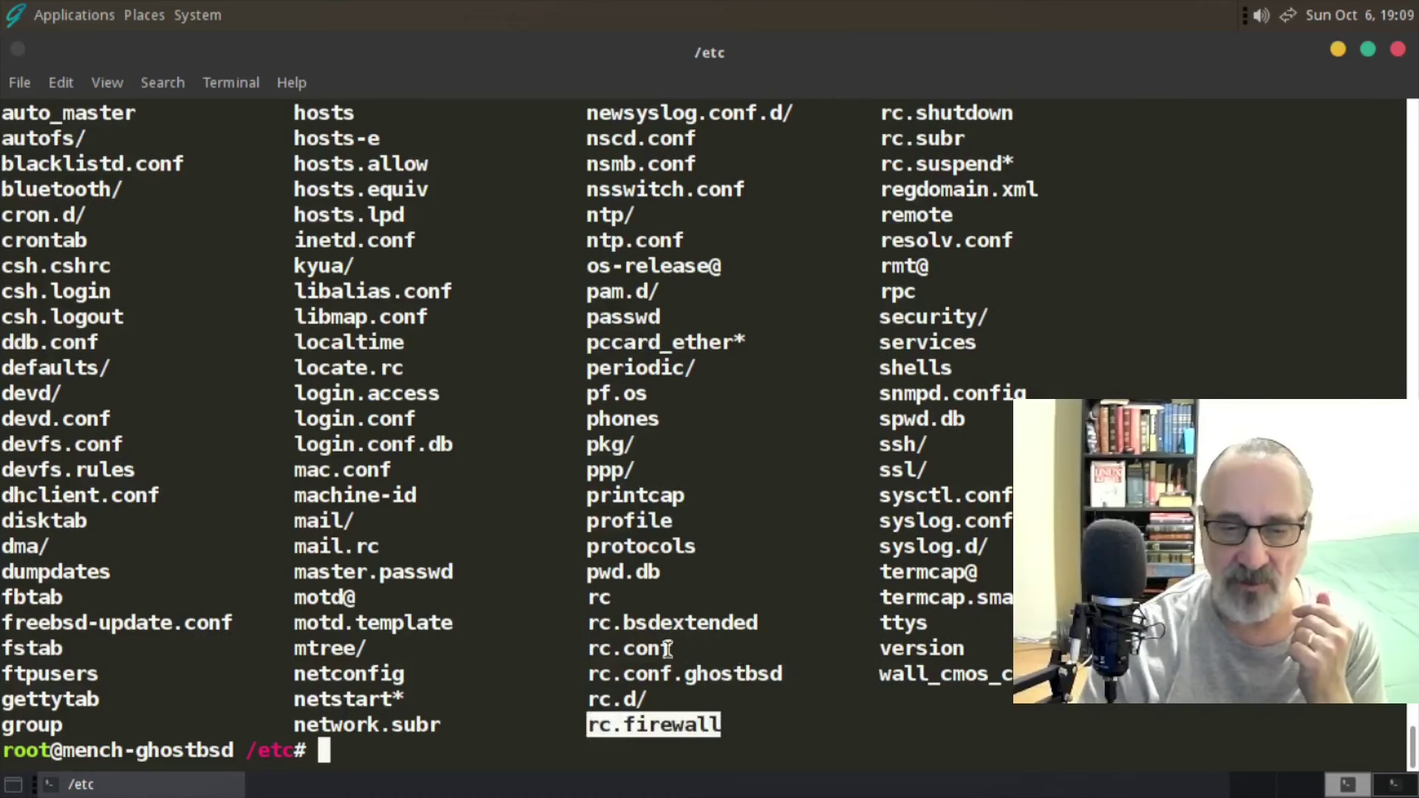
left_click(553, 600)
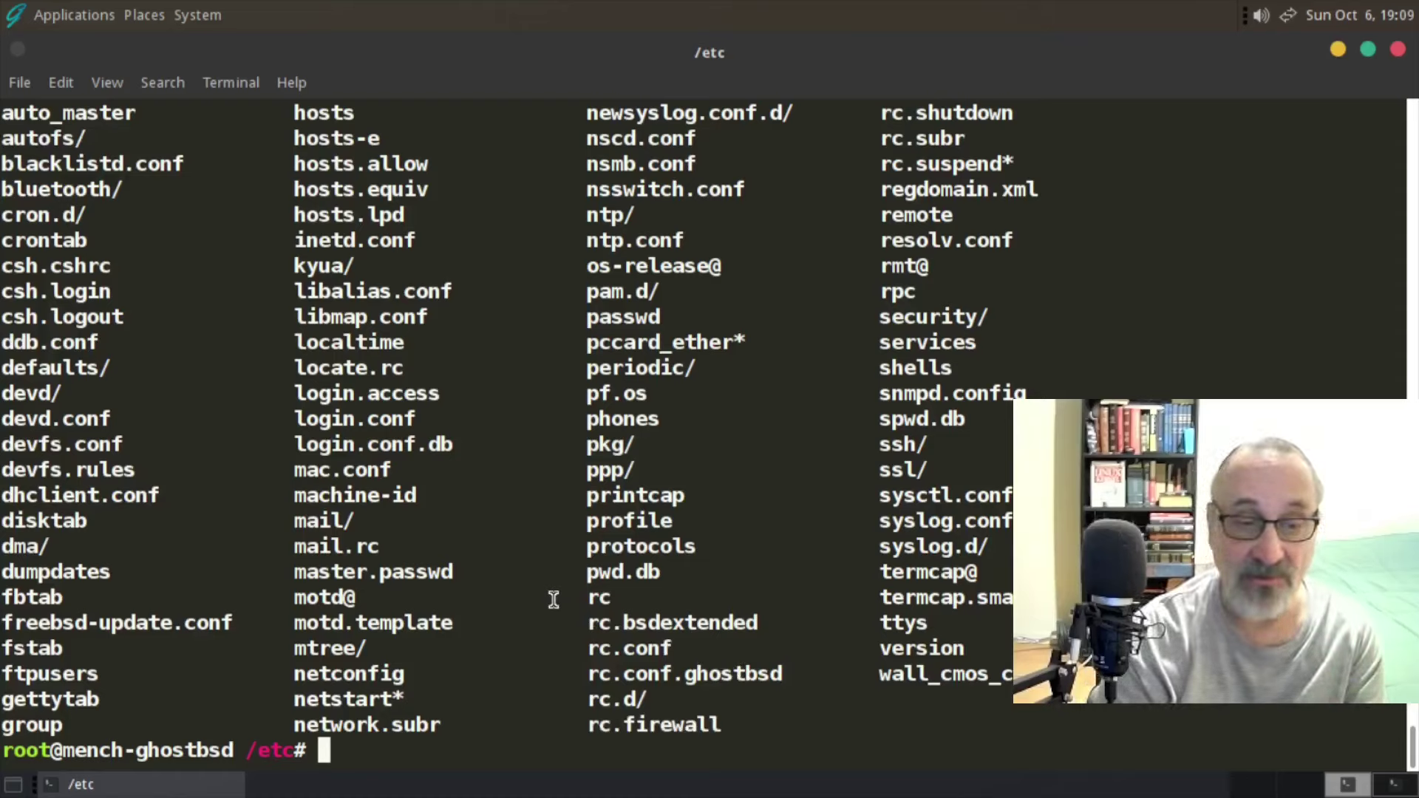
type("vi r")
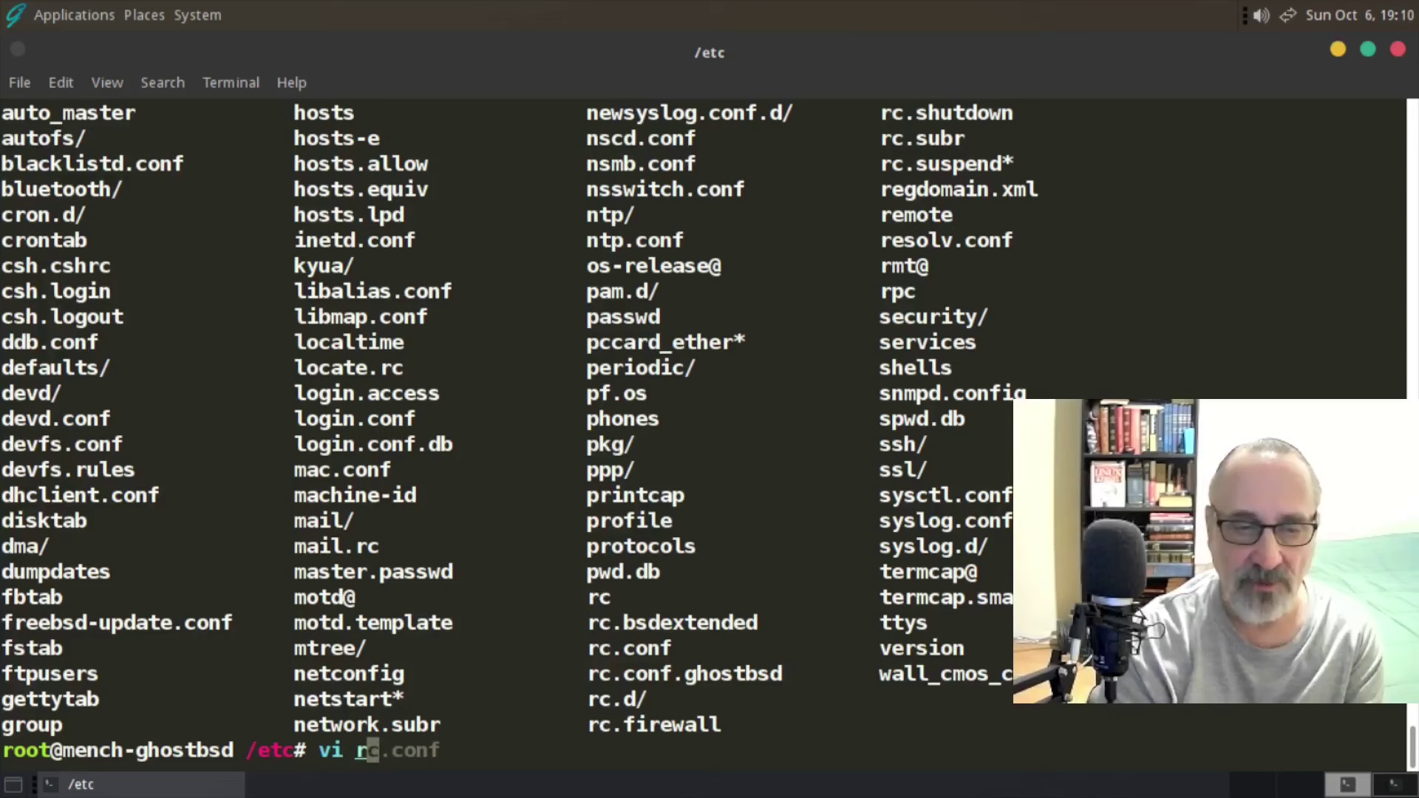
type("c.firewall")
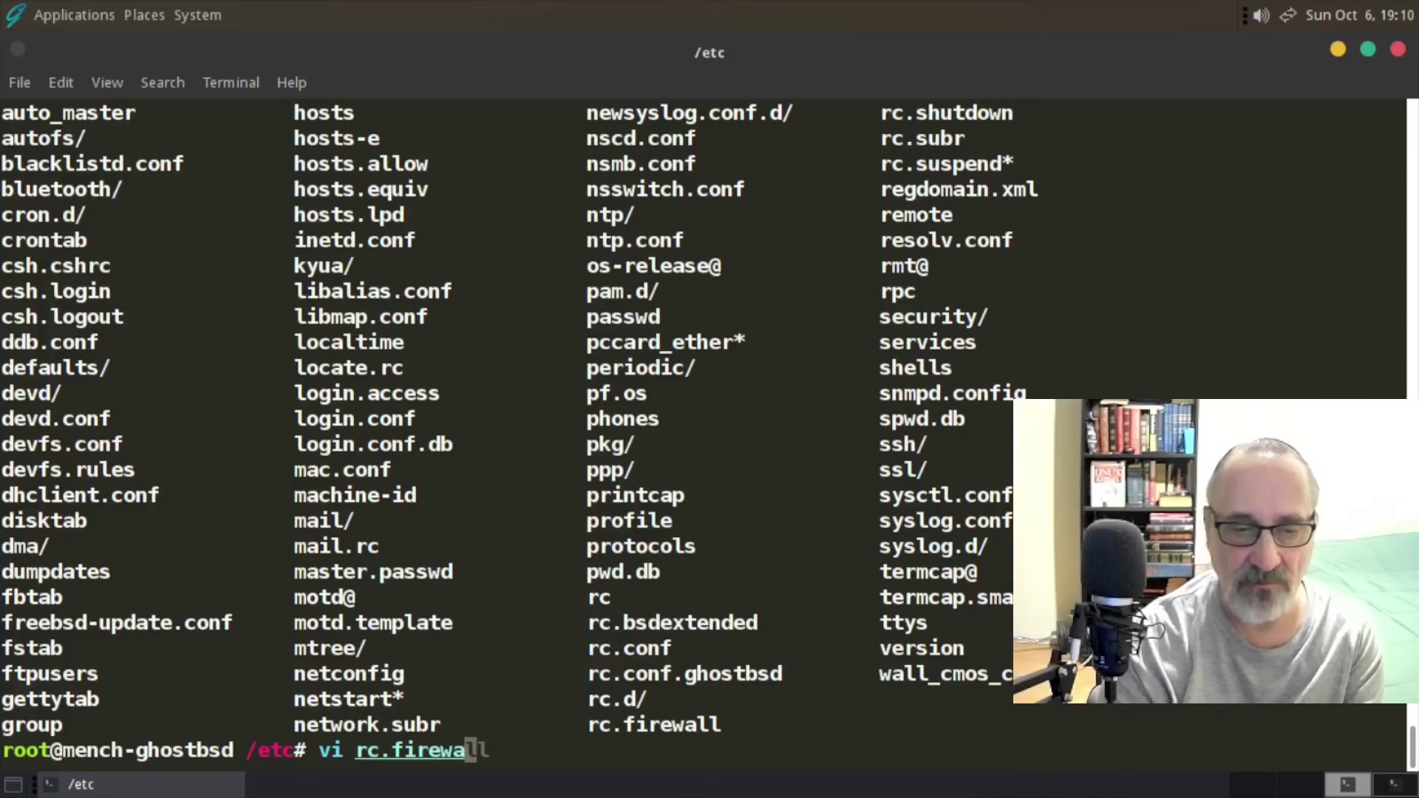
Step: Open rc.firewall in vi, turn on line numbers with :set nu, and read down to the last line
key("Return")
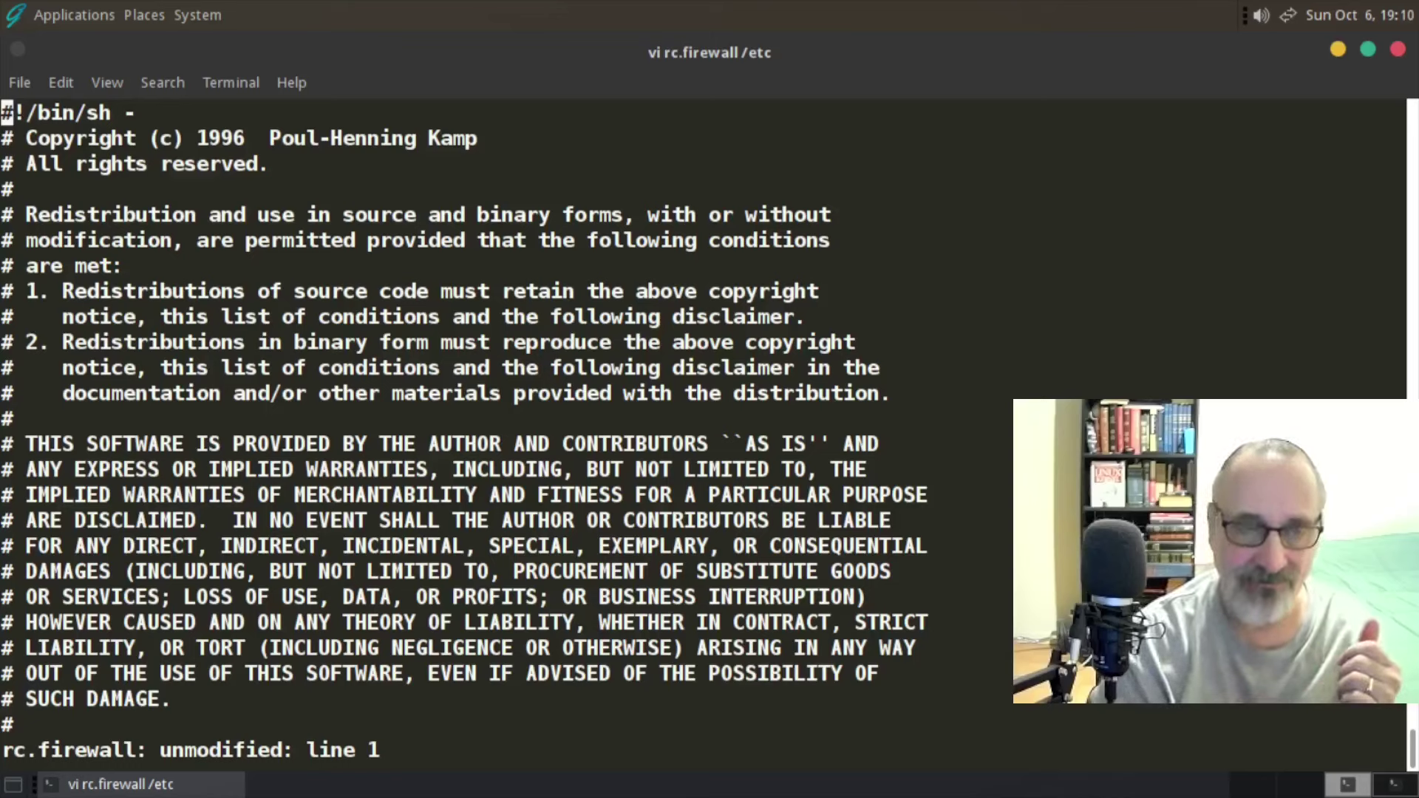
key("j")
key("j")
key("j")
key("j")
key("j")
key("j")
key("j")
key("j")
key("j")
key("j")
key("j")
key("j")
key("j")
key("j")
key("j")
key("j")
key("j")
key("j")
key("j")
key("j")
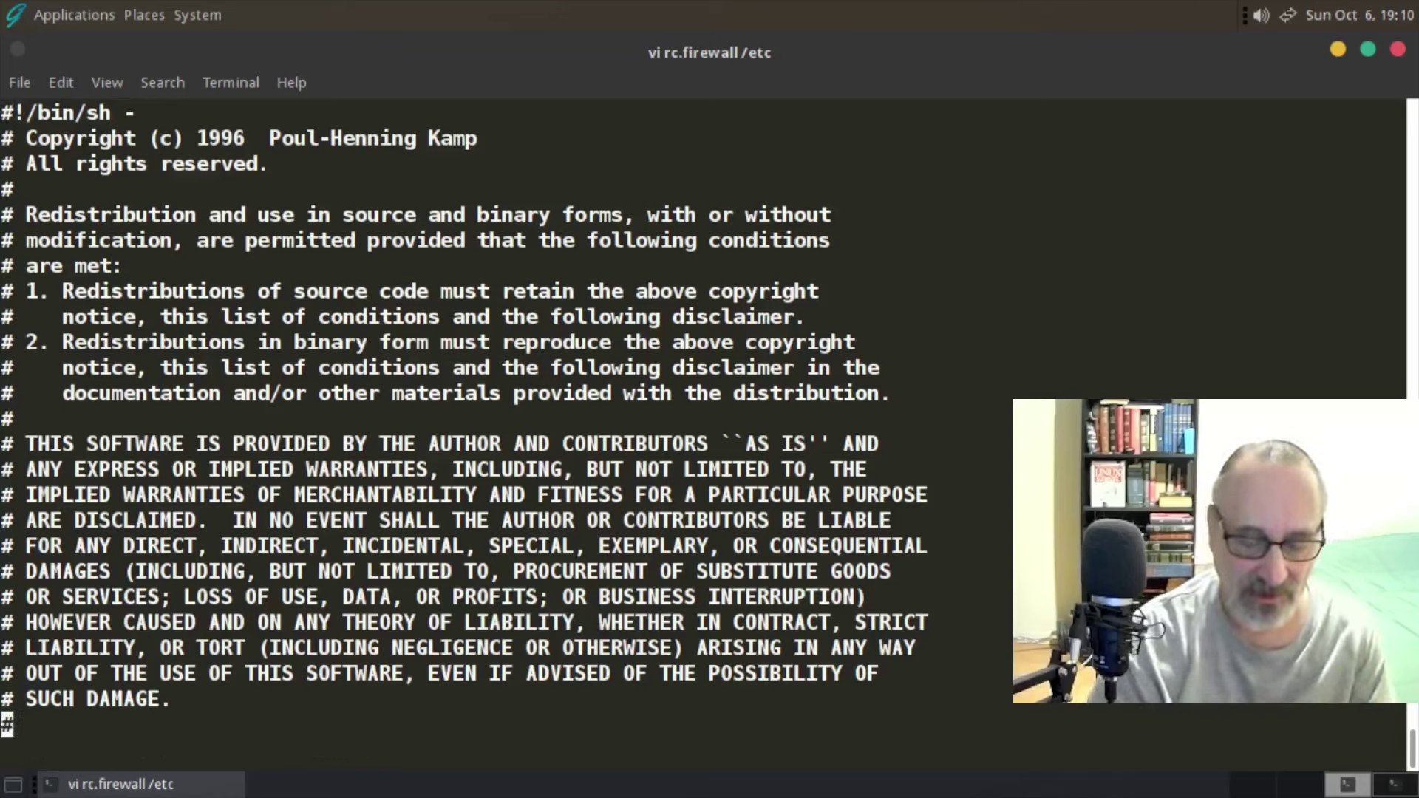
key("shift+semicolon")
type("set nu")
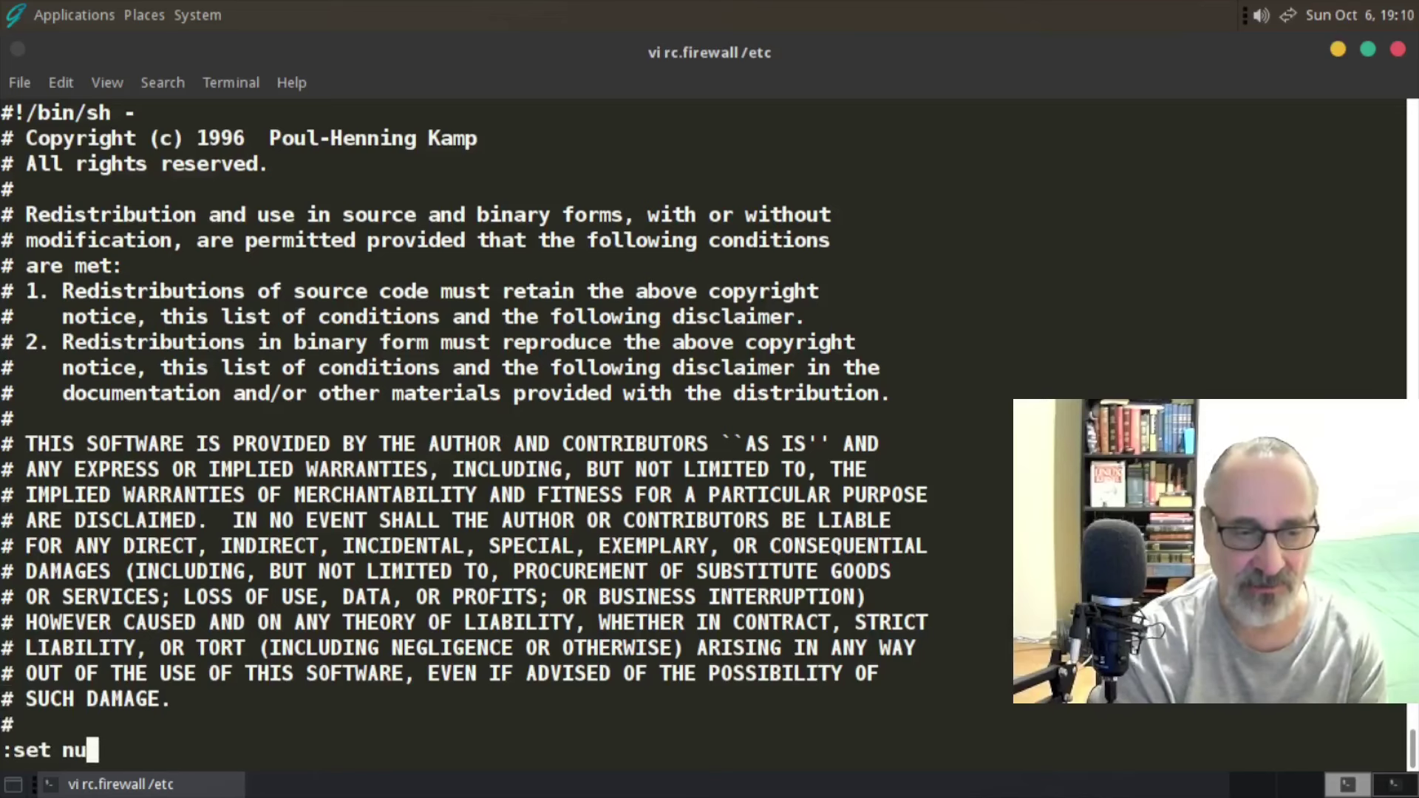
key("Return")
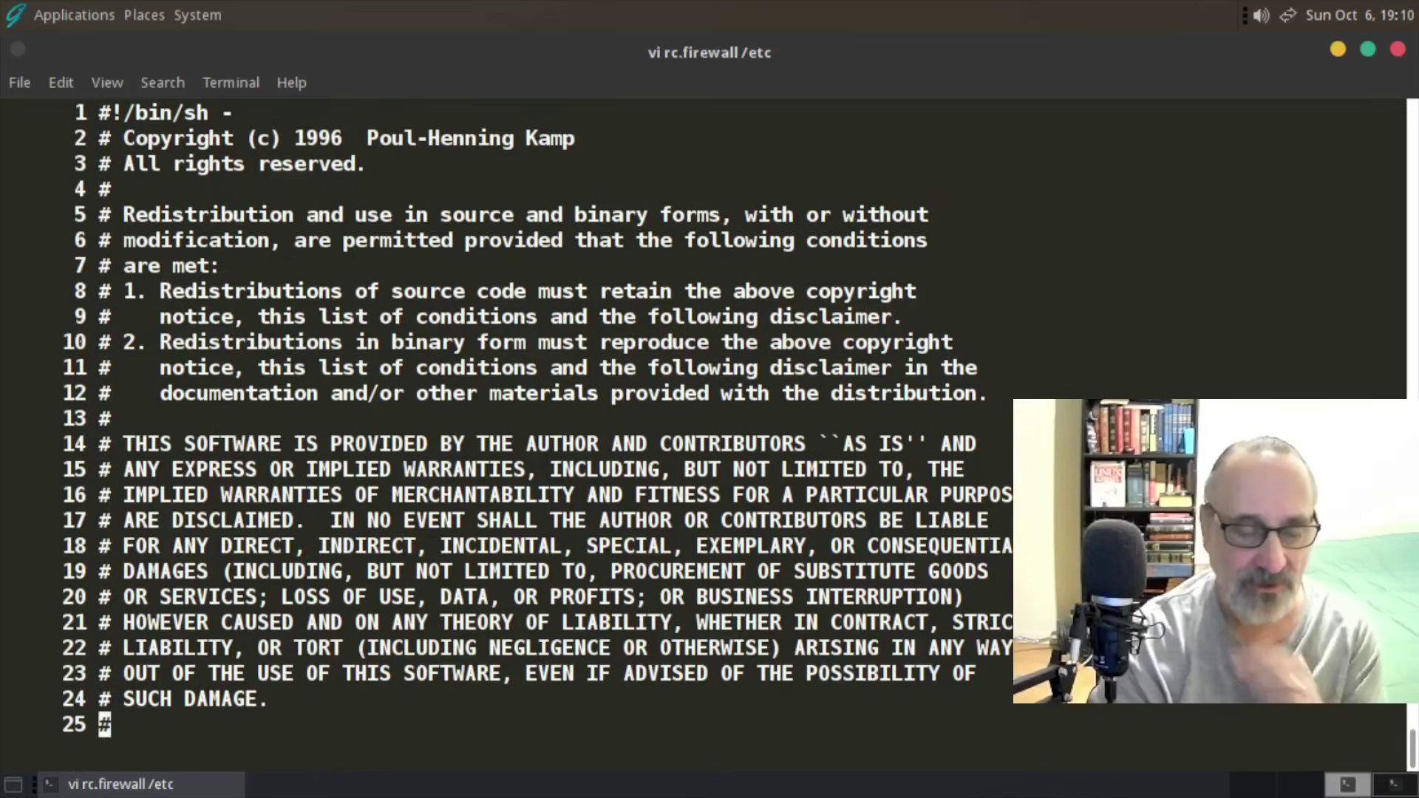
key("j")
key("j")
key("j")
key("j")
key("j")
key("j")
key("j")
key("j")
key("j")
key("j")
key("j")
key("j")
key("j")
key("j")
key("j")
key("j")
key("j")
key("j")
key("j")
key("j")
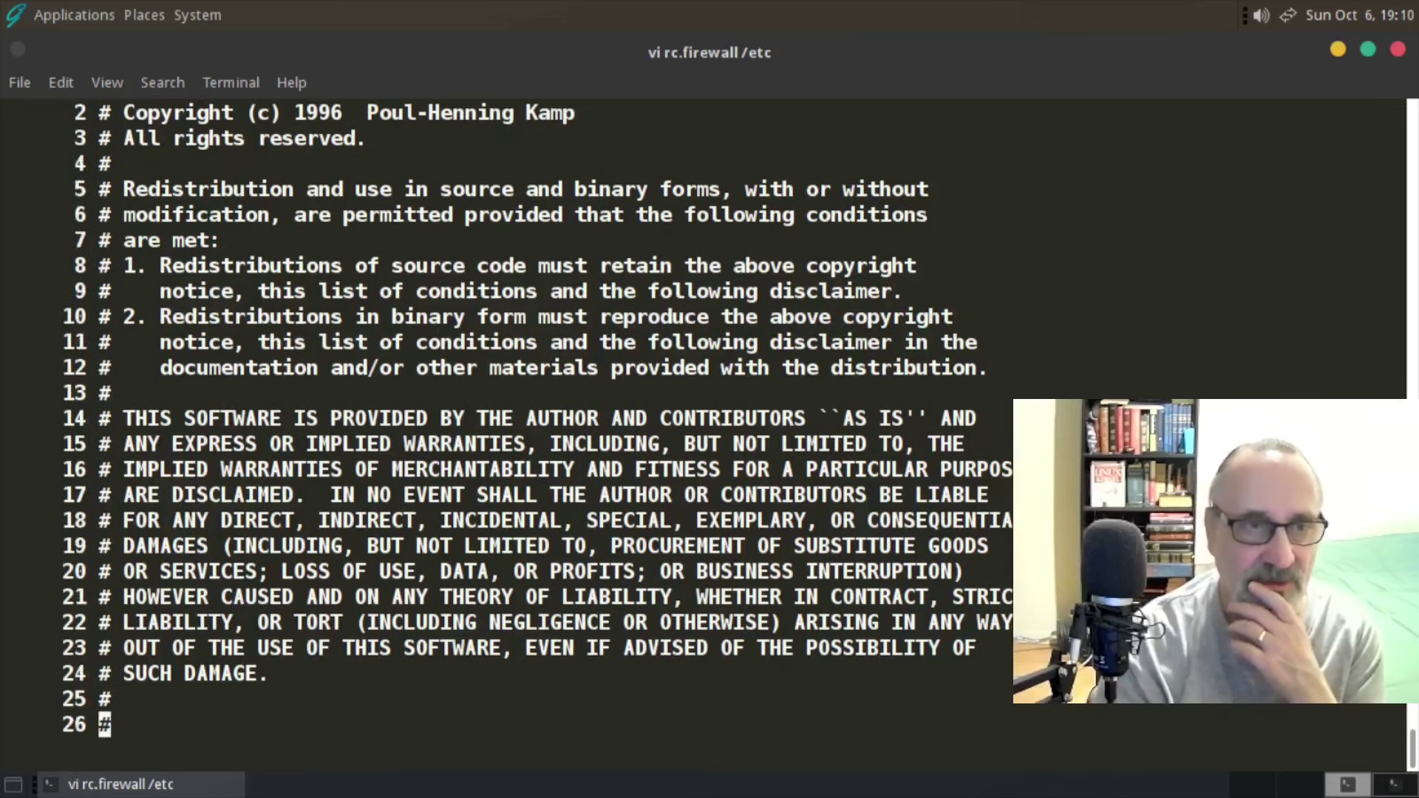
key("j")
key("j")
key("j")
key("j")
key("j")
key("j")
key("j")
key("j")
key("j")
key("j")
key("j")
key("j")
key("j")
key("j")
key("j")
key("j")
key("j")
key("j")
key("j")
key("j")
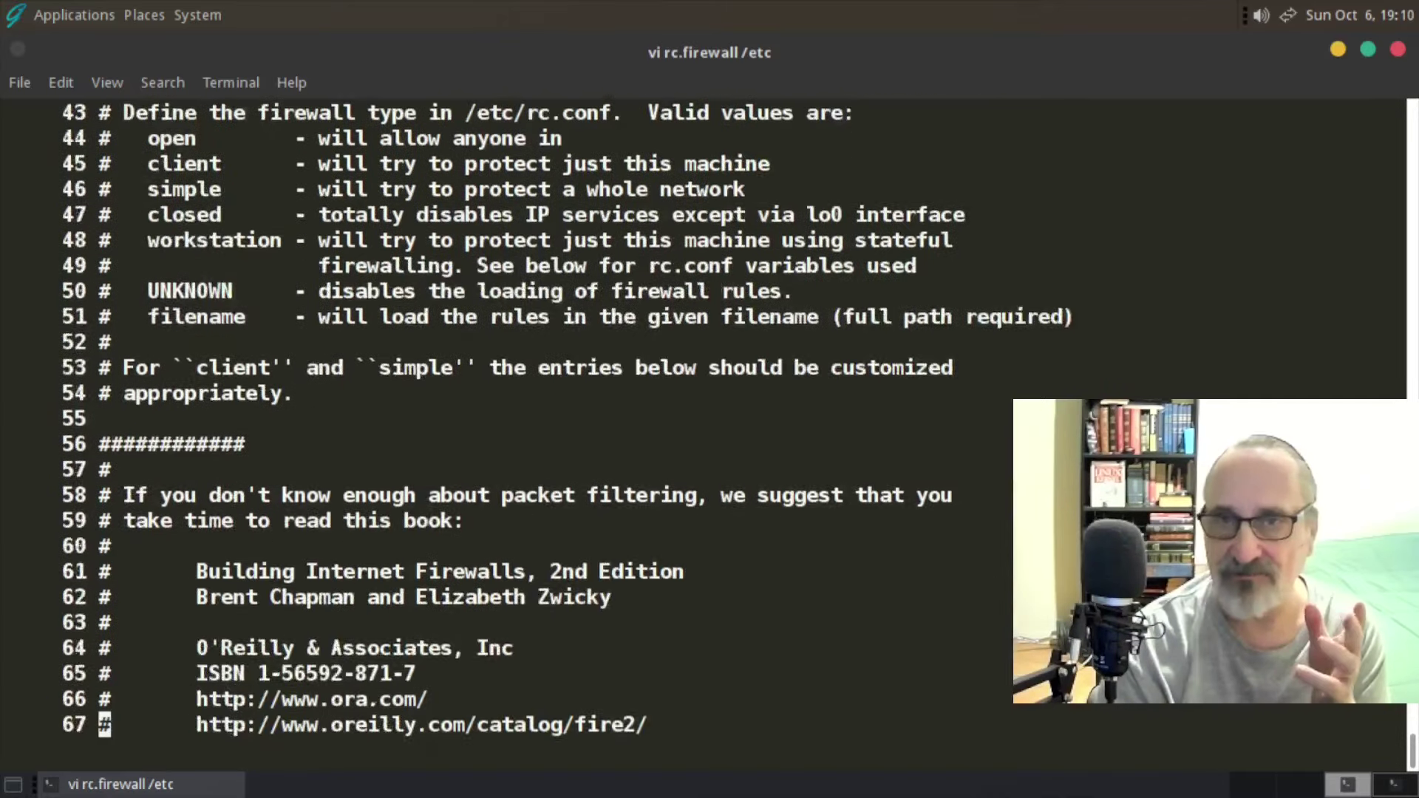
key("j")
key("j")
key("j")
key("j")
key("j")
key("j")
key("j")
key("j")
key("j")
key("j")
key("j")
key("j")
key("j")
key("j")
key("j")
key("j")
key("j")
key("j")
key("j")
key("j")
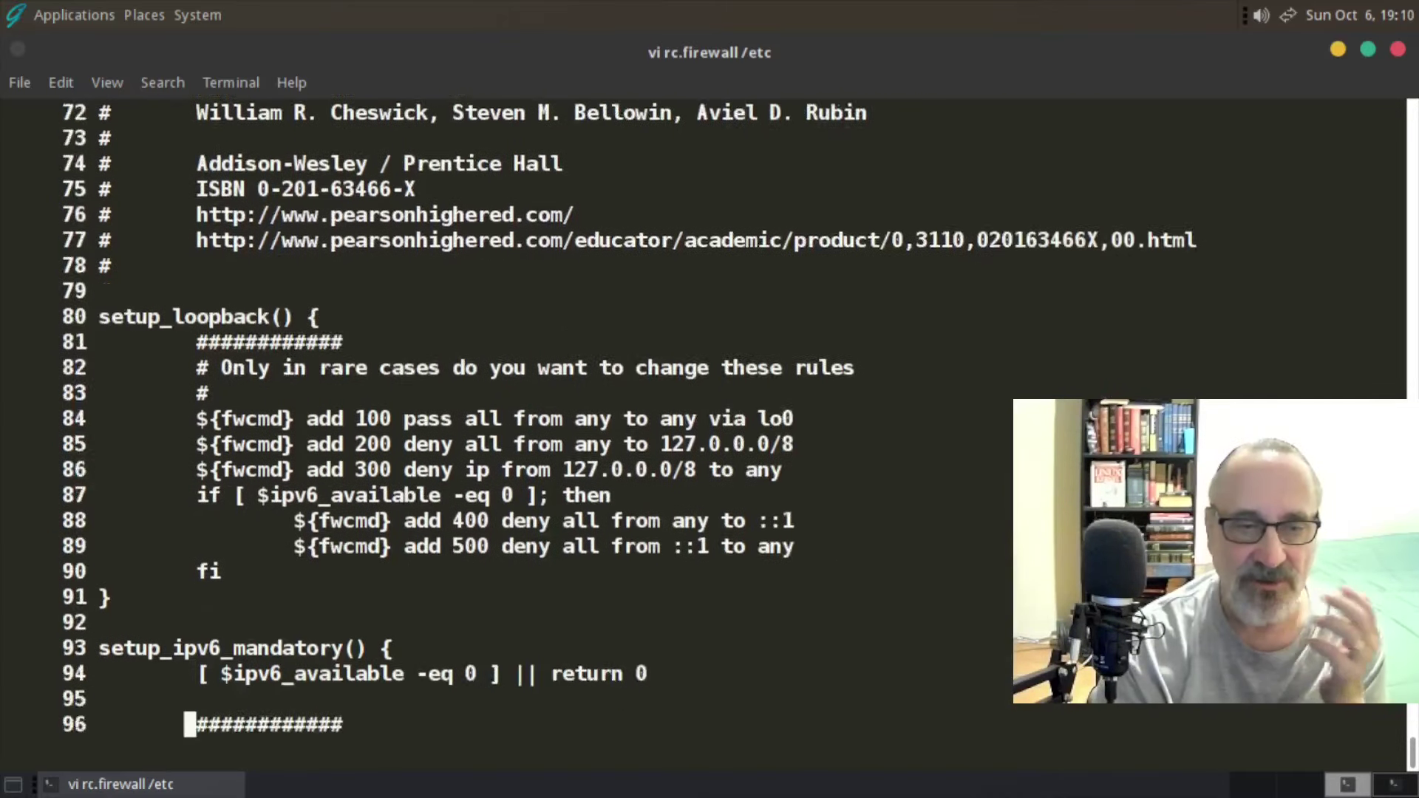
key("j")
key("j")
key("j")
key("j")
key("j")
key("j")
key("j")
key("j")
key("j")
key("j")
key("j")
key("j")
key("j")
key("j")
key("j")
key("j")
key("j")
key("j")
key("j")
key("j")
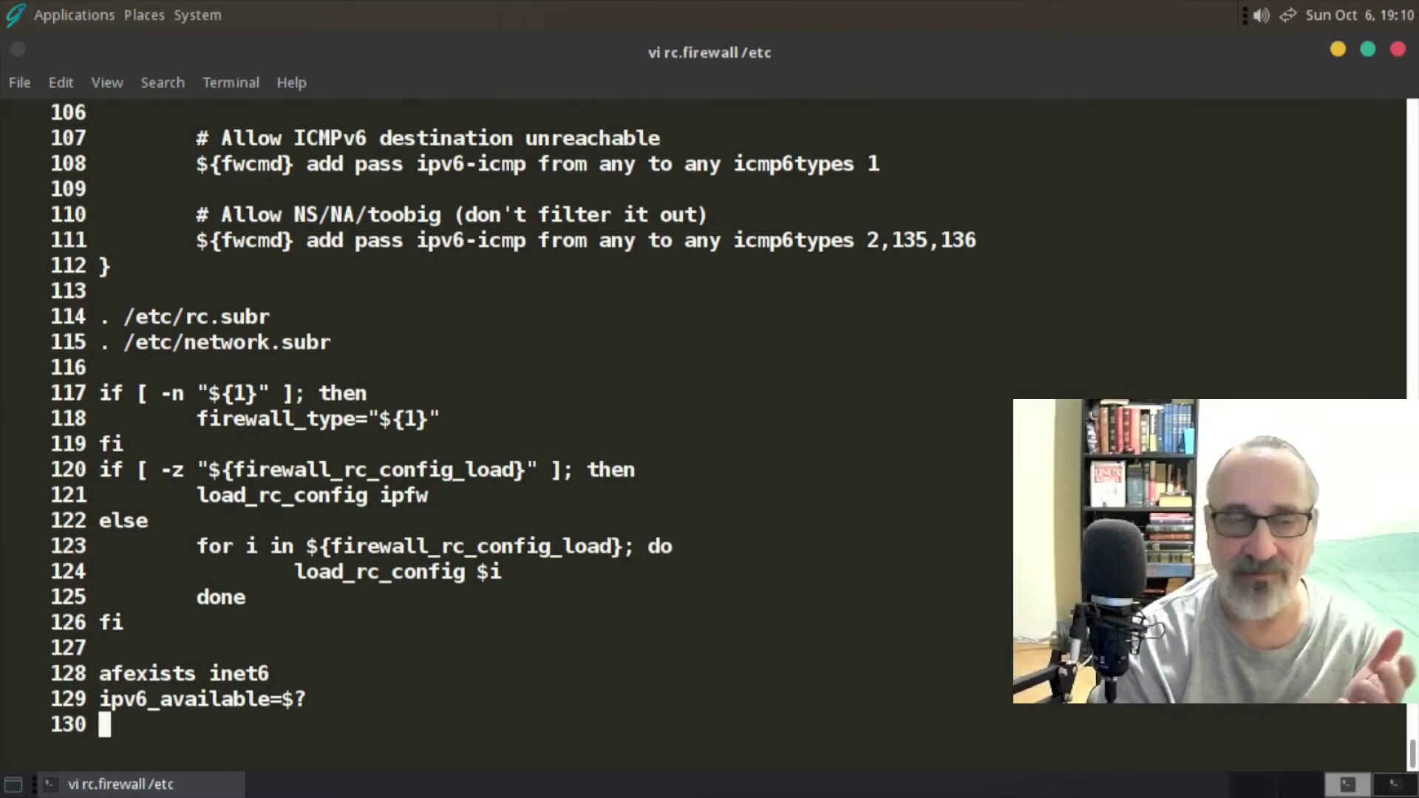
key("Down")
key("Down")
key("Down")
key("Down")
key("Down")
key("Down")
key("Down")
key("Down")
key("Down")
key("Down")
key("Down")
key("Down")
key("Down")
key("Down")
key("Down")
key("Down")
key("Down")
key("Down")
key("Down")
key("Down")
key("Down")
key("Down")
key("Down")
key("Down")
key("Down")
key("Down")
key("Down")
key("Down")
key("Down")
key("Down")
key("shift+g")
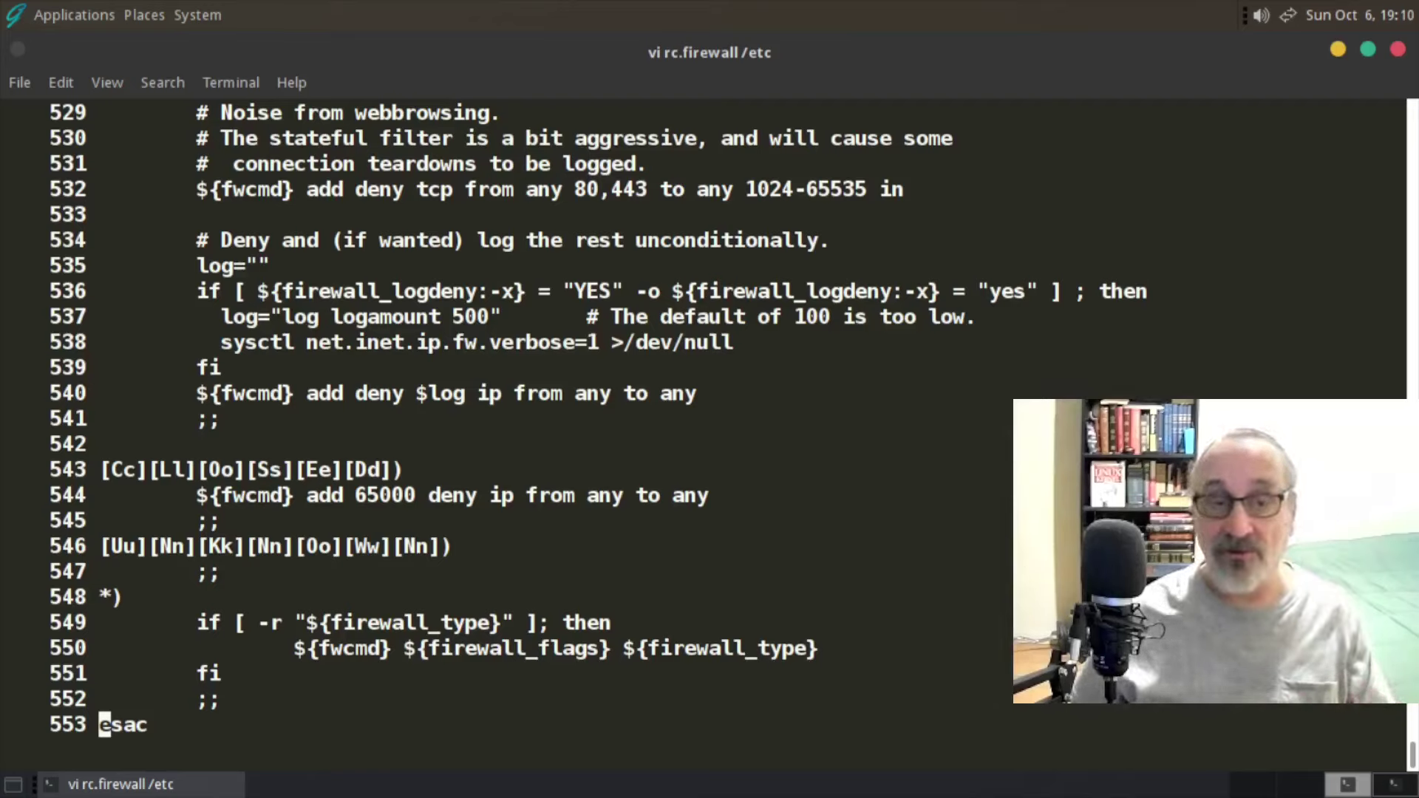
Step: Quit vi with :q!, return home, exit the root shell and clear the screen
key("colon")
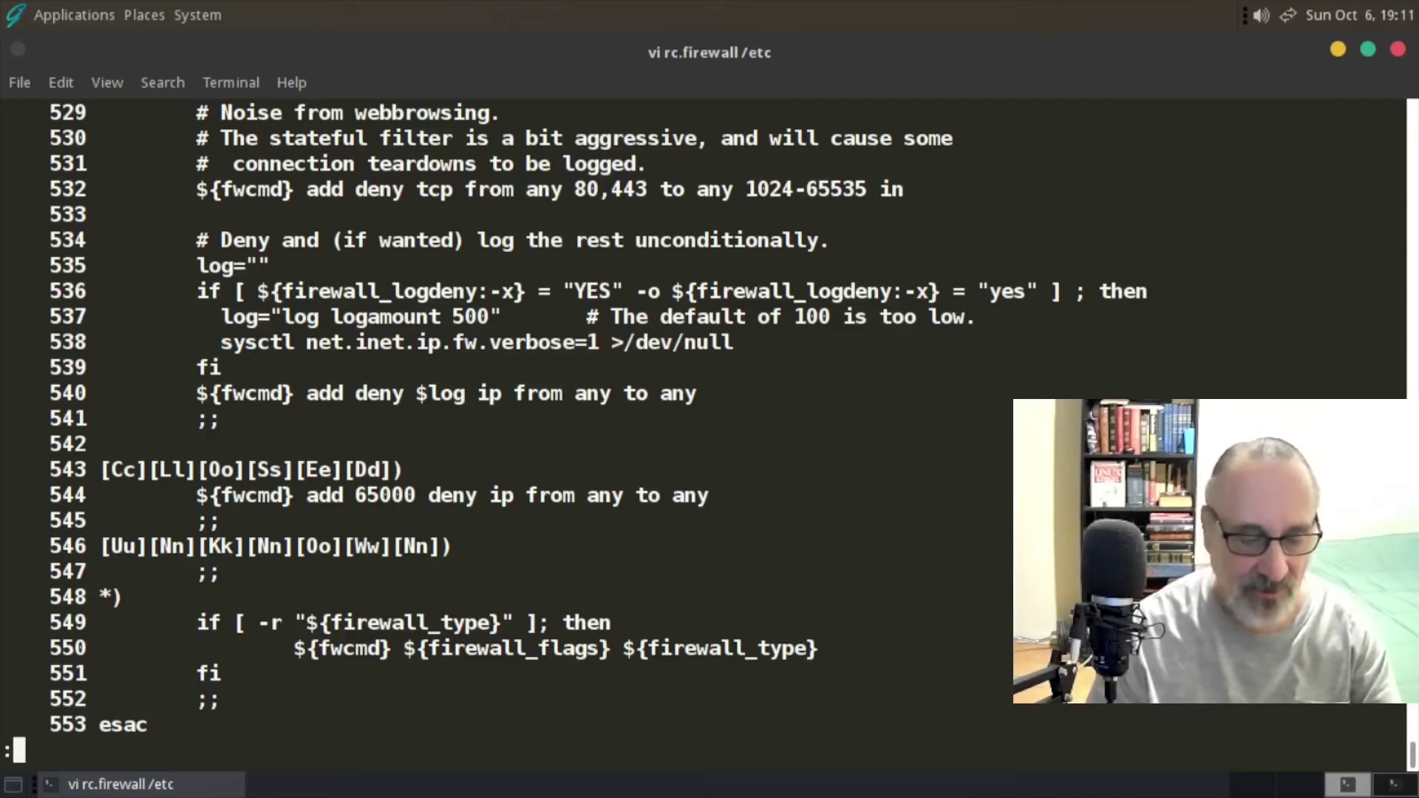
type("q!")
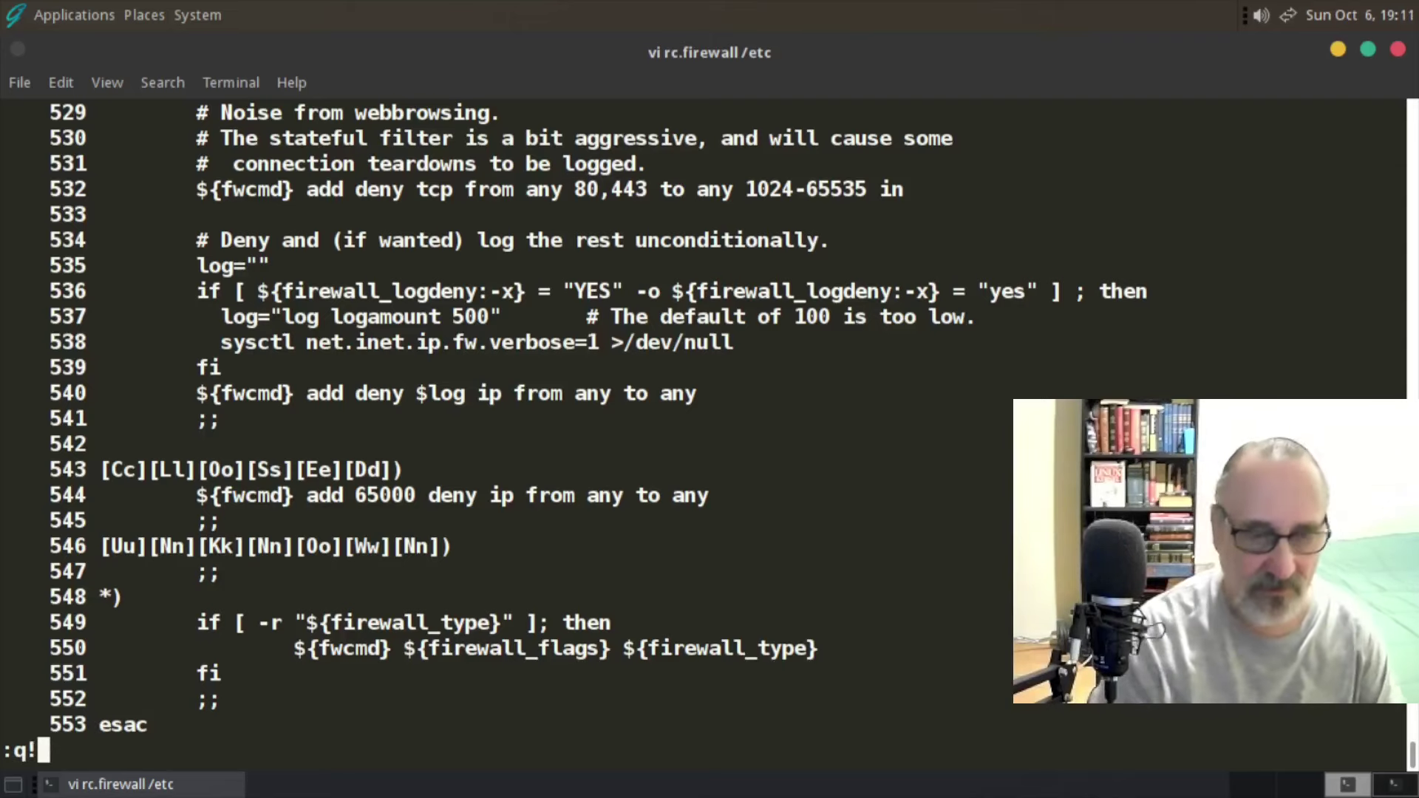
key("Return")
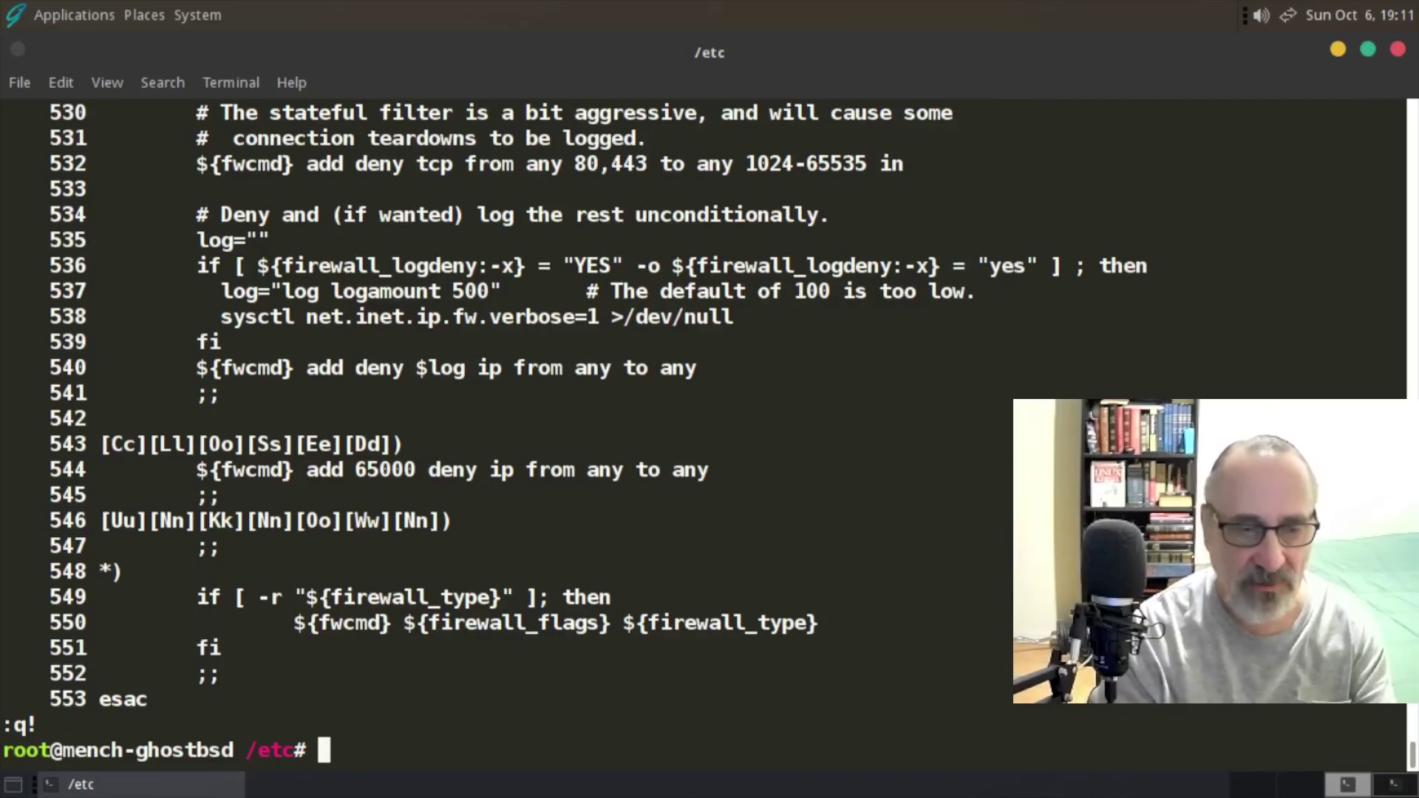
type("cd")
key("Return")
type("exit")
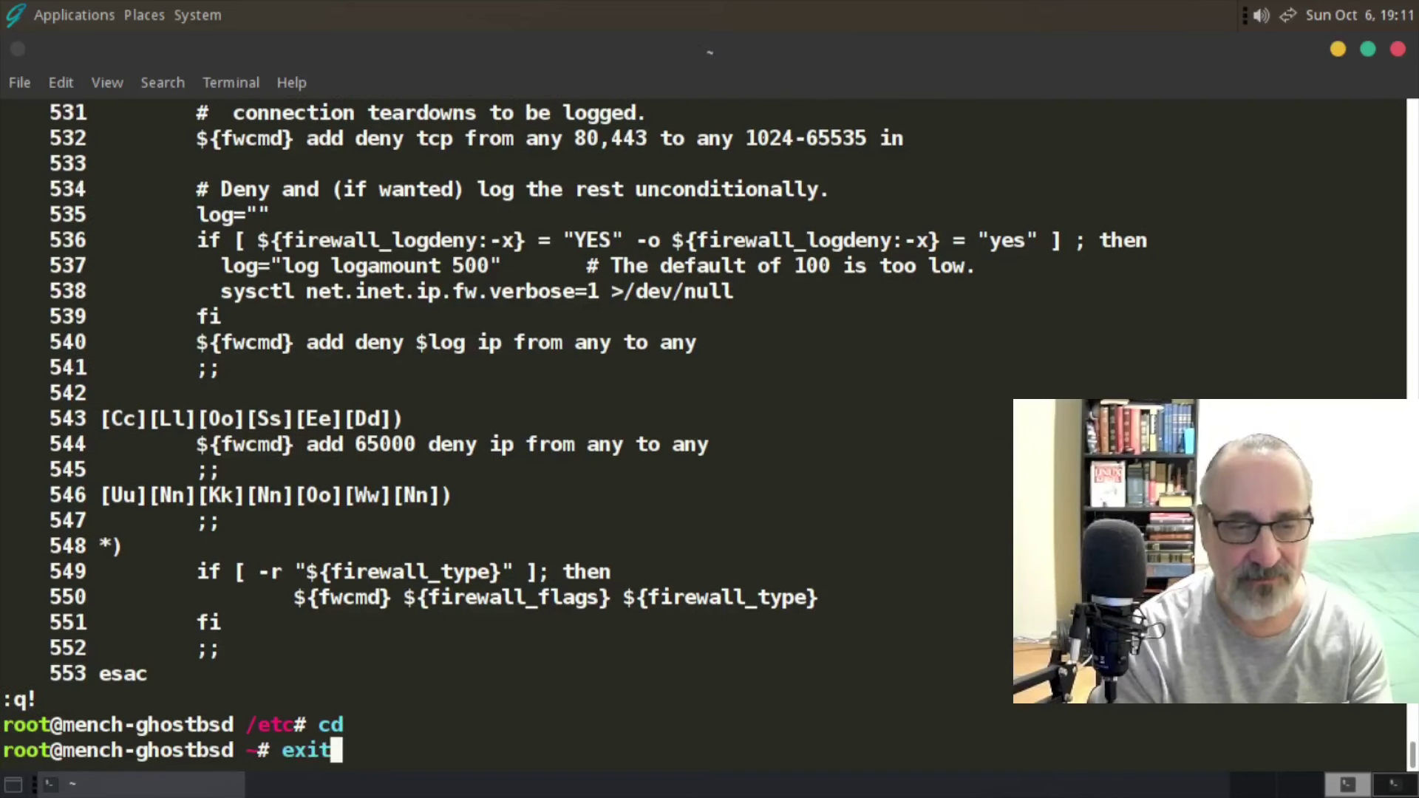
key("Return")
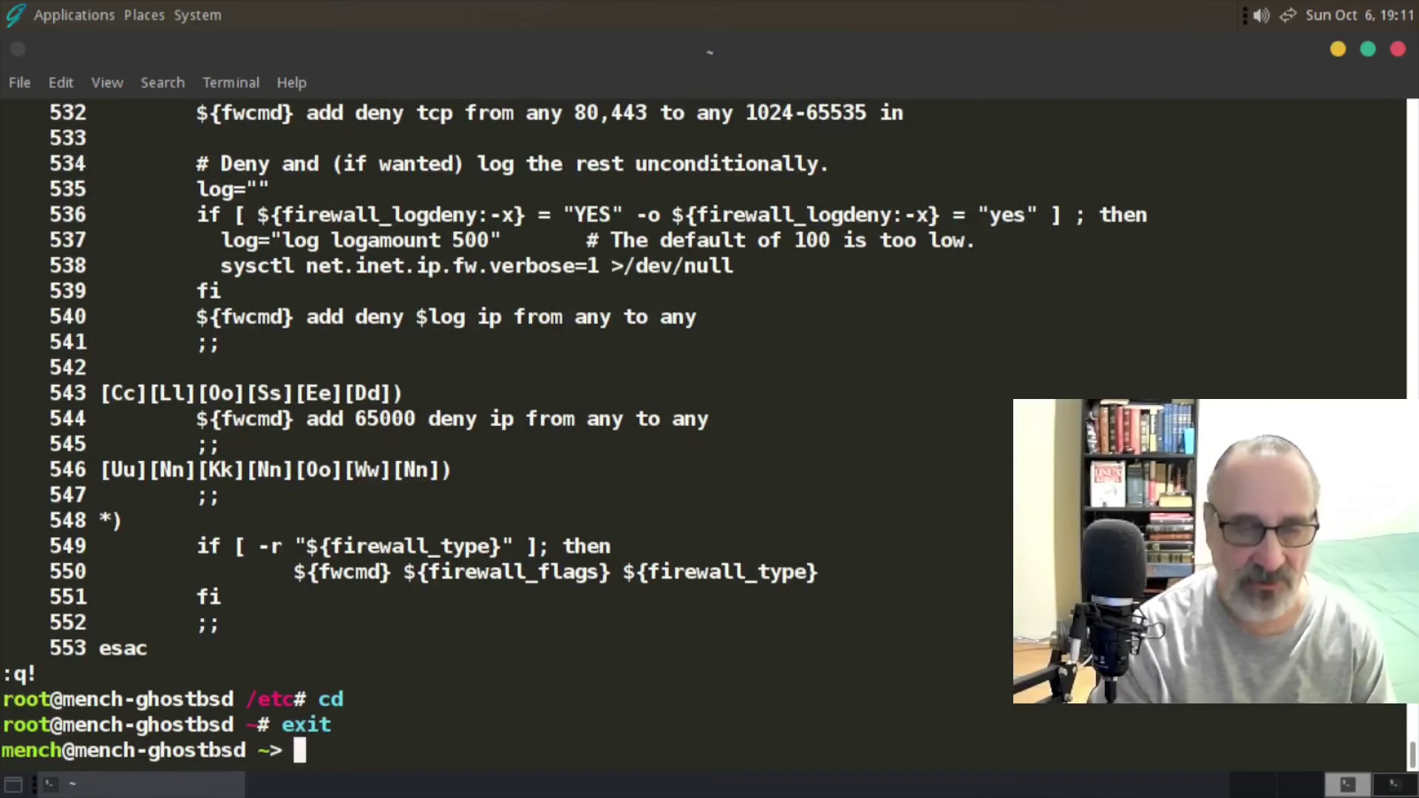
key("ctrl+l")
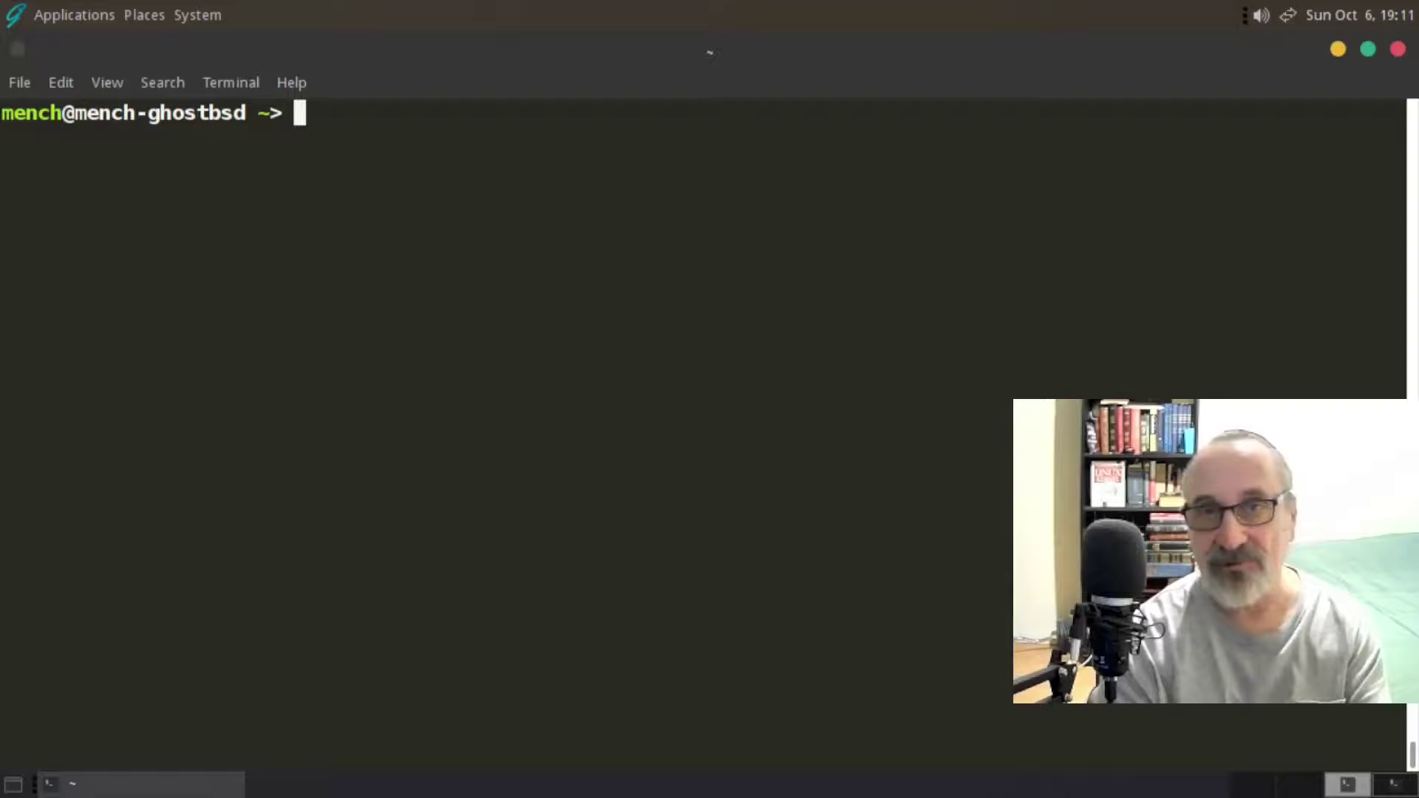
Step: Install git via sudo pkg install git, confirming the 20 packages, then clear the screen
type("sud")
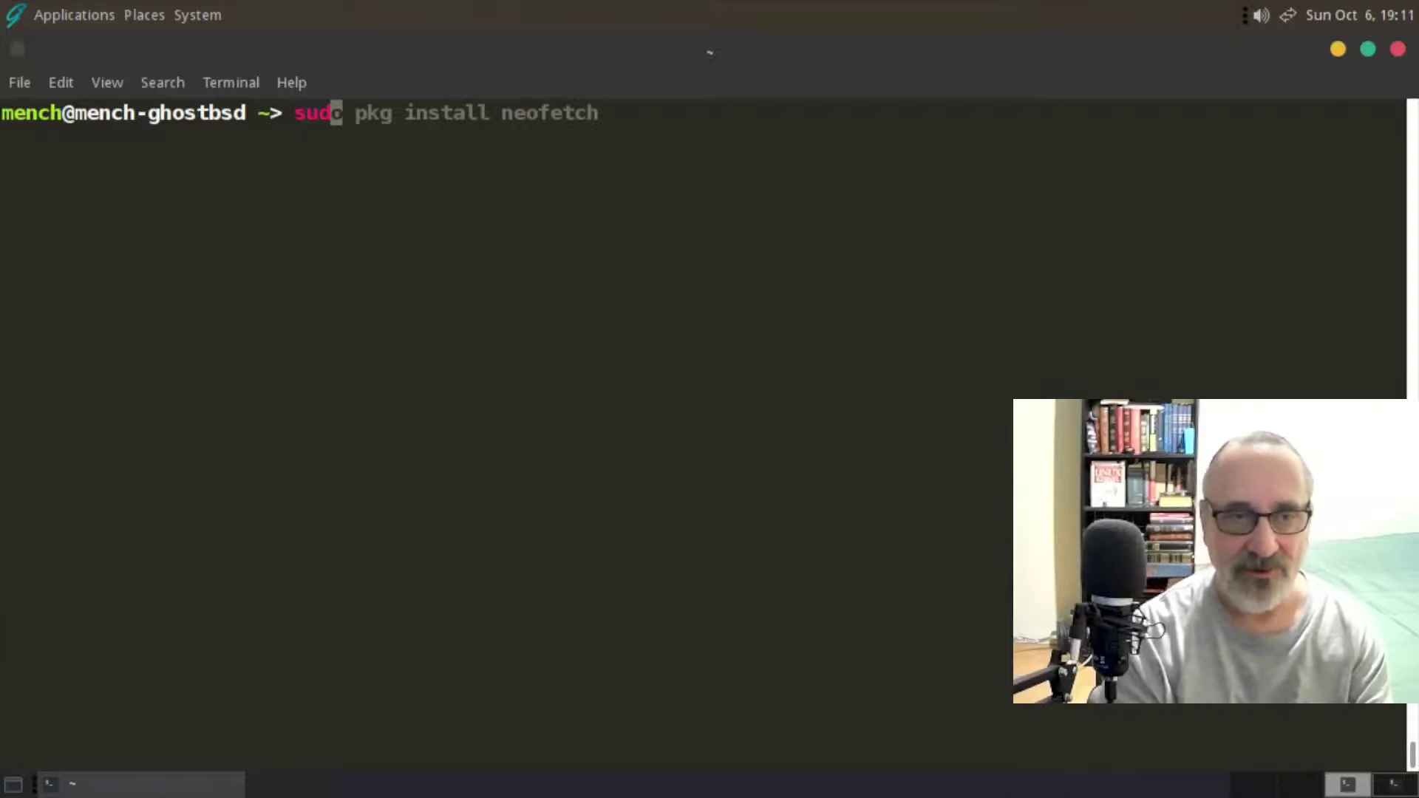
type("o pkg inst")
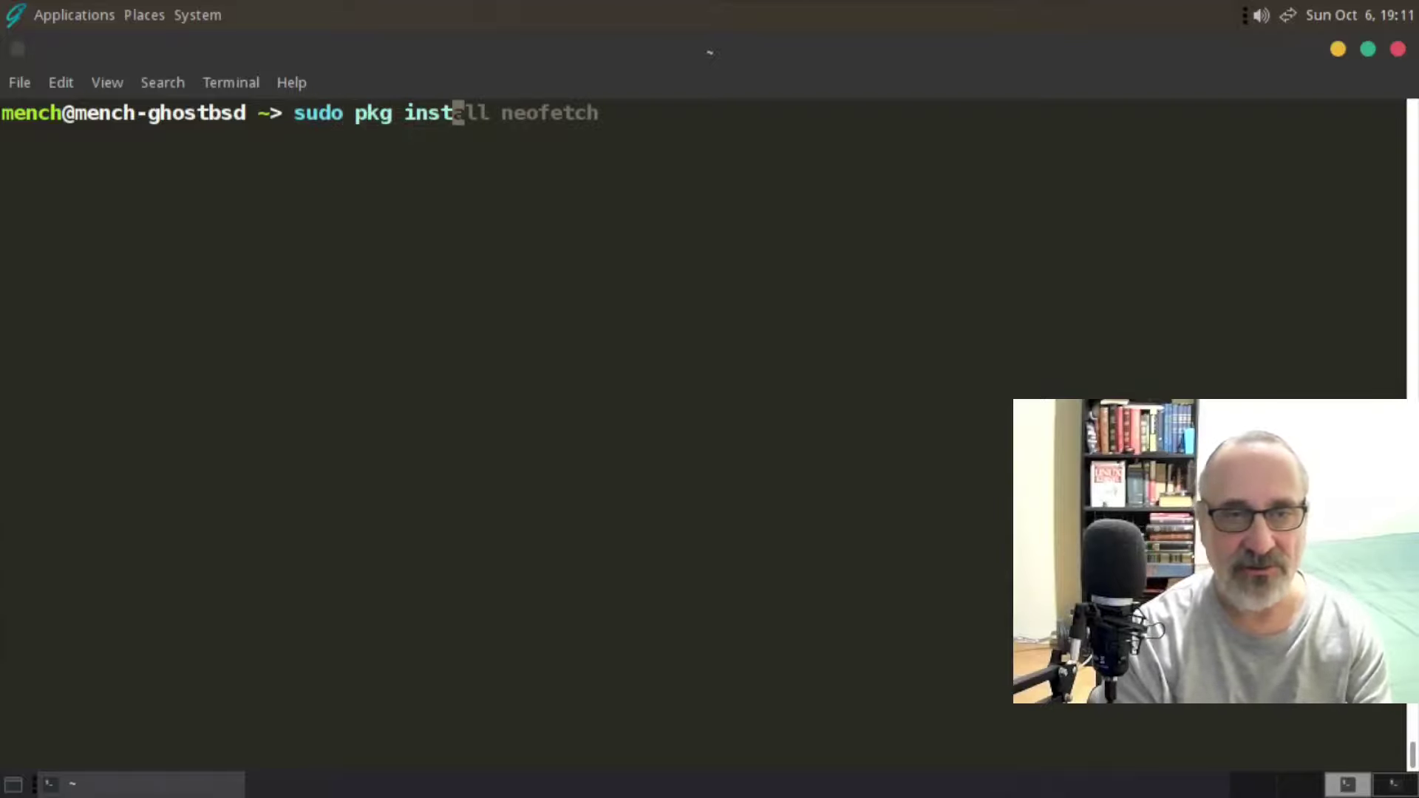
type("all git")
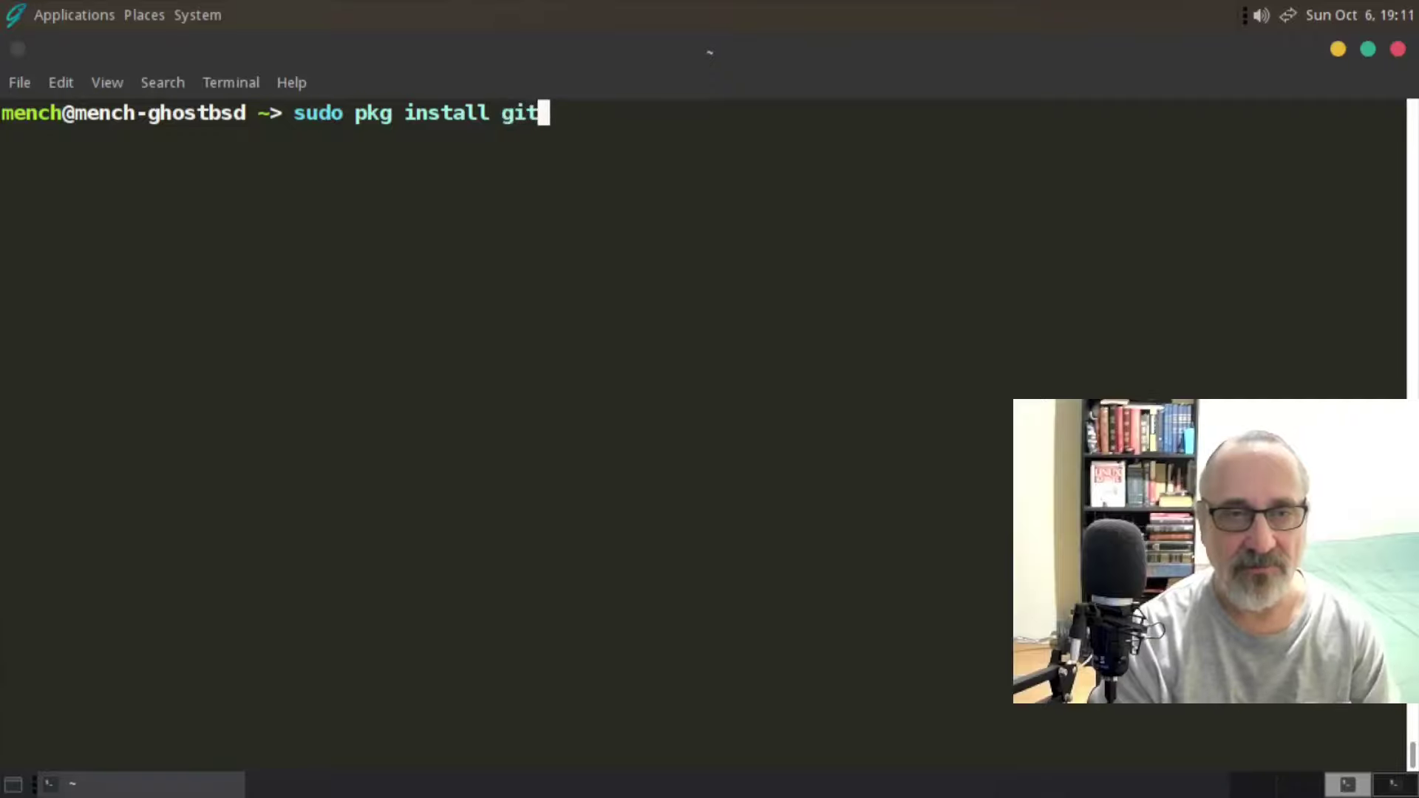
key("Return")
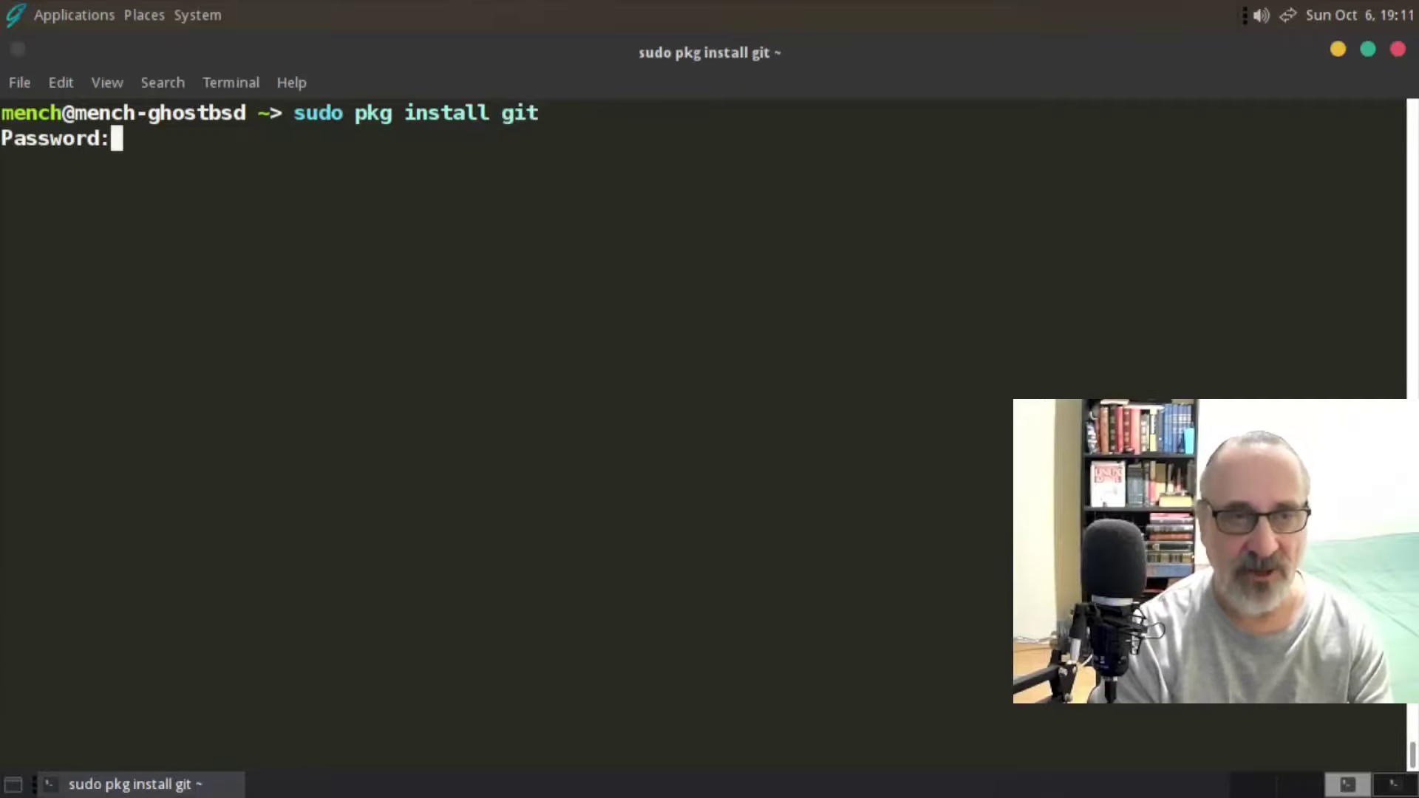
key("Return")
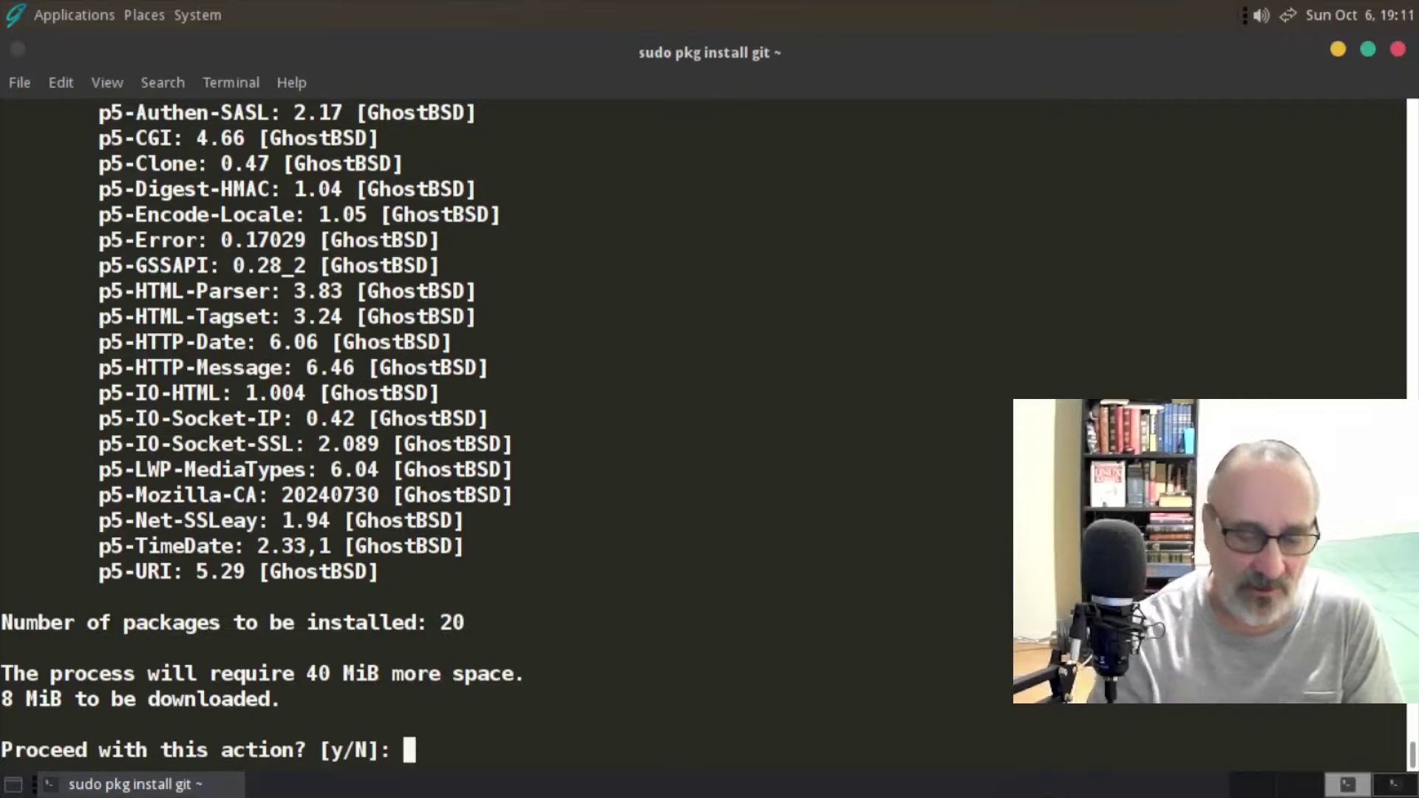
type("y")
key("Return")
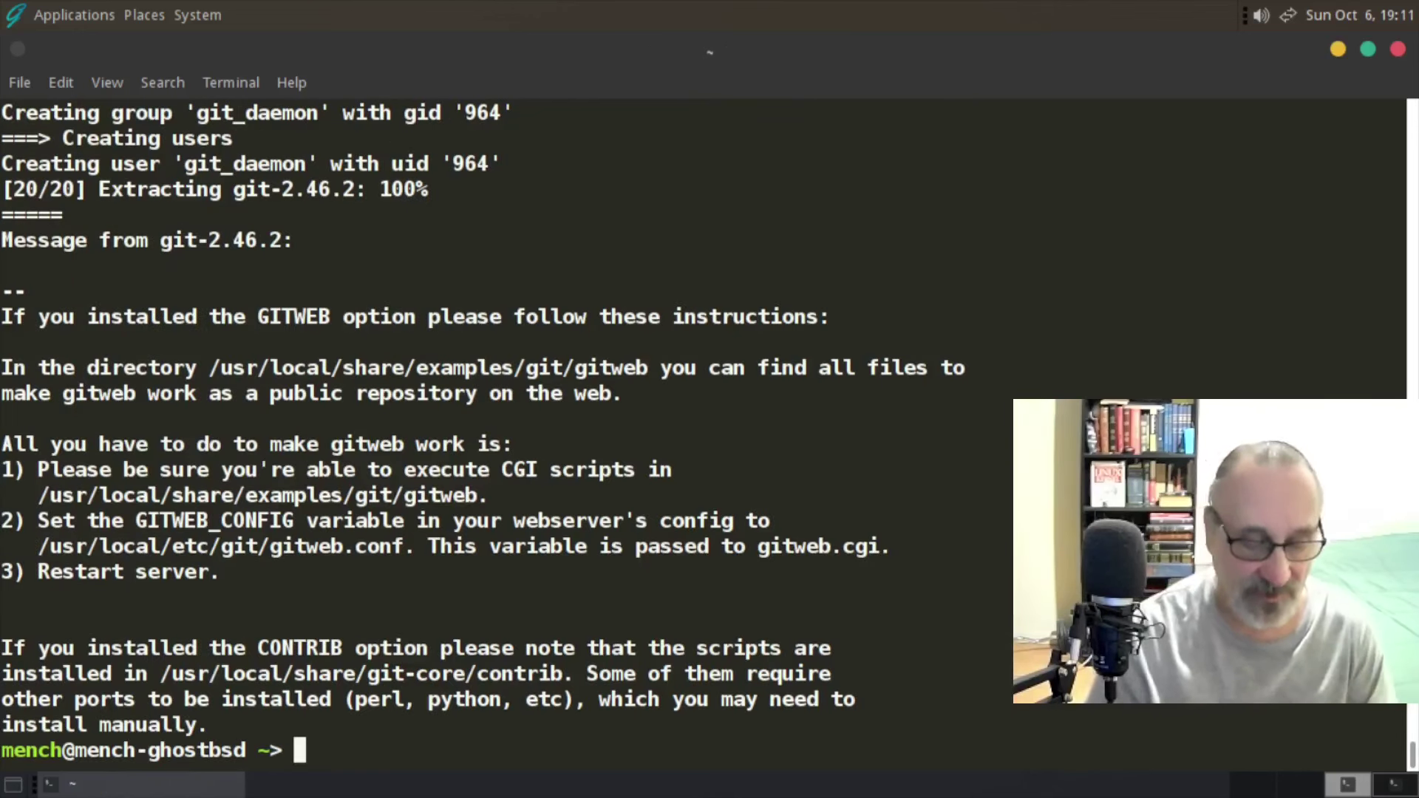
key("ctrl+l")
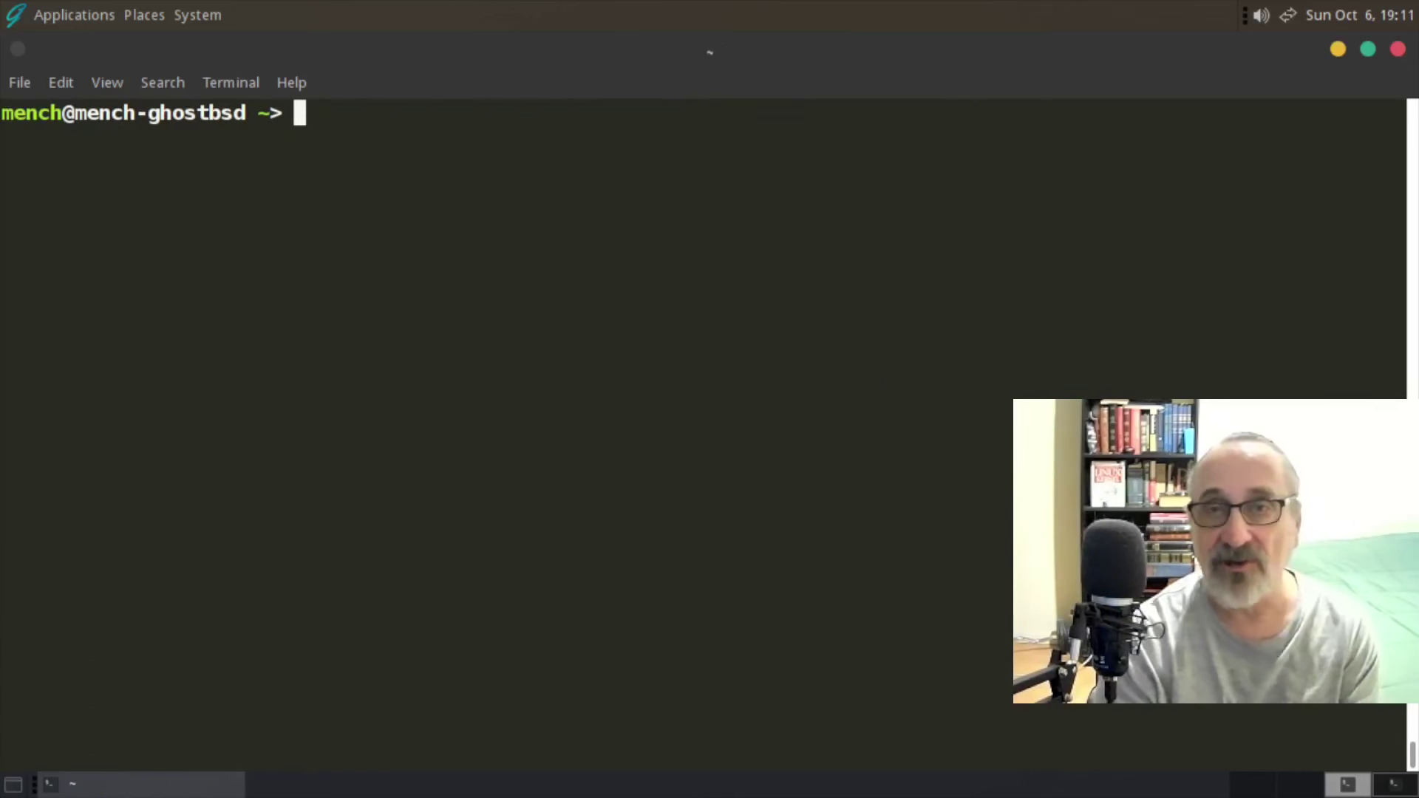
type("s")
key("BackSpace")
type("git cl")
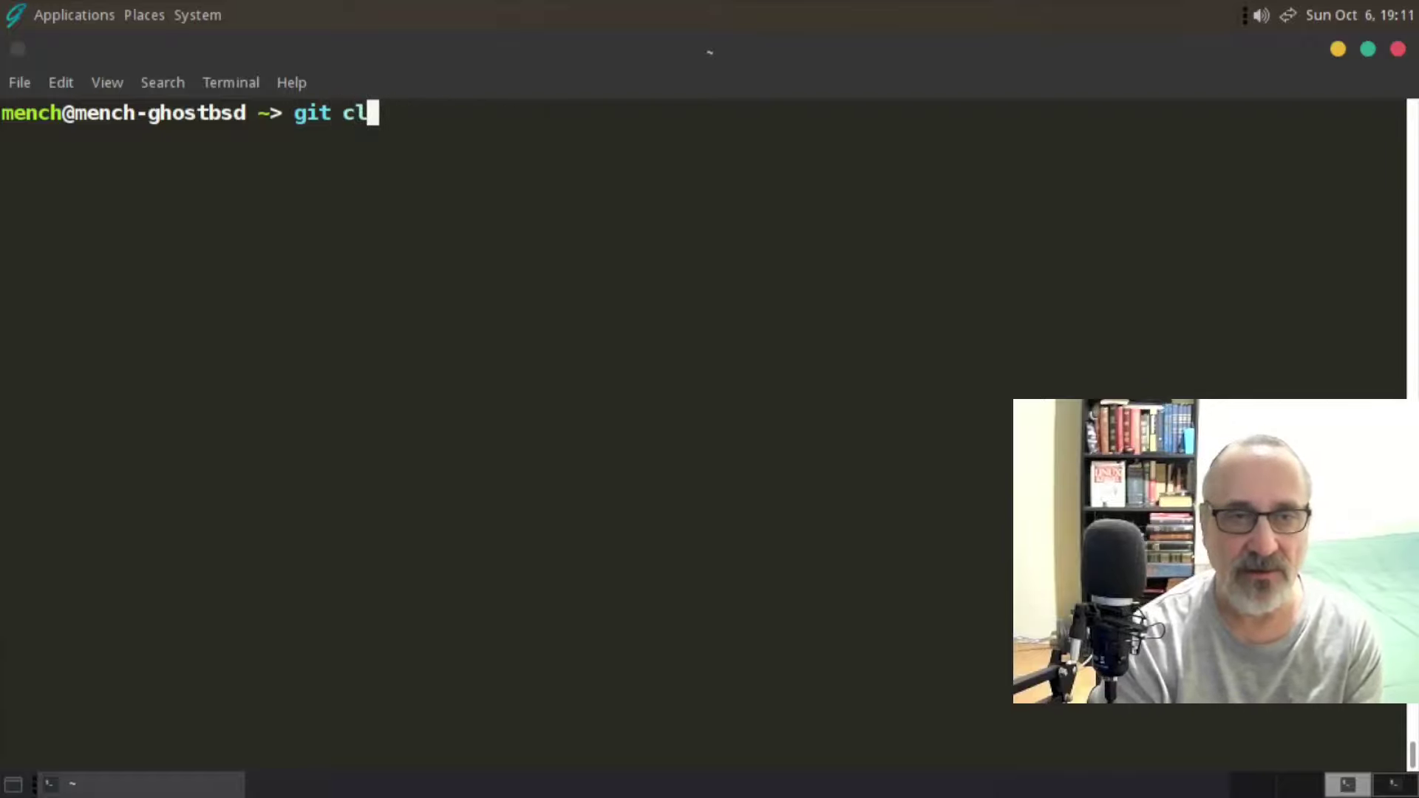
type("one htttps")
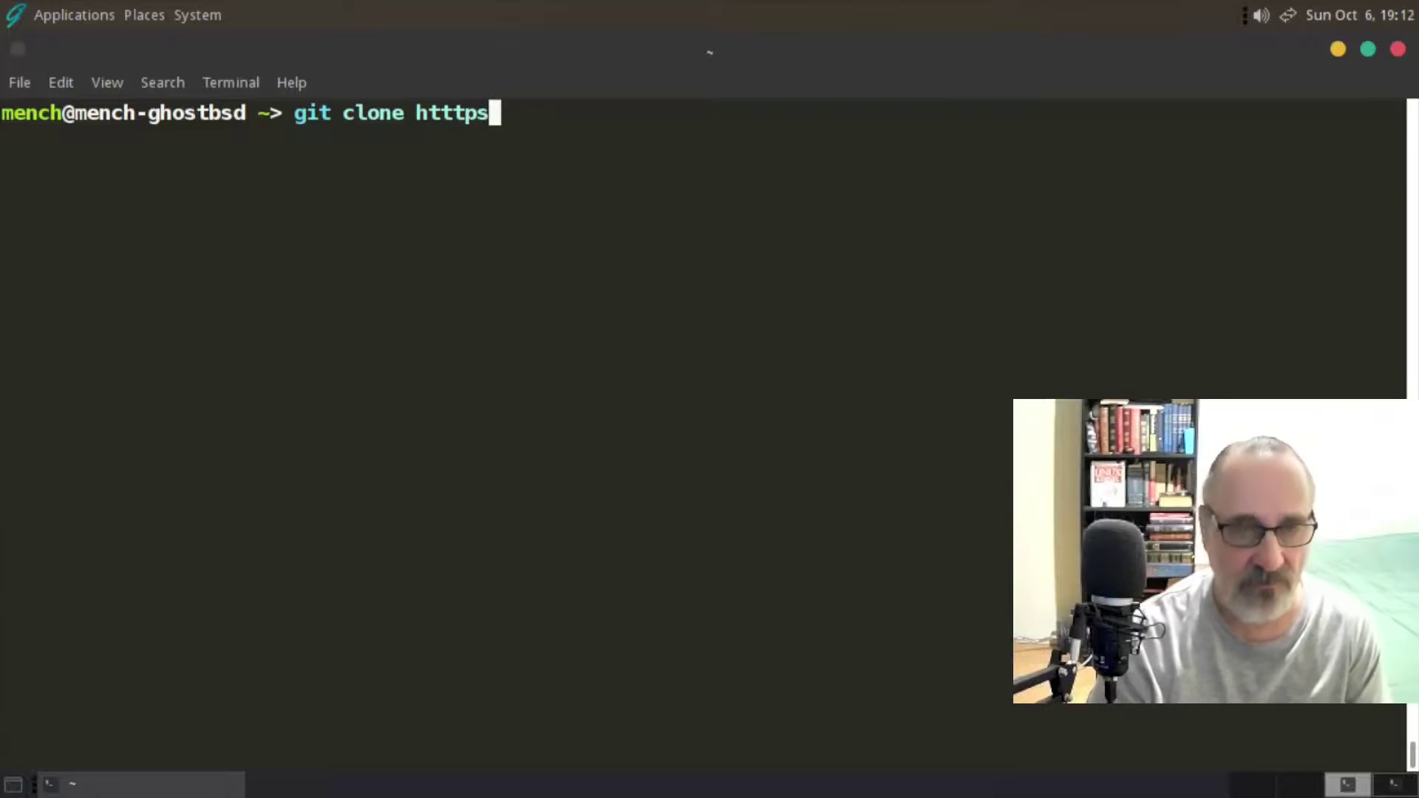
type("://")
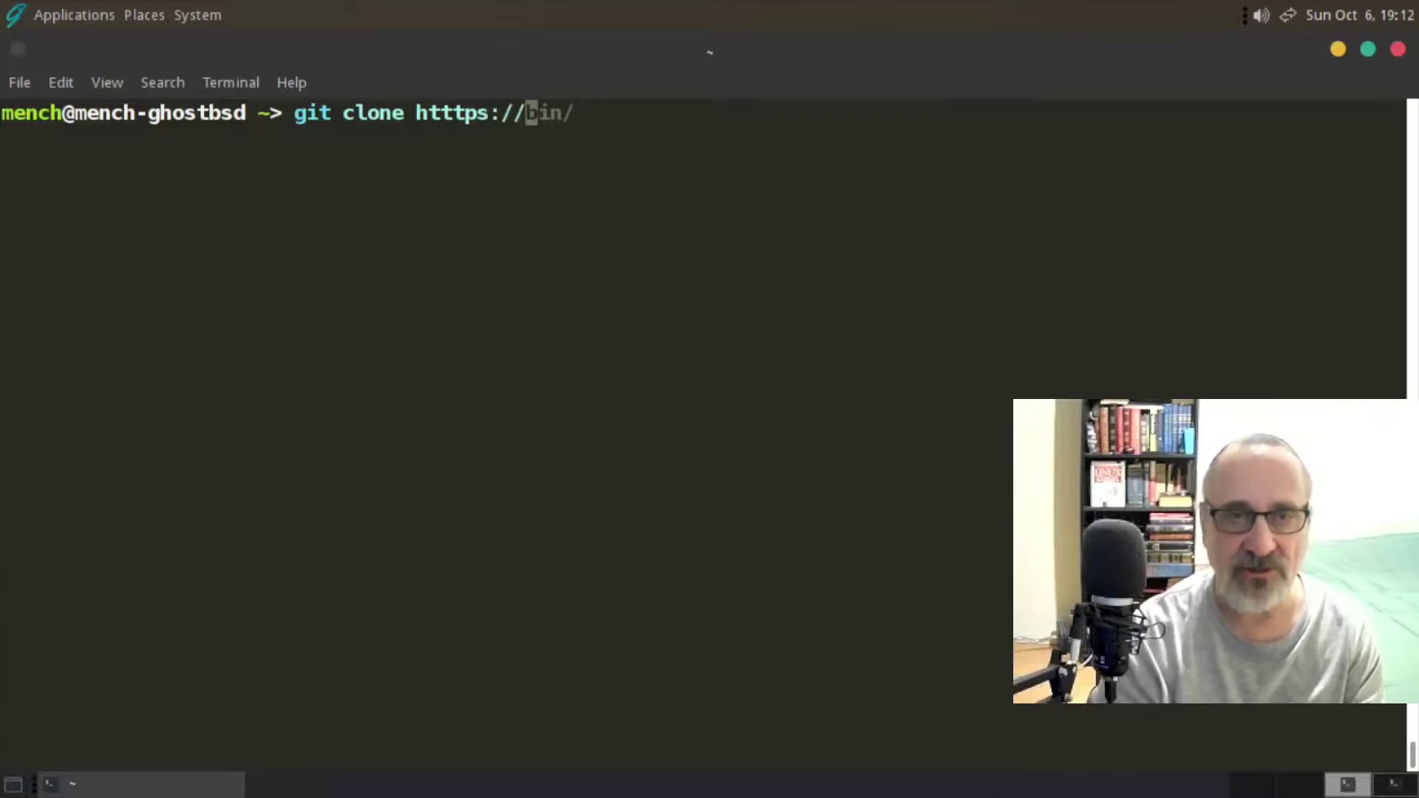
key("BackSpace")
key("BackSpace")
key("BackSpace")
key("BackSpace")
key("BackSpace")
key("BackSpace")
type("ps")
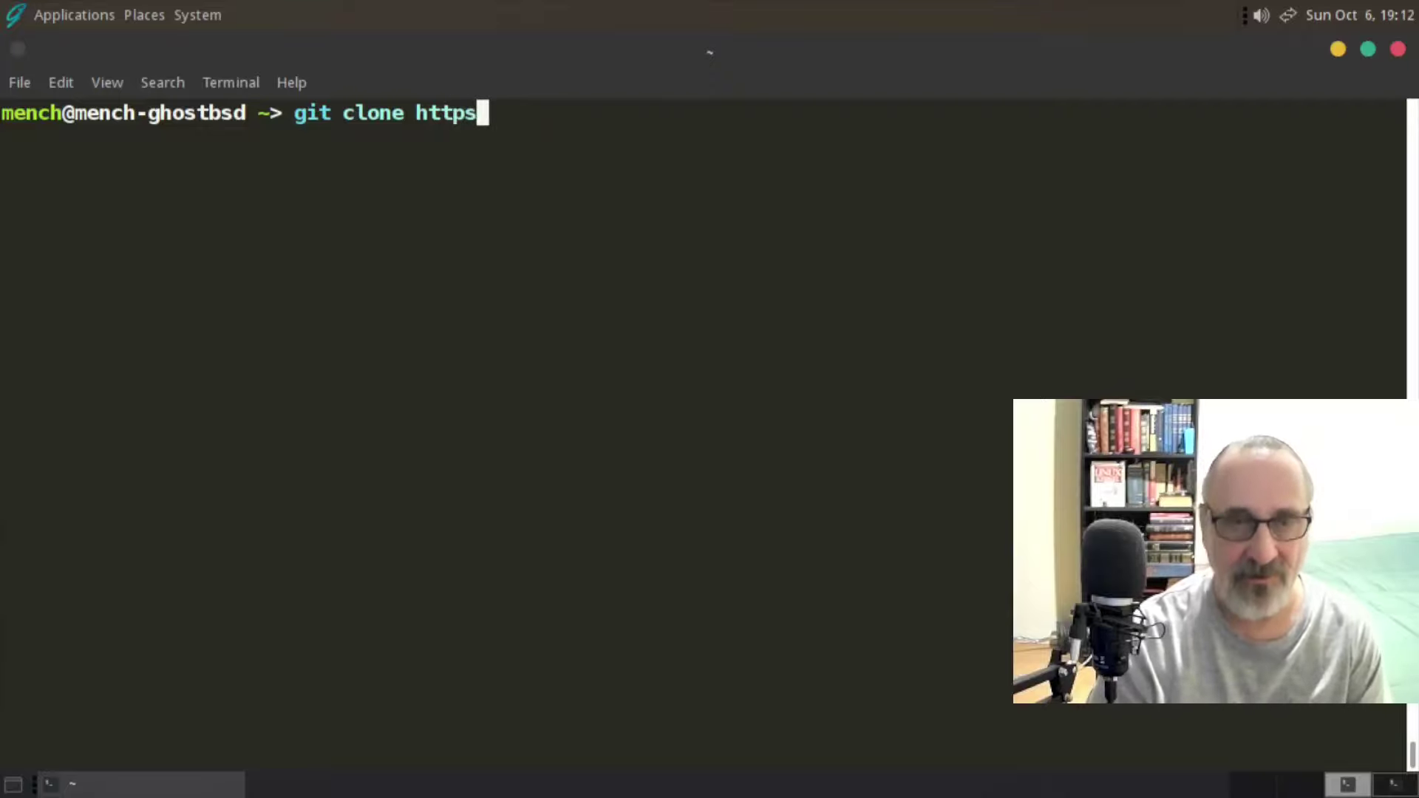
type(":/")
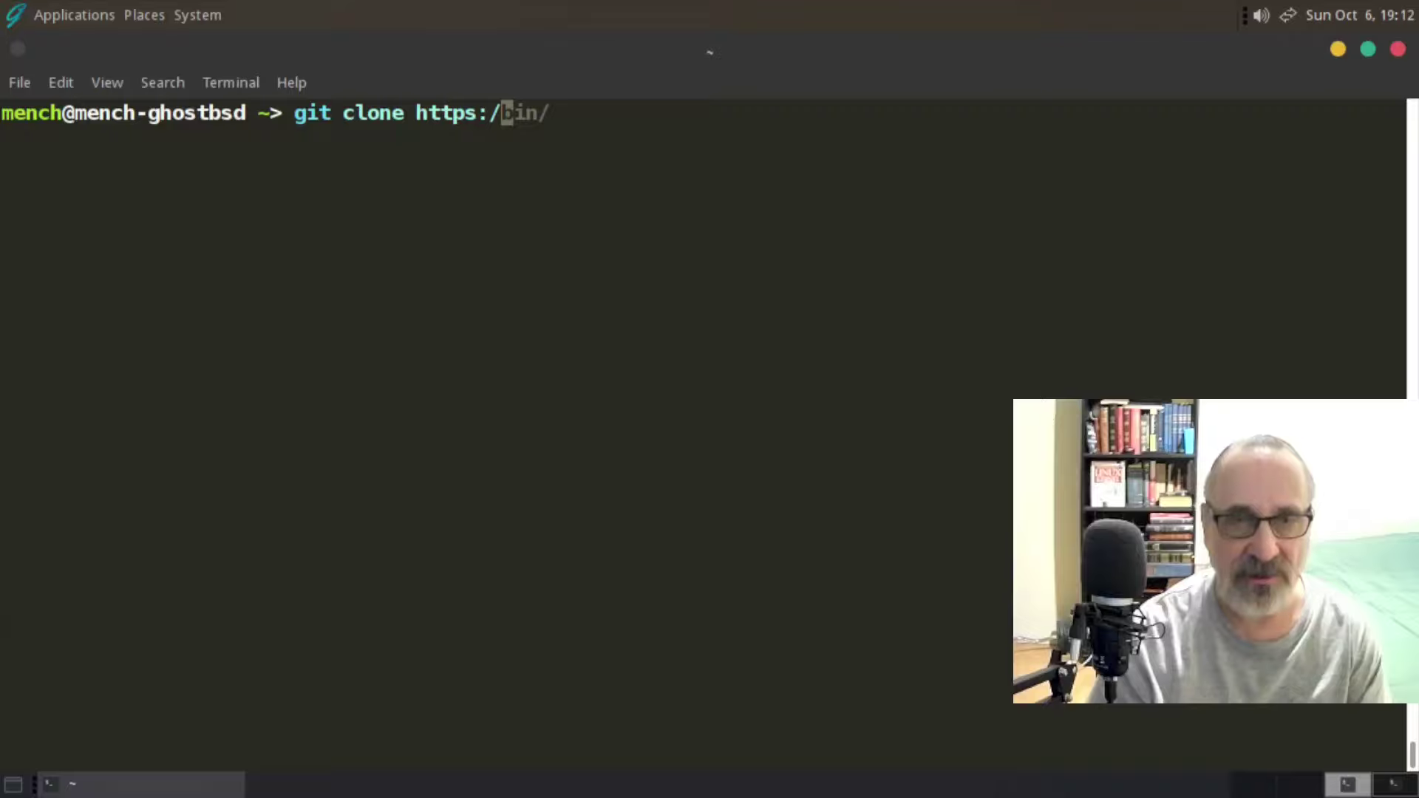
type("/gitlacc")
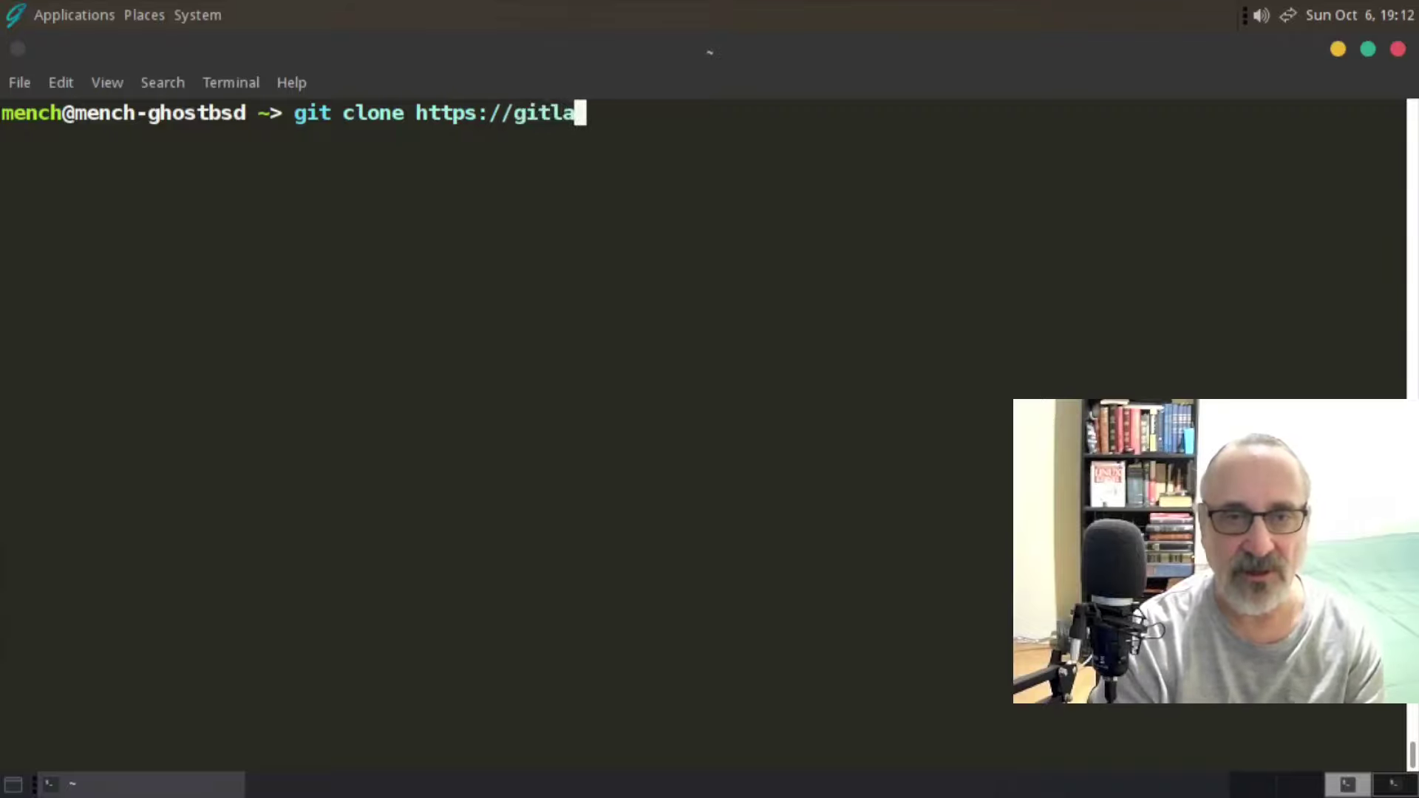
key("BackSpace")
key("BackSpace")
type("b.c")
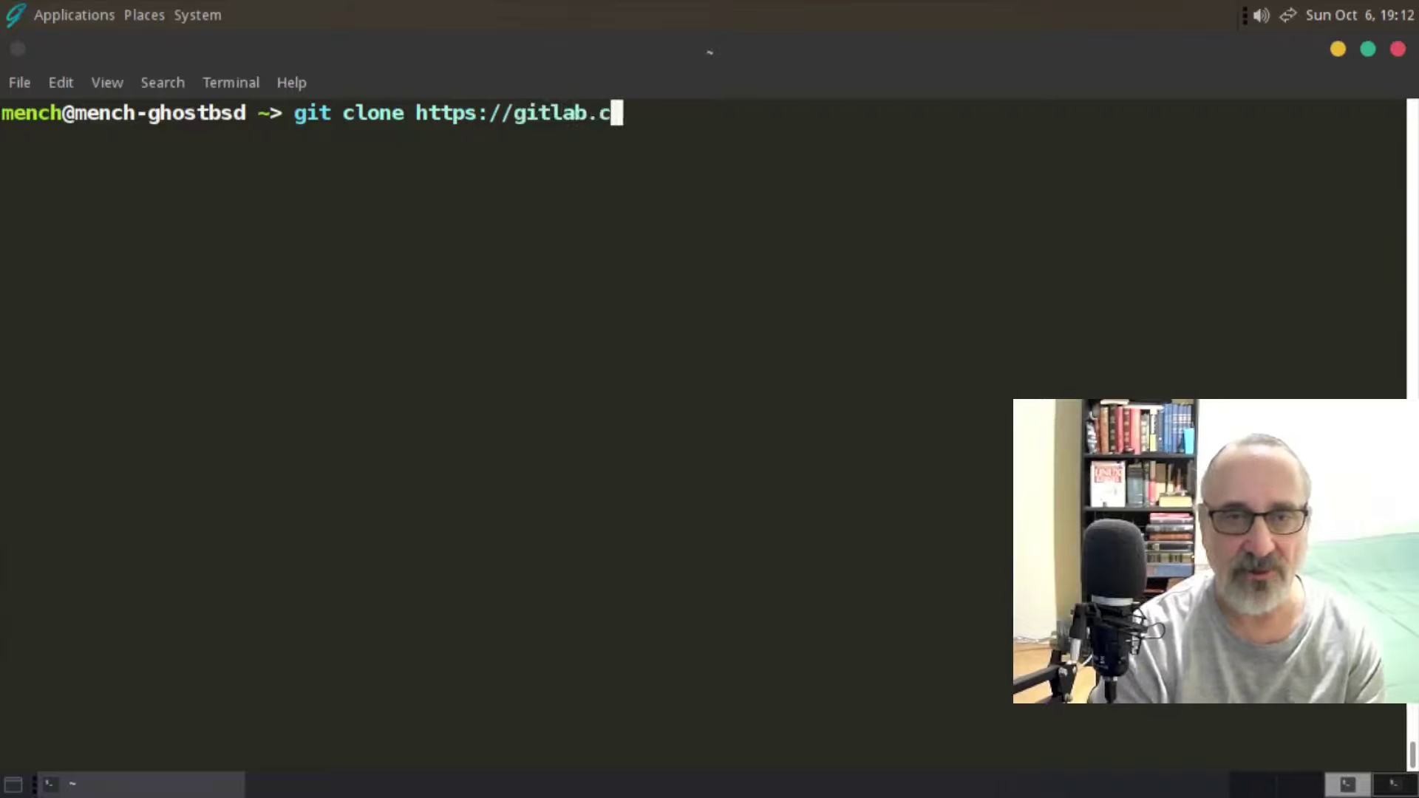
type("om/arti")
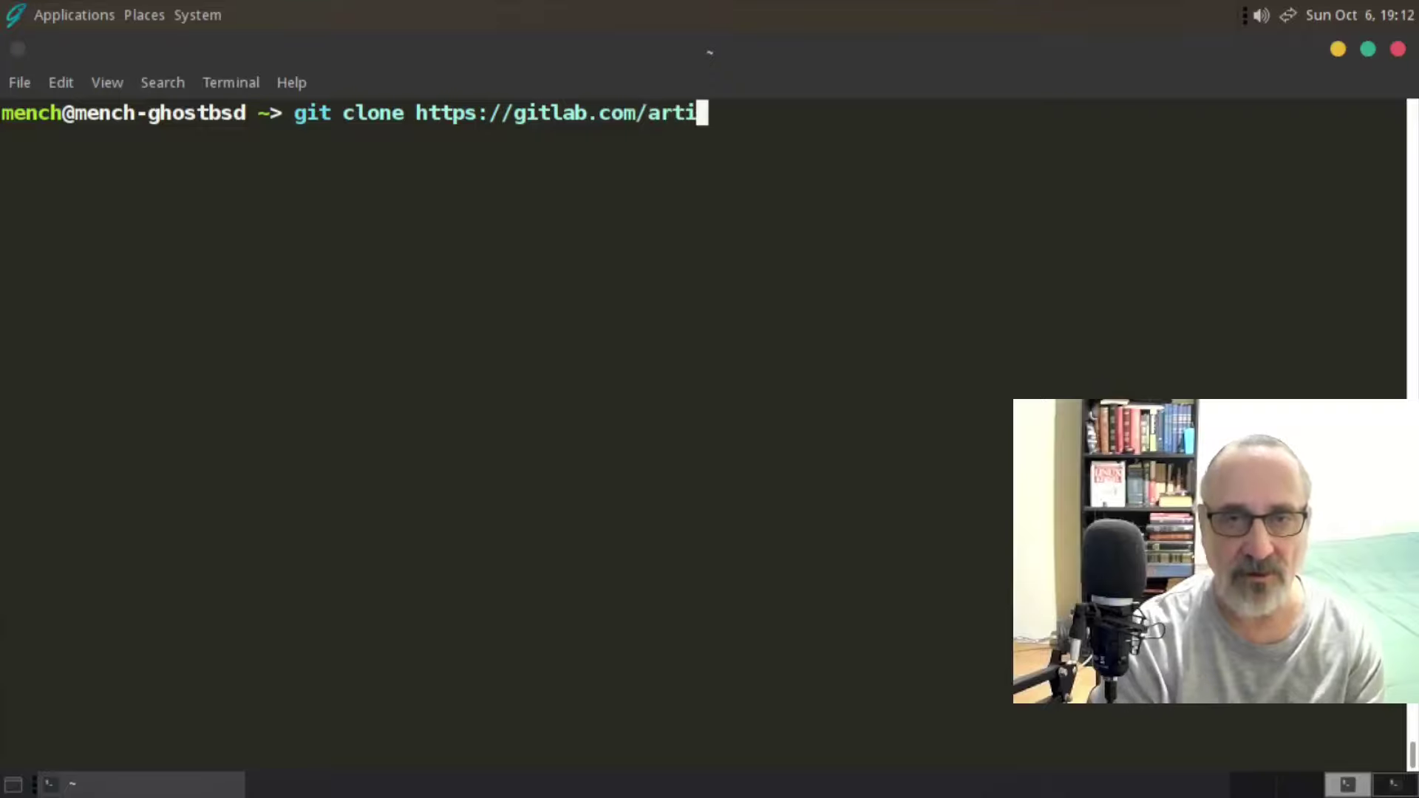
type("bus1/mench.git")
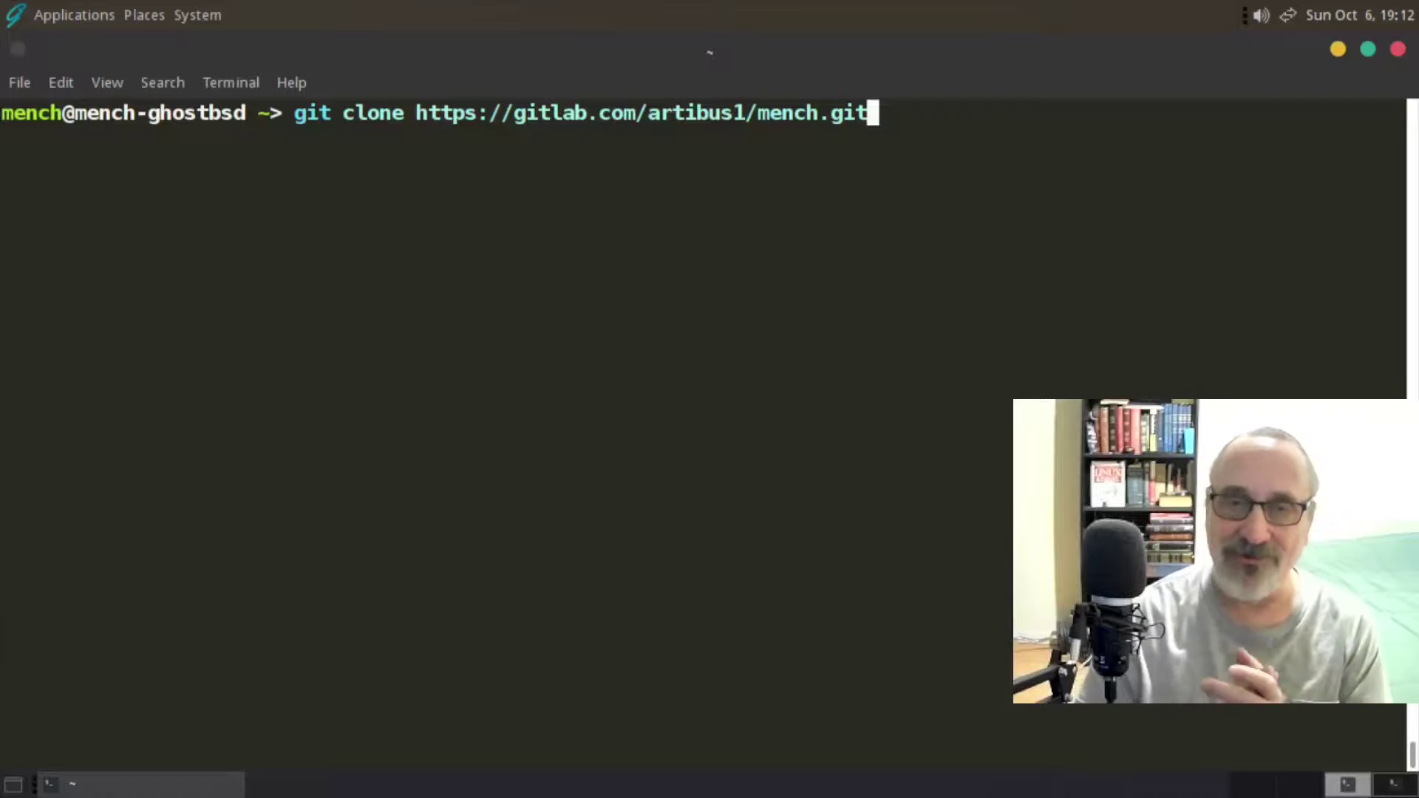
key("Return")
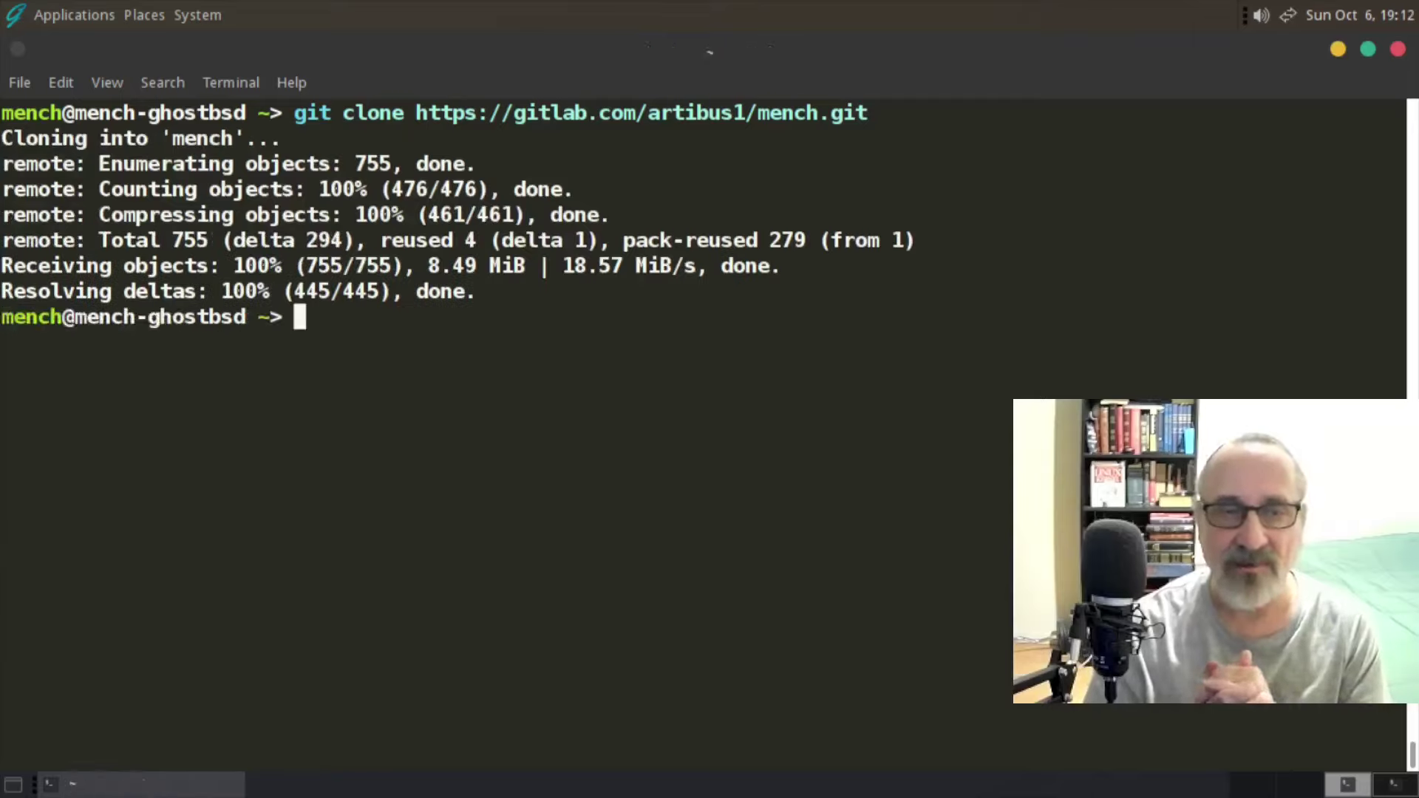
key("ctrl+l")
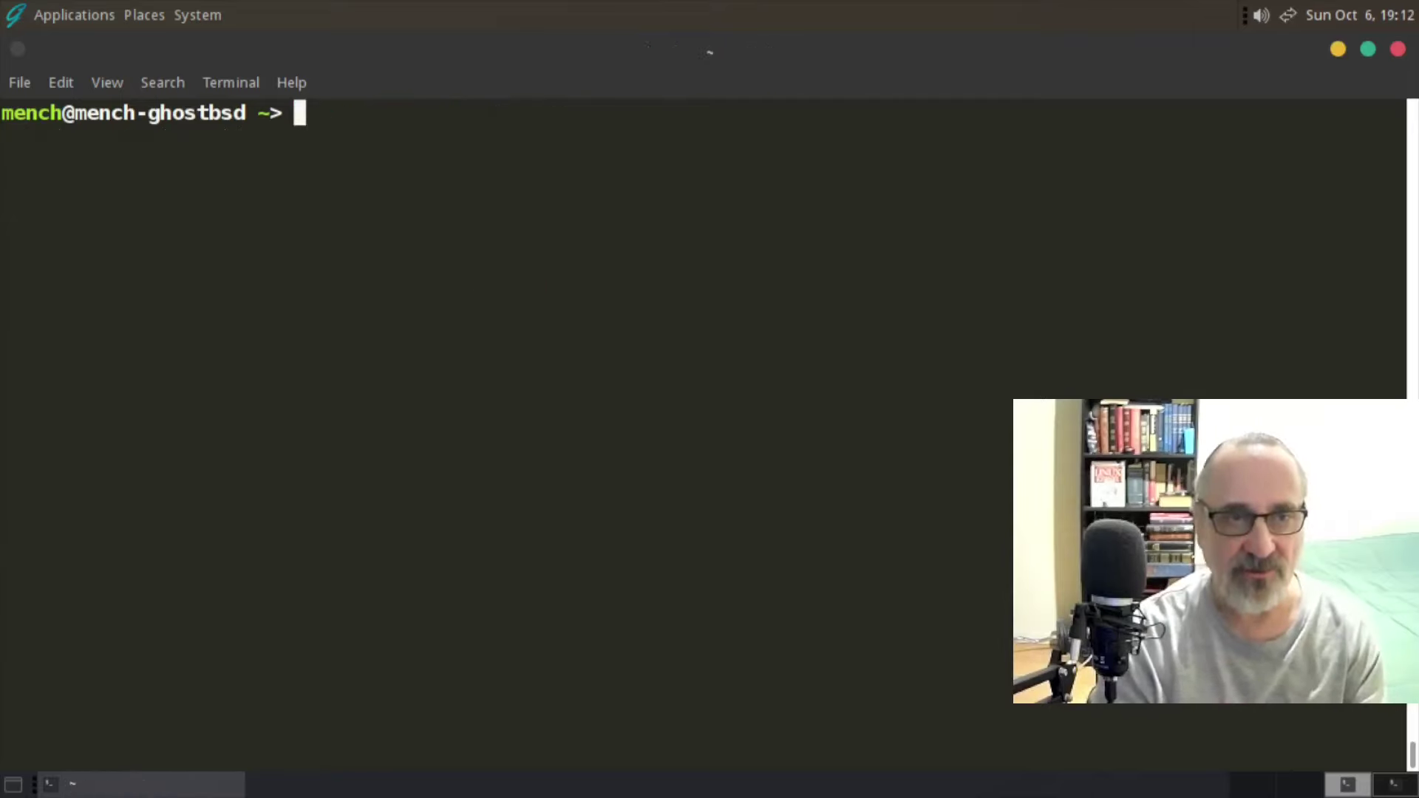
type("cd mench")
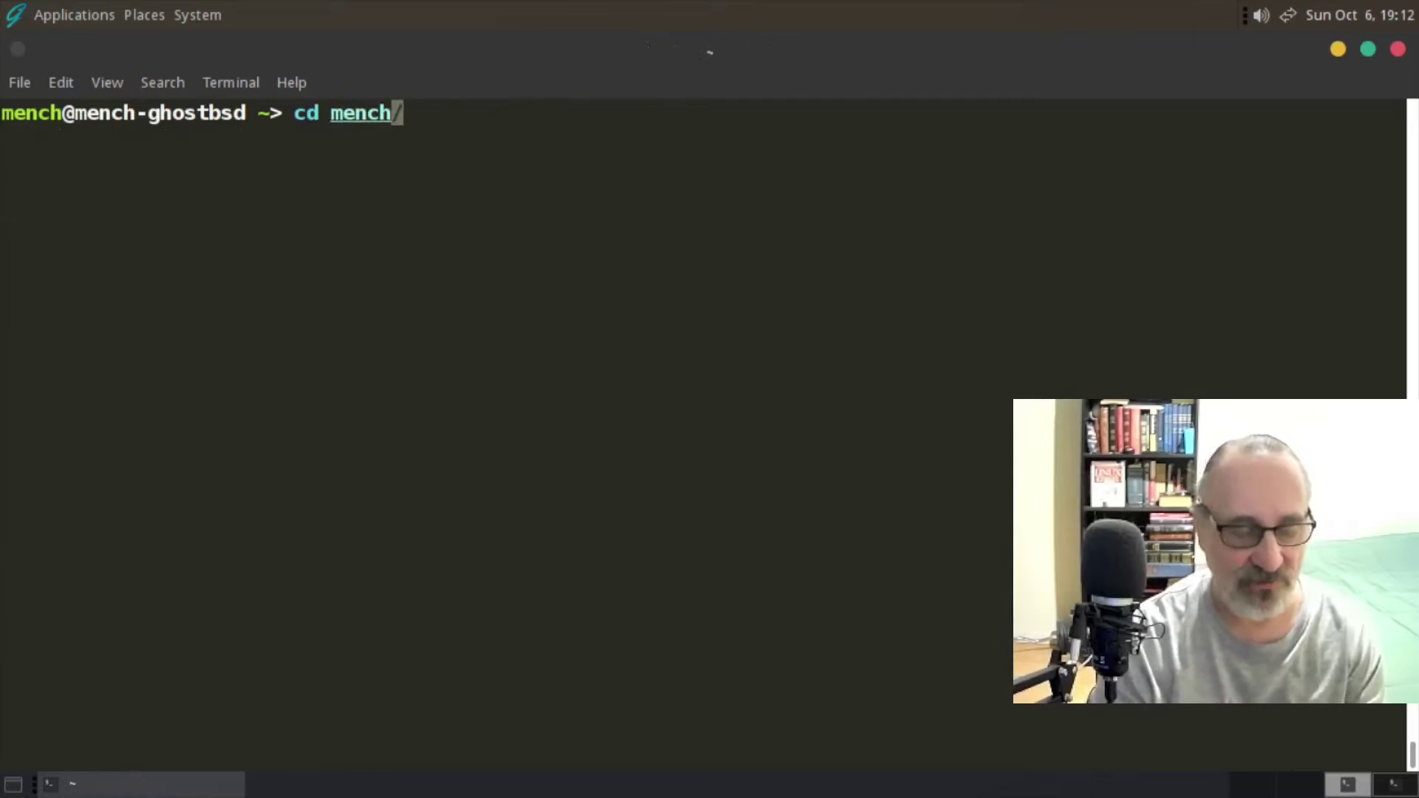
type("/")
Step: Enter the mench folder, list it, then enter and list its ghostbst subfolder
key("Return")
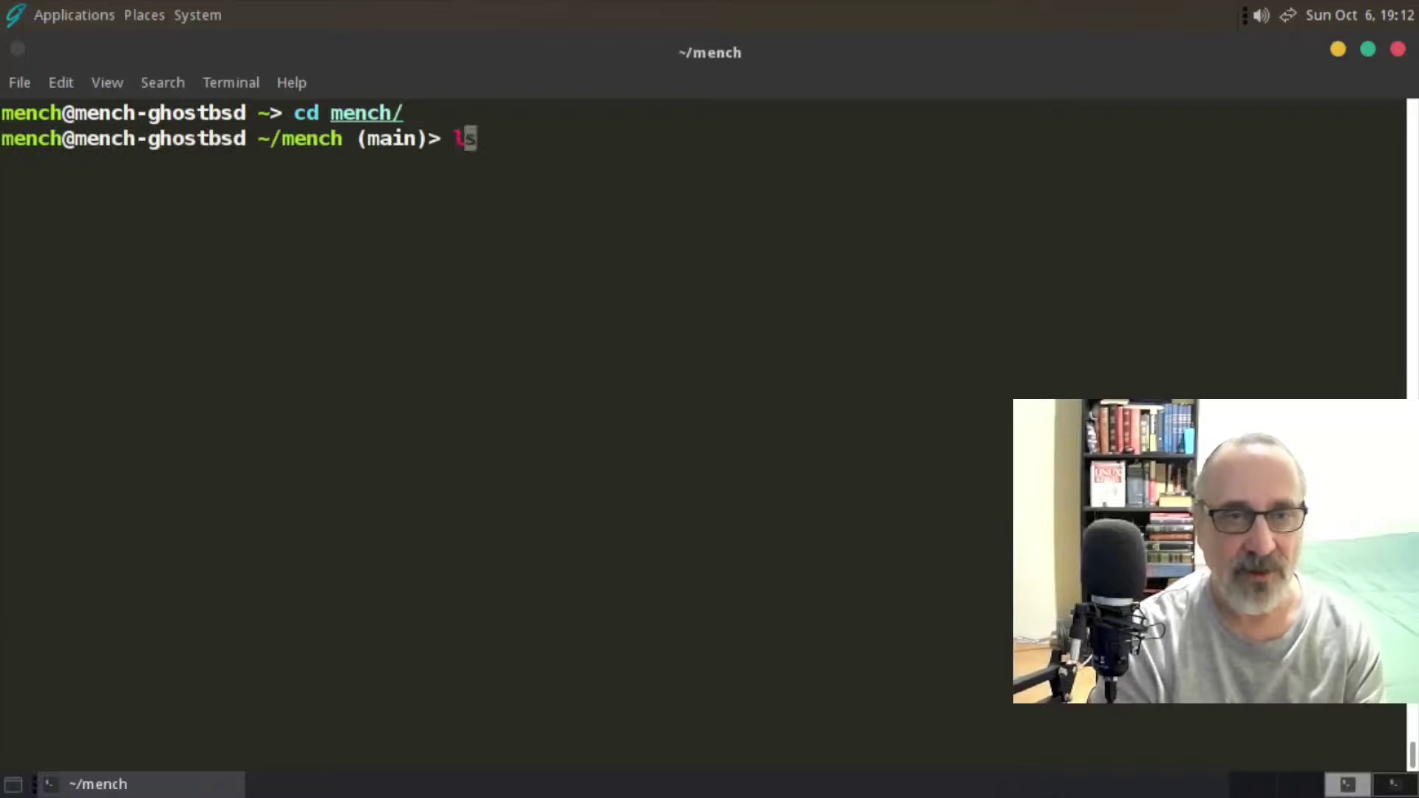
type("ls")
key("Return")
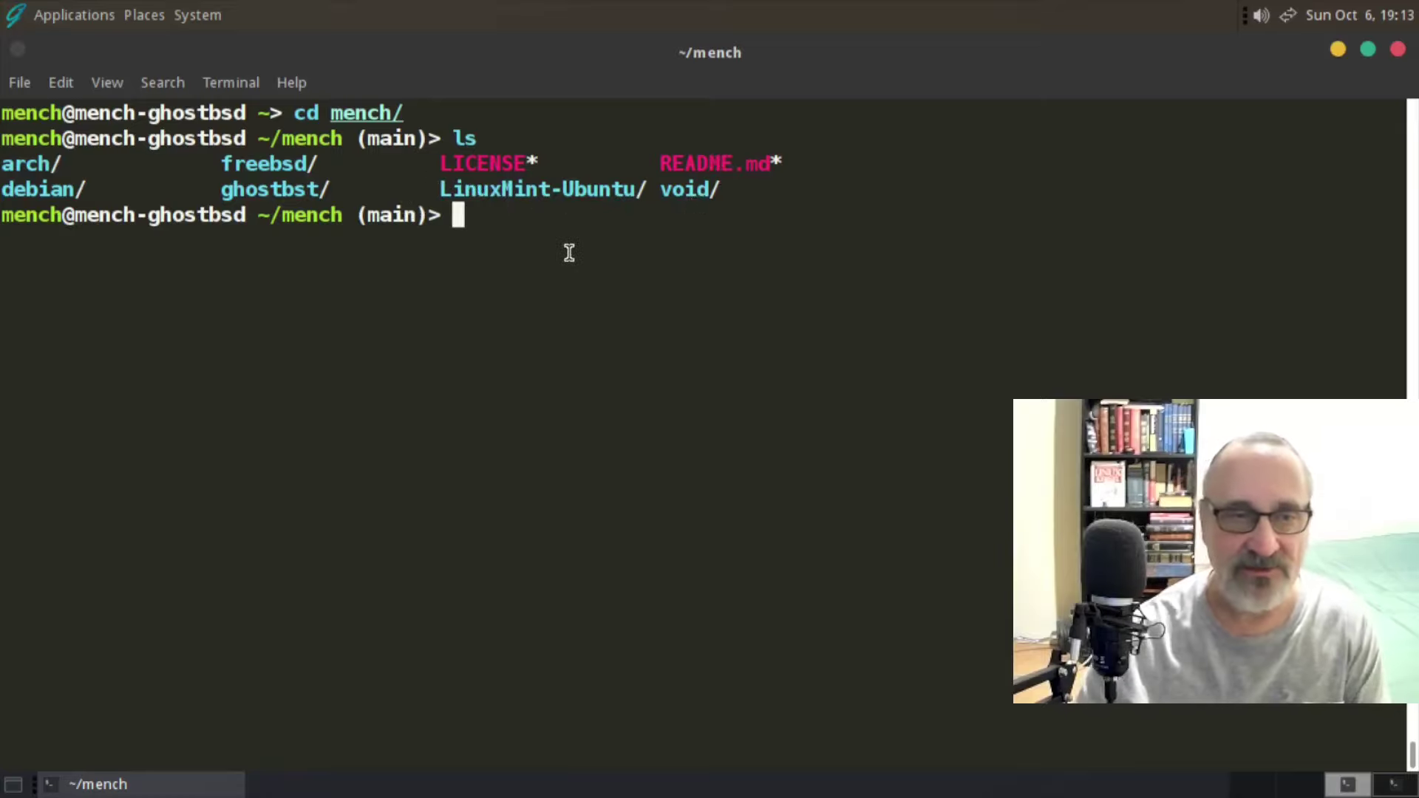
type("cd gh")
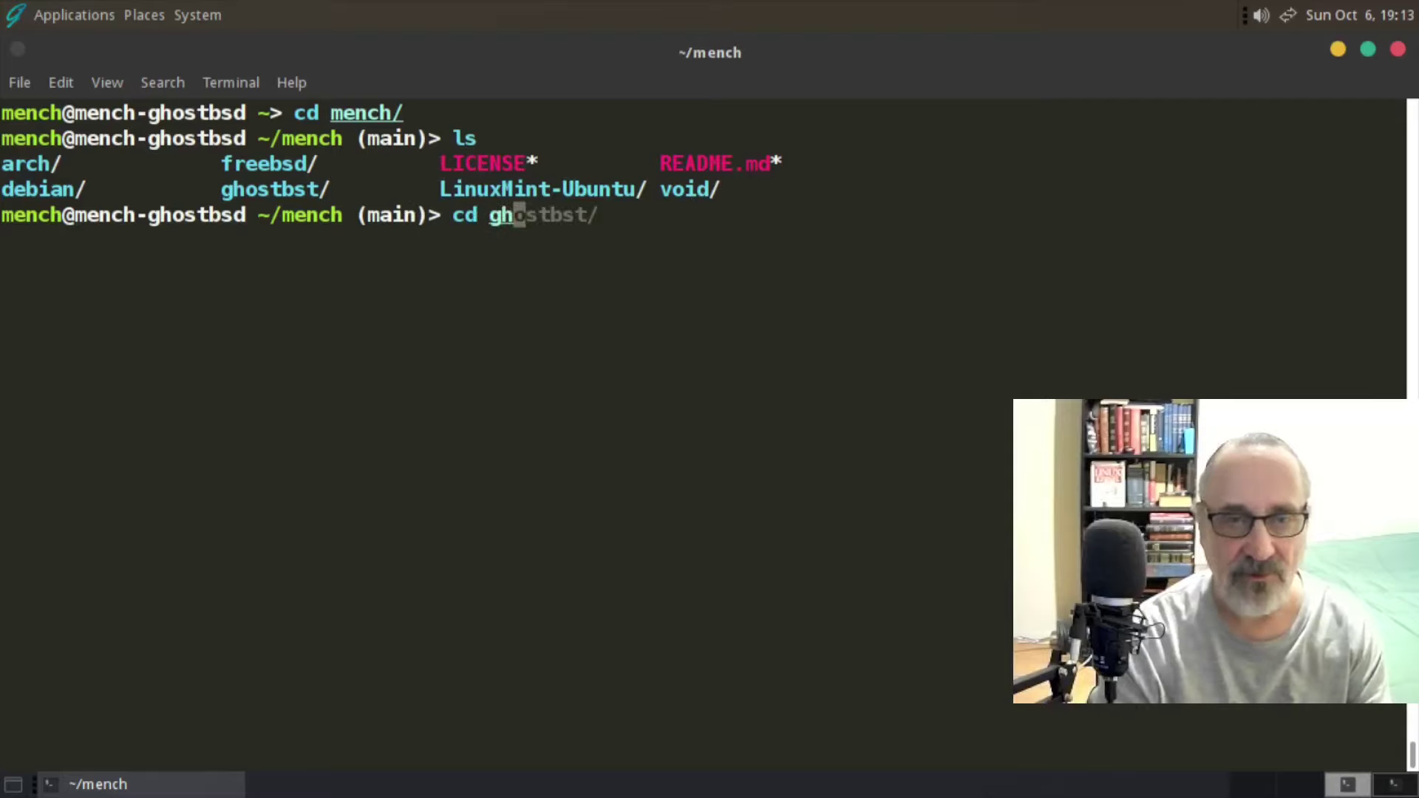
key("Tab")
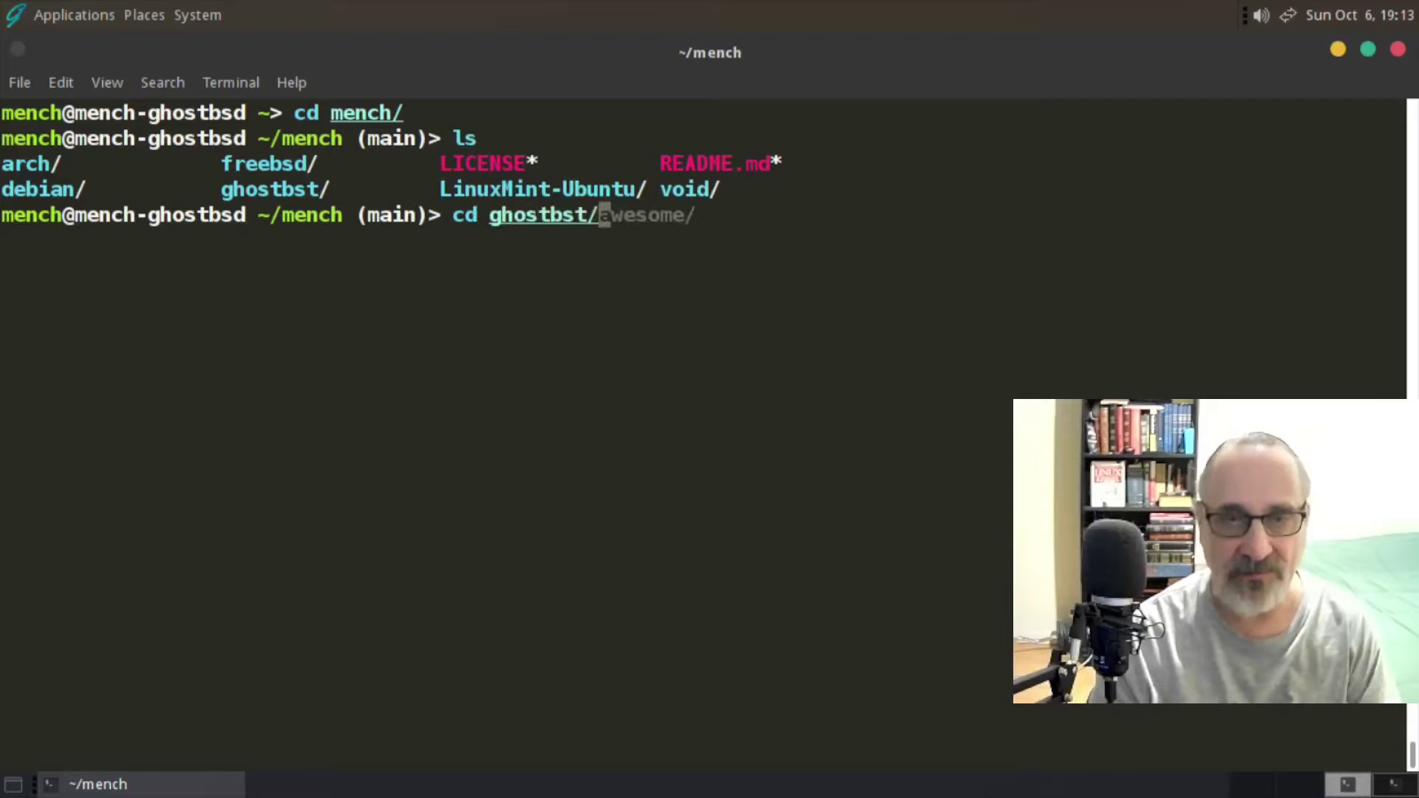
key("Return")
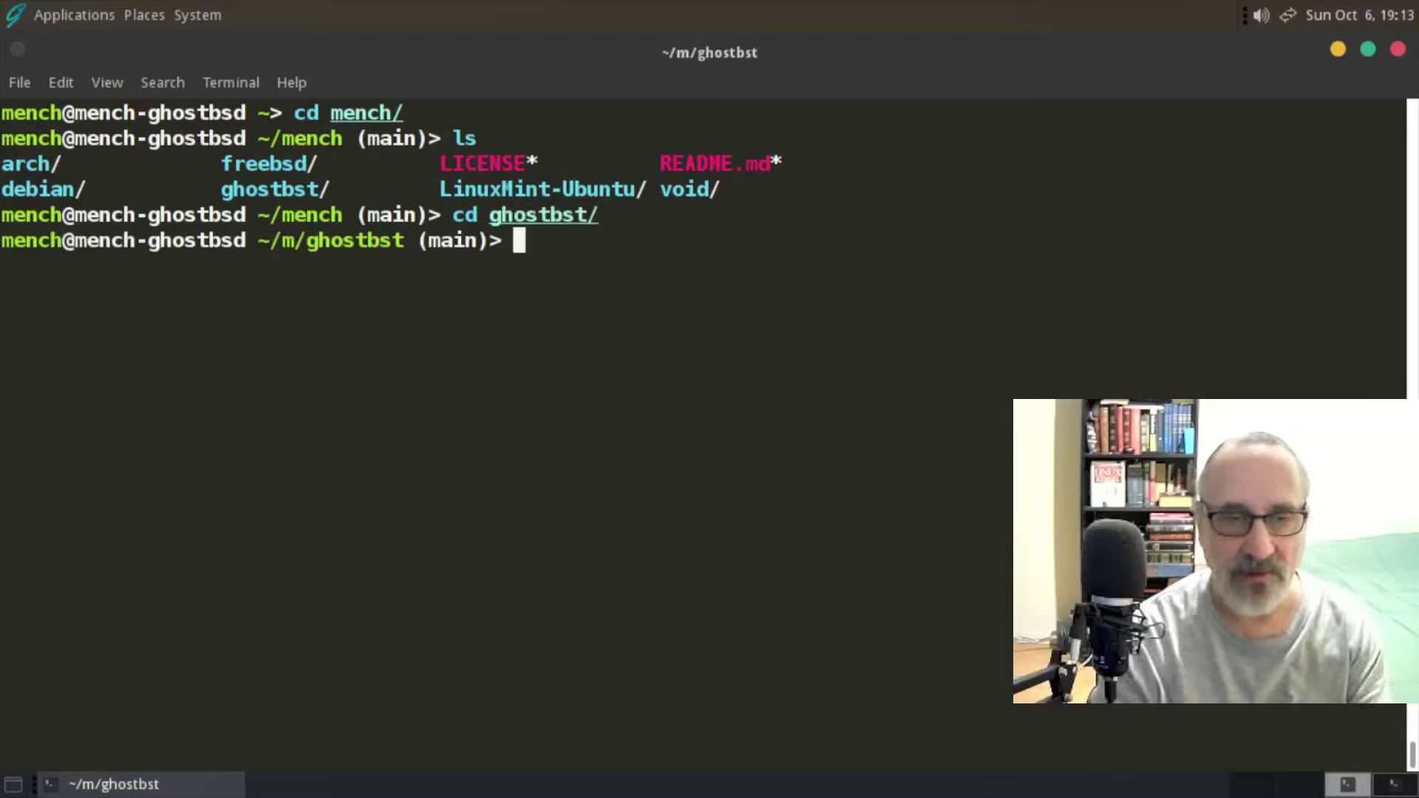
type("ls")
key("Return")
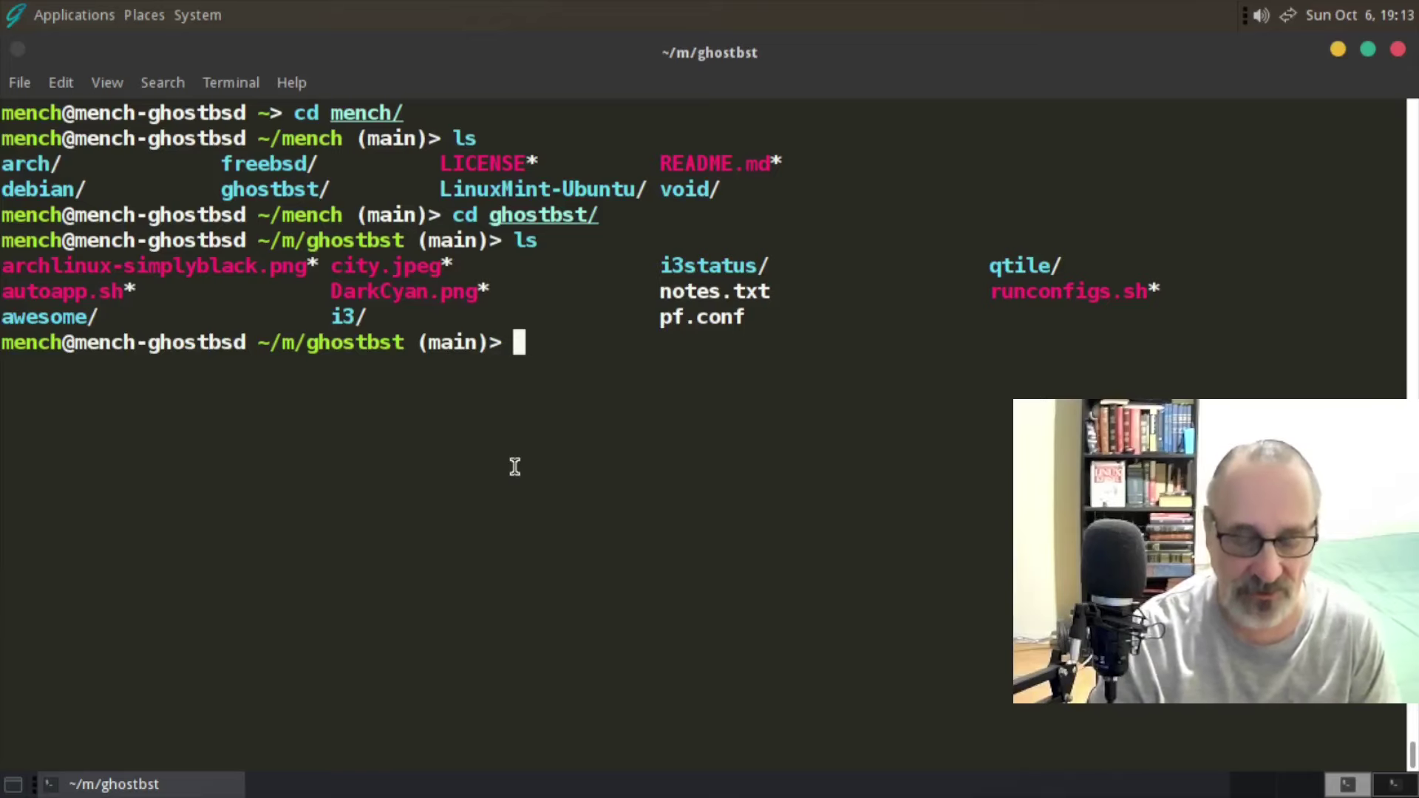
Step: Clear the screen and list every ghostbst file with ll -a, hidden dotfiles included
key("ctrl+l")
type("ll -a")
key("Return")
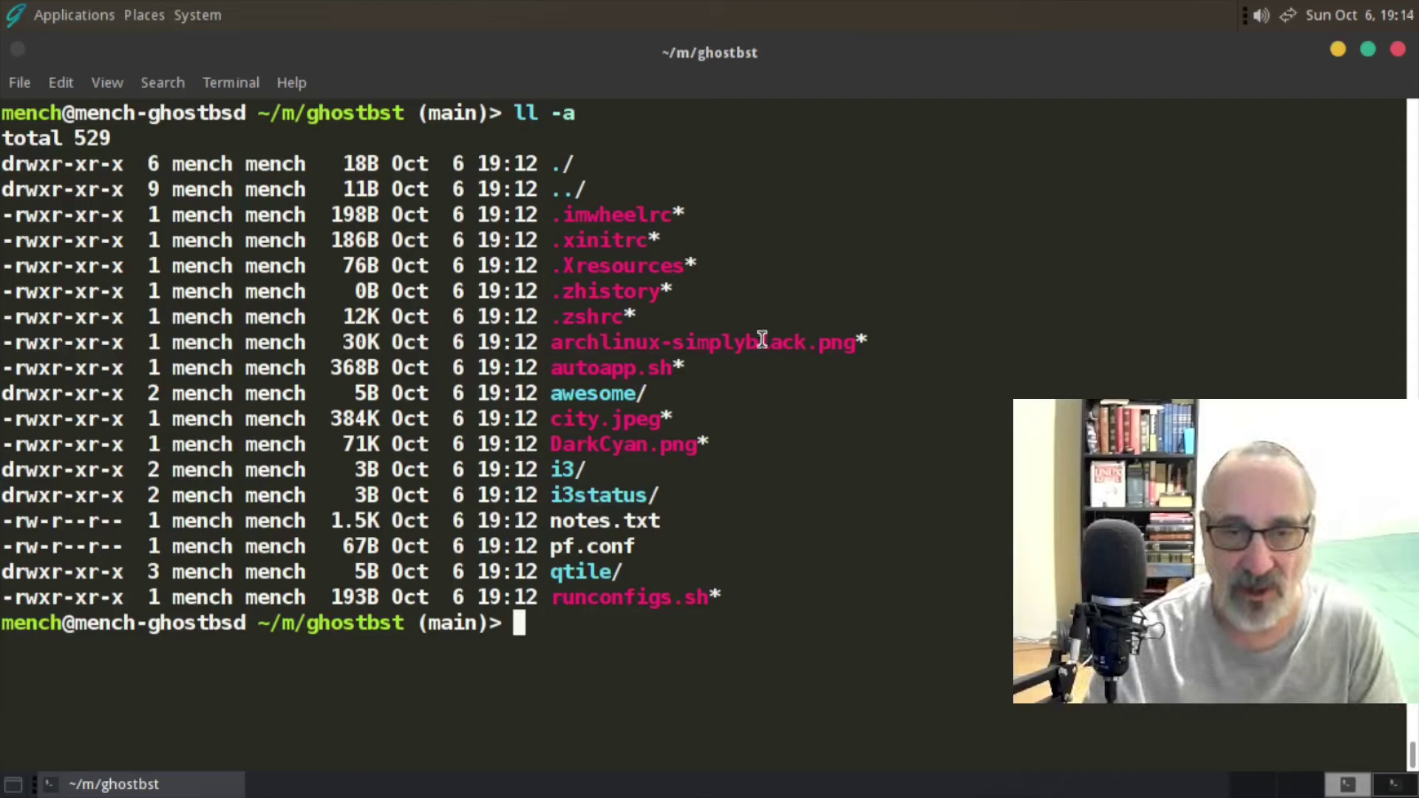
mouse_move(694, 365)
left_mouse_down()
mouse_move(586, 366)
mouse_move(706, 373)
left_mouse_up()
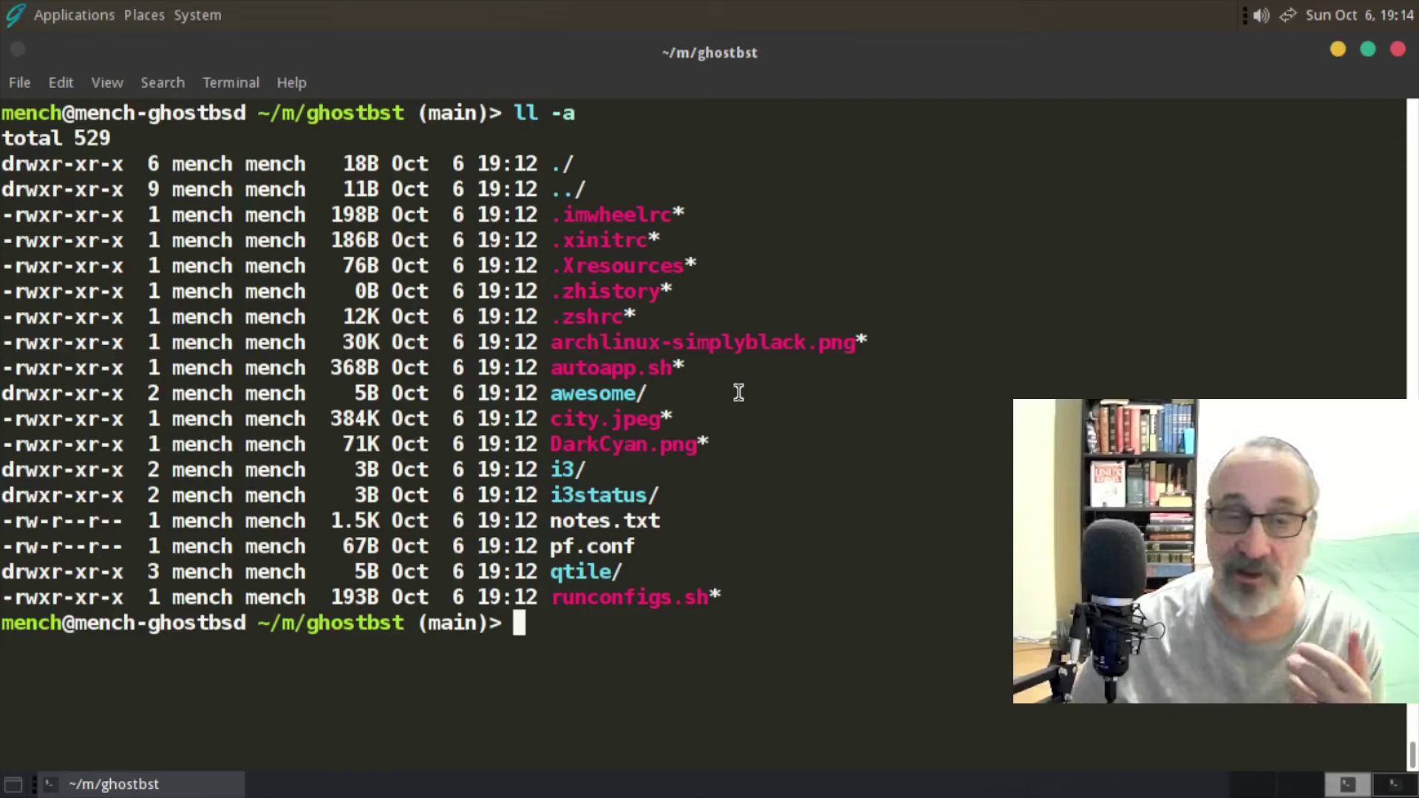
type("vi auto")
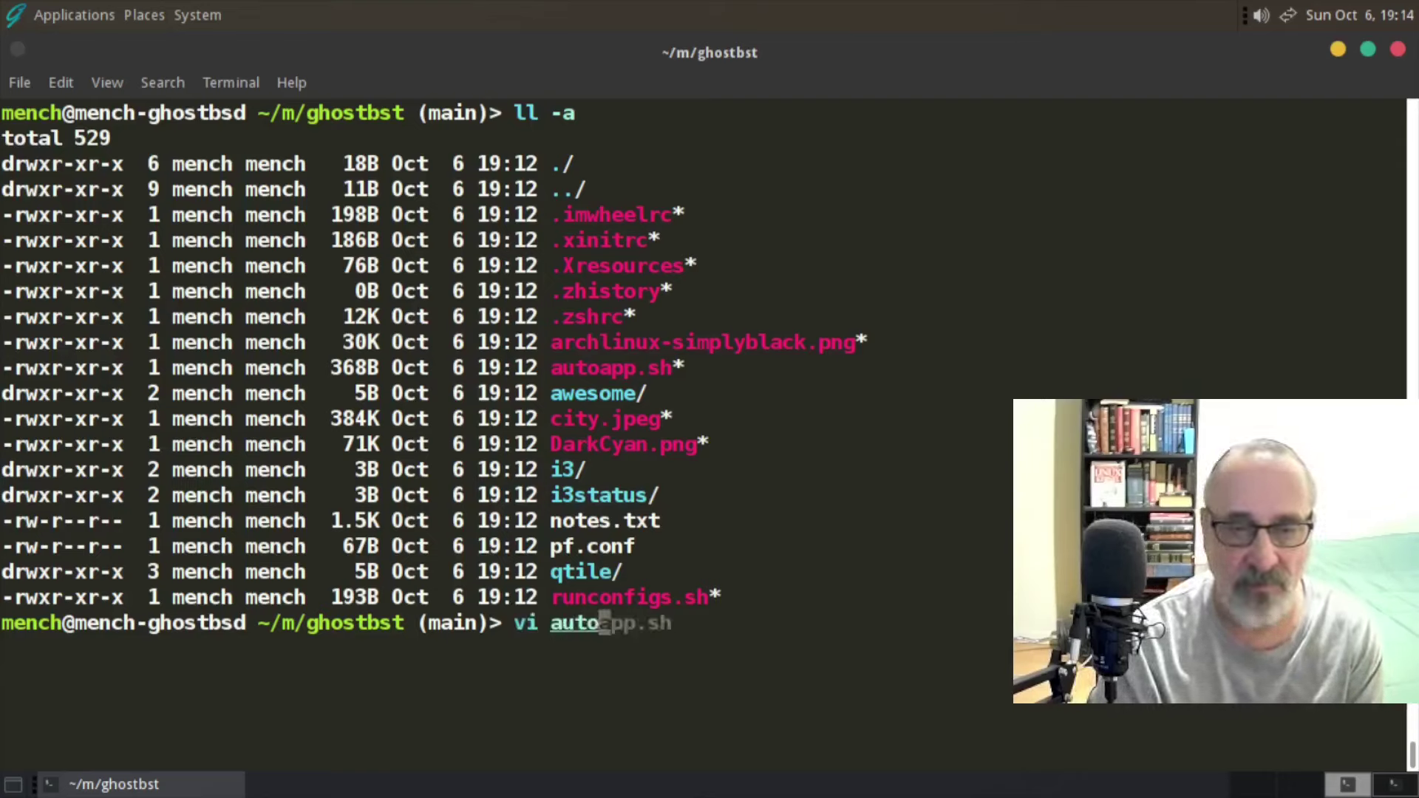
Step: Read autoapp.sh in vi with line numbers via :set nu, then quit unchanged with :q
key("Tab")
key("Return")
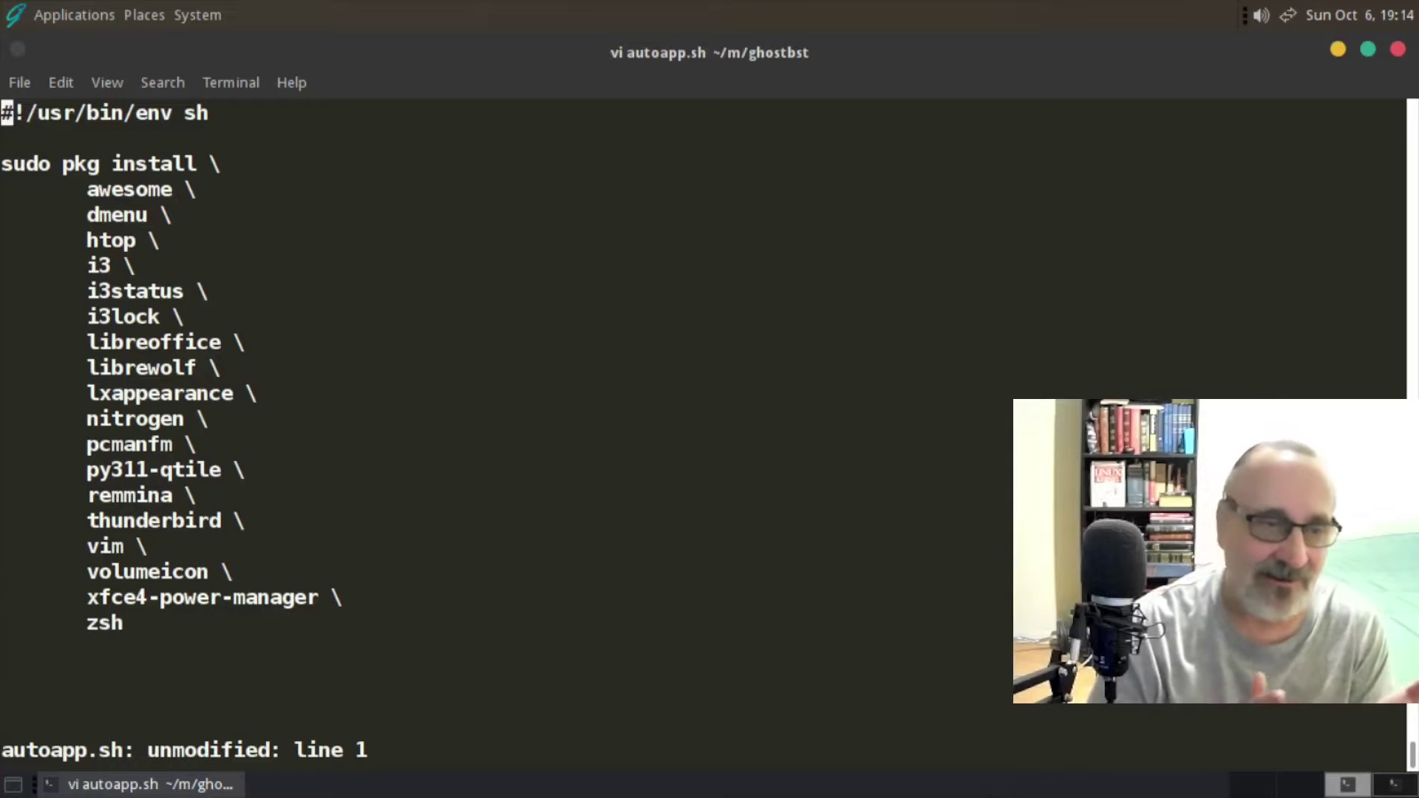
type(":")
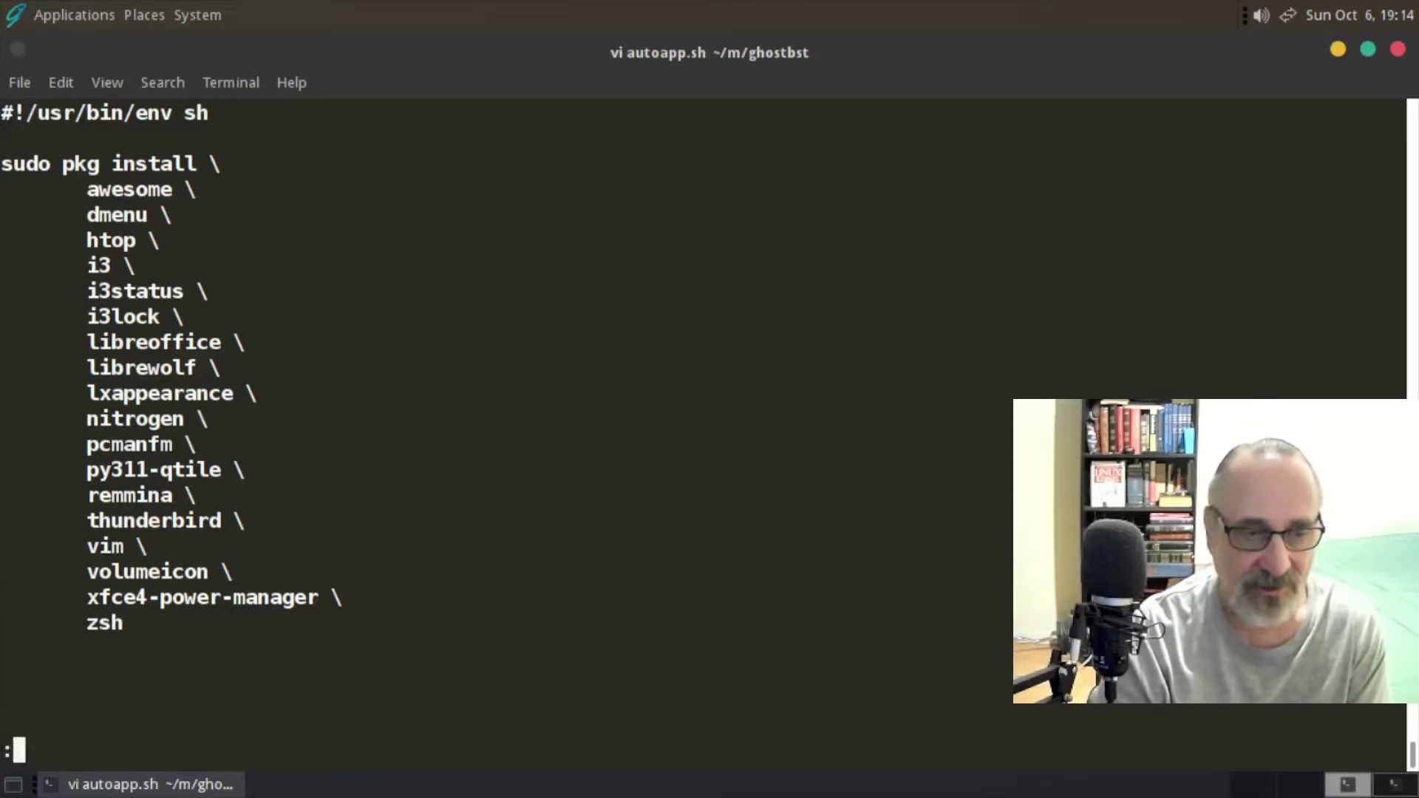
type("set nu")
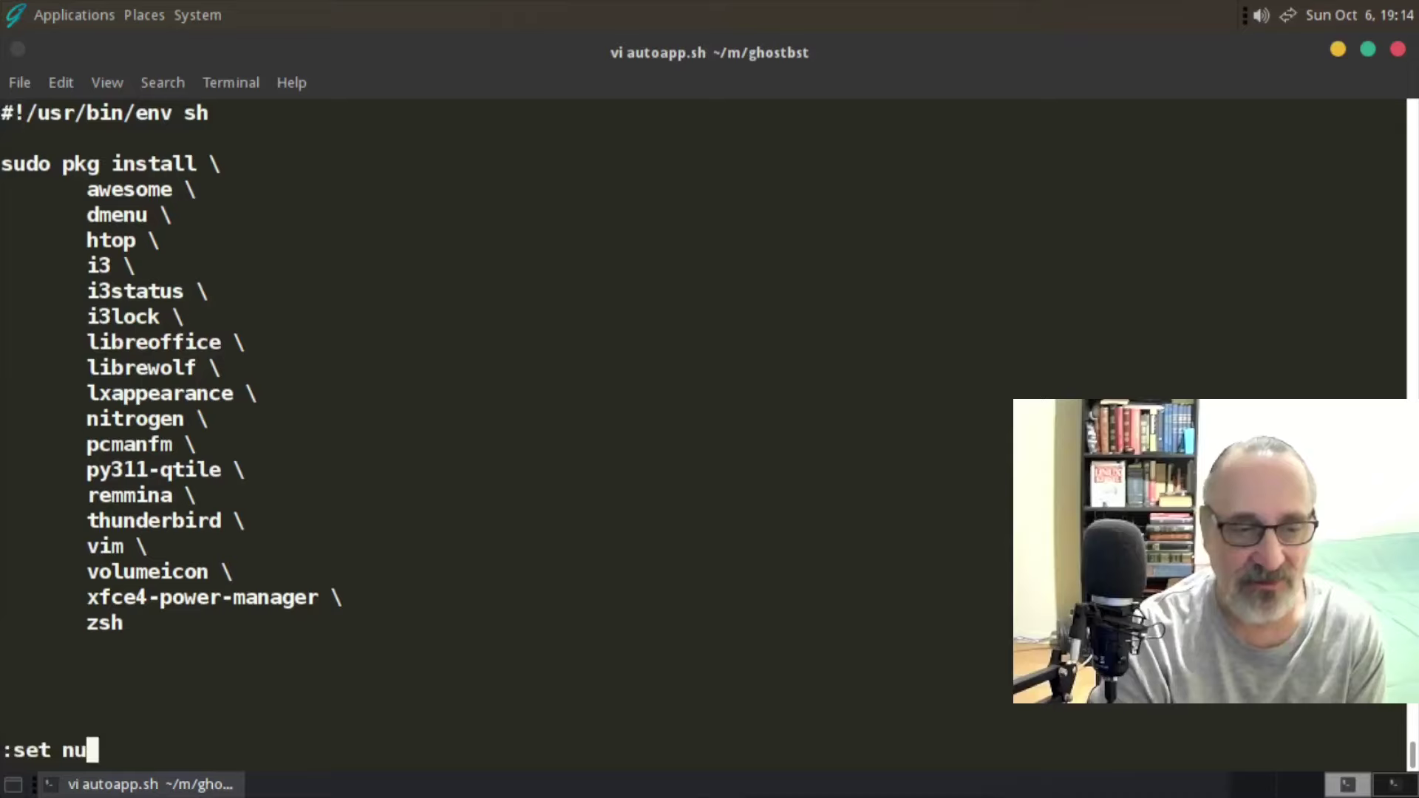
key("Return")
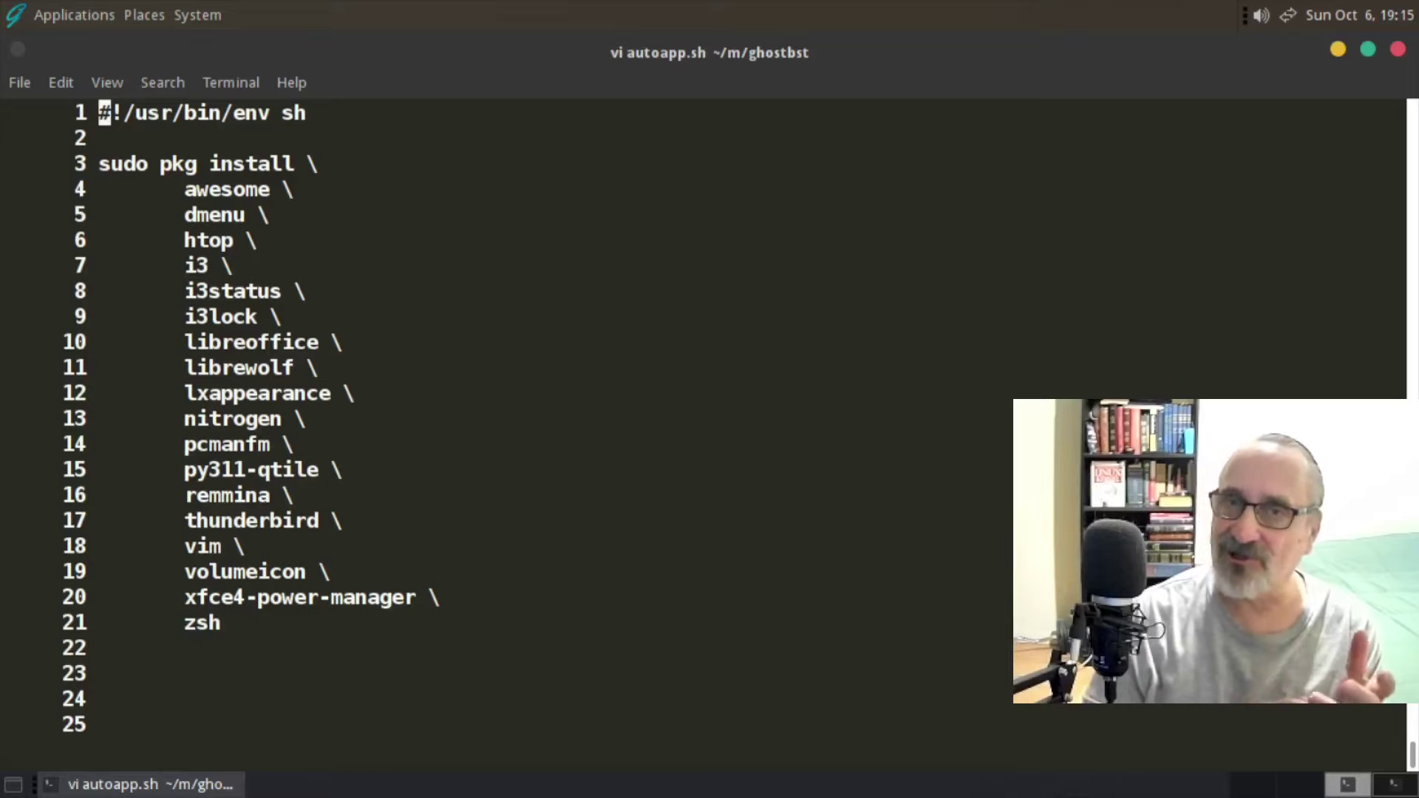
type(":")
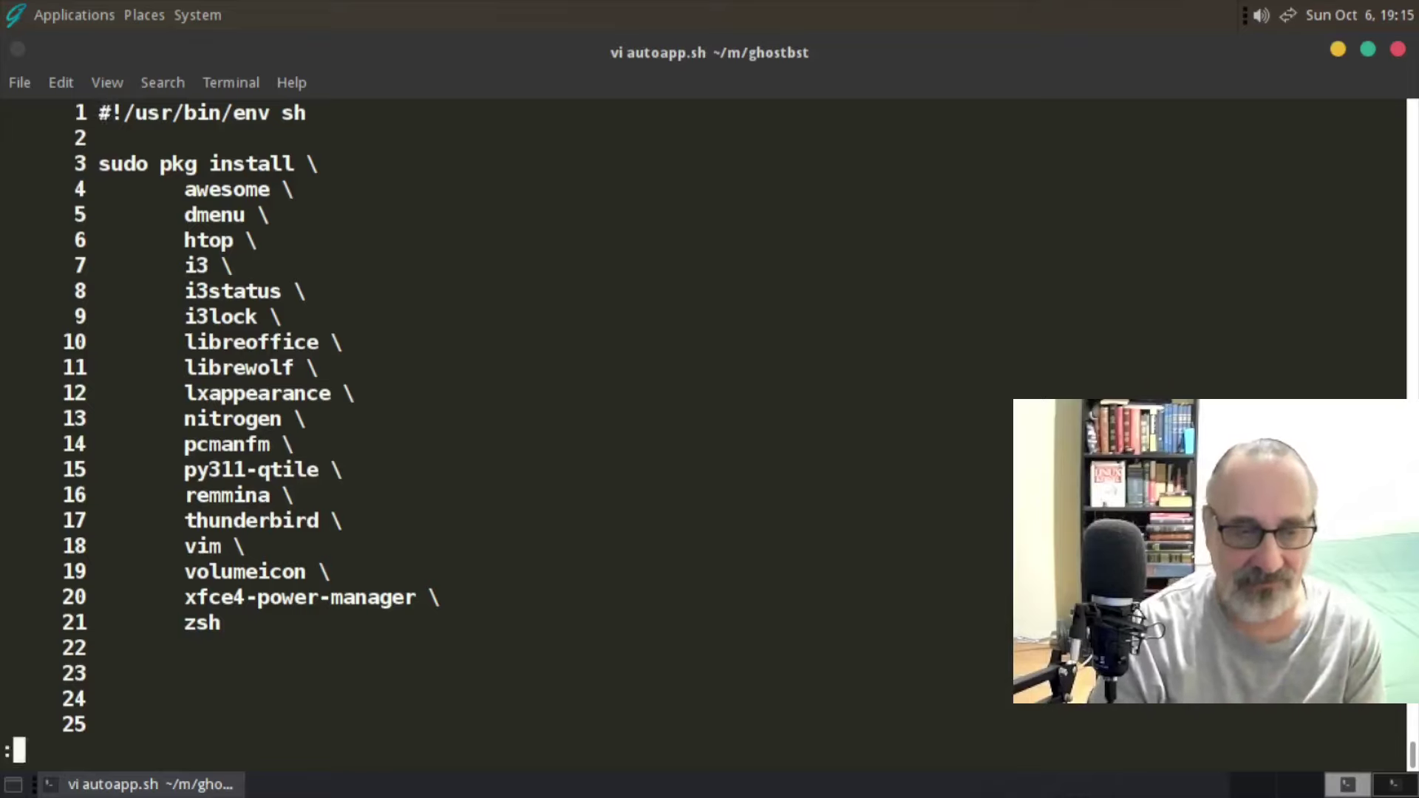
type("q")
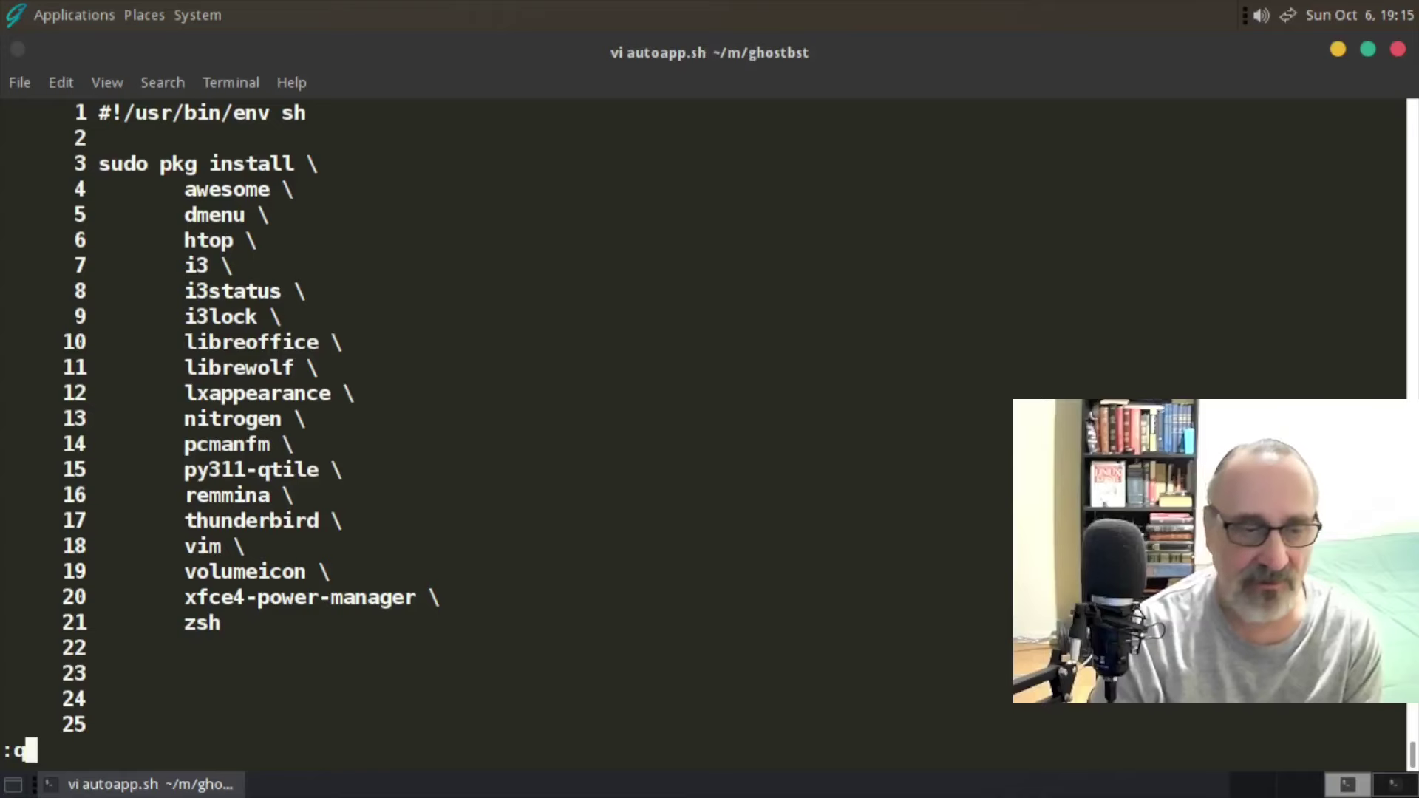
key("Return")
type("./")
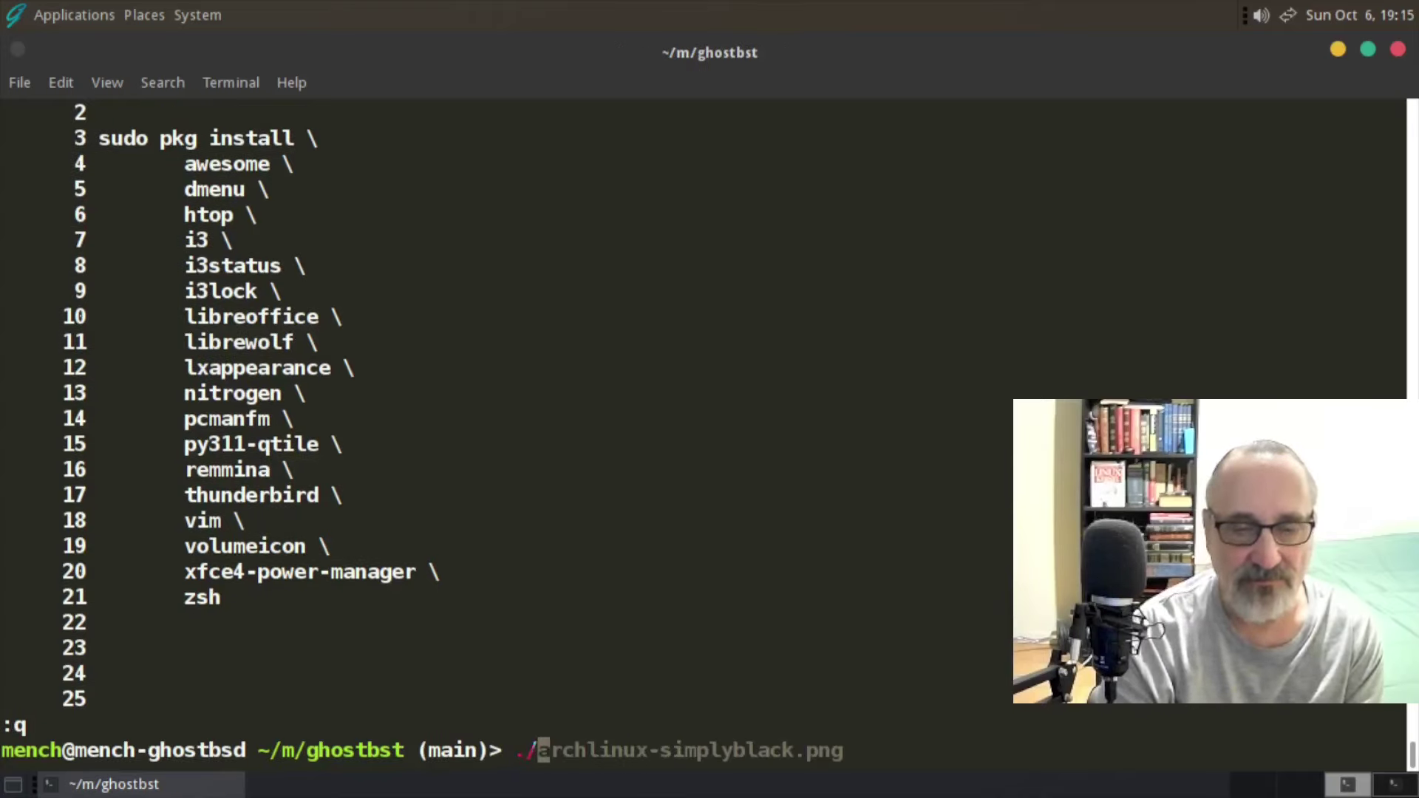
type("auto")
key("Right")
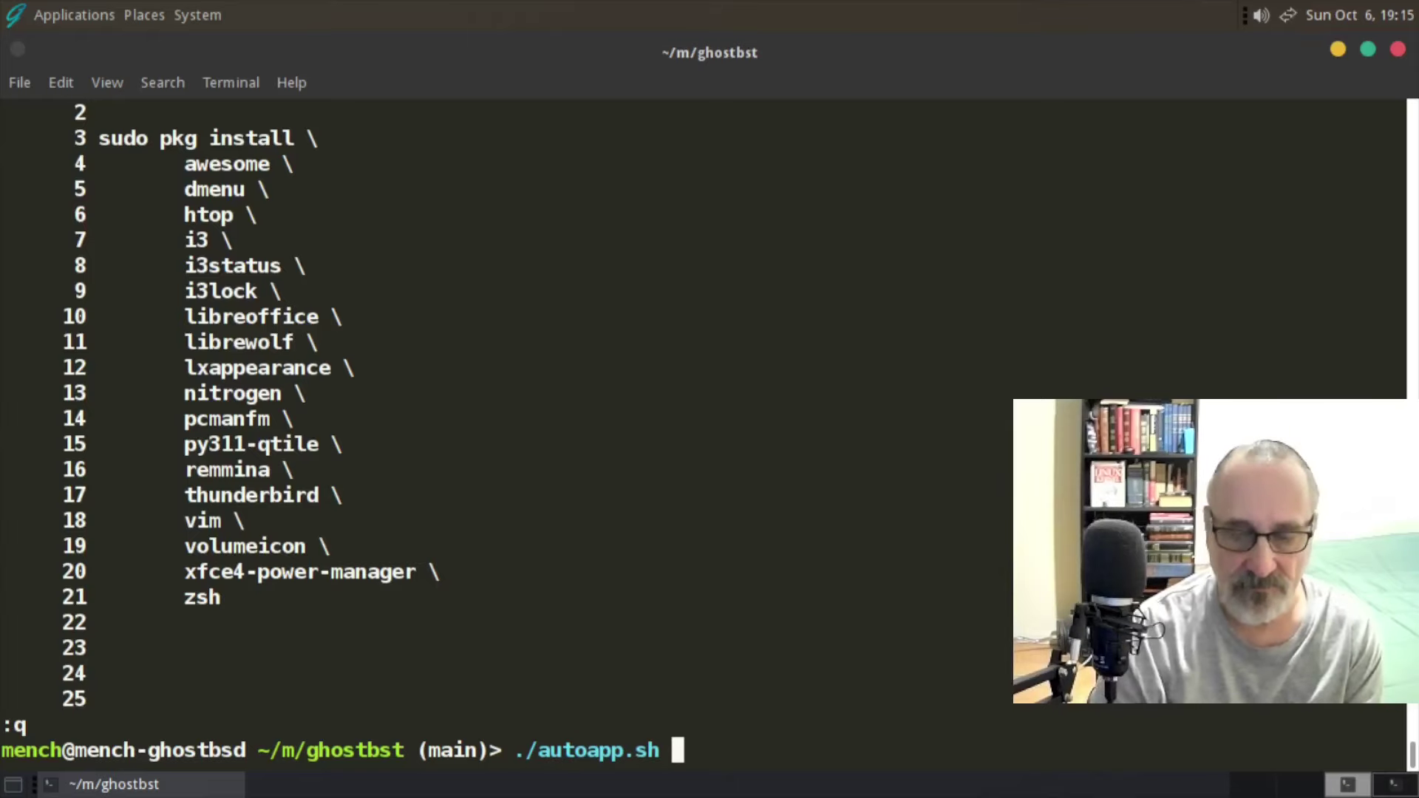
Step: Run autoapp.sh and confirm installing its 110 packages with y
key("Return")
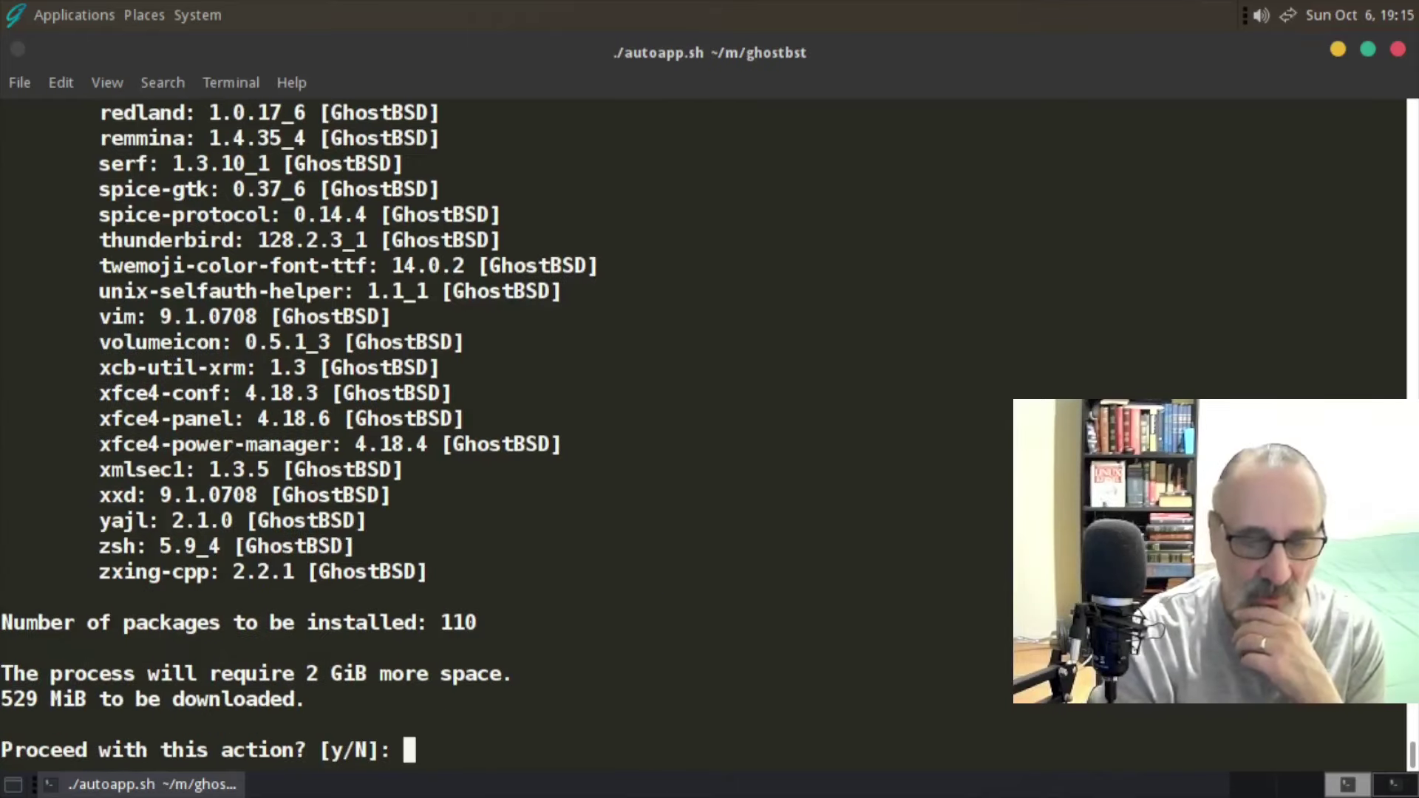
type("y")
key("Return")
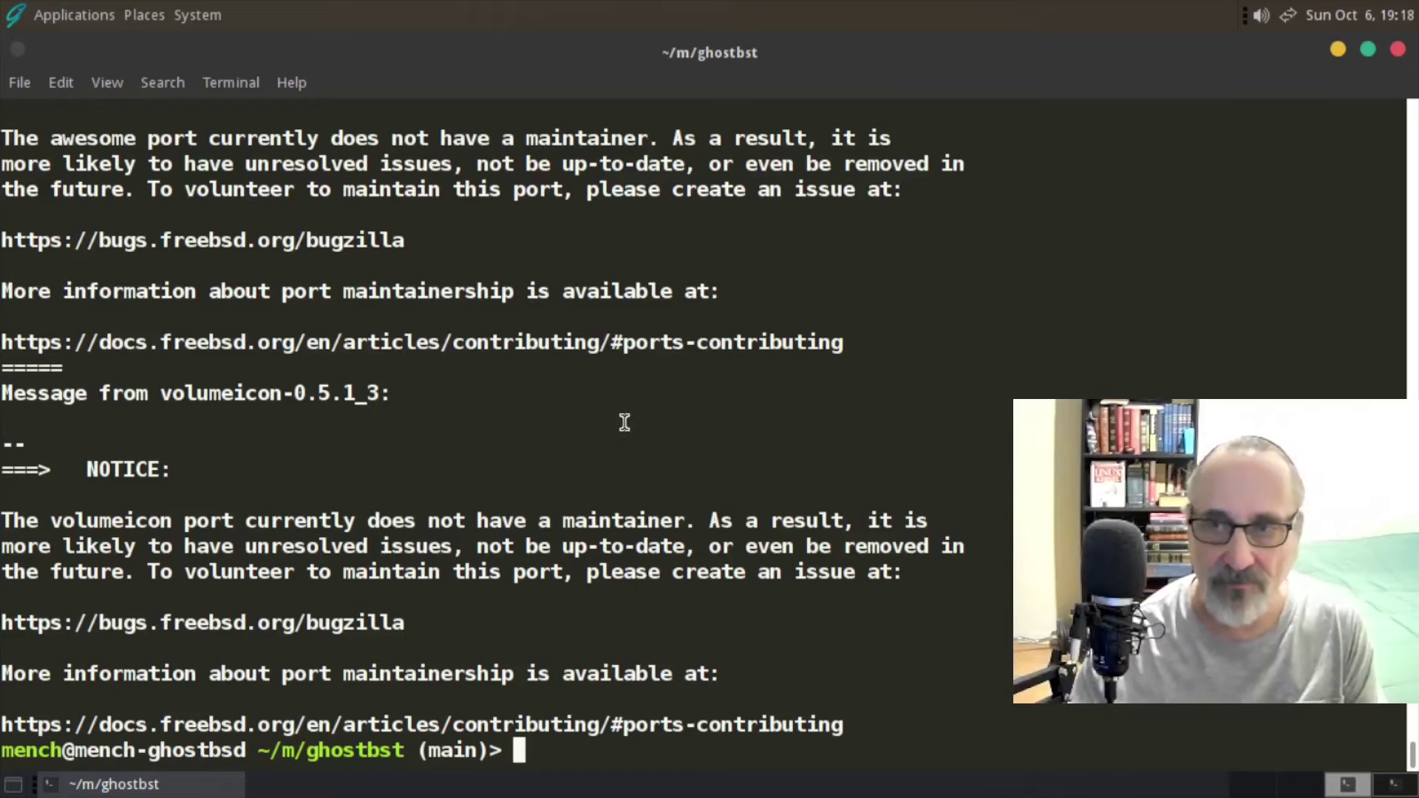
Step: Clear the terminal and list all ghostbst folder files, including hidden ones, with ll -a
key("ctrl+l")
type("ll -a")
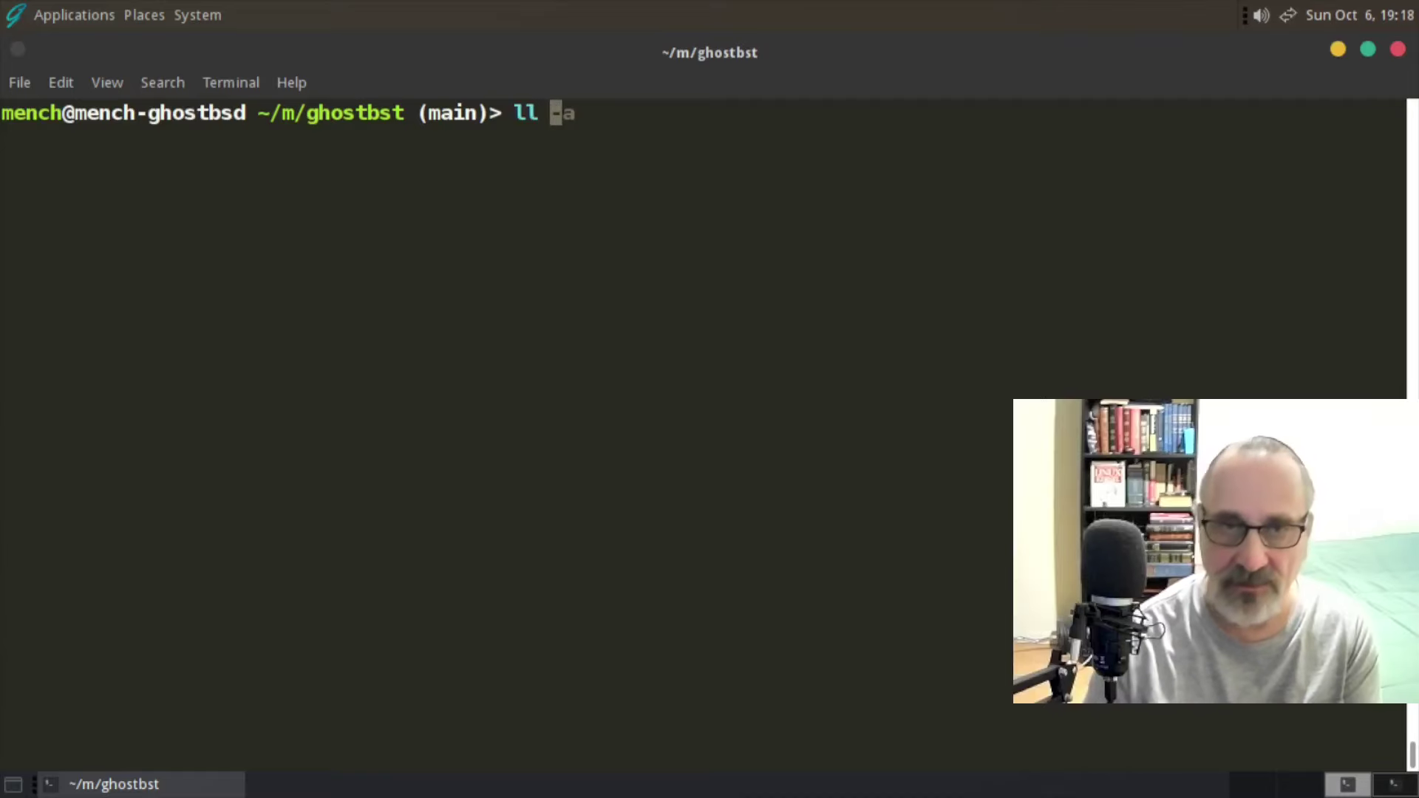
key("Return")
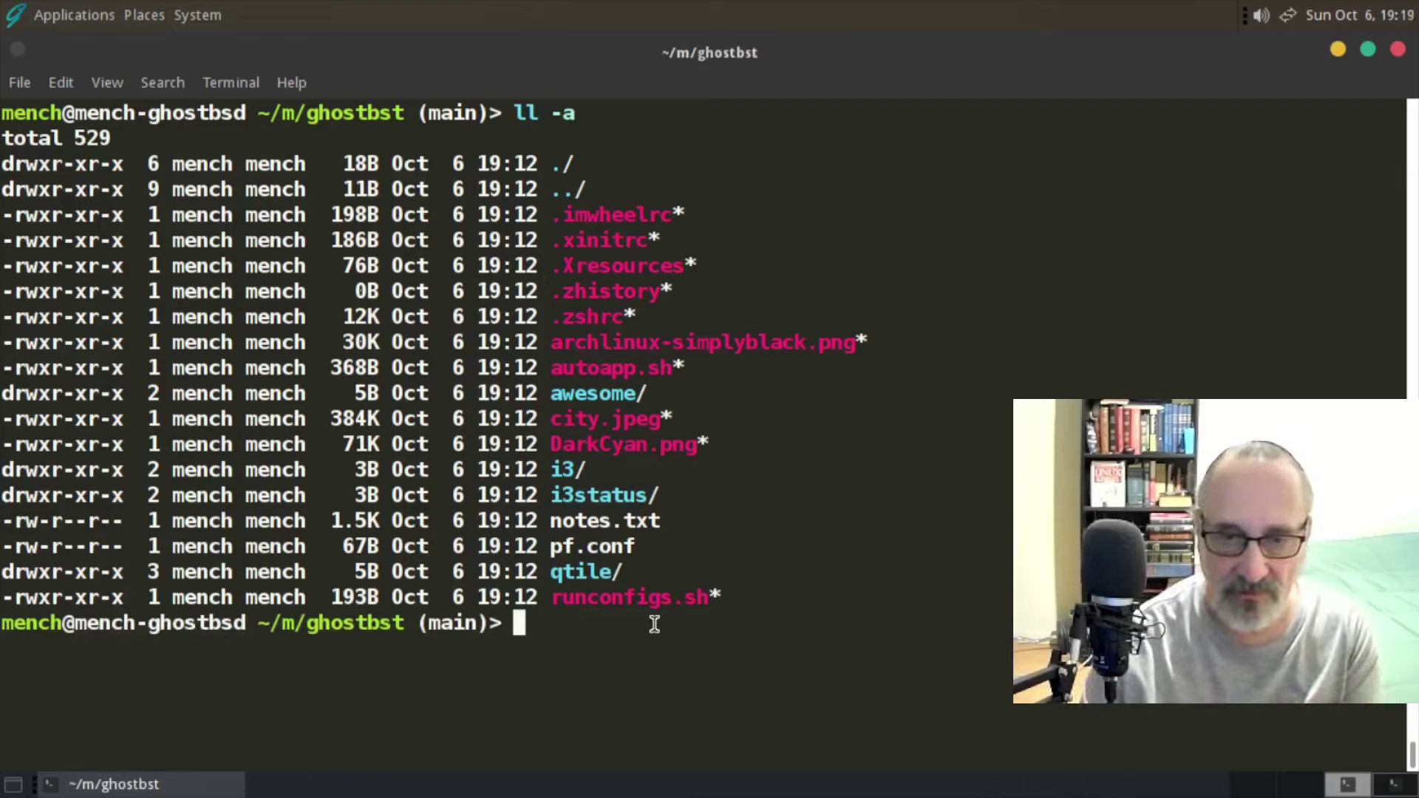
Step: View runconfigs.sh in vi and quit without changes
type("vi run")
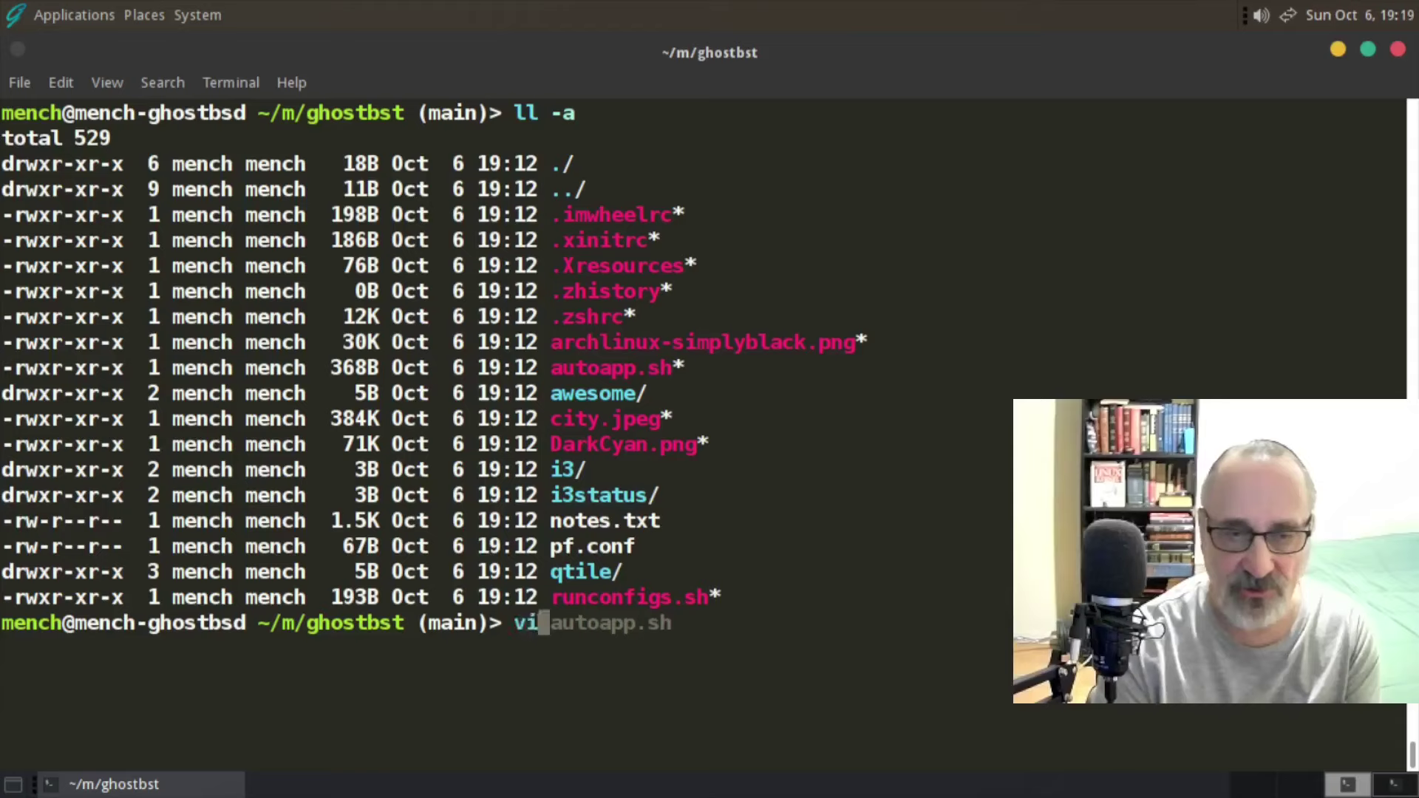
key("Tab")
key("Return")
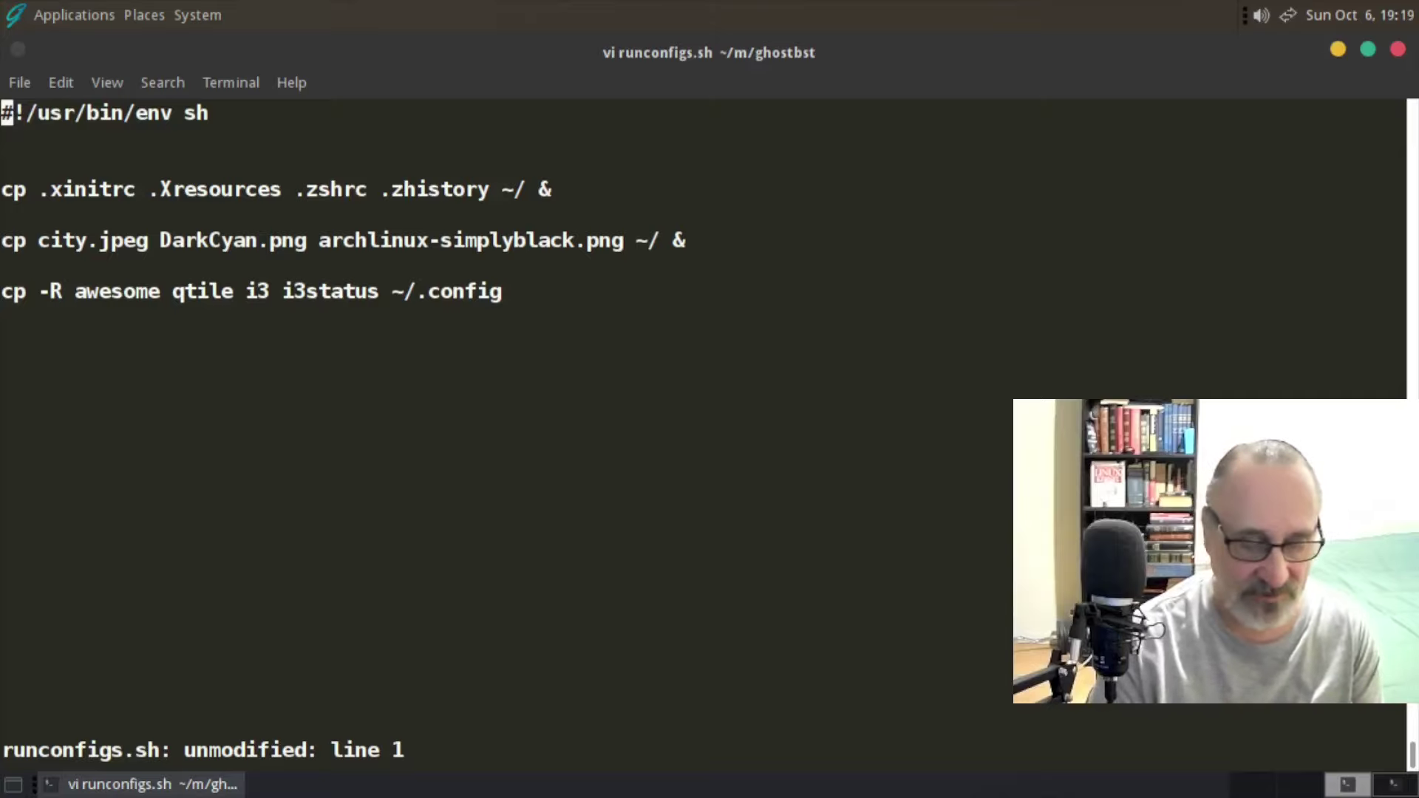
type(":q")
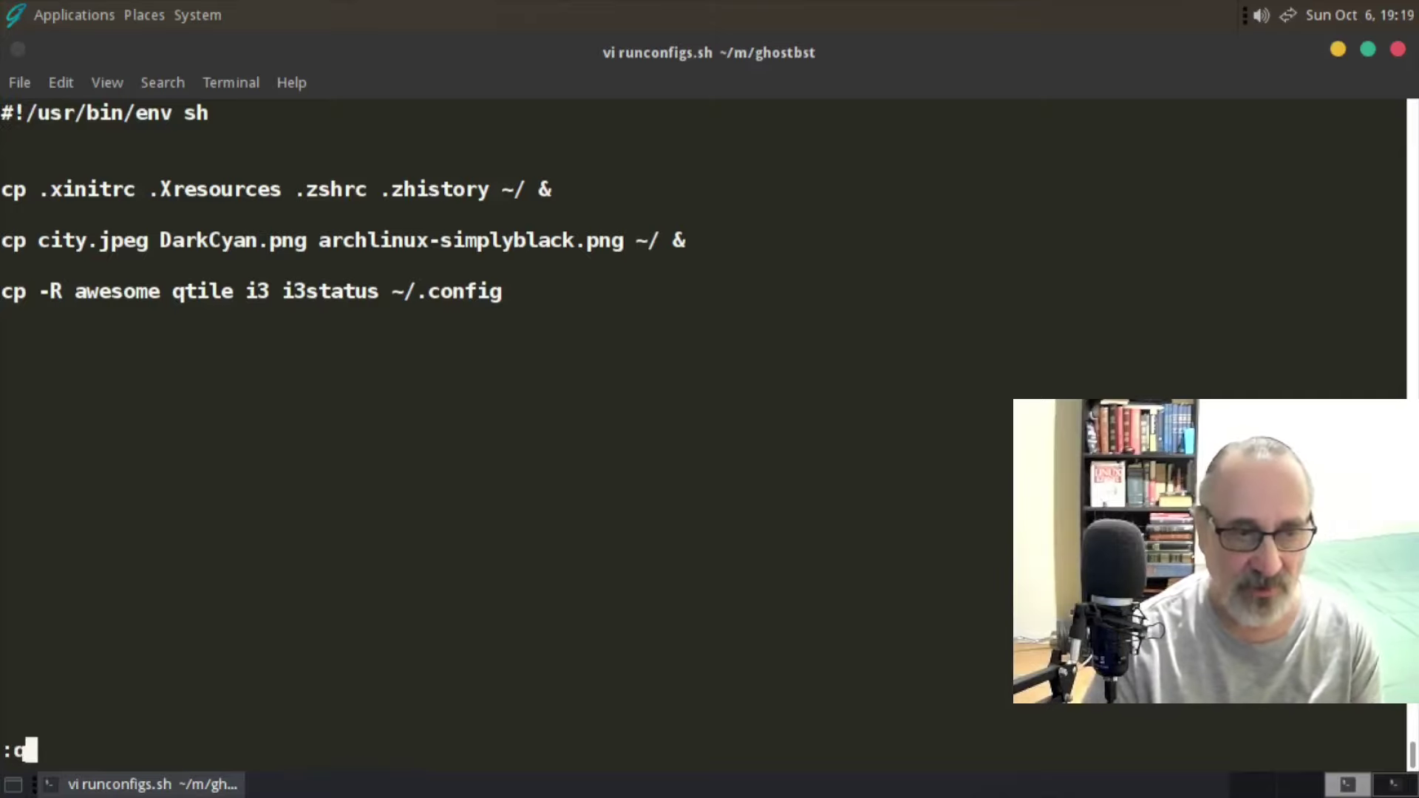
key("Return")
Step: Clear the screen and run ./runconfigs.sh to copy the configs home
key("ctrl+l")
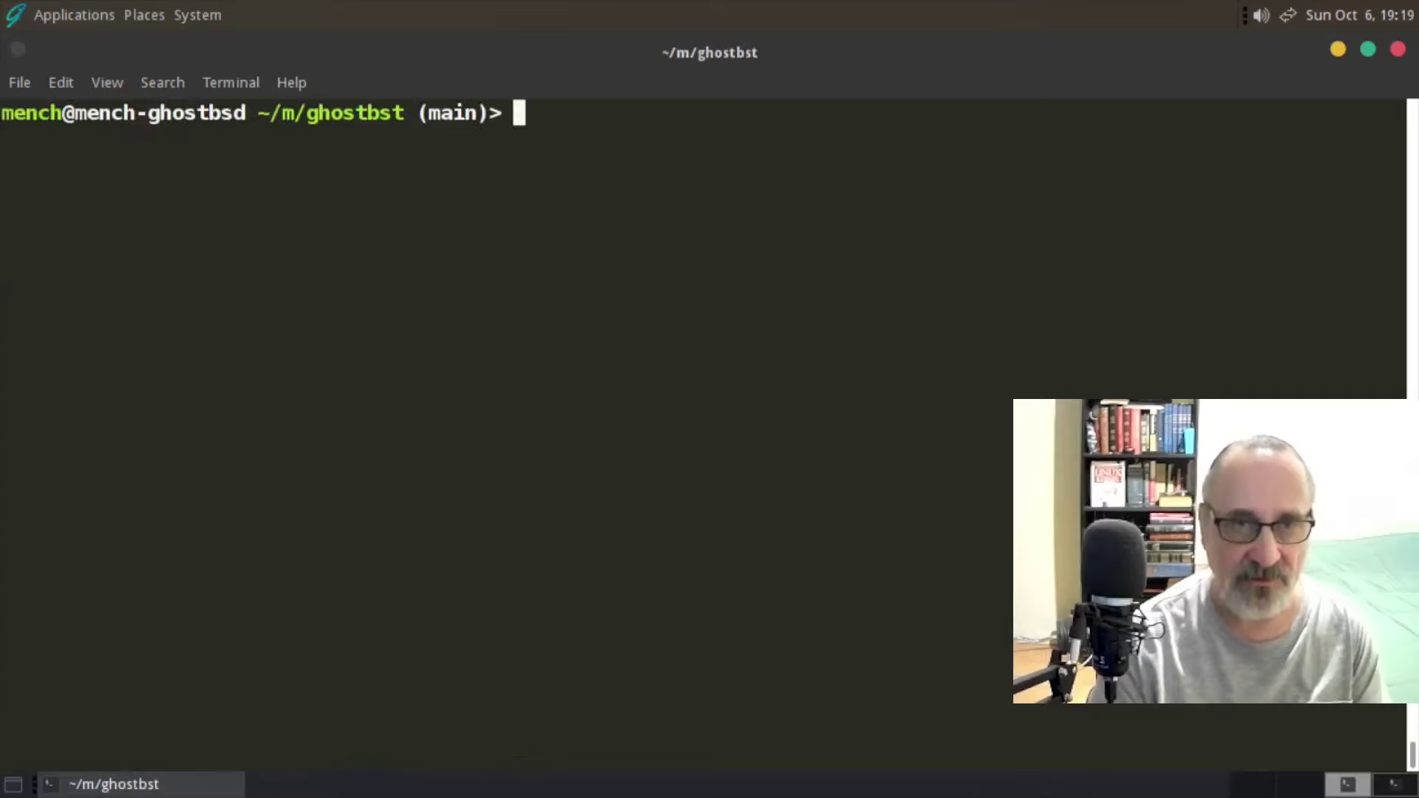
type("./")
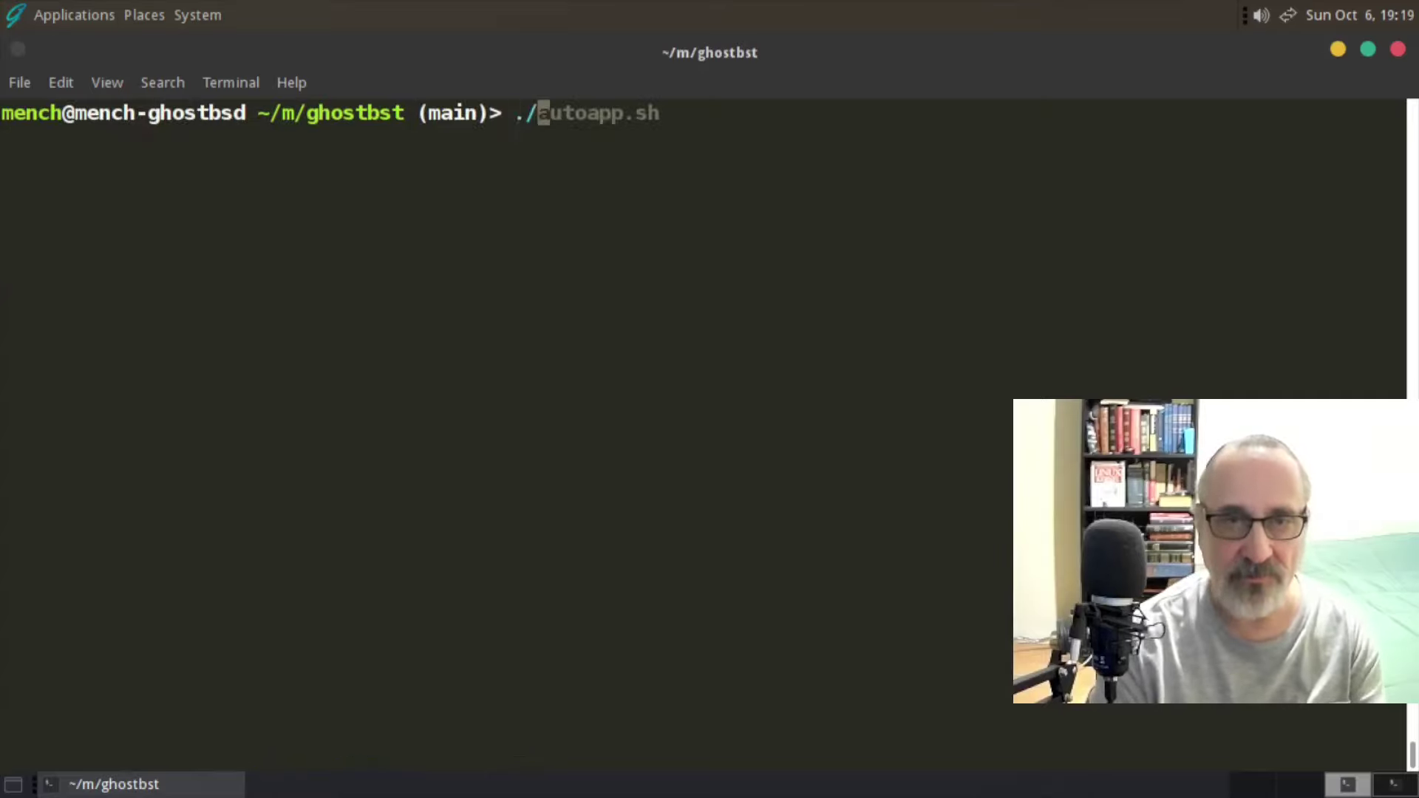
type("run")
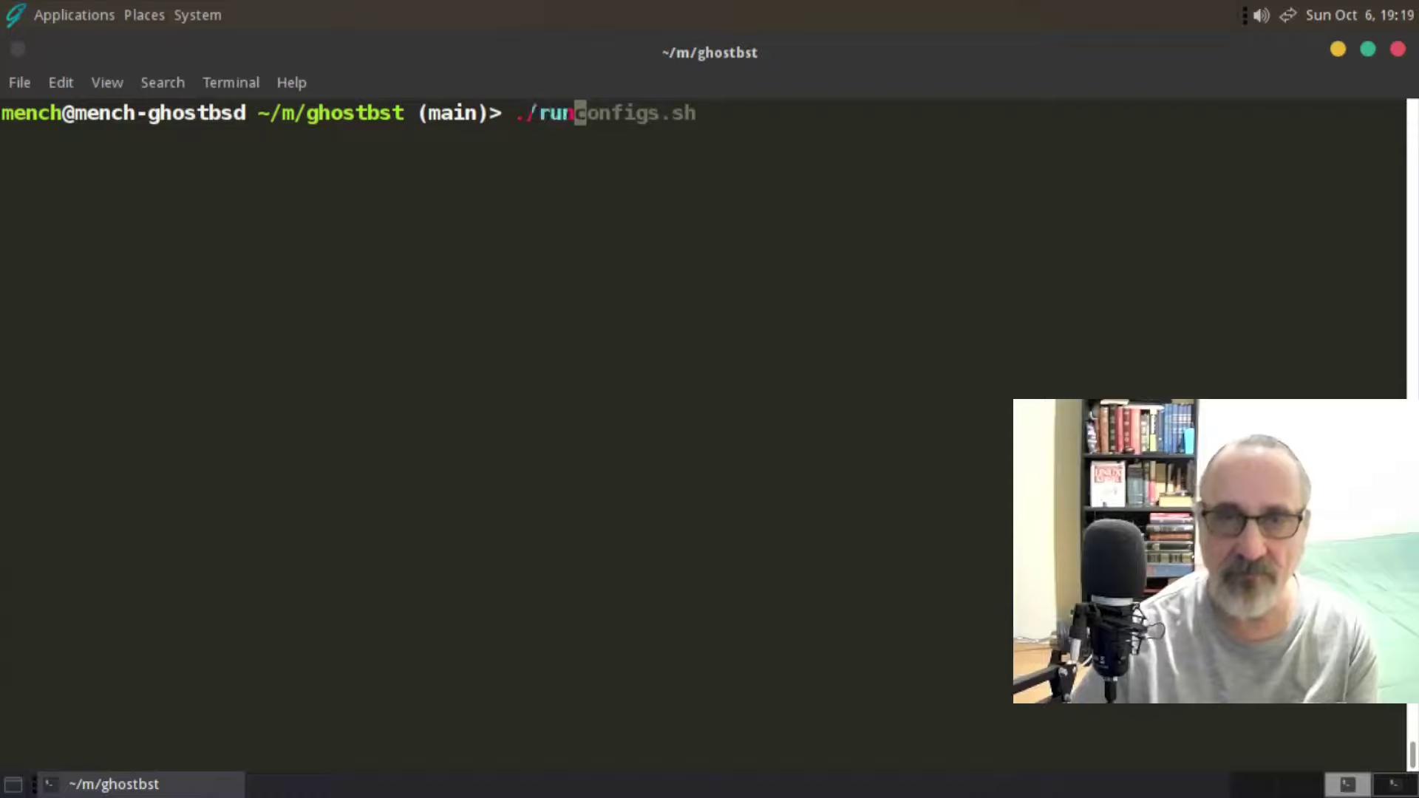
key("Tab")
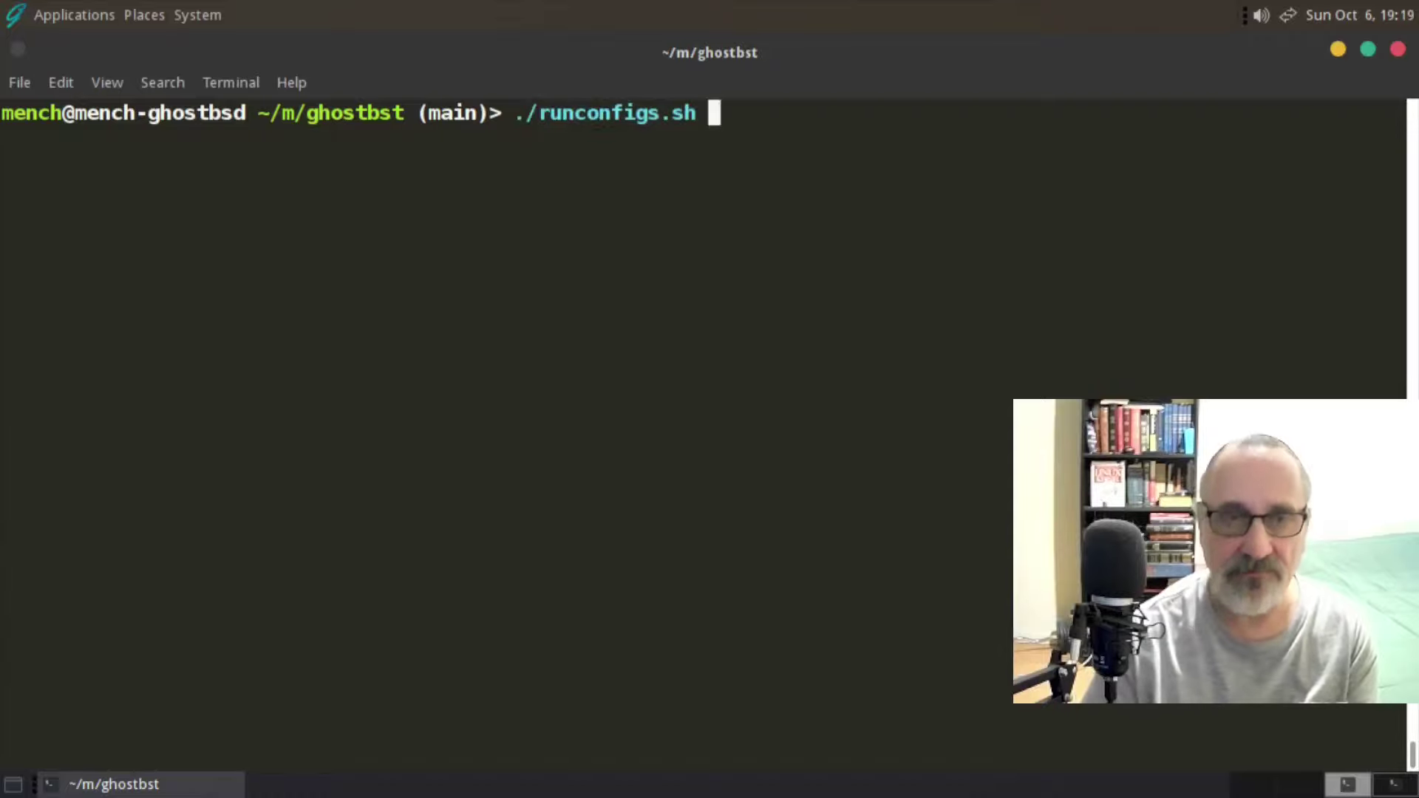
key("Return")
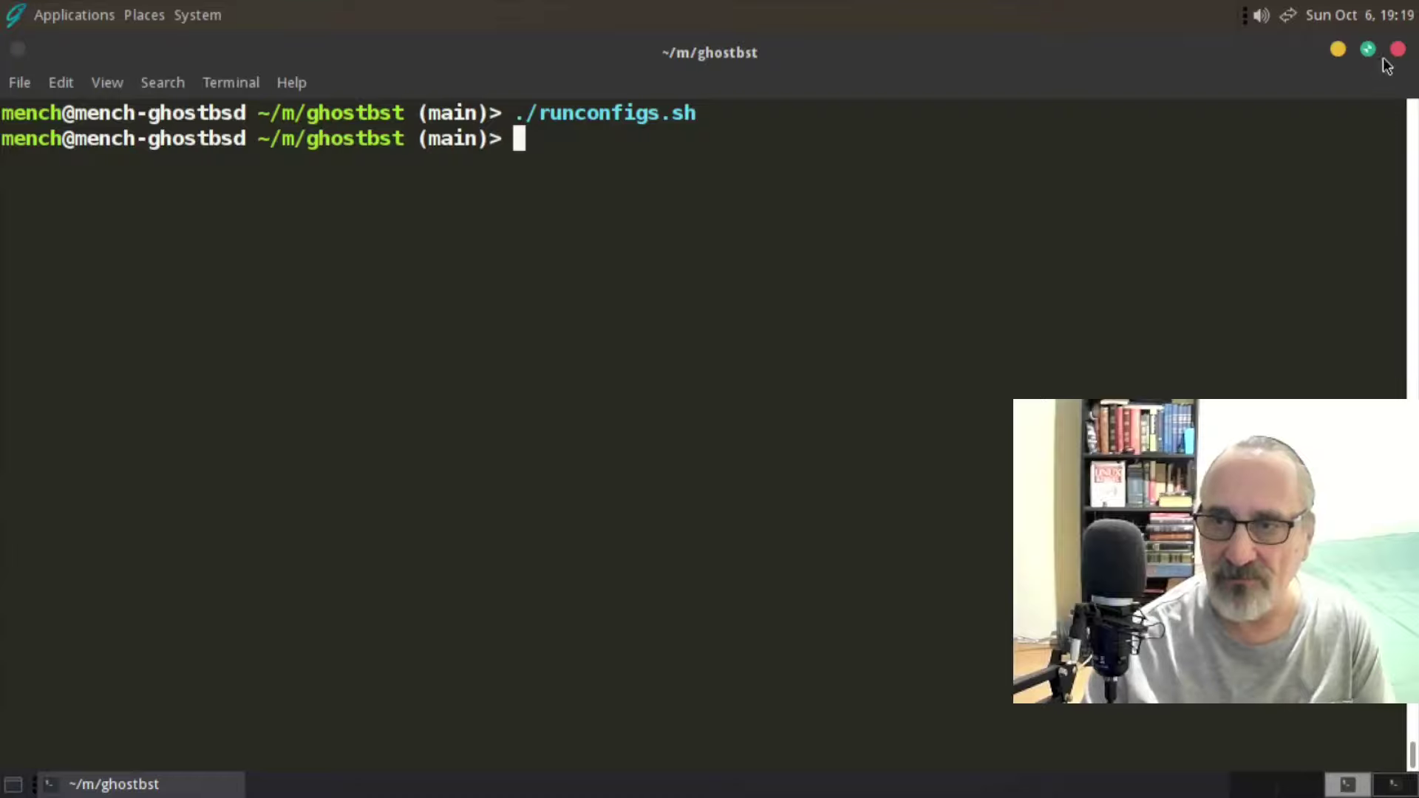
Step: Close the terminal and log out of the MATE session via System > Log Out
left_click(1398, 50)
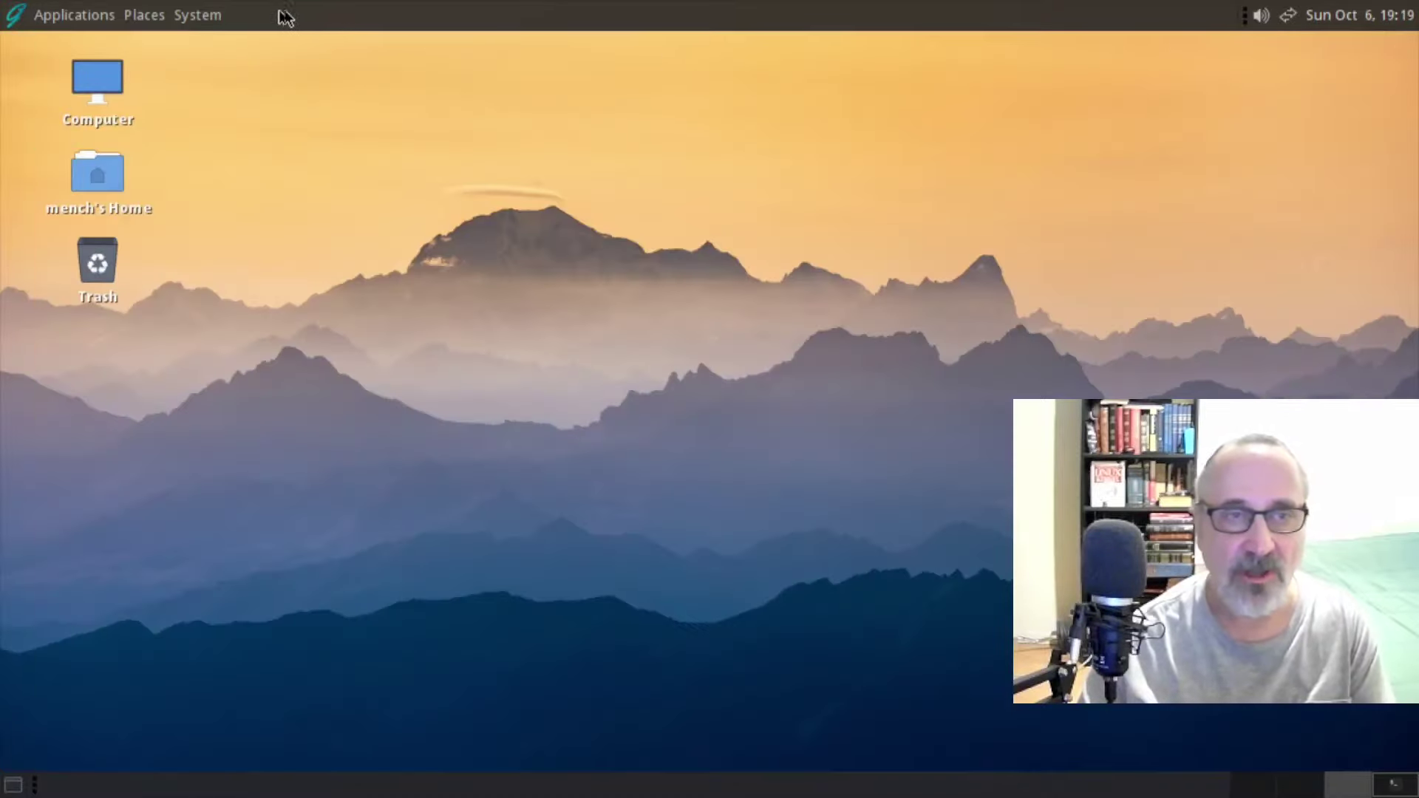
left_click(202, 17)
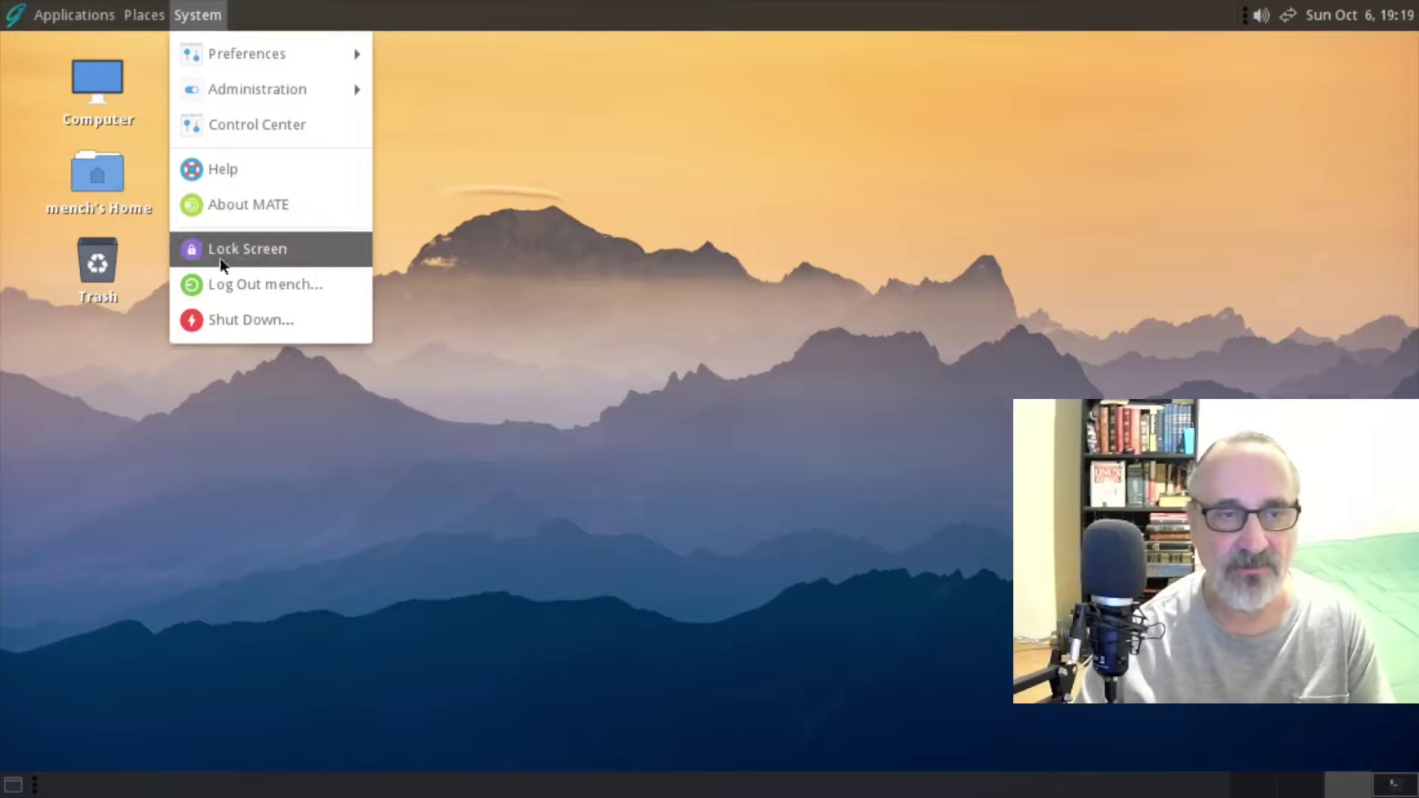
left_click(329, 284)
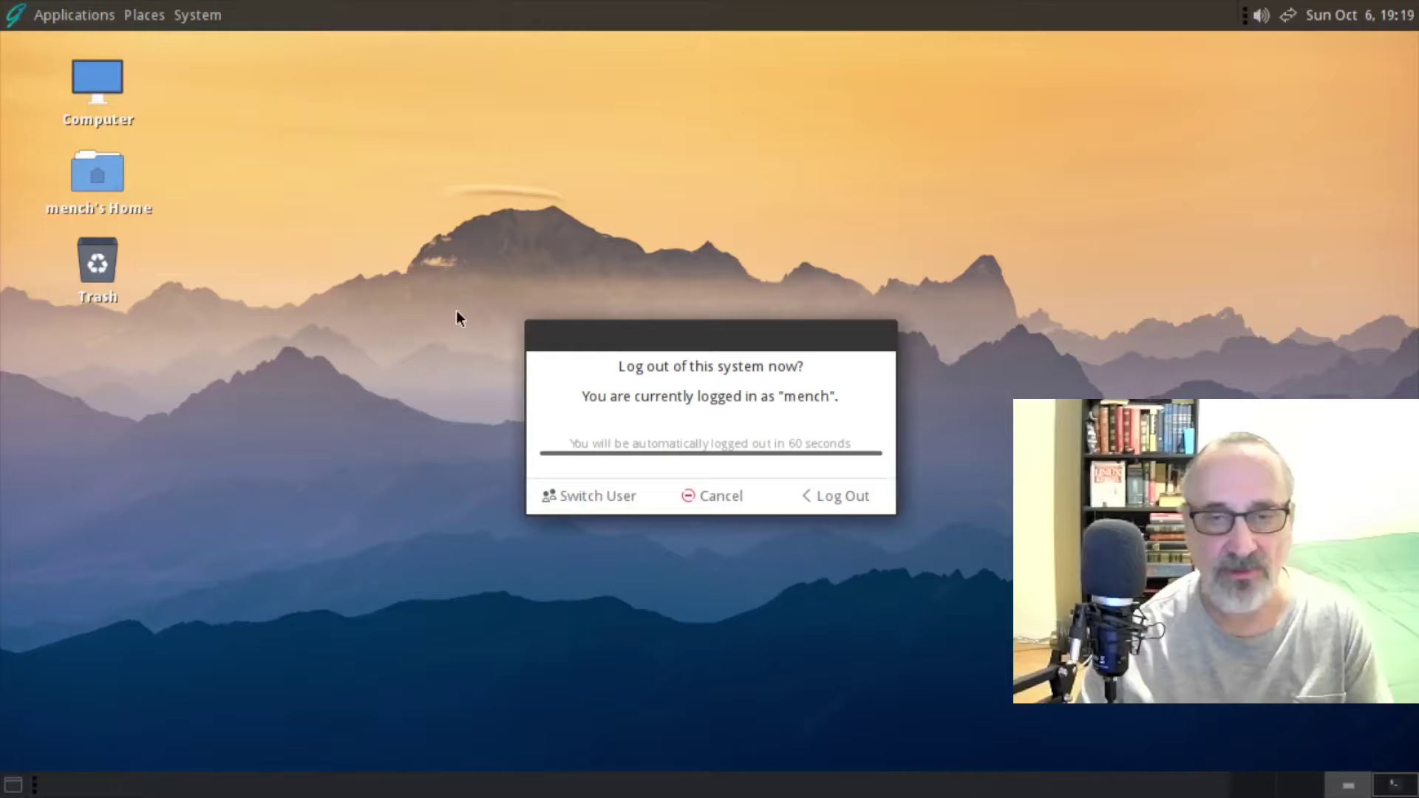
left_click(850, 491)
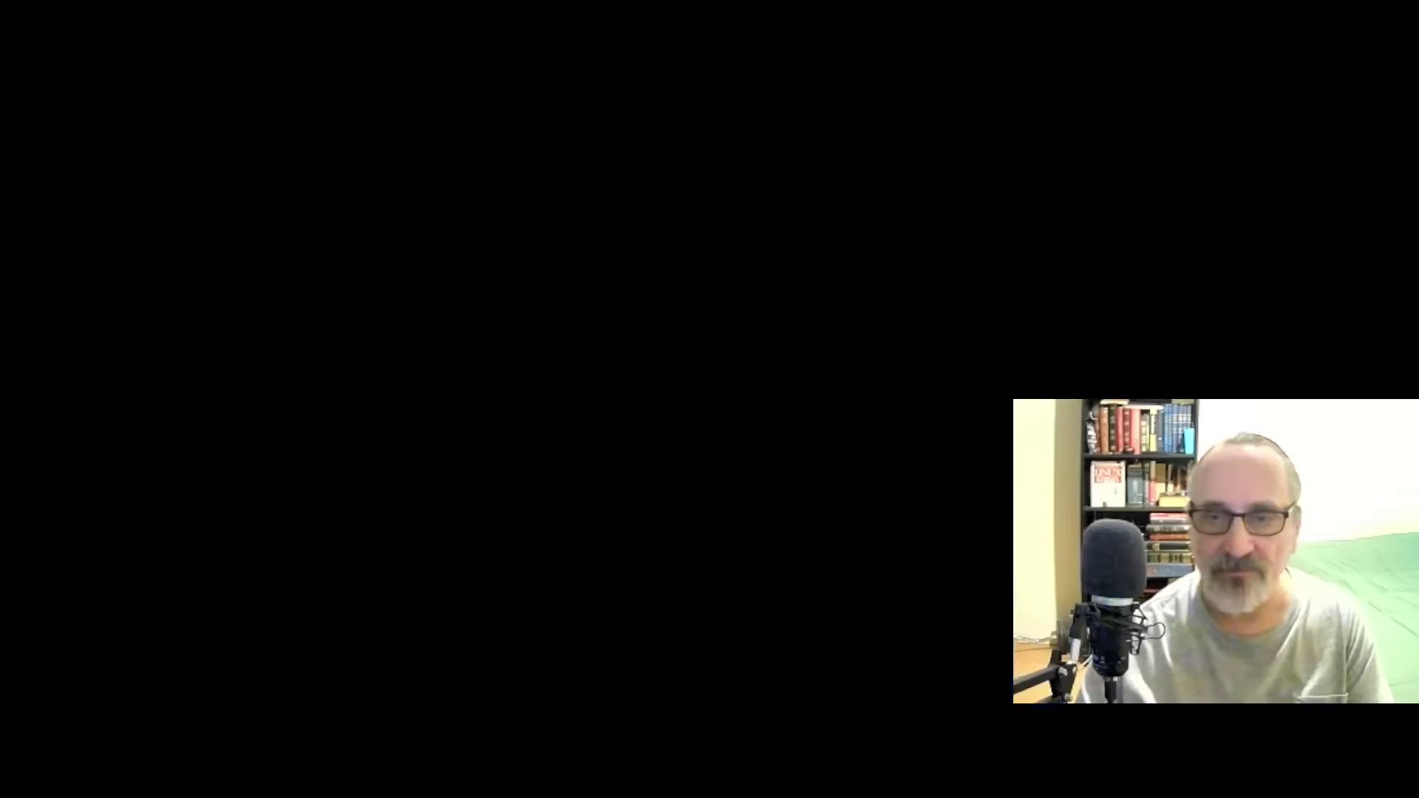
Step: Choose the Qtile session on the login screen and sign in with the account password
left_click(446, 396)
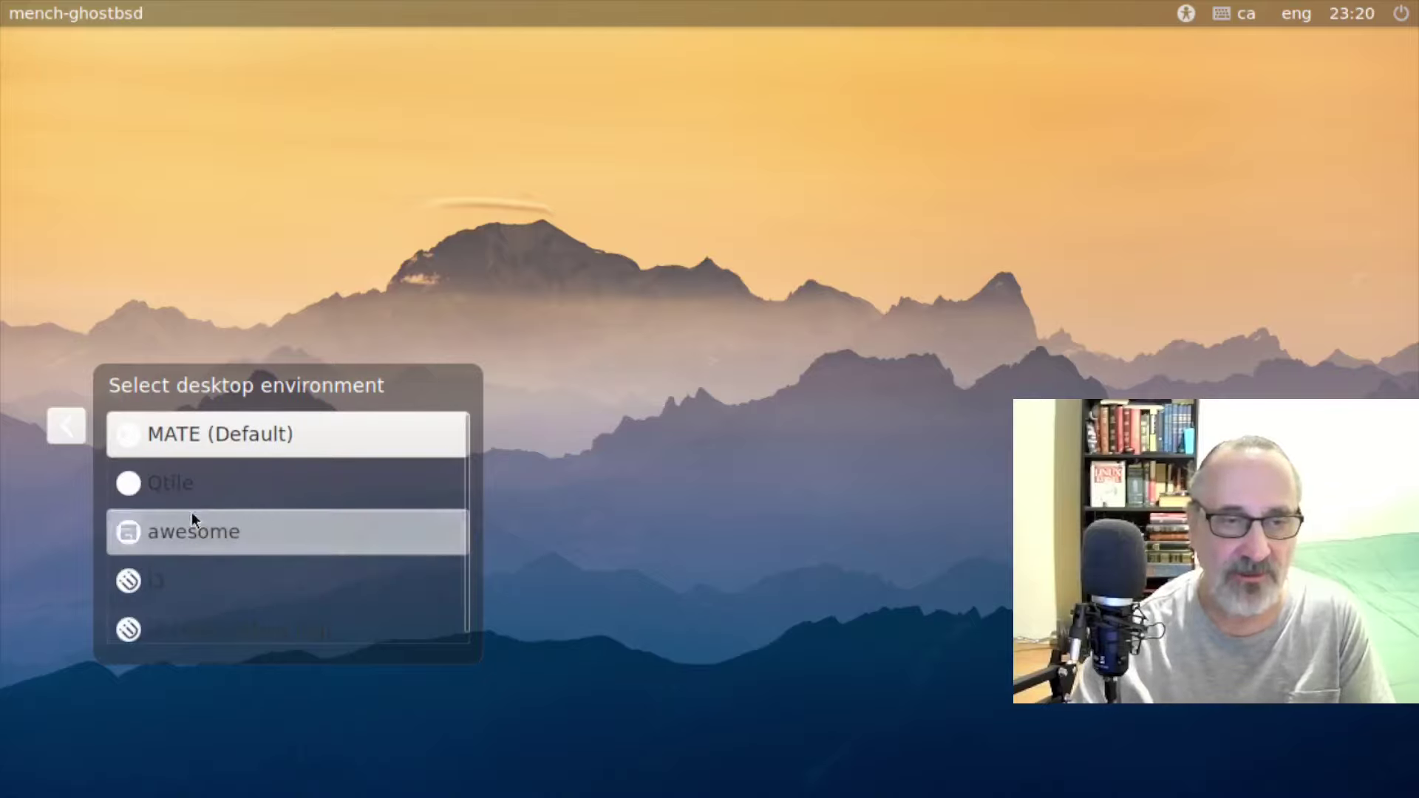
left_click(191, 484)
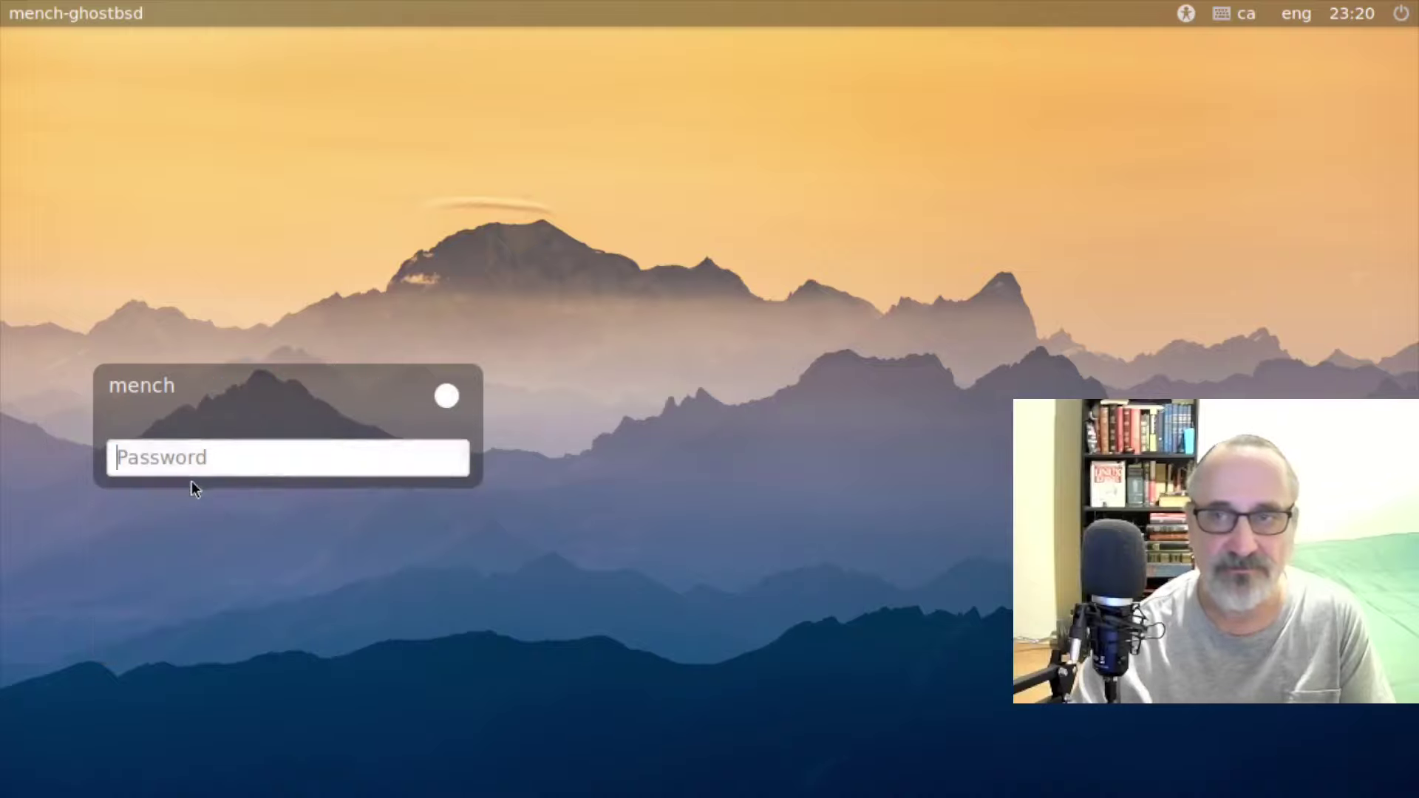
type("••")
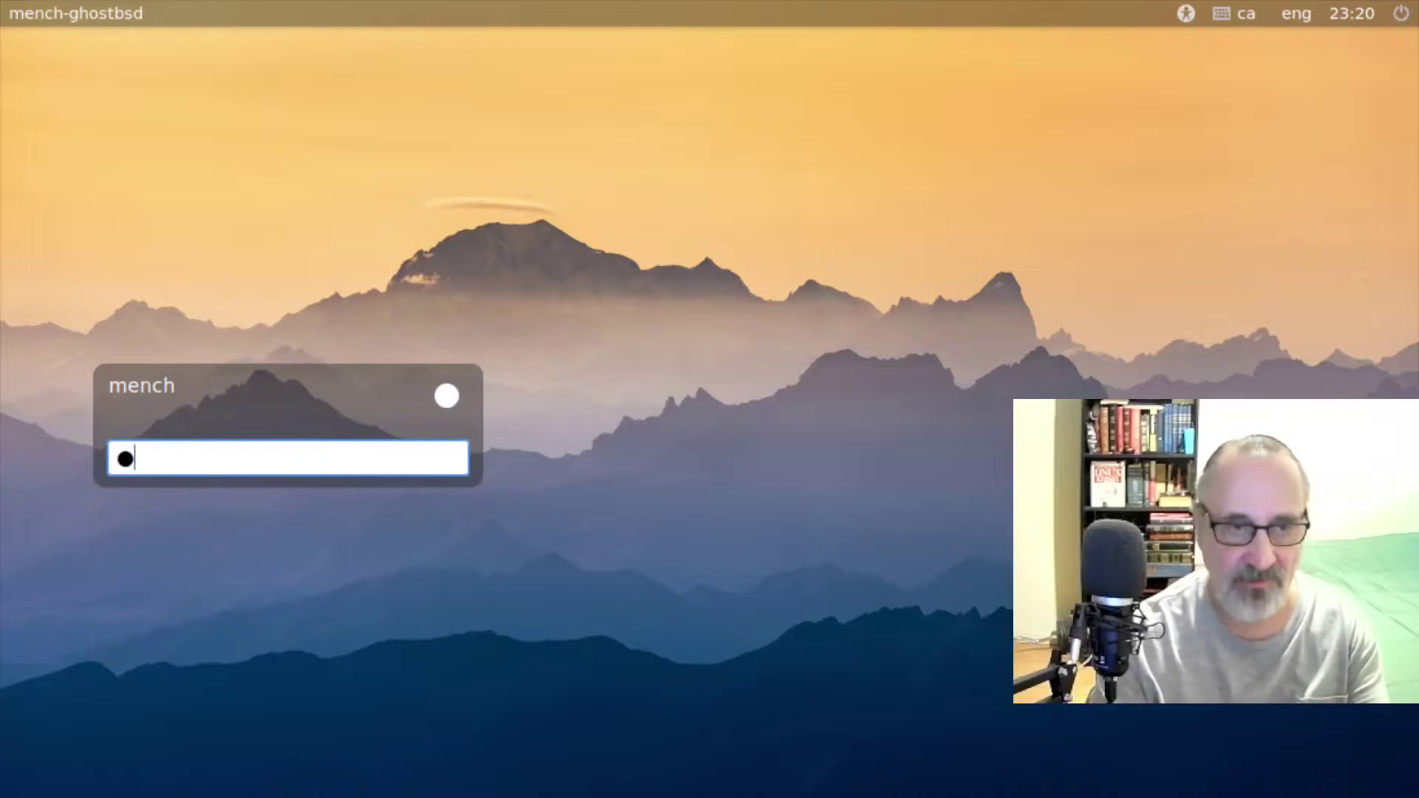
key("Return")
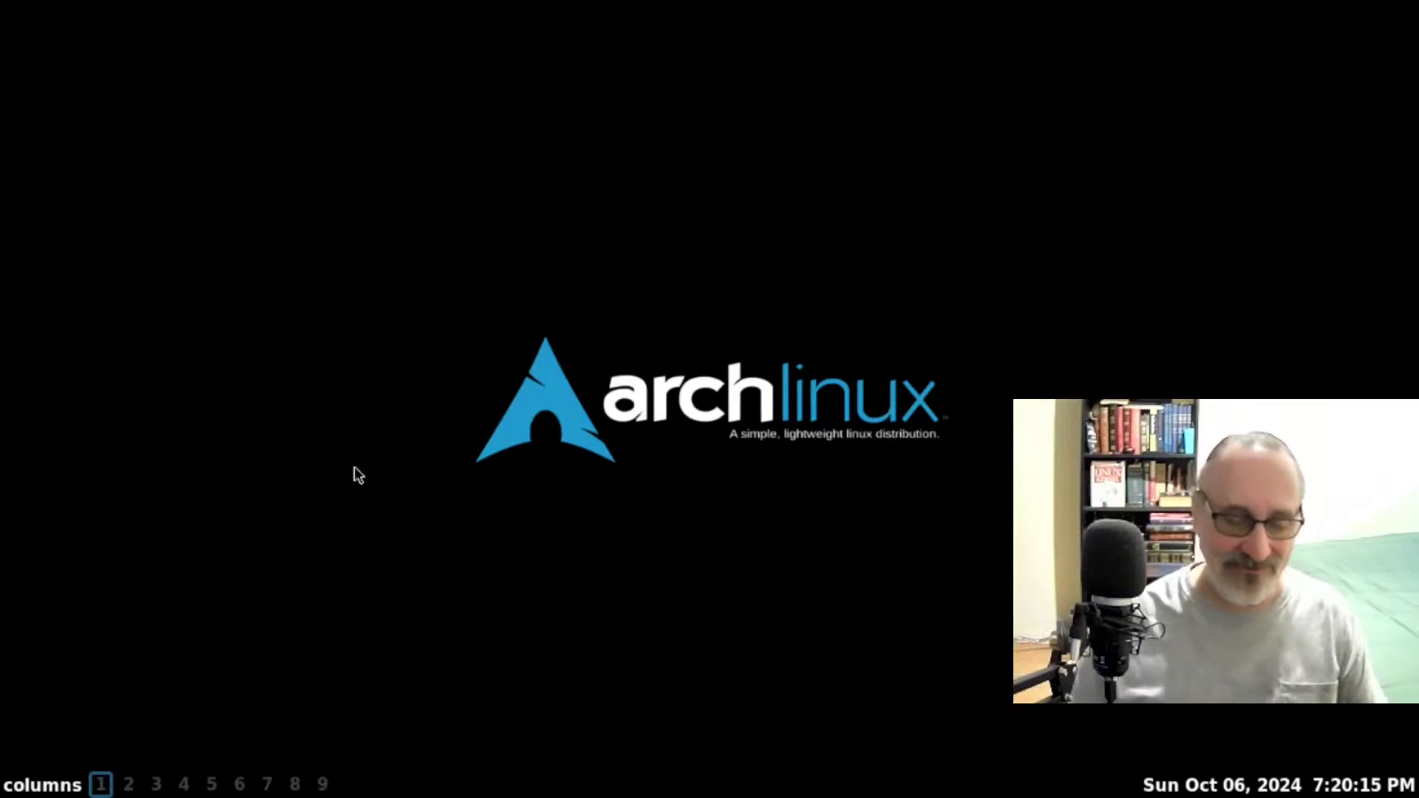
Step: Open a fish terminal and check the running processes in htop, then quit it
key("super+Return")
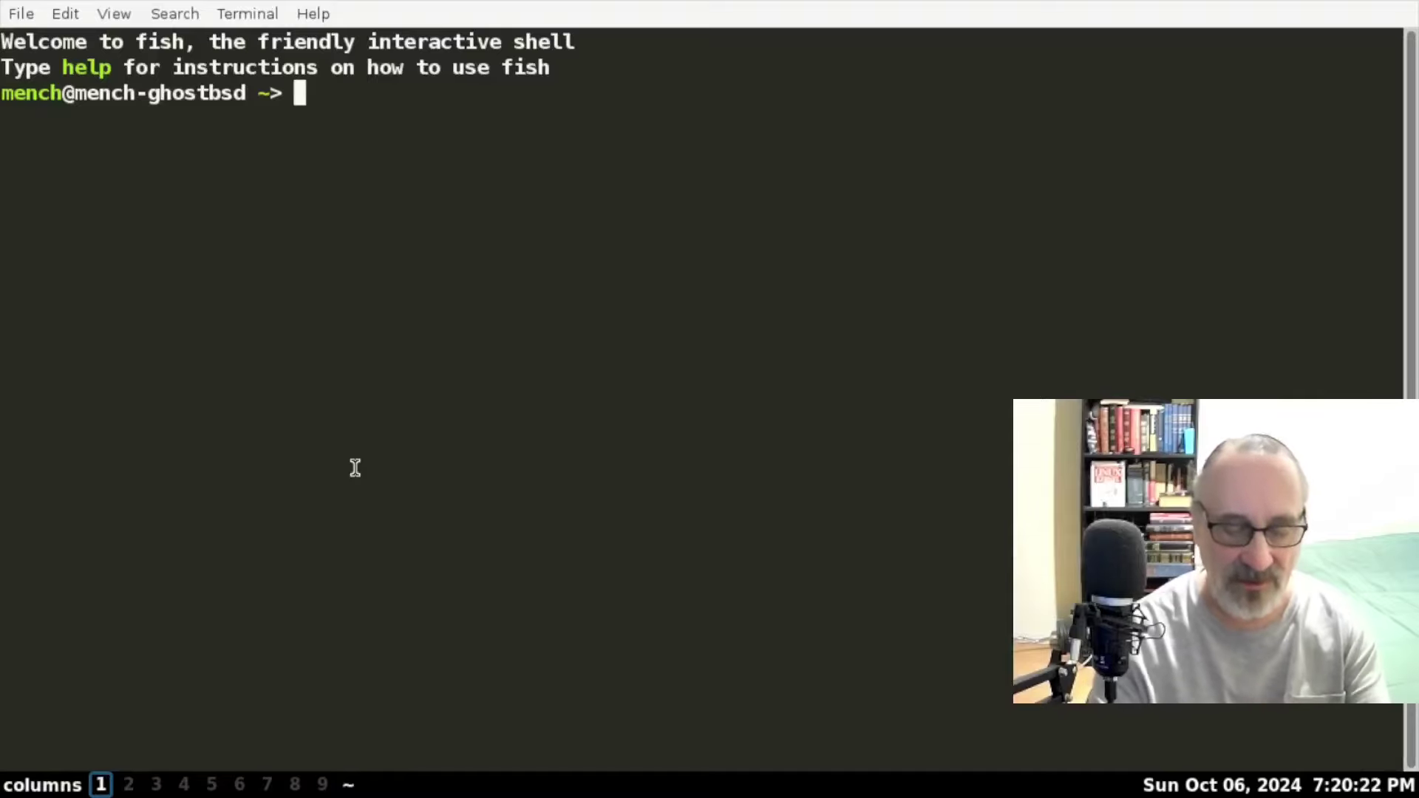
type("htop")
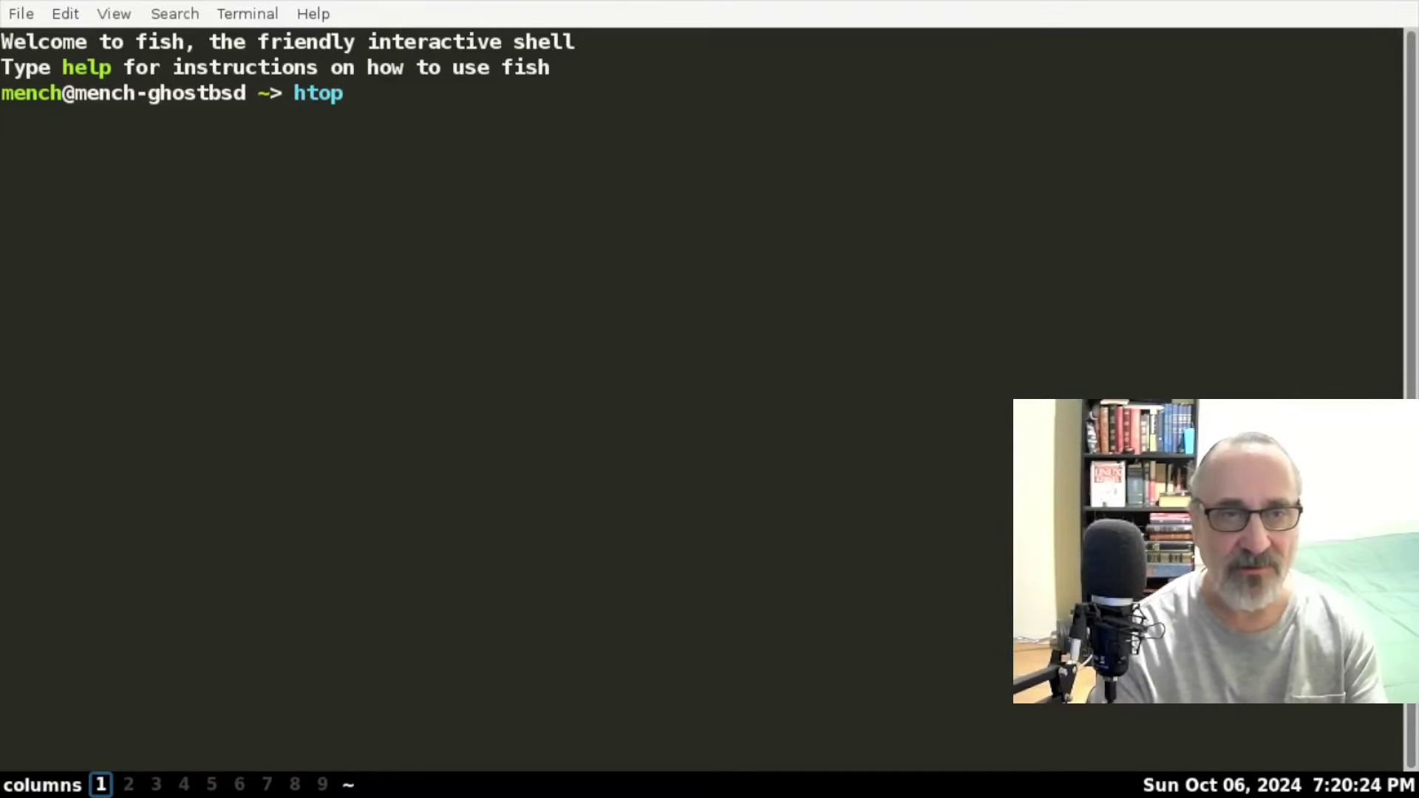
key("Return")
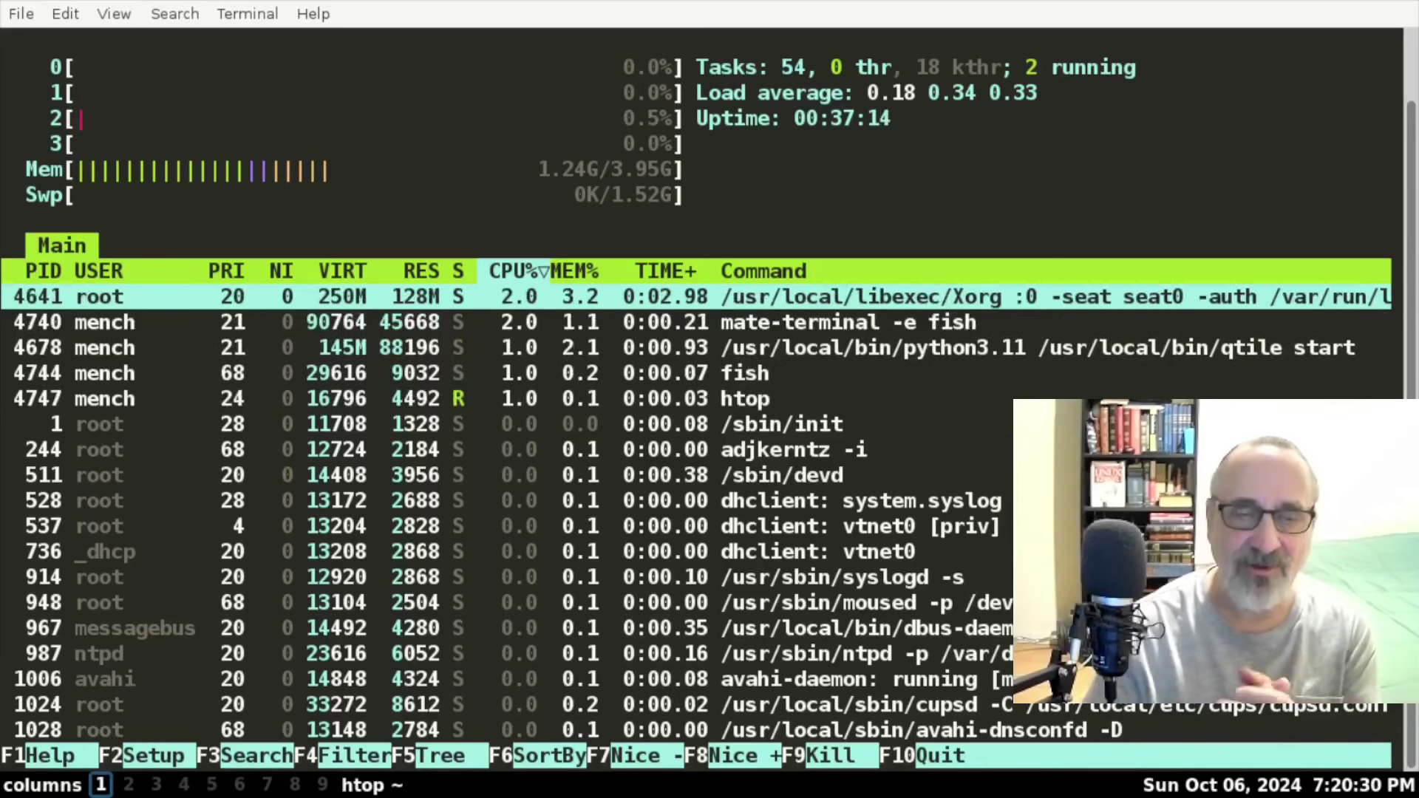
key("q")
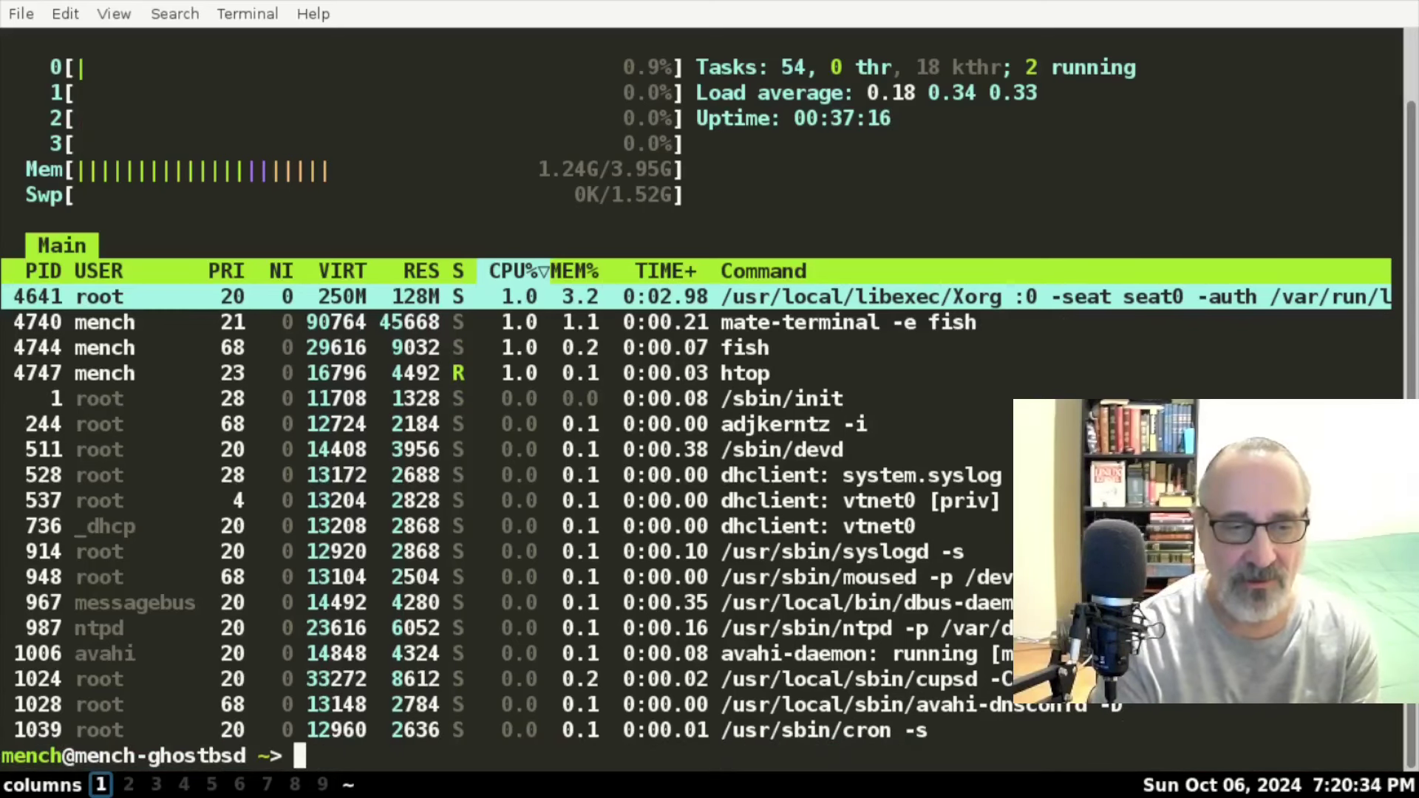
Step: Reboot the machine with sudo reboot, entering the sudo password
type("sudo poweroff")
key("BackSpace")
key("BackSpace")
key("BackSpace")
key("BackSpace")
key("BackSpace")
key("BackSpace")
key("BackSpace")
key("BackSpace")
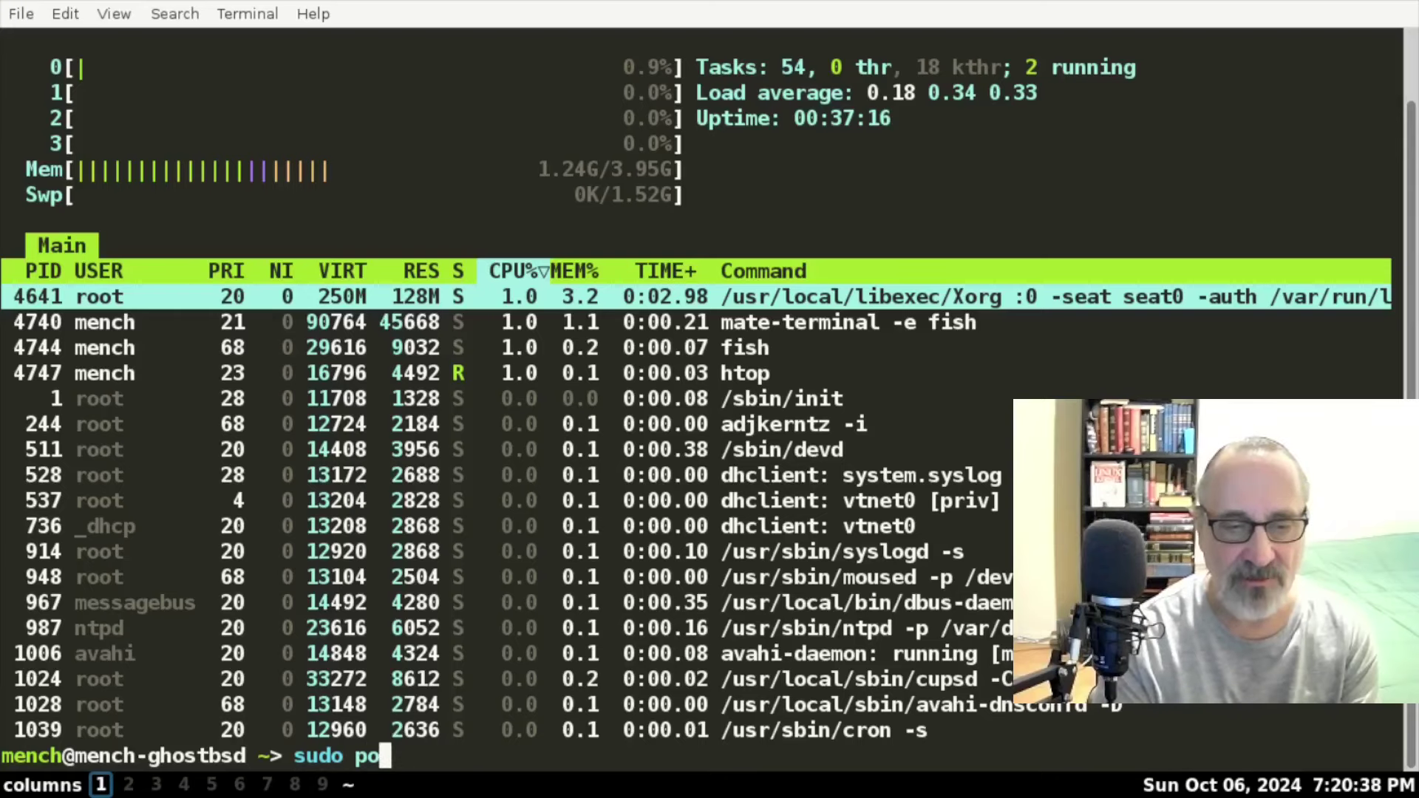
type("reboot")
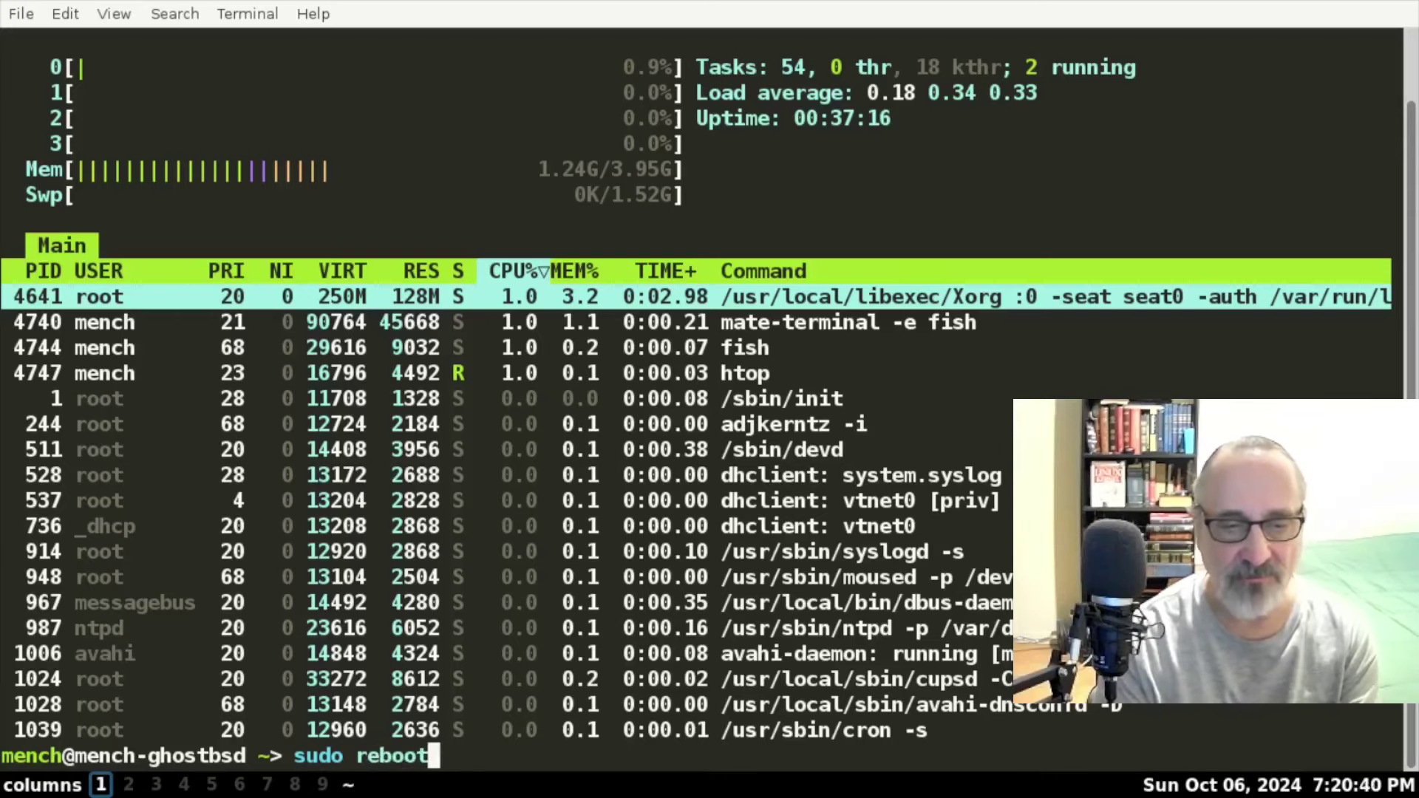
key("Return")
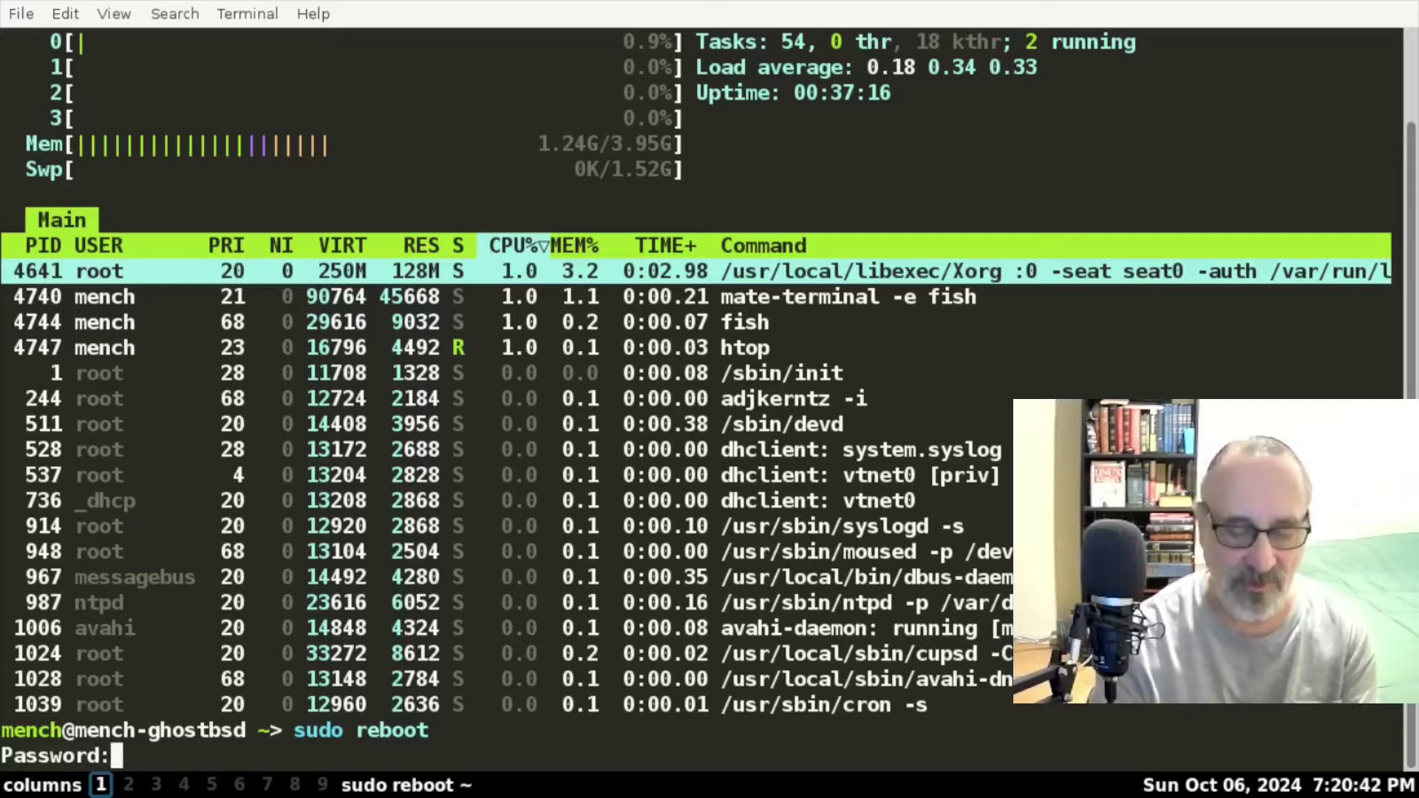
key("Return")
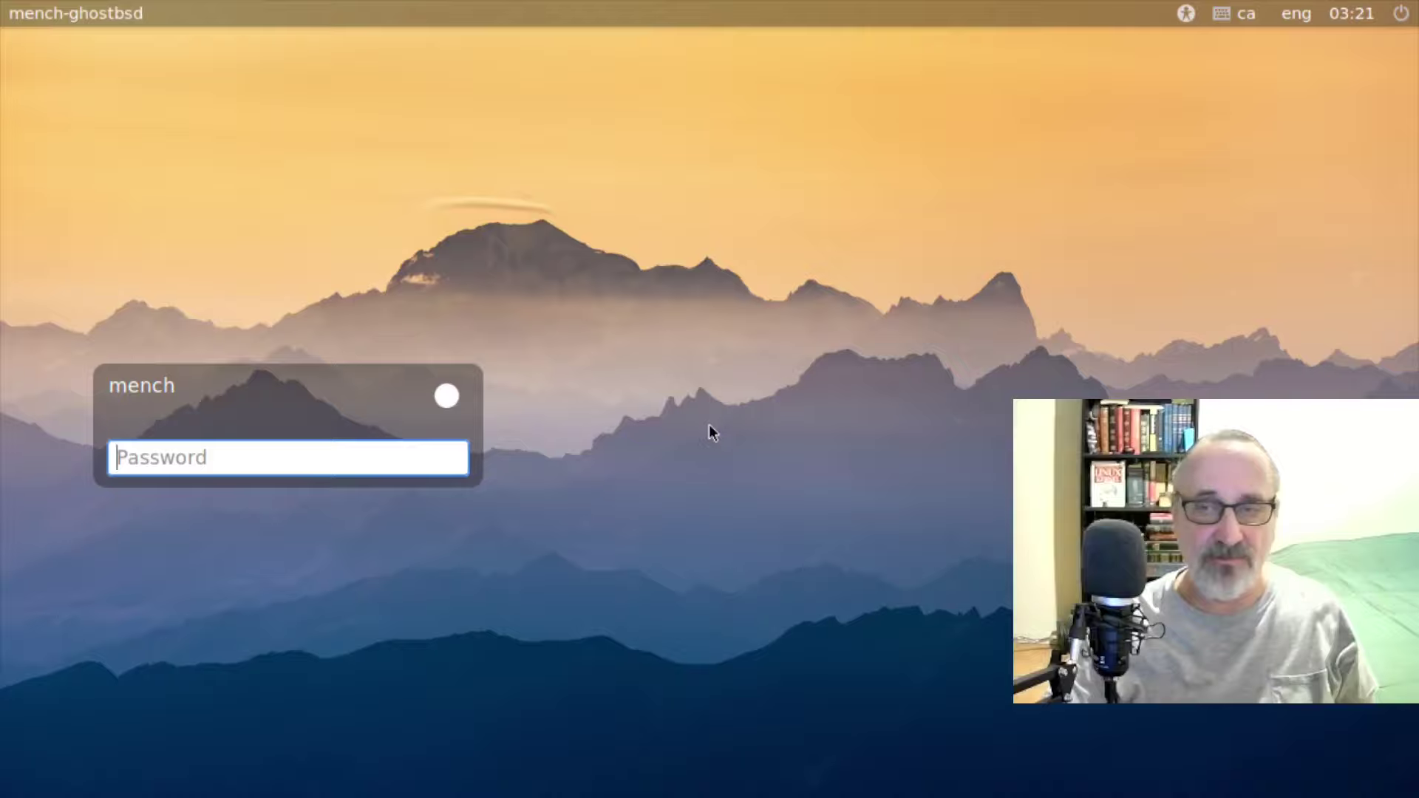
Step: Sign back in, review htop (57 tasks, 521M memory used), then close the terminal
type("*")
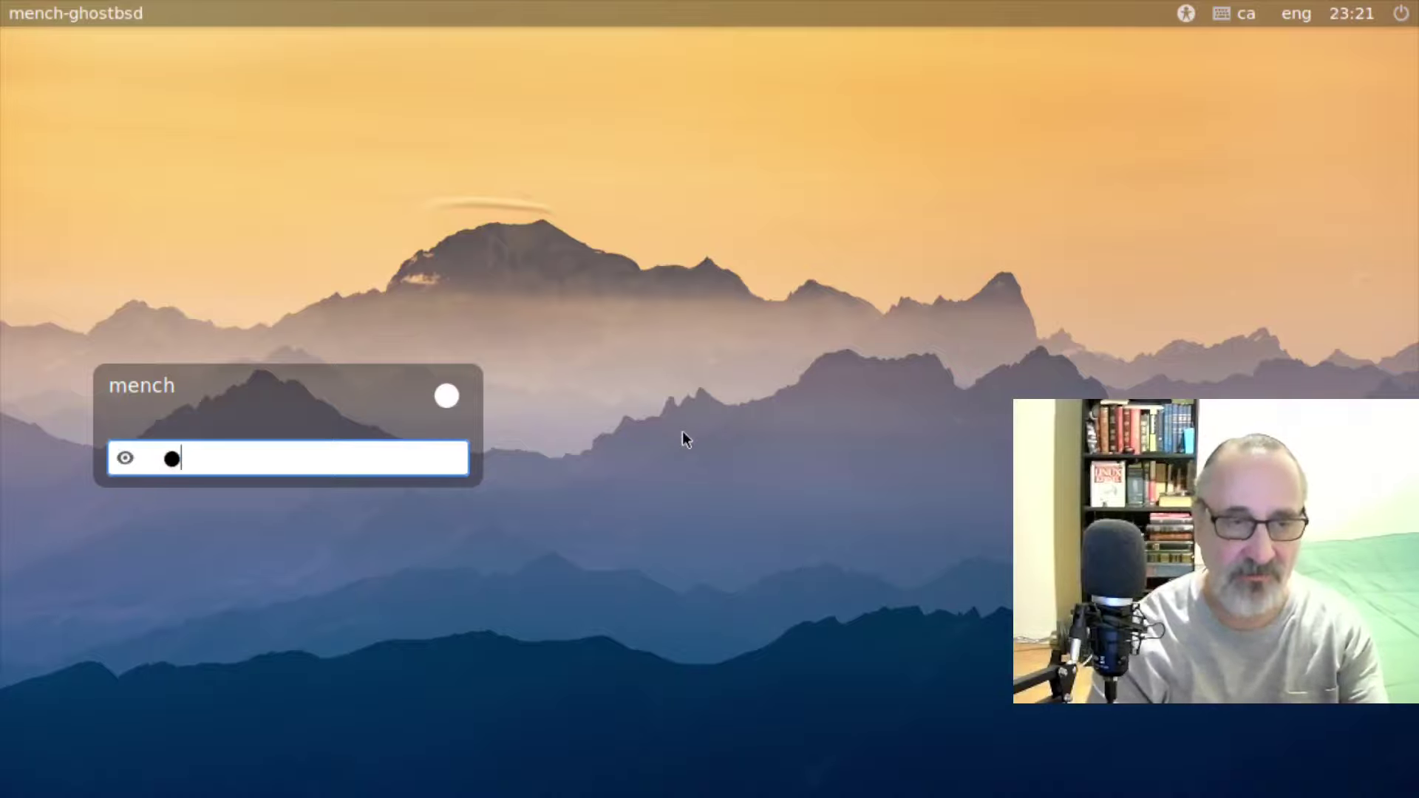
type("*")
key("Return")
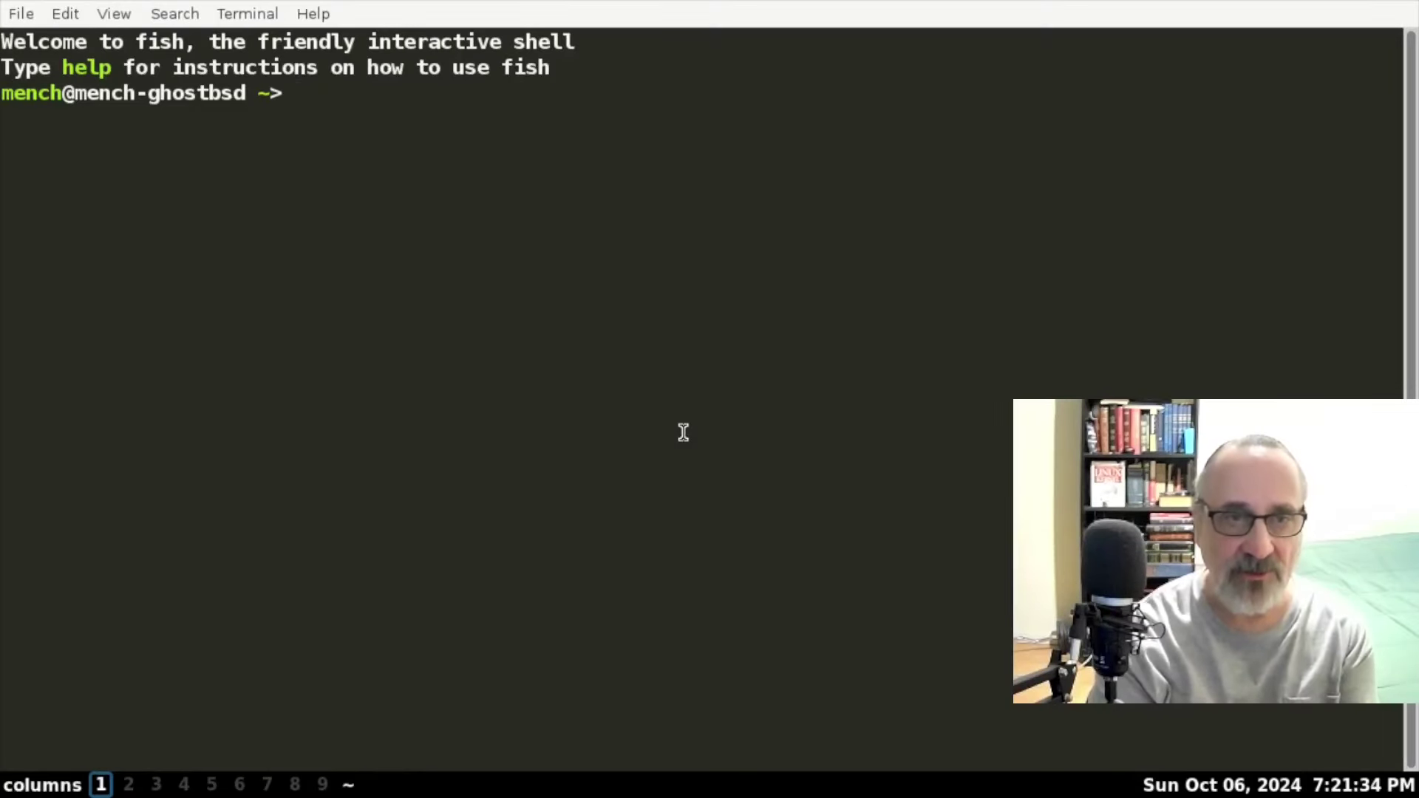
type("htop")
key("Return")
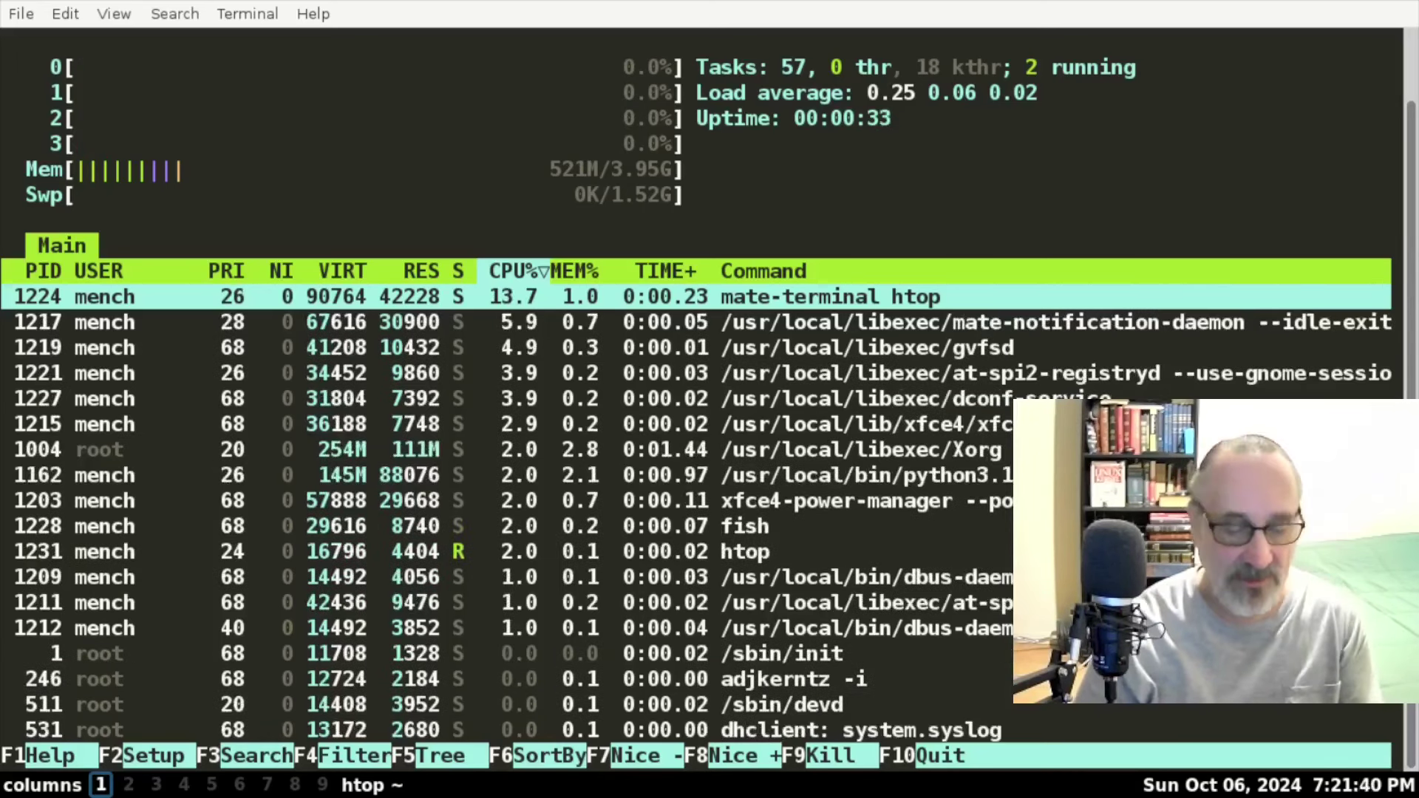
key("q")
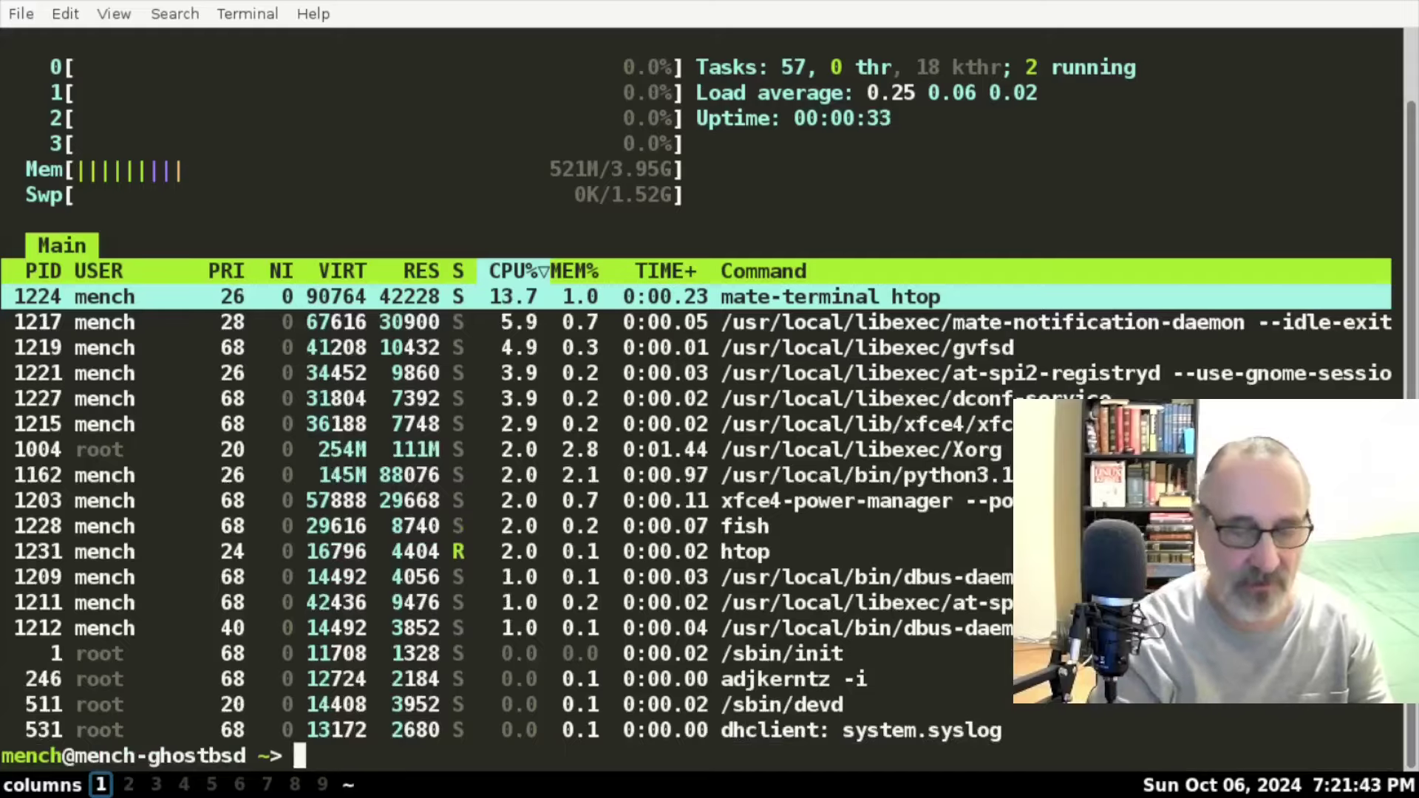
key("ctrl+d")
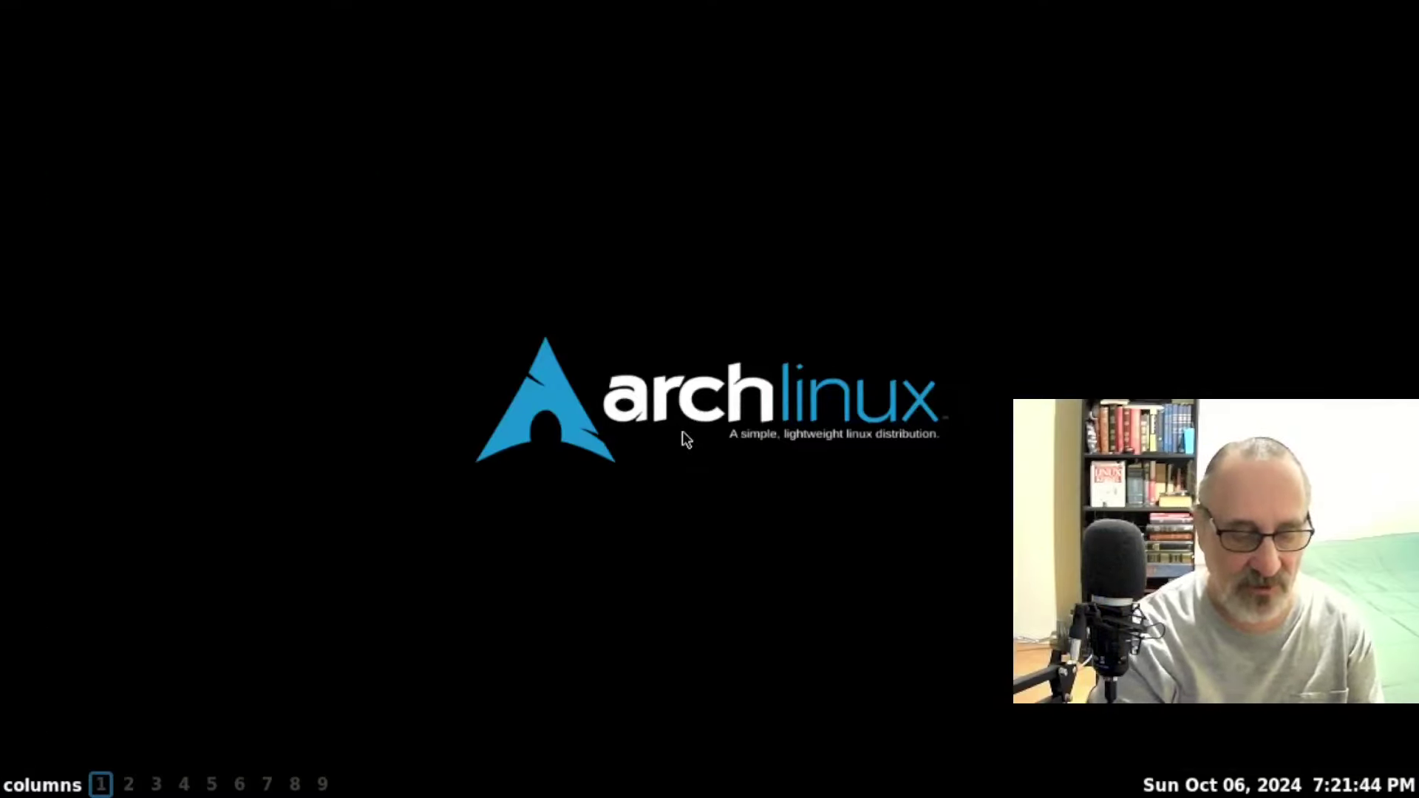
Step: Launch LibreWolf from Qtile's spawn prompt, then close its window
key("super+r")
type("librew")
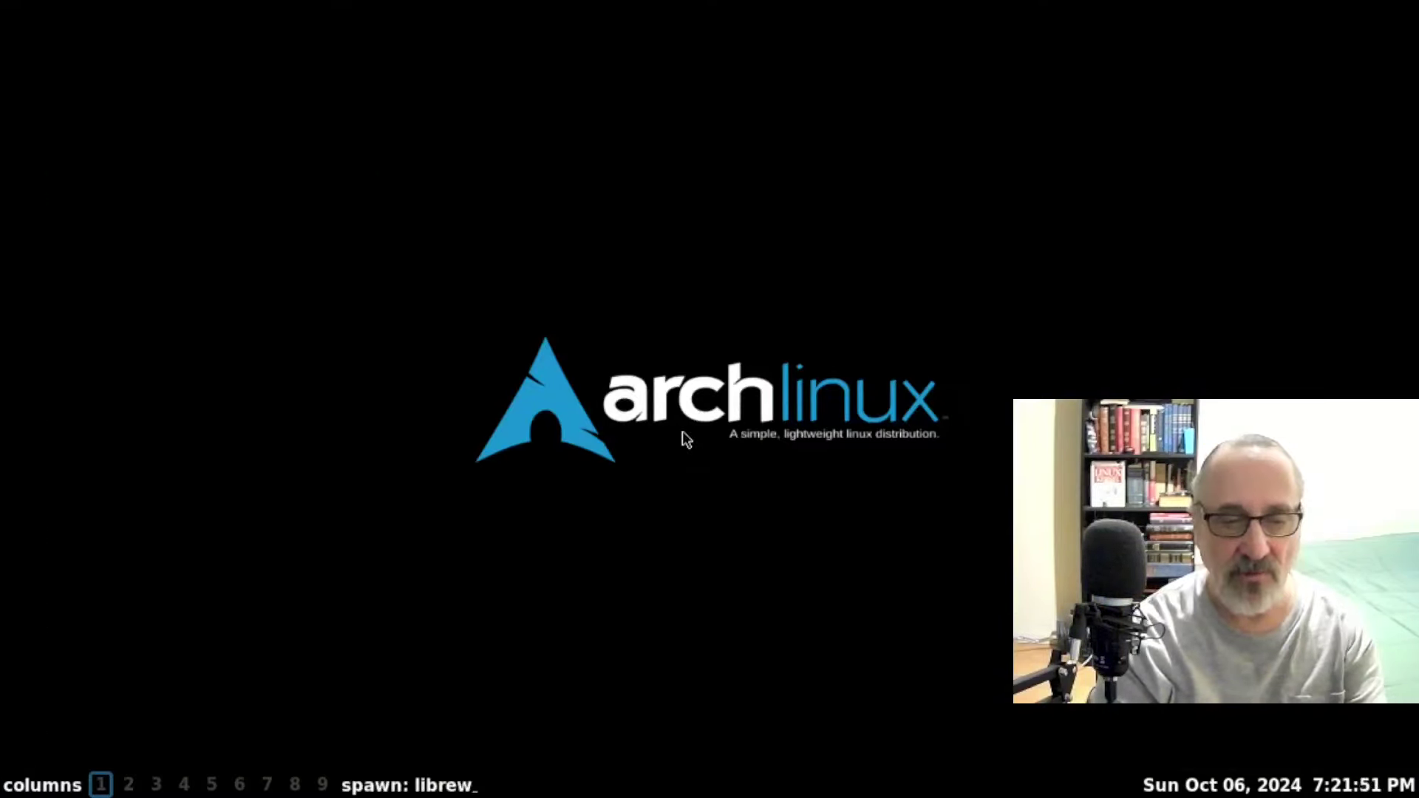
type("o")
key("Return")
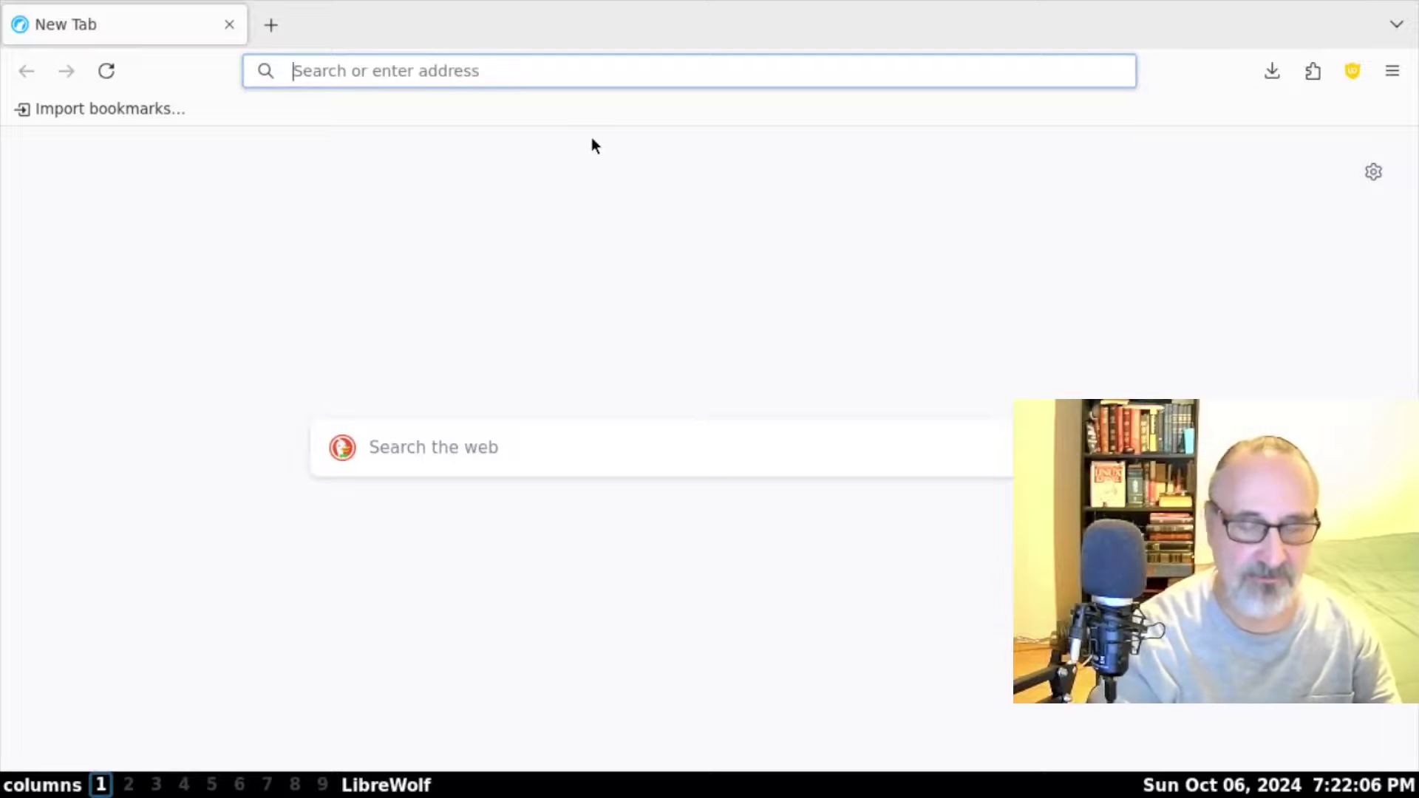
key("super+w")
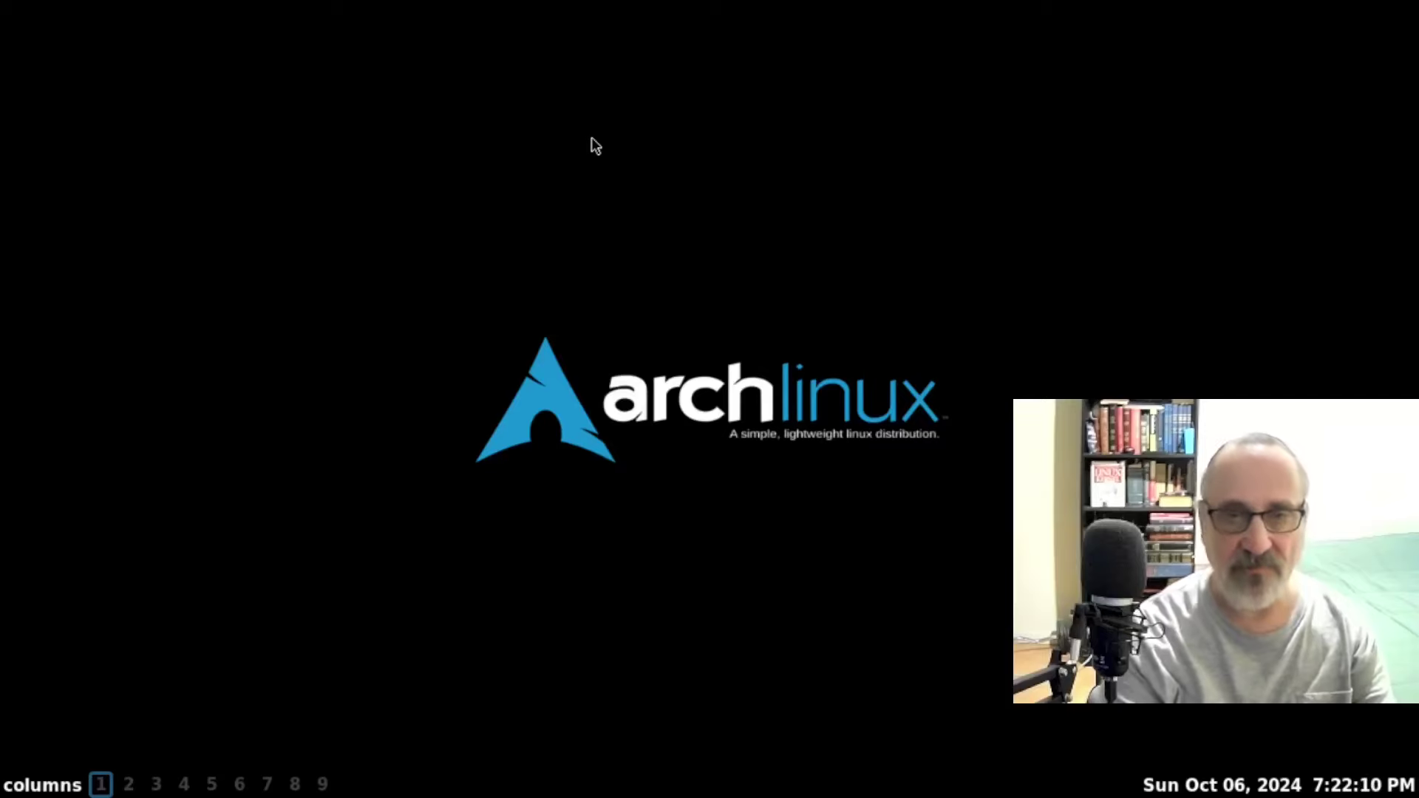
Step: Launch Firefox, decline making it the default browser, and close it
key("super+b")
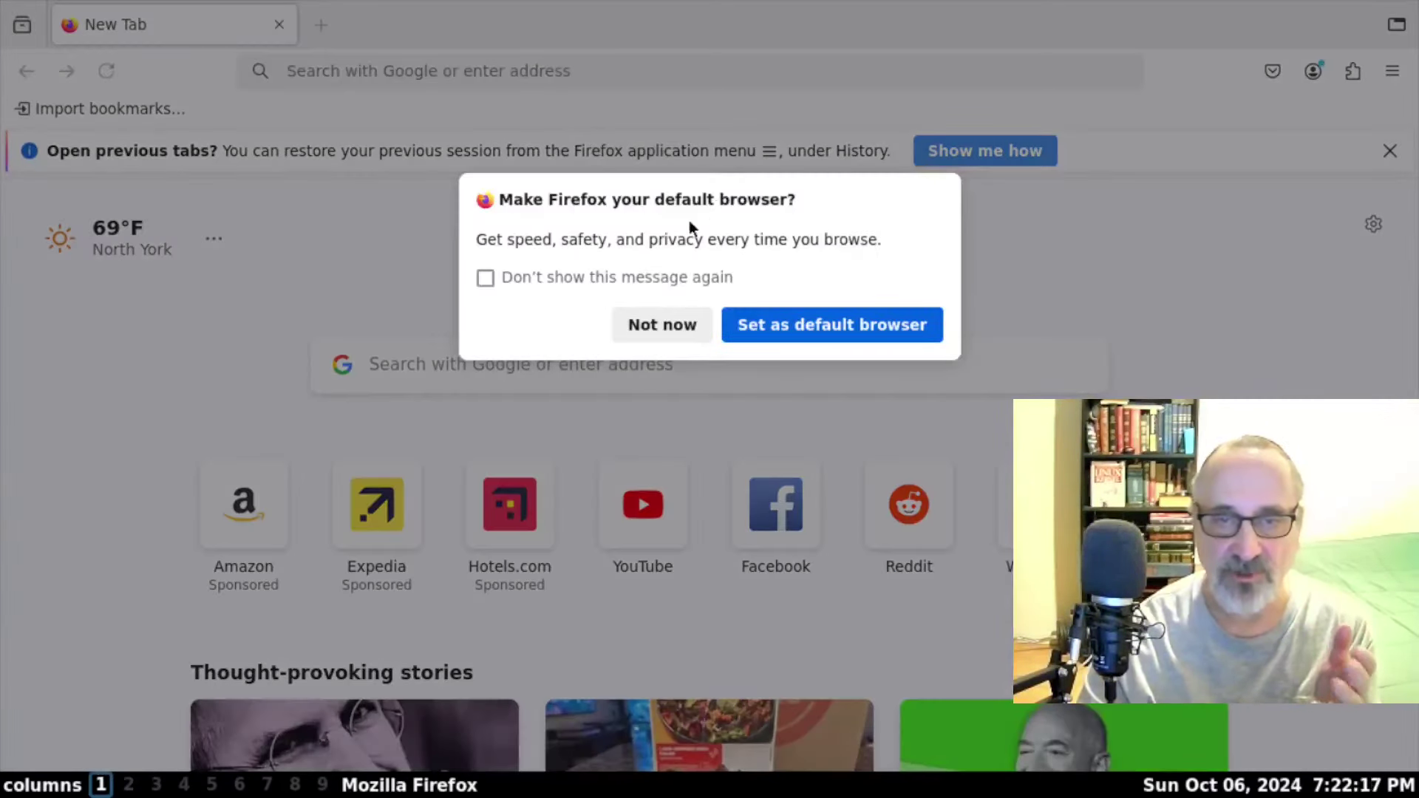
left_click(669, 333)
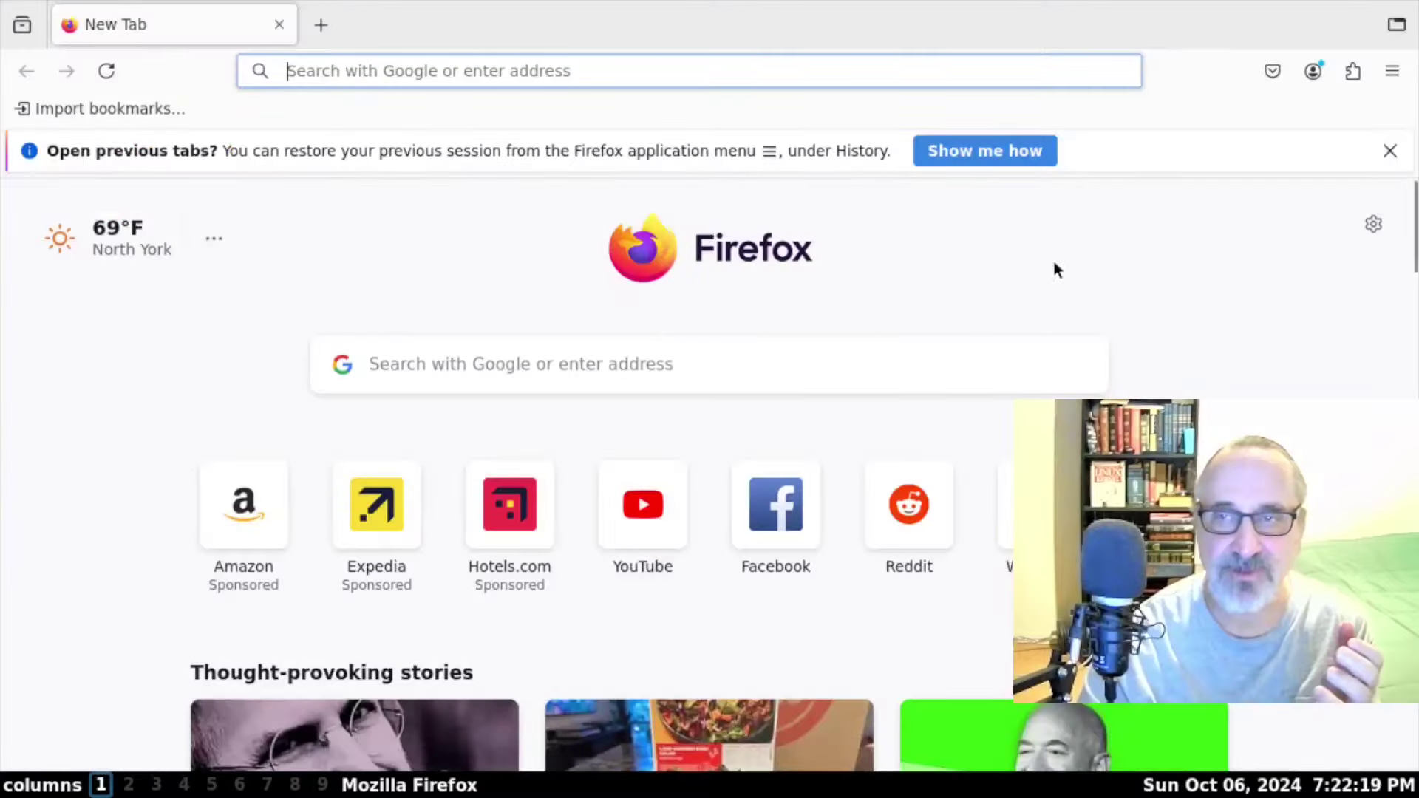
key("super+w")
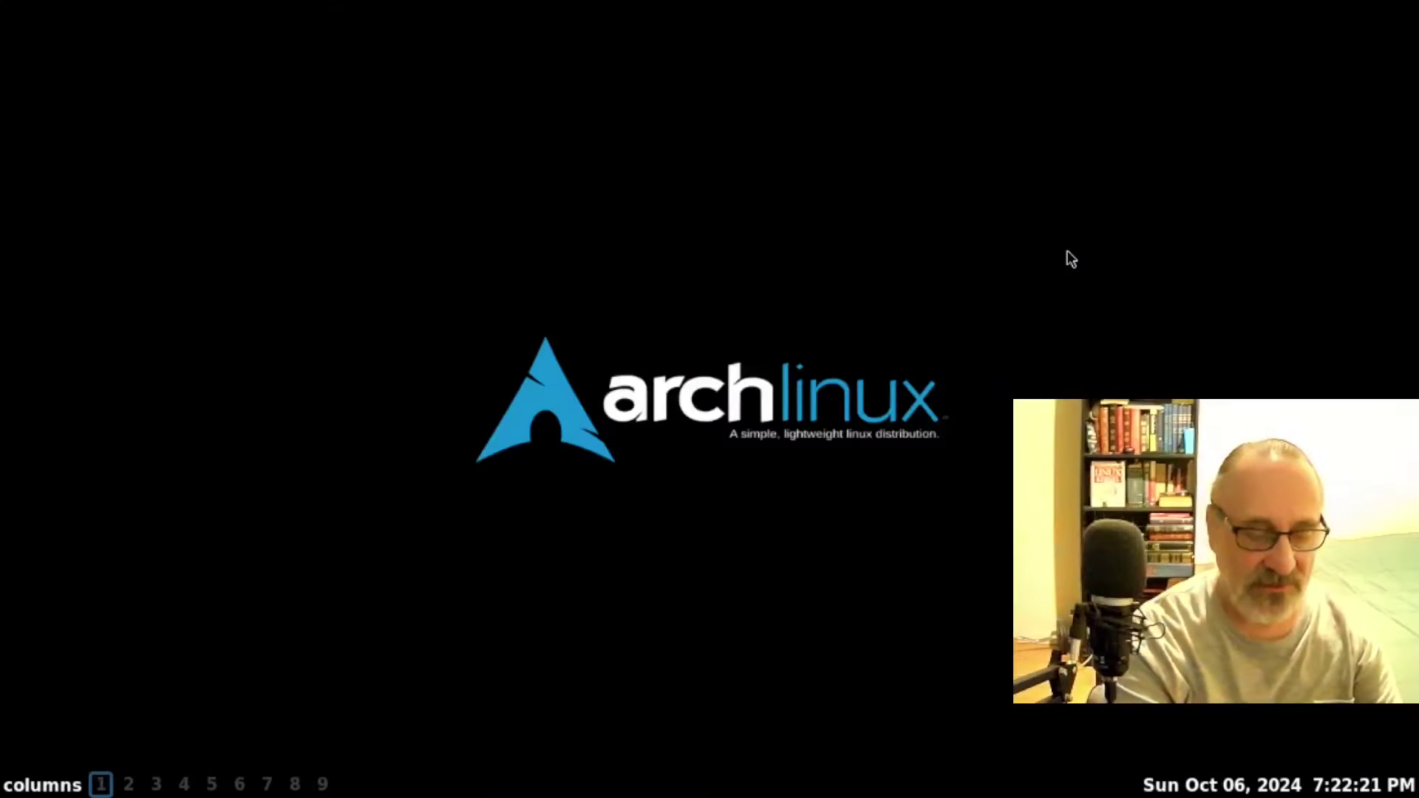
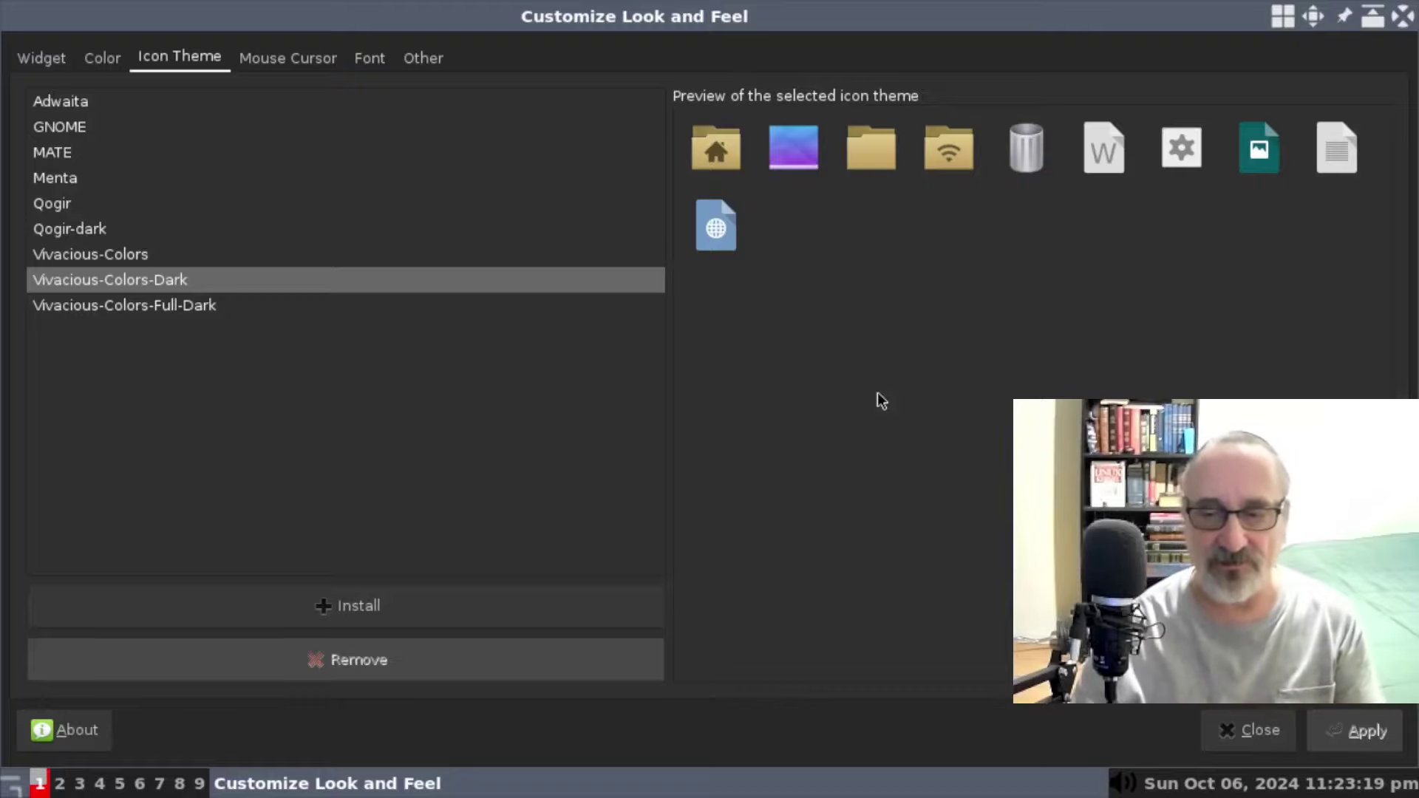
Step: Close LXAppearance, launch Firefox from the desktop menu and decline becoming the default browser
left_click(1412, 16)
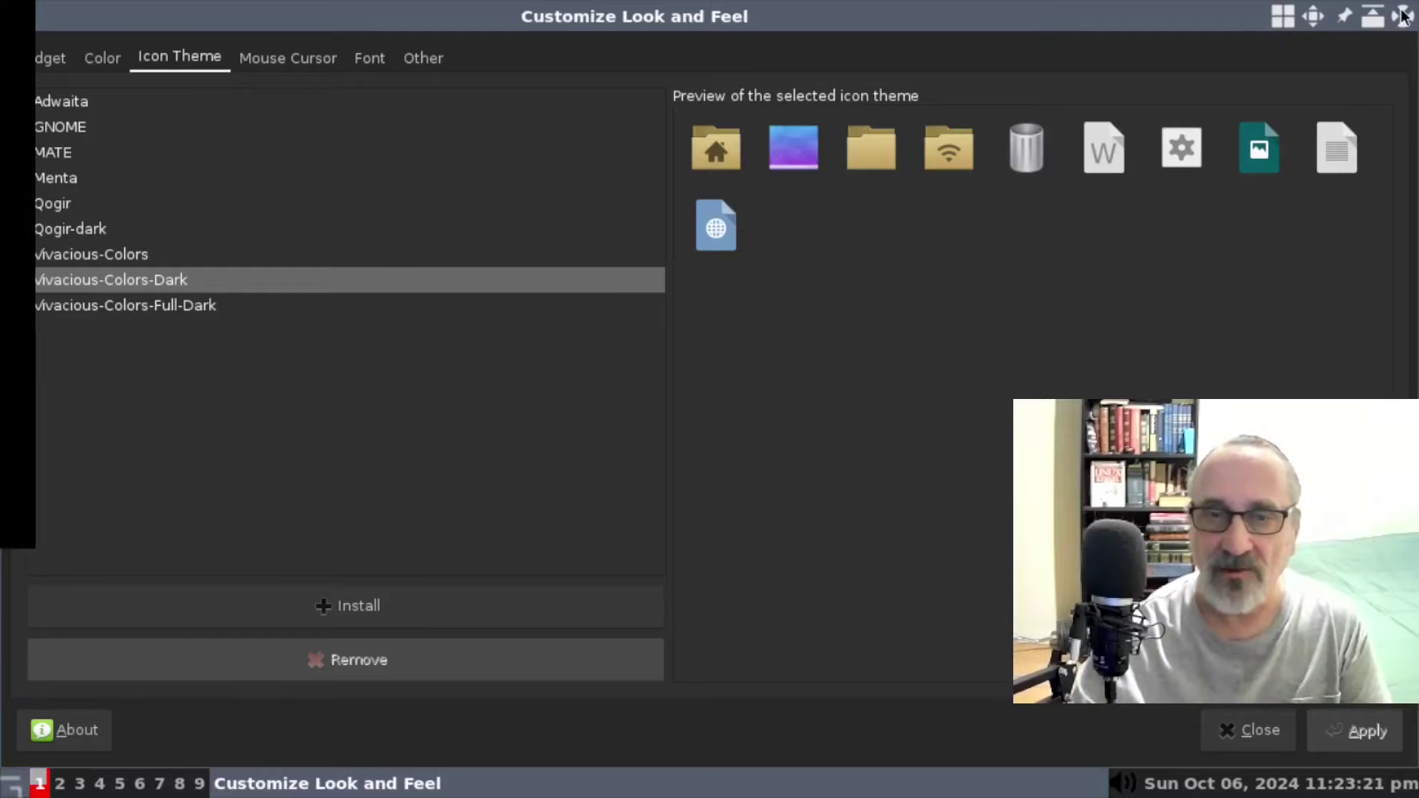
right_click(599, 138)
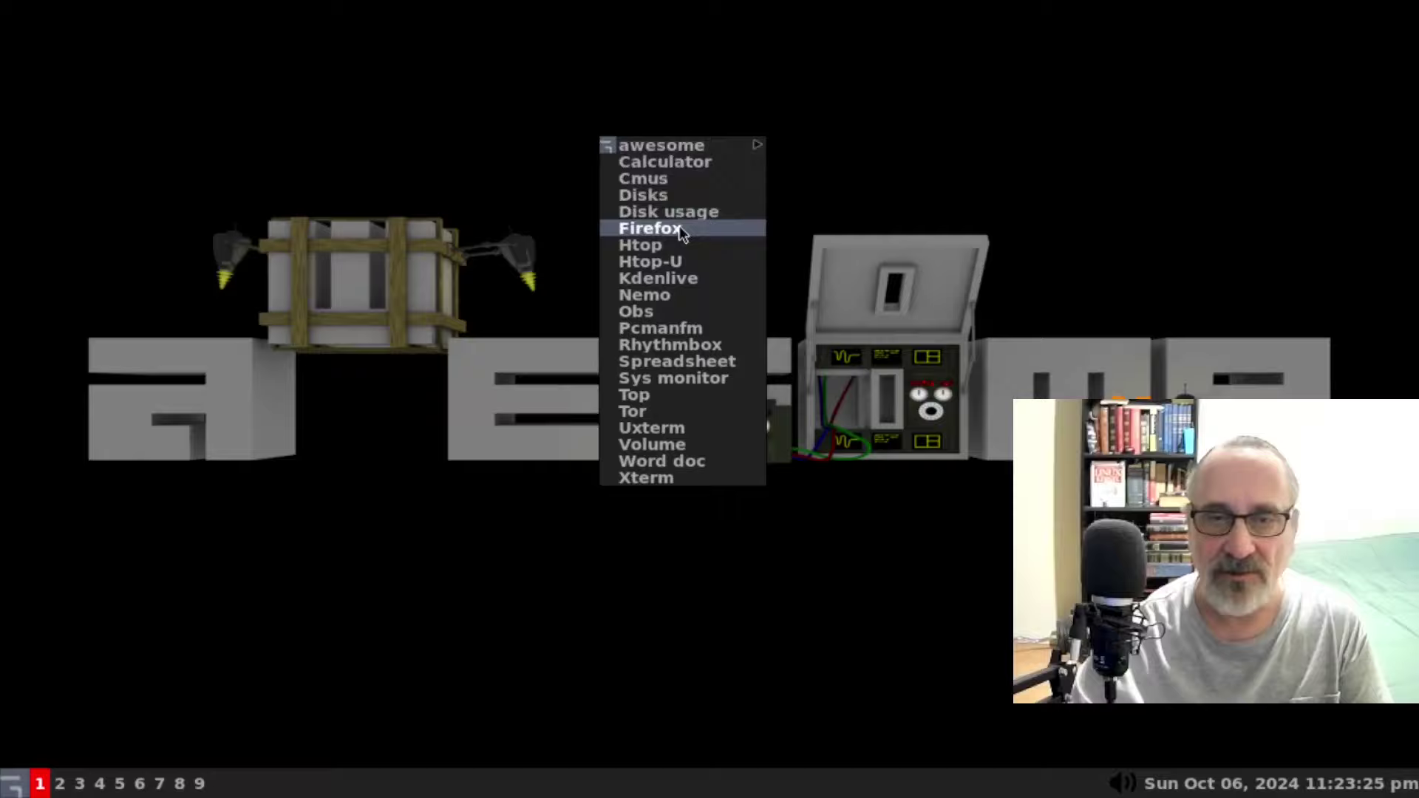
left_click(651, 228)
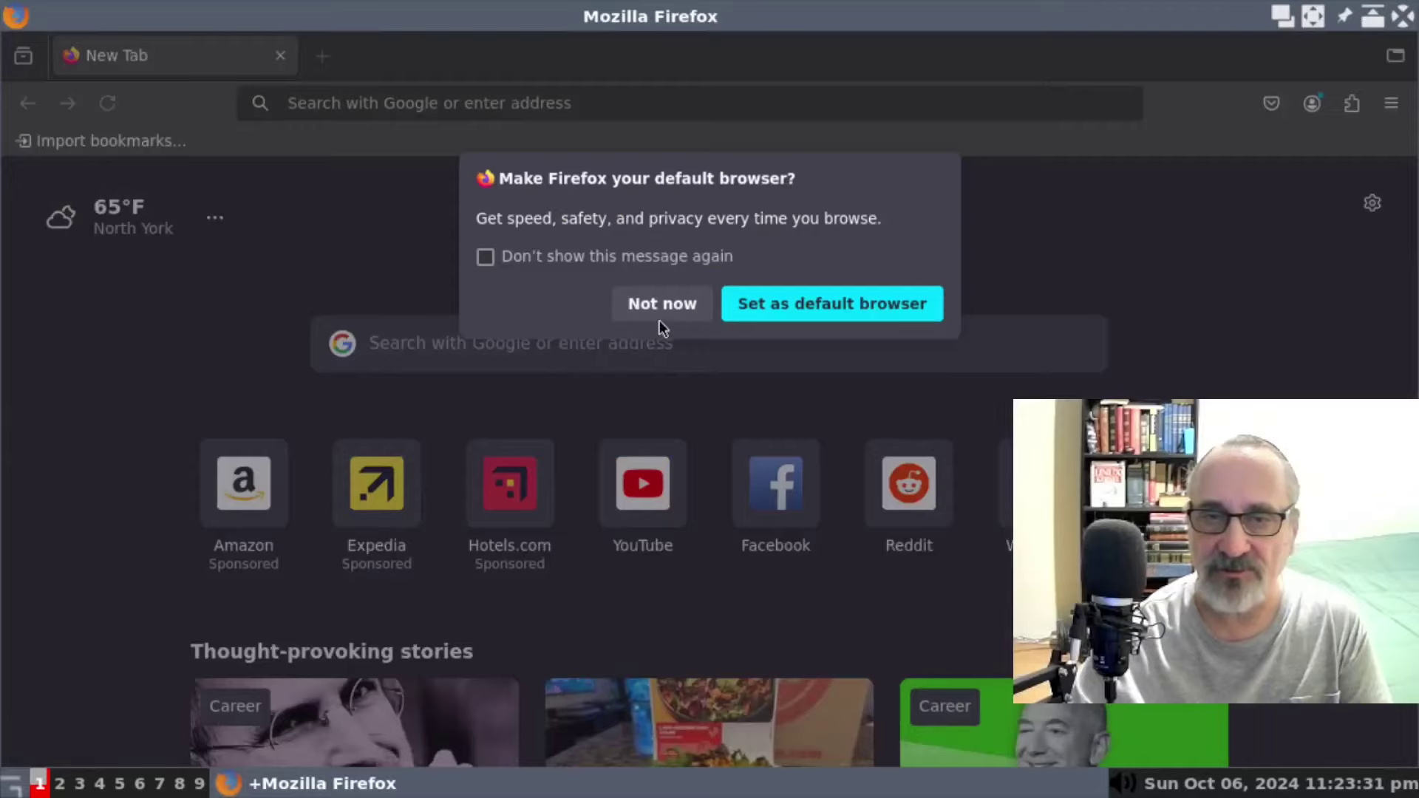
left_click(668, 317)
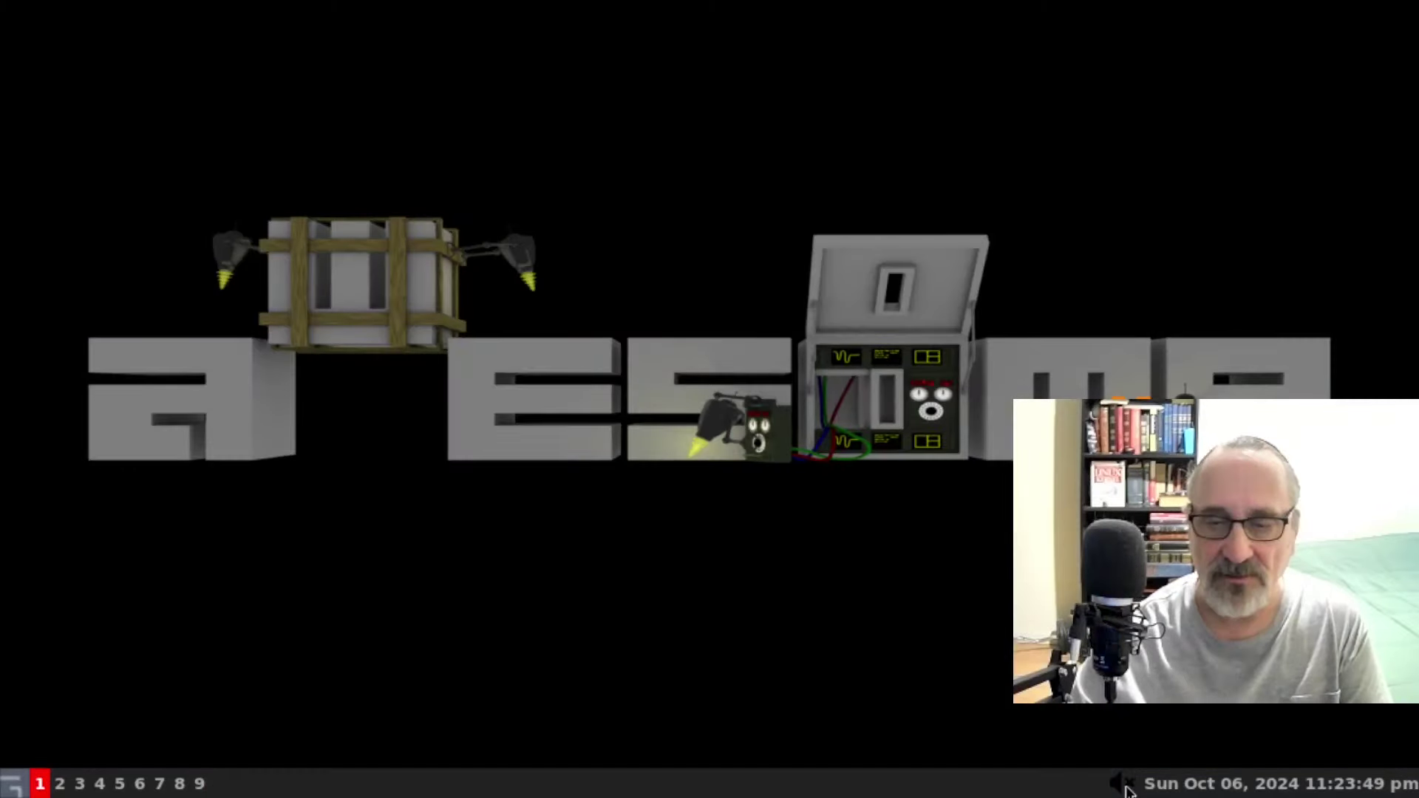
right_click(1127, 790)
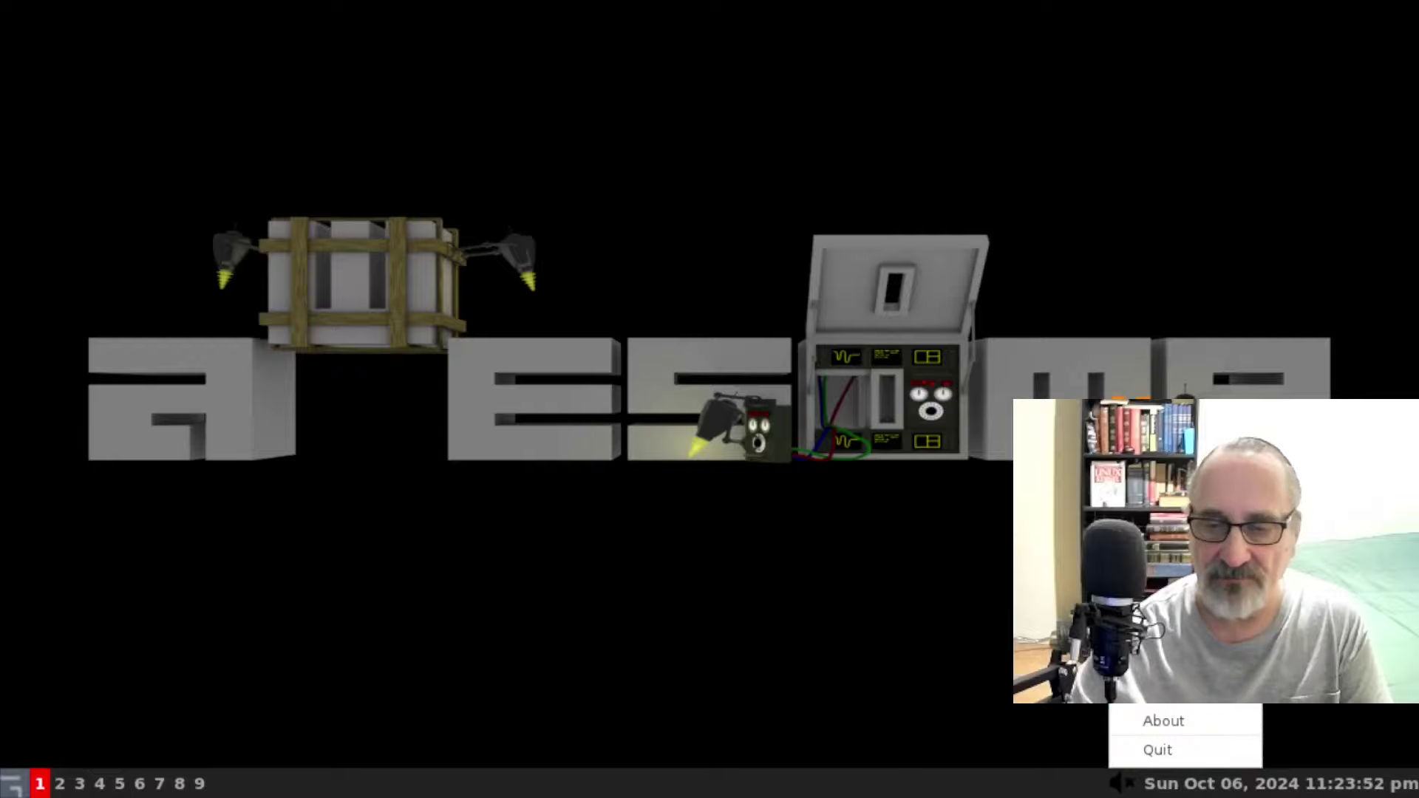
Step: Set the Volume Icon status icon theme to White Gnome, then toggle the volume slider
left_click(1164, 691)
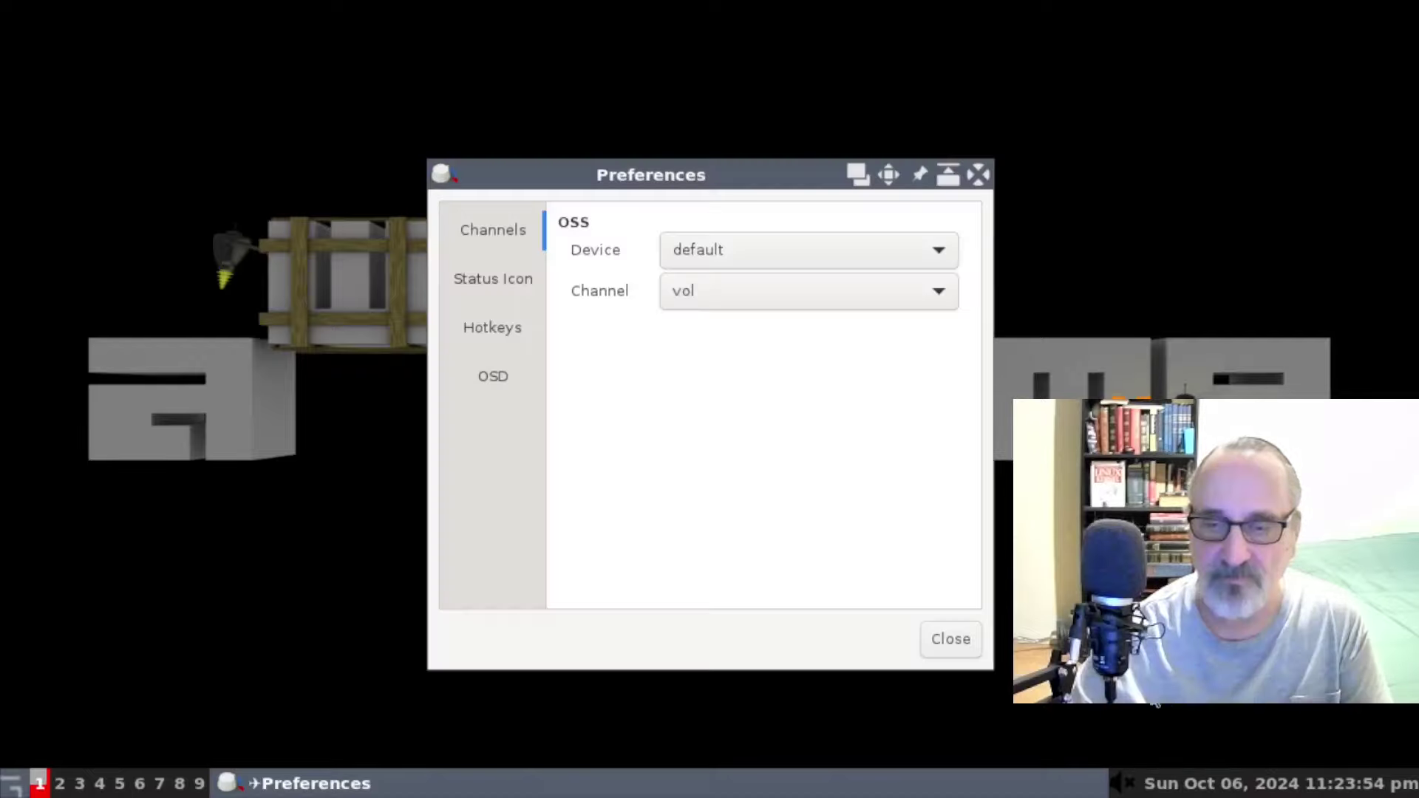
left_click(500, 279)
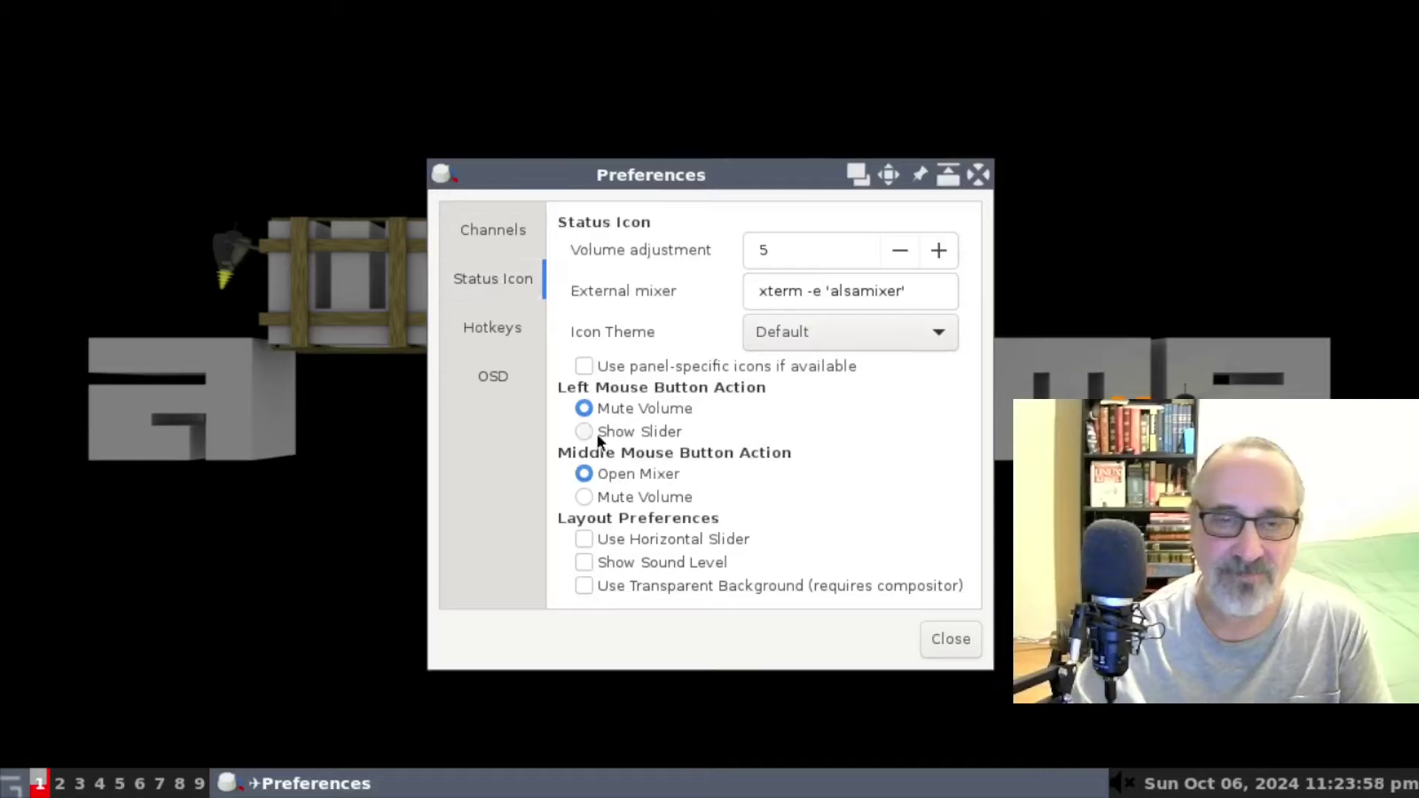
left_click(909, 335)
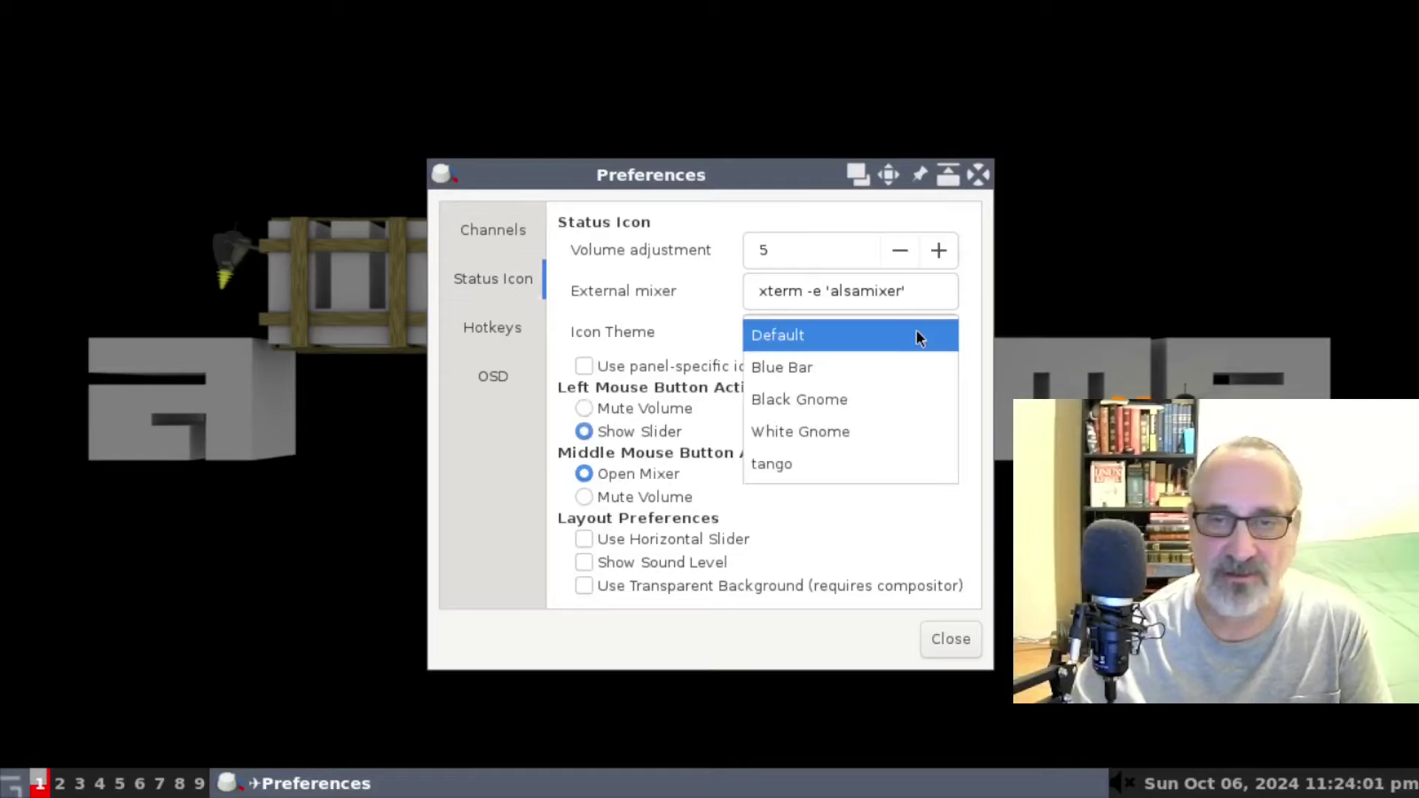
left_click(837, 432)
left_click(951, 639)
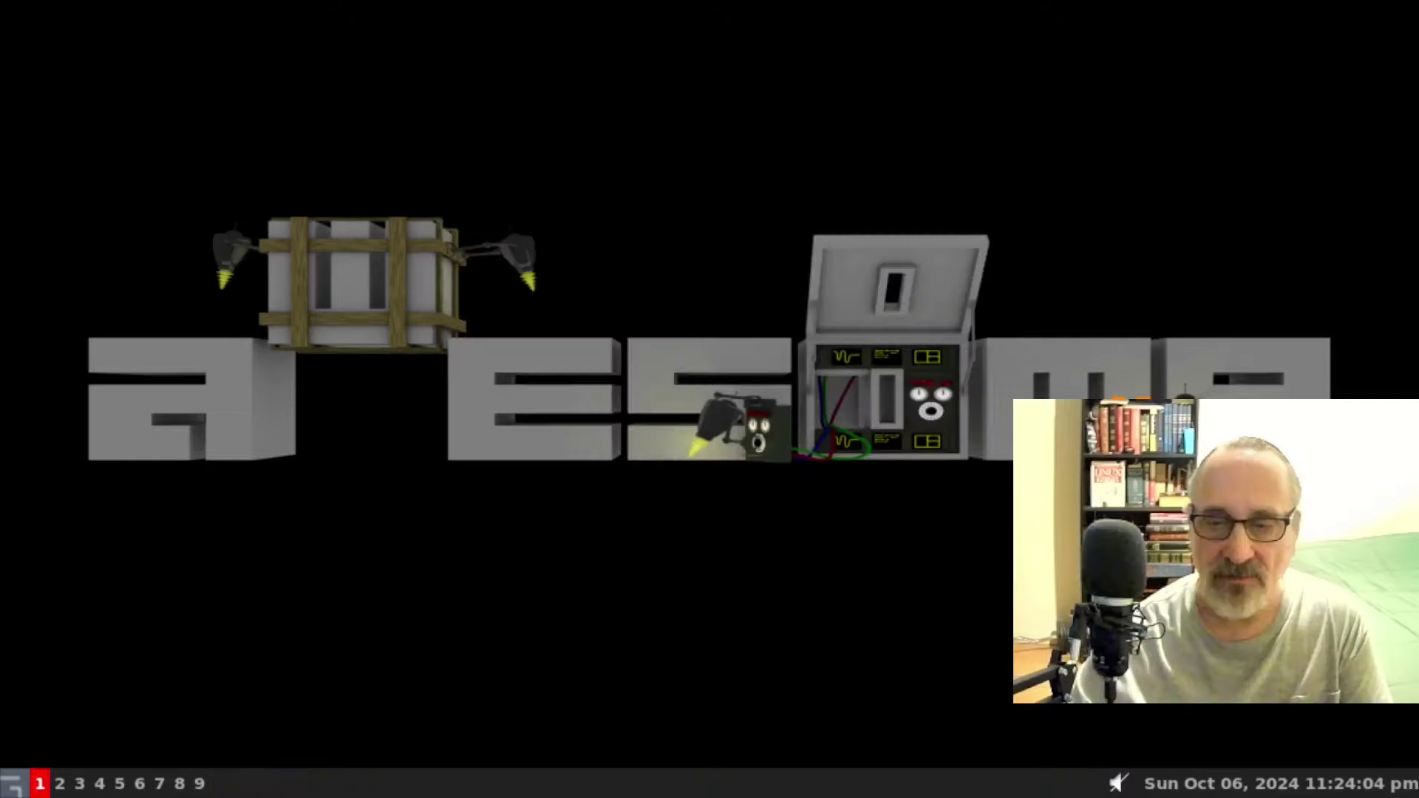
left_click(1120, 784)
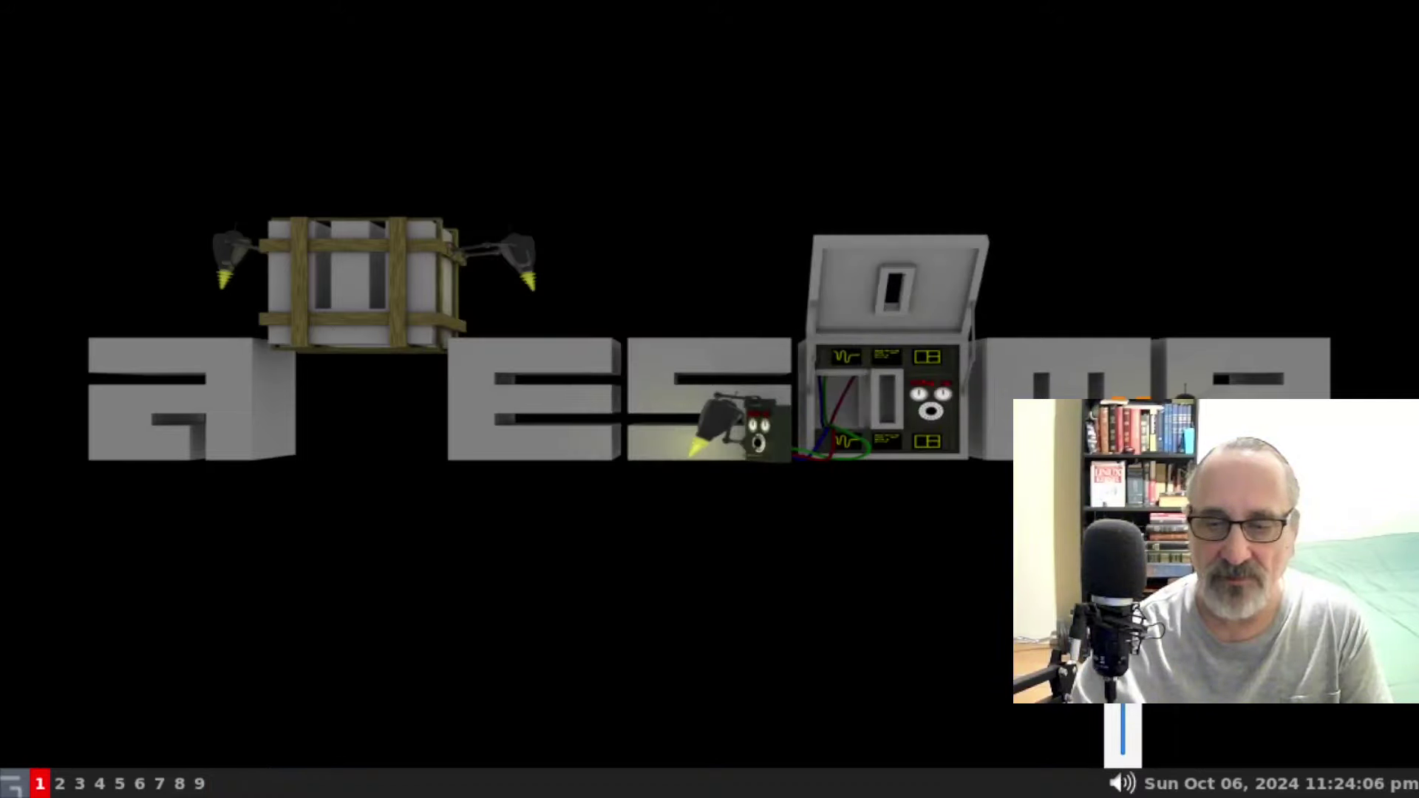
left_click(1120, 783)
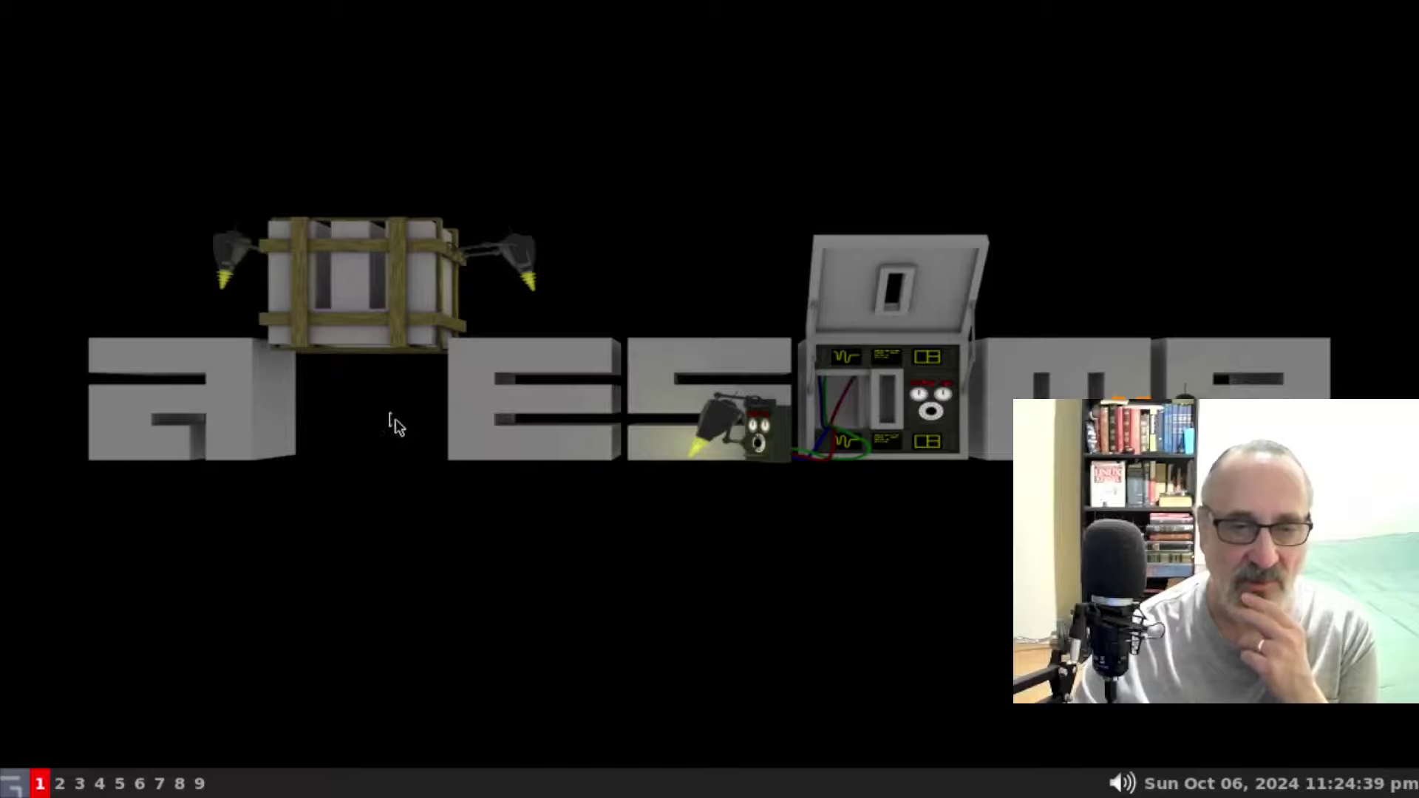
Step: Quit awesome and log back in with the i3 session chosen at the greeter
right_click(379, 404)
mouse_move(499, 417)
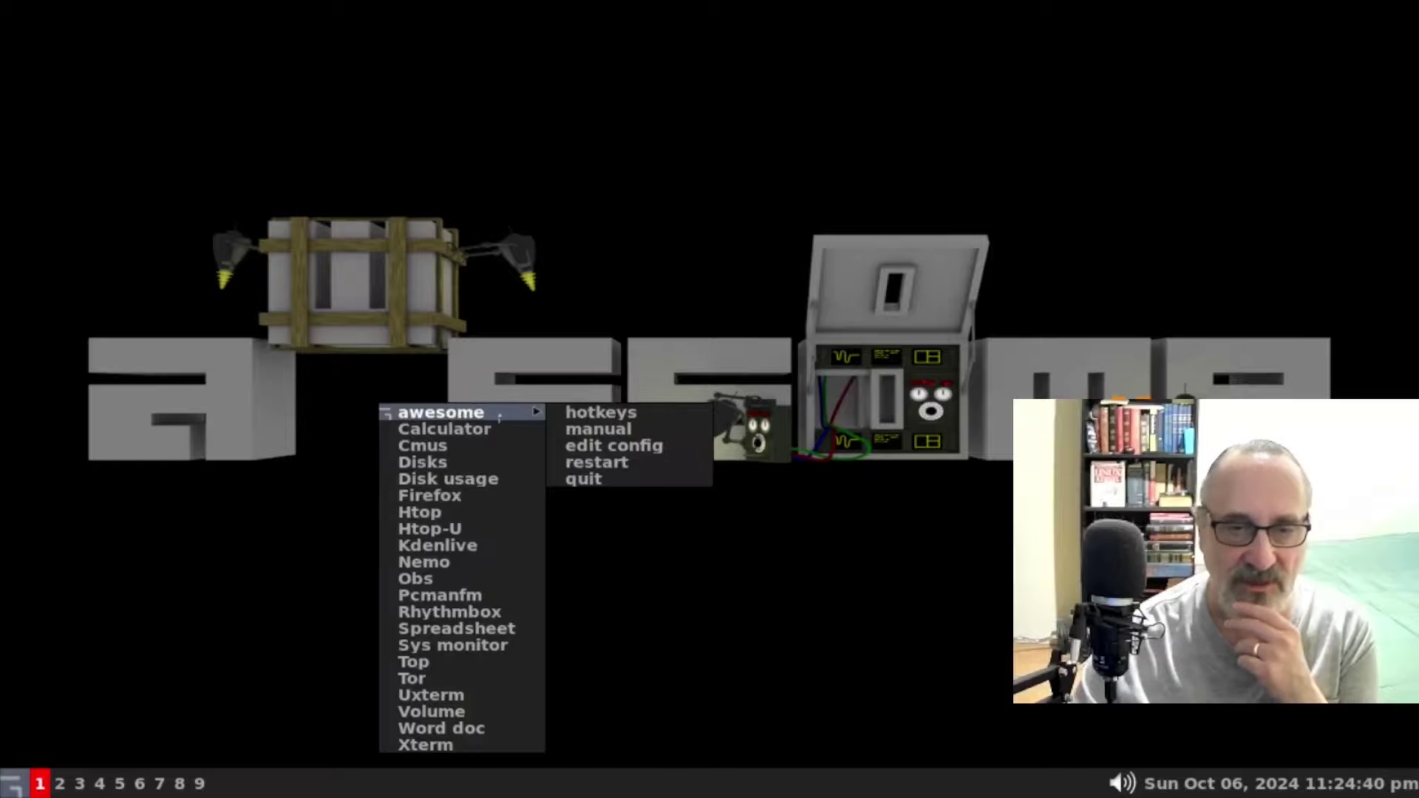
left_click(596, 479)
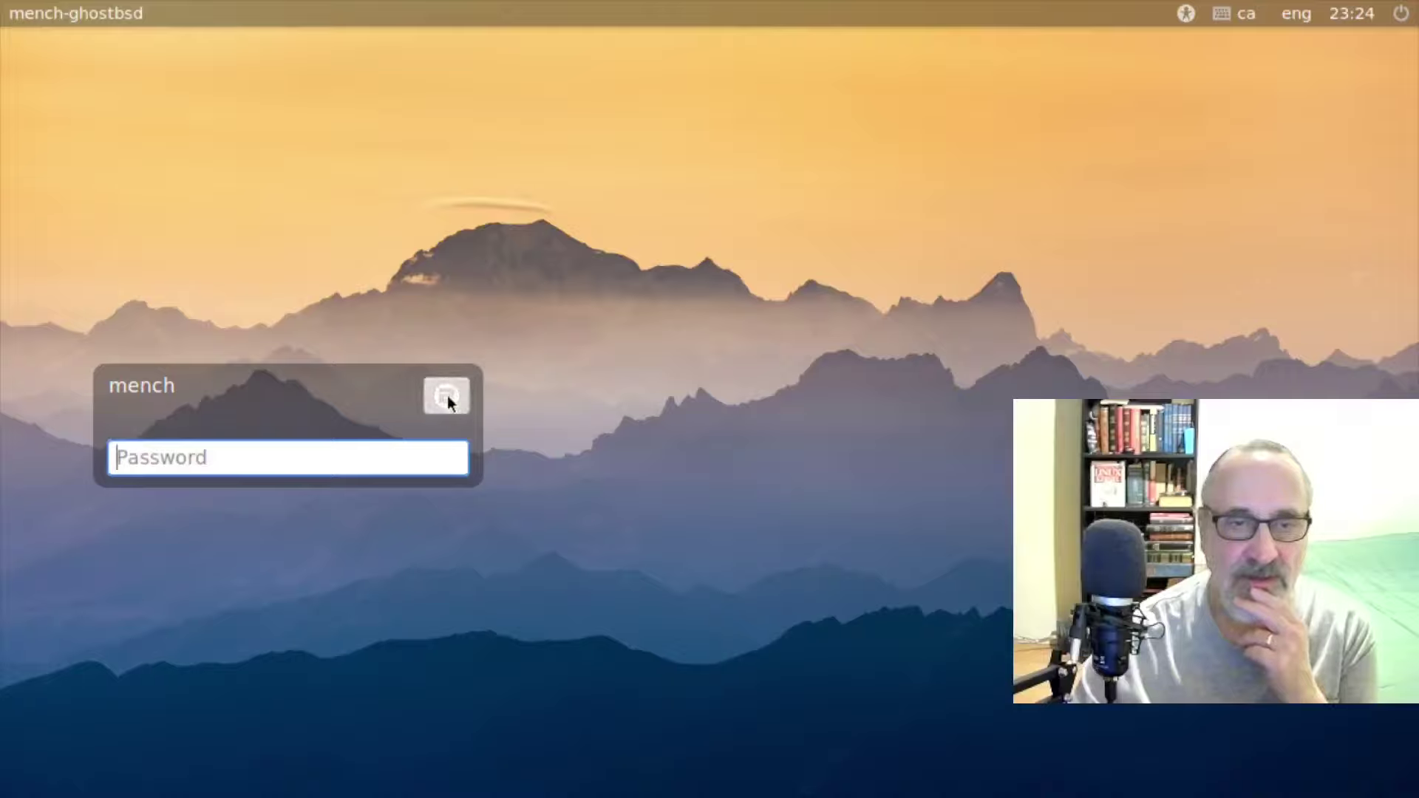
left_click(447, 396)
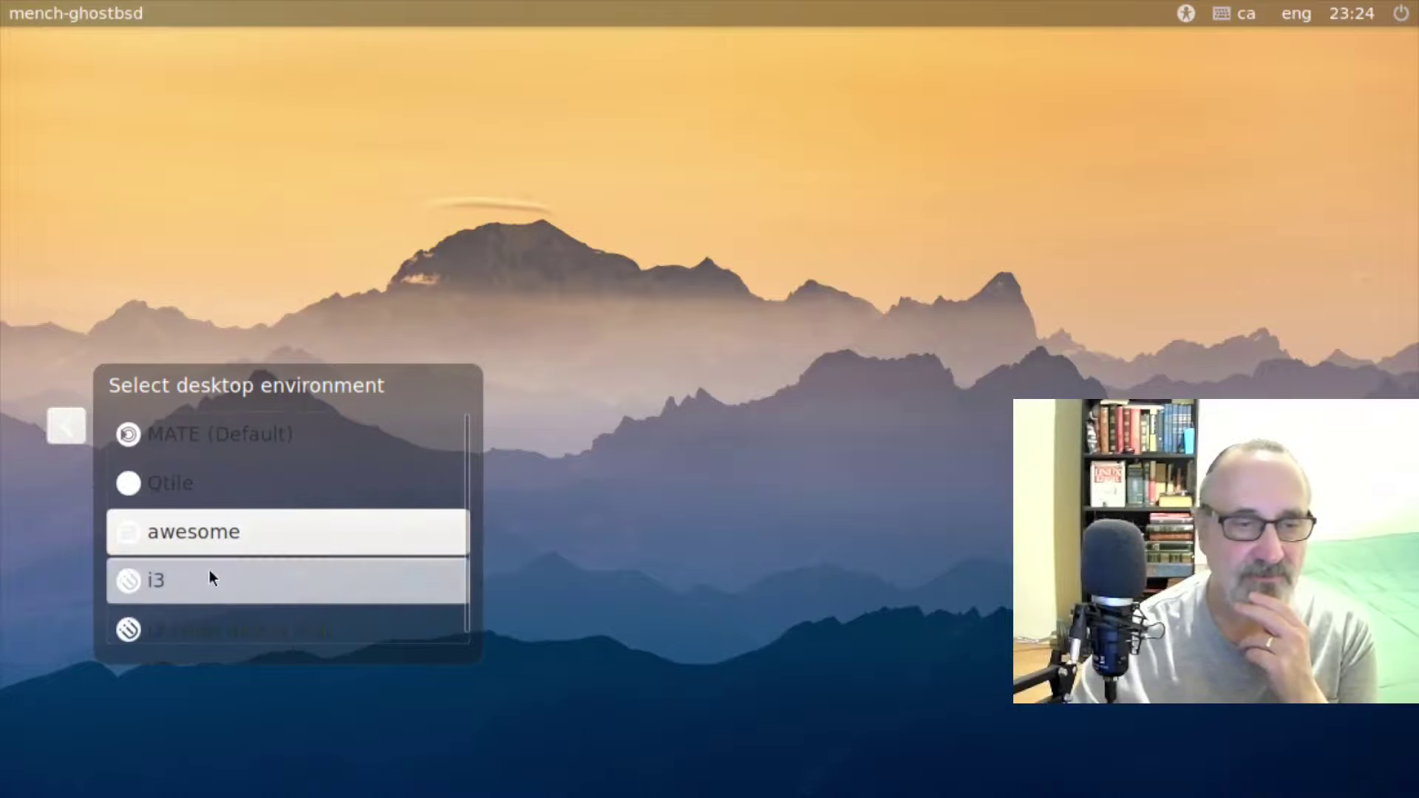
left_click(201, 580)
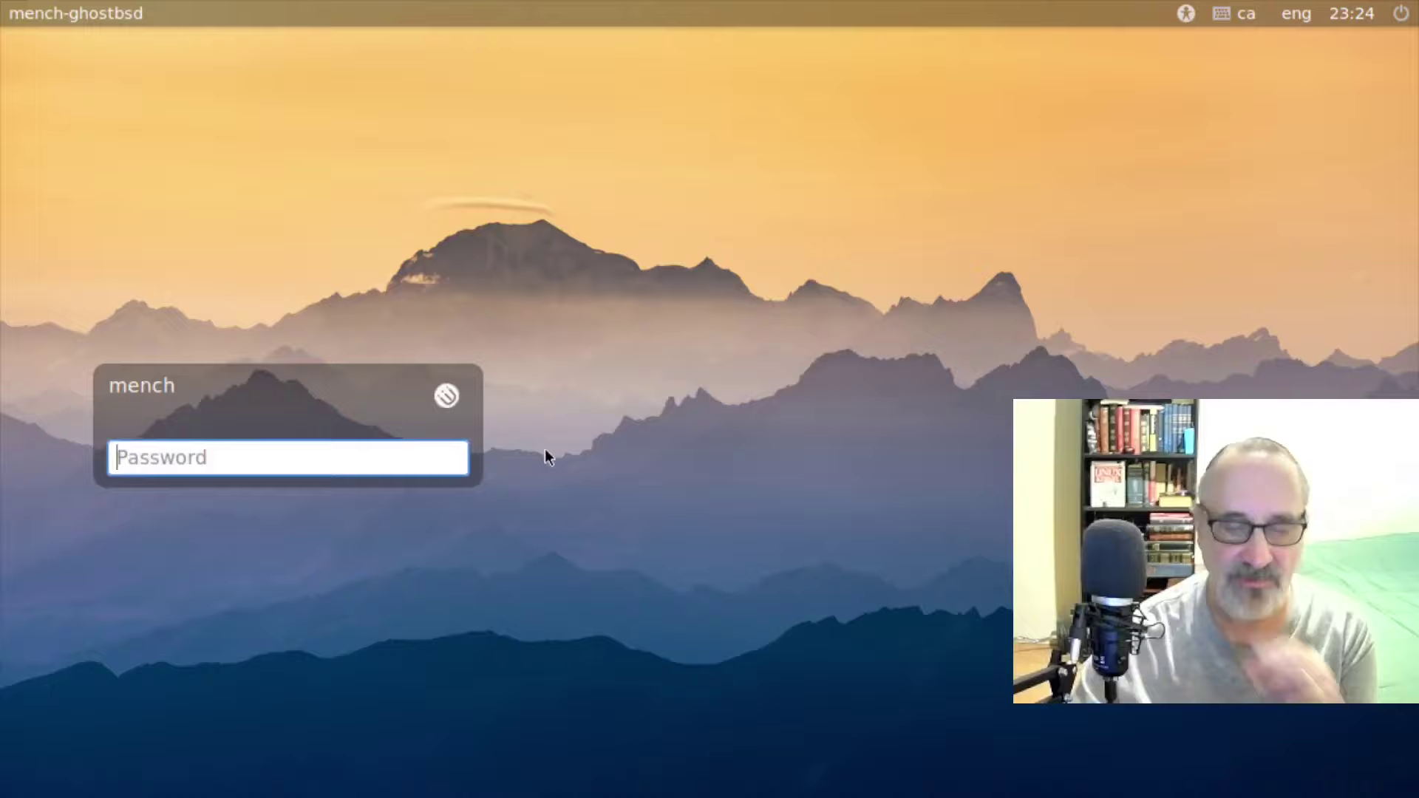
type("••")
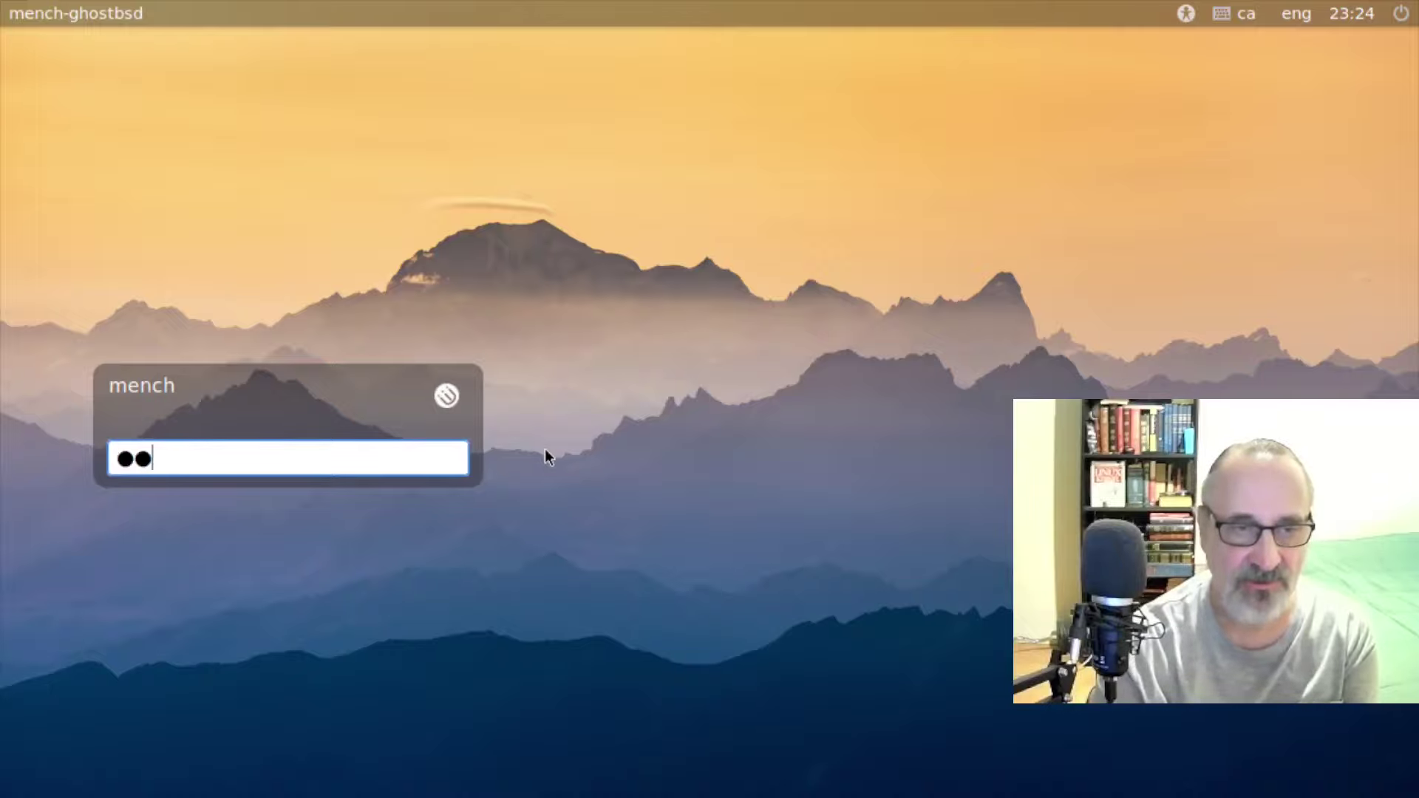
key("Return")
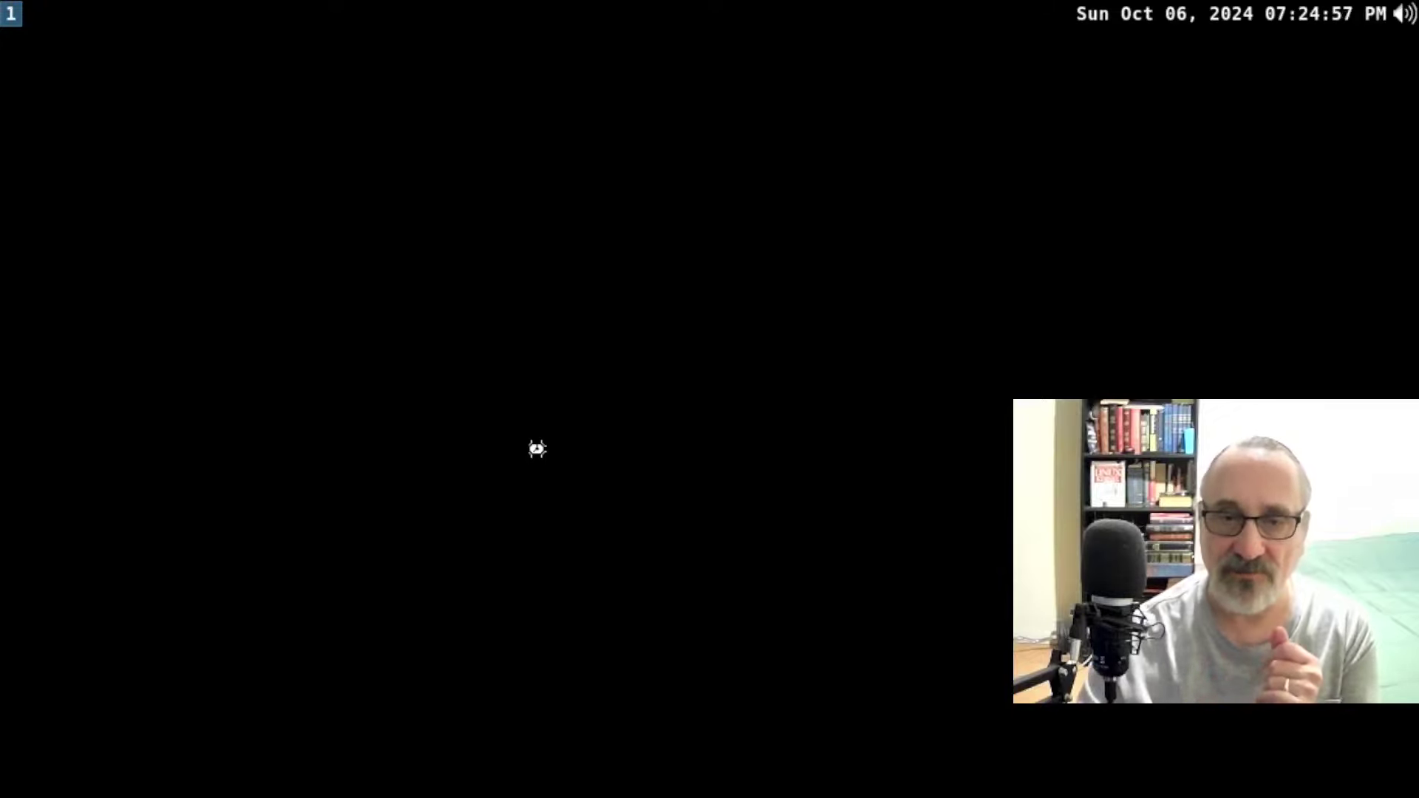
Step: Turn the bar volume all the way down and launch Nitrogen from the launcher via 'nitr'
left_click(1407, 14)
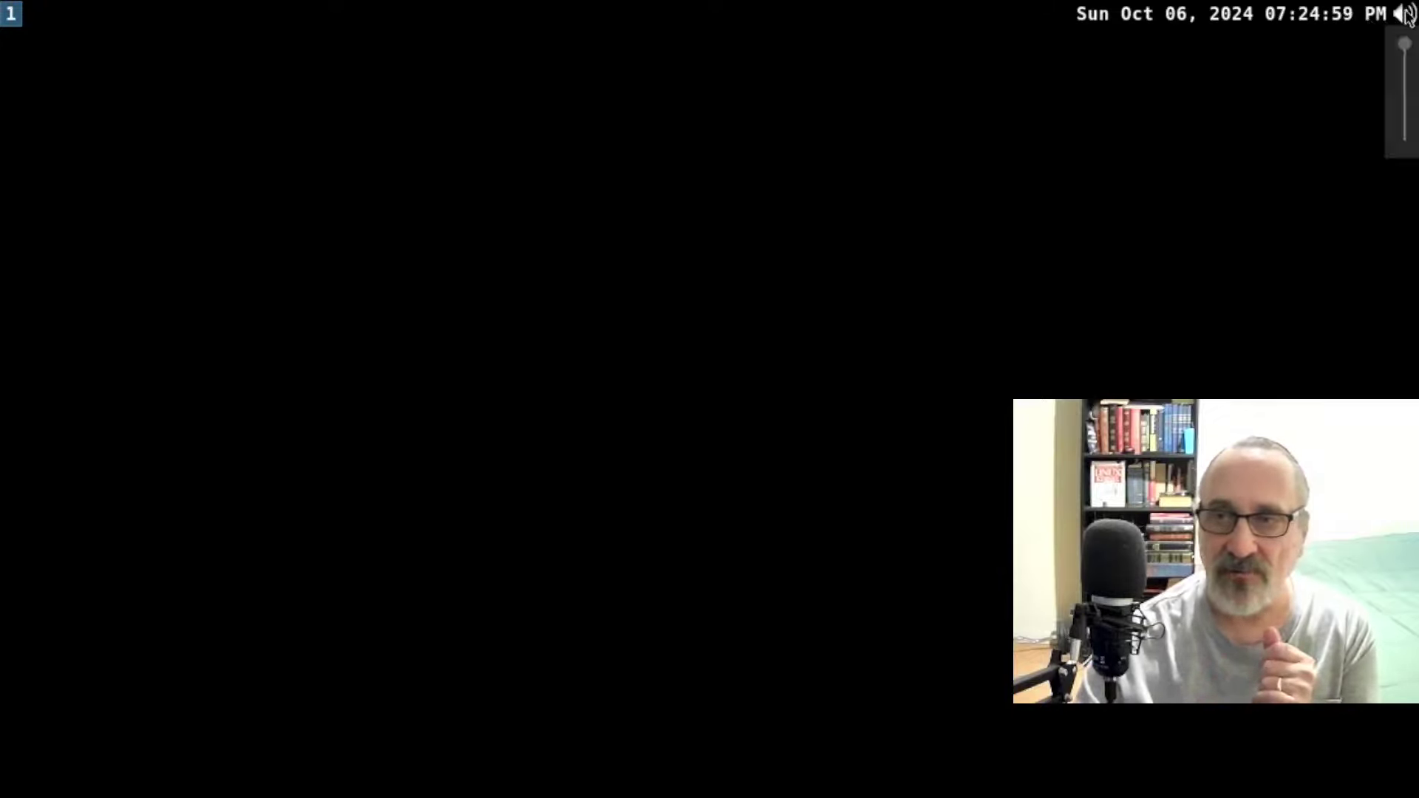
left_click_drag(1405, 44, 1367, 49)
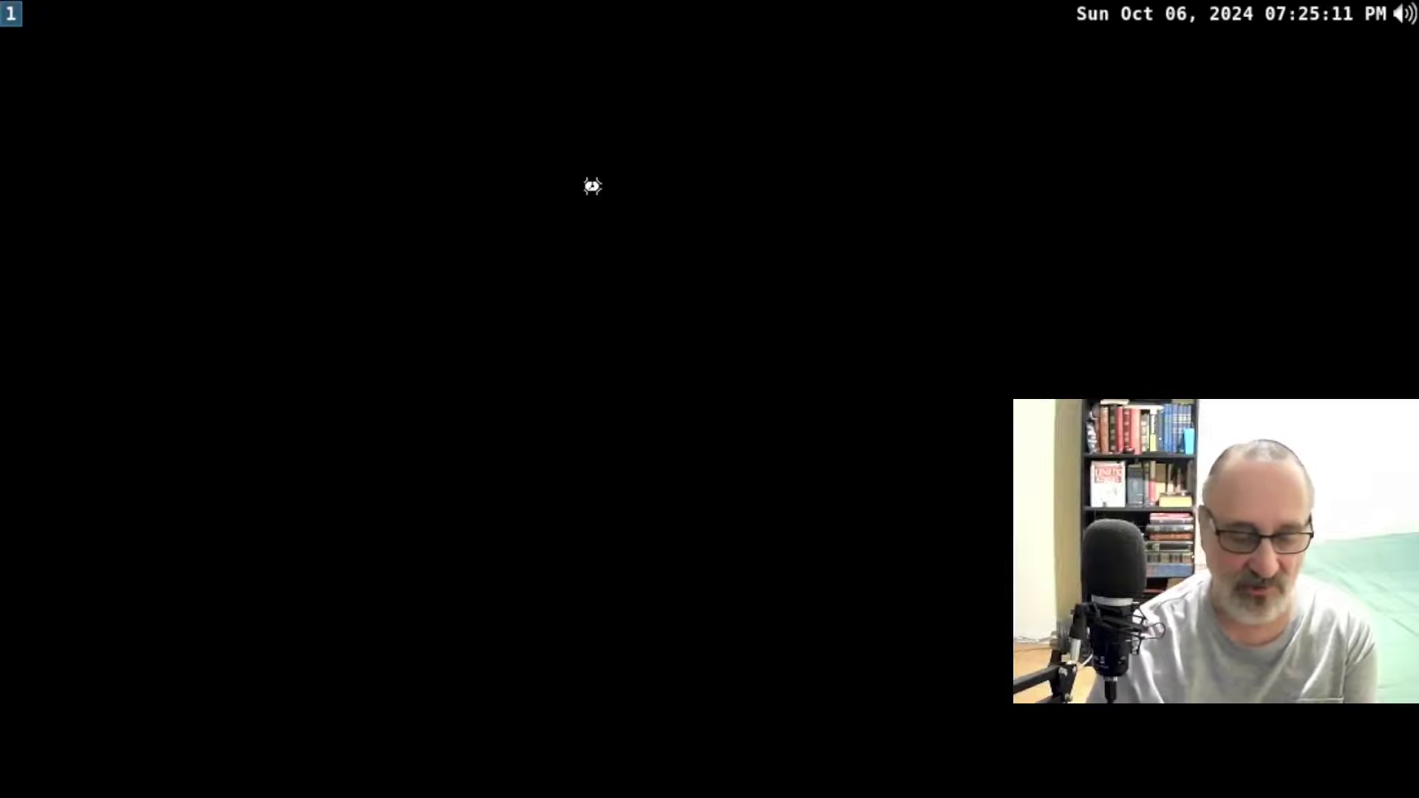
key("alt+p")
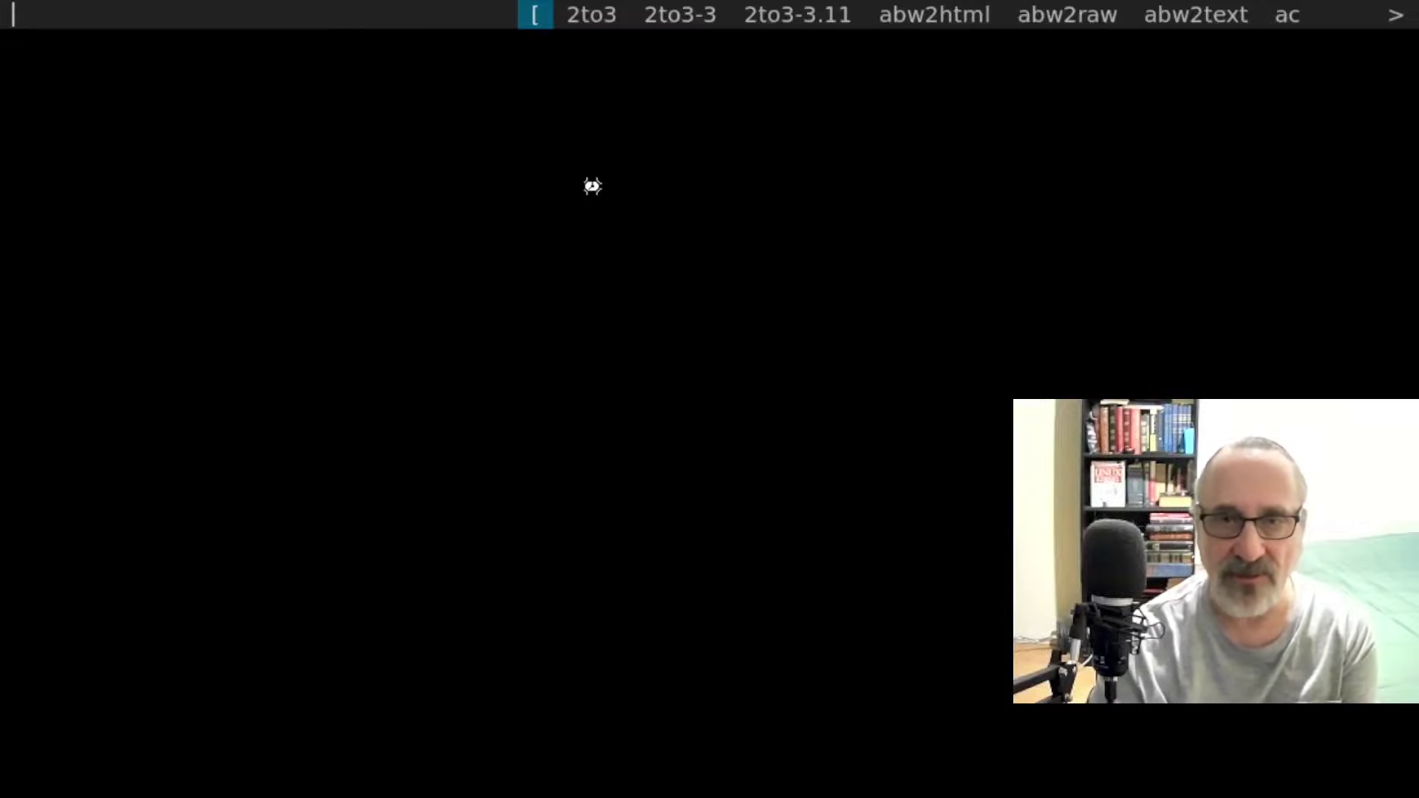
type("nitr")
key("Return")
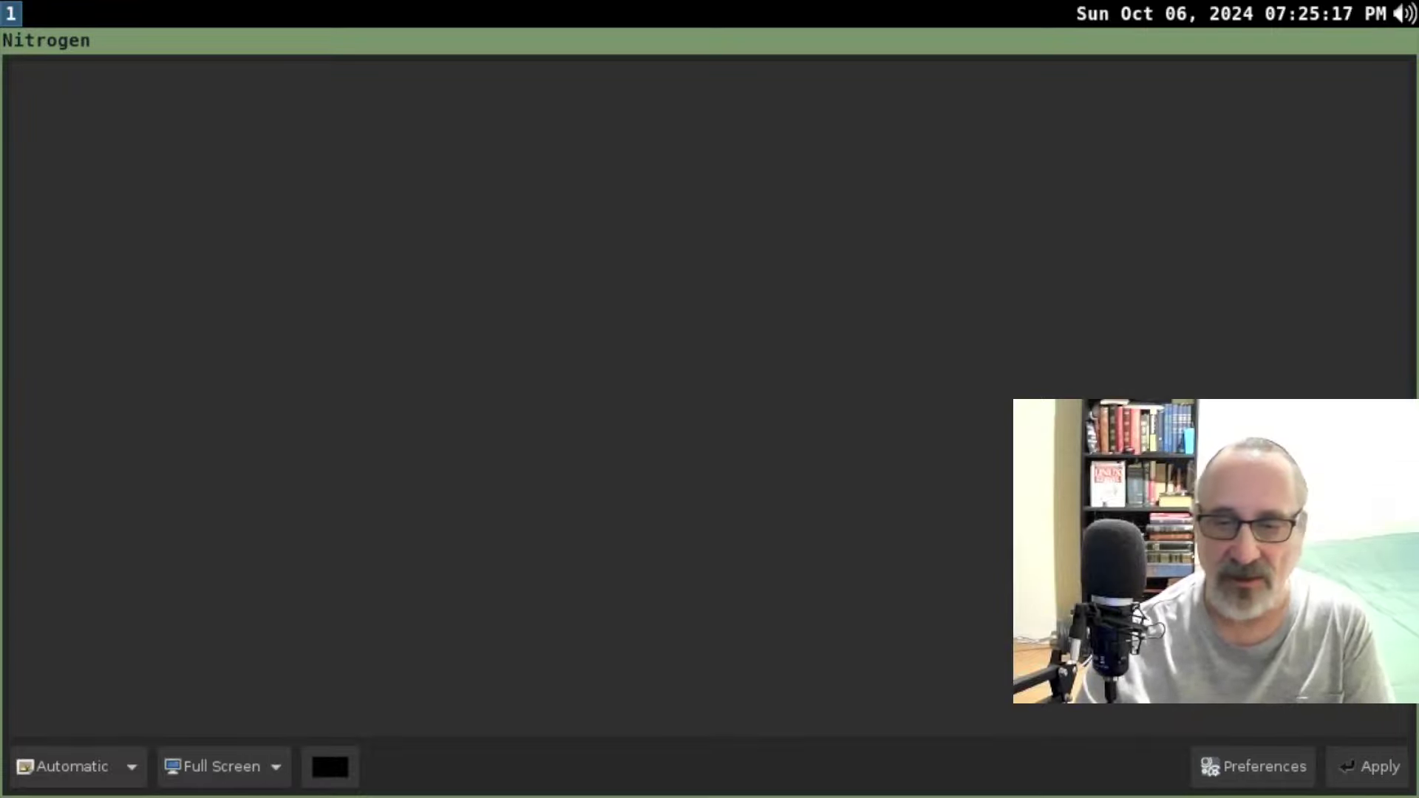
Step: In Nitrogen preferences, untick Recurse and add the home folder as the wallpaper source
left_click(1231, 773)
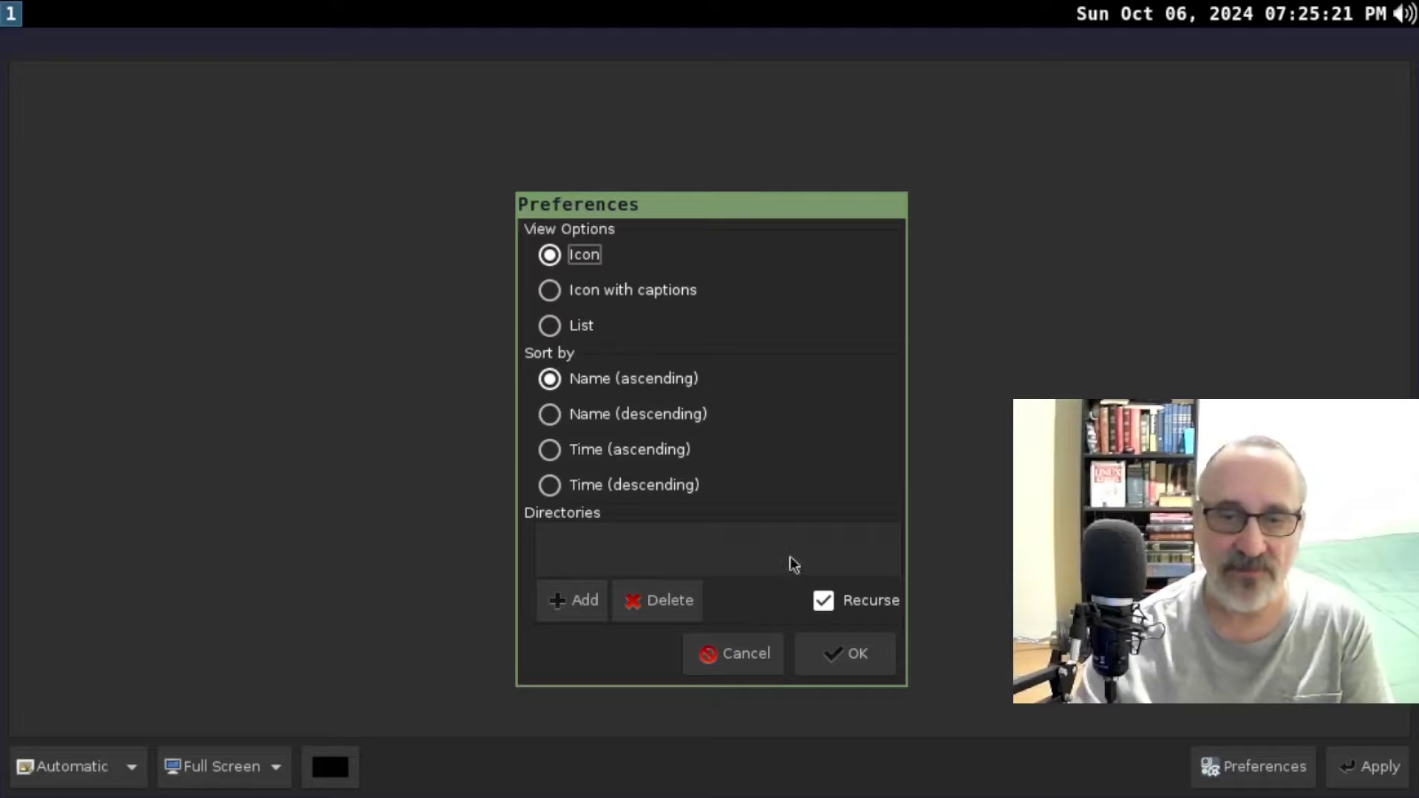
left_click(857, 602)
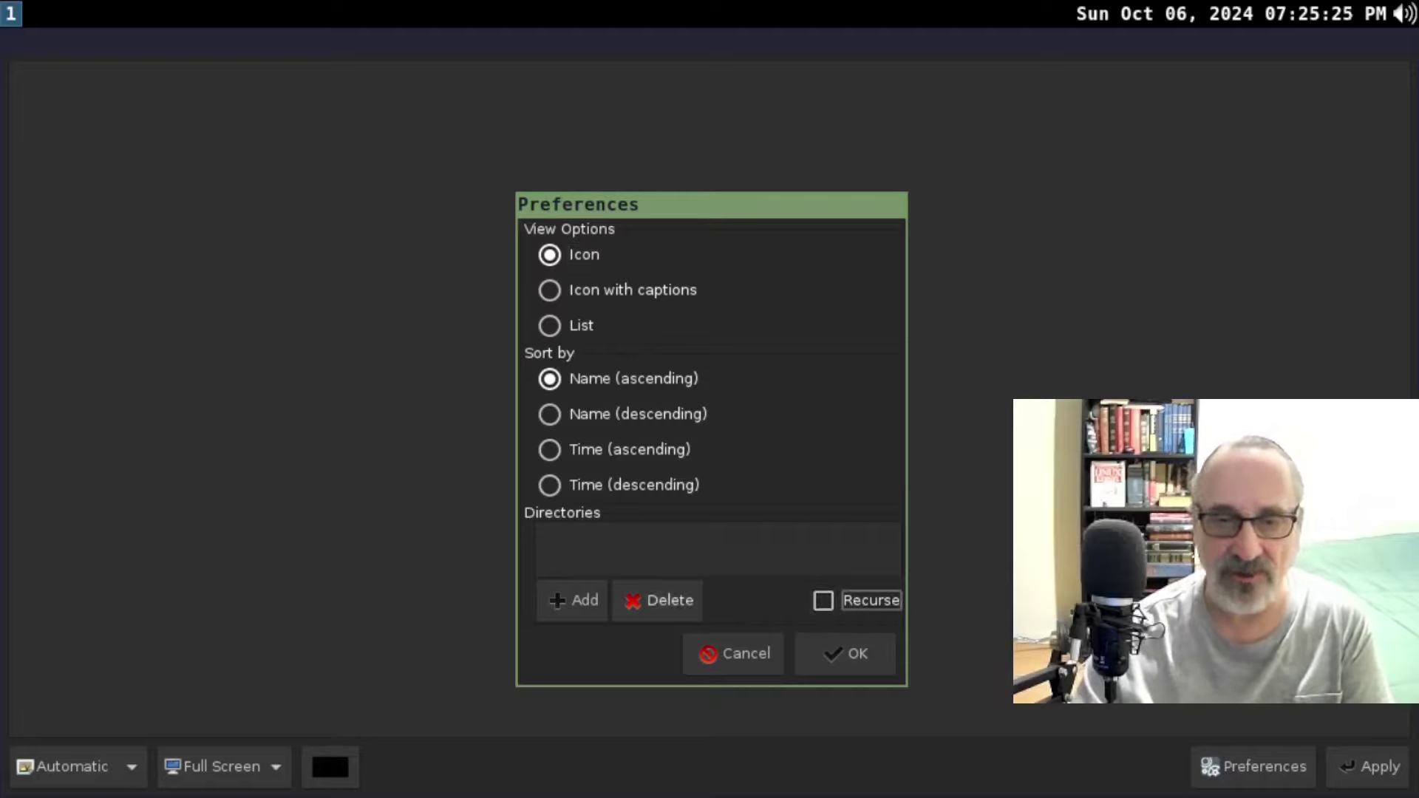
left_click(569, 601)
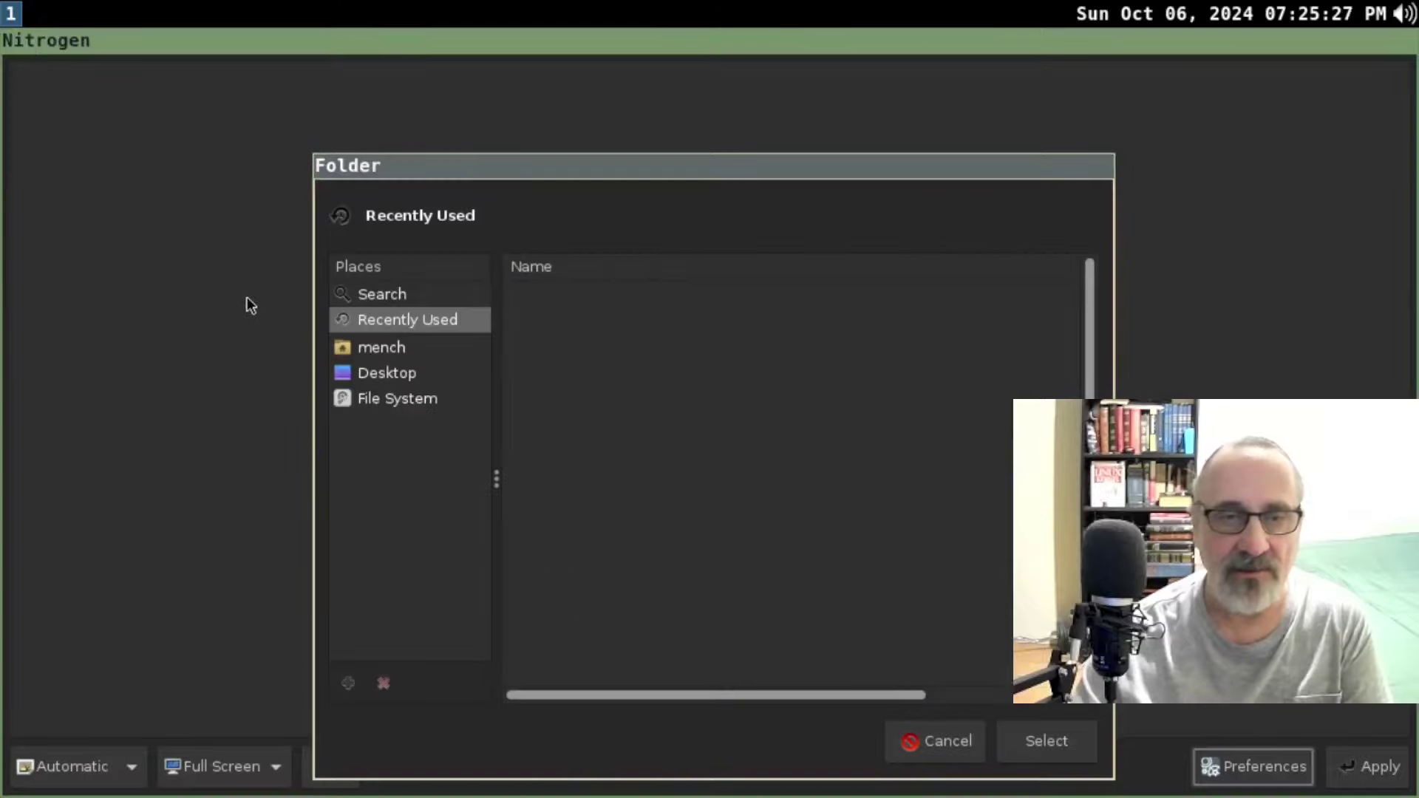
left_click(365, 348)
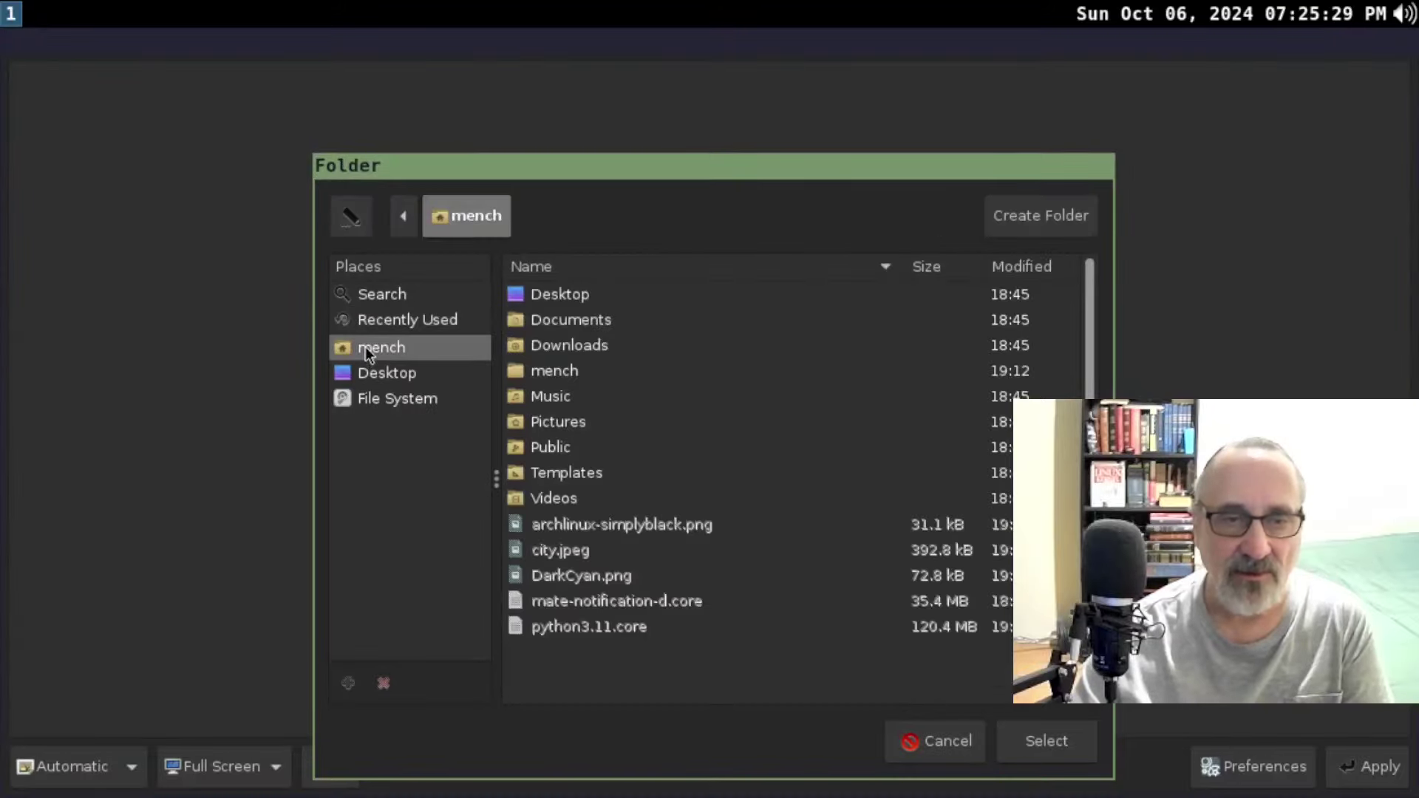
left_click(1063, 742)
left_click(865, 661)
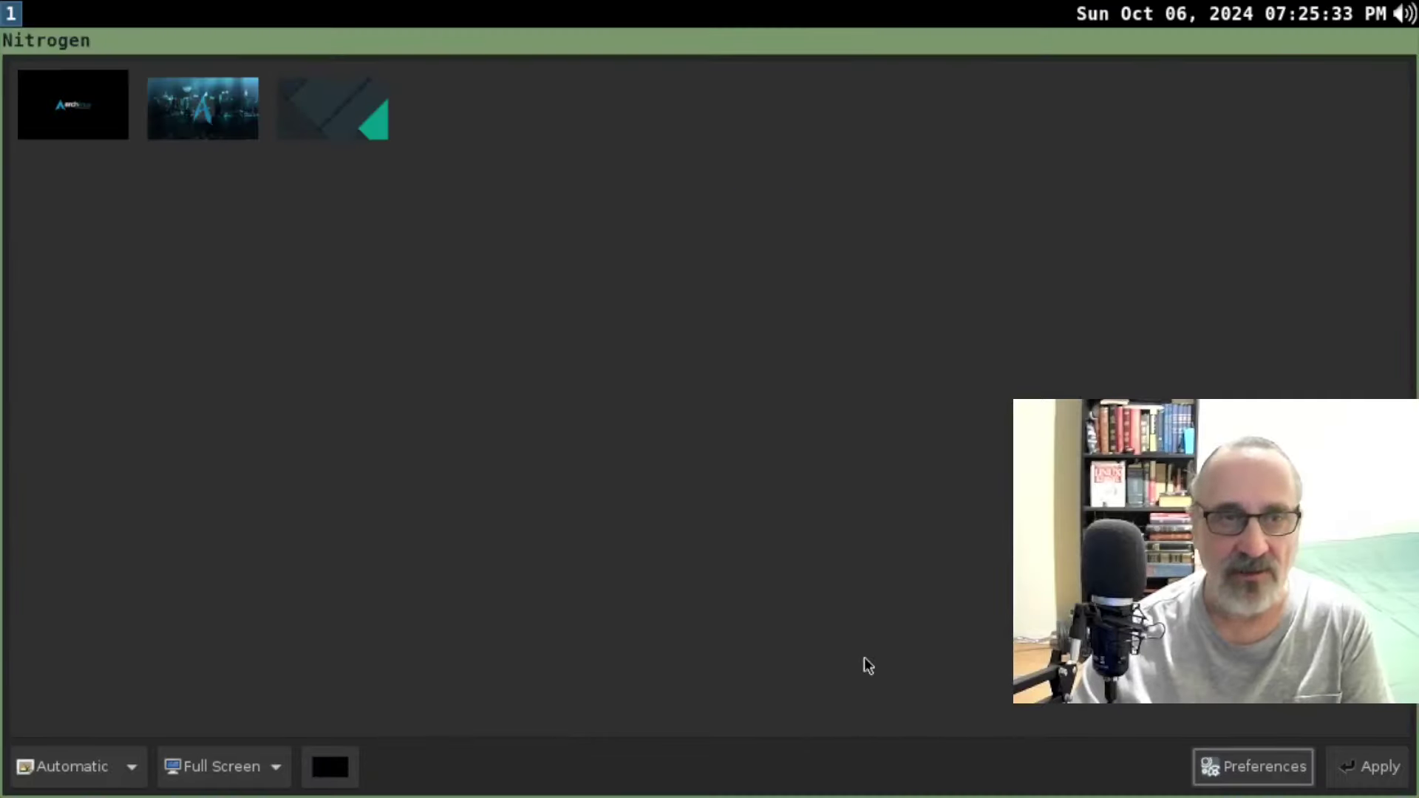
Step: Apply the dark teal-cornered wallpaper, close Nitrogen and request exiting i3
left_click(367, 131)
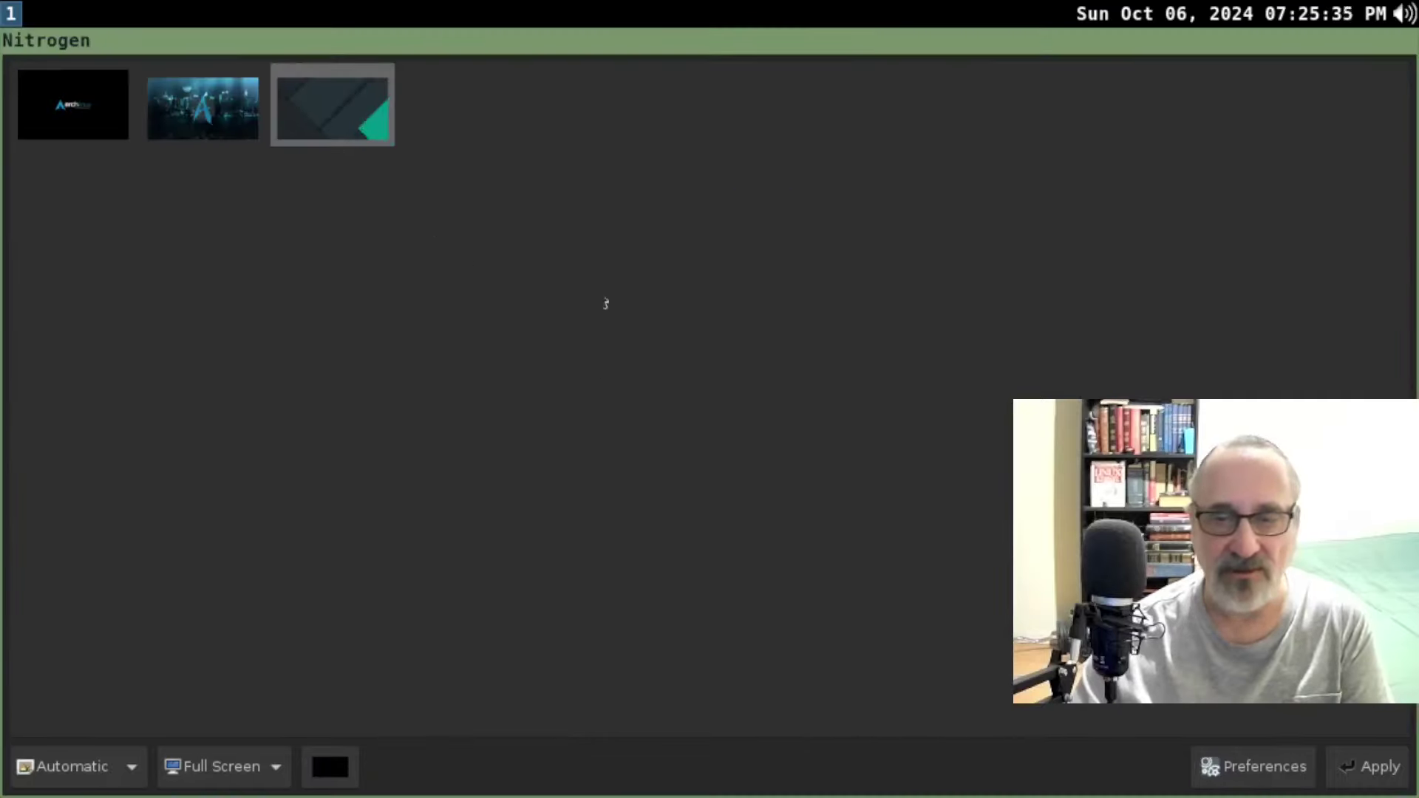
left_click(1372, 766)
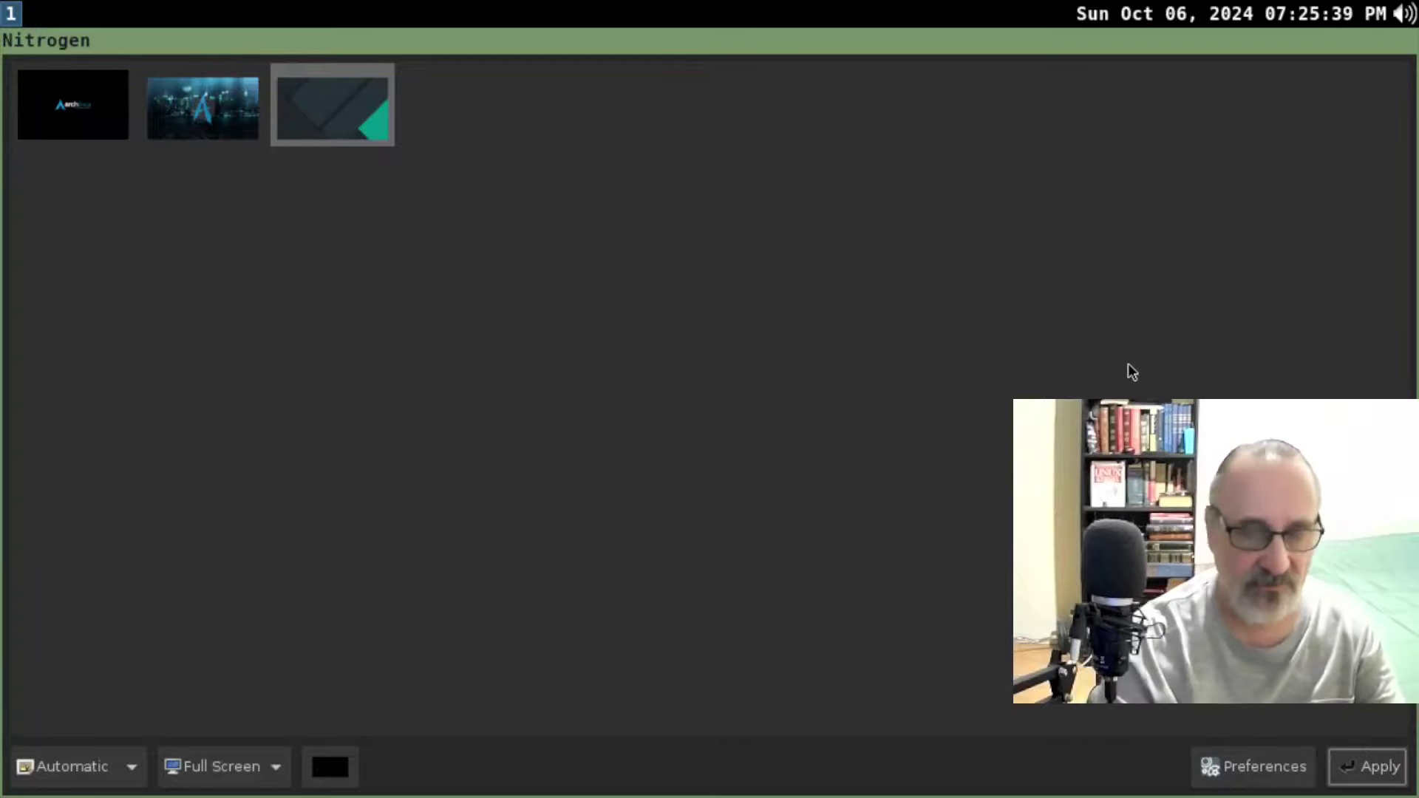
key("super+shift+q")
key("super+shift+e")
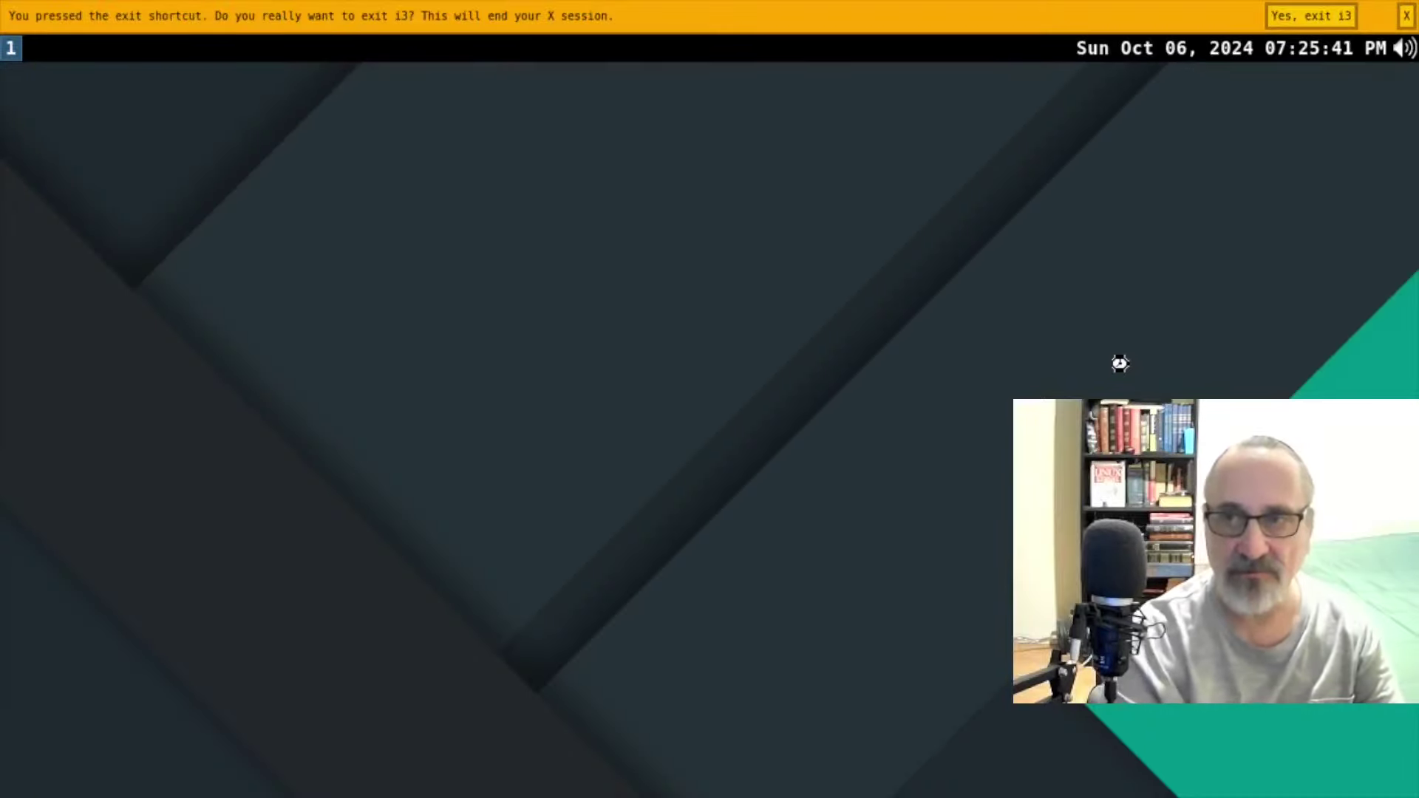
Step: Confirm leaving i3 and log back in with the account password
left_click(1307, 15)
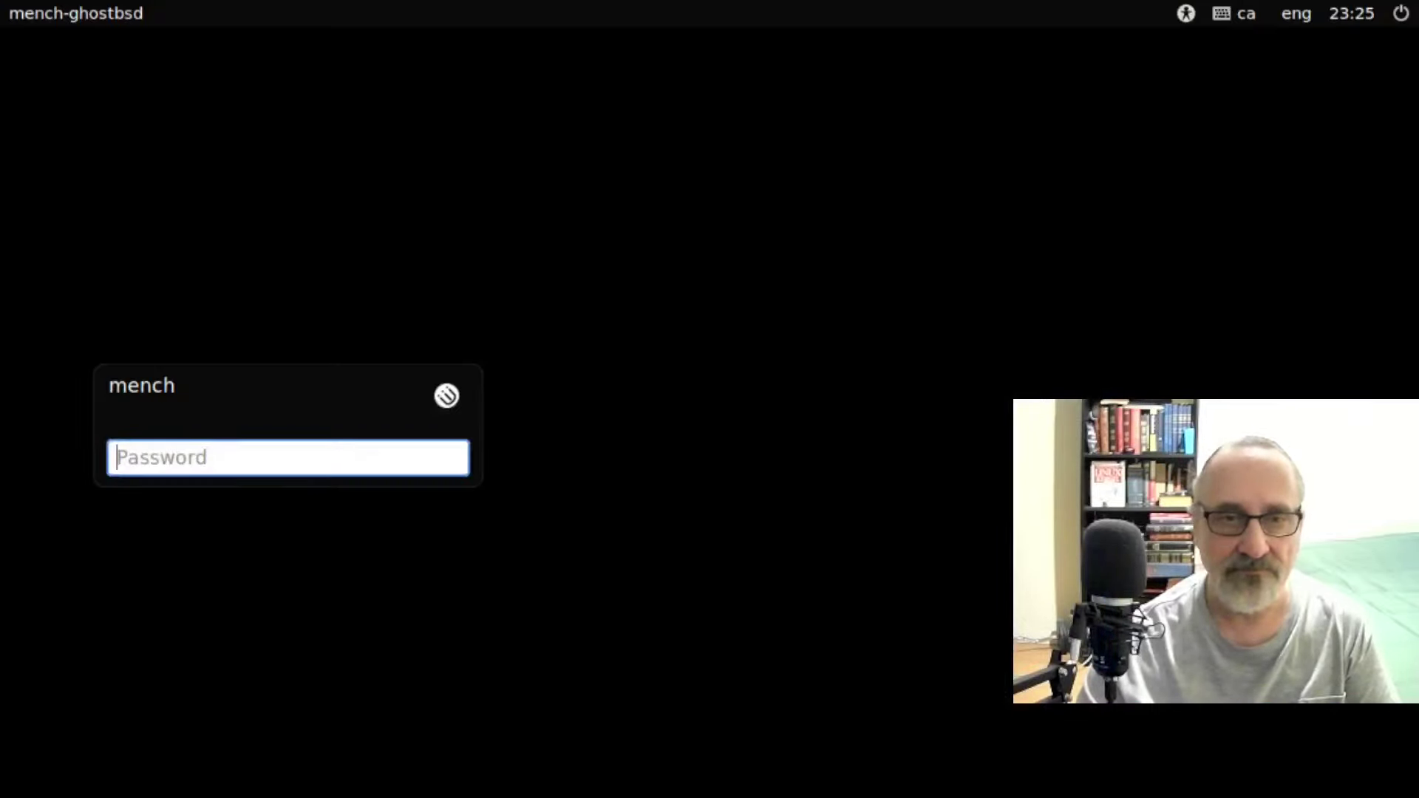
type("••")
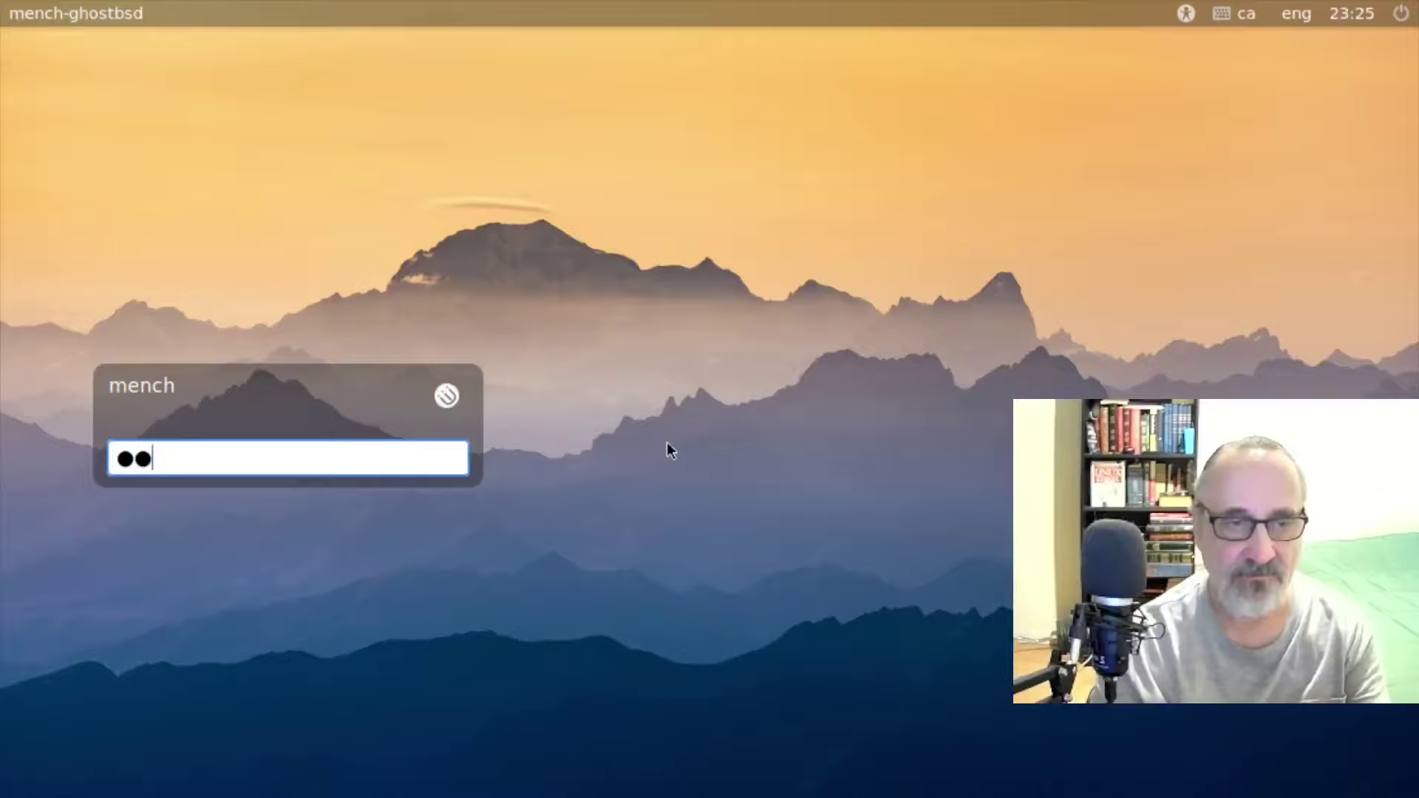
key("Return")
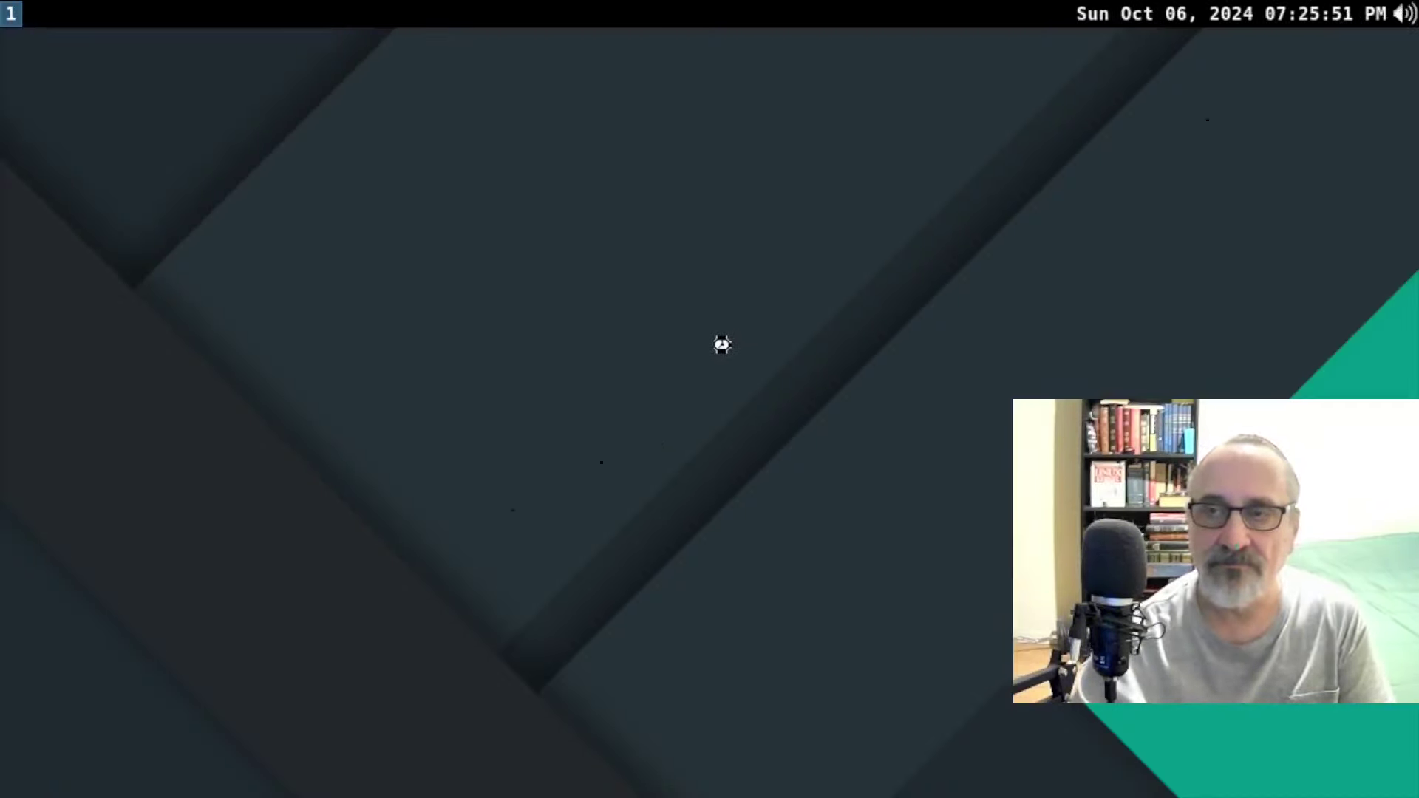
Step: Adjust the sound volume level with the bar's volume slider
left_click(1407, 13)
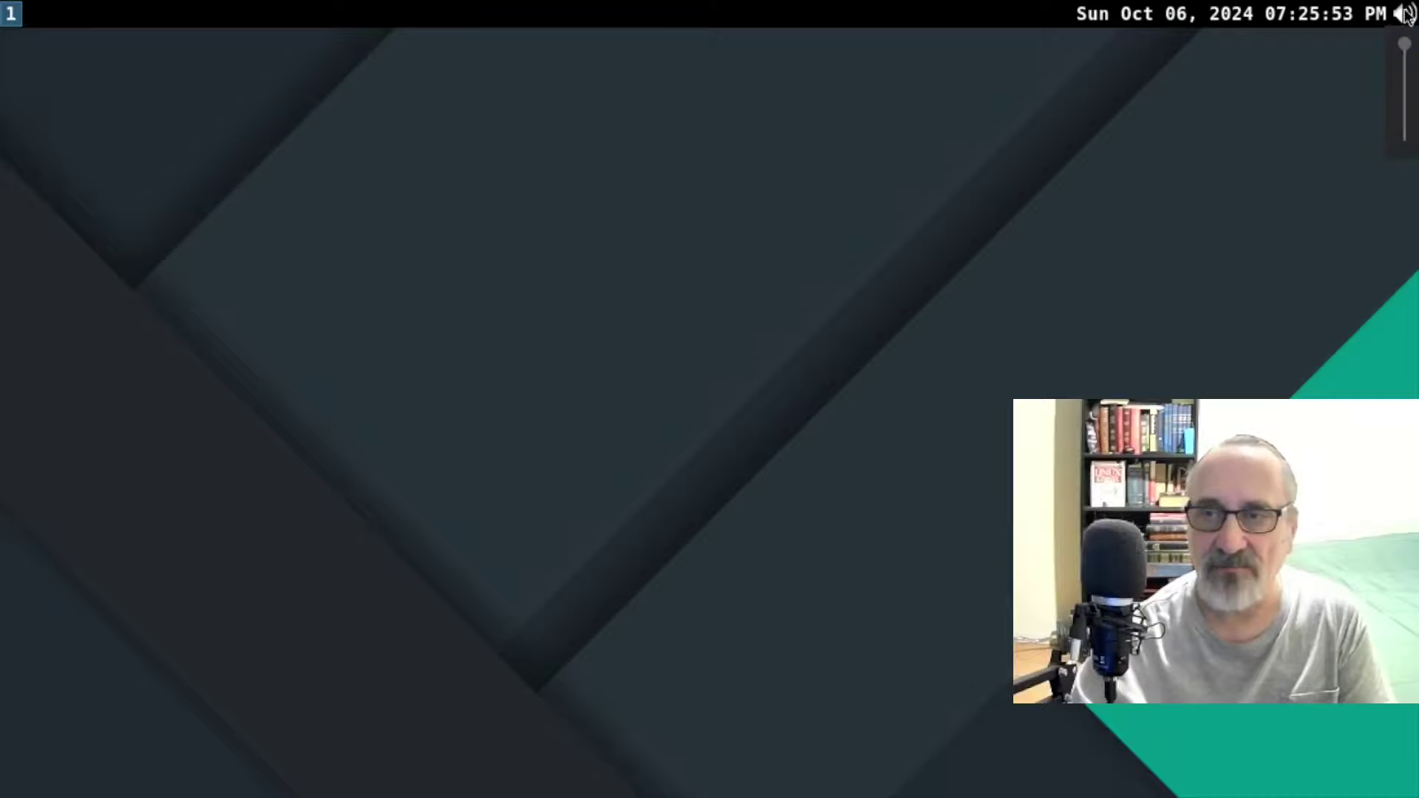
mouse_move(1403, 51)
left_mouse_down()
mouse_move(1407, 133)
mouse_move(1401, 68)
left_mouse_up()
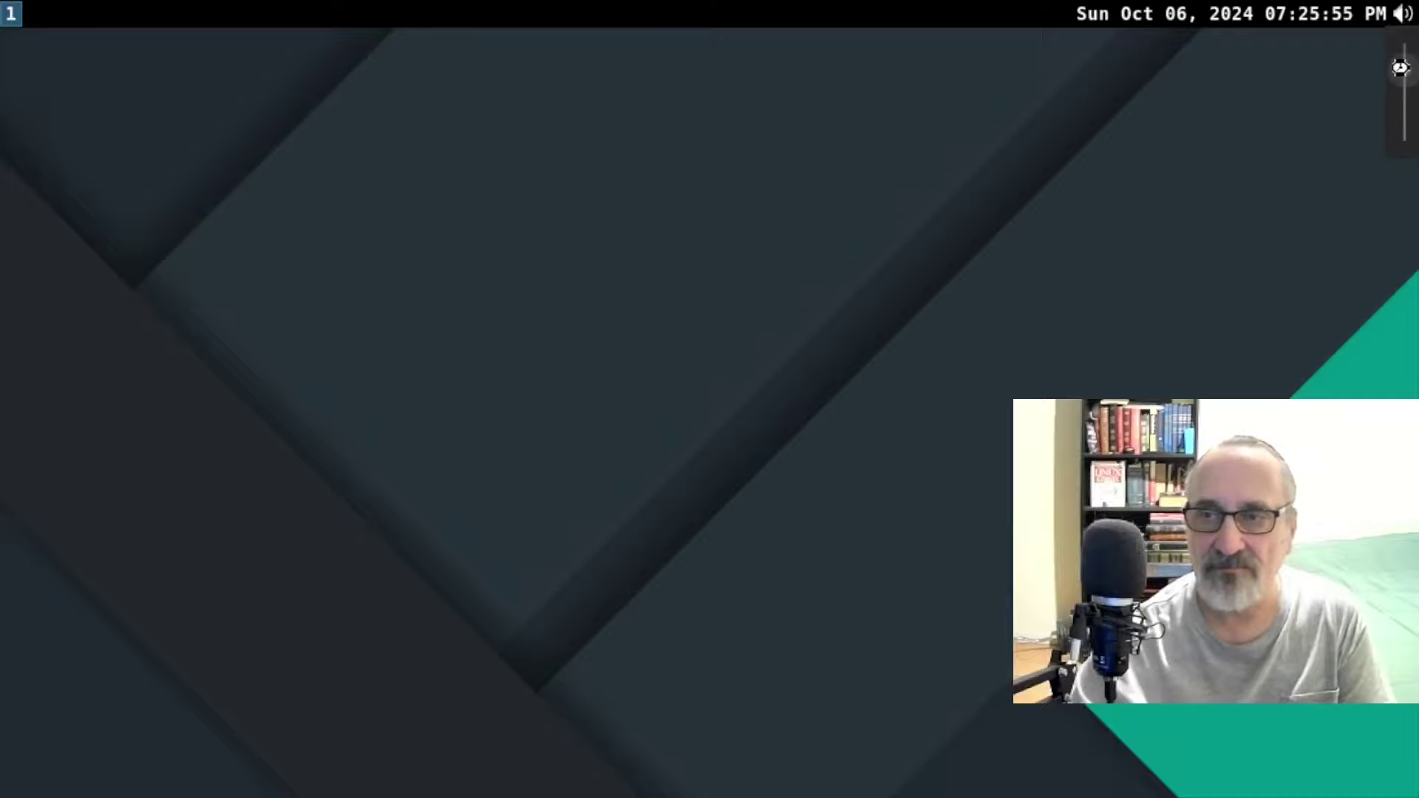
left_click(870, 160)
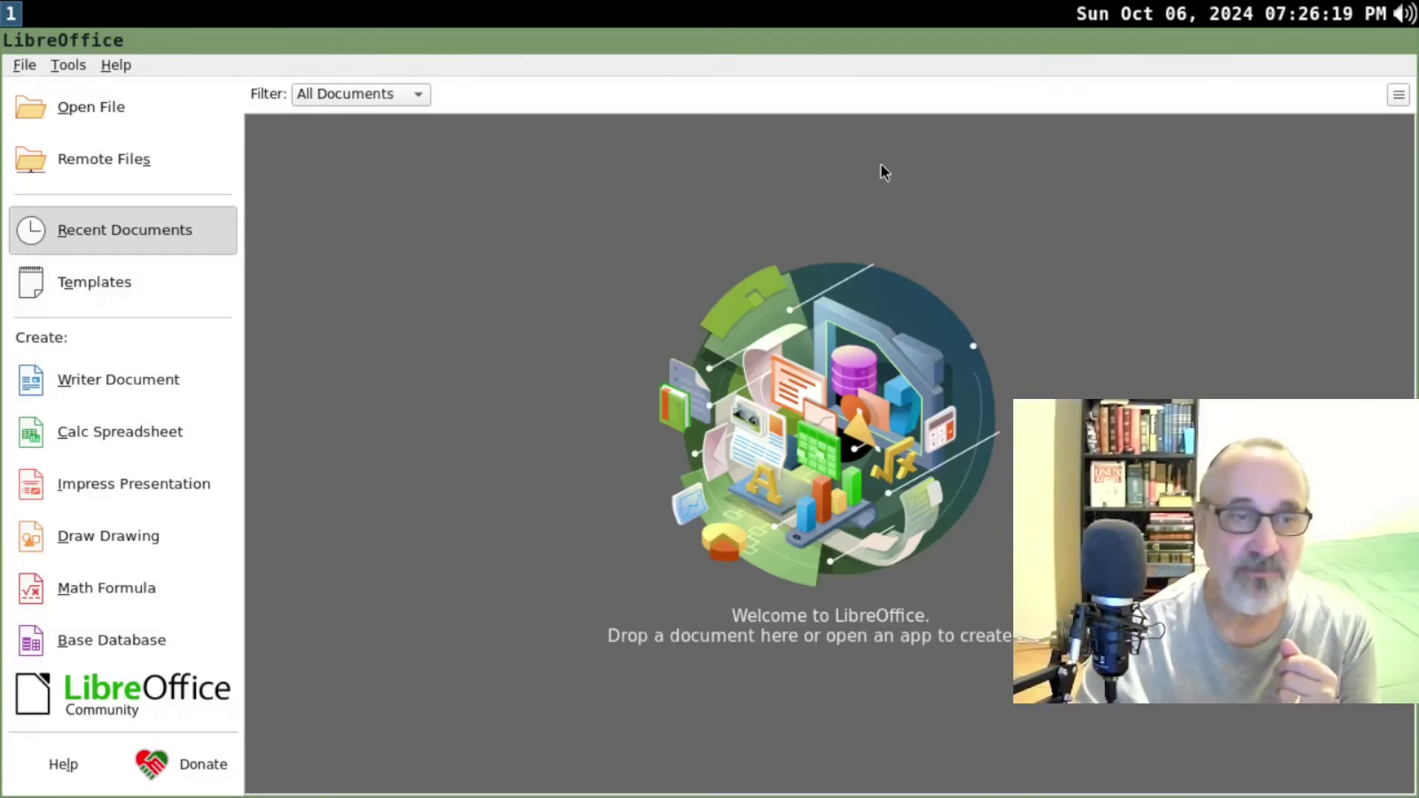
Step: Open and close a blank Calc spreadsheet and a blank Writer document, then quit LibreOffice
left_click(93, 435)
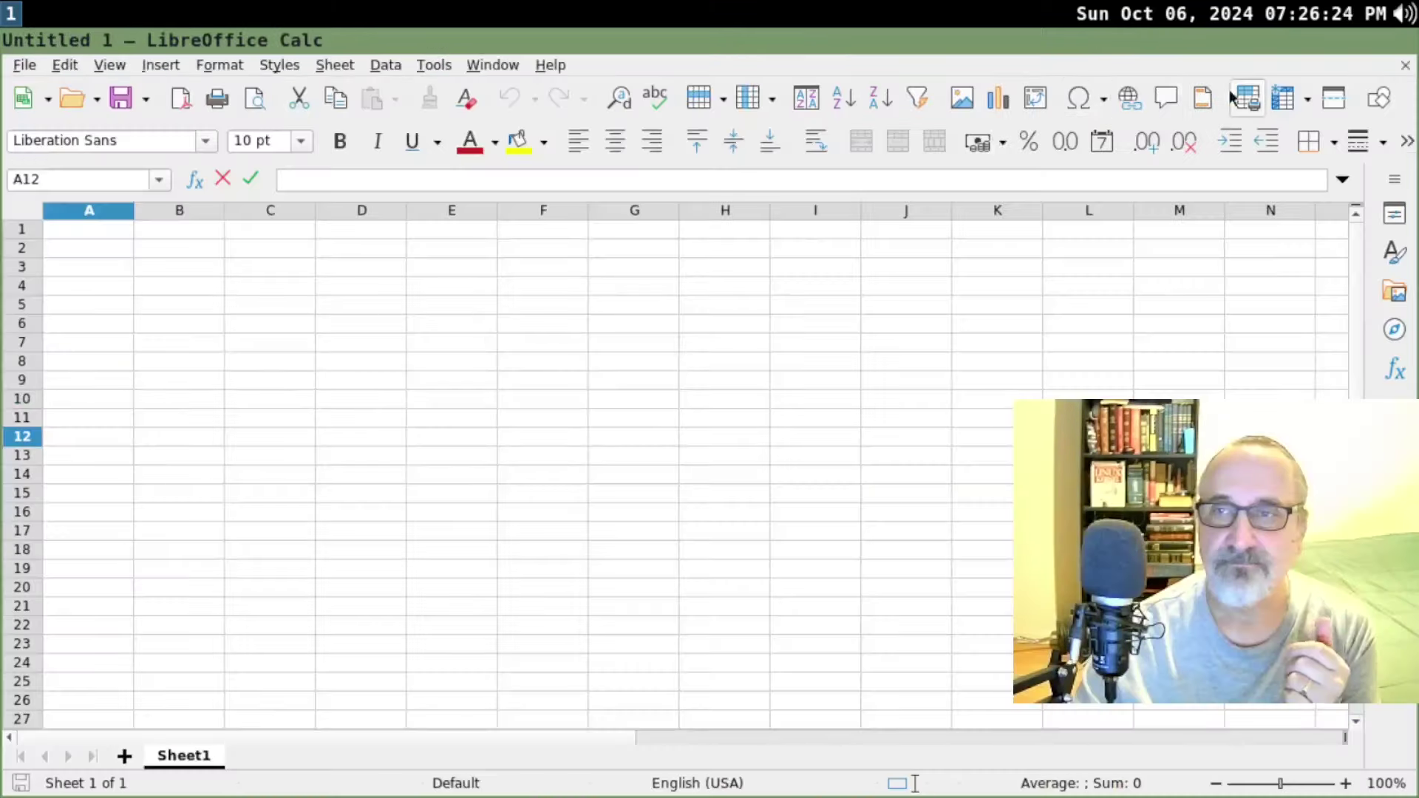
left_click(1406, 65)
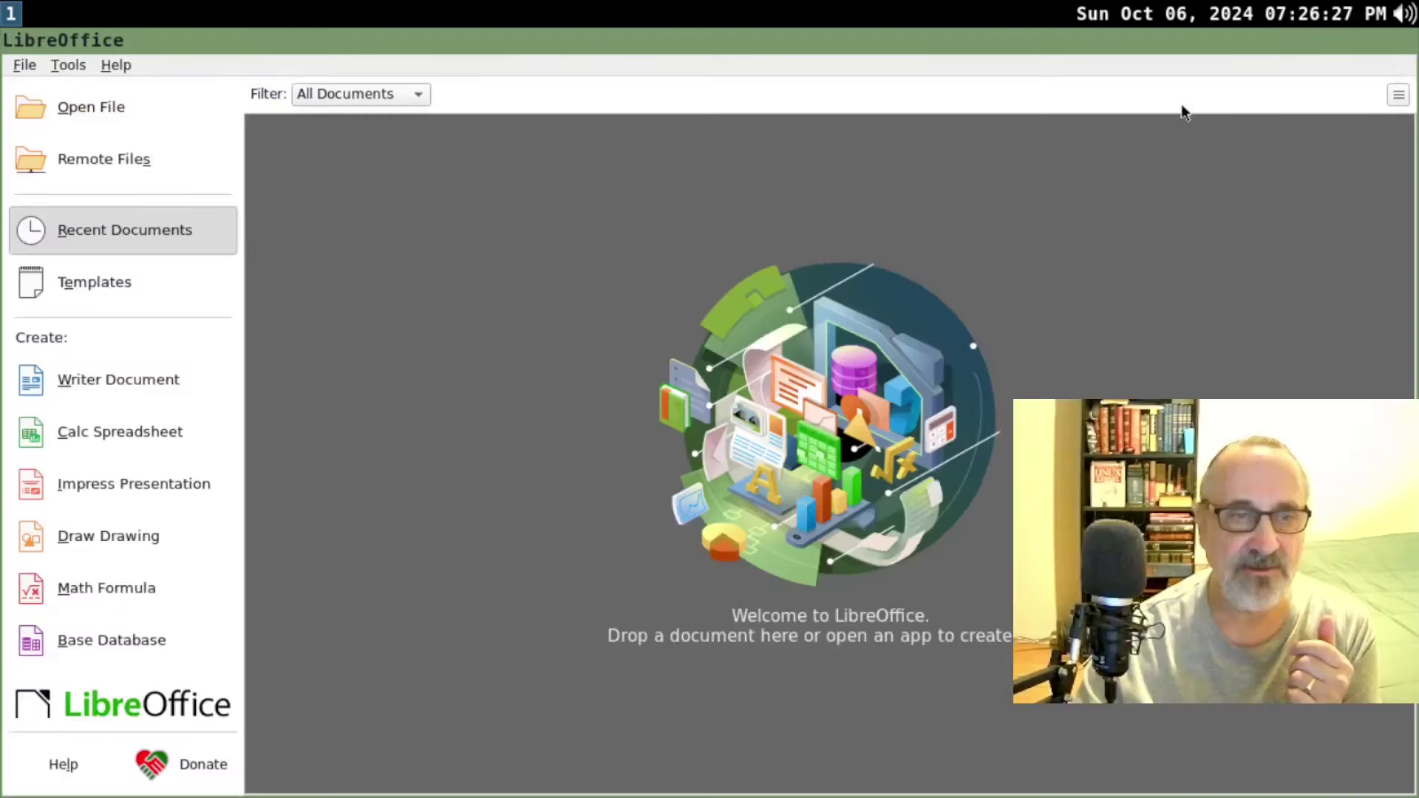
left_click(81, 378)
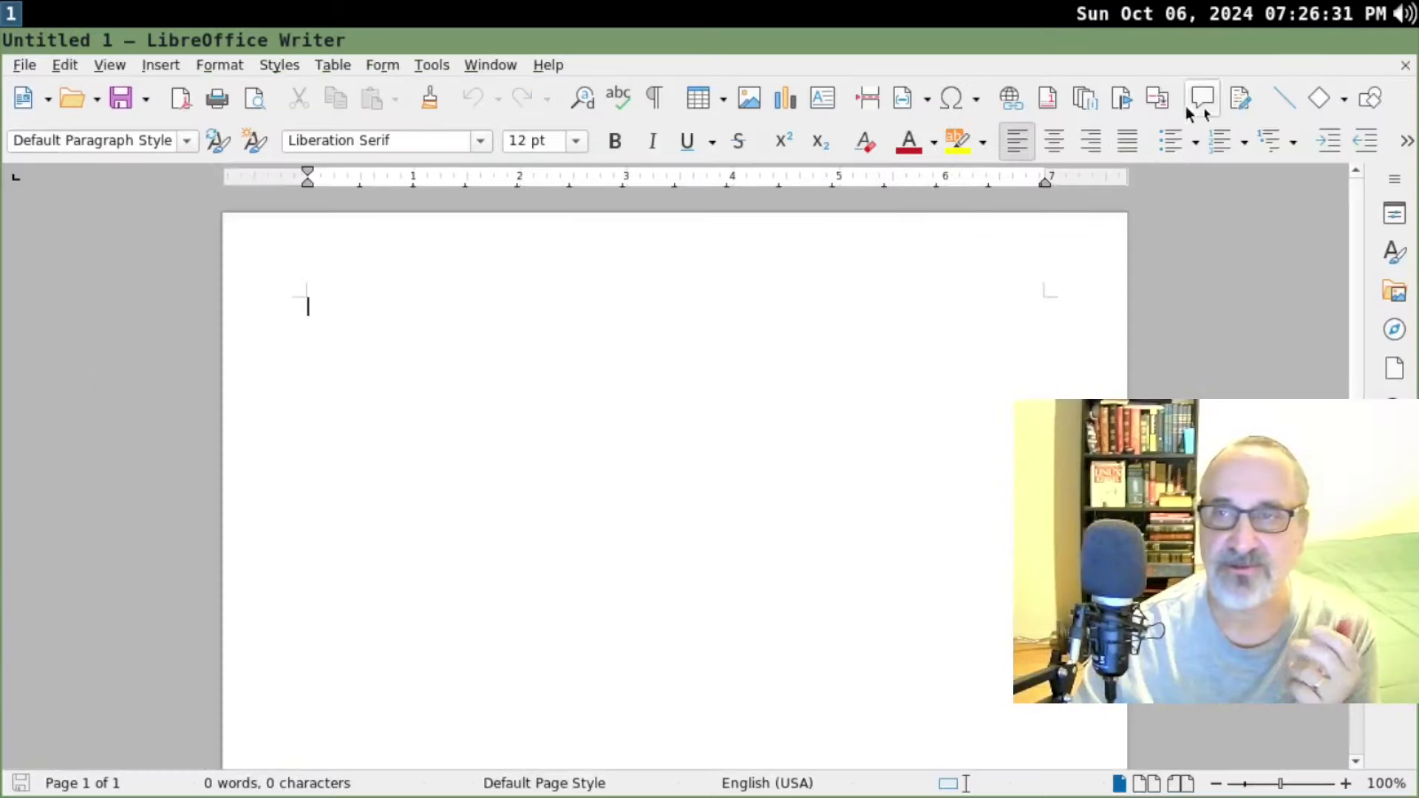
left_click(1406, 65)
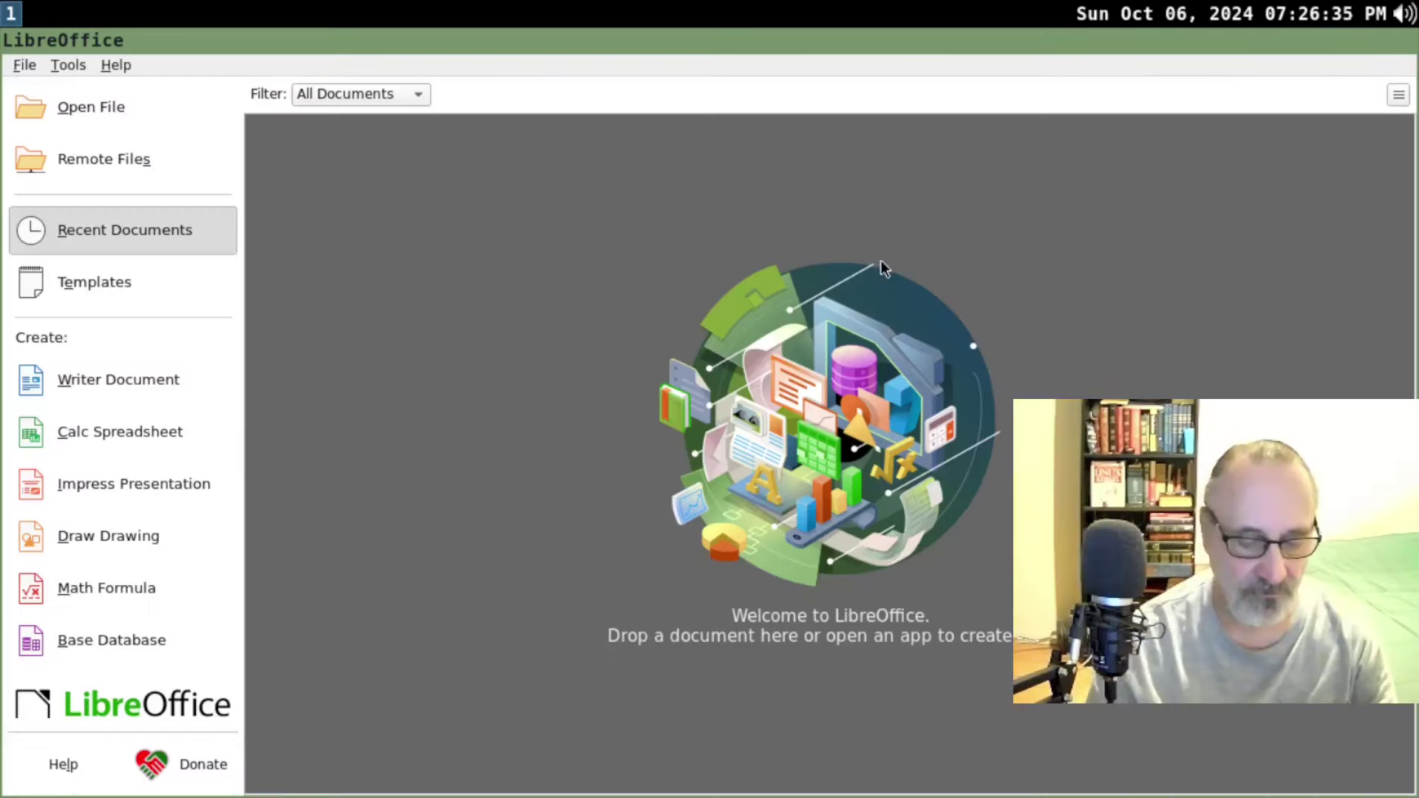
key("ctrl+q")
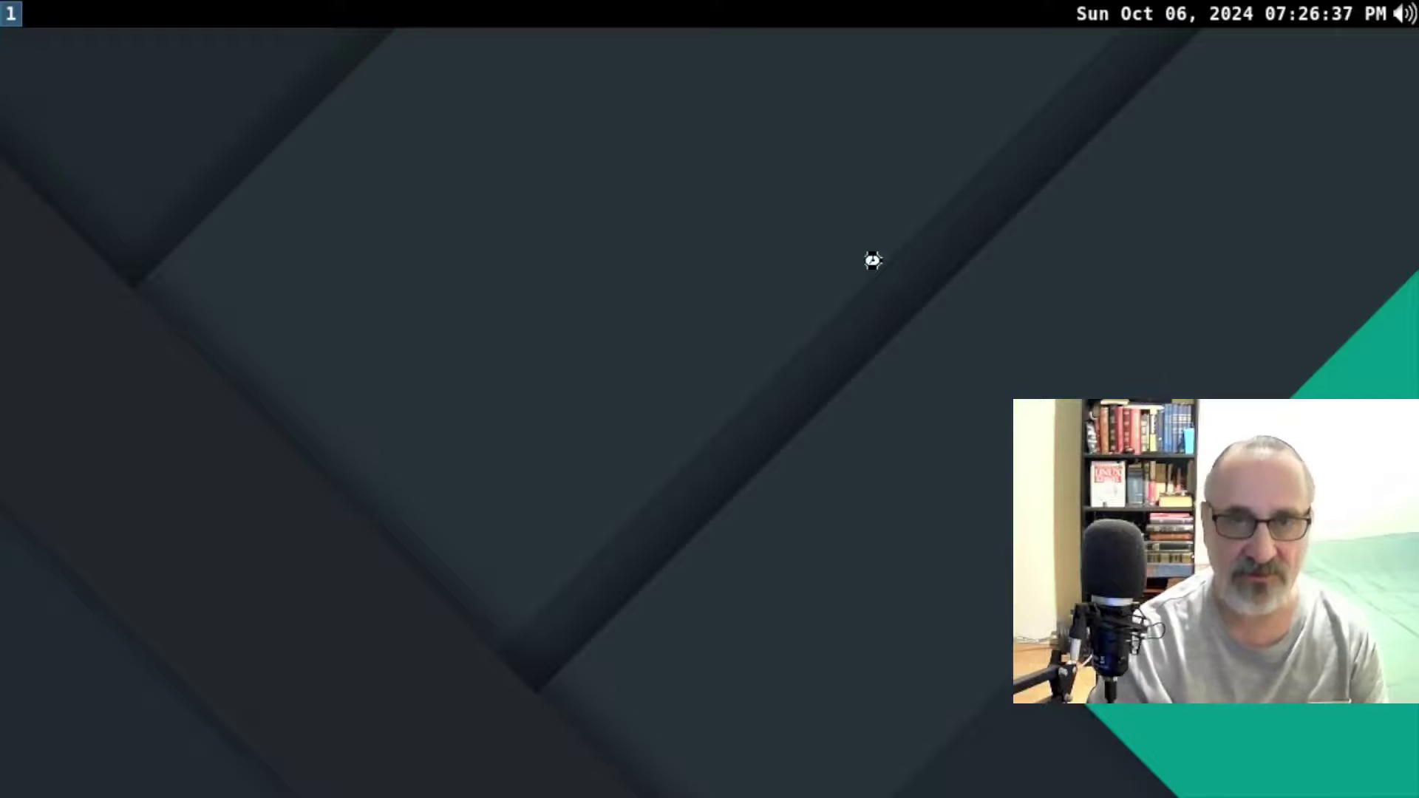
Step: Launch Rhythmbox via 'rhy' and close its window again
key("super+shift+Return")
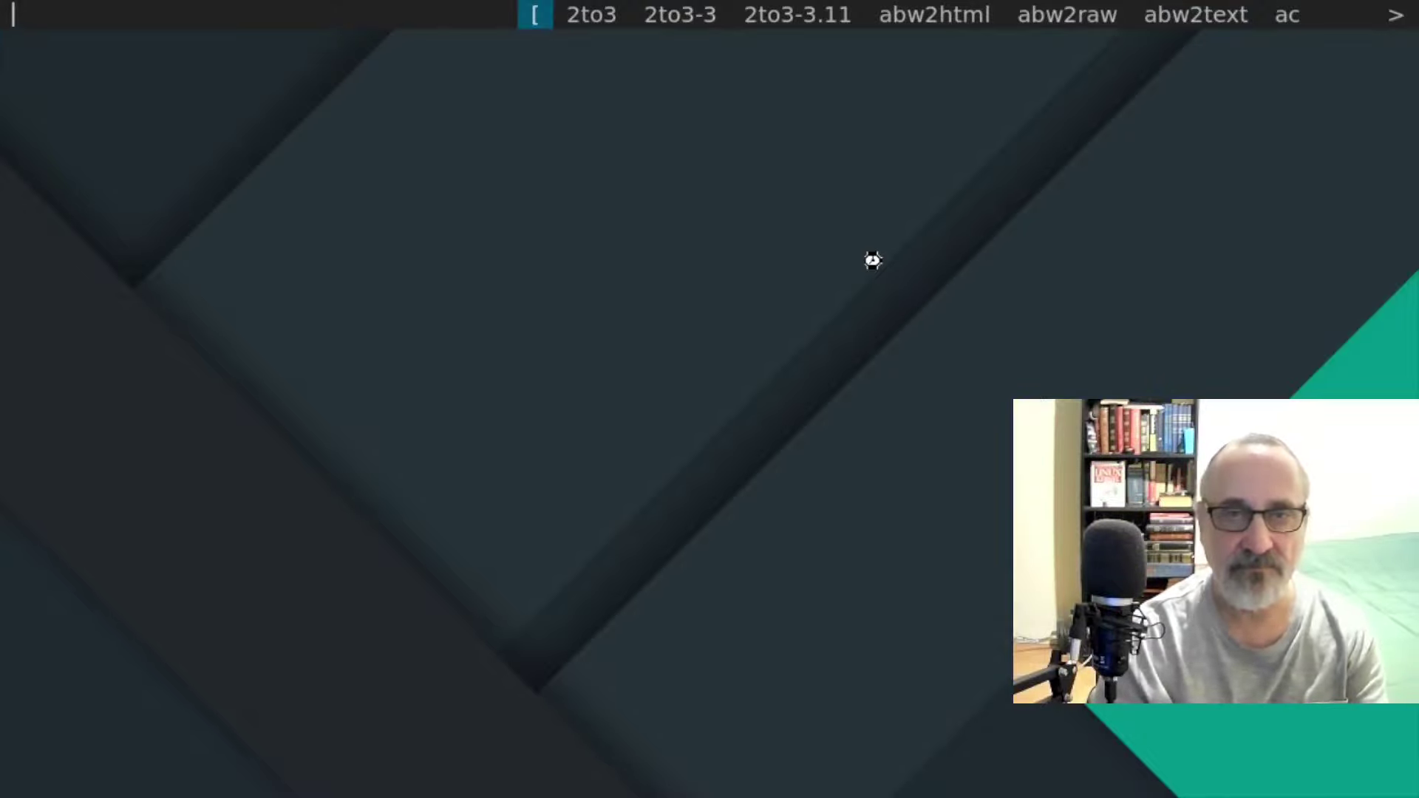
type("rhy")
key("Return")
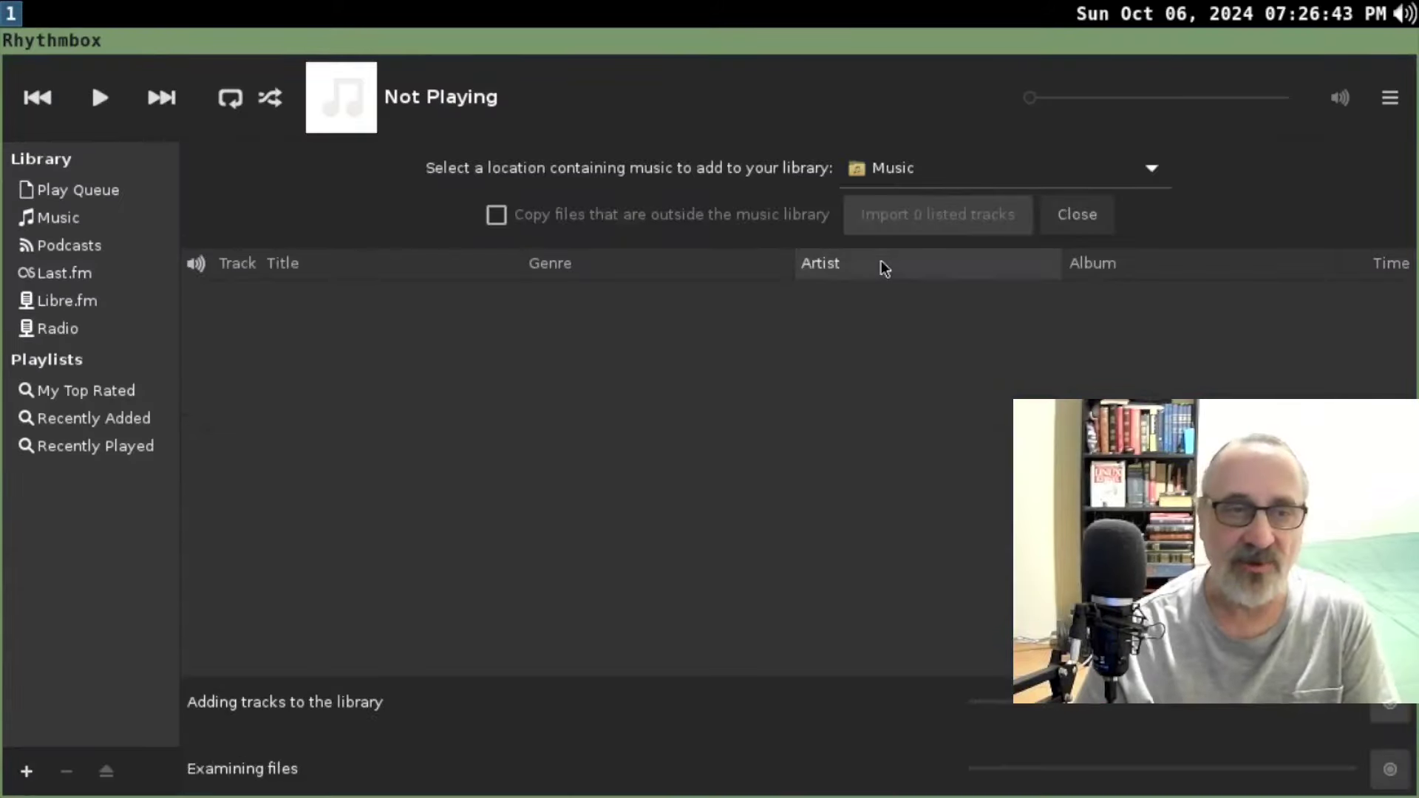
key("super+shift+q")
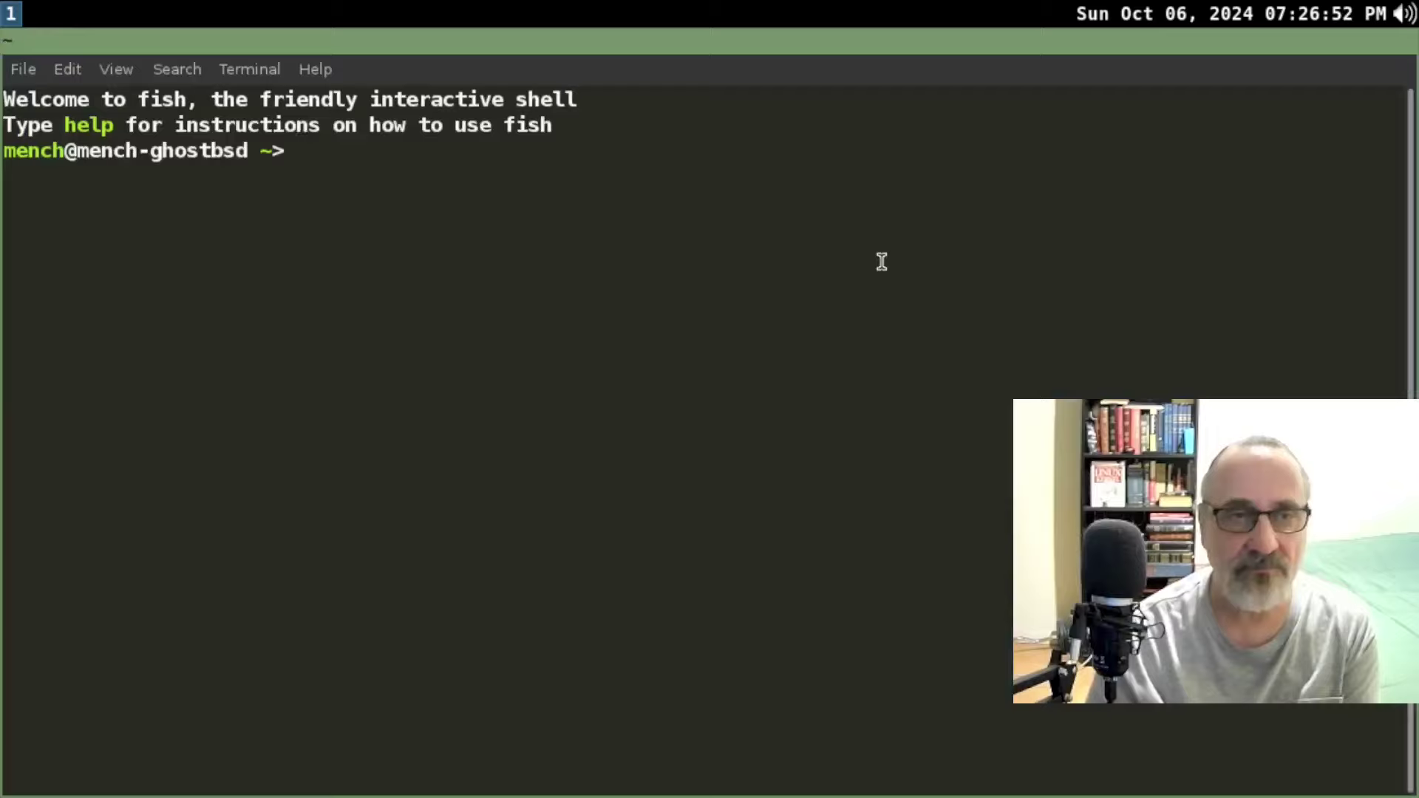
Step: Start zsh in the terminal, clear the screen and run htop
type("zsh")
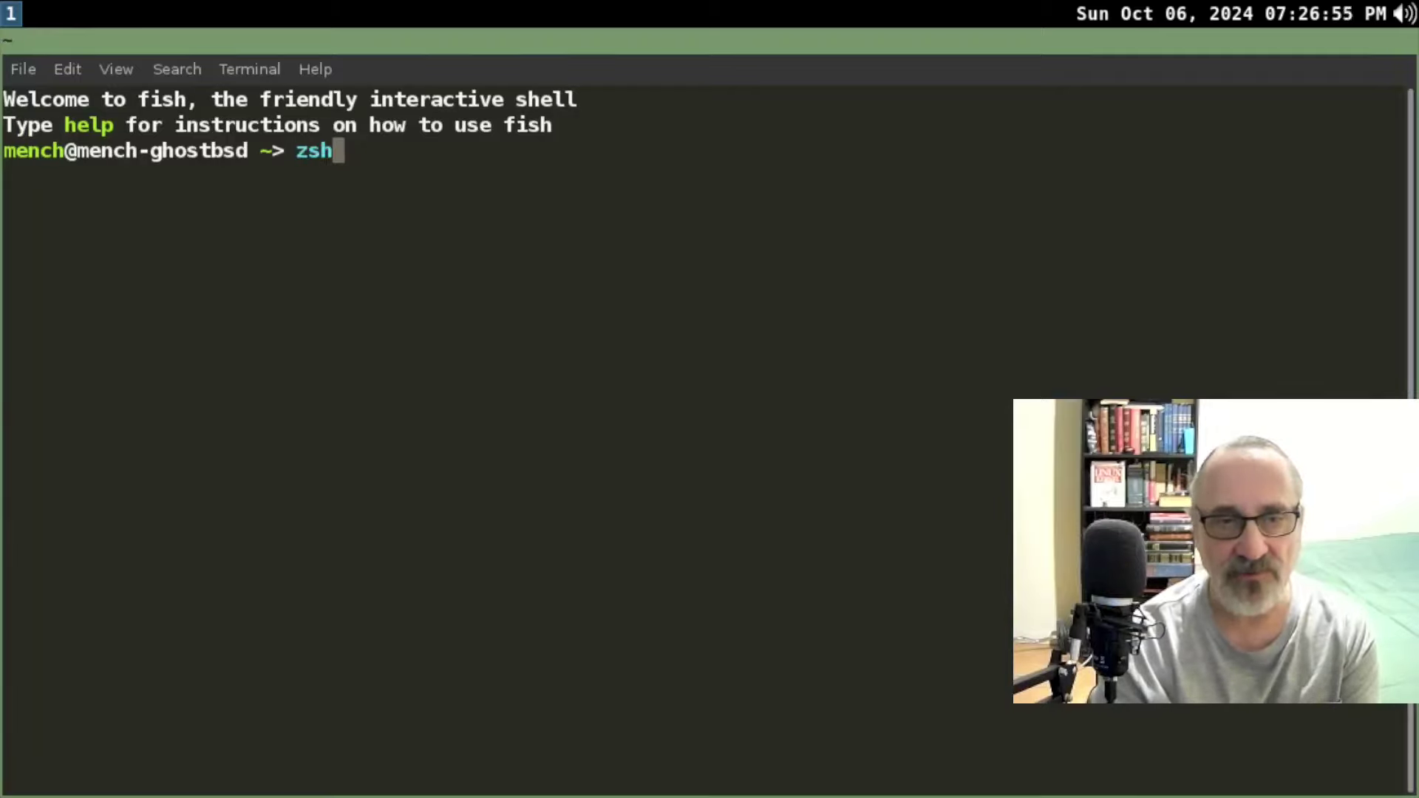
key("Return")
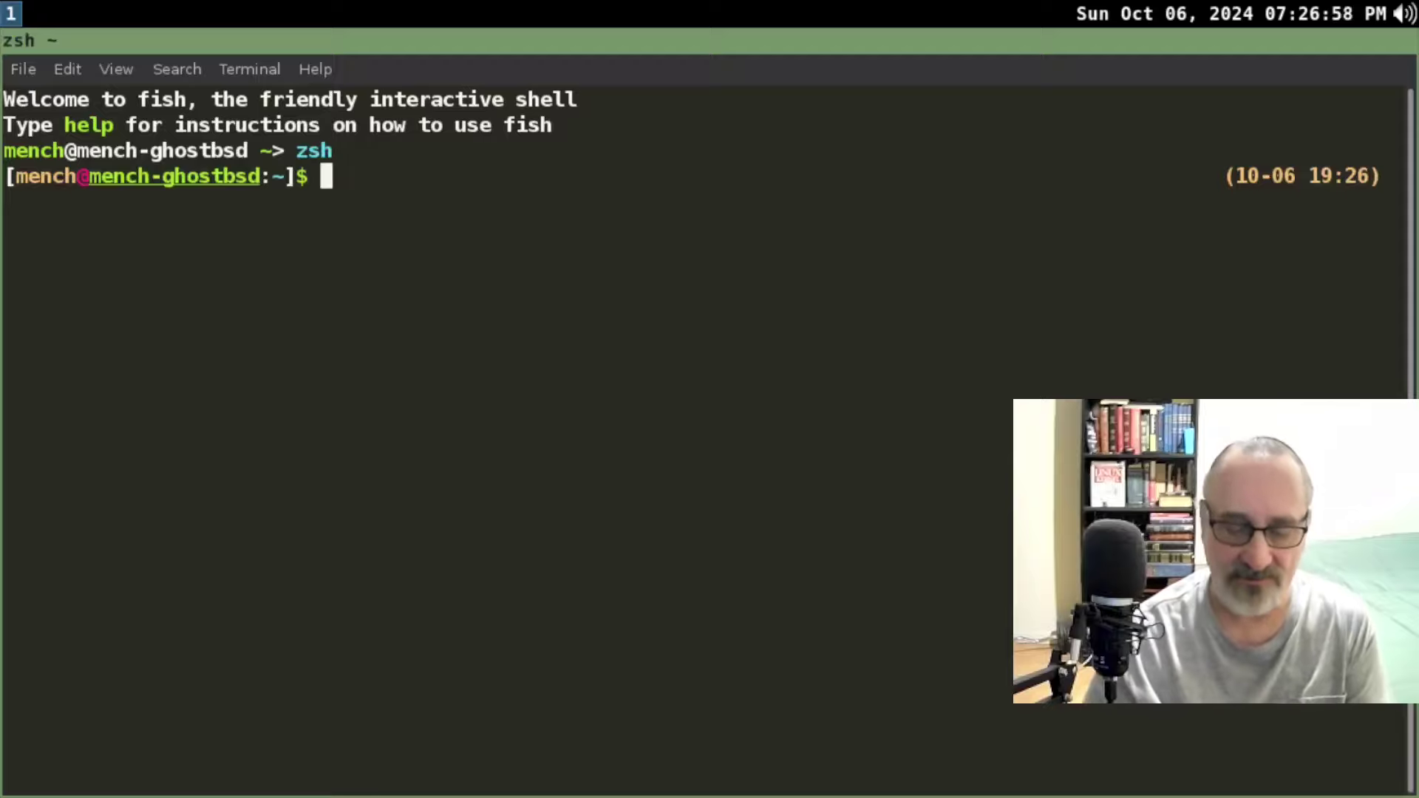
key("ctrl+l")
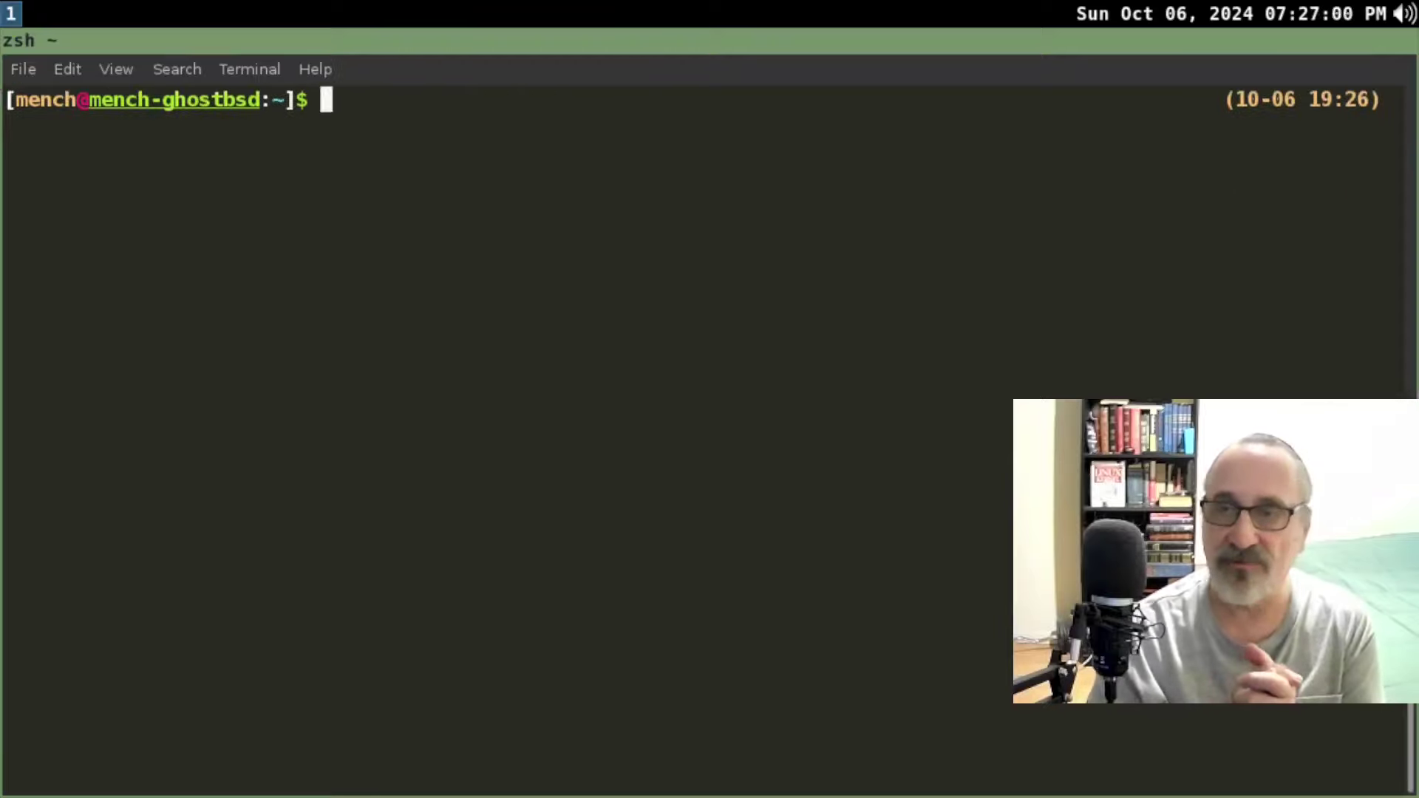
type("htop")
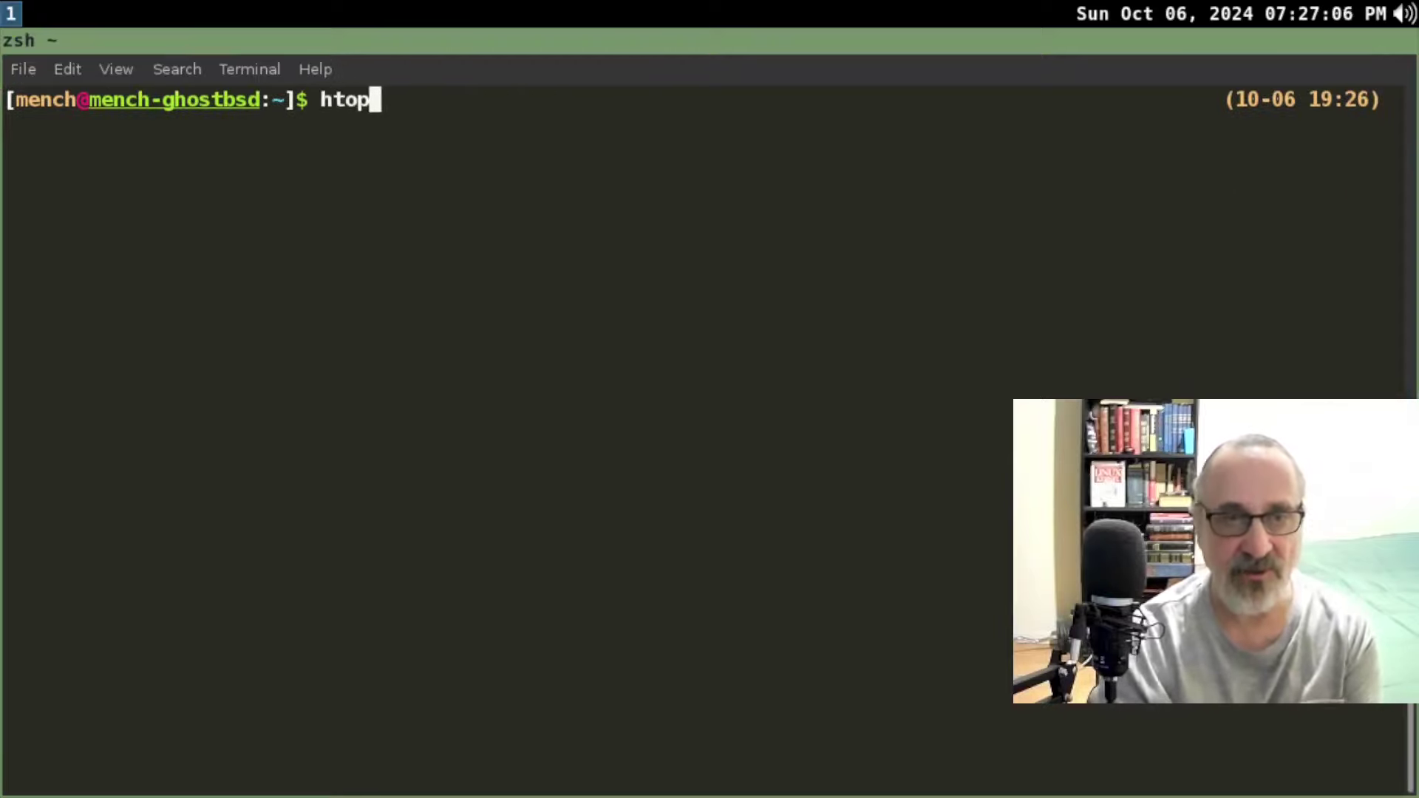
key("Return")
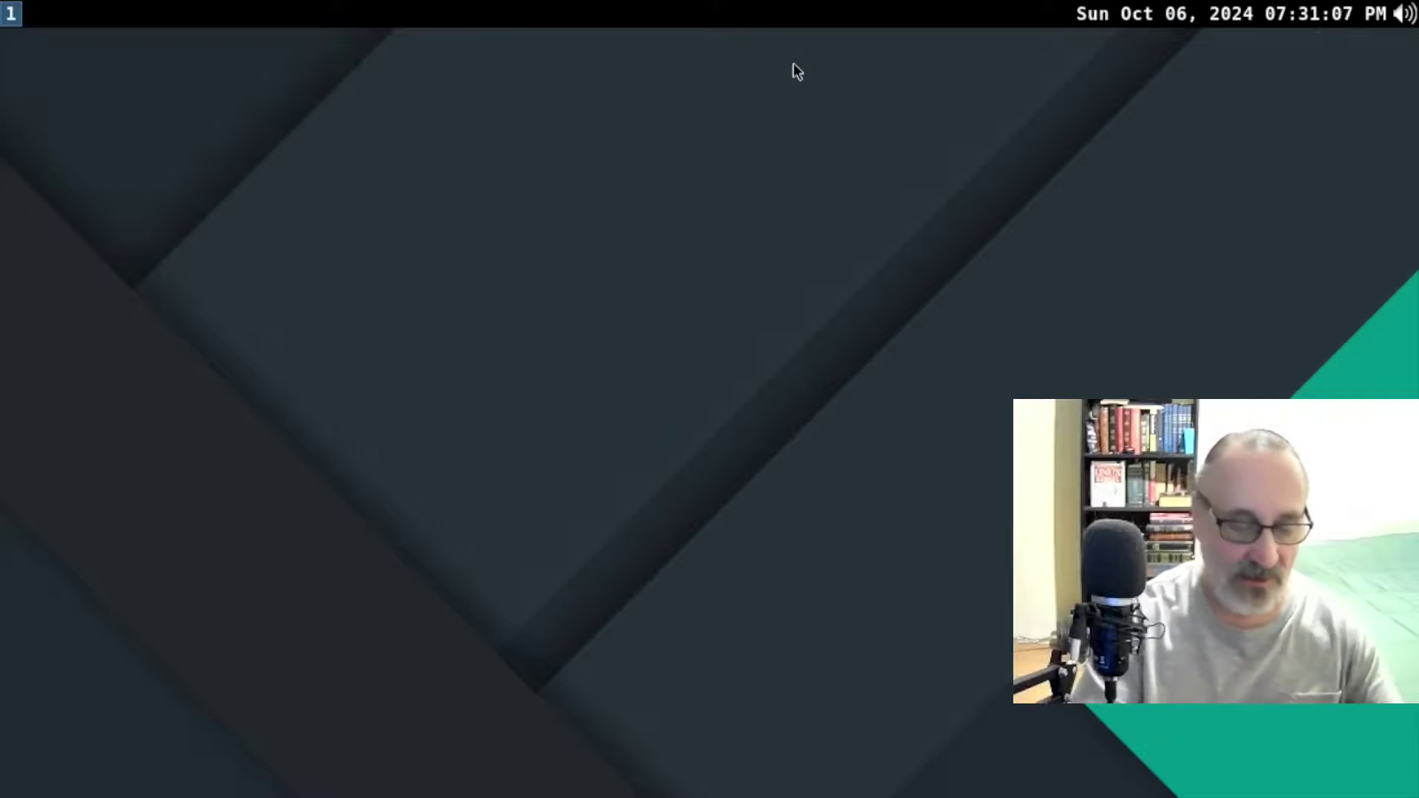
Step: Exit i3, log into a Qtile session from the greeter, then end Qtile
key("super+shift+e")
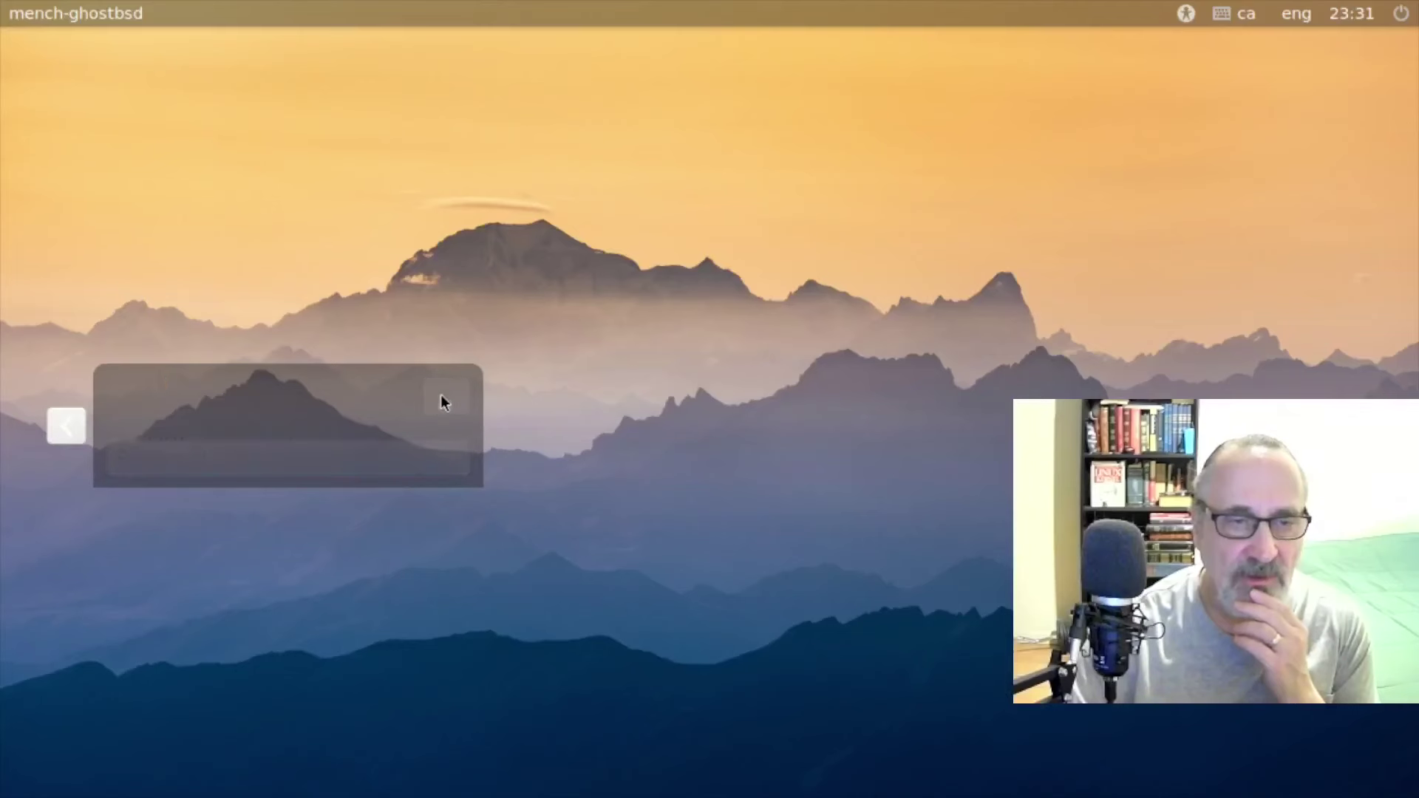
left_click(441, 395)
left_click(295, 473)
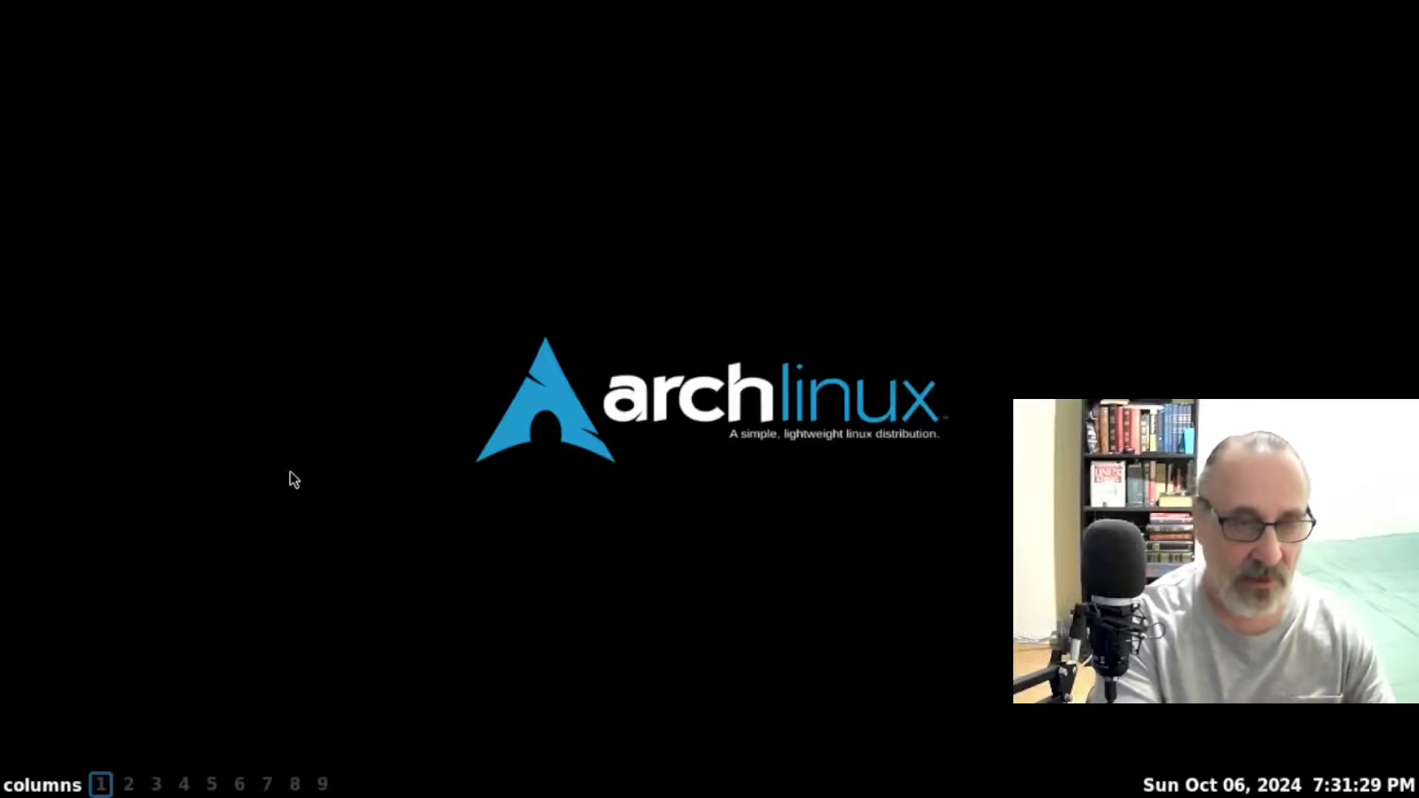
key("super+ctrl+q")
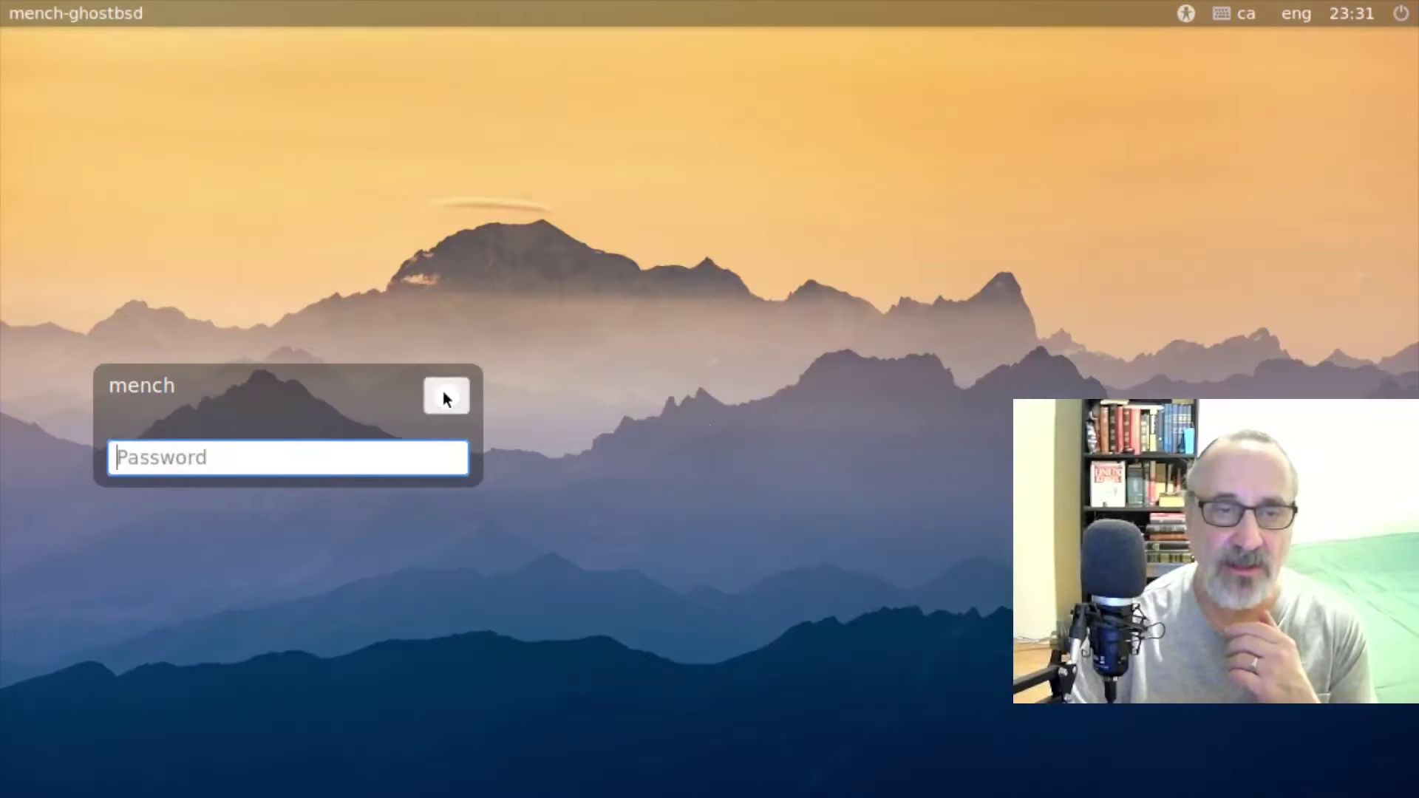
Step: Log into the MATE (Default) session with the account password
left_click(443, 398)
left_click(270, 440)
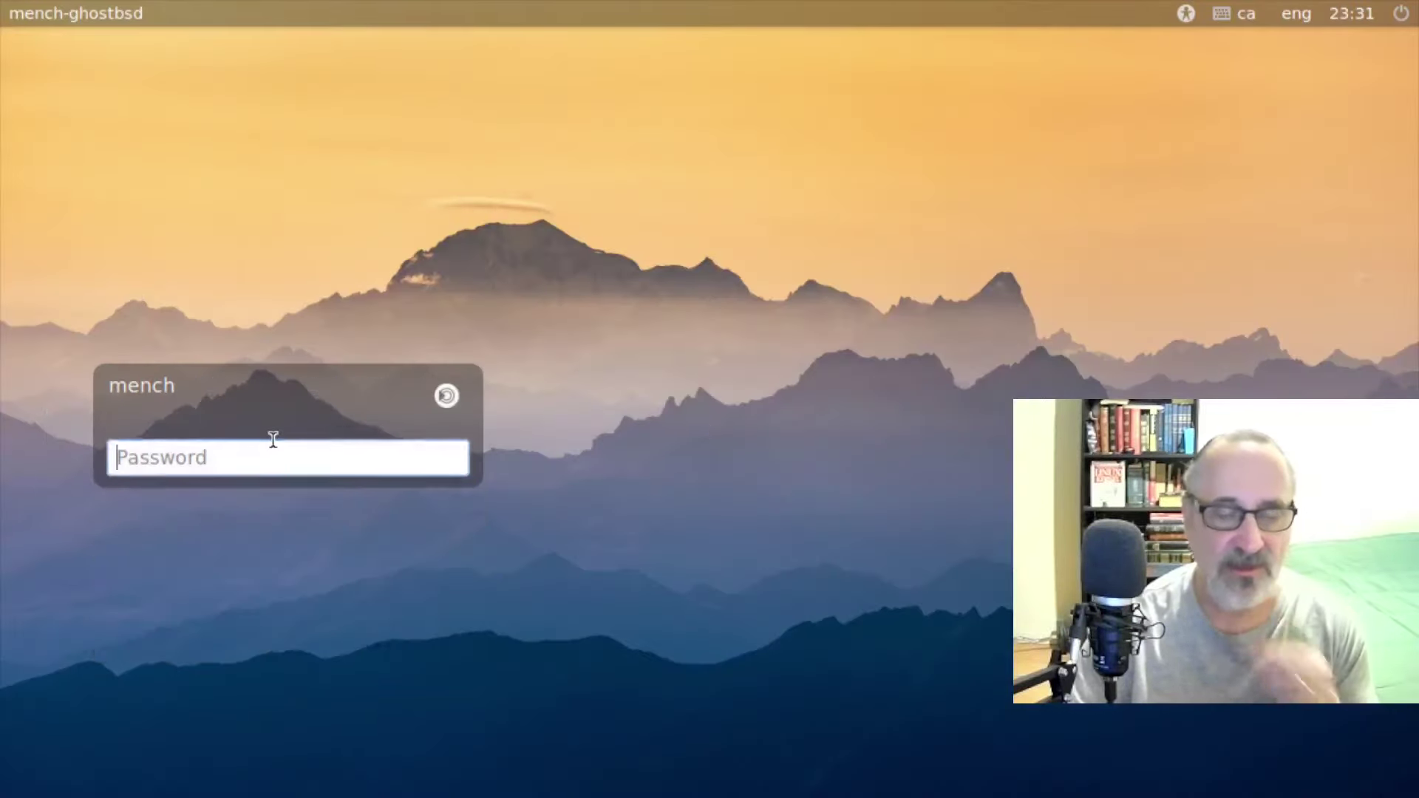
type("**")
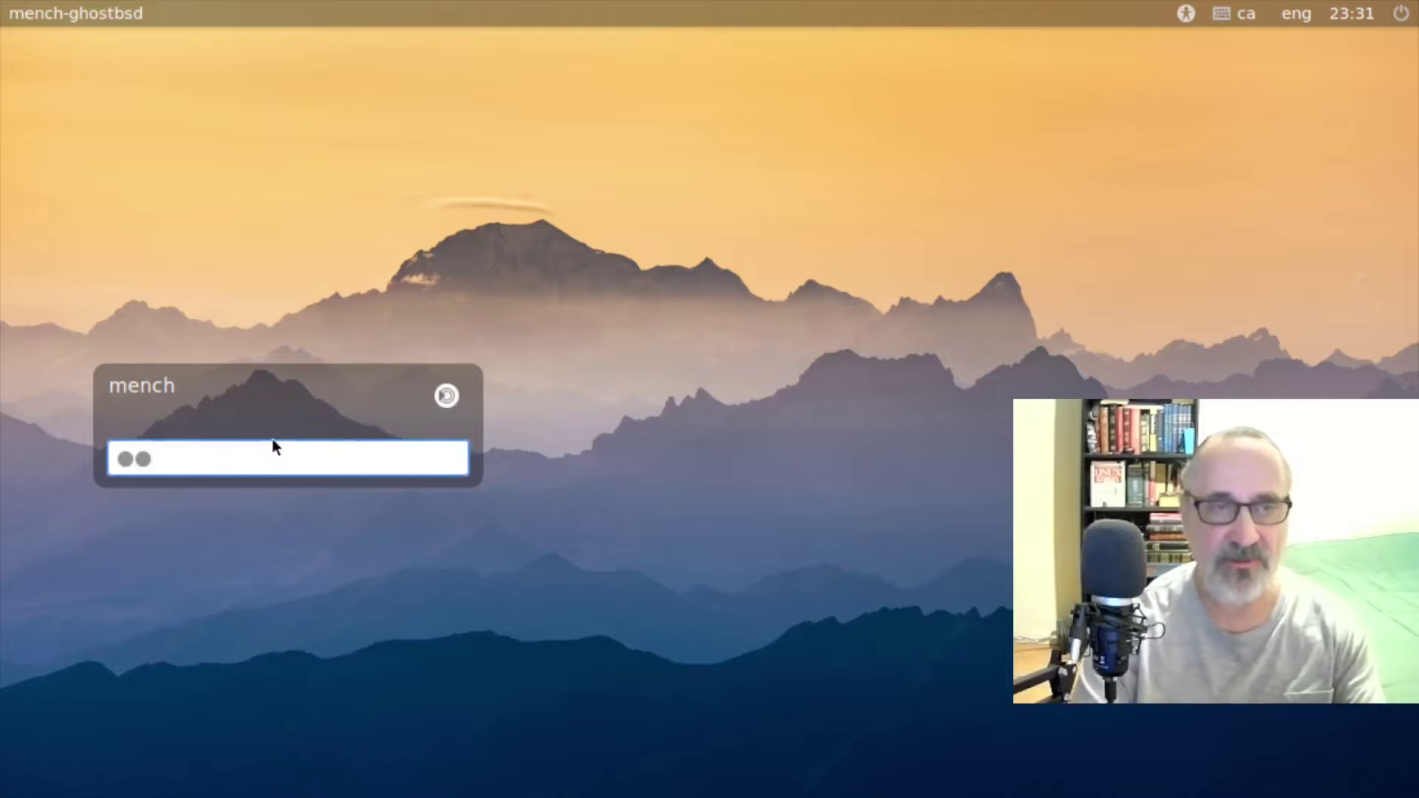
key("Return")
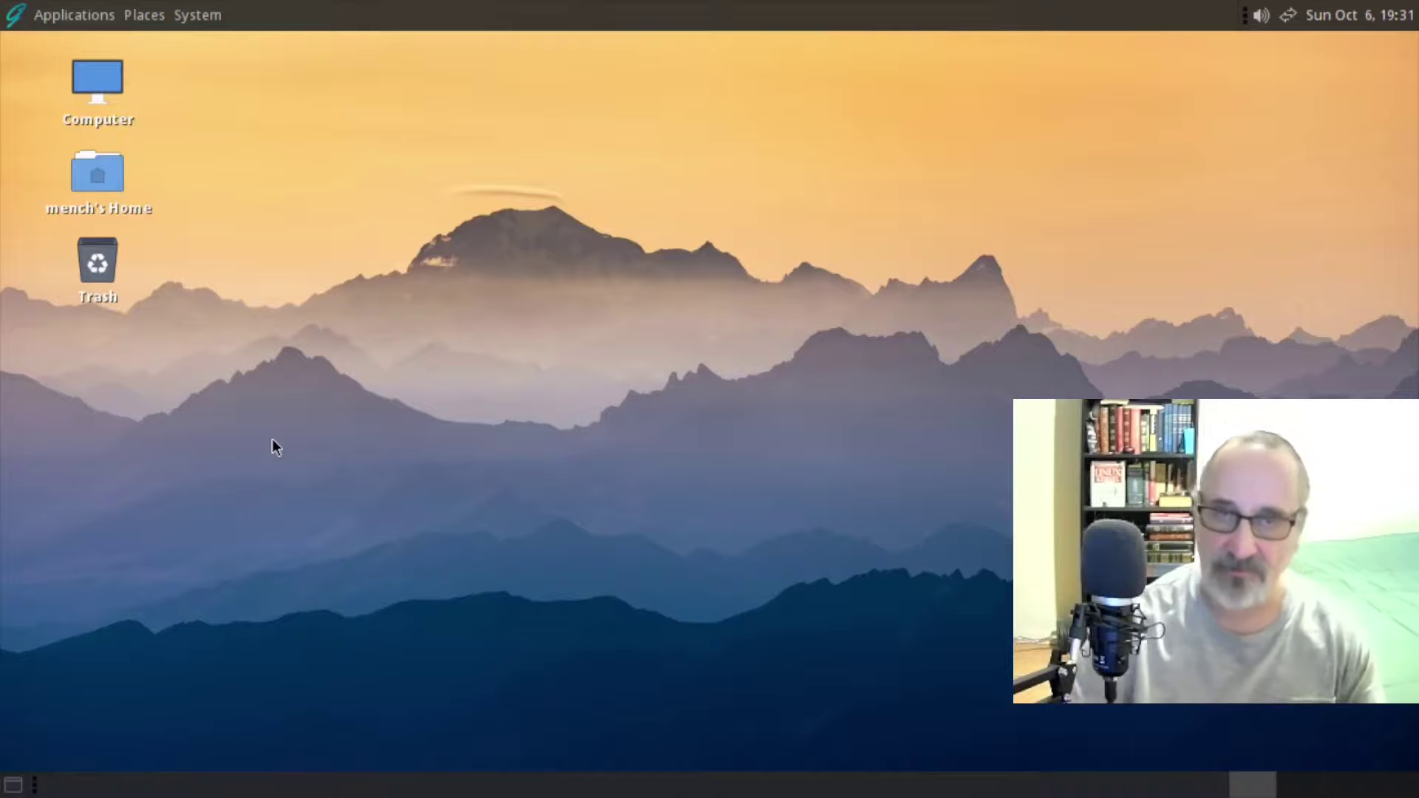
Step: Log out of MATE and log back in with the awesome session selected
left_click(201, 16)
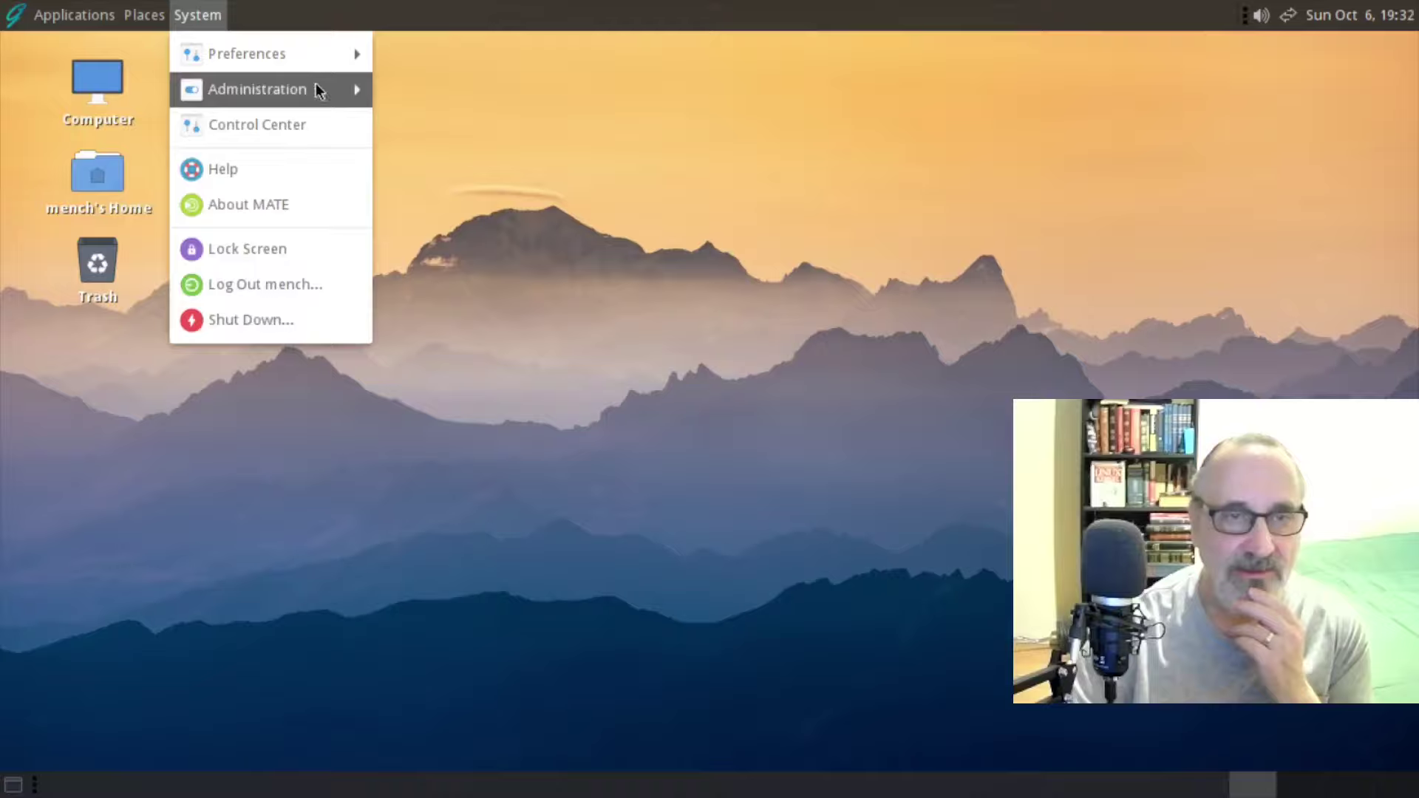
left_click(286, 290)
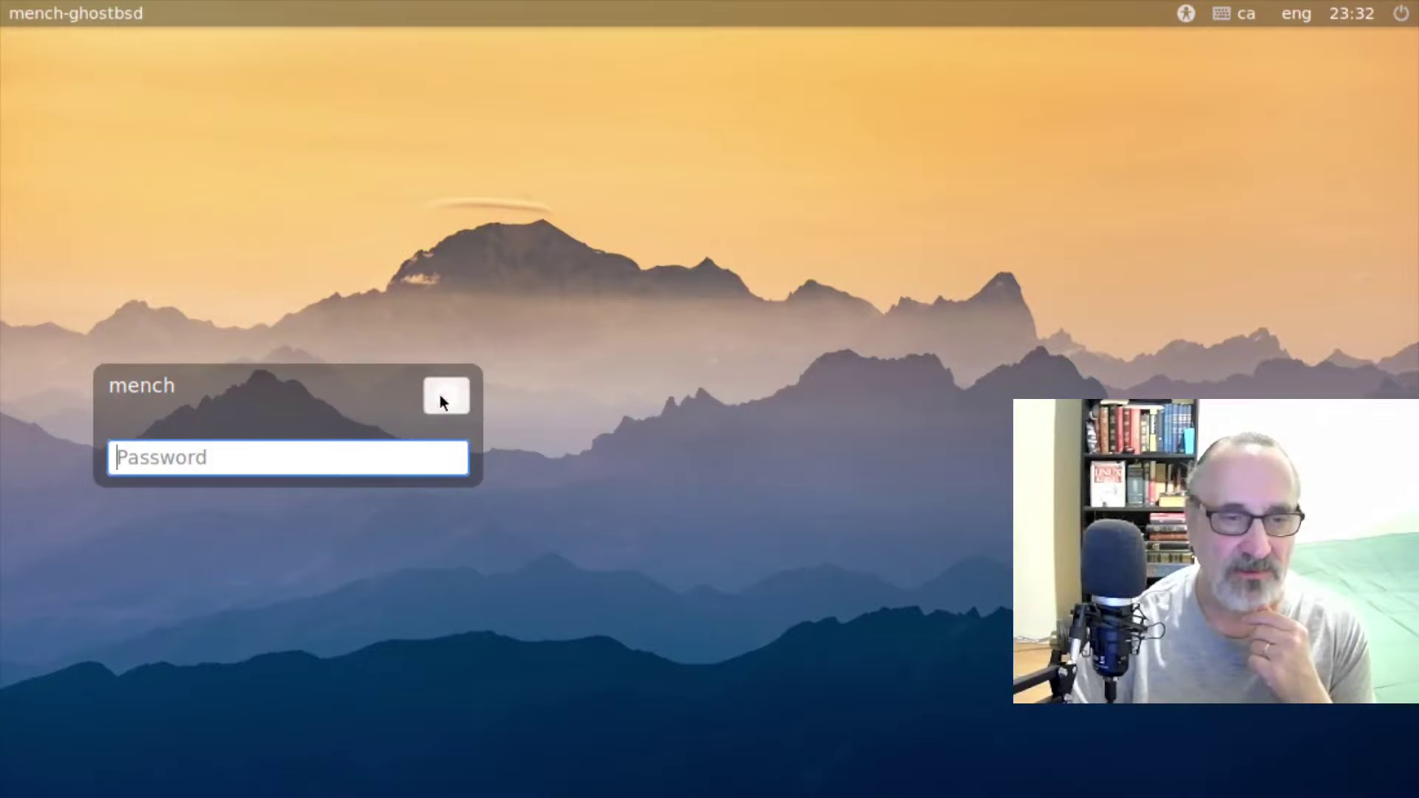
left_click(442, 398)
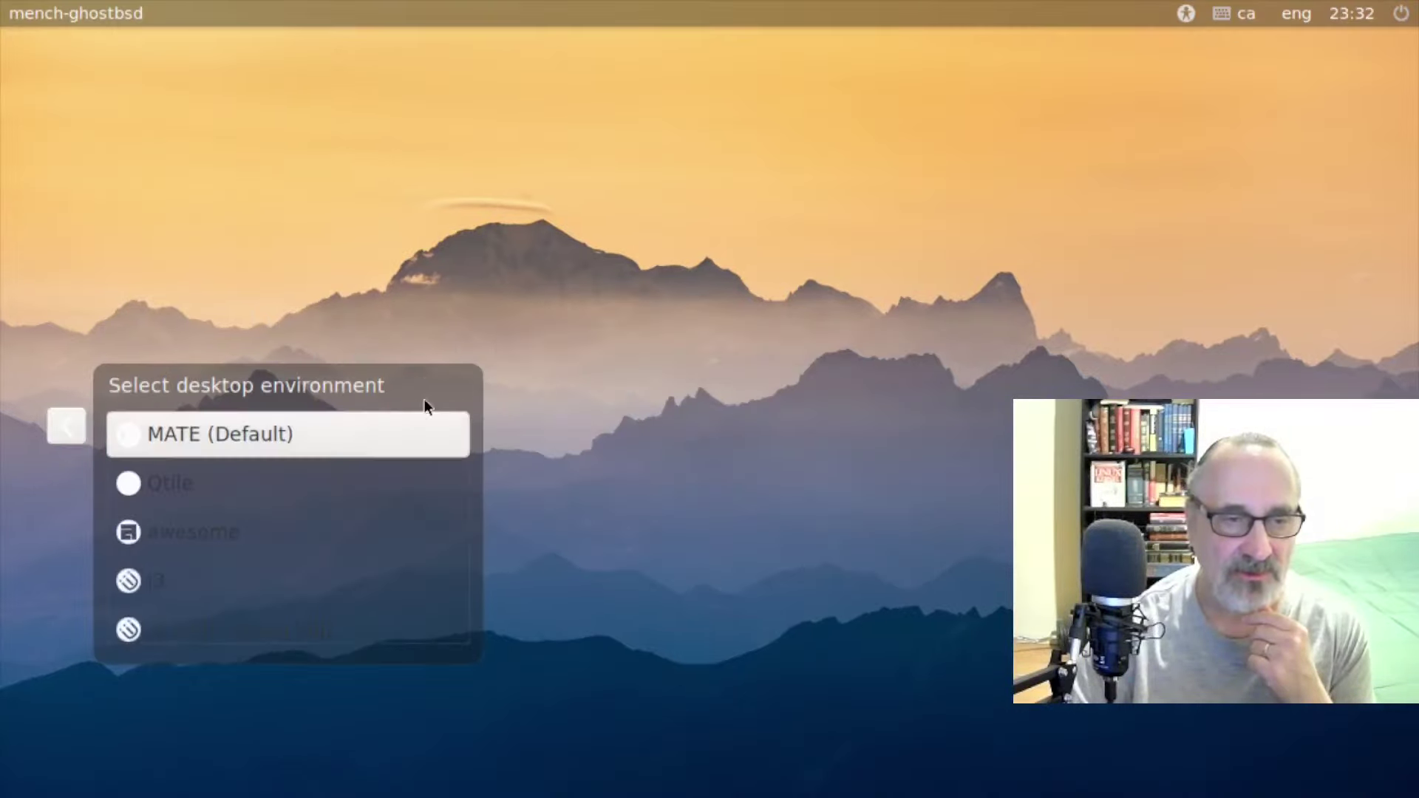
left_click(208, 532)
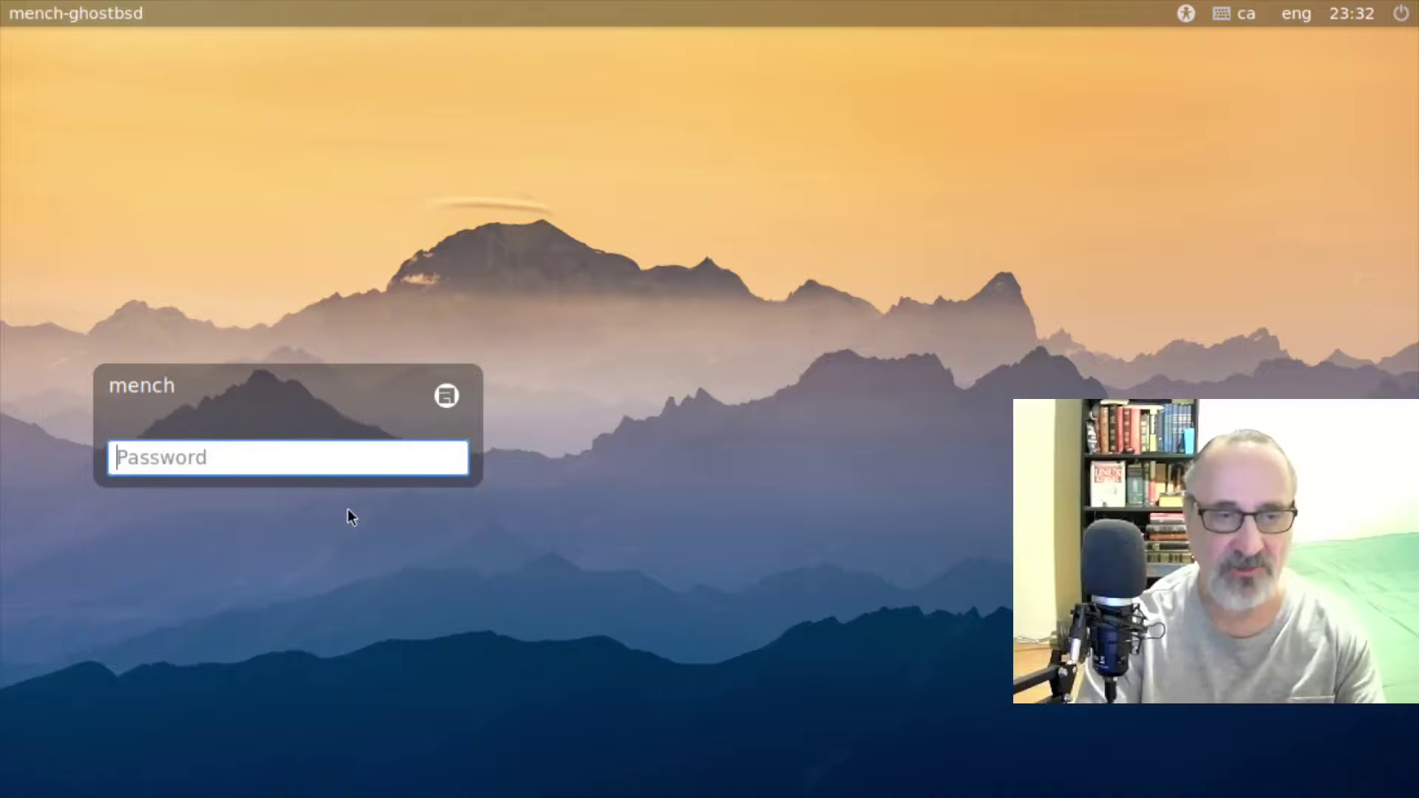
type("••")
key("Return")
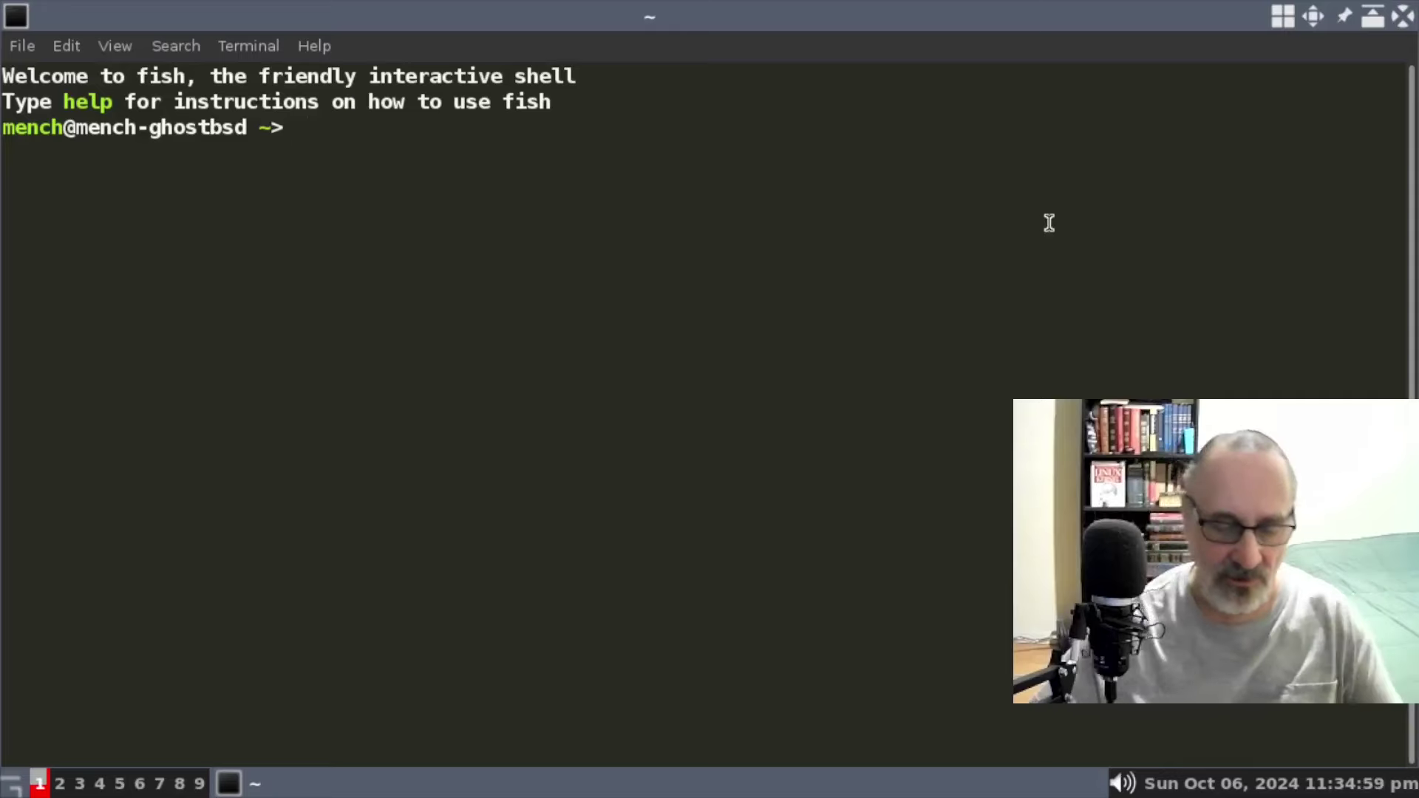
Step: Switch the terminal from fish to the zsh shell
type("sudo T")
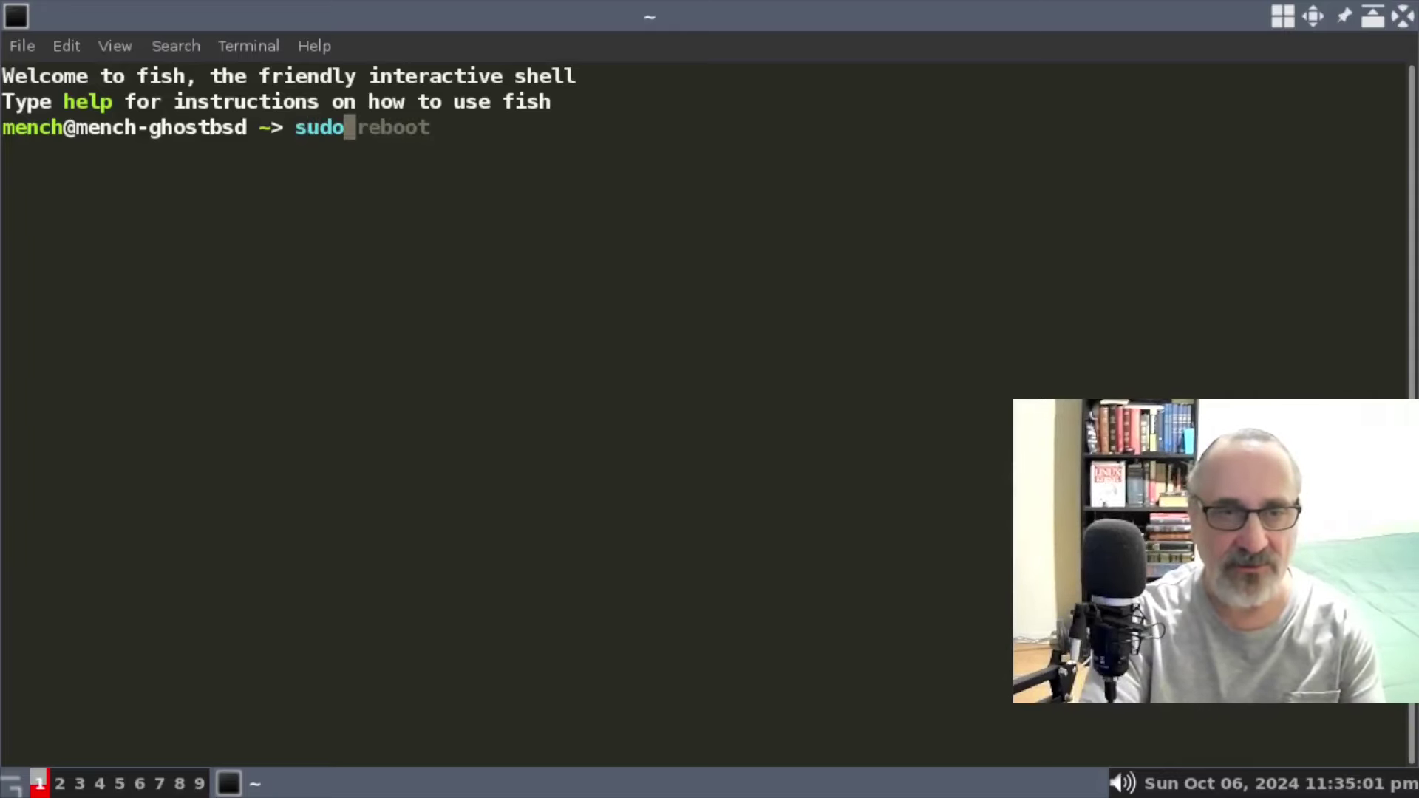
key("BackSpace")
key("BackSpace")
key("BackSpace")
key("BackSpace")
key("BackSpace")
key("BackSpace")
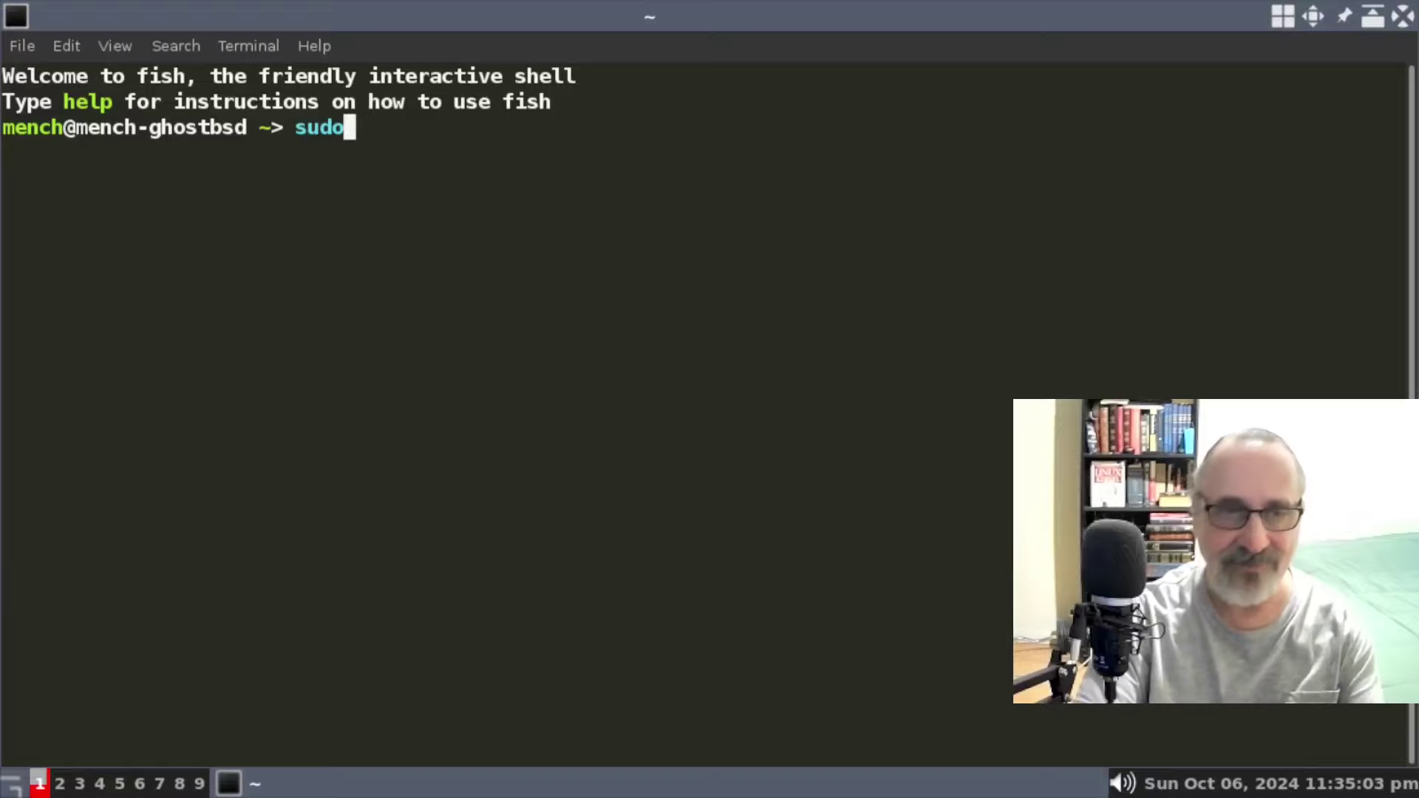
type("zsh")
key("Return")
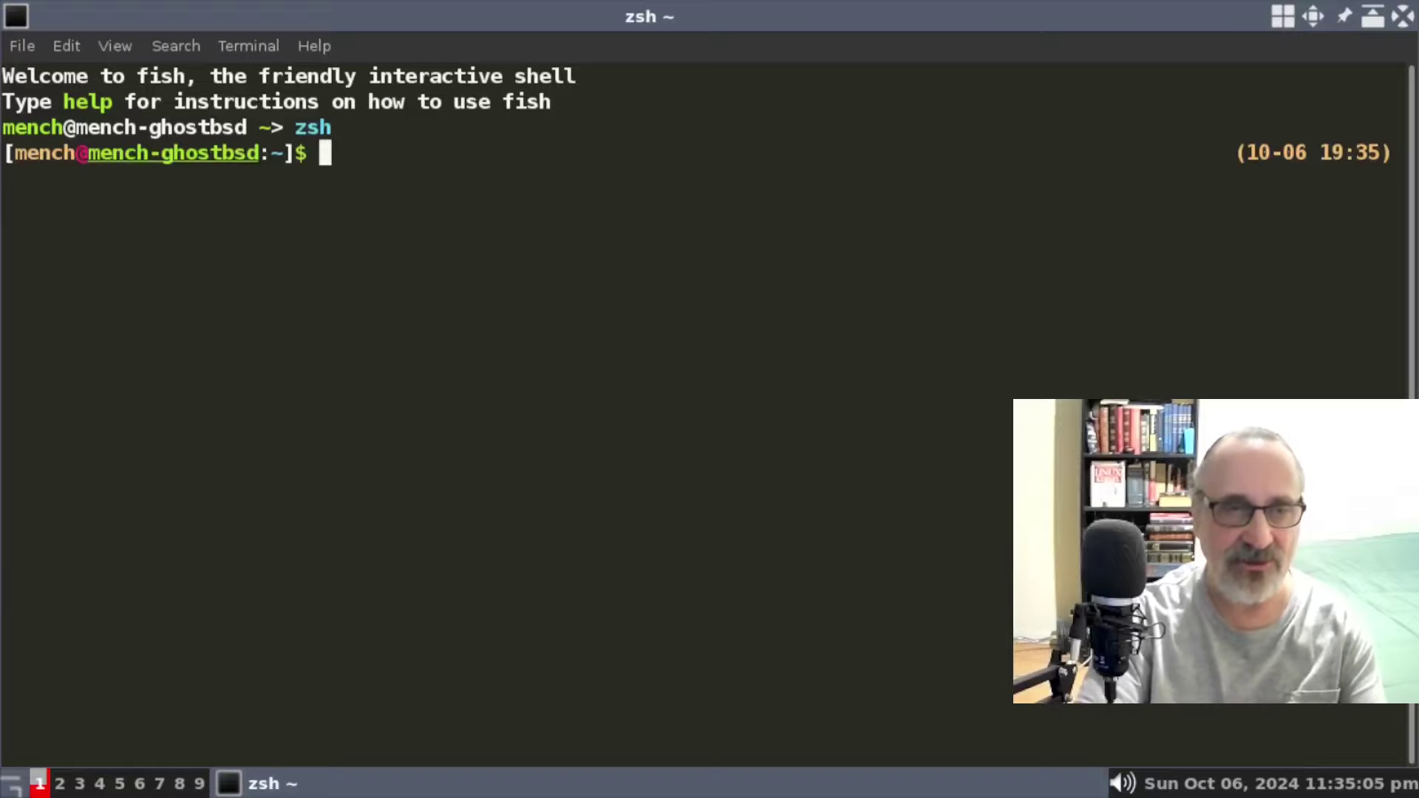
Step: Run sudo tzsetup and choose America > Canada > Eastern - ON & QC, accepting EDT
type("sudo t")
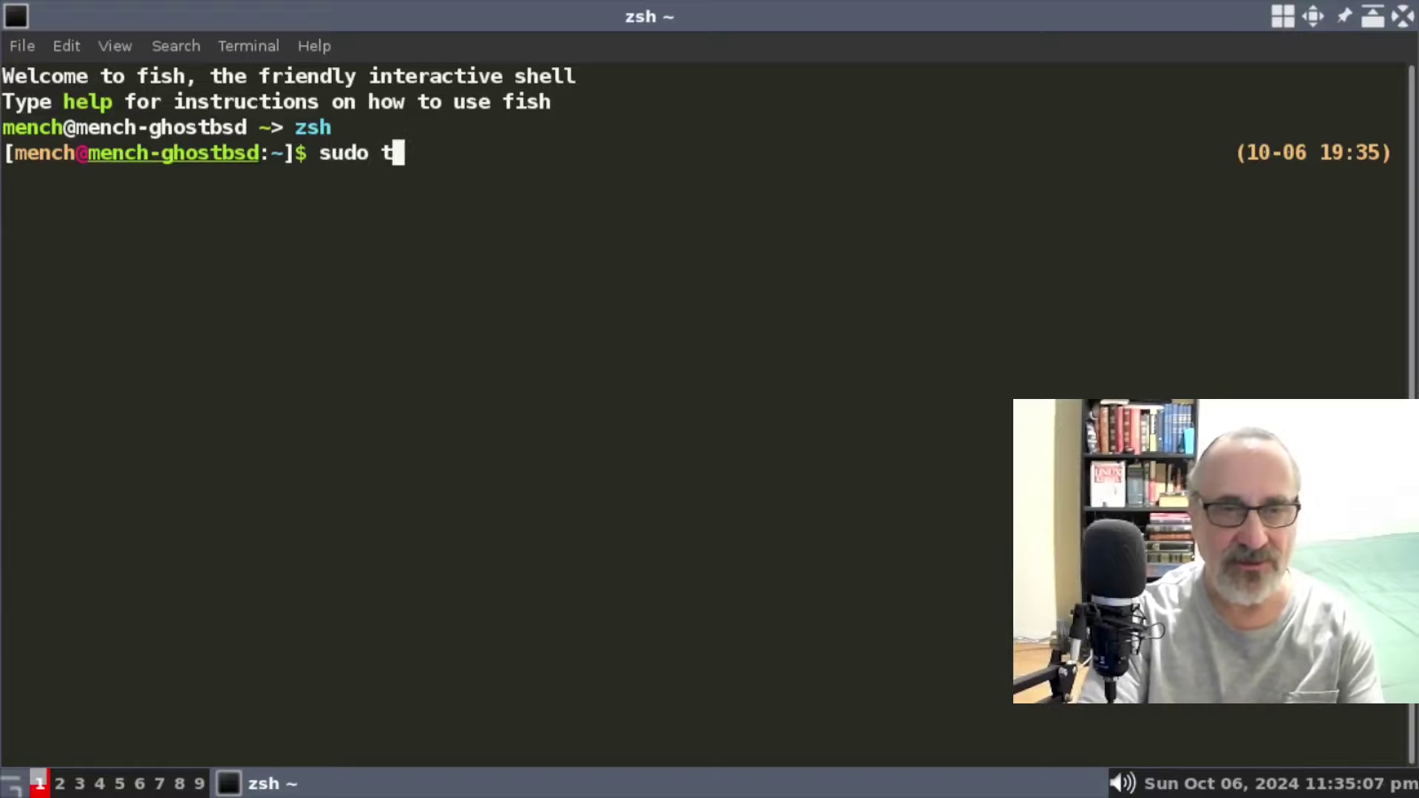
type("zset")
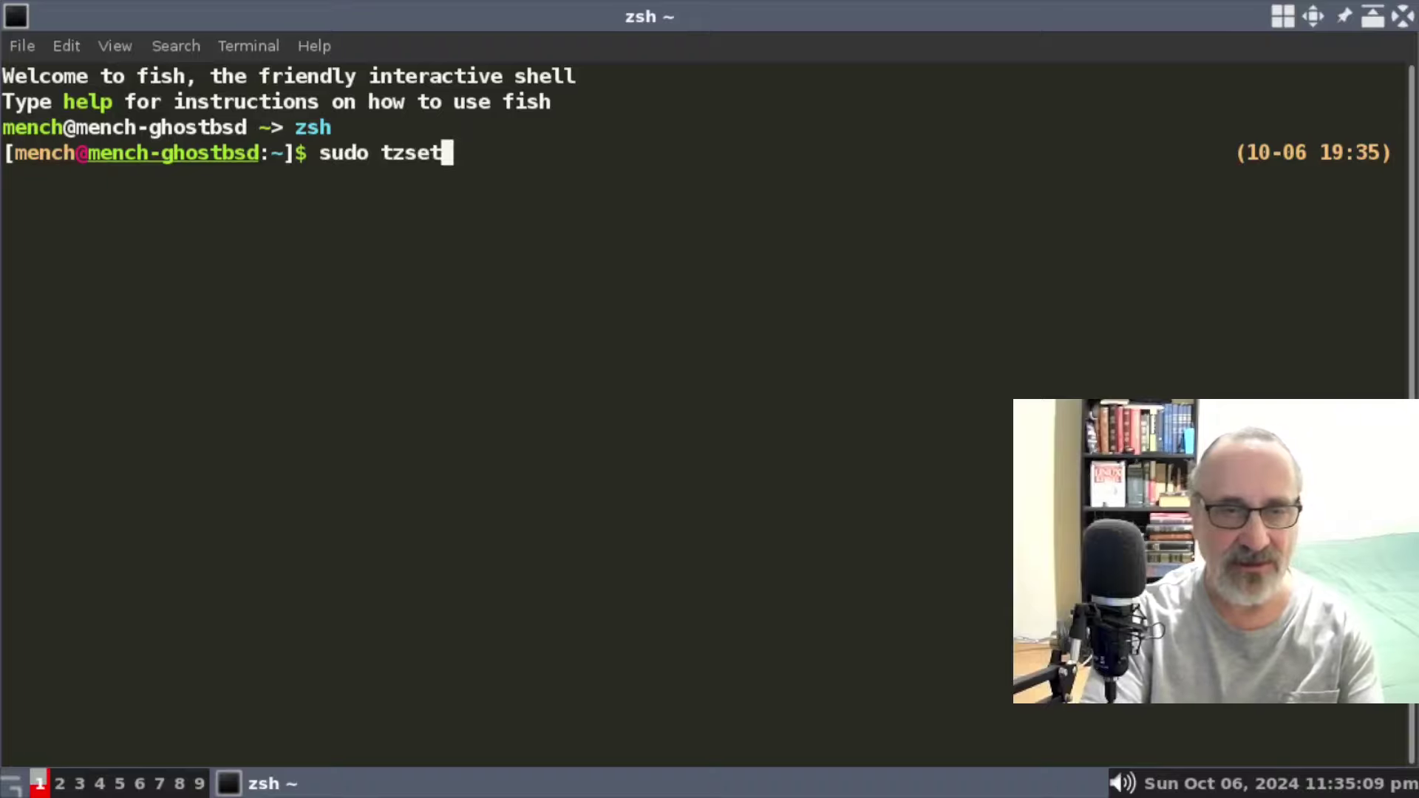
type("up")
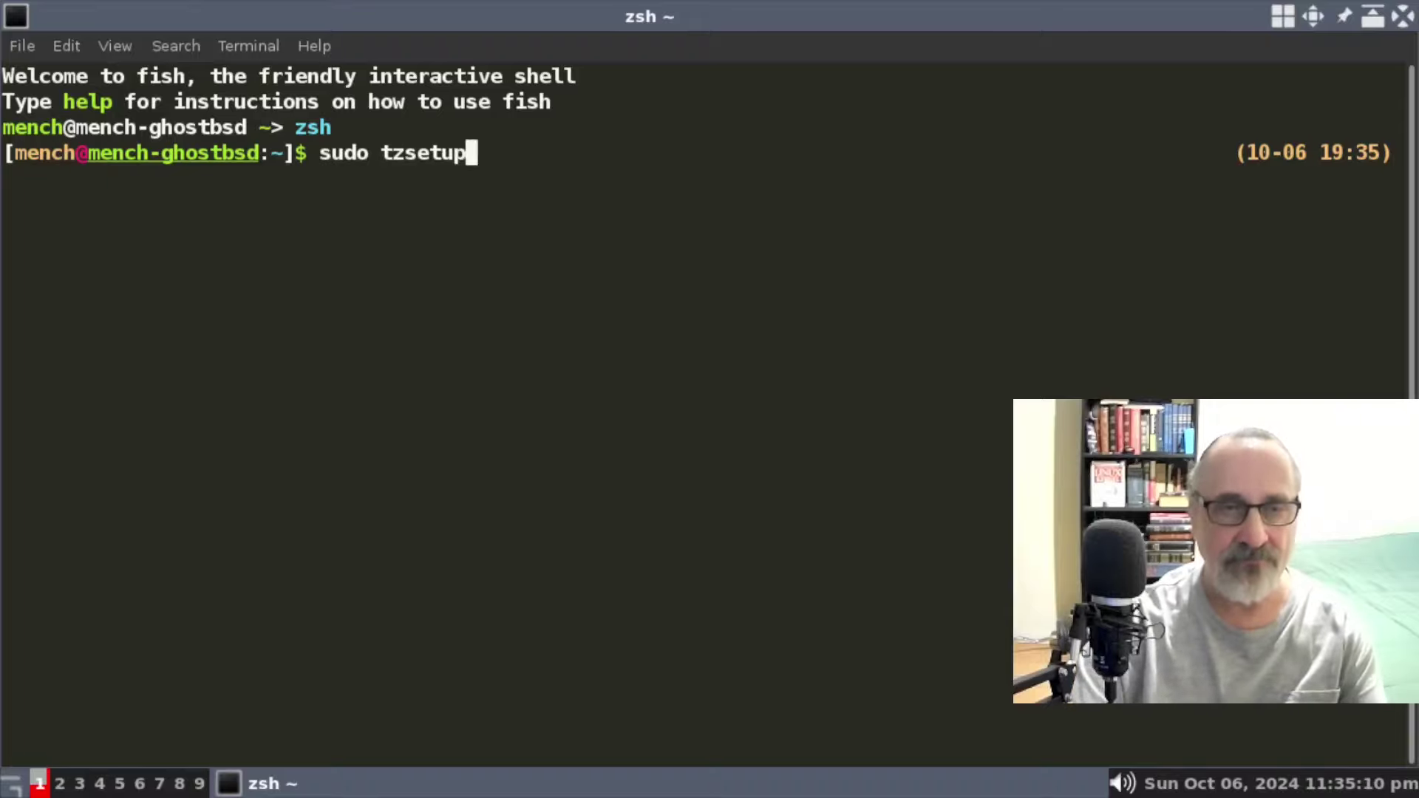
key("Return")
key("Return")
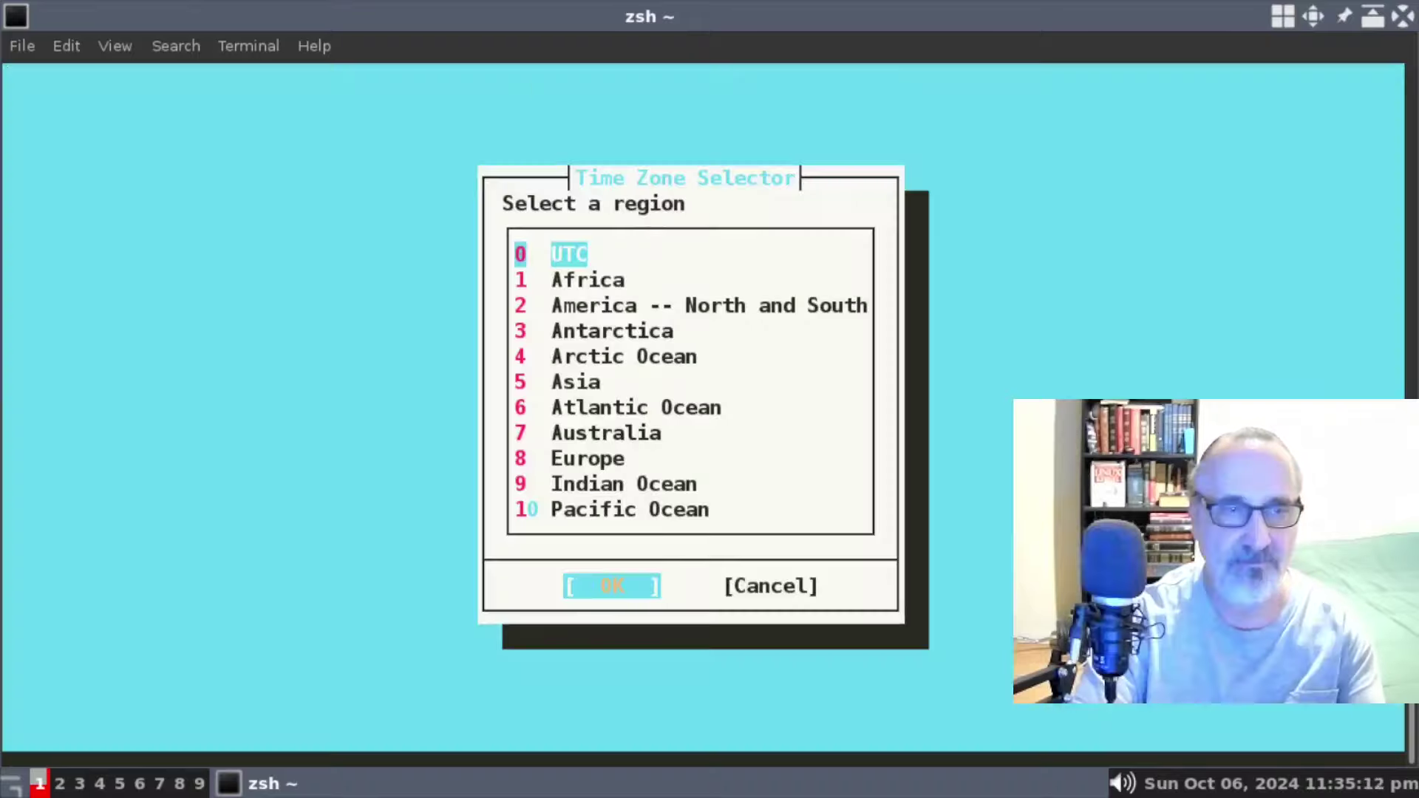
key("Down")
key("Down")
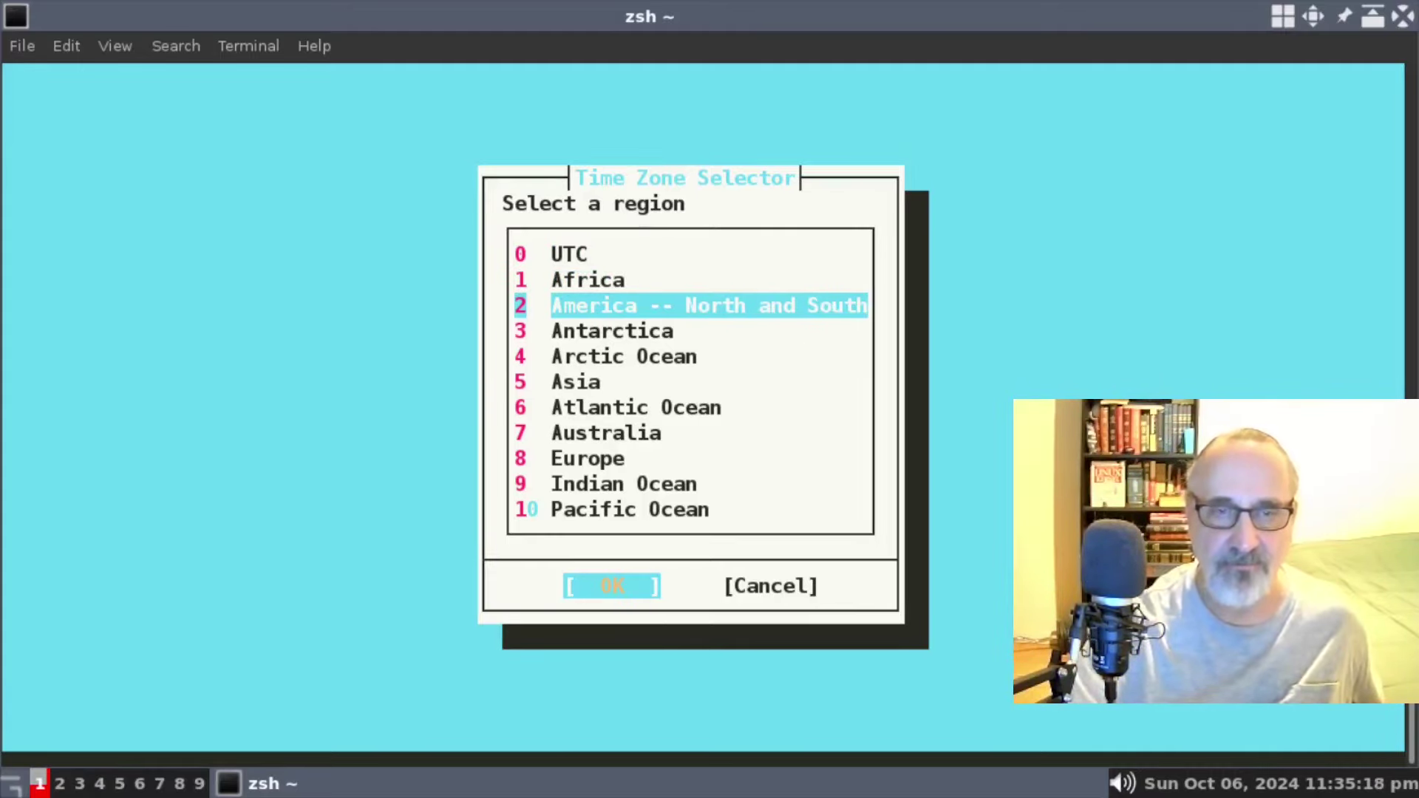
key("Return")
key("Down")
key("Down")
key("Down")
key("Down")
key("Down")
key("Down")
key("Down")
key("Down")
key("Down")
key("Down")
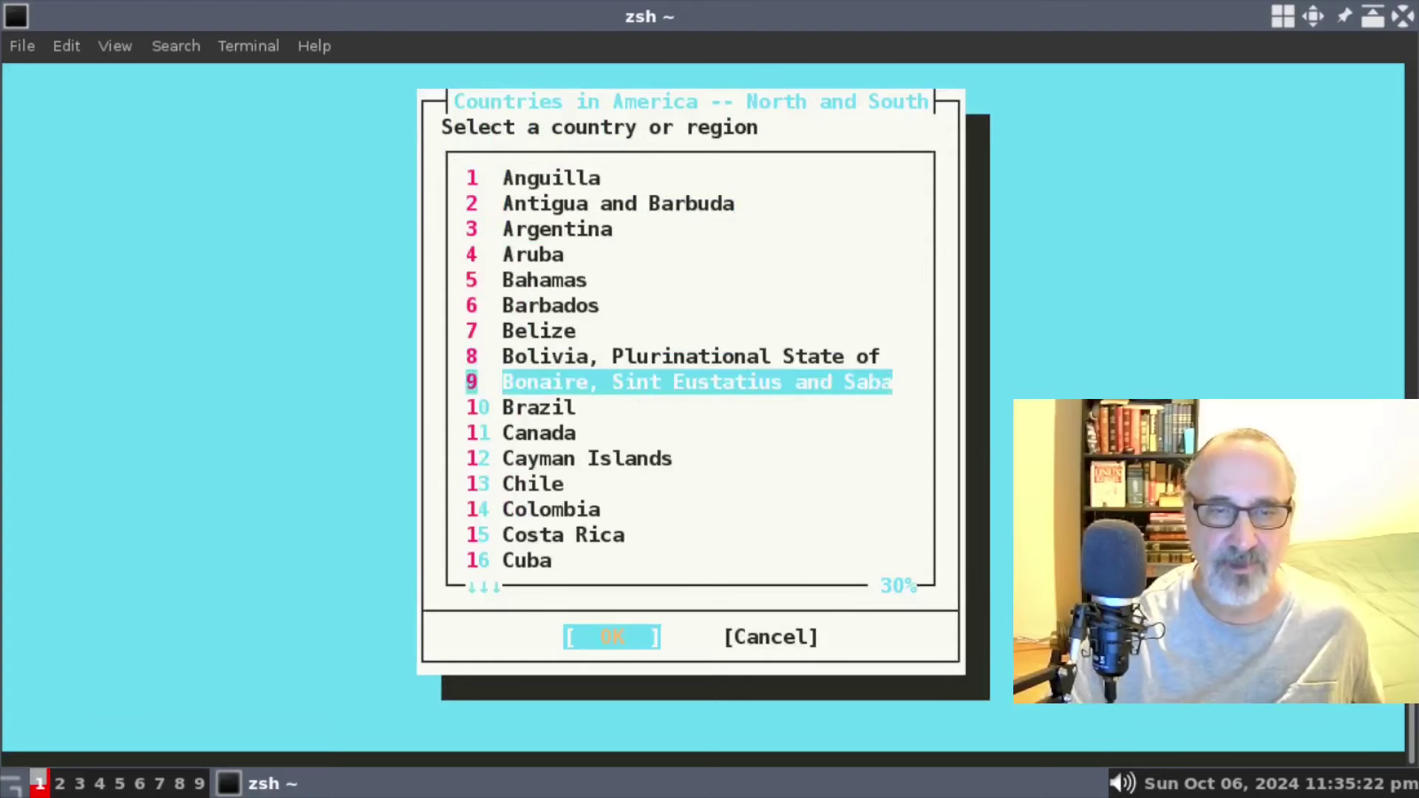
key("Return")
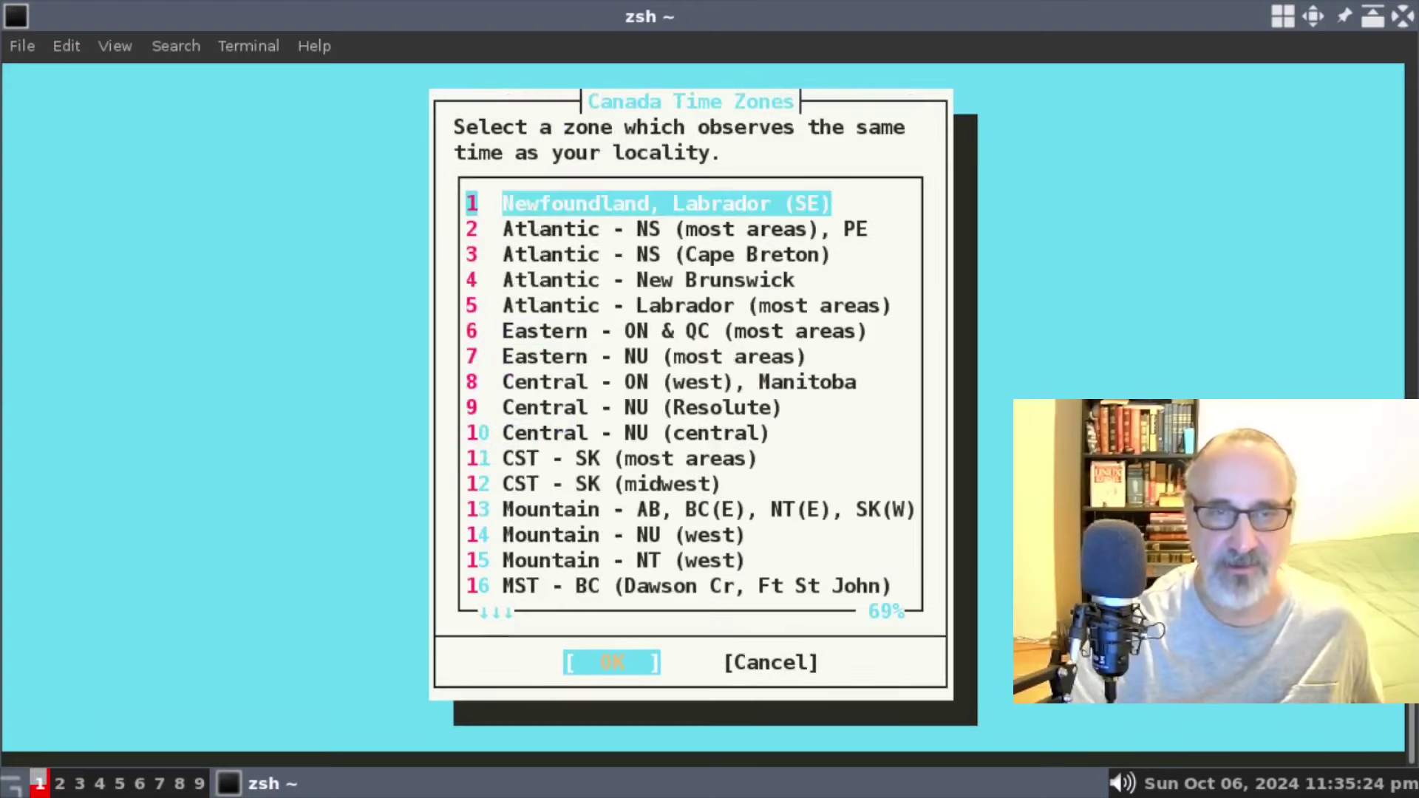
key("Down")
key("Down")
key("Down")
key("Down")
key("Down")
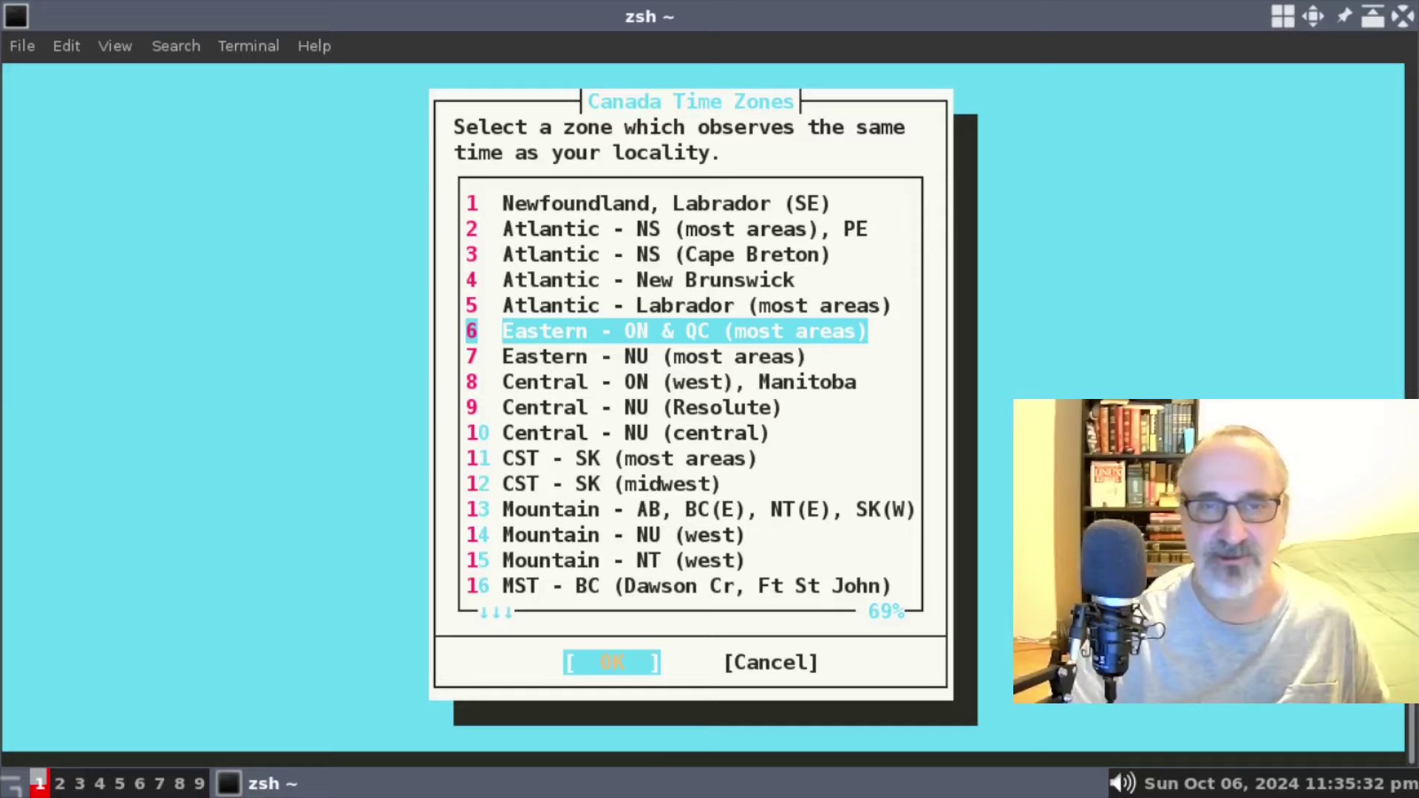
key("Return")
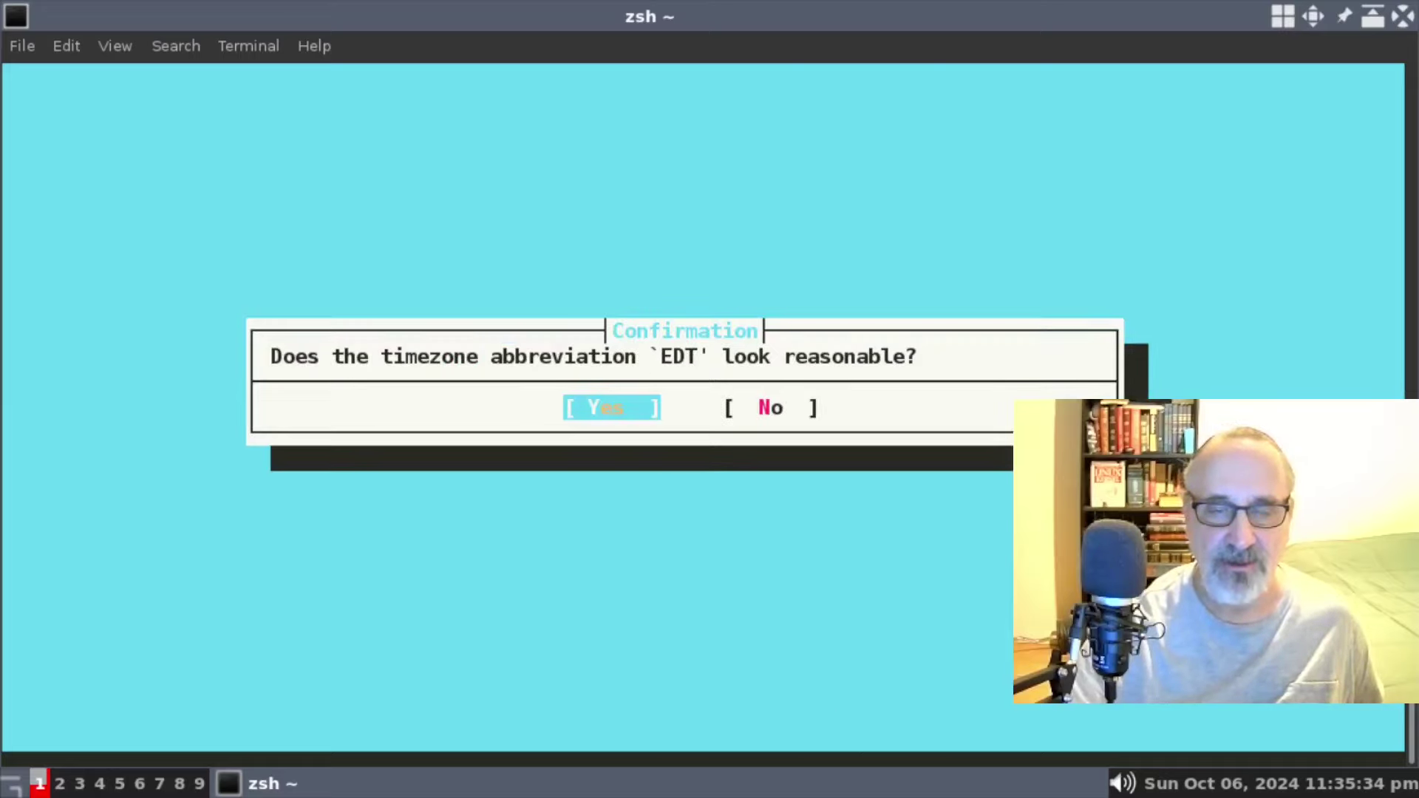
key("Return")
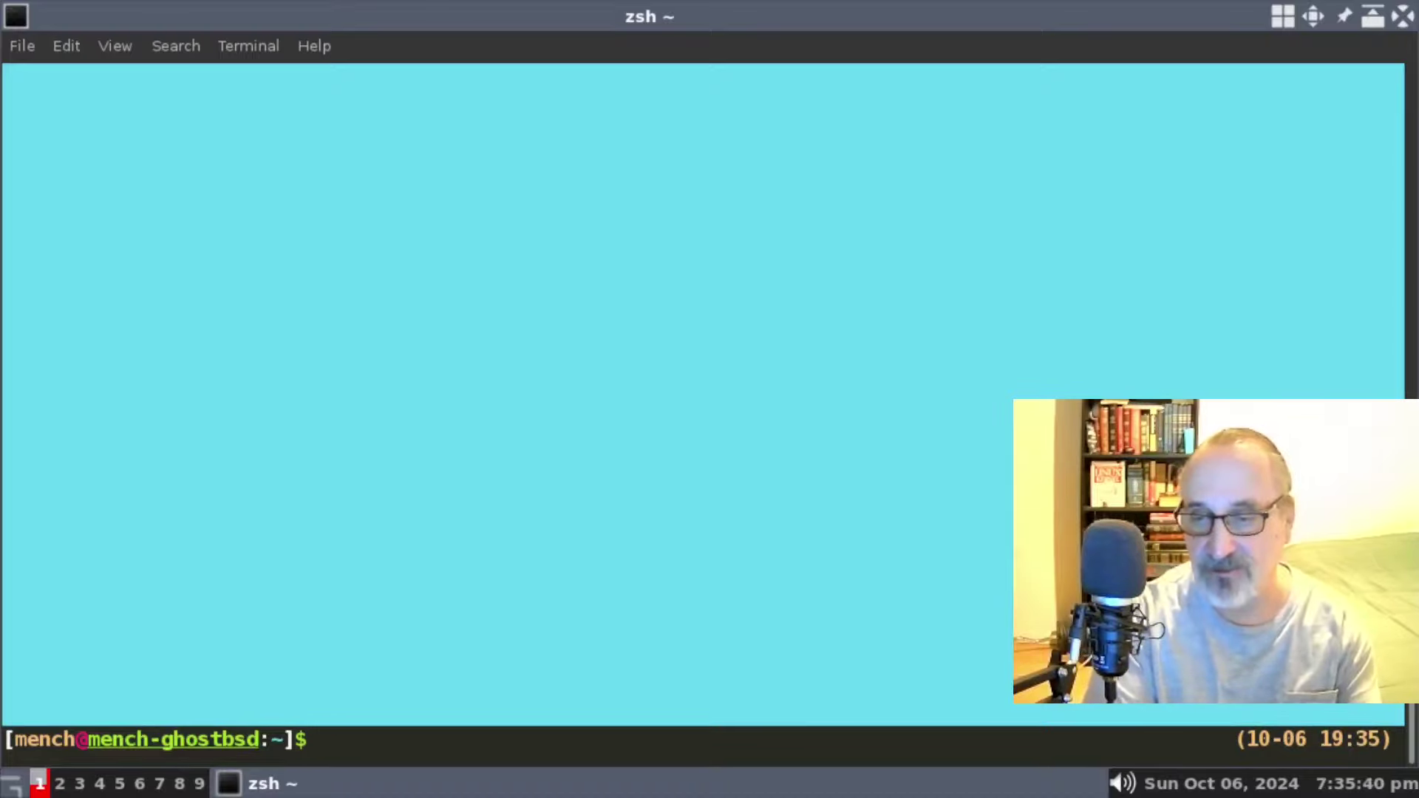
Step: Type the sudo reboot command at the zsh prompt to restart the machine
type("sudo re")
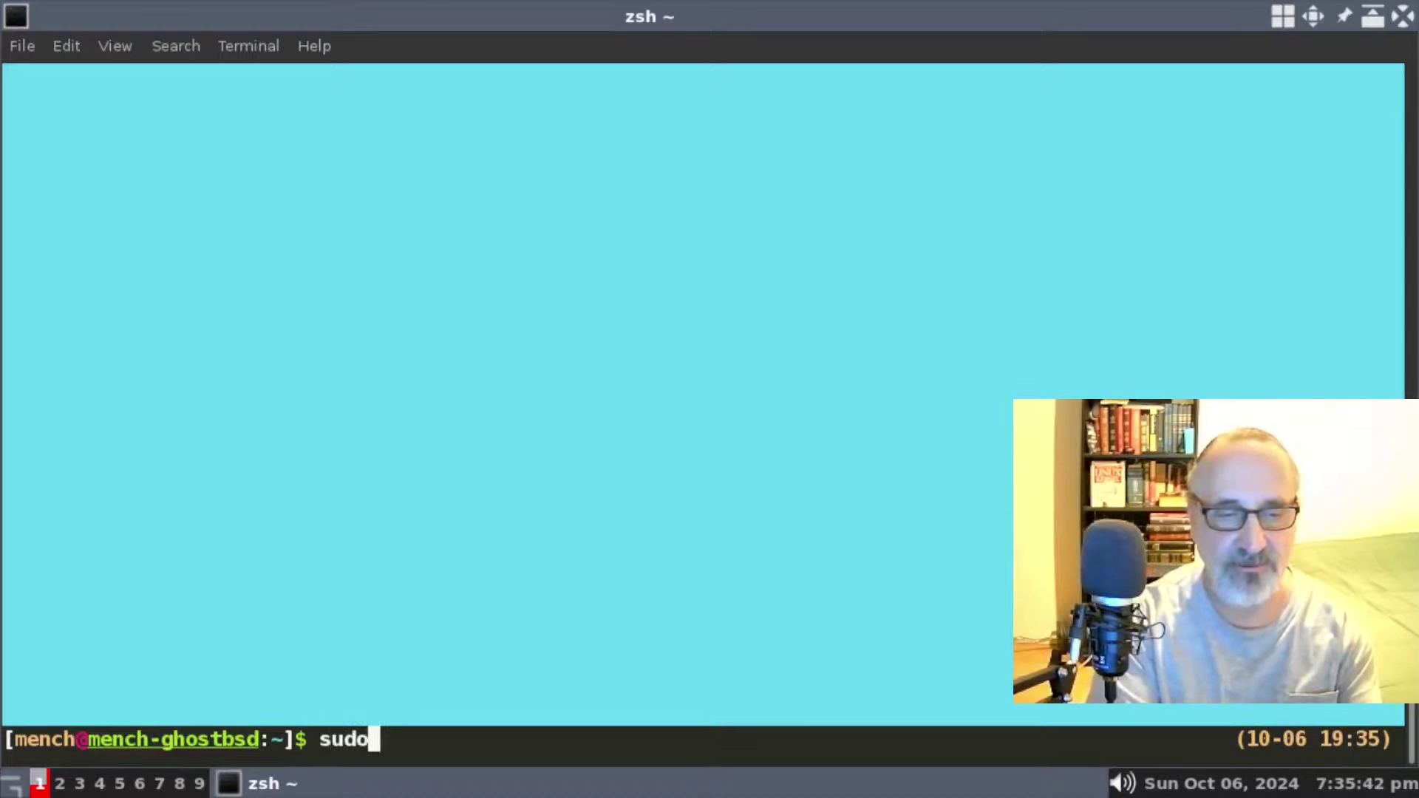
type("boo")
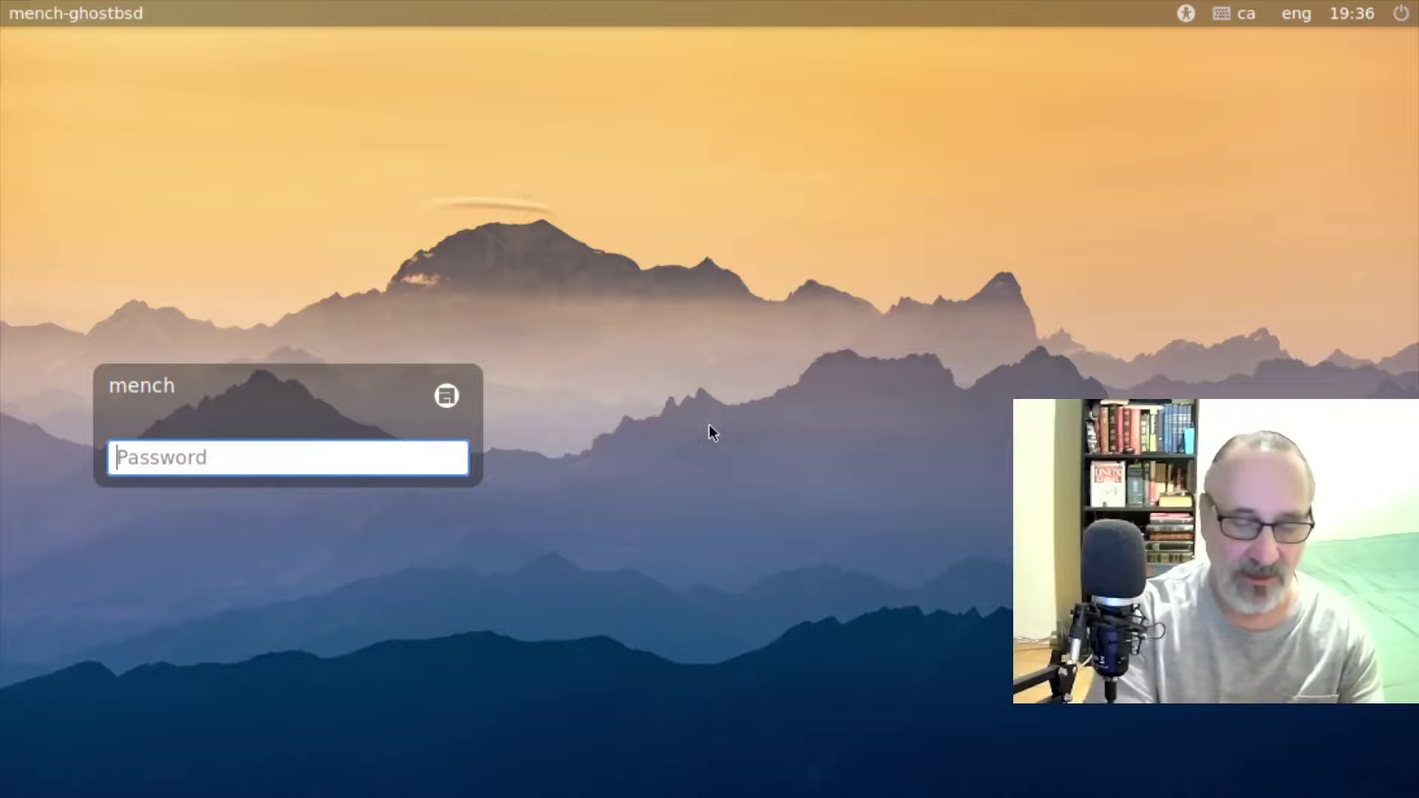
Step: Log into awesome with the password, then quit it with Super+Shift+Q
type("**")
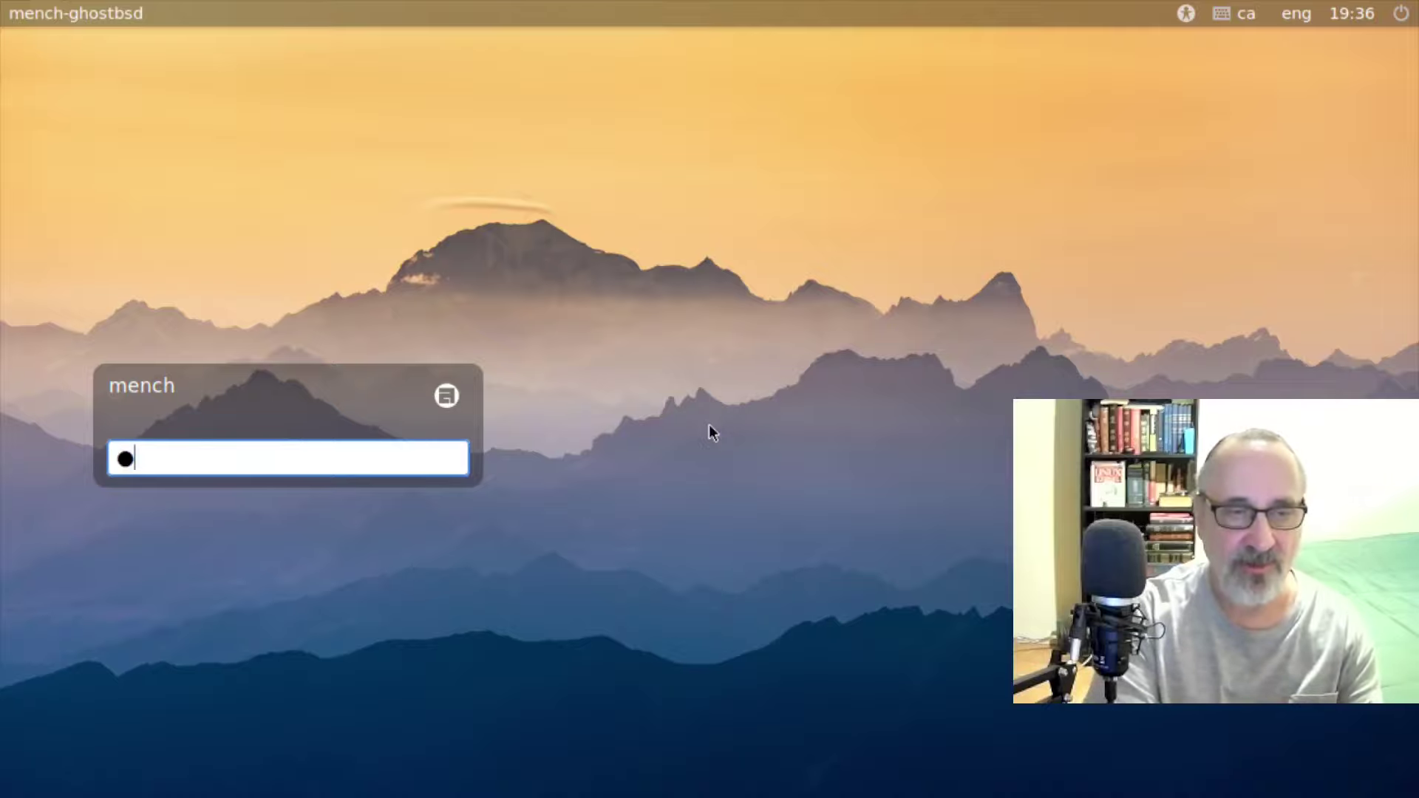
key("Return")
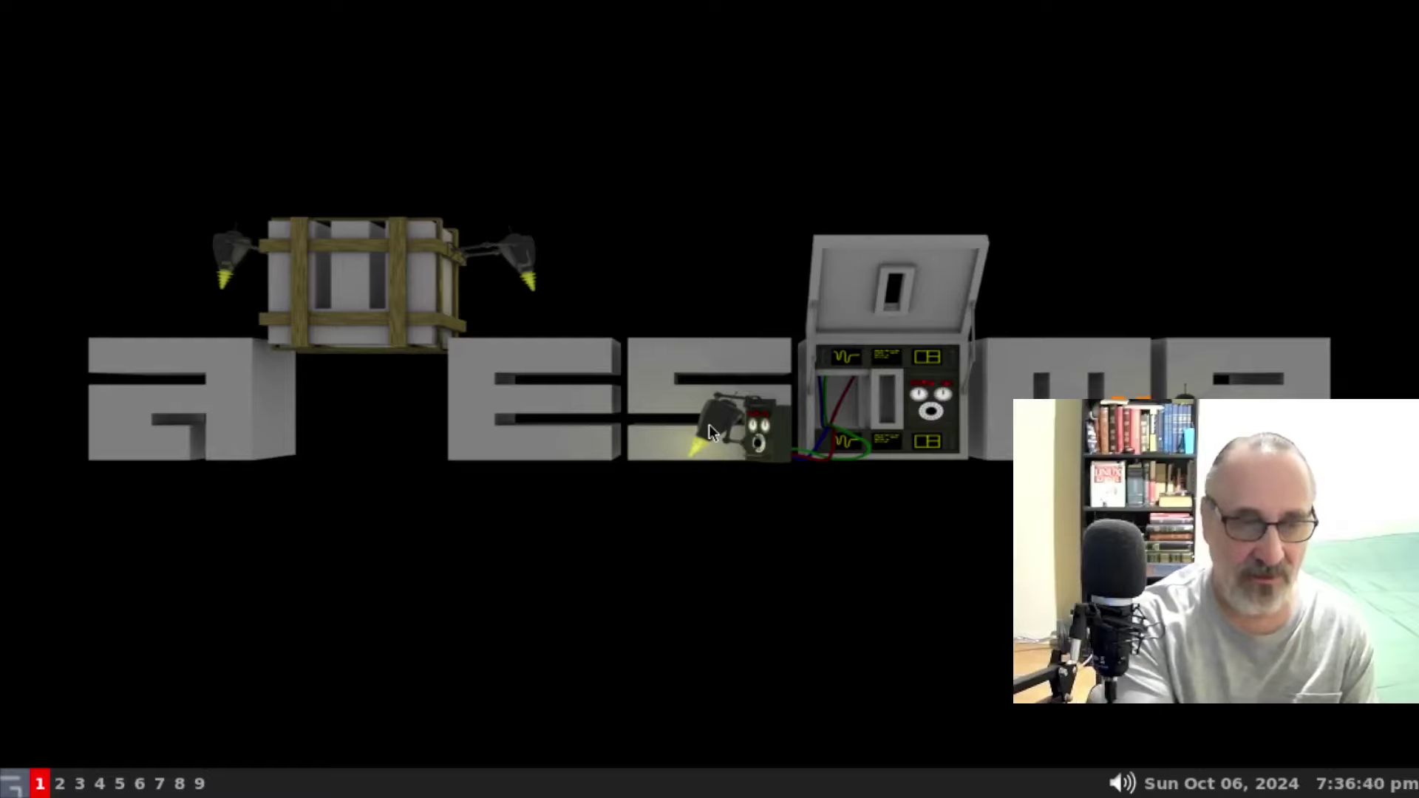
key("super+shift+q")
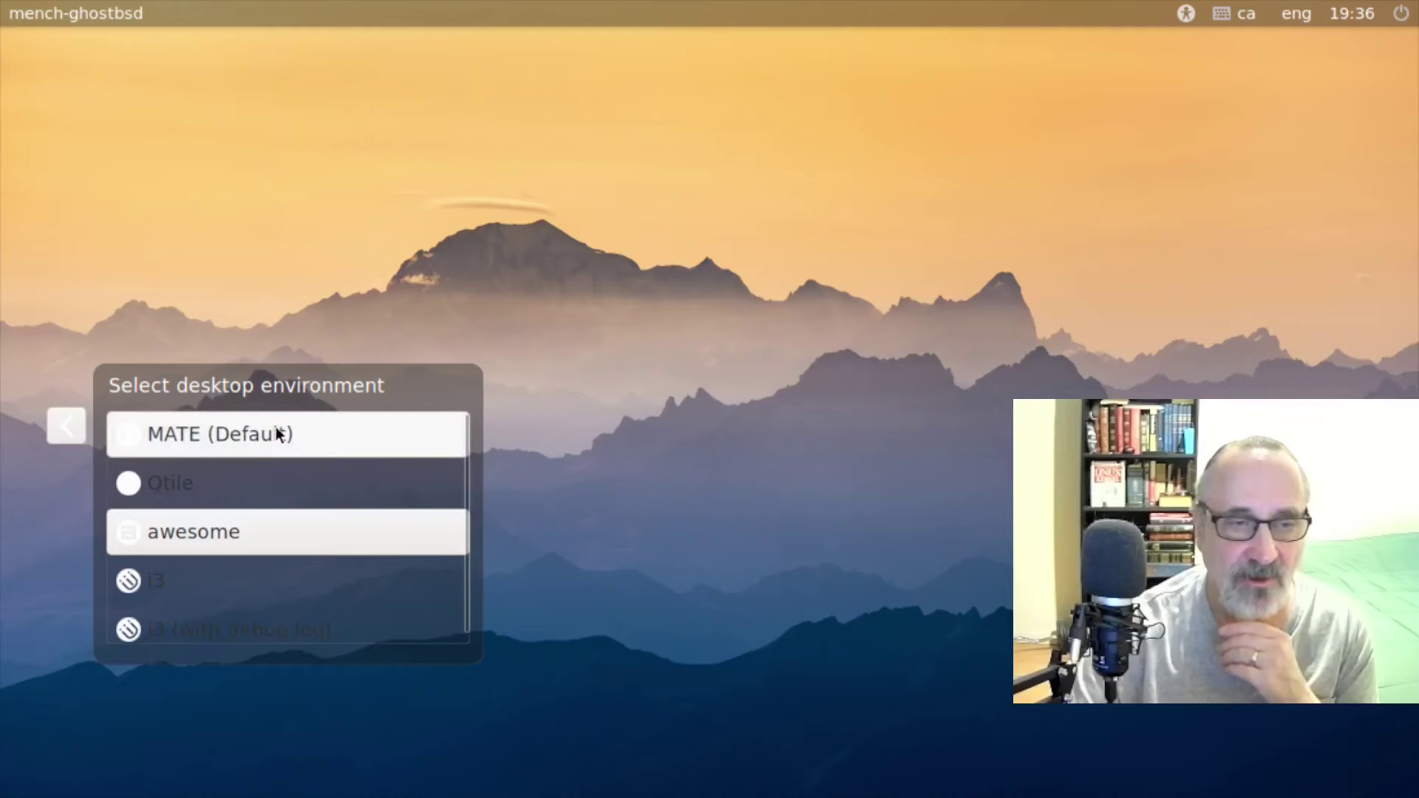
Step: Choose MATE (Default) at the login screen and log in with the password
left_click(277, 432)
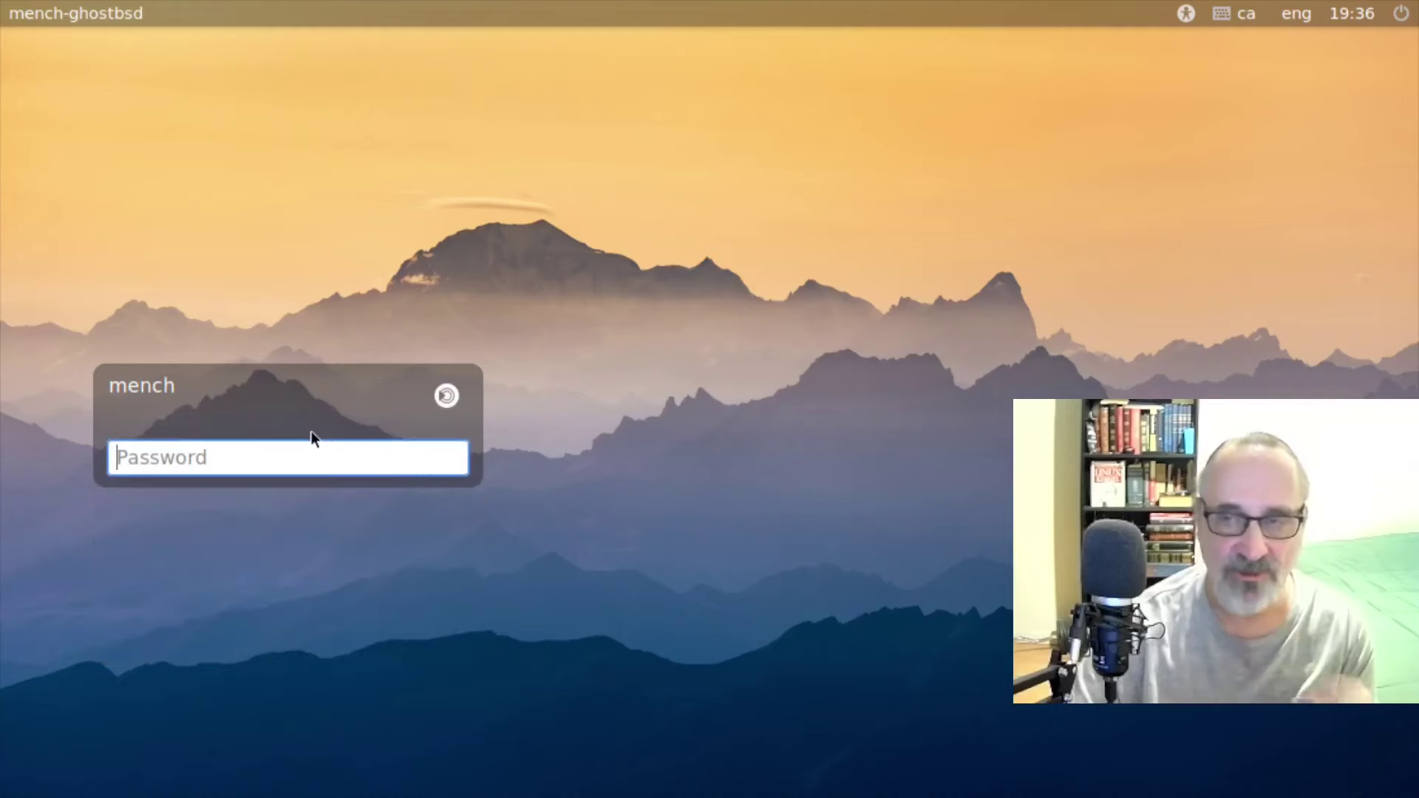
type("••")
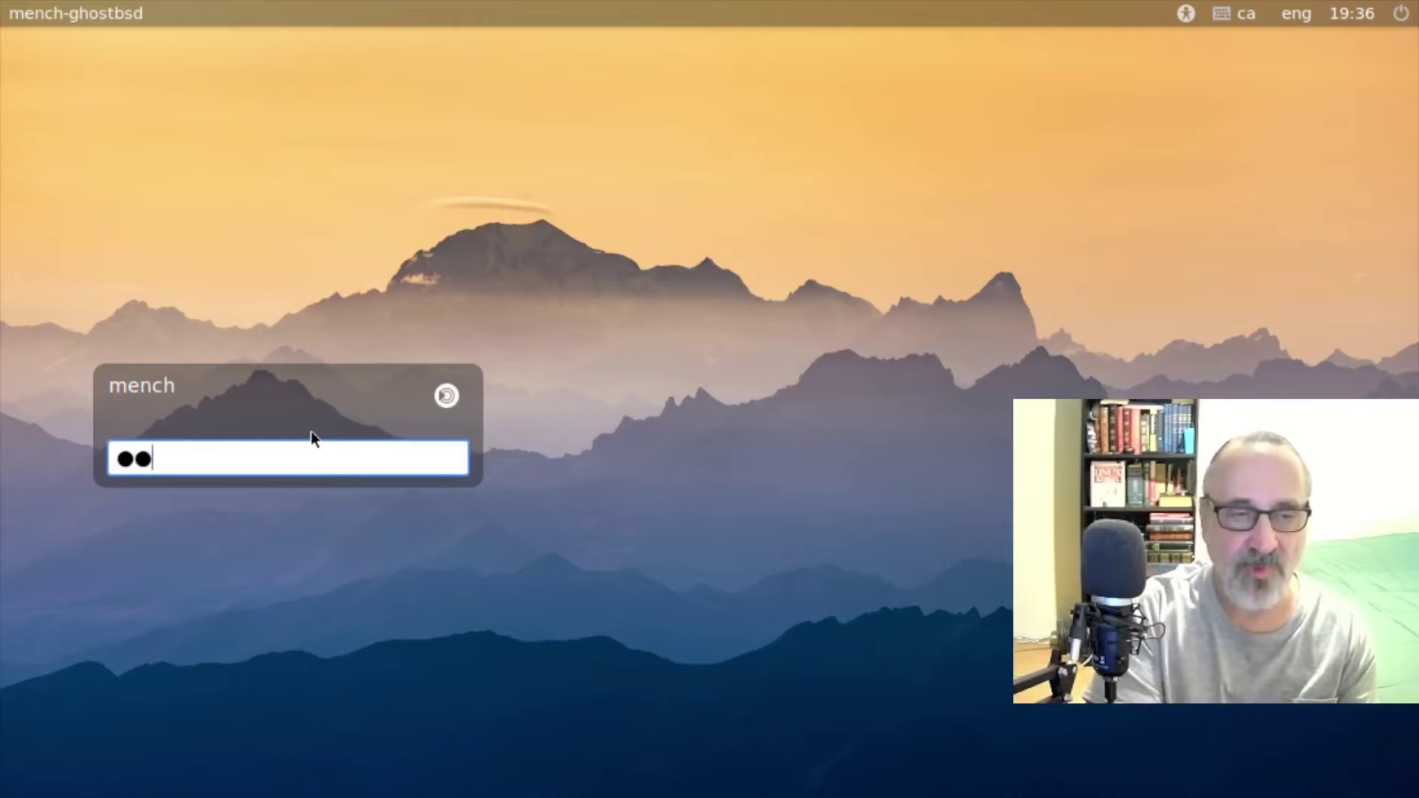
key("Return")
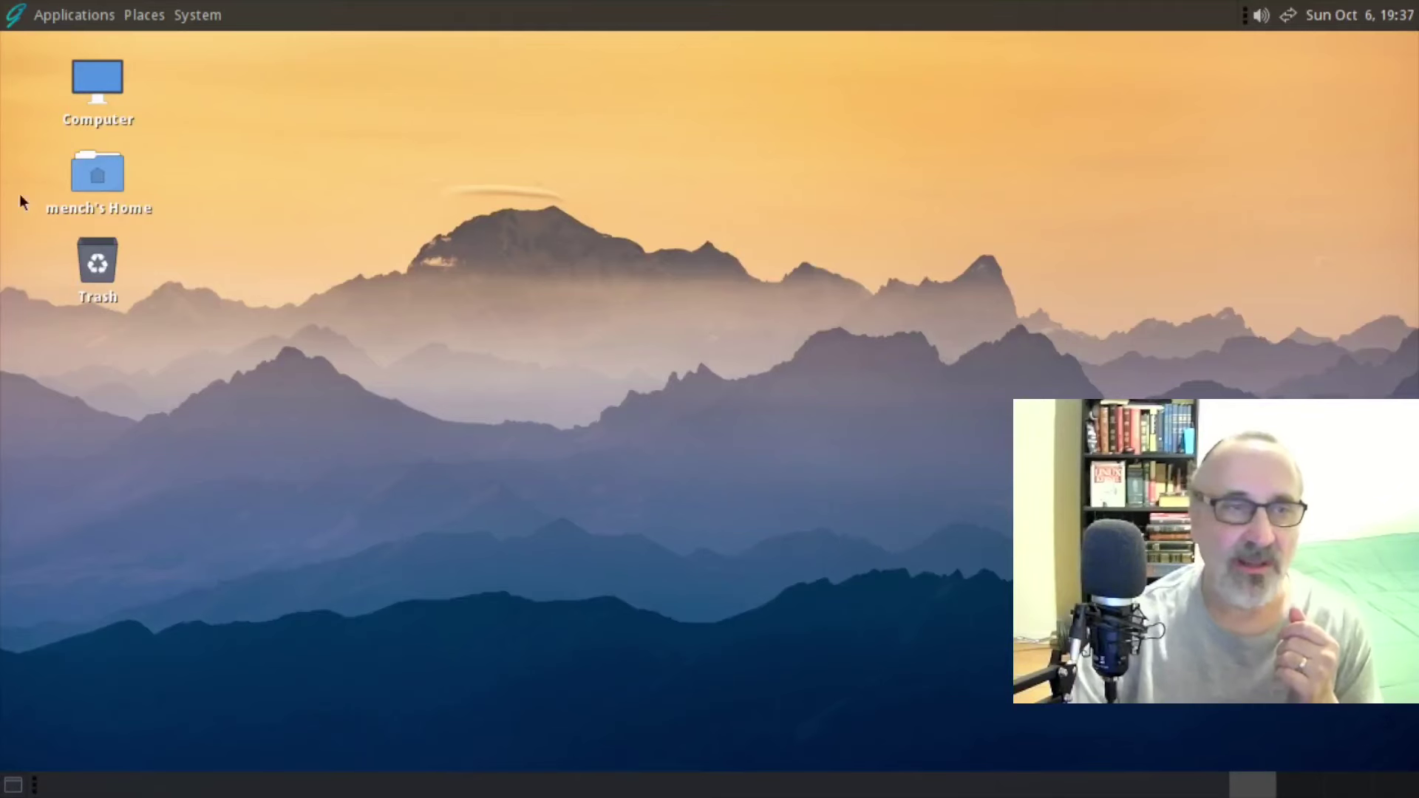
Step: Browse the Applications menu's Internet, Office and Sound & Video categories
left_click(50, 21)
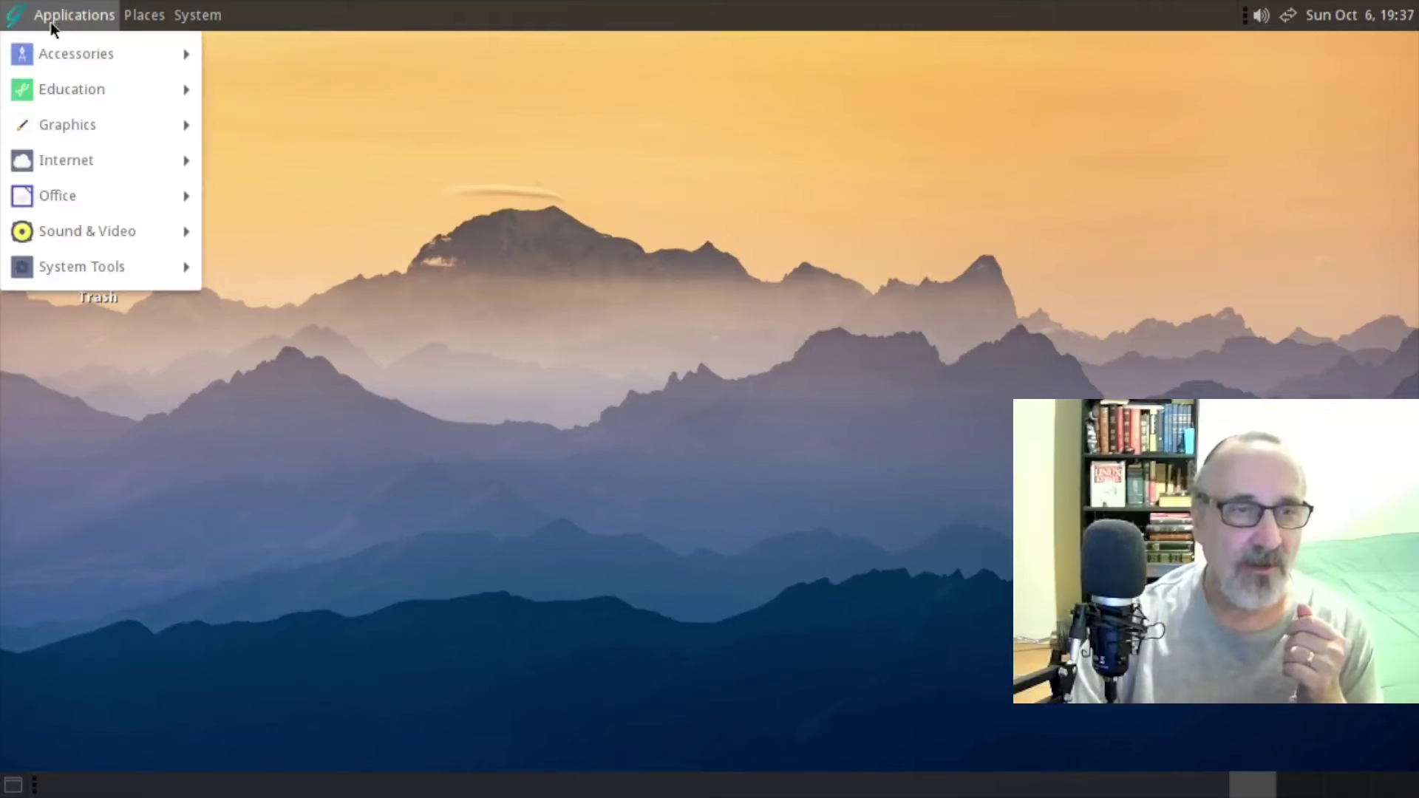
mouse_move(86, 162)
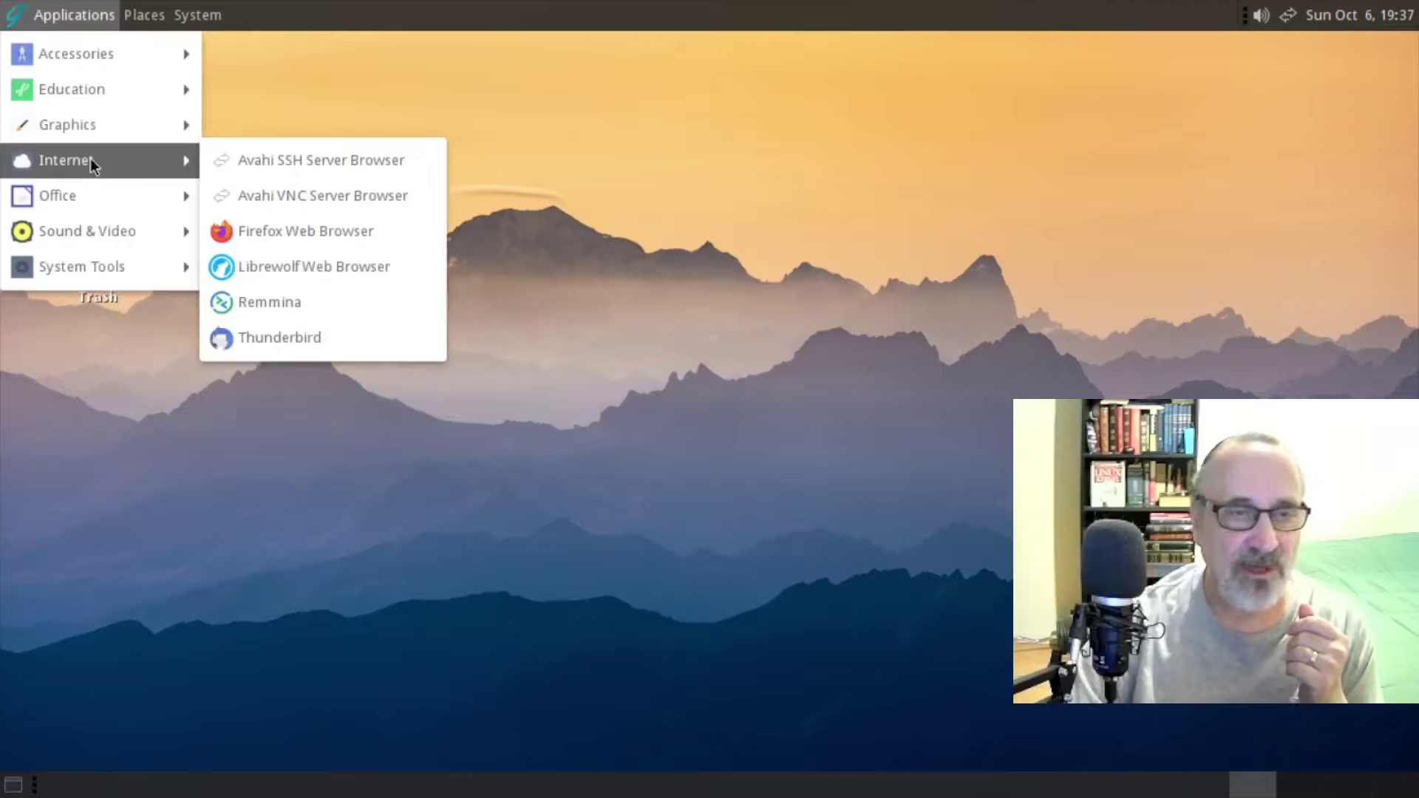
mouse_move(88, 195)
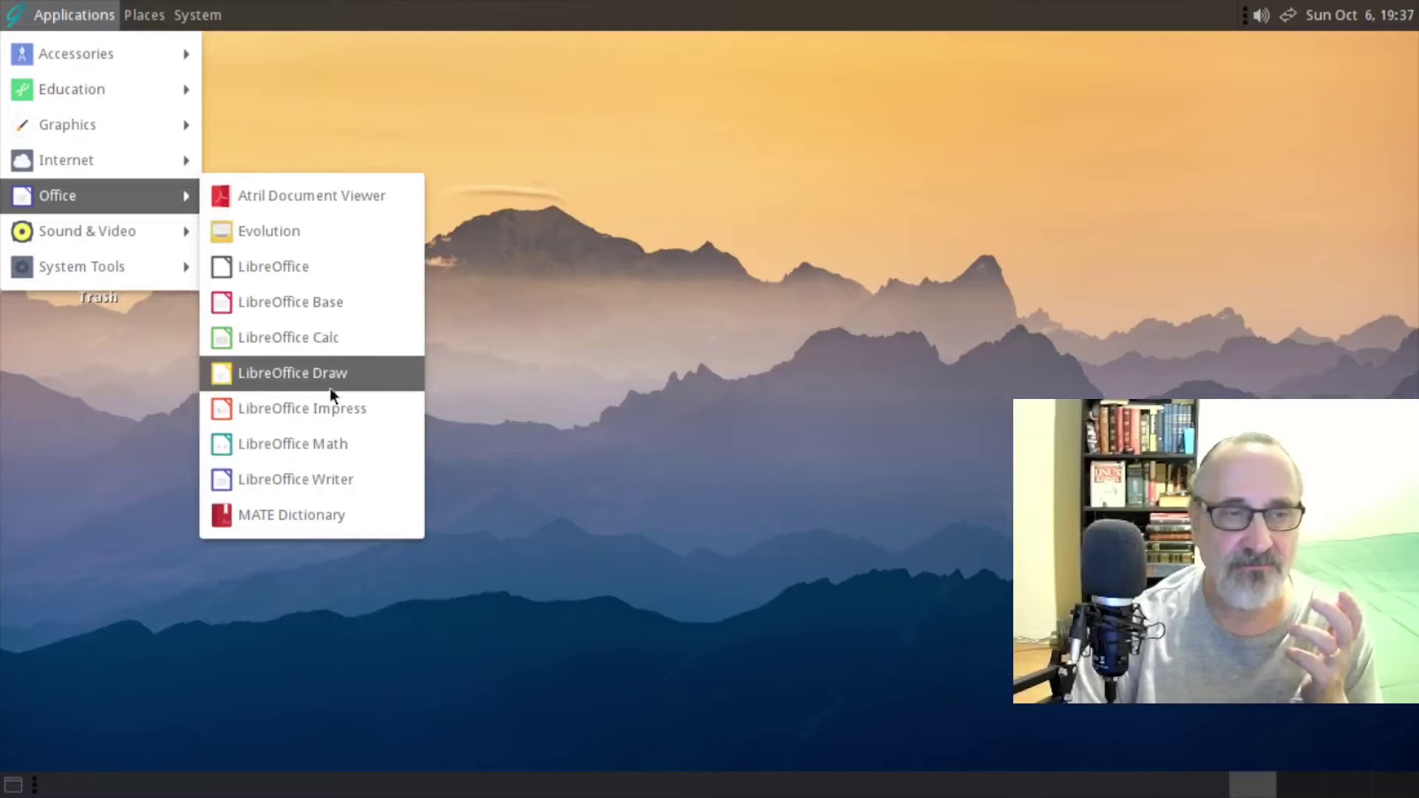
left_click(73, 14)
left_click(73, 15)
mouse_move(52, 158)
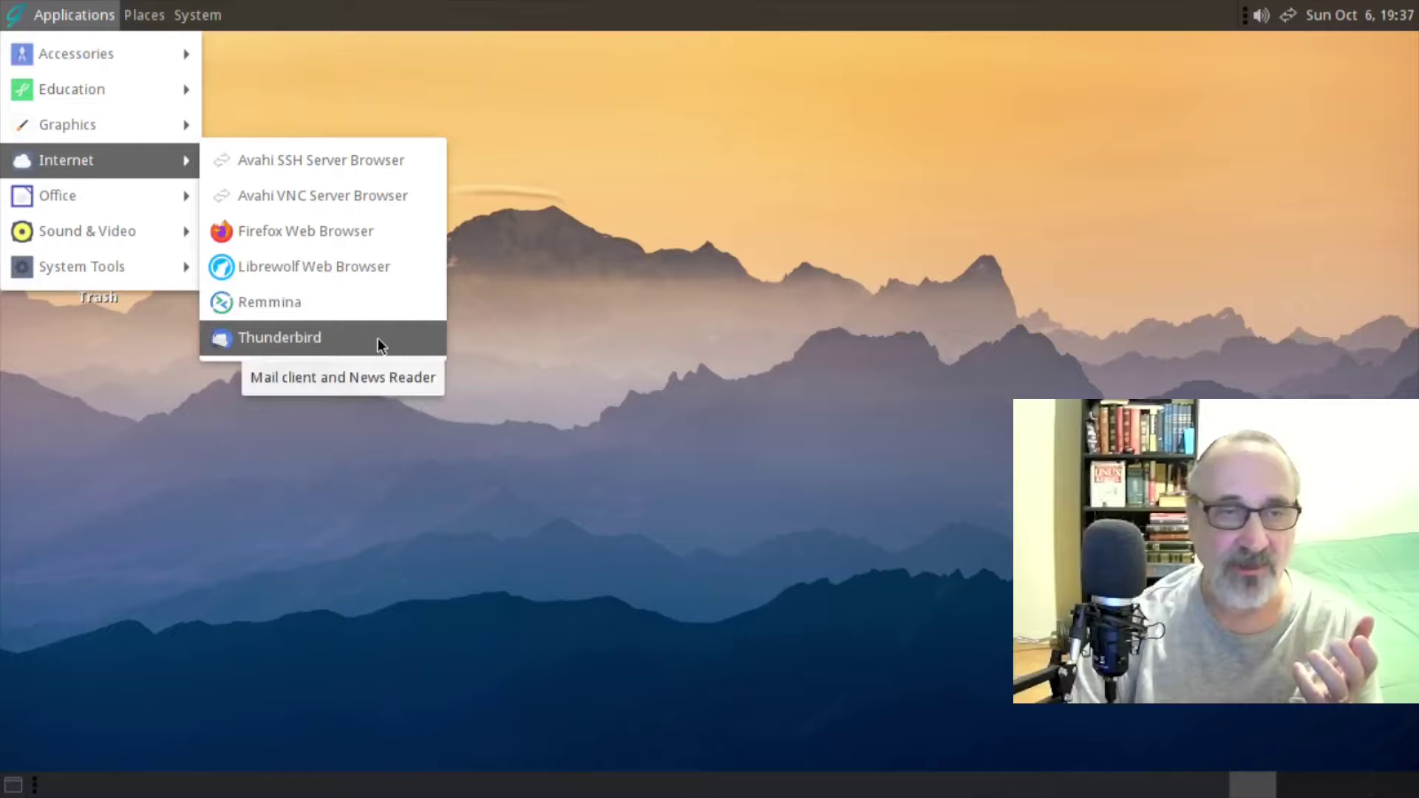
mouse_move(108, 228)
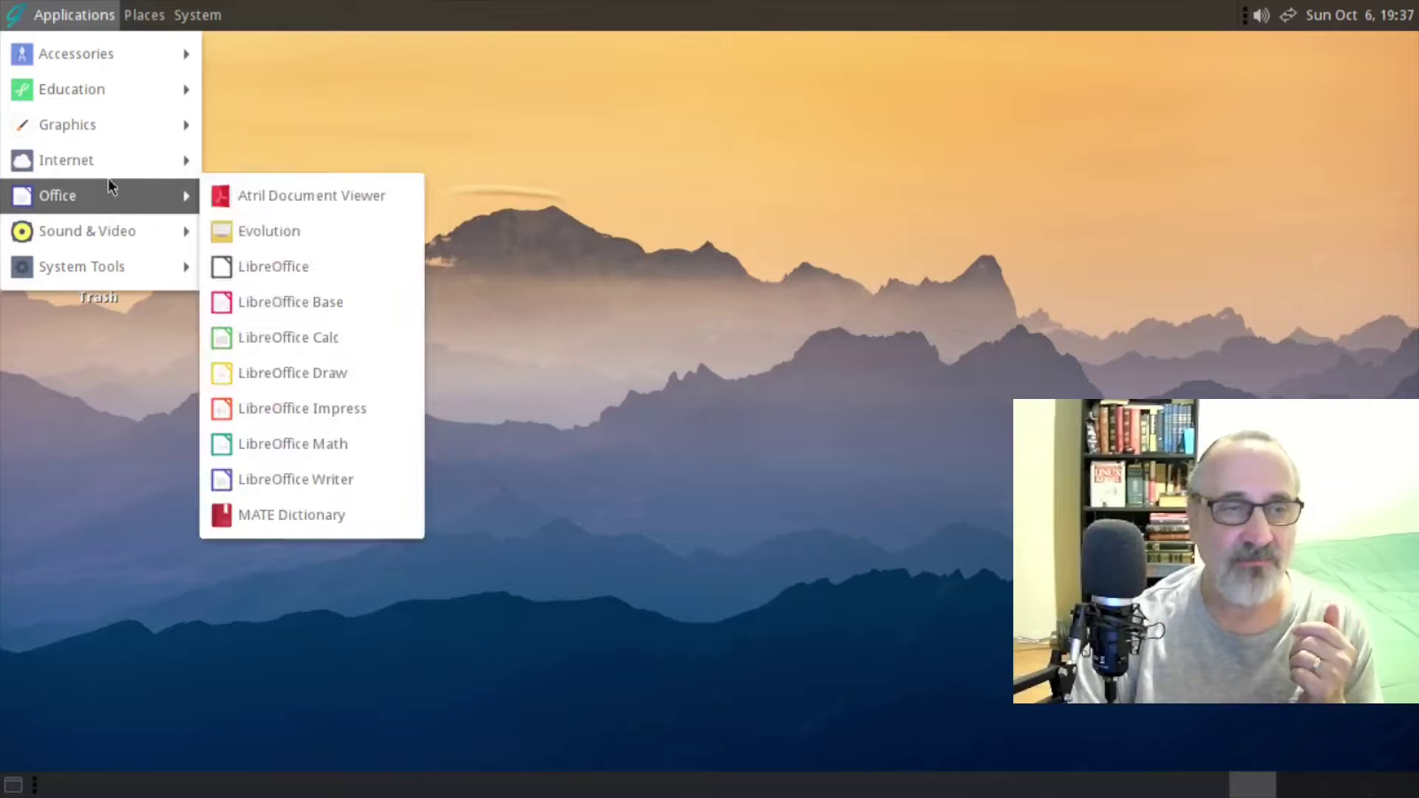
left_click(455, 229)
Step: Open Change Desktop Background and try the pink laptop image as wallpaper
right_click(455, 229)
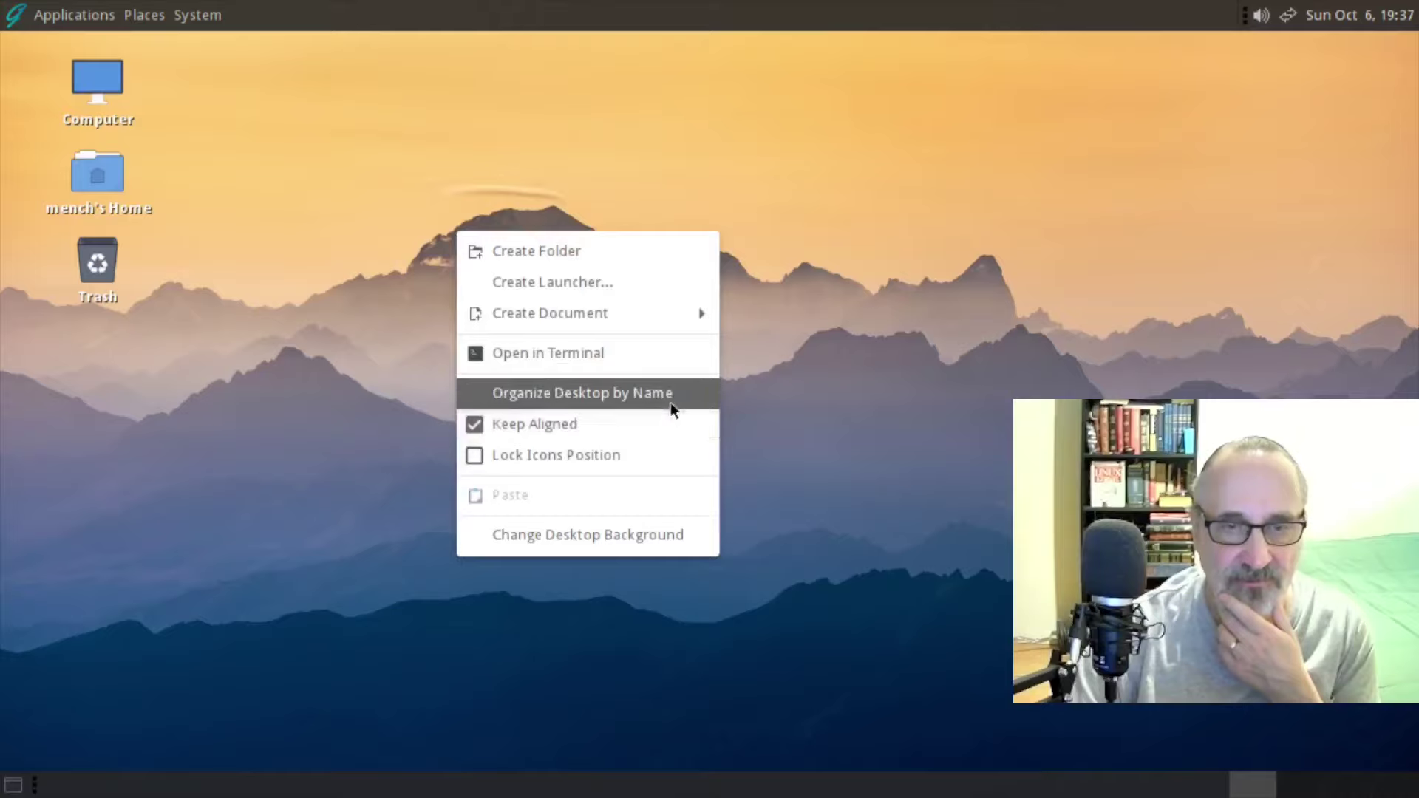
left_click(600, 535)
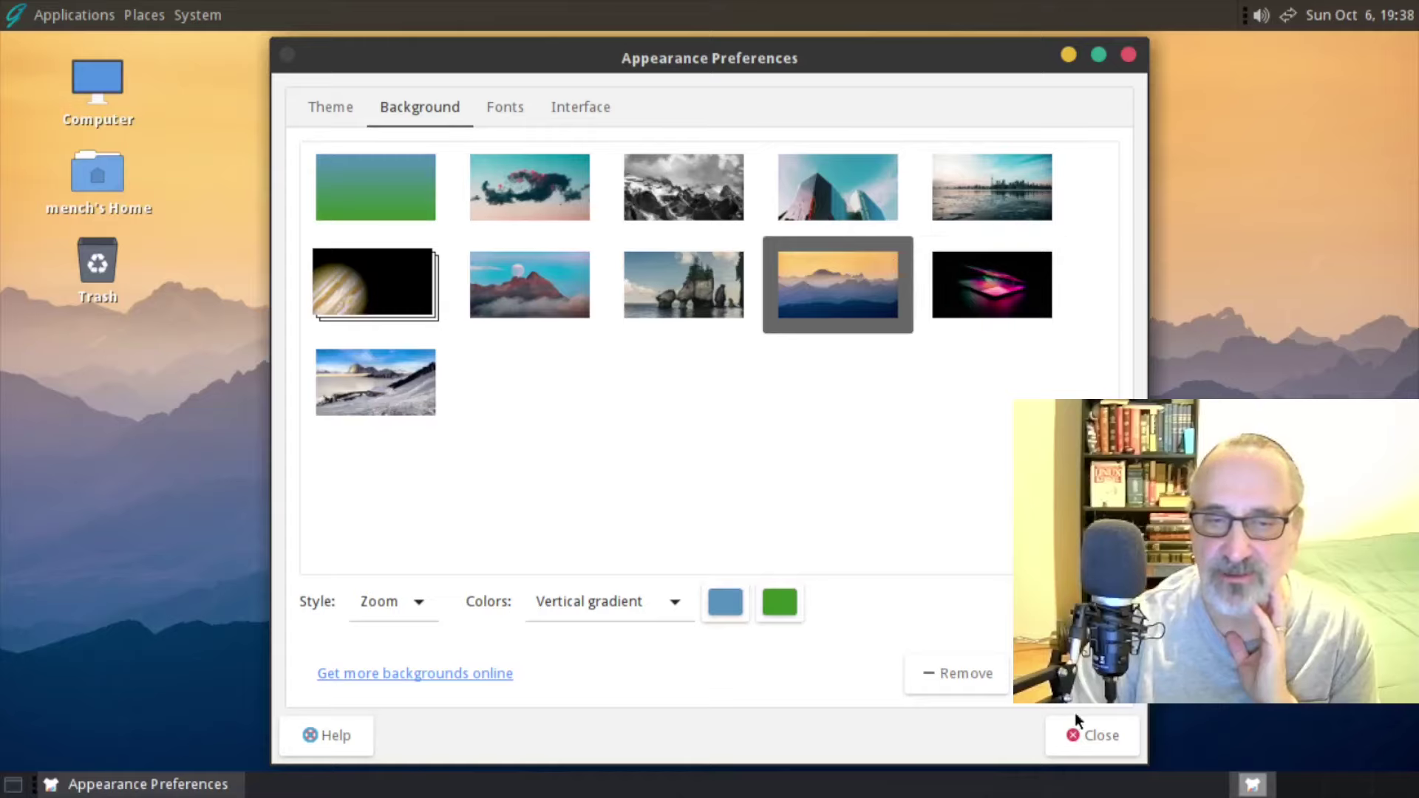
left_click(1035, 296)
left_click(1069, 54)
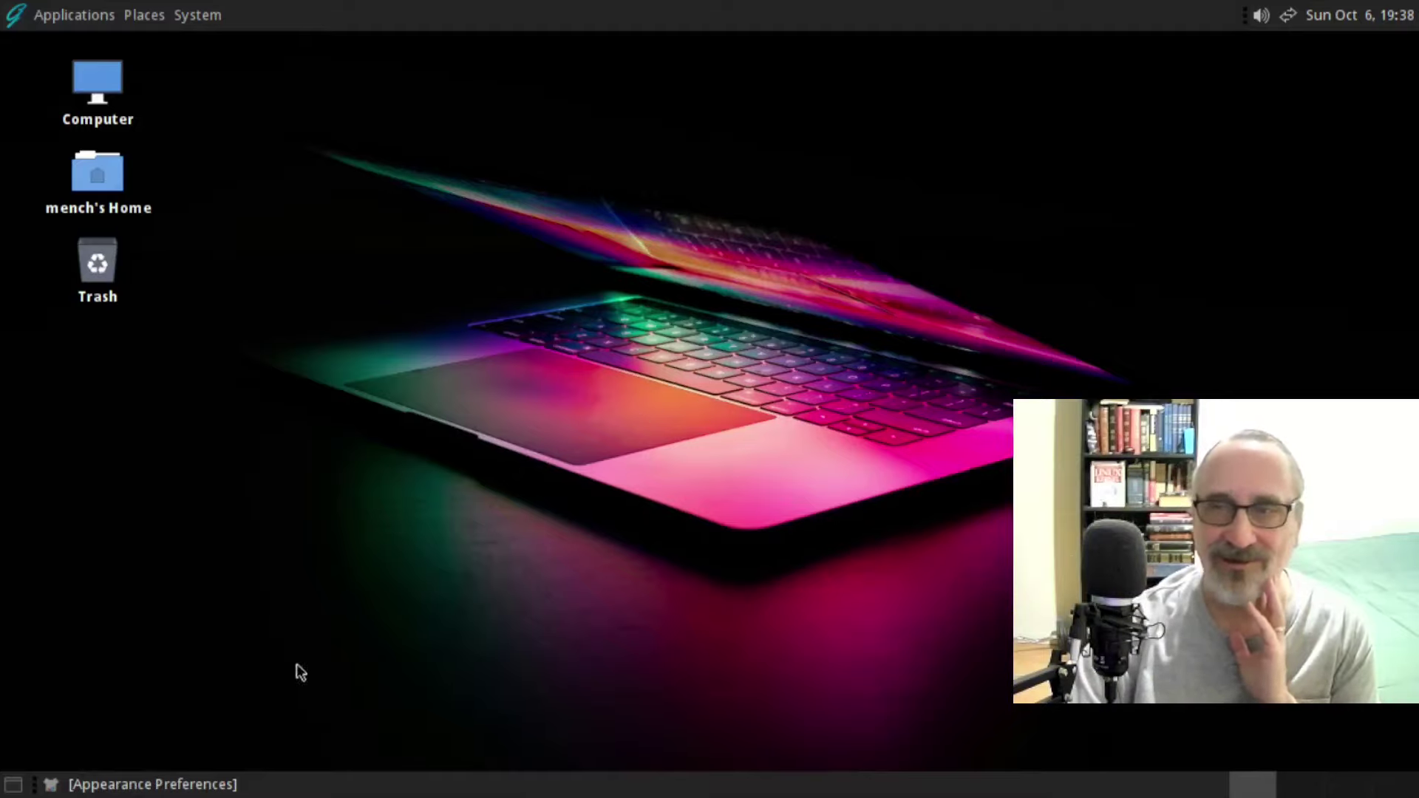
Step: Switch back to the Mountain Range At Sunset wallpaper and close Appearance Preferences
left_click(164, 786)
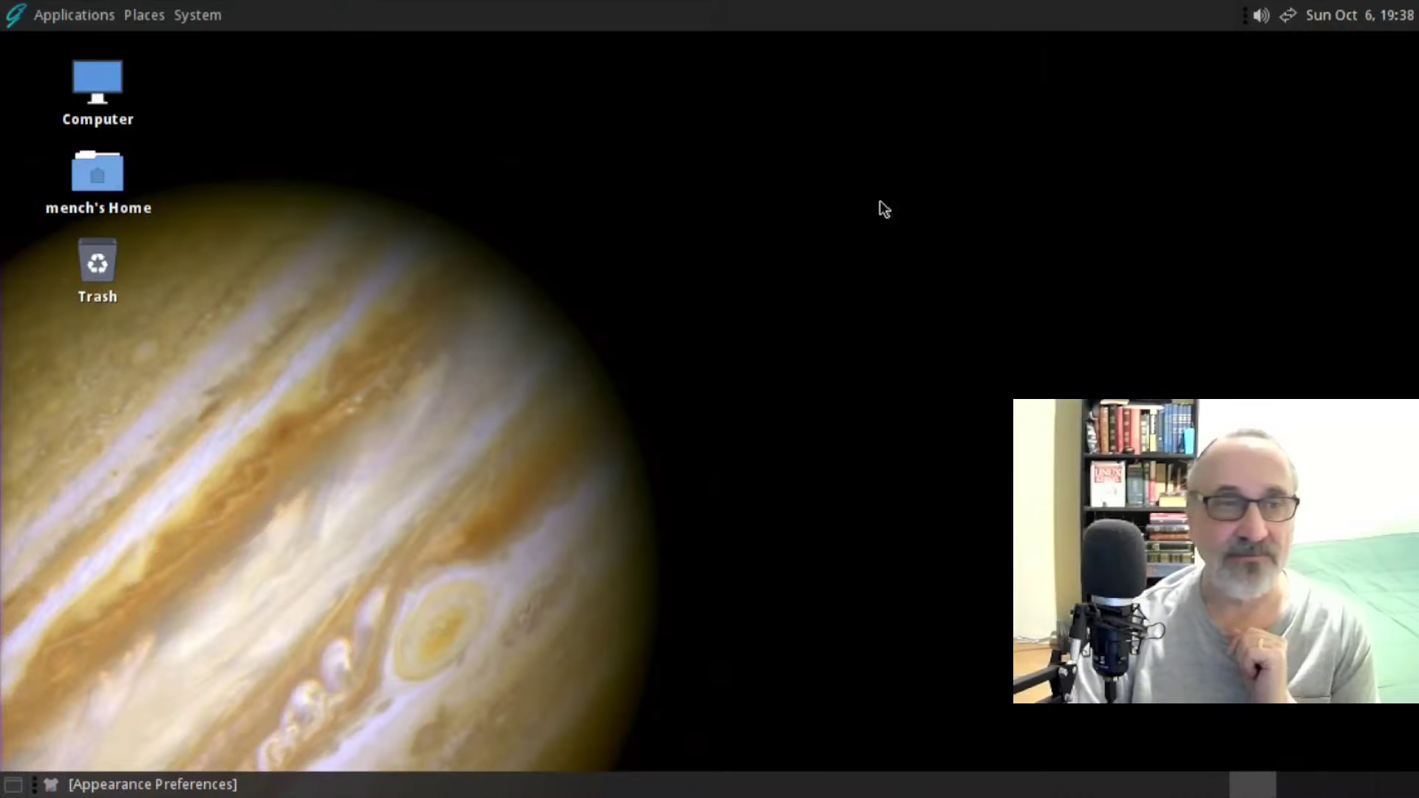
left_click(221, 772)
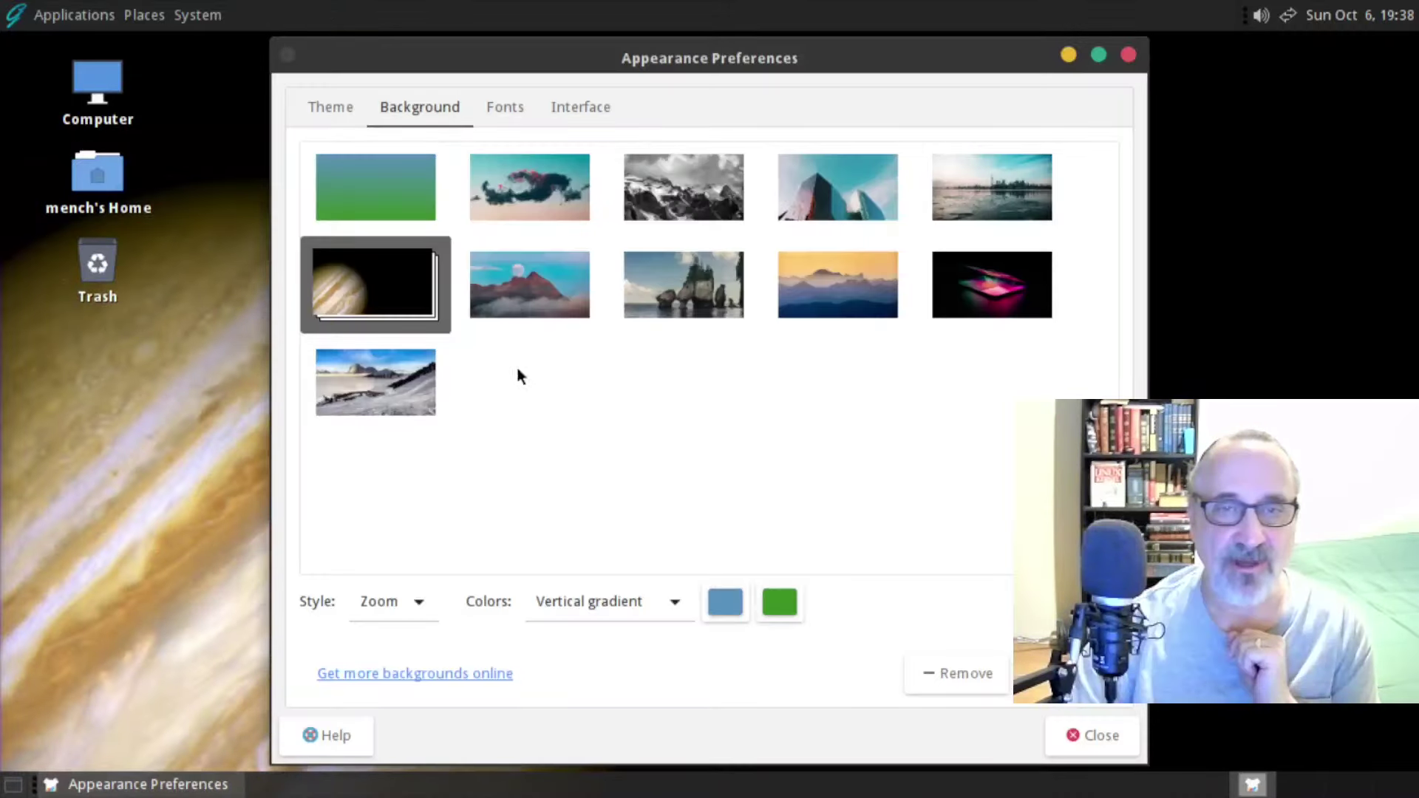
left_click(815, 278)
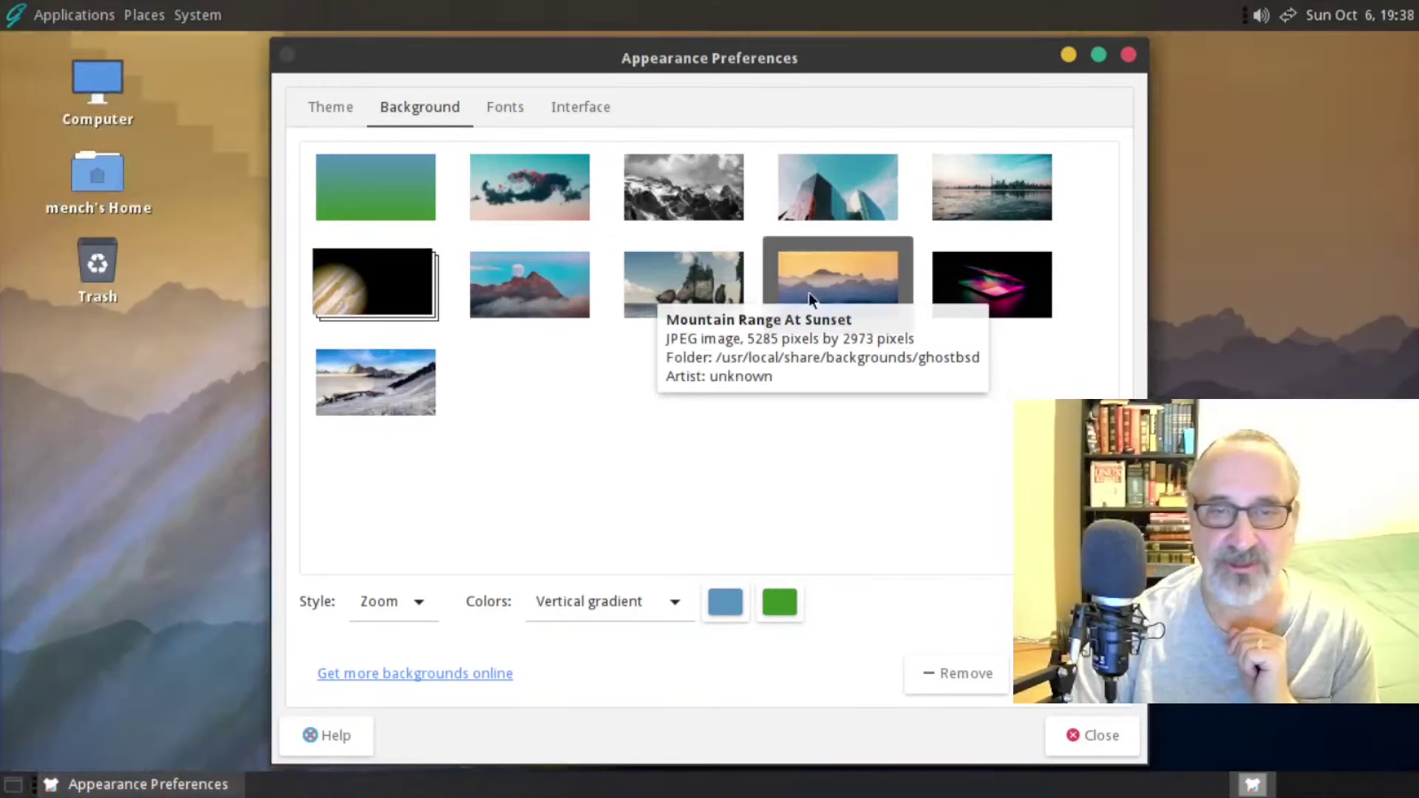
left_click(1127, 56)
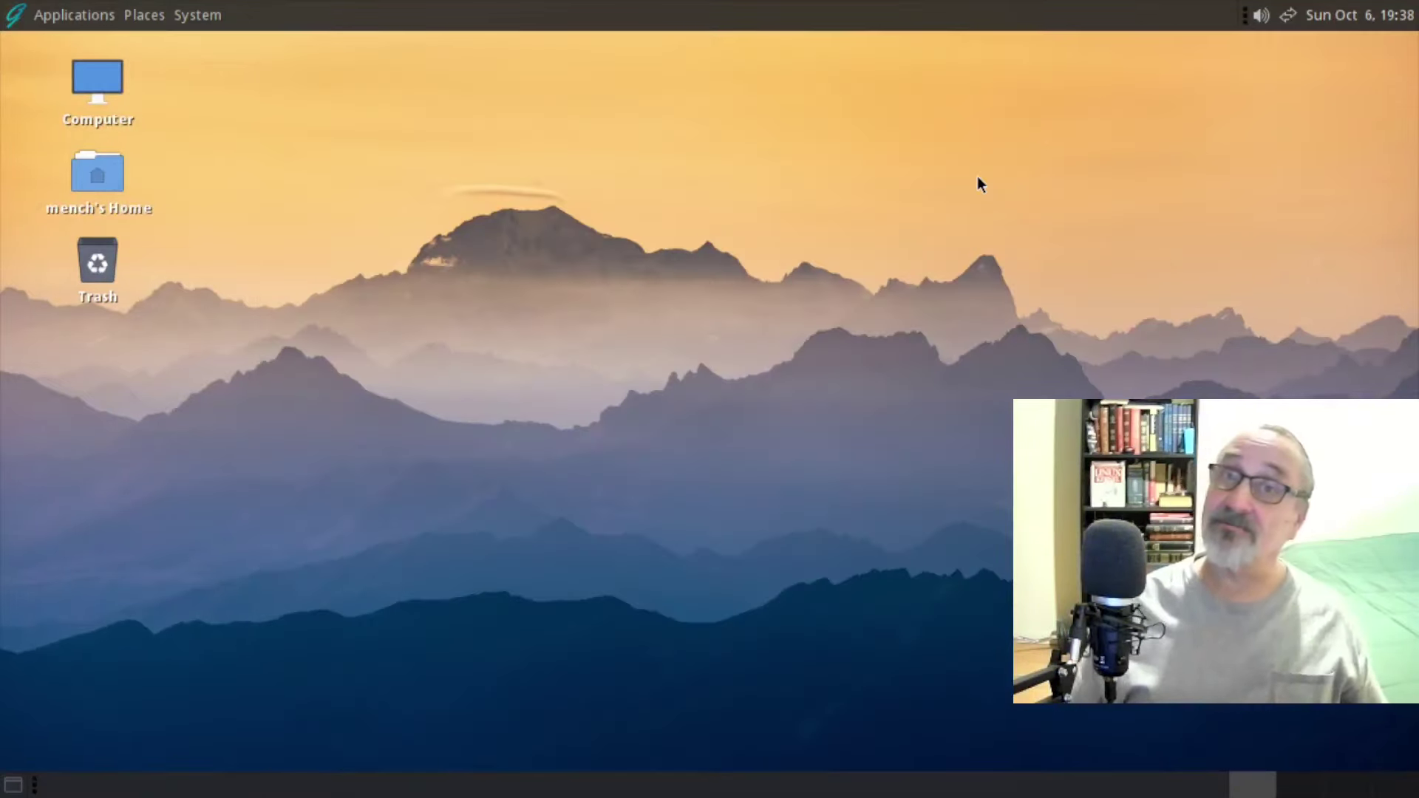